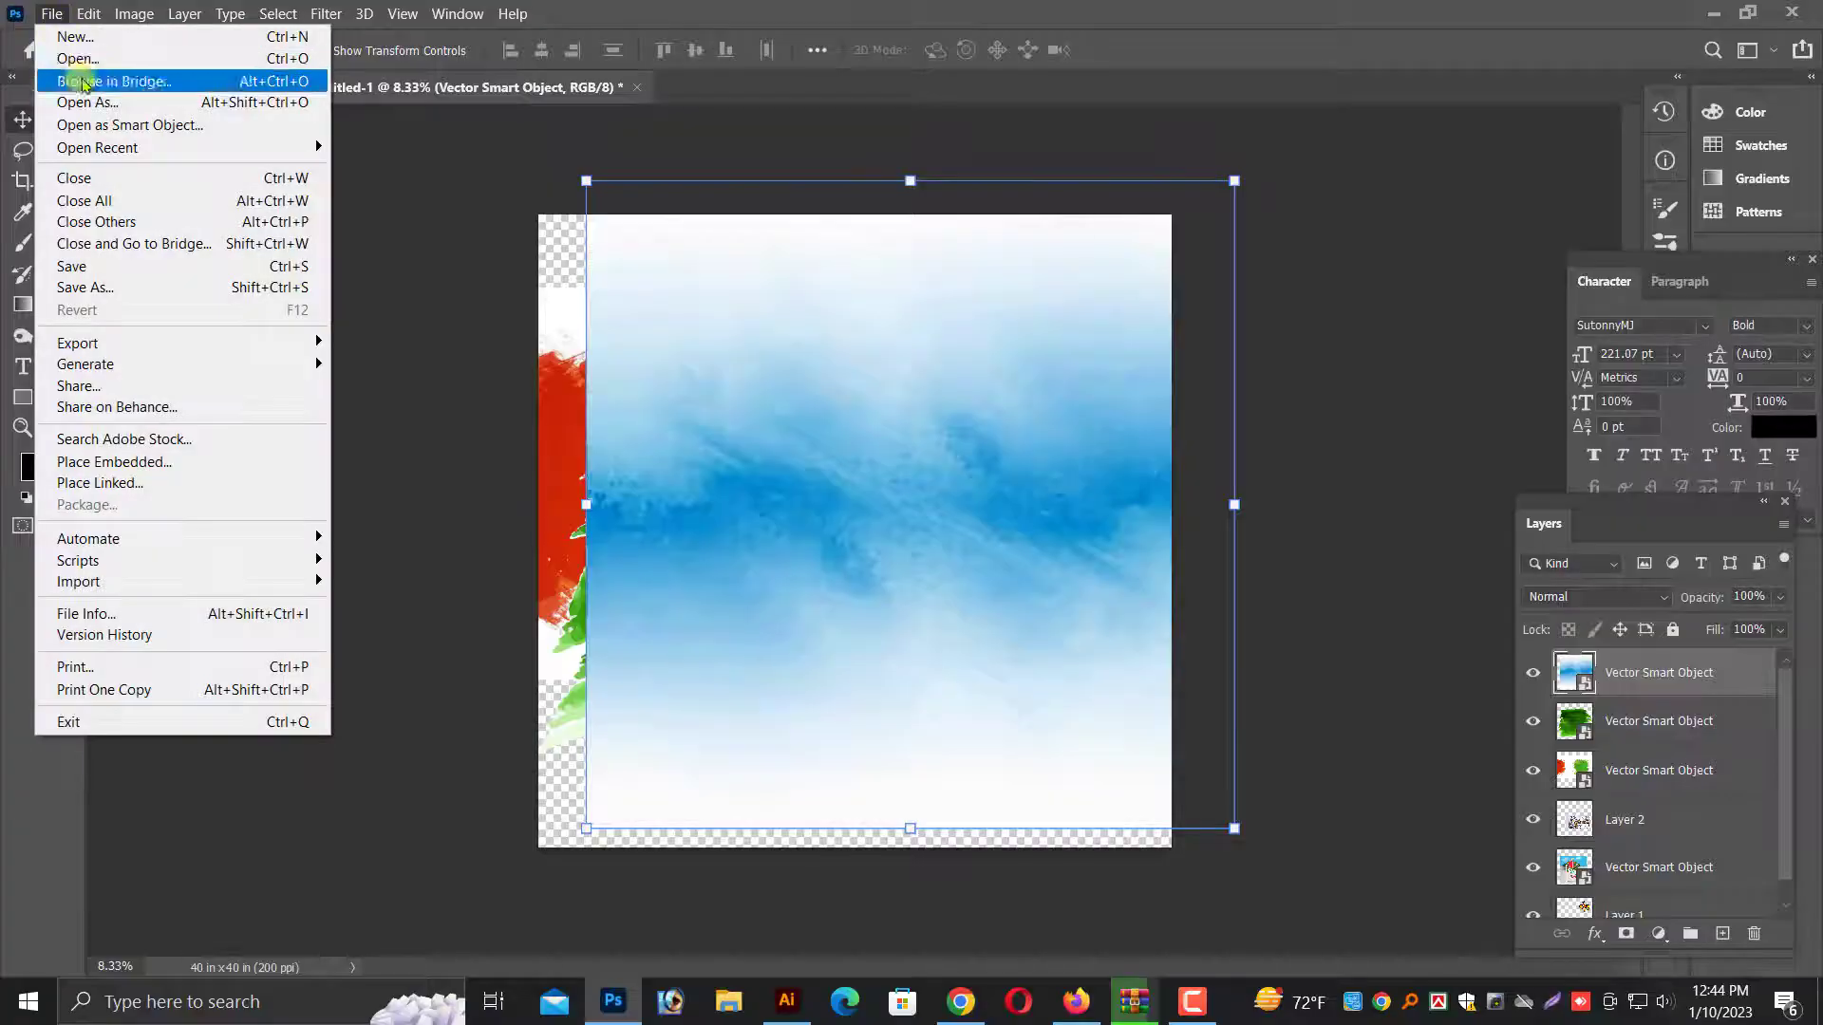
Create a new document 8 inches wide and 3 inches high at 500 pixels/inch, and fill its background with white
{"action": "left_click", "coordinate": [67, 34]}
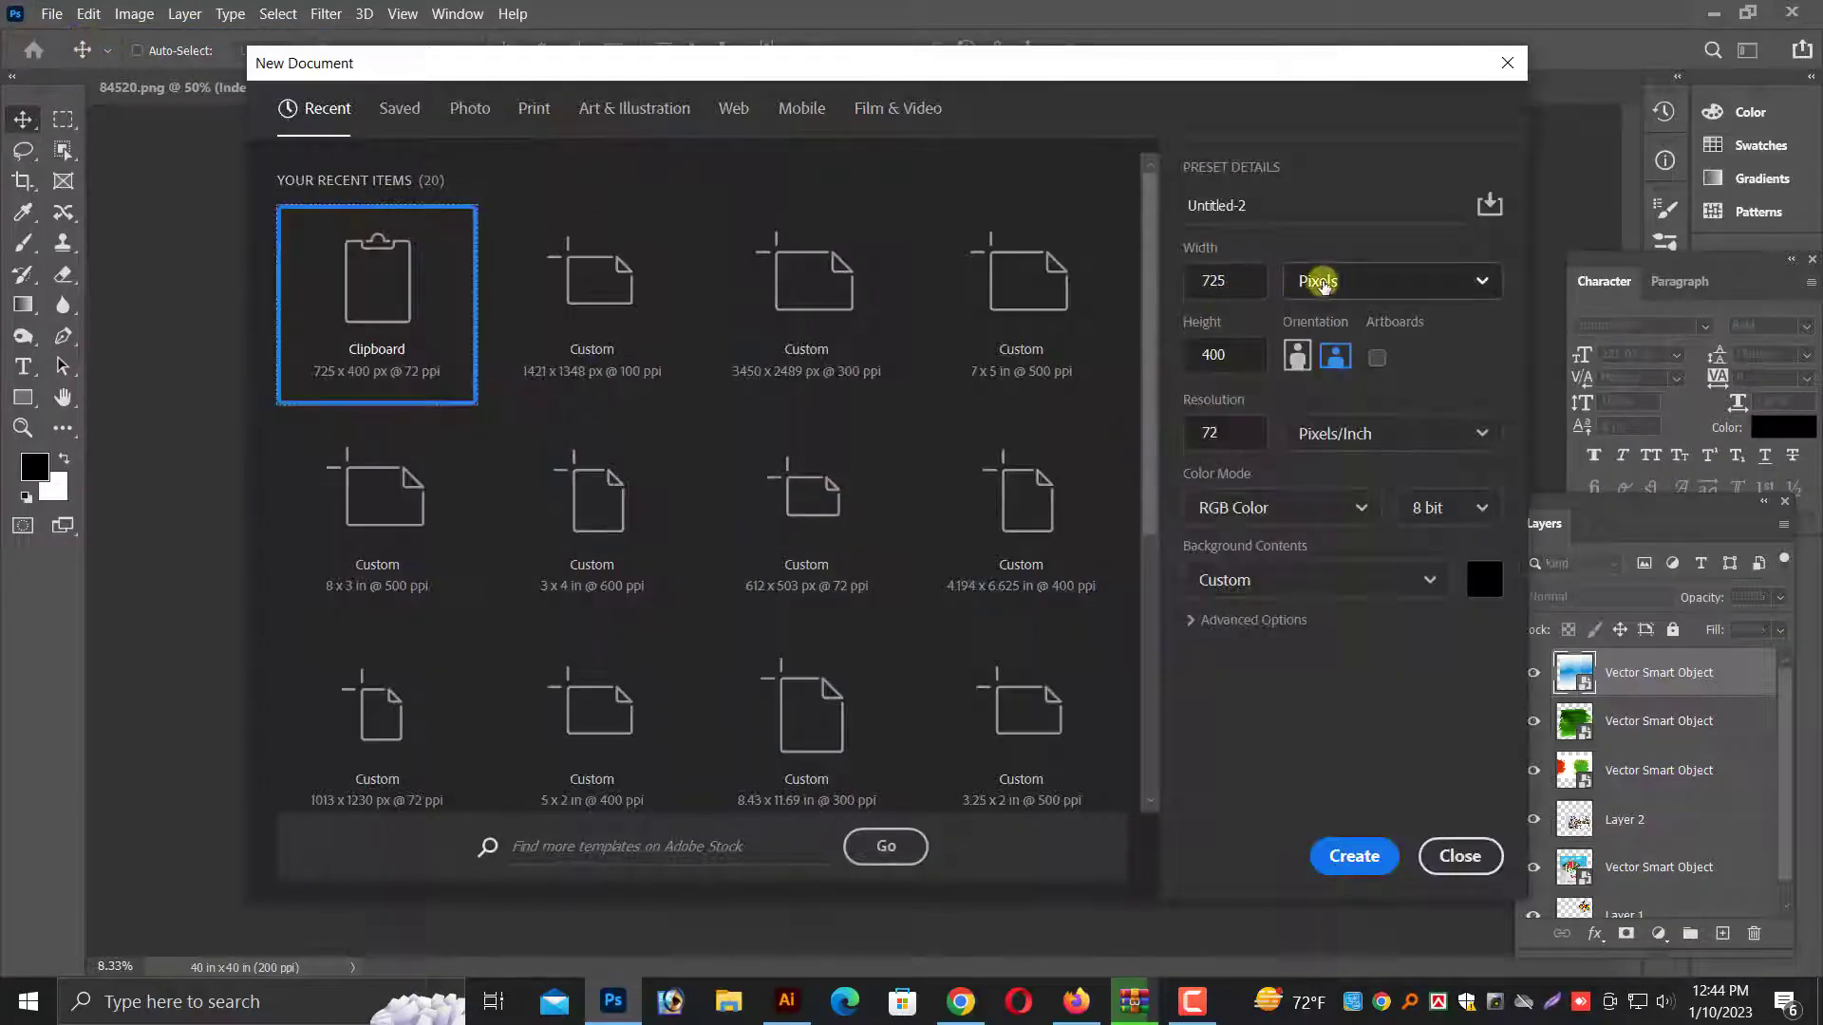
{"action": "left_click", "coordinate": [1321, 282]}
{"action": "left_click", "coordinate": [1341, 360]}
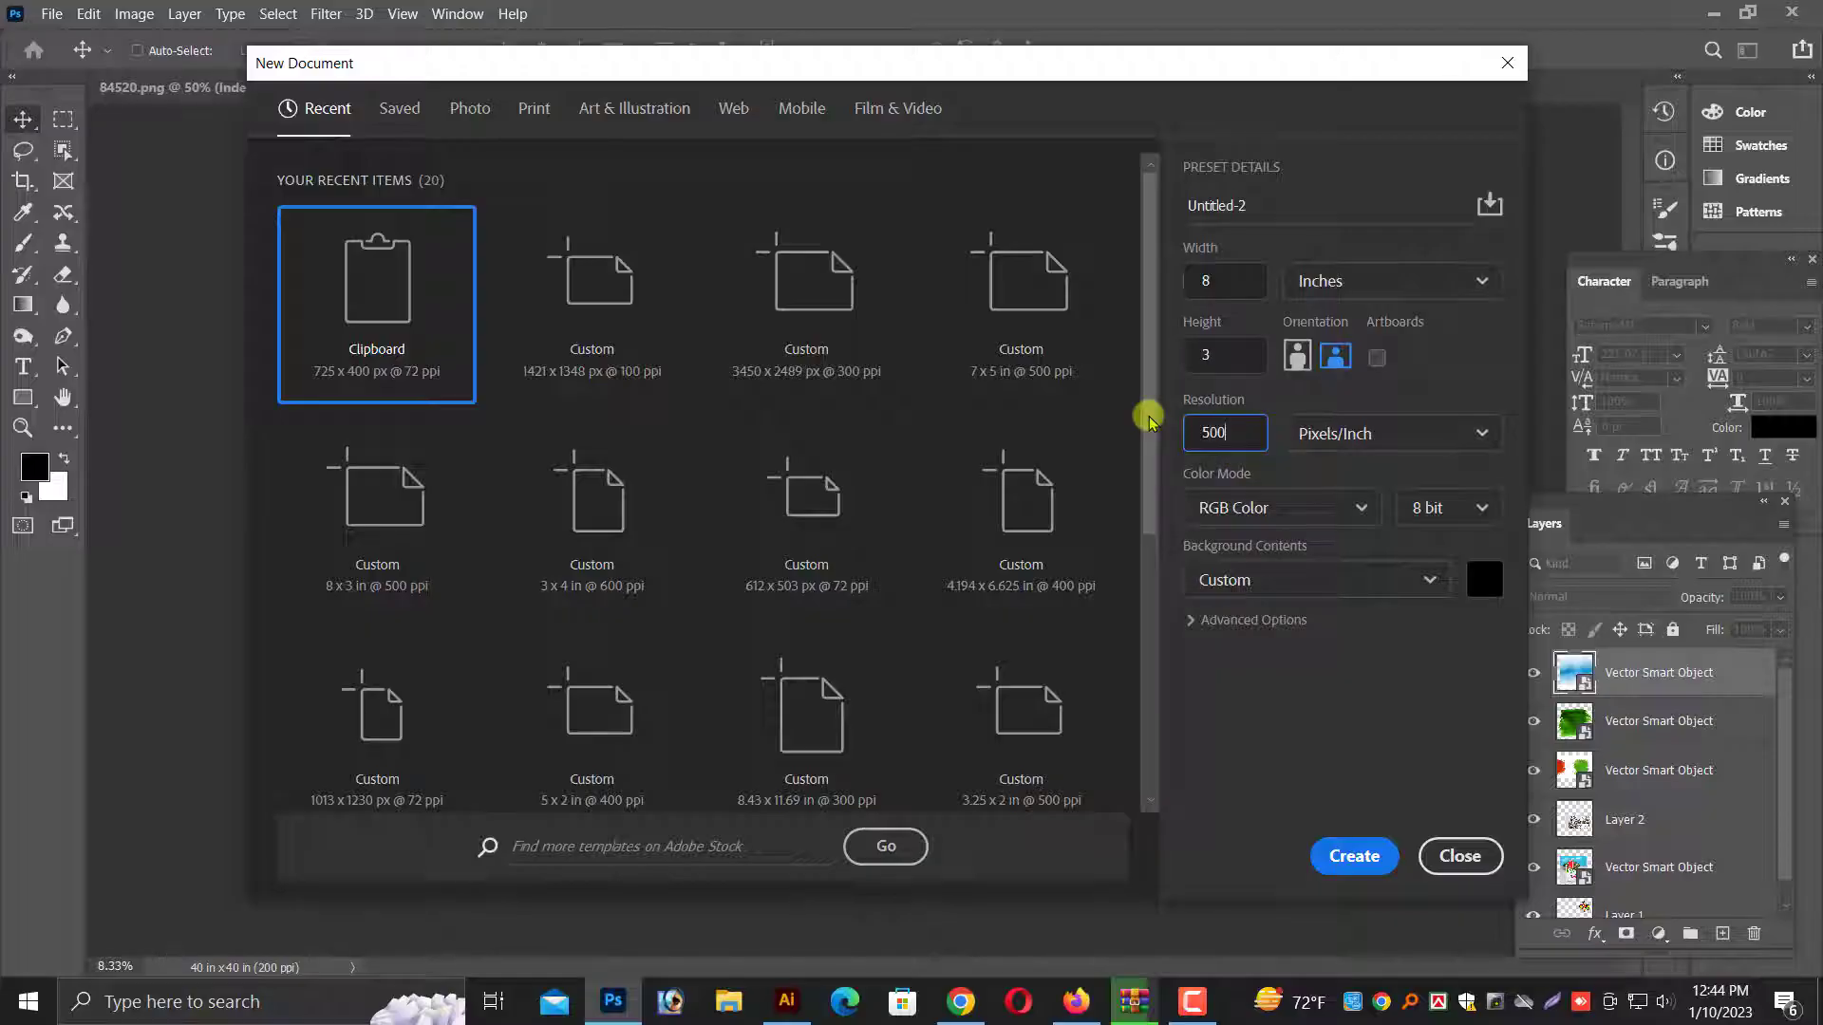
{"action": "left_click", "coordinate": [1355, 858]}
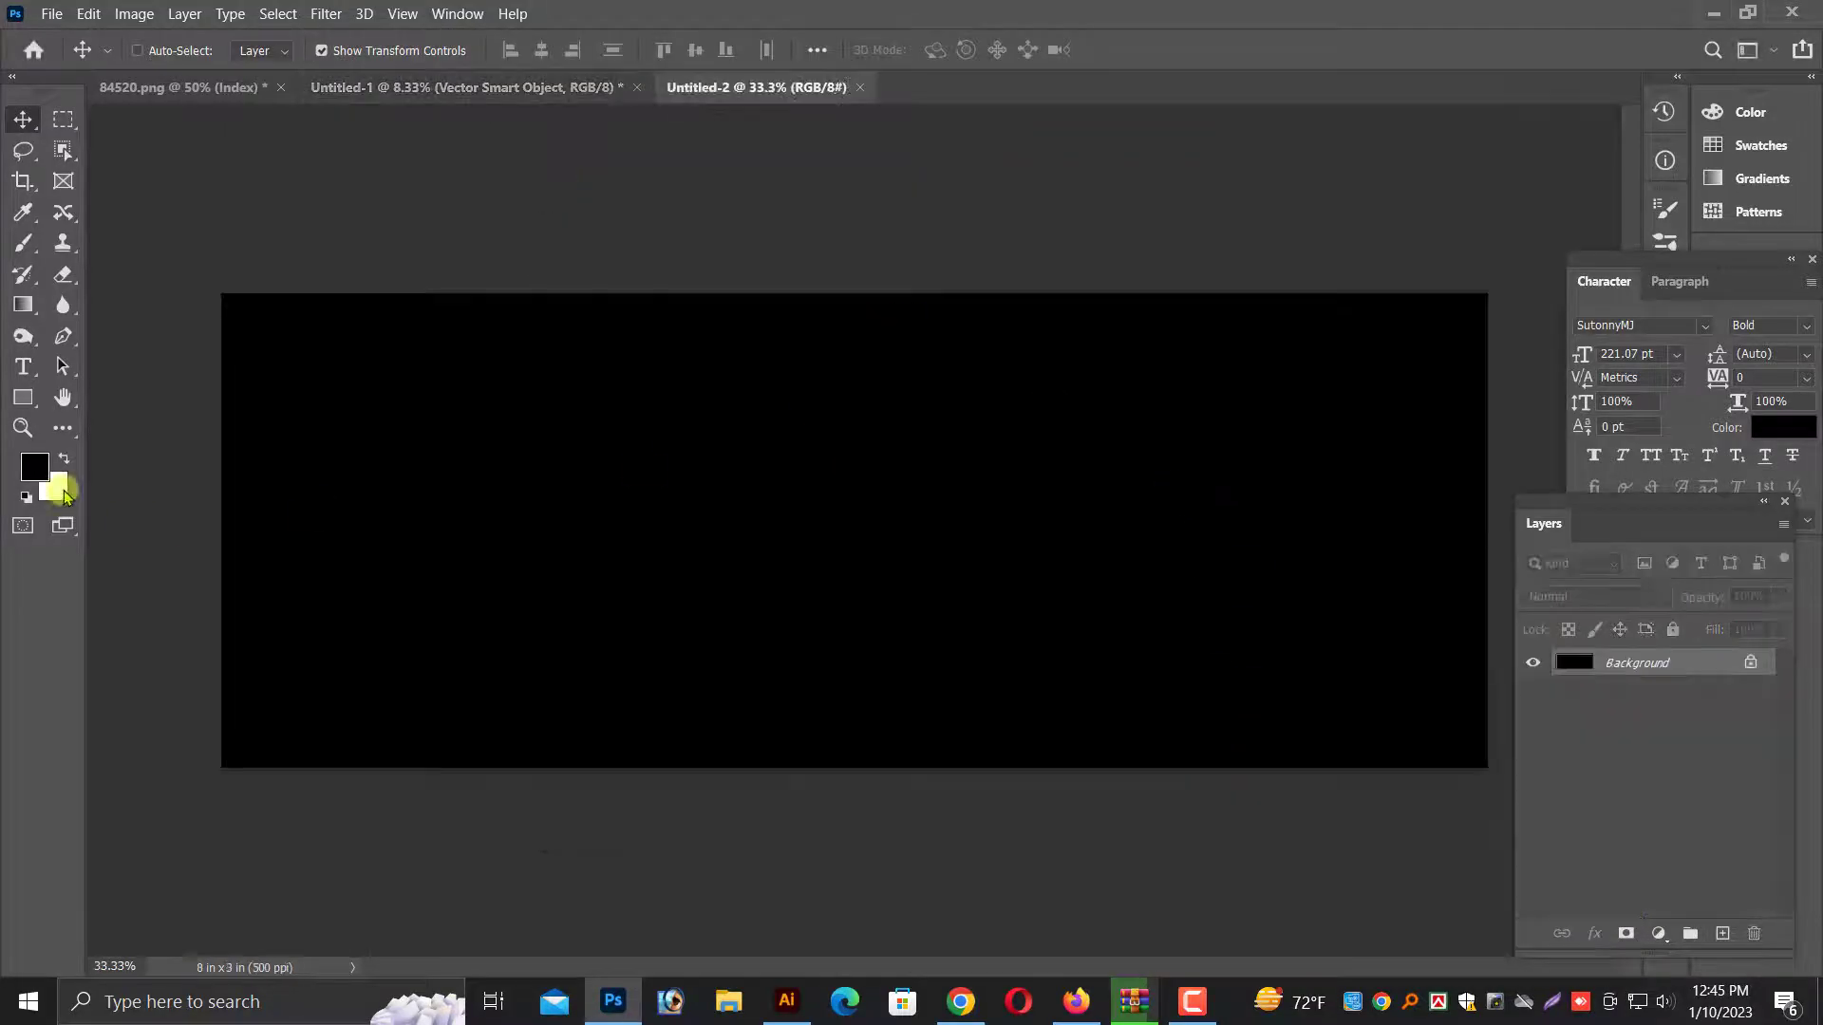
{"action": "key", "text": "ctrl+BackSpace"}
Bring the blue watercolor artwork from Untitled-1 into the new document and scale it down in the middle of the canvas
{"action": "left_click", "coordinate": [459, 87]}
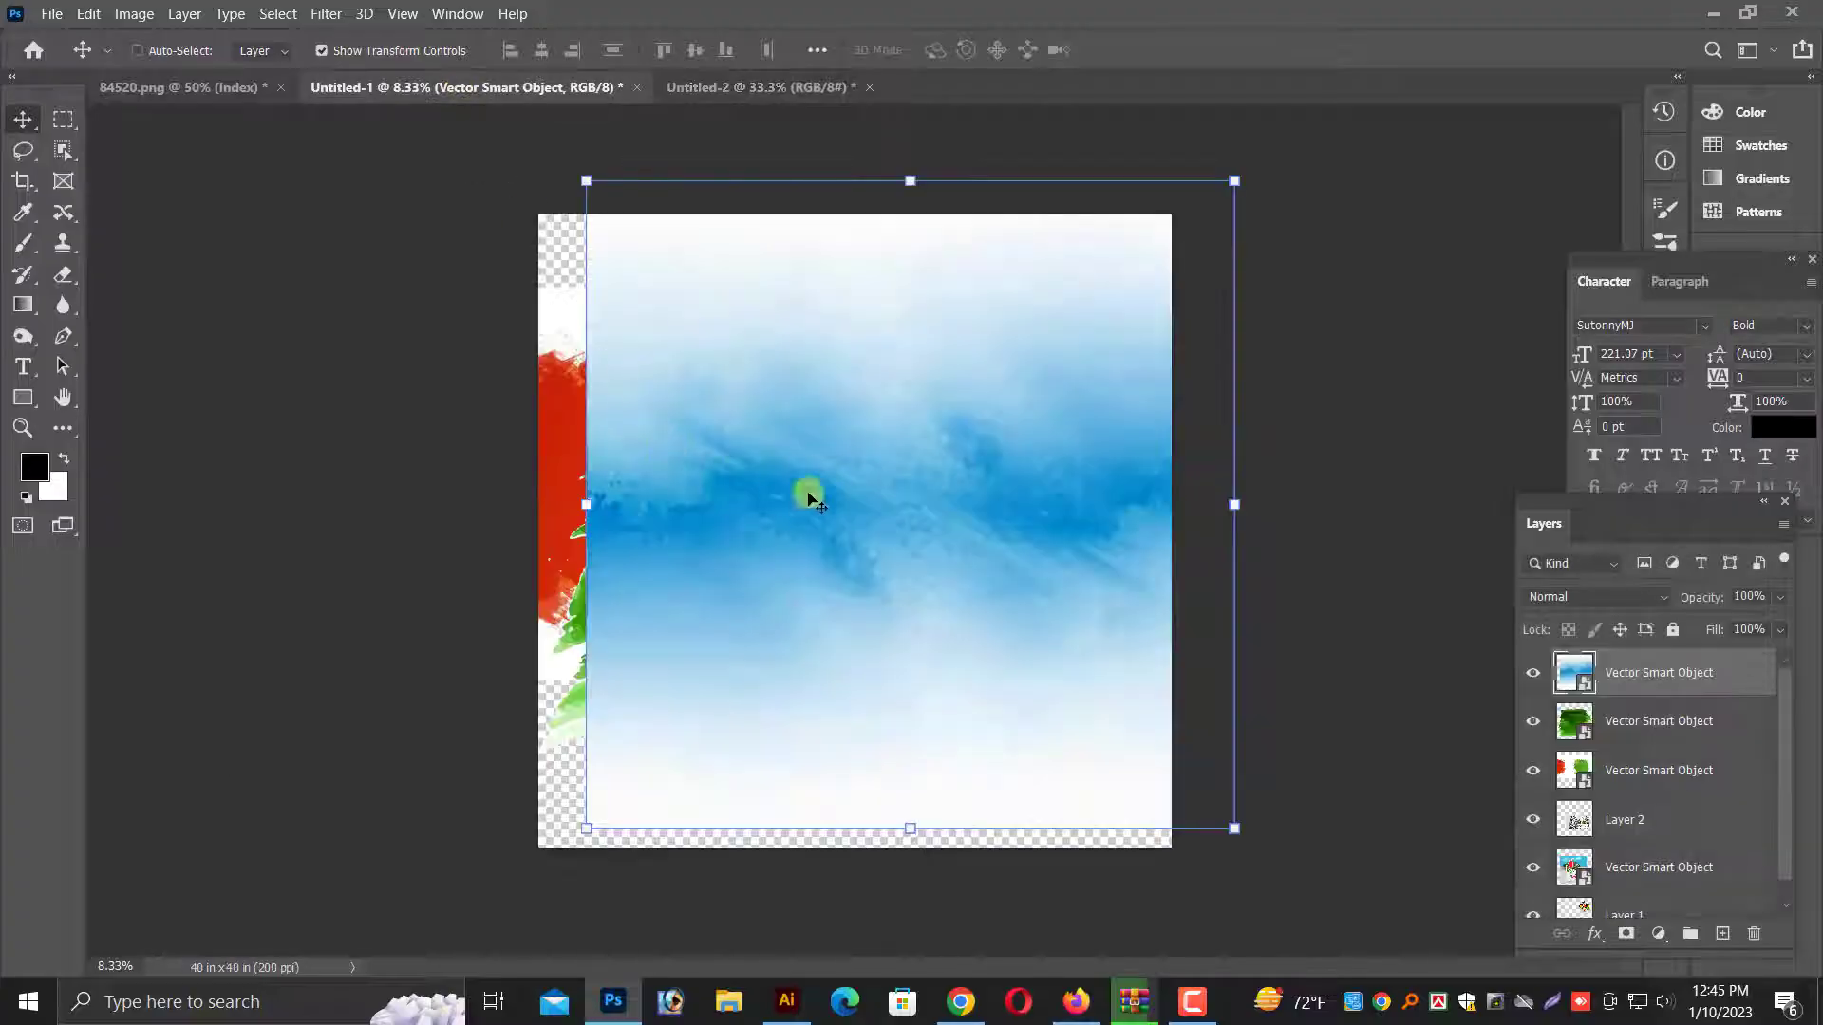
{"action": "left_click_drag", "start_coordinate": [810, 493], "coordinate": [878, 567]}
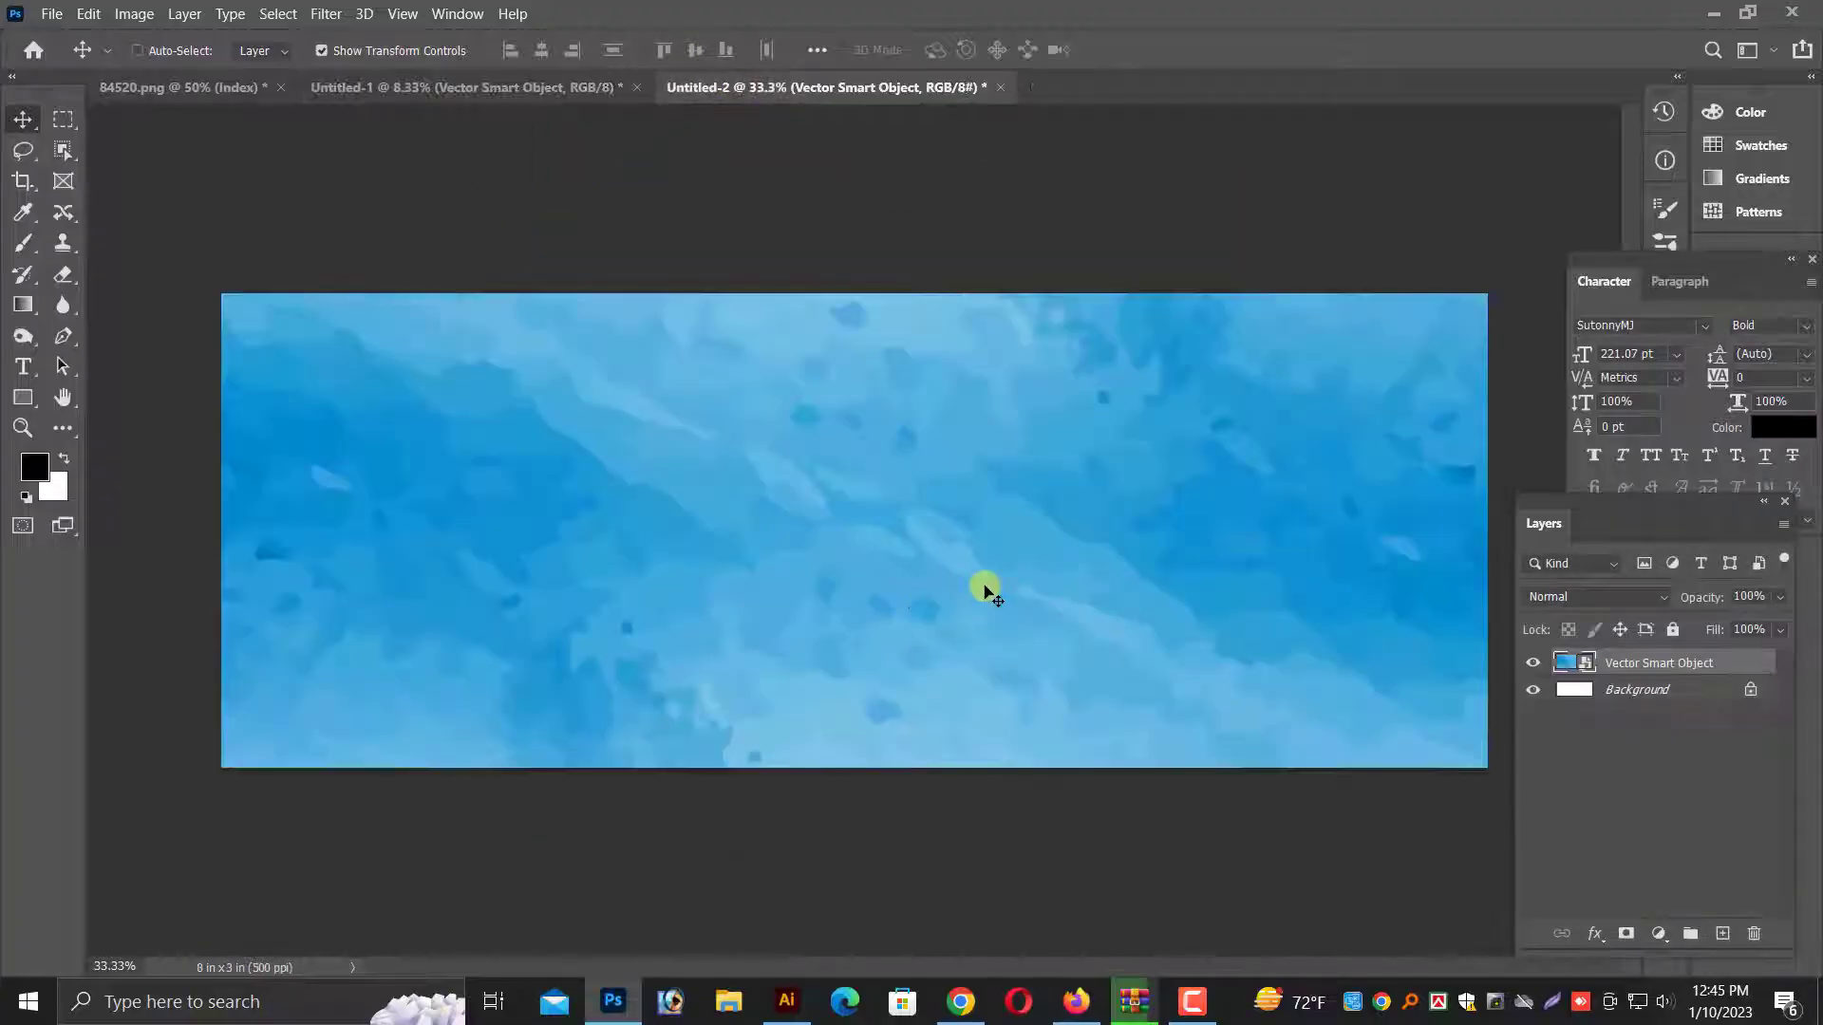
{"action": "key", "text": "ctrl+minus"}
{"action": "key", "text": "ctrl+minus"}
{"action": "key", "text": "ctrl+minus"}
{"action": "key", "text": "ctrl+minus"}
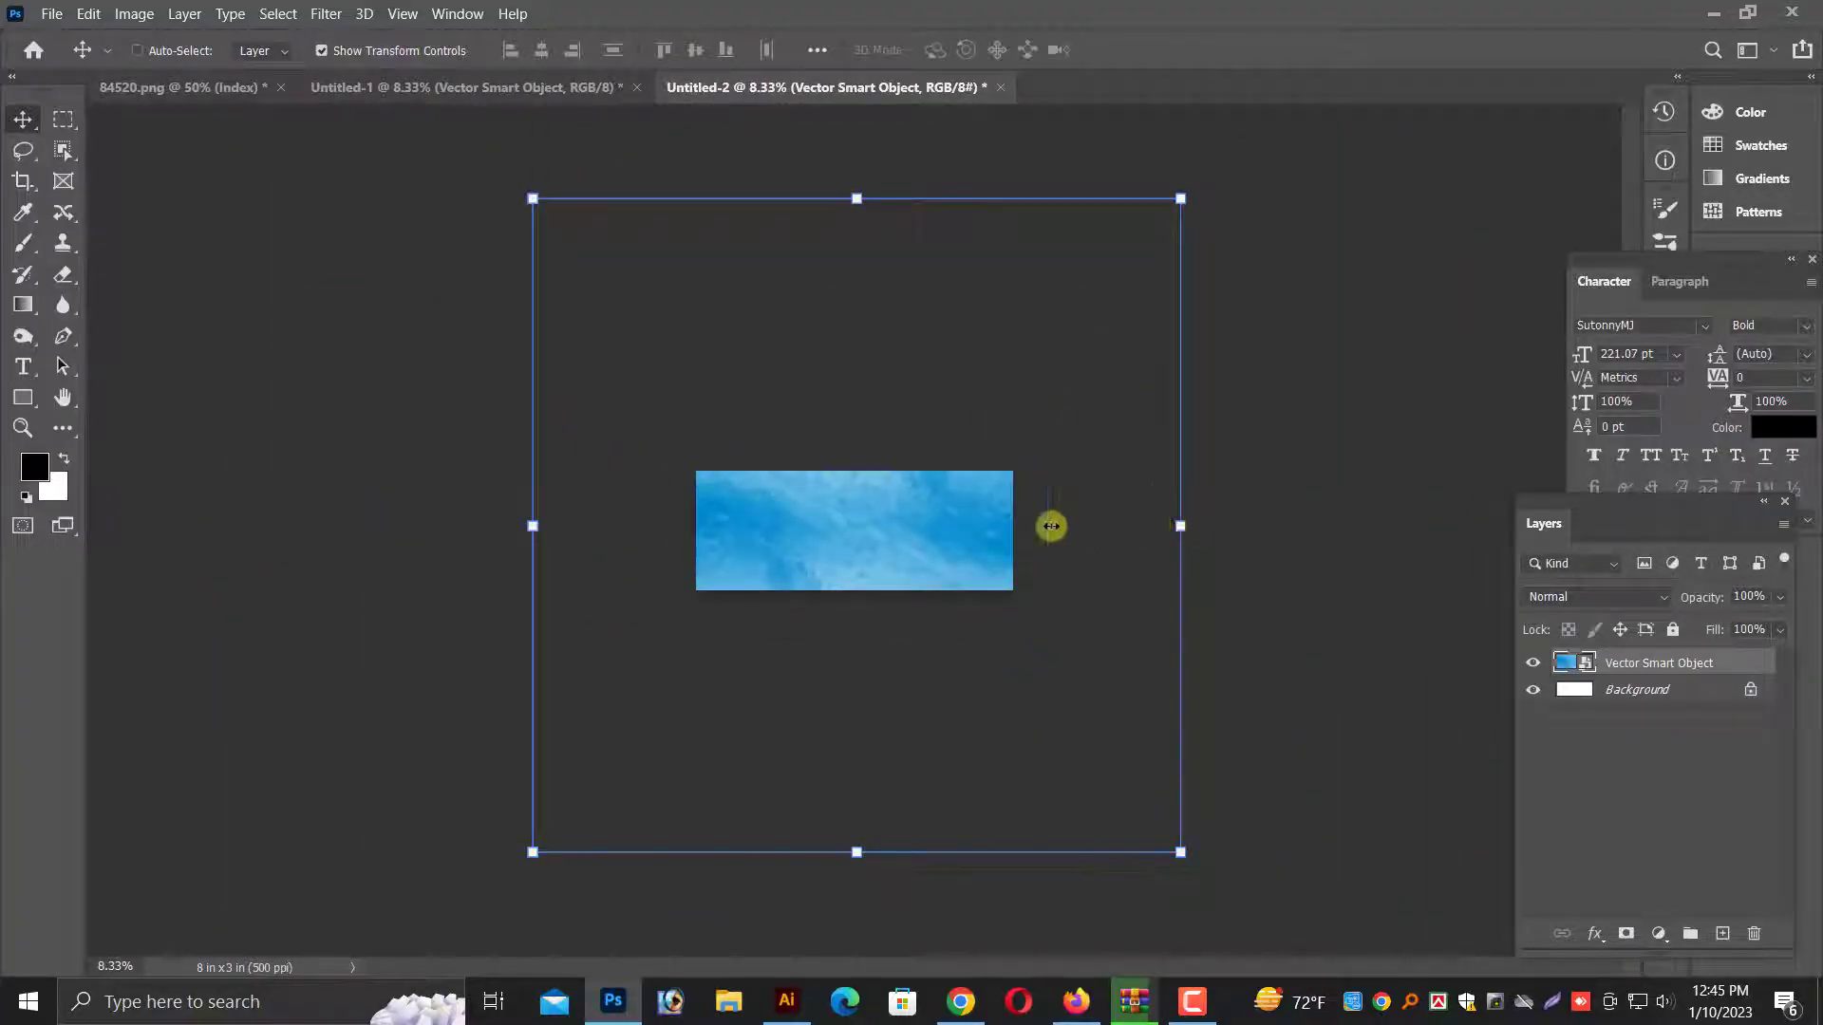
{"action": "left_click_drag", "start_coordinate": [1051, 526], "coordinate": [946, 506]}
{"action": "left_click_drag", "start_coordinate": [656, 529], "coordinate": [854, 528]}
{"action": "left_click_drag", "start_coordinate": [952, 529], "coordinate": [888, 530]}
{"action": "key", "text": "Return"}
{"action": "key", "text": "ctrl+plus"}
{"action": "key", "text": "Return"}
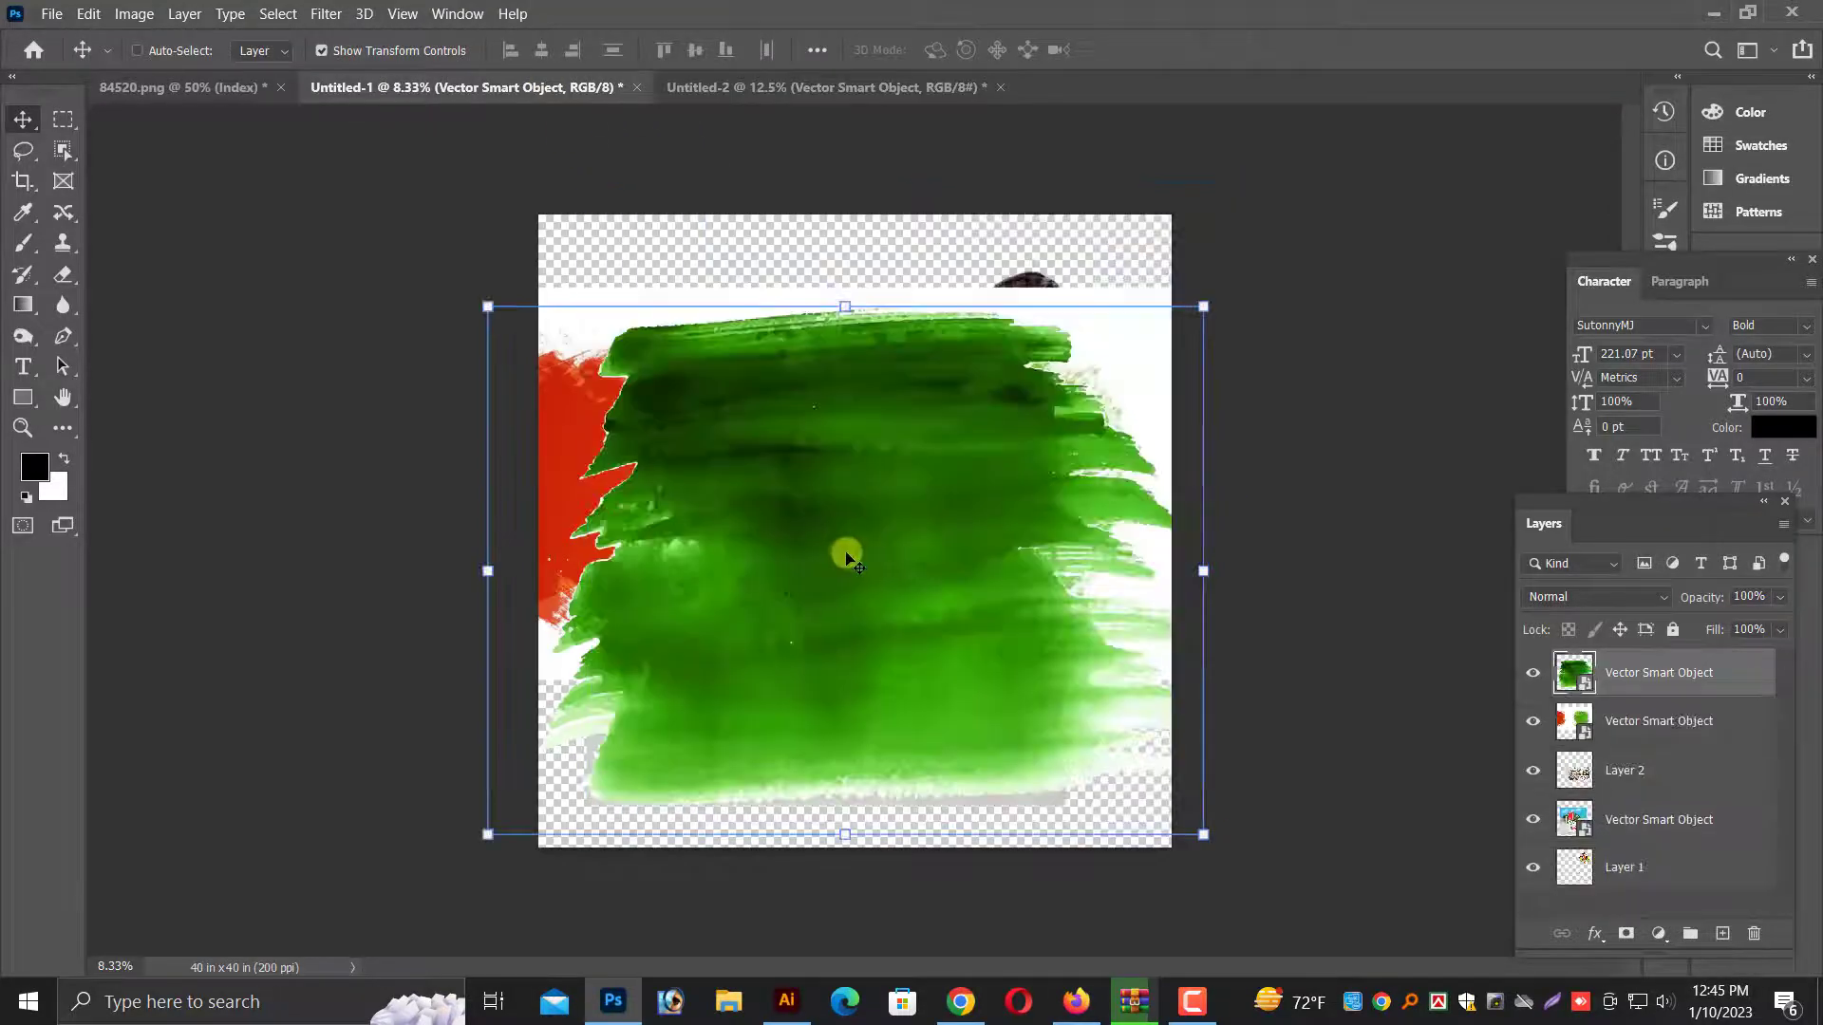
Bring the dark green brush-stroke artwork into Untitled-2, scale it down and place it over the right end of the canvas
{"action": "right_click", "coordinate": [849, 543]}
{"action": "left_click", "coordinate": [849, 543]}
{"action": "left_click_drag", "start_coordinate": [849, 543], "coordinate": [1029, 612]}
{"action": "left_click_drag", "start_coordinate": [1537, 203], "coordinate": [1042, 531]}
{"action": "left_click_drag", "start_coordinate": [945, 589], "coordinate": [1049, 432]}
{"action": "left_click_drag", "start_coordinate": [566, 607], "coordinate": [866, 550]}
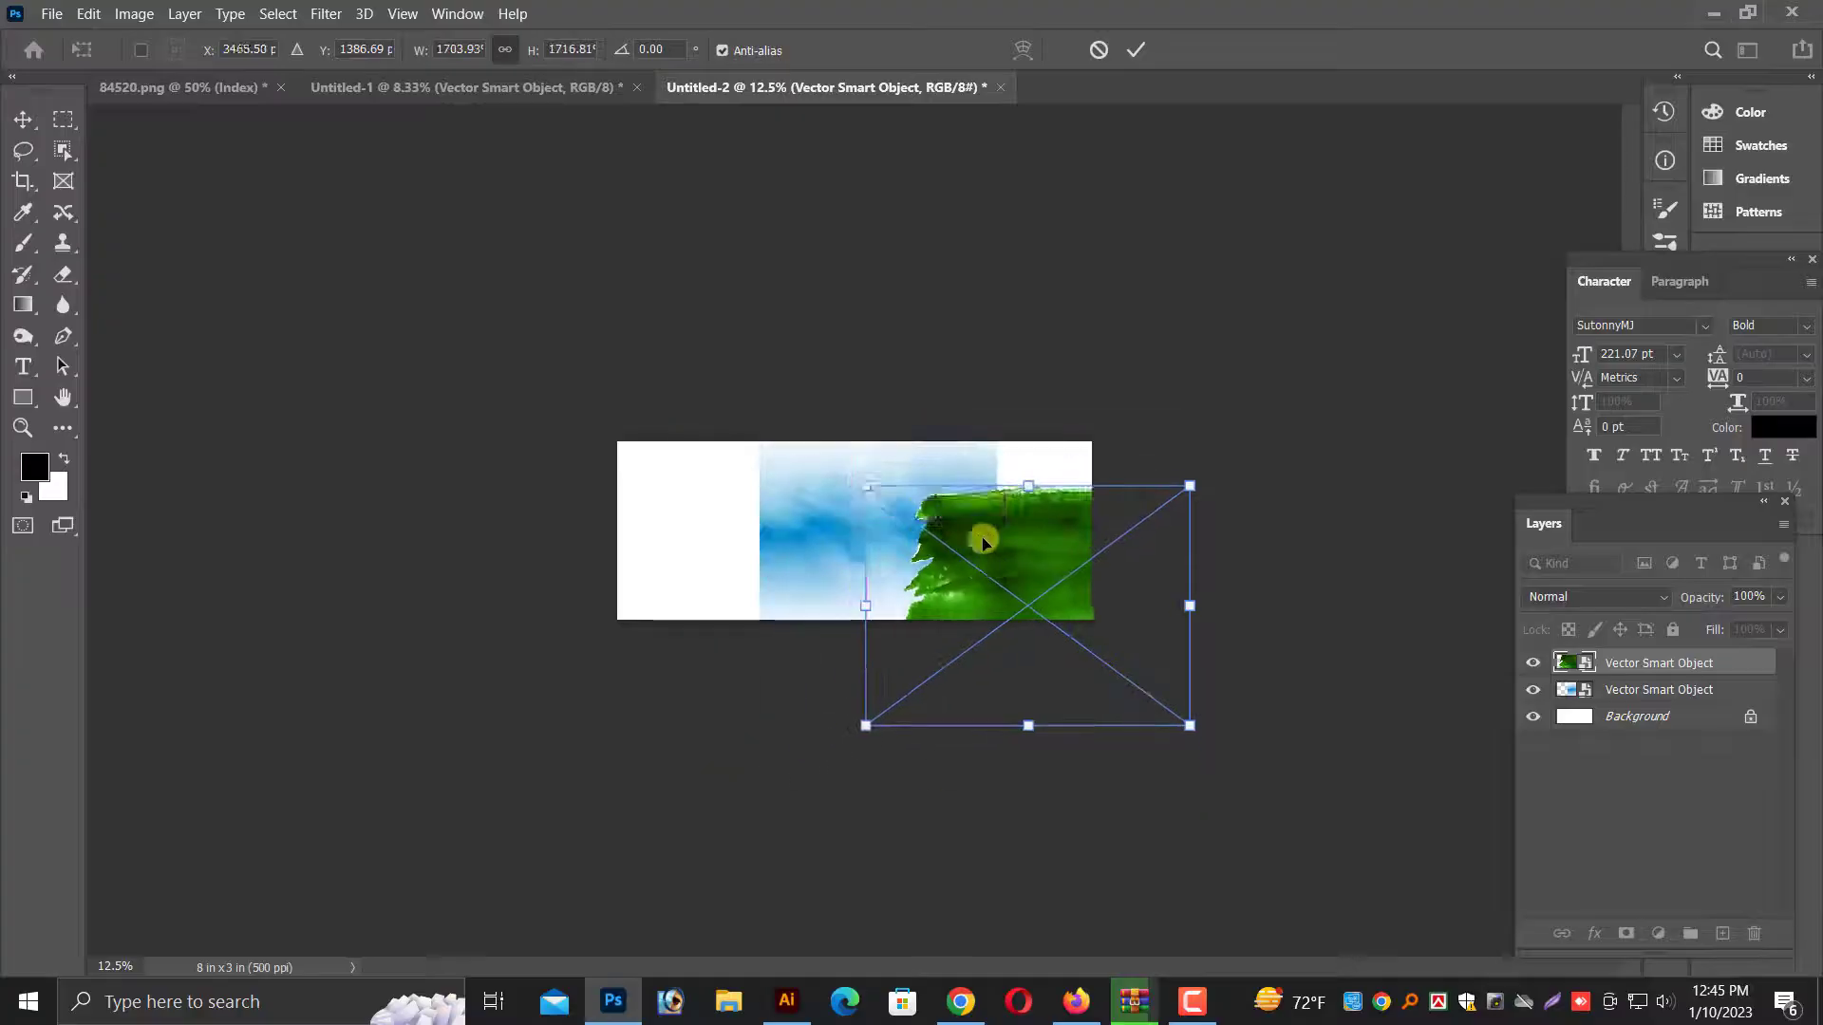
{"action": "left_click_drag", "start_coordinate": [995, 566], "coordinate": [984, 491]}
{"action": "key", "text": "Return"}
{"action": "key", "text": "Return"}
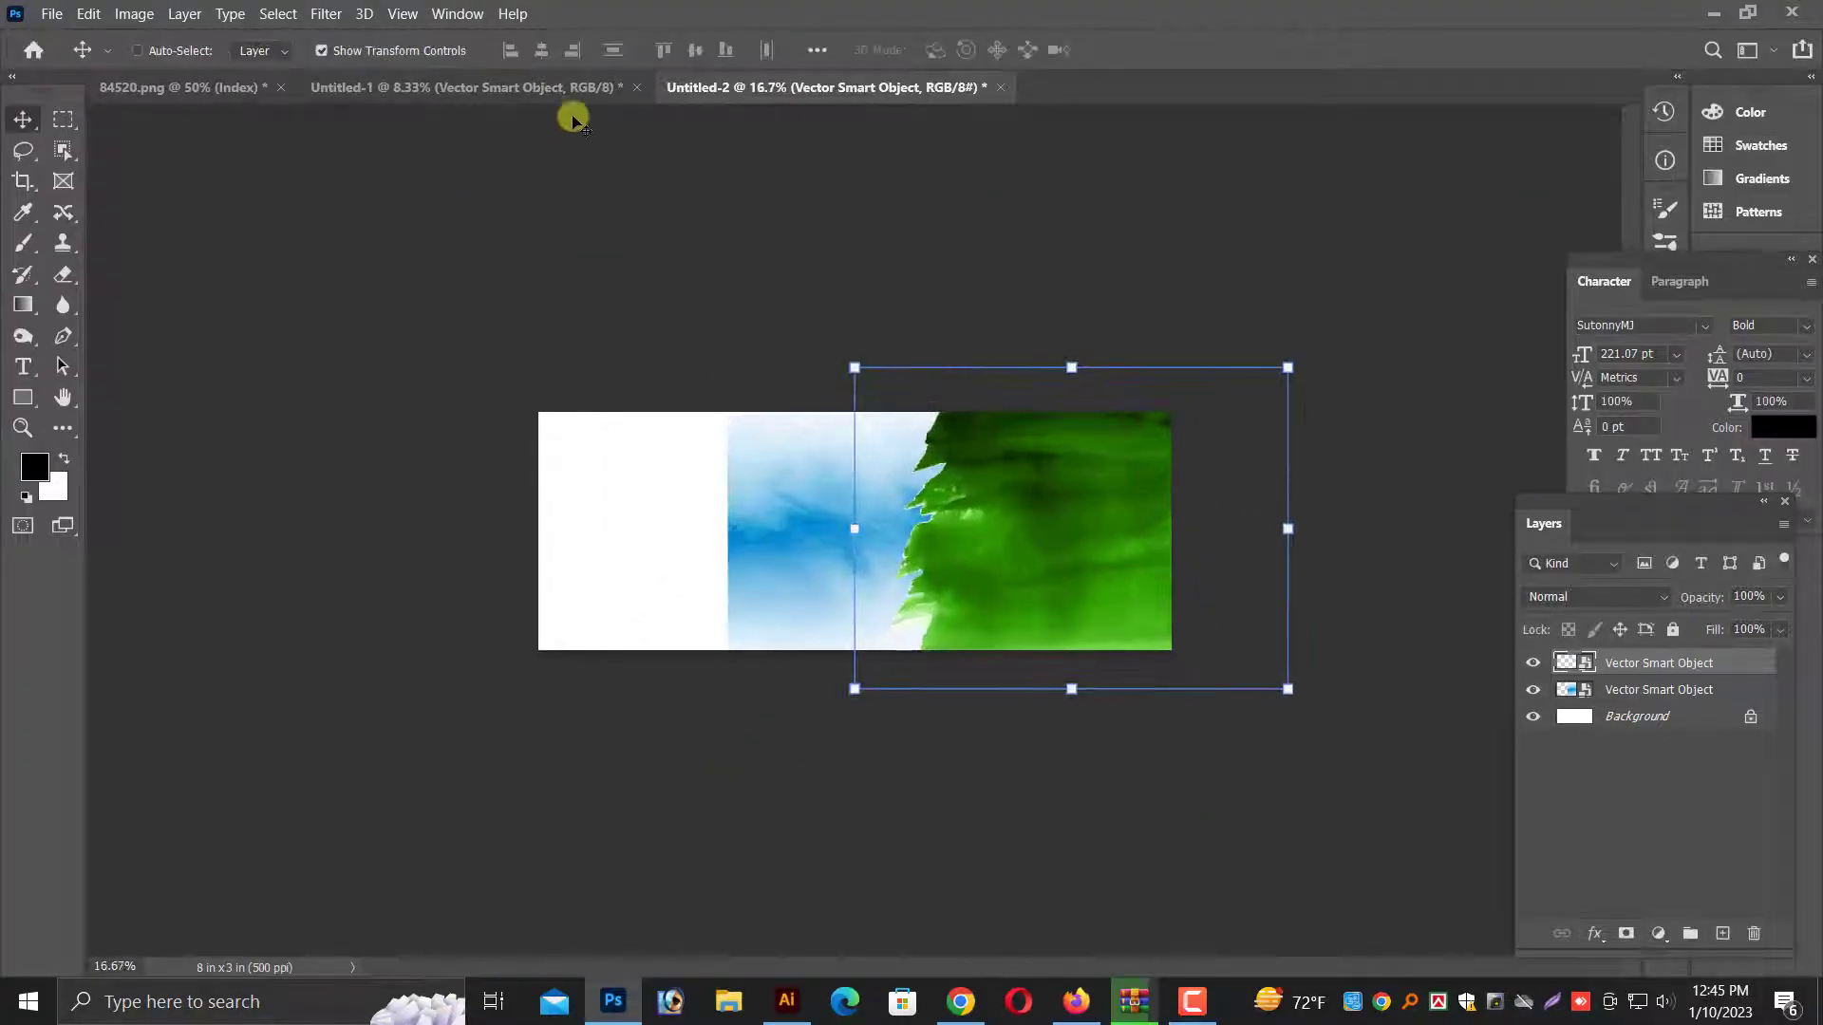
Bring the red and green splash artwork into Untitled-2 and shrink it so both splashes fit in the canvas's lower left part
{"action": "left_click", "coordinate": [465, 86]}
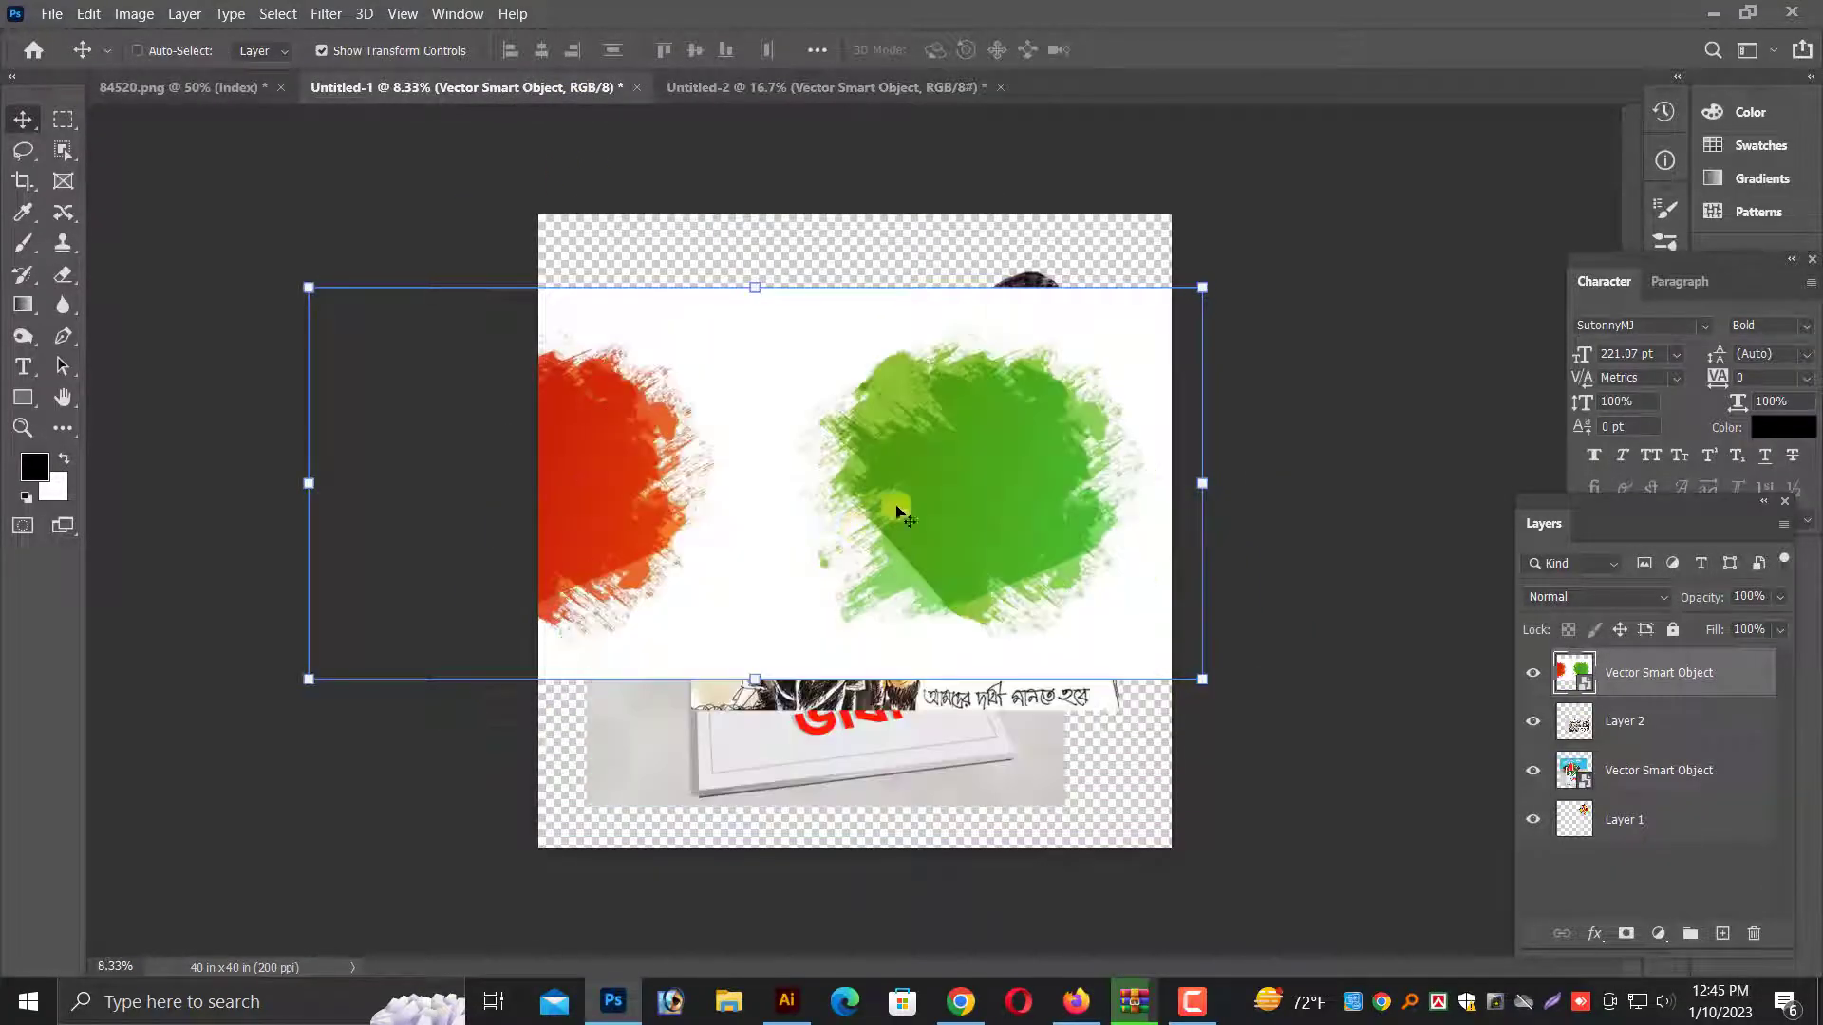
{"action": "left_click_drag", "start_coordinate": [976, 522], "coordinate": [1155, 568]}
{"action": "key", "text": "ctrl+minus"}
{"action": "key", "text": "ctrl+t"}
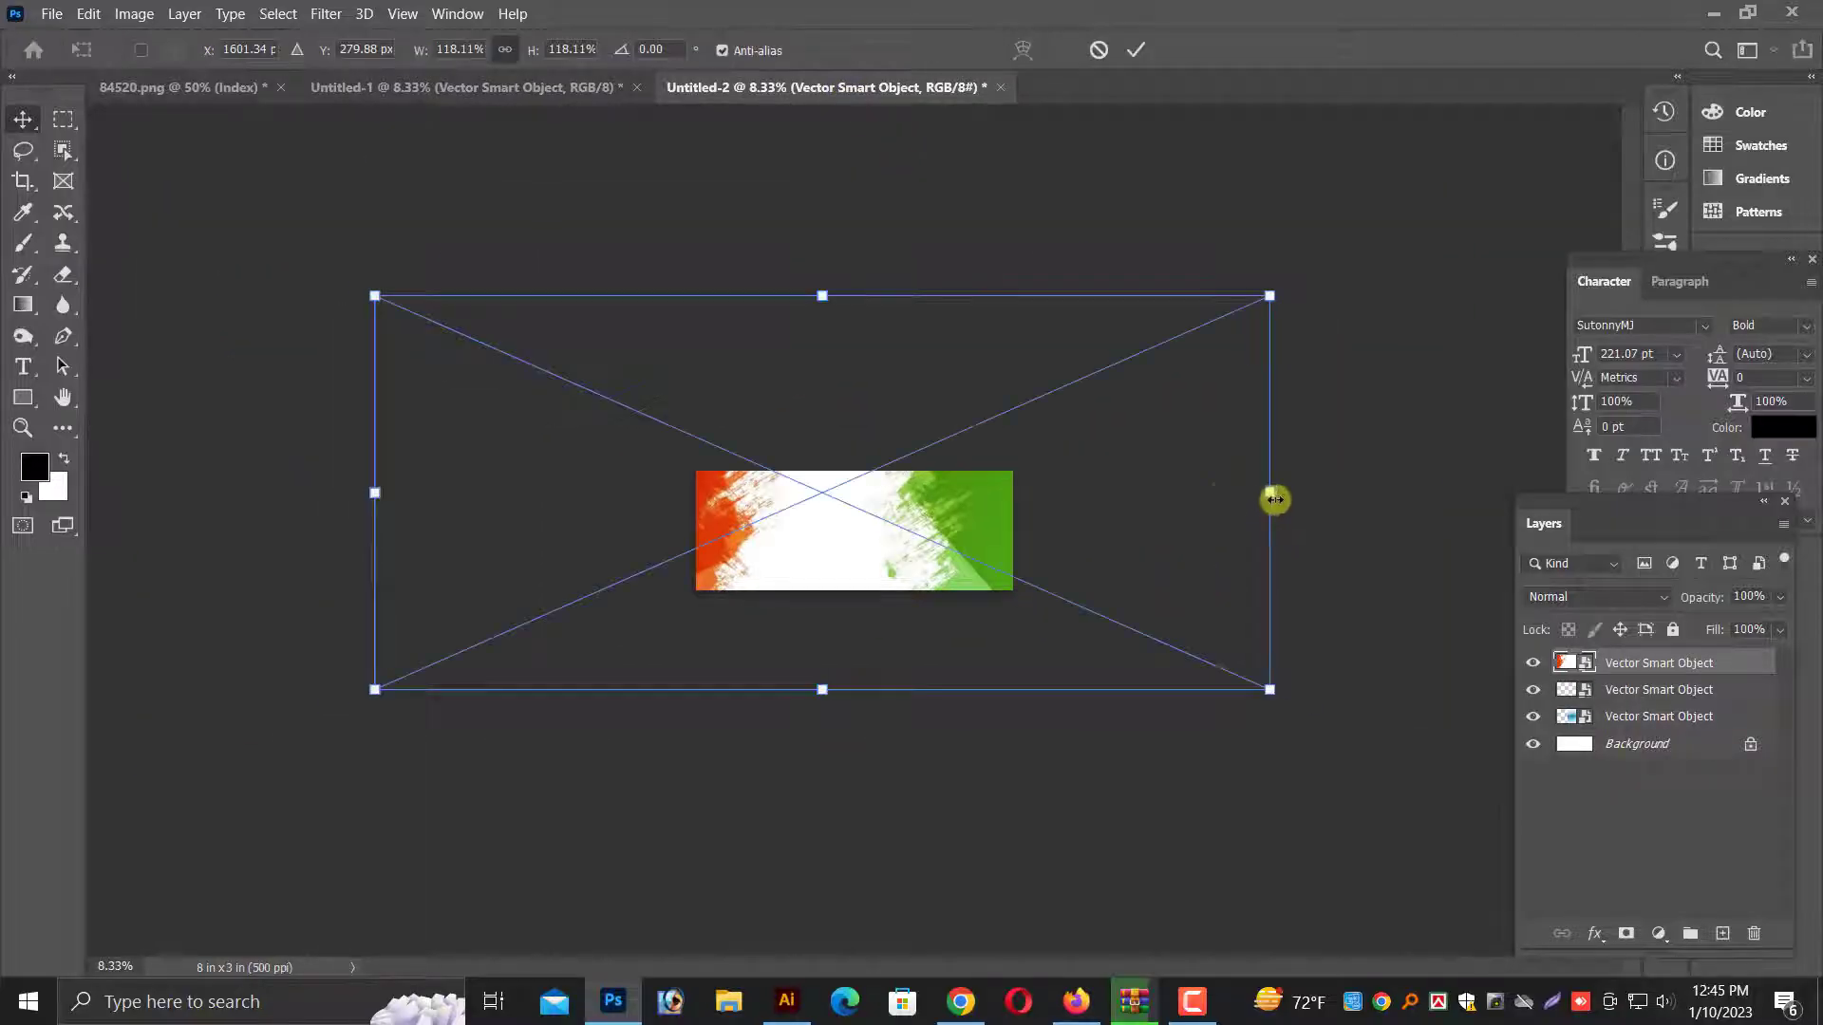
{"action": "left_click_drag", "start_coordinate": [1269, 495], "coordinate": [918, 503]}
{"action": "left_click_drag", "start_coordinate": [785, 534], "coordinate": [749, 581]}
{"action": "key", "text": "ctrl+plus"}
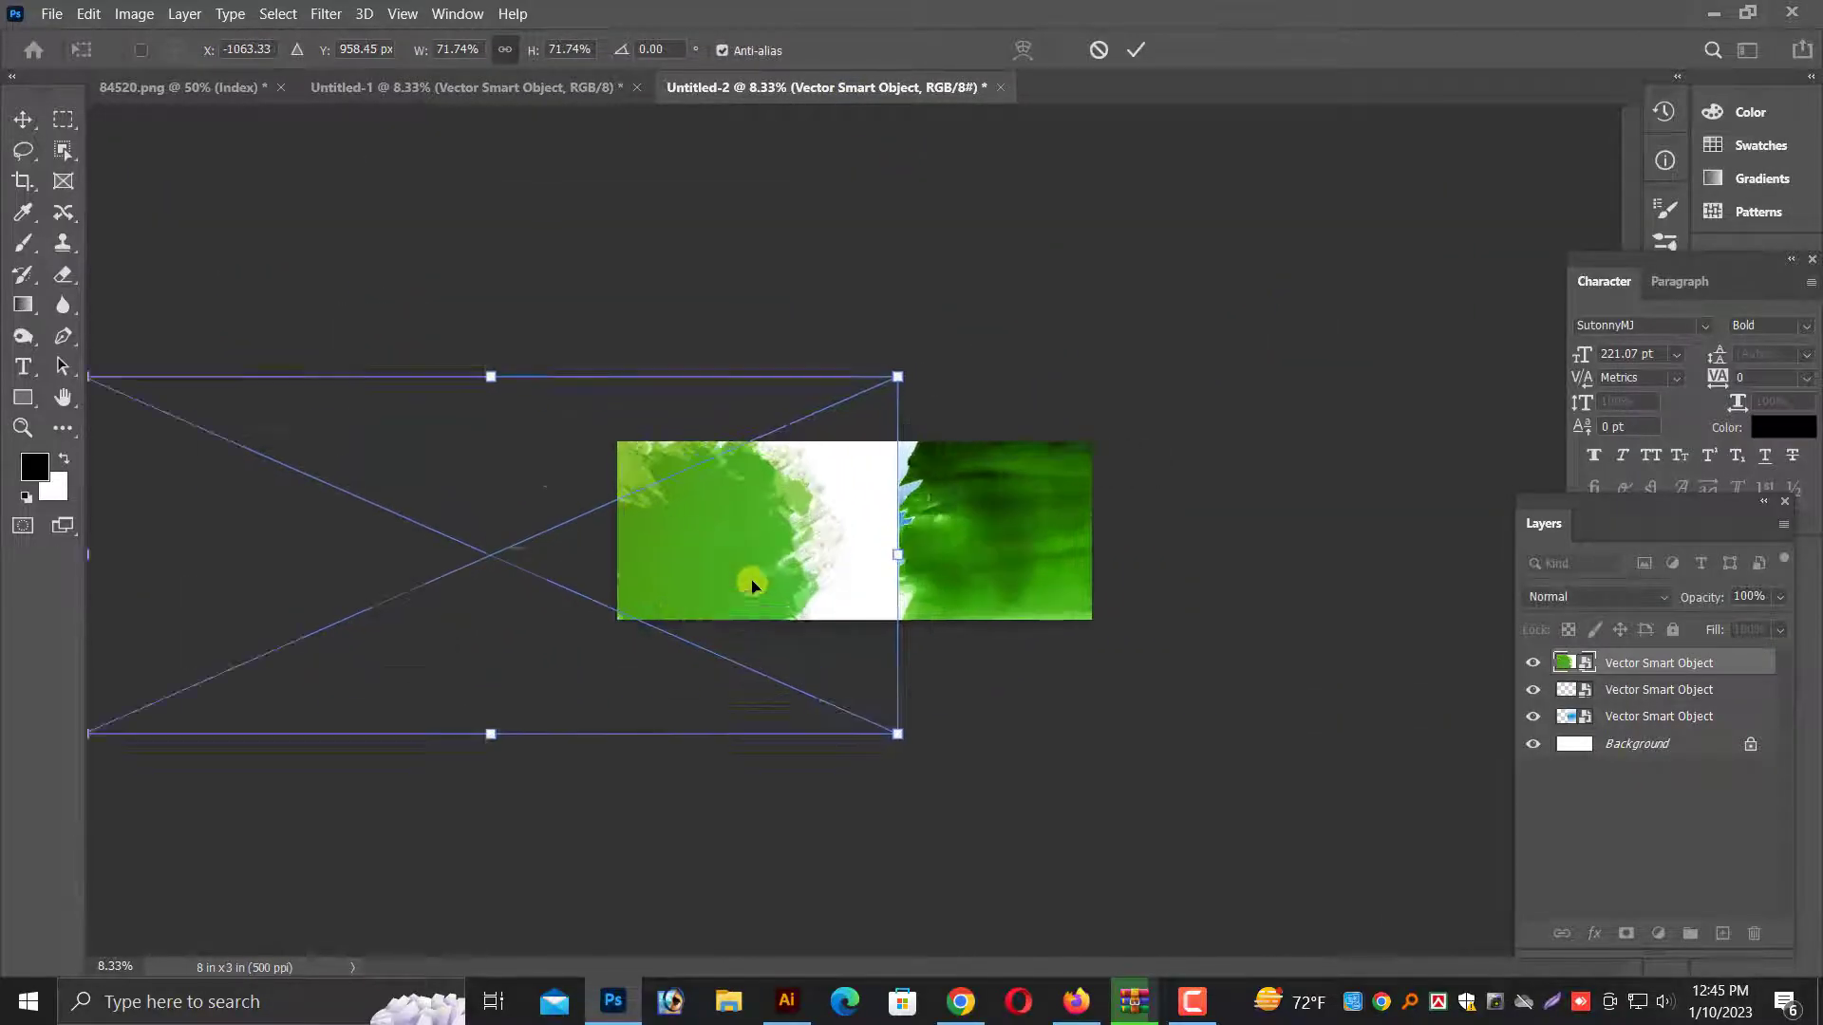
{"action": "key", "text": "ctrl+minus"}
{"action": "left_click_drag", "start_coordinate": [346, 548], "coordinate": [692, 499]}
{"action": "key", "text": "ctrl+plus"}
{"action": "key", "text": "Return"}
{"action": "key", "text": "ctrl+plus"}
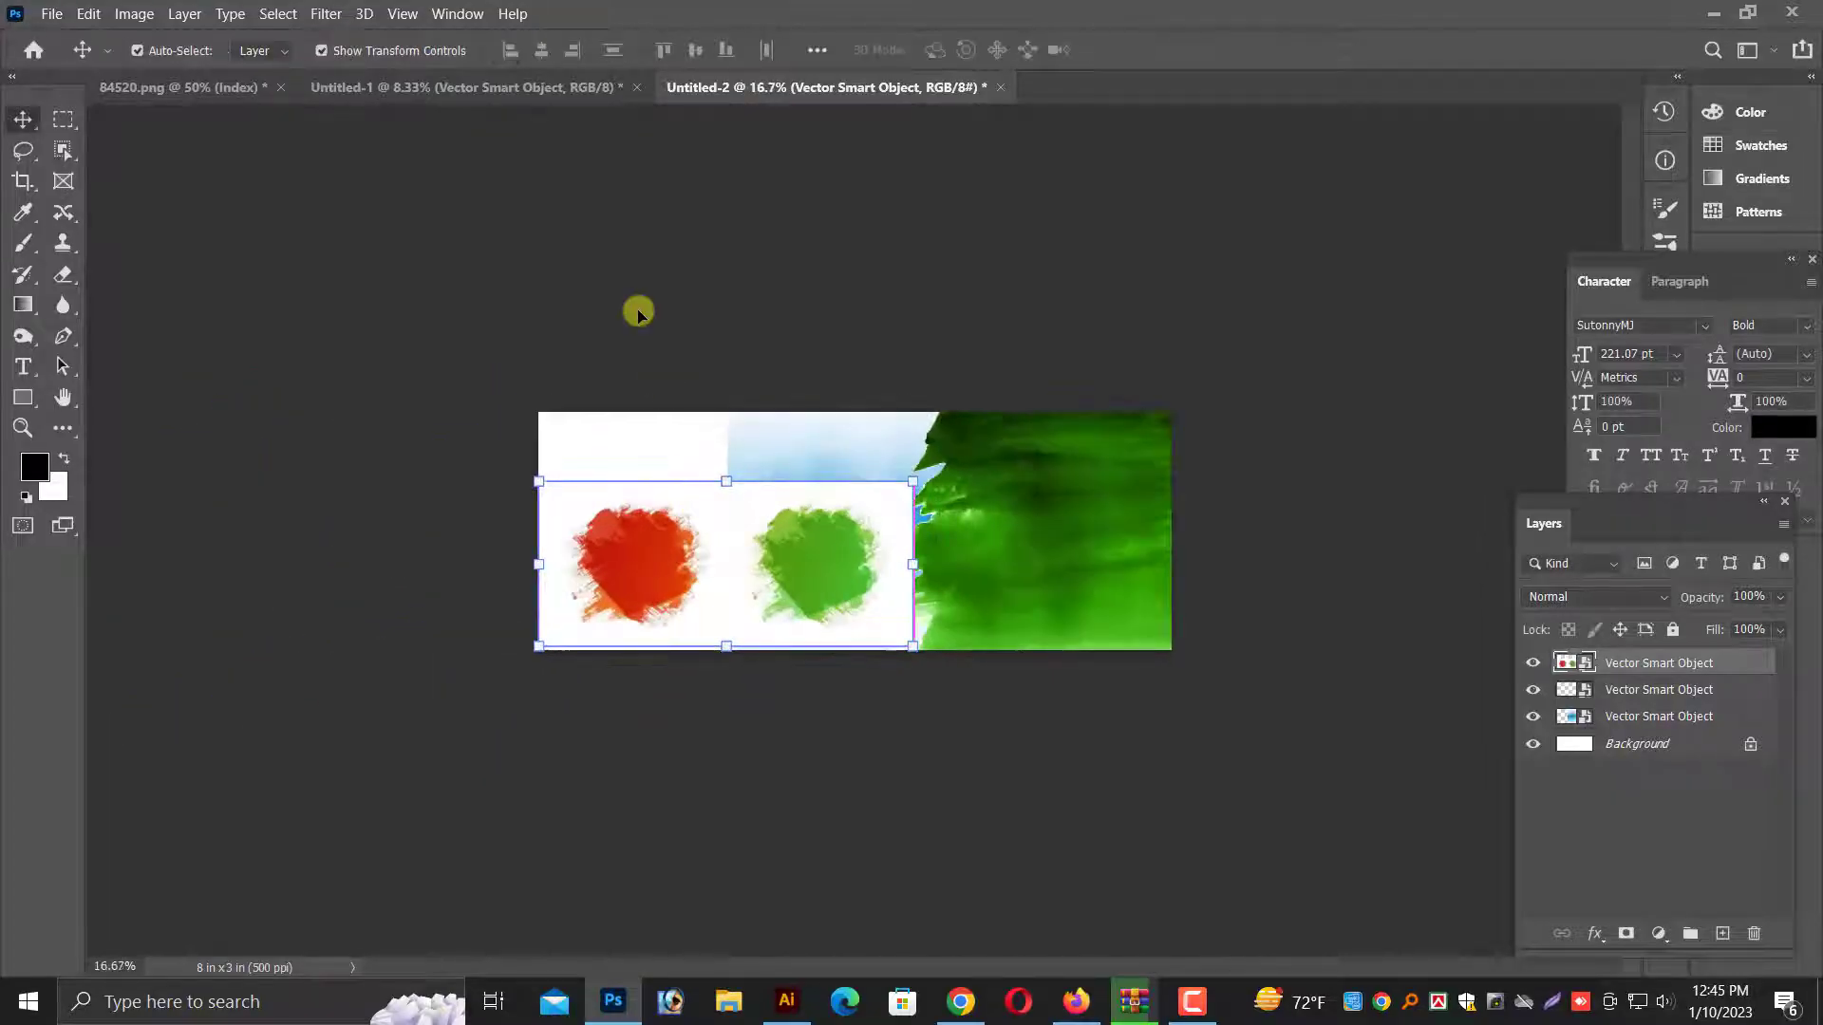
Delete the splash artwork from Untitled-1, then copy the protest drawing, monument artwork and four portraits together into Untitled-2
{"action": "left_click", "coordinate": [565, 98]}
{"action": "key", "text": "Delete"}
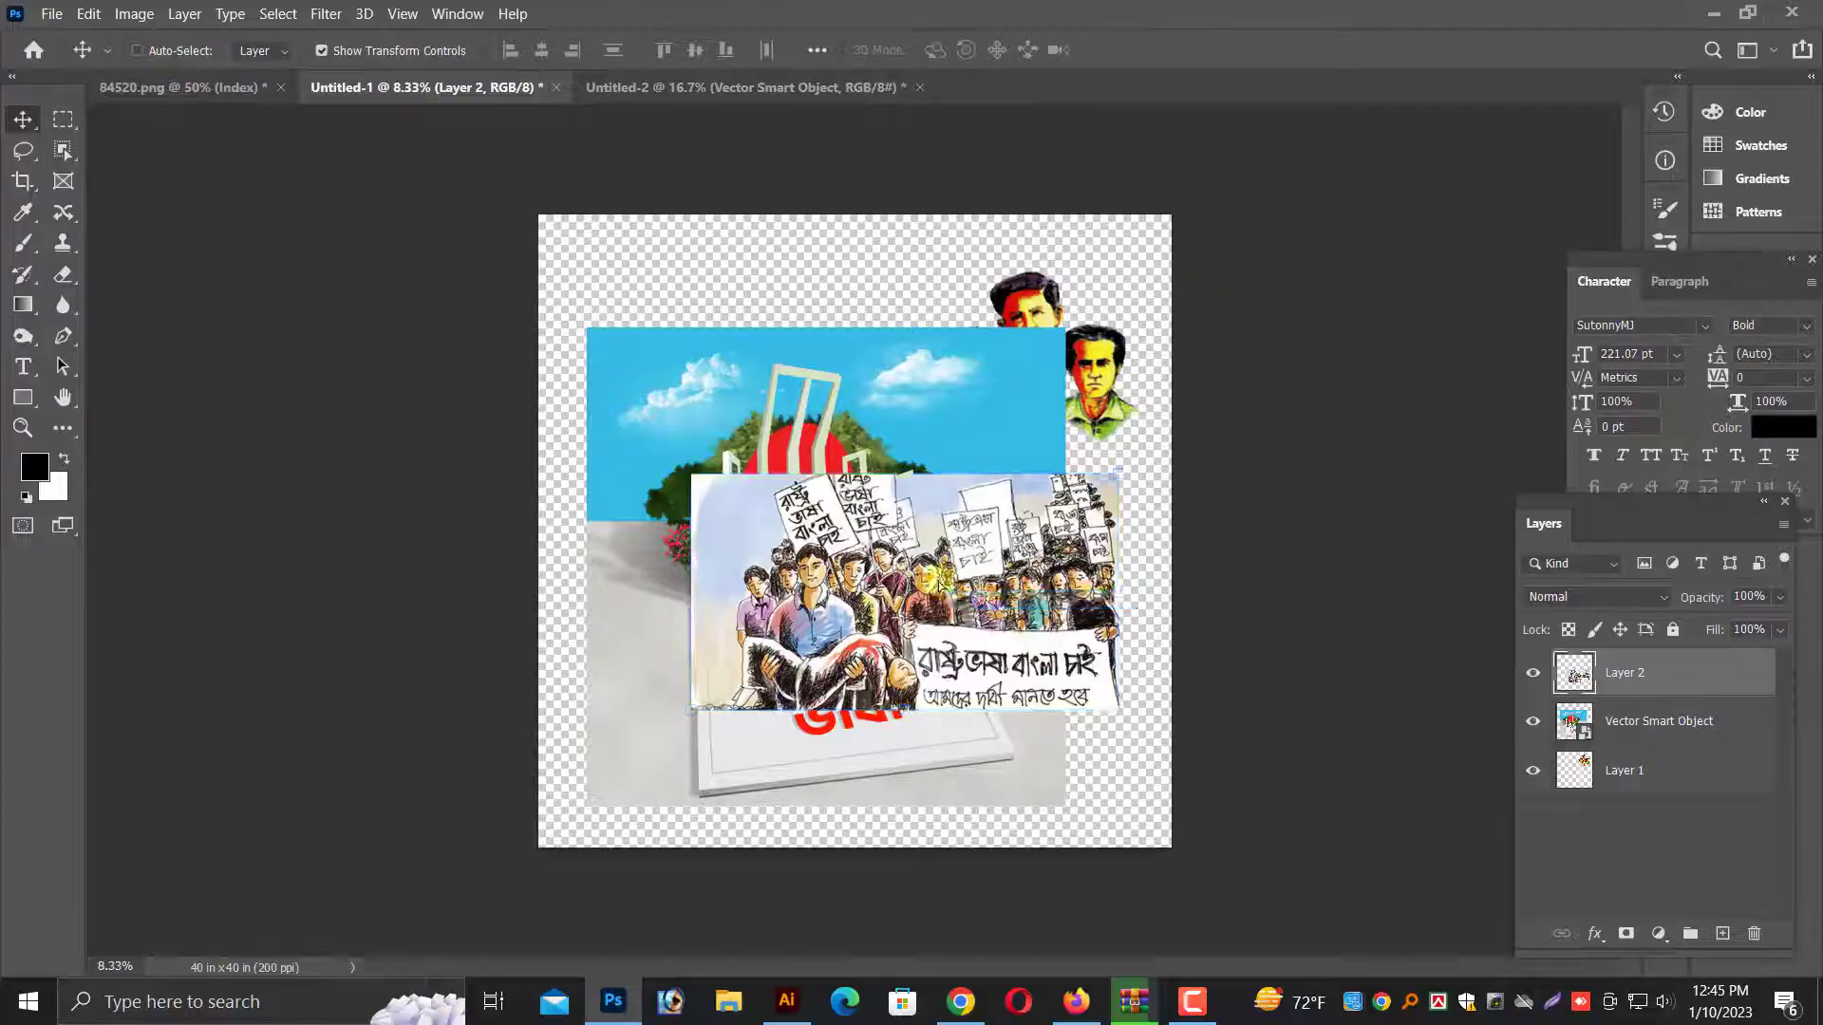
{"action": "left_click_drag", "start_coordinate": [937, 581], "coordinate": [859, 519]}
{"action": "right_click", "coordinate": [981, 397]}
{"action": "left_click", "coordinate": [992, 408], "text": "shift"}
{"action": "right_click", "coordinate": [1032, 289]}
{"action": "left_click", "coordinate": [1038, 306], "text": "shift"}
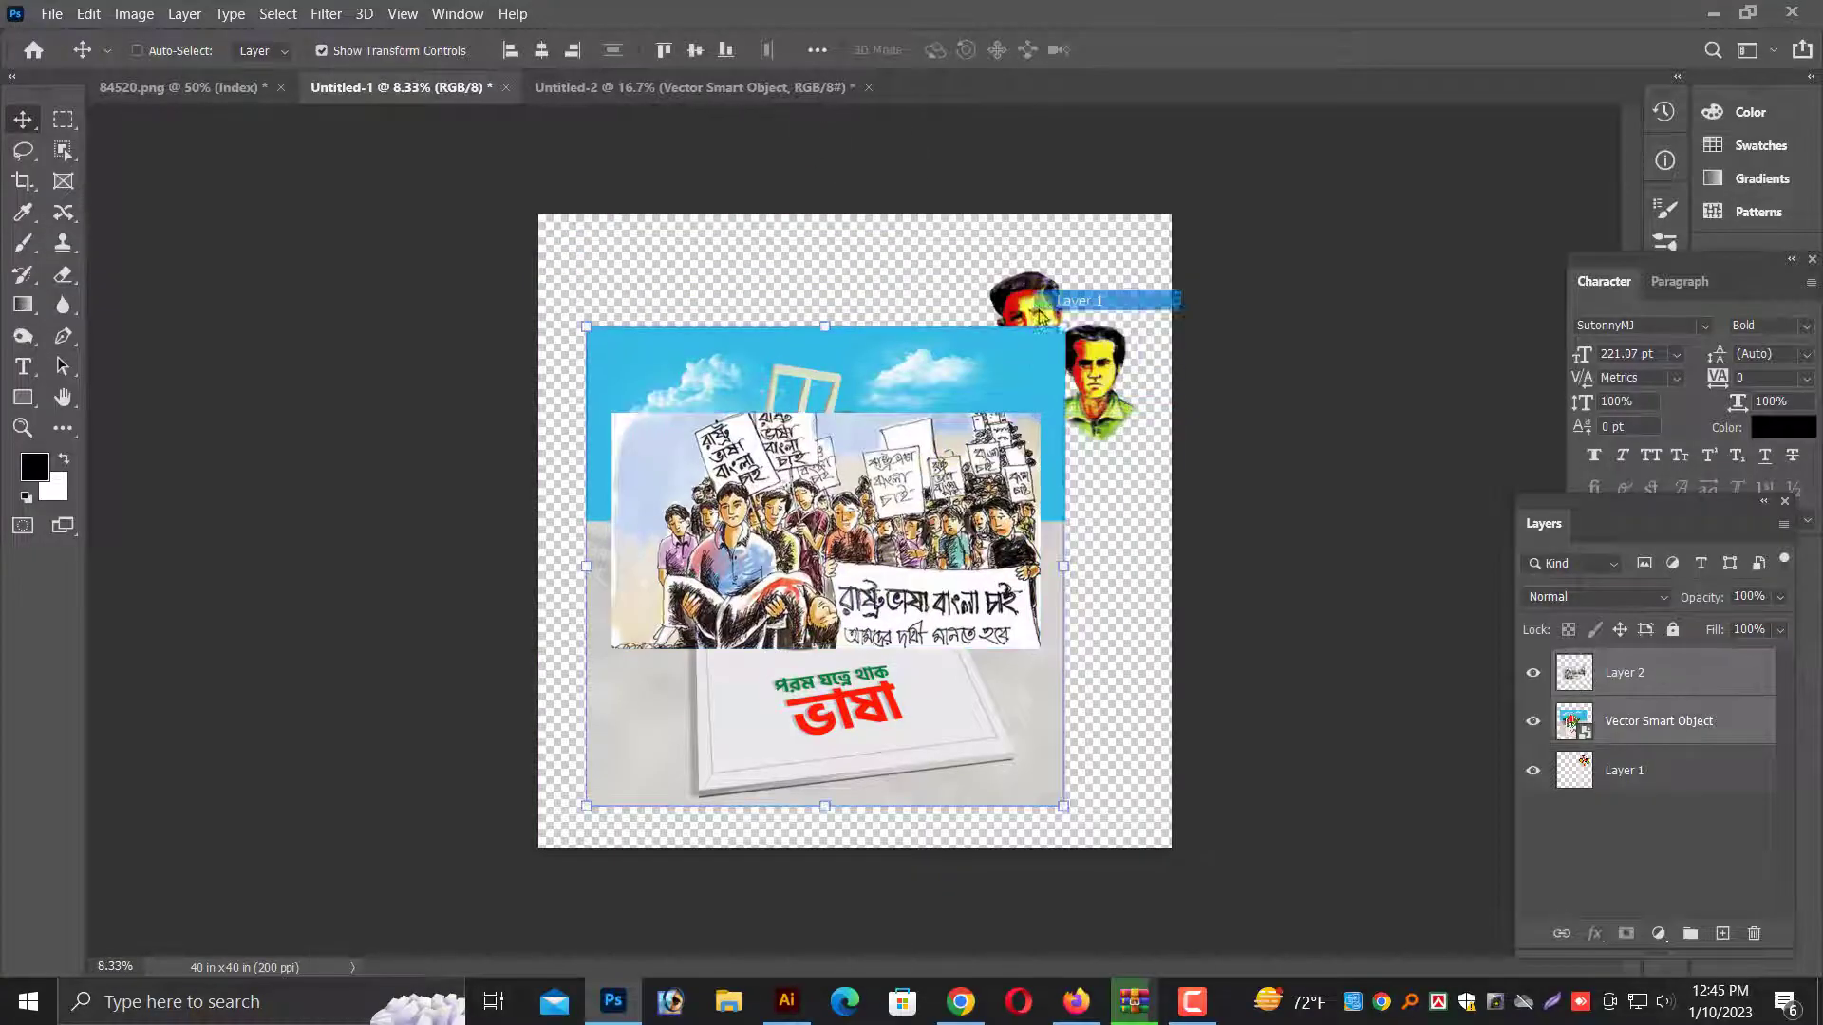
{"action": "left_click_drag", "start_coordinate": [1040, 314], "coordinate": [871, 433]}
{"action": "left_click_drag", "start_coordinate": [736, 516], "coordinate": [961, 600]}
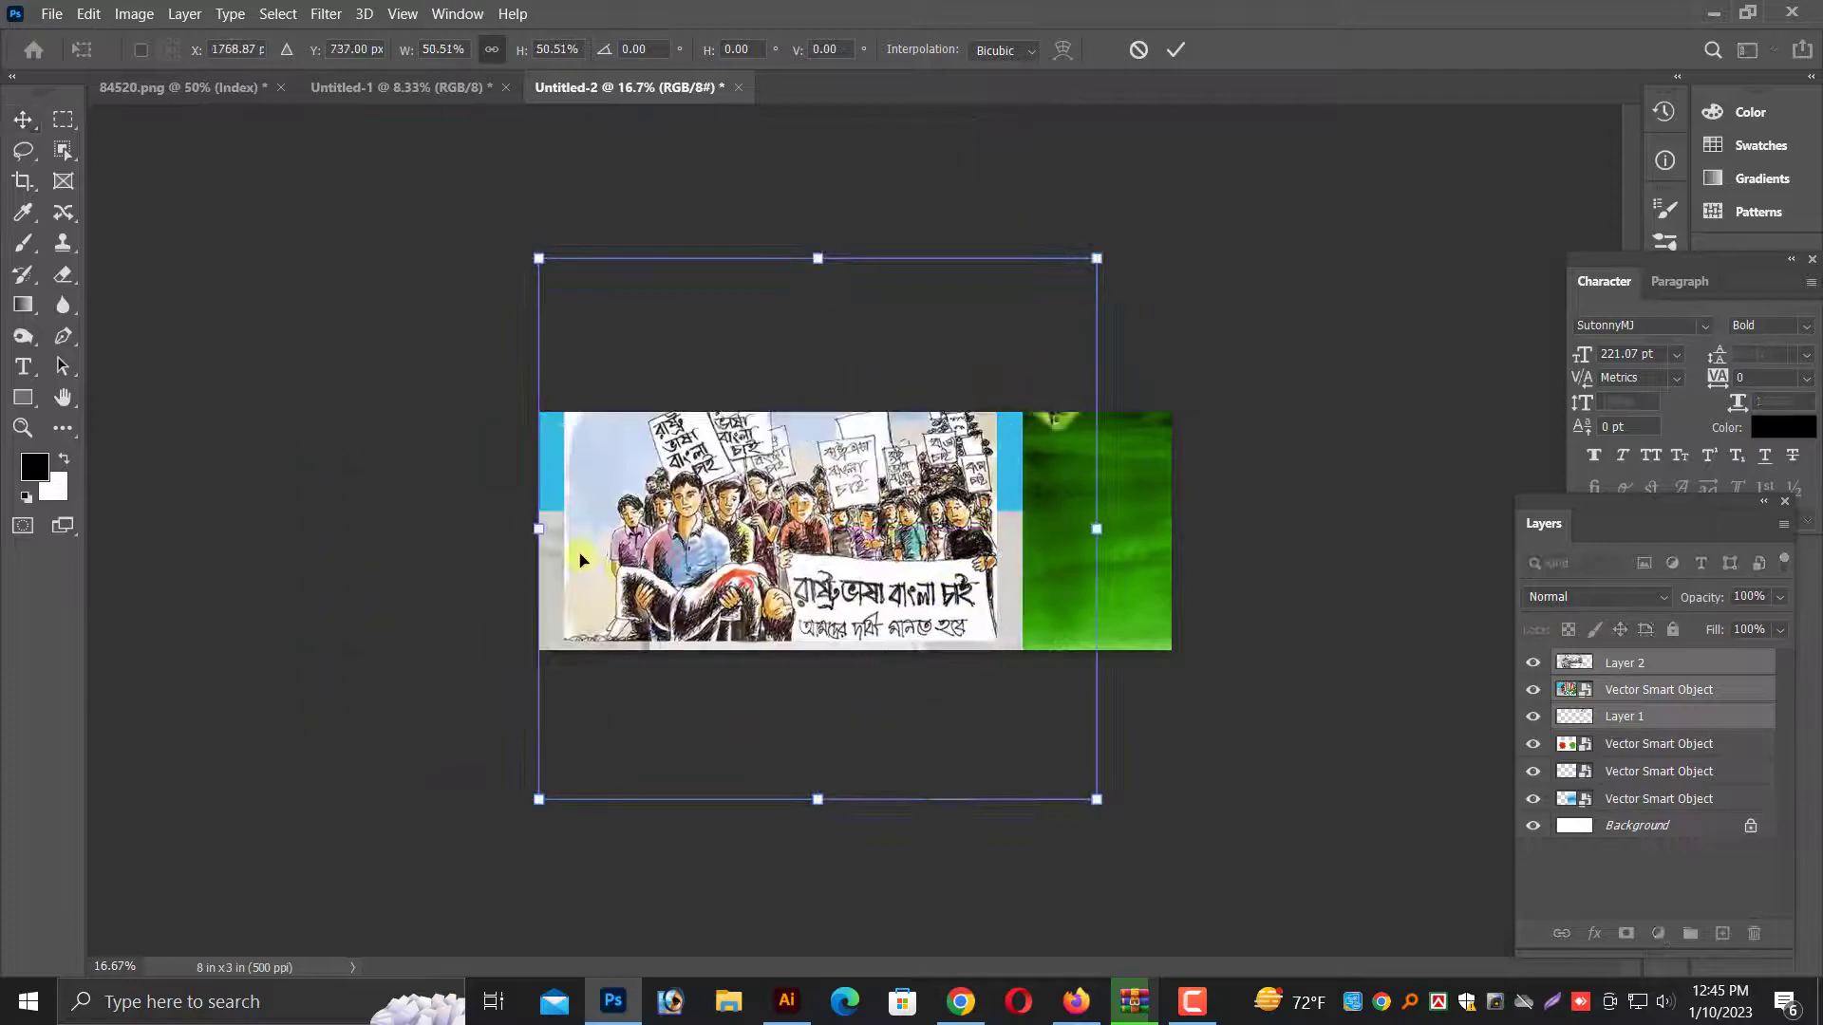
Scale the protest drawing, monument and portraits together to about 23.6%
{"action": "left_click_drag", "start_coordinate": [627, 529], "coordinate": [842, 506]}
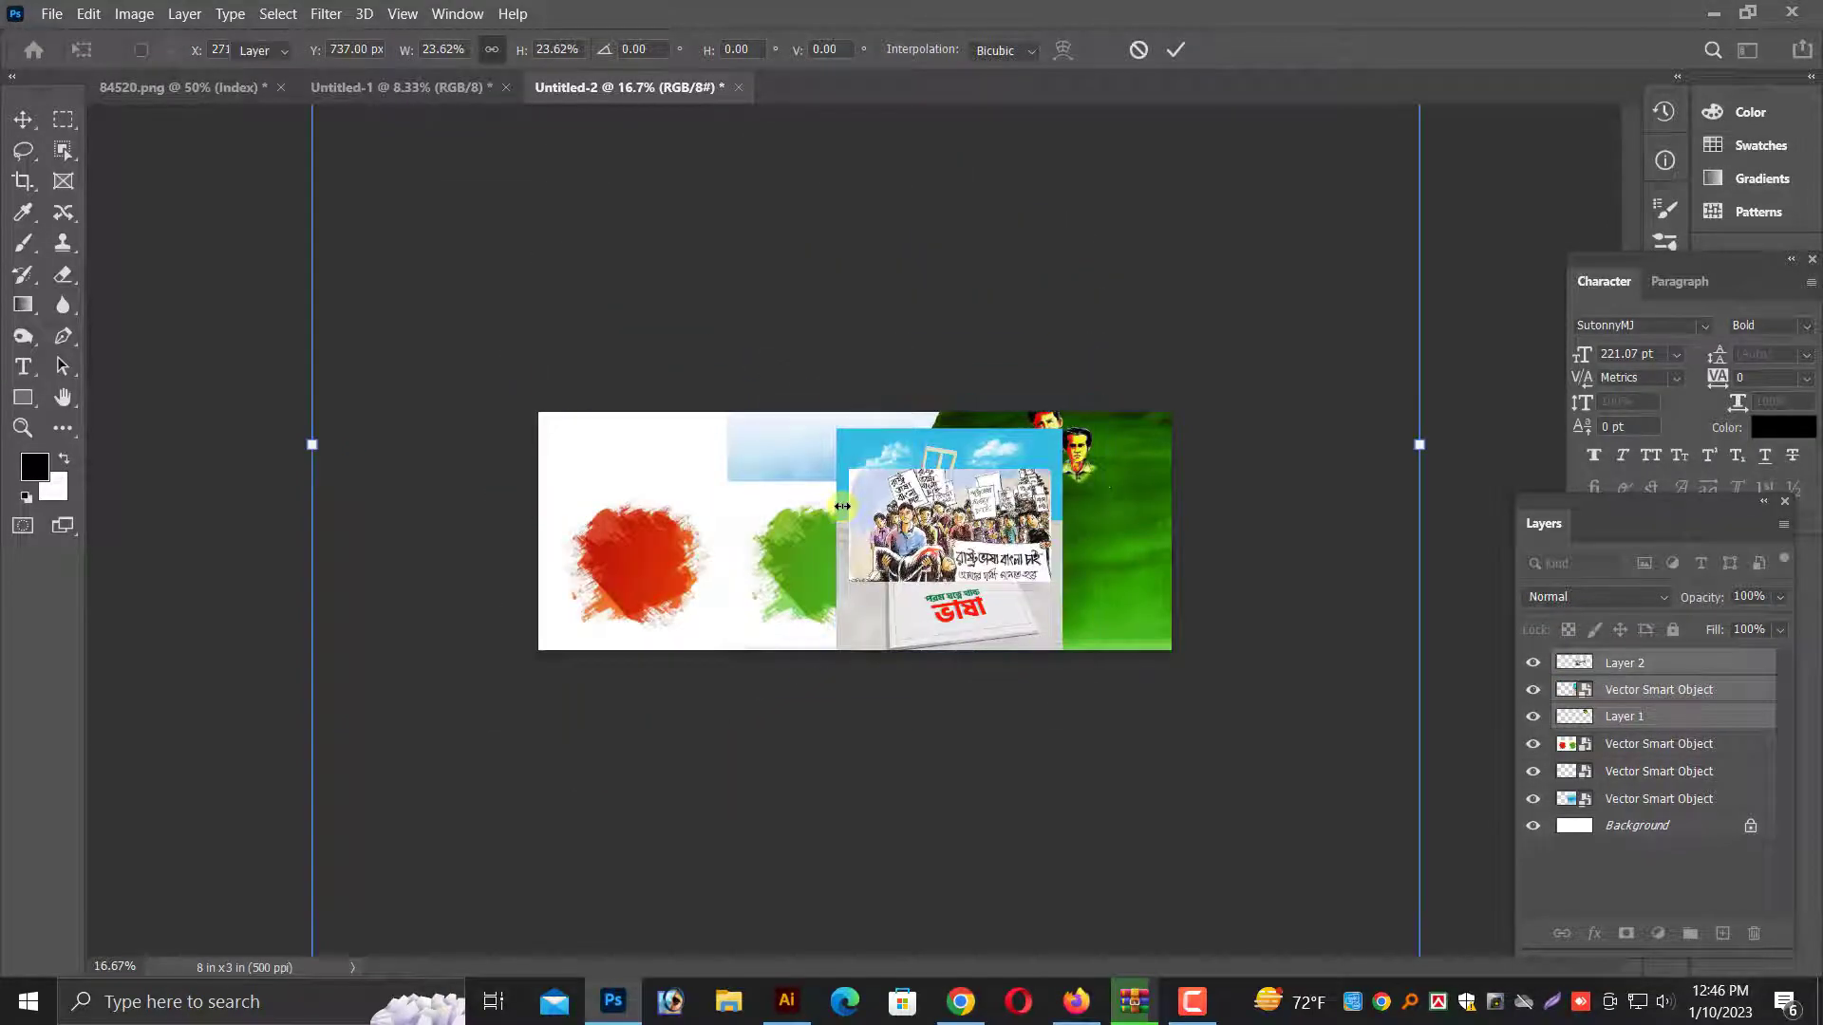
{"action": "key", "text": "ctrl+plus"}
{"action": "key", "text": "Return"}
Move the protest drawing off the monument to the canvas's right edge, and shift the red and green splash artwork to the right half
{"action": "left_click_drag", "start_coordinate": [964, 530], "coordinate": [1209, 537]}
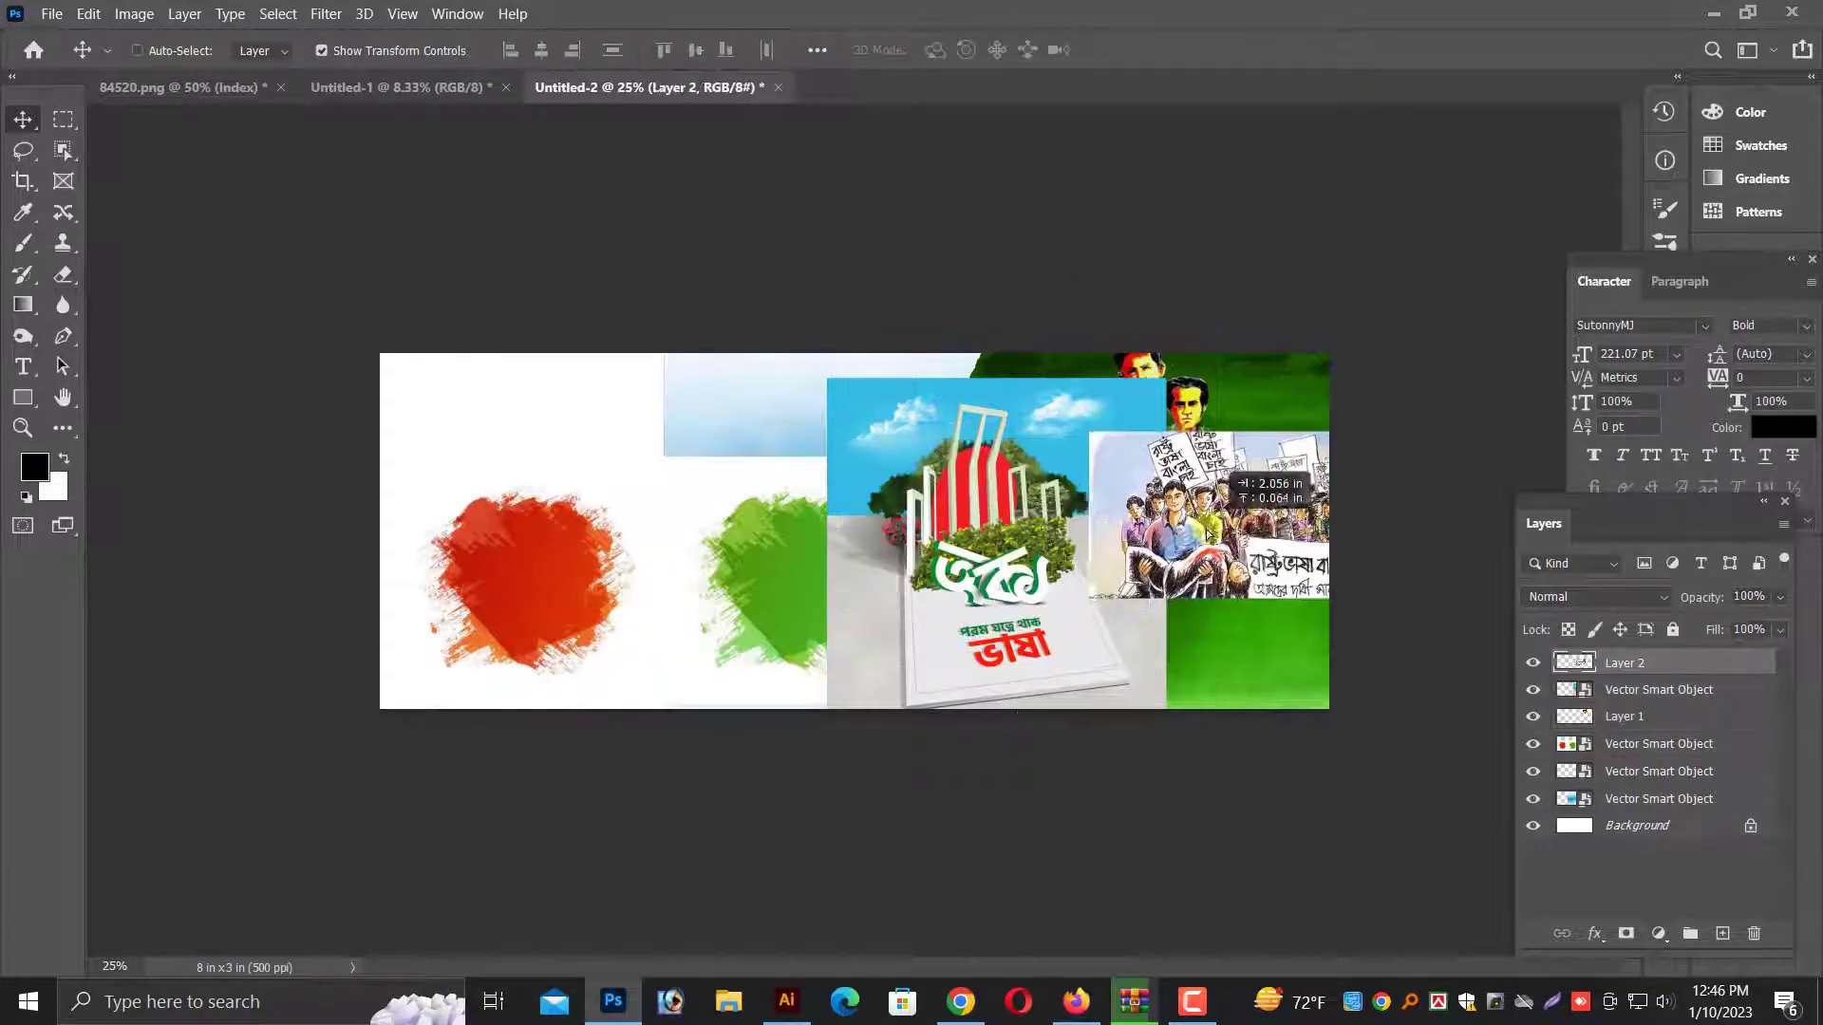
{"action": "right_click", "coordinate": [1050, 571]}
{"action": "left_click", "coordinate": [1068, 623]}
{"action": "left_click_drag", "start_coordinate": [651, 557], "coordinate": [1099, 570]}
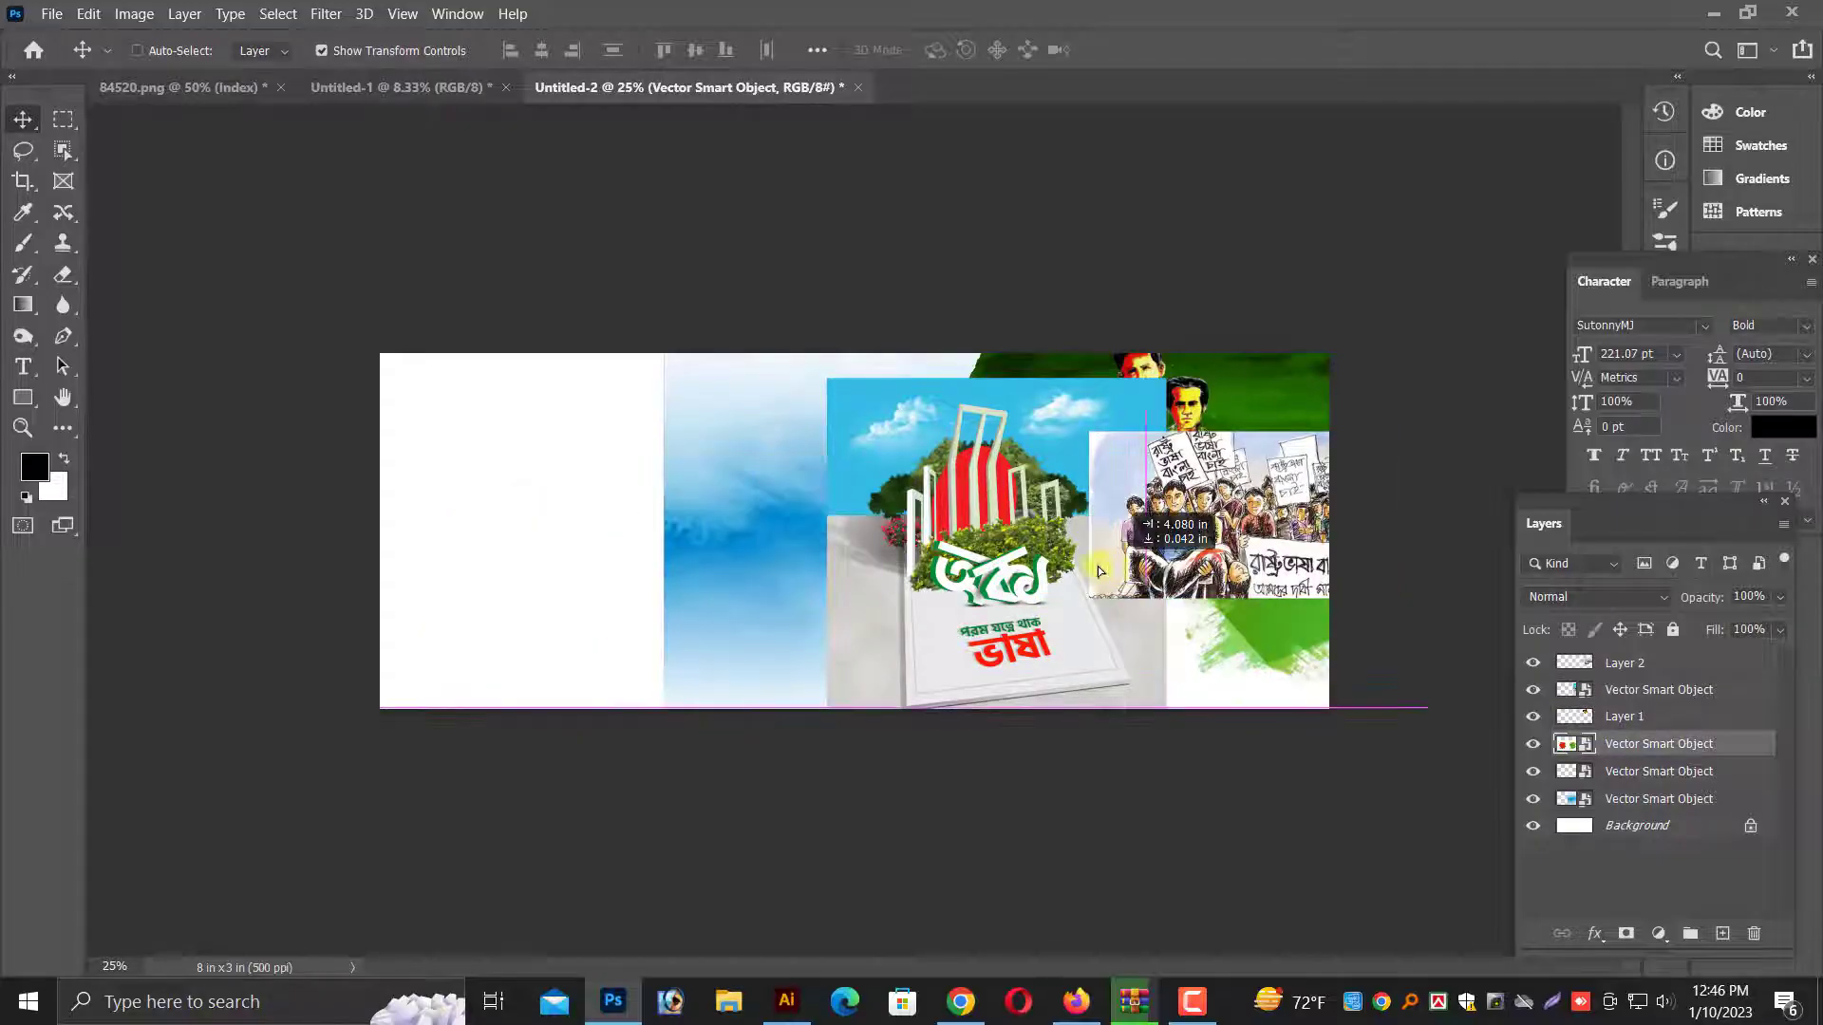
Move the monument artwork to the upper left corner of the canvas
{"action": "right_click", "coordinate": [971, 439]}
{"action": "left_click", "coordinate": [1011, 454]}
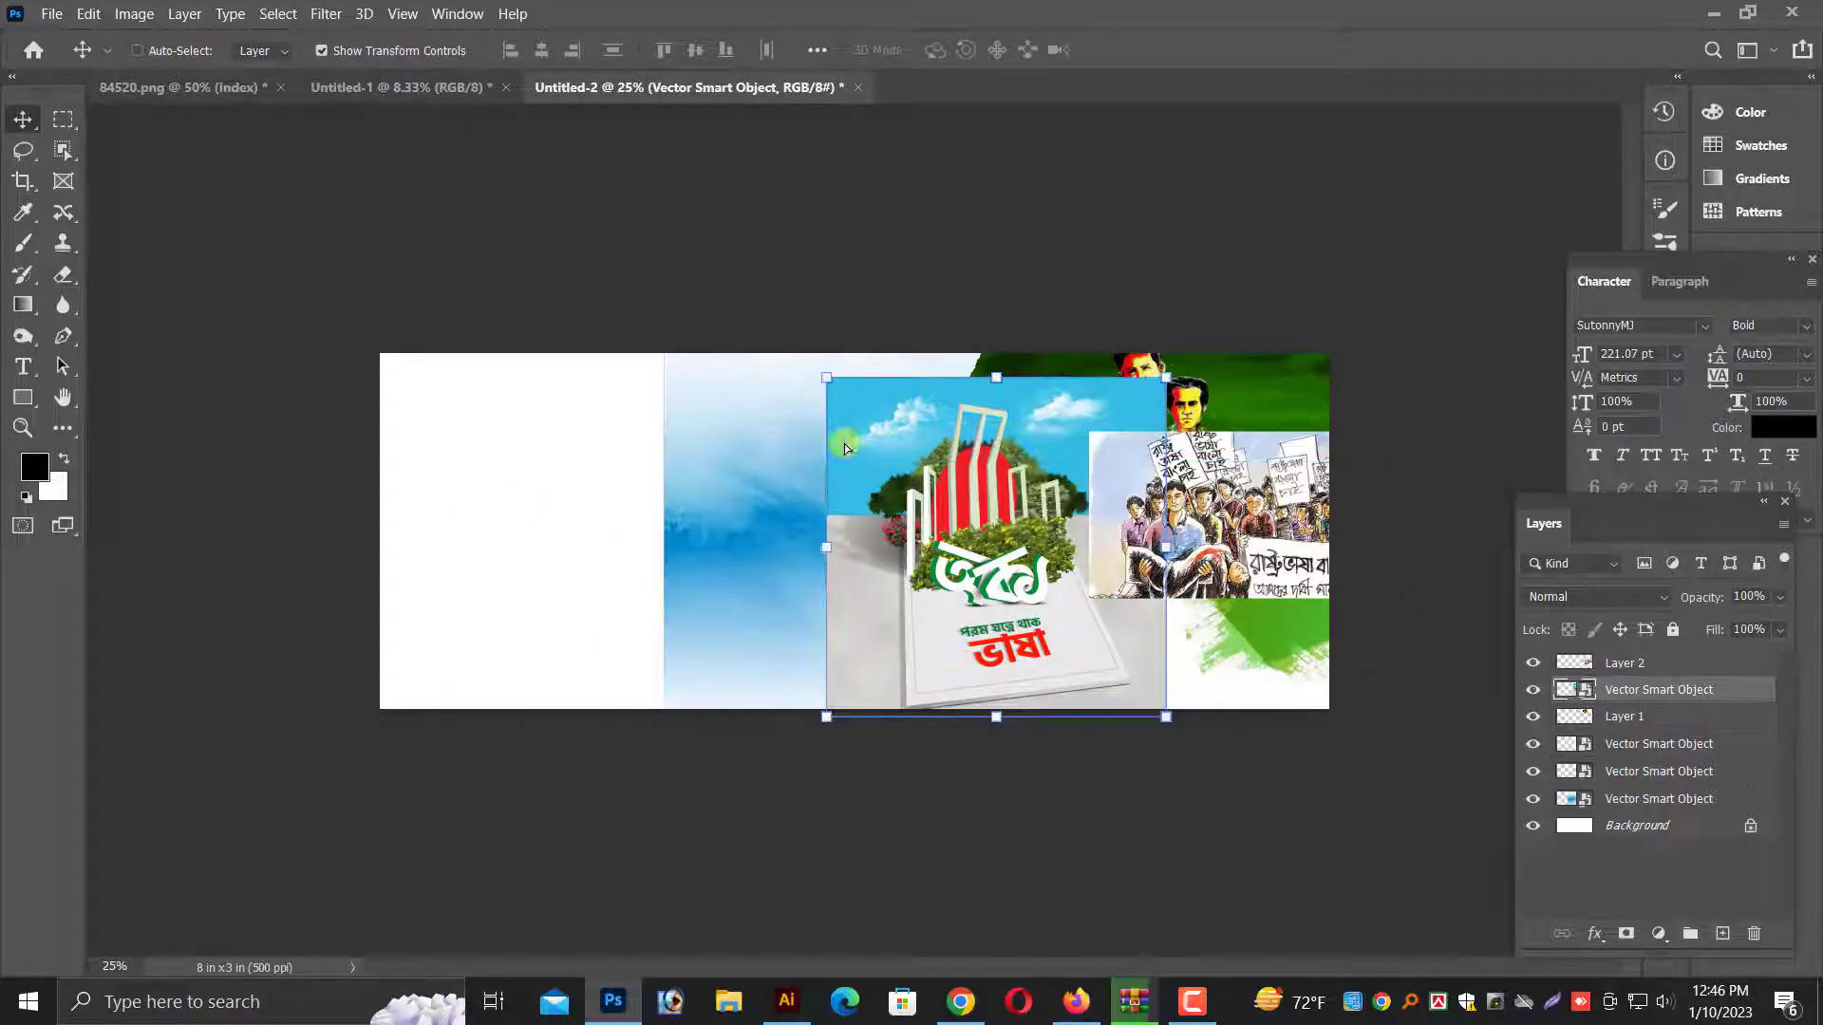
{"action": "left_click_drag", "start_coordinate": [1011, 447], "coordinate": [564, 428]}
{"action": "key", "text": "ctrl+plus"}
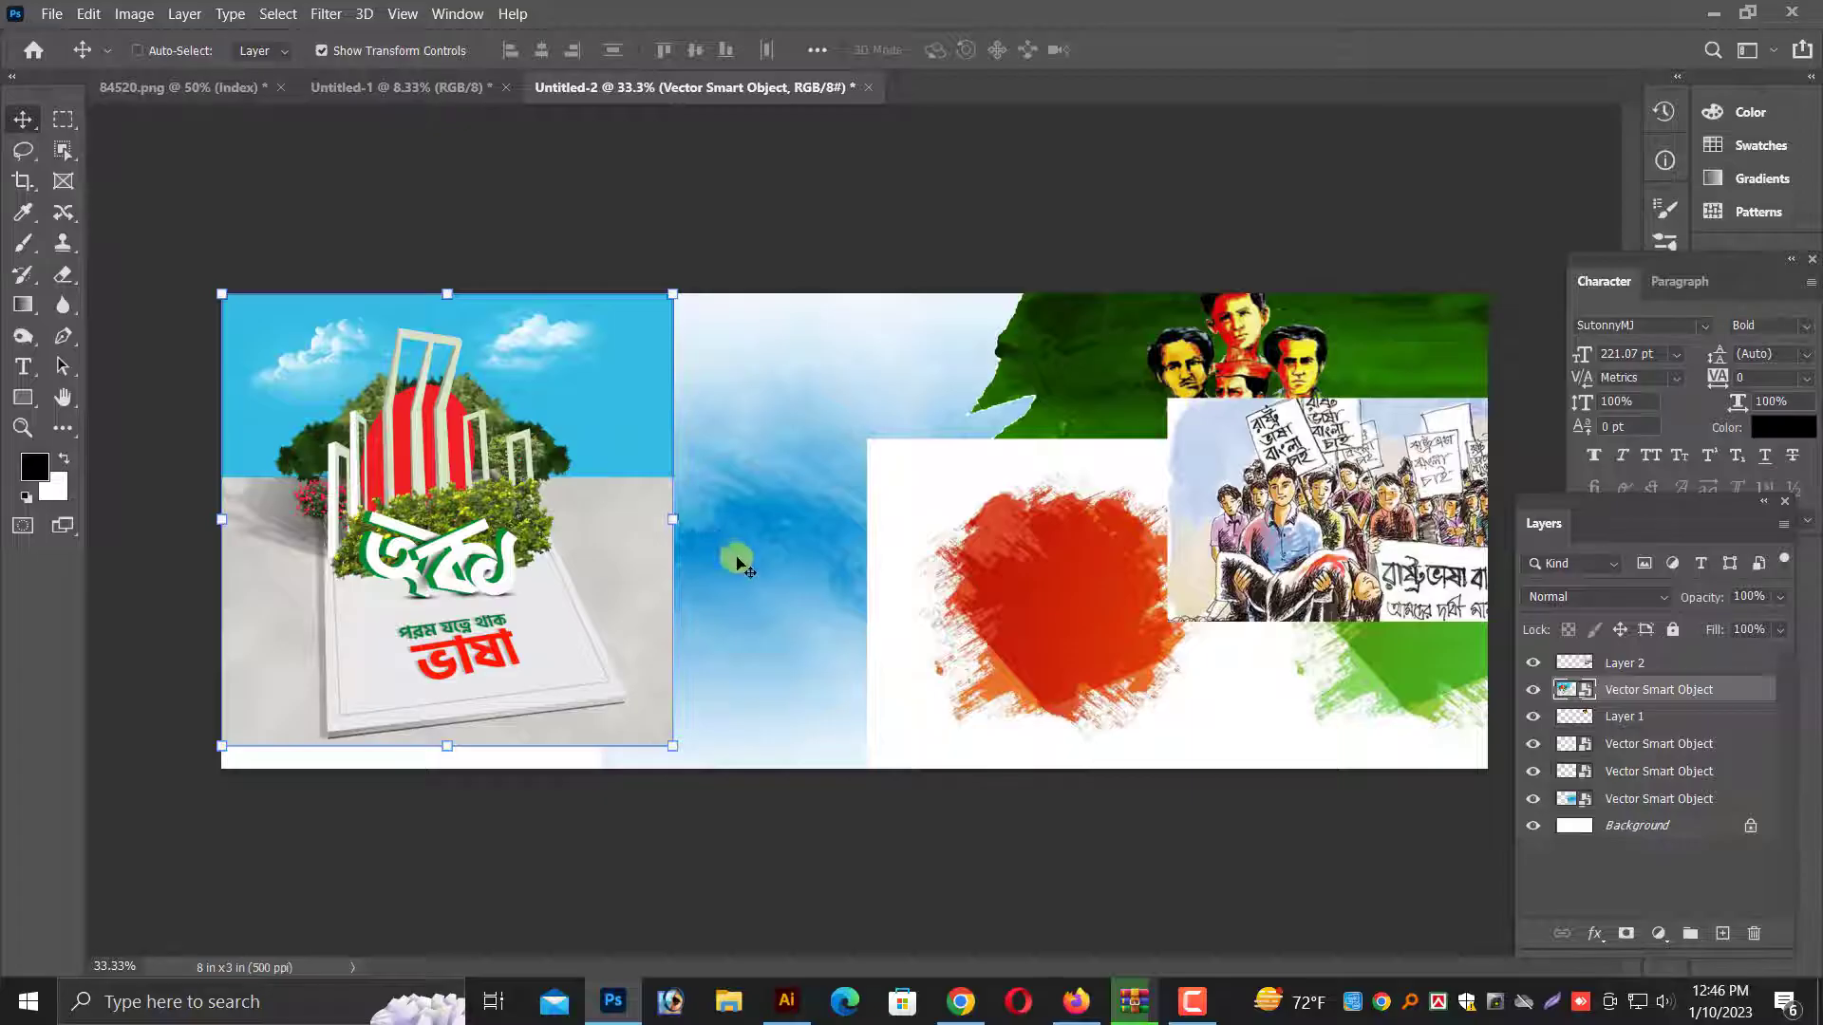
Move the blue watercolor artwork to the right end of the canvas
{"action": "right_click", "coordinate": [736, 559]}
{"action": "left_click", "coordinate": [760, 574]}
{"action": "left_click_drag", "start_coordinate": [761, 574], "coordinate": [1115, 584]}
Enlarge the monument artwork to about 3.05 inches so it covers the full height of the canvas
{"action": "right_click", "coordinate": [565, 637]}
{"action": "left_click", "coordinate": [589, 652]}
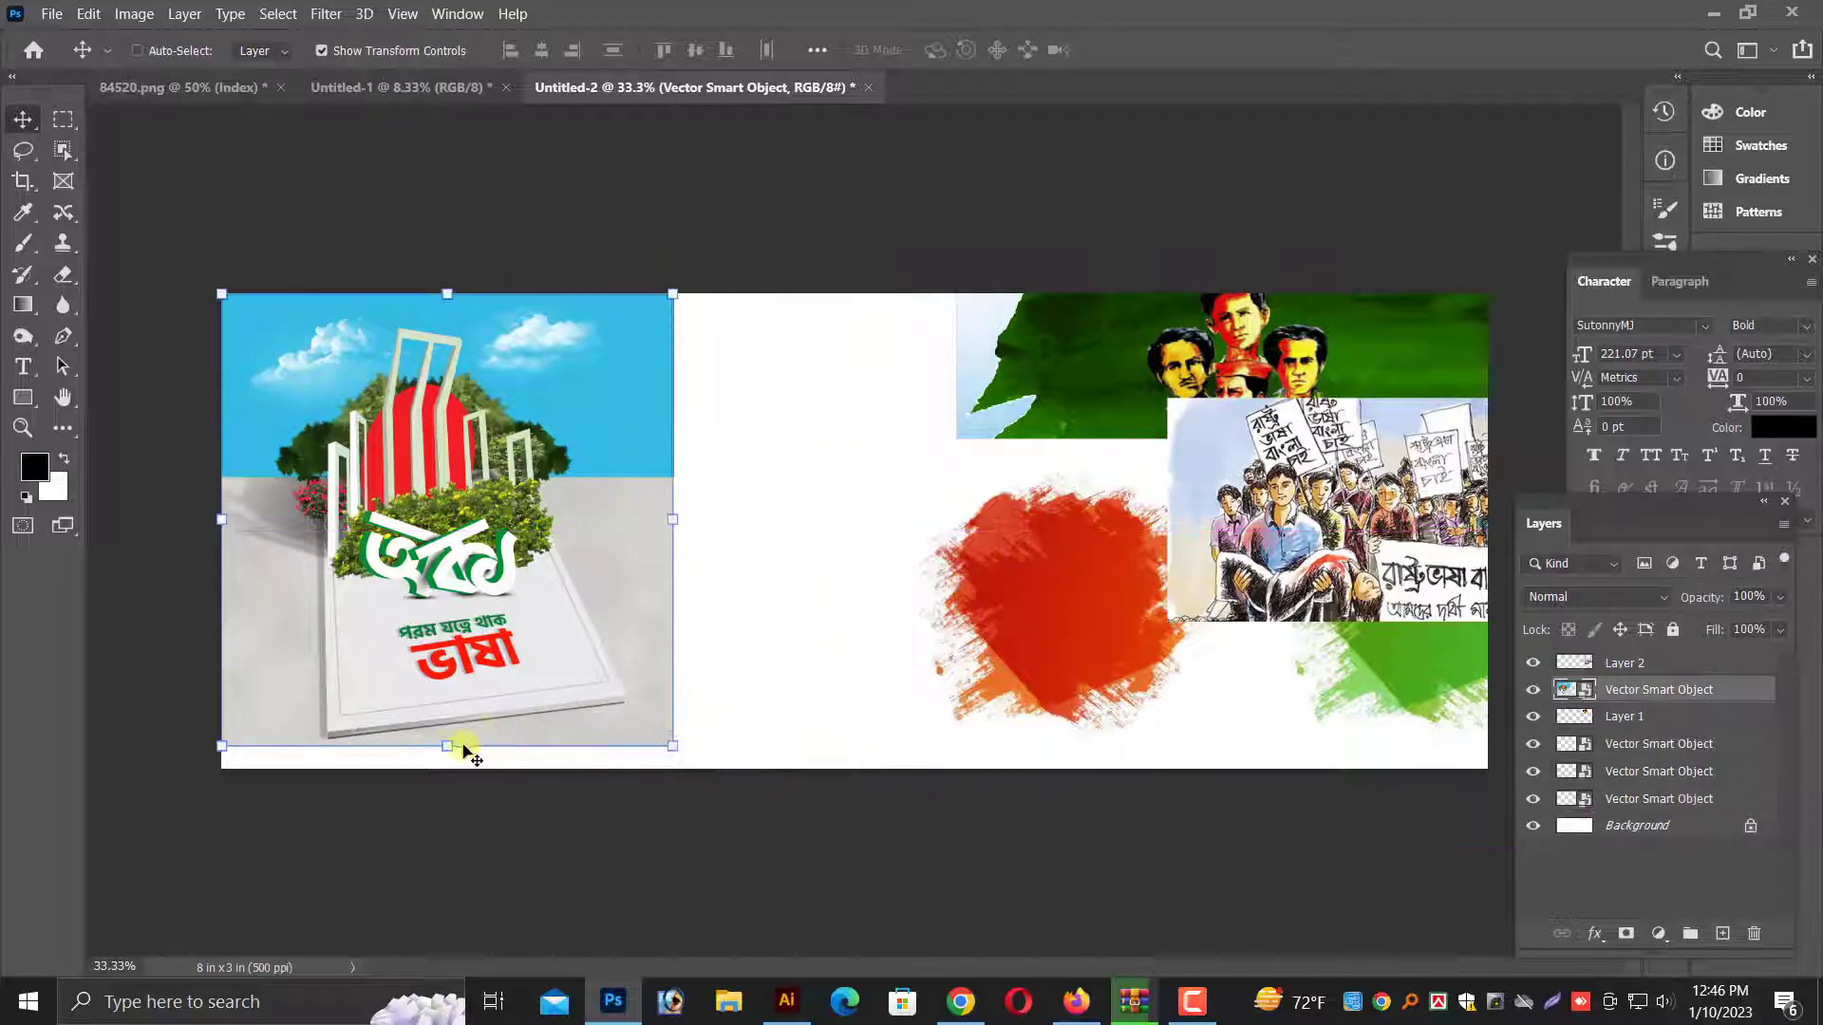
{"action": "left_click_drag", "start_coordinate": [466, 750], "coordinate": [465, 771]}
{"action": "left_click_drag", "start_coordinate": [671, 779], "coordinate": [684, 773]}
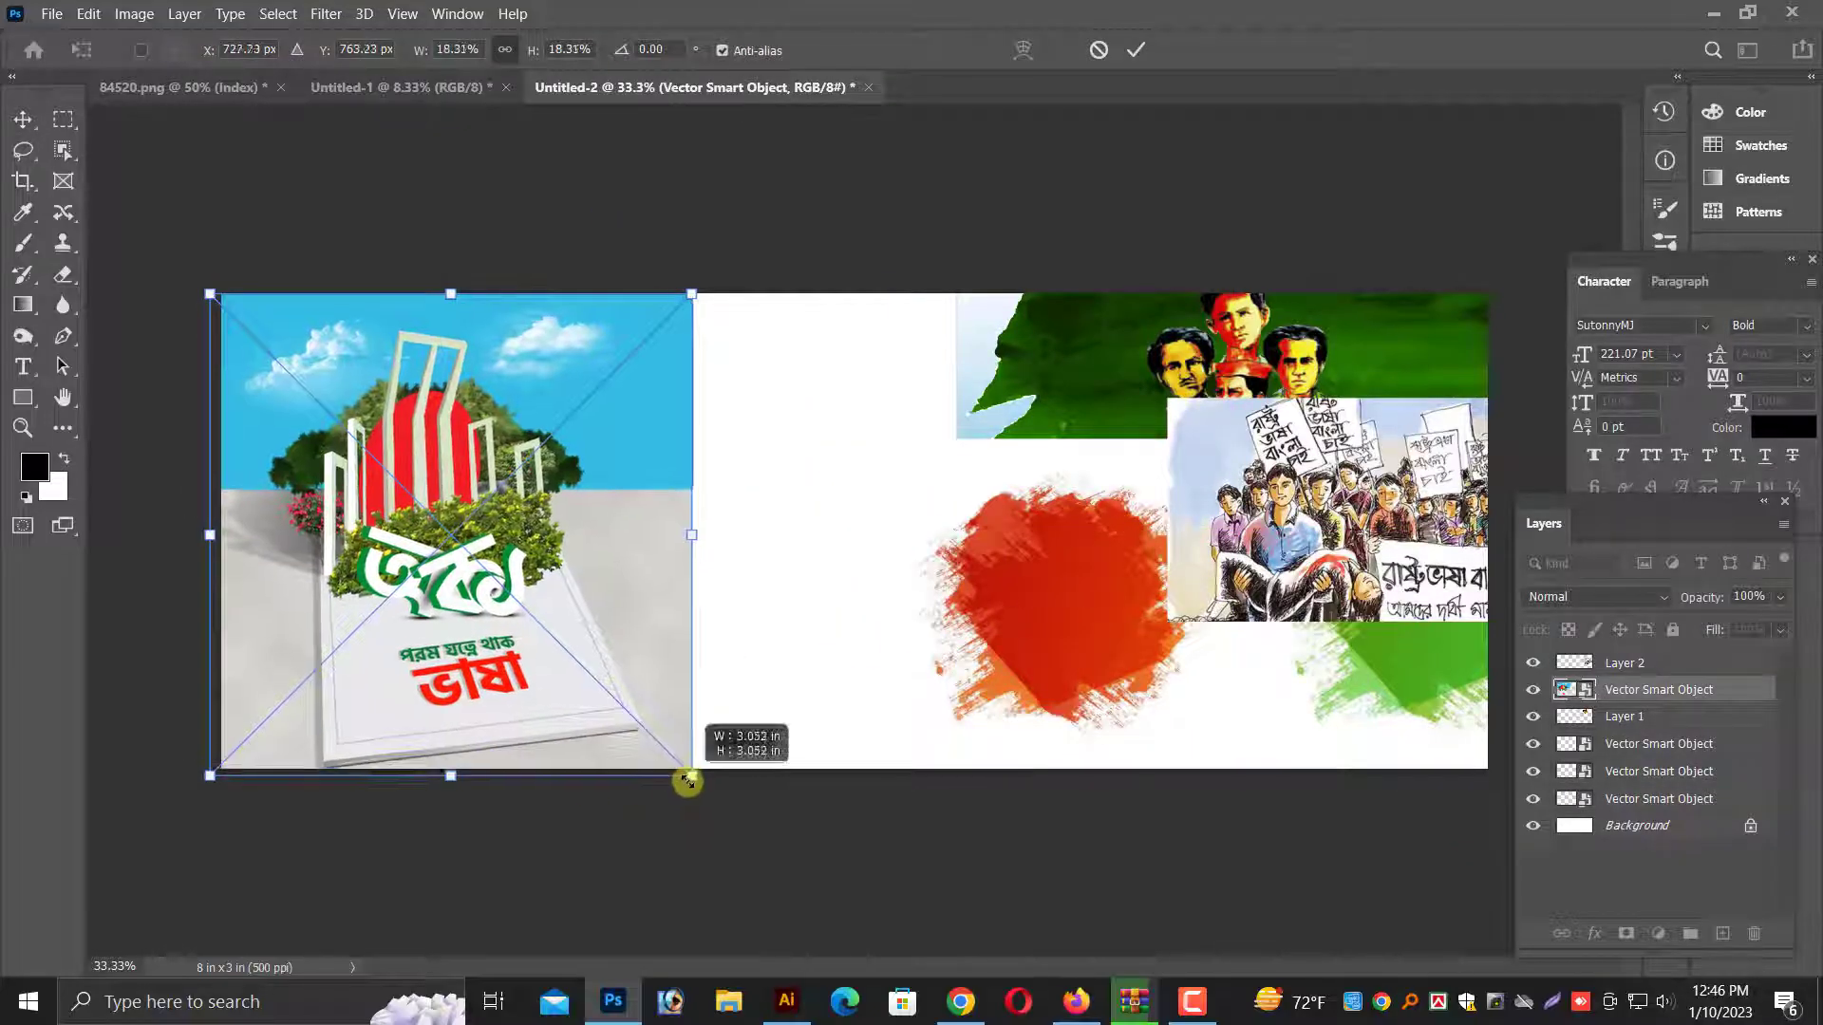
{"action": "double_click", "coordinate": [517, 627]}
Rasterize the monument layer and fade out its right edge into the white background with a large soft Eraser
{"action": "left_click", "coordinate": [58, 275]}
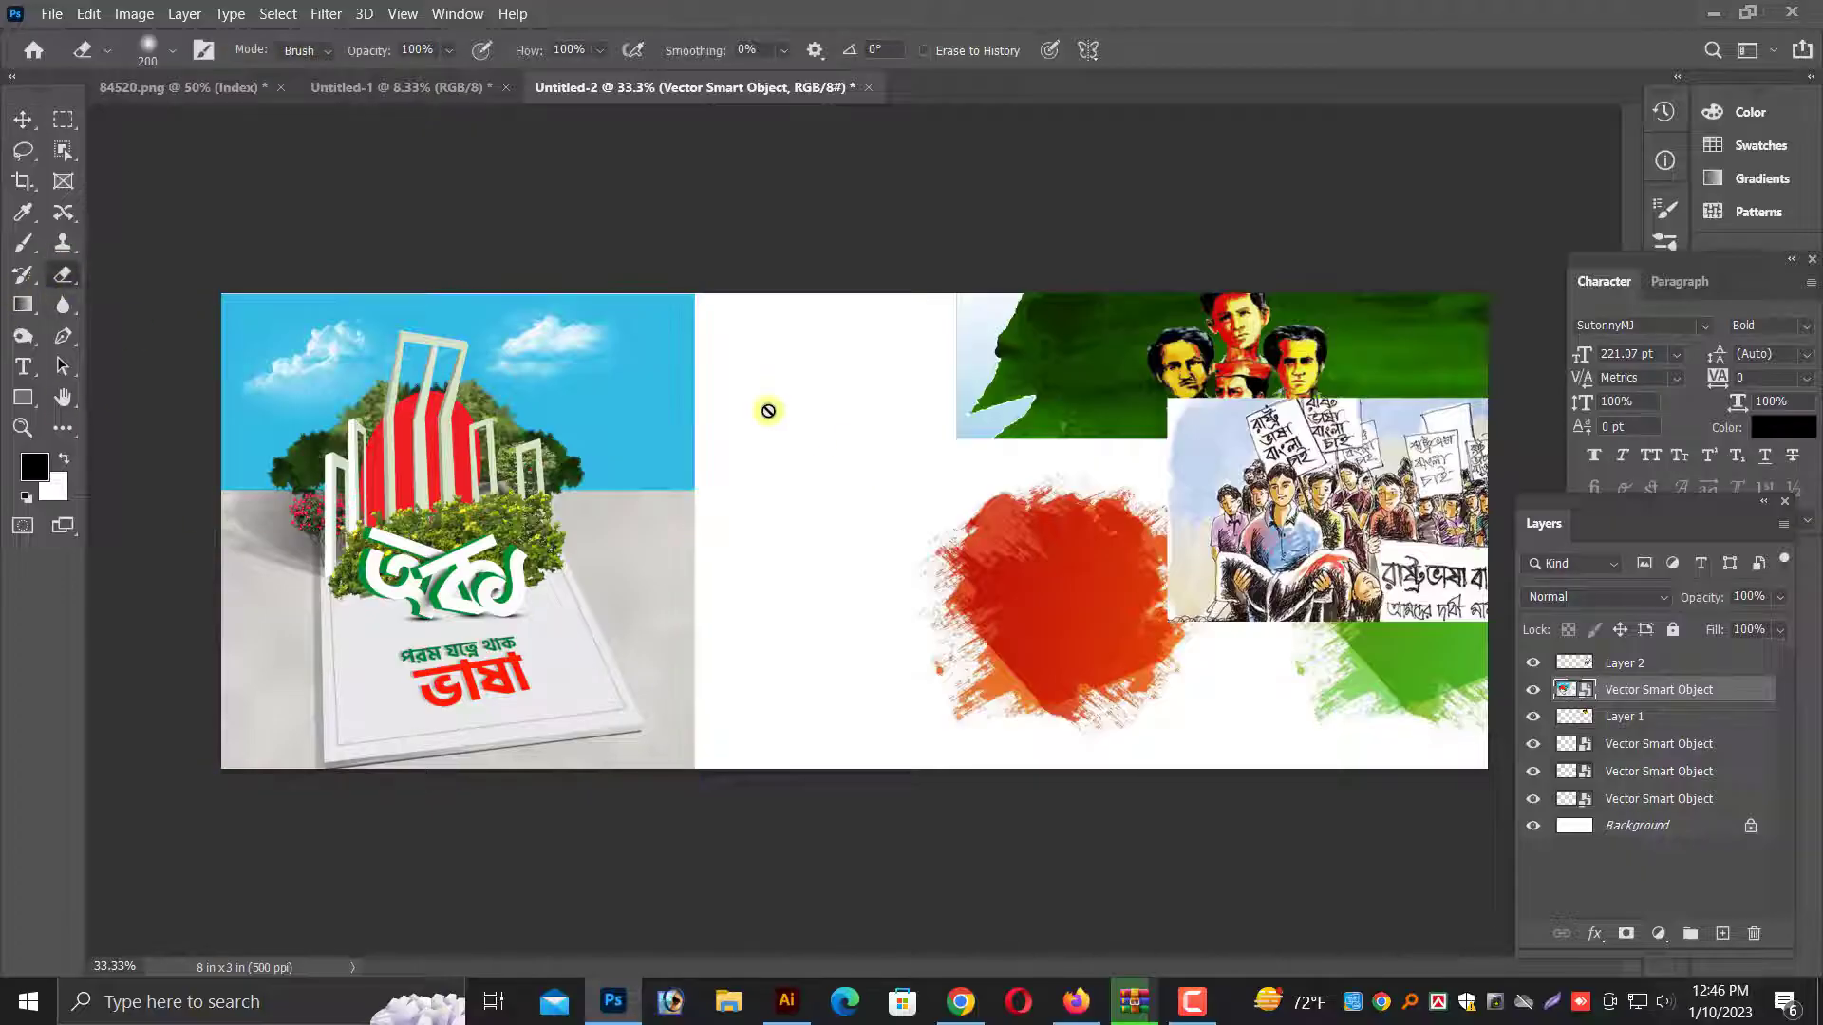
{"action": "left_click", "coordinate": [773, 407]}
{"action": "key", "text": "Return"}
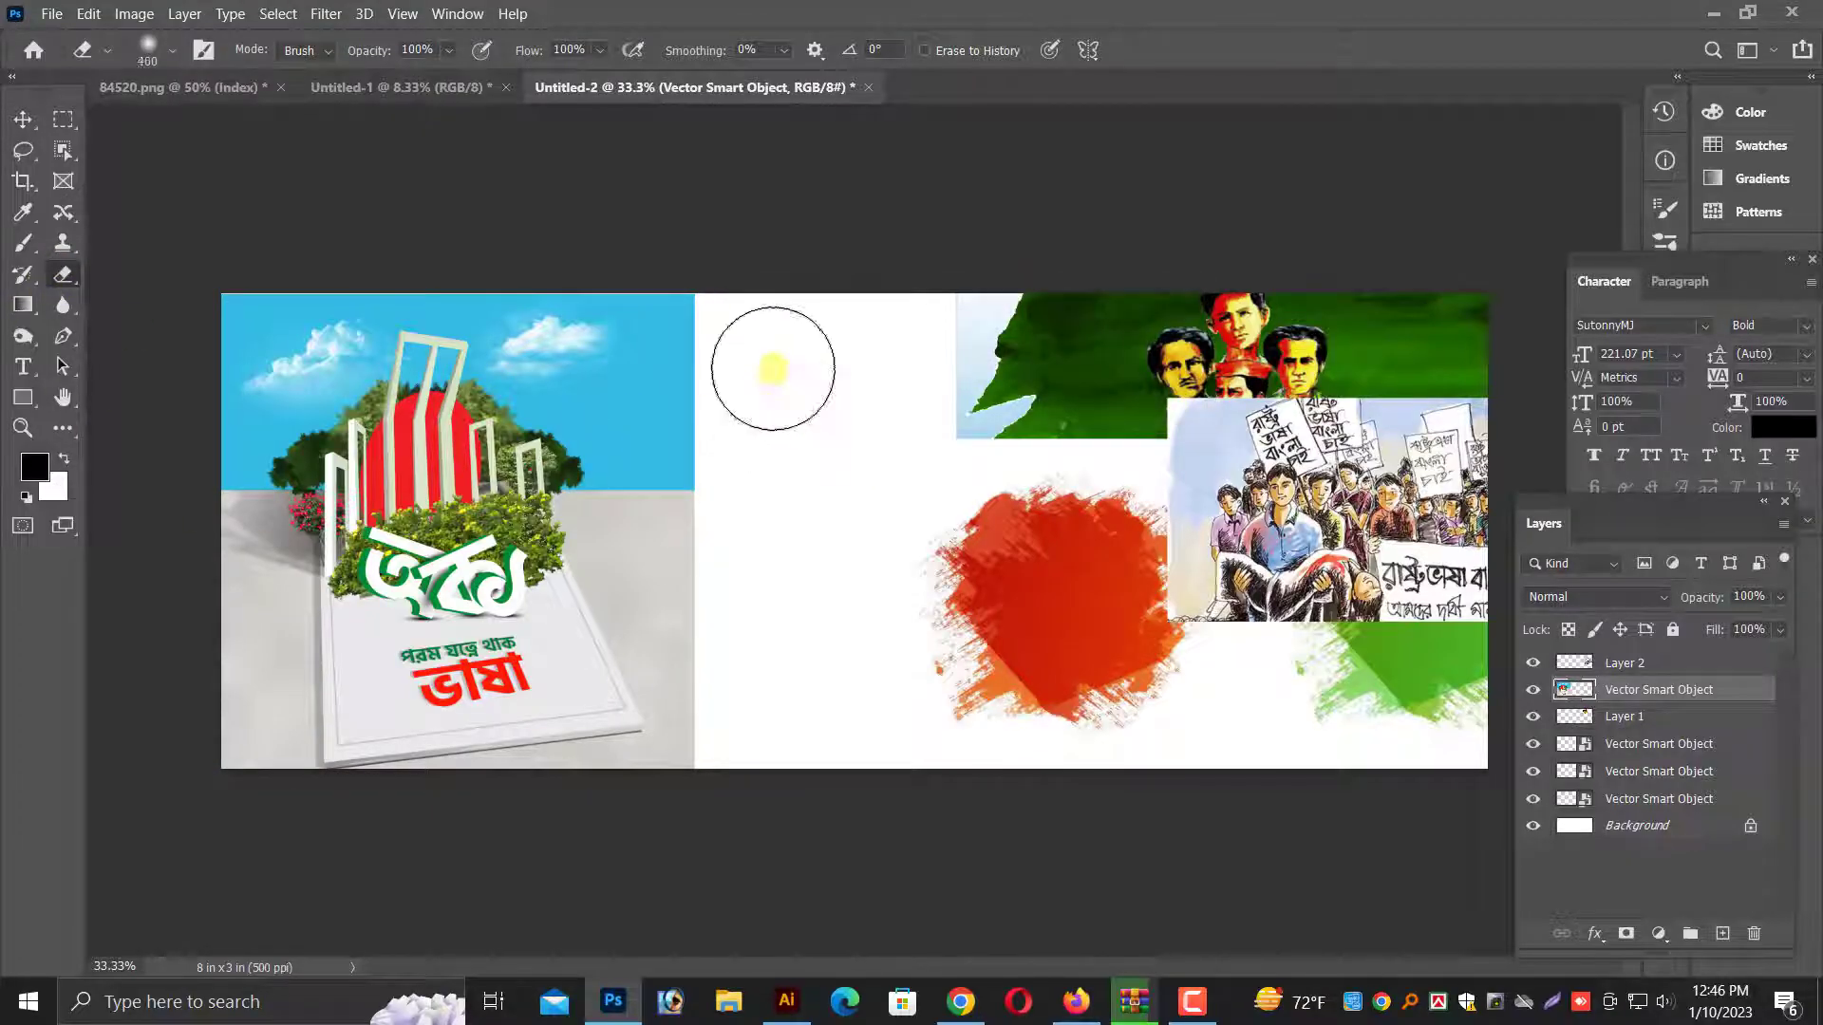
{"action": "mouse_move", "coordinate": [762, 312]}
{"action": "left_mouse_down"}
{"action": "mouse_move", "coordinate": [763, 502]}
{"action": "mouse_move", "coordinate": [732, 268]}
{"action": "mouse_move", "coordinate": [787, 461]}
{"action": "mouse_move", "coordinate": [810, 654]}
{"action": "mouse_move", "coordinate": [790, 820]}
{"action": "left_mouse_up"}
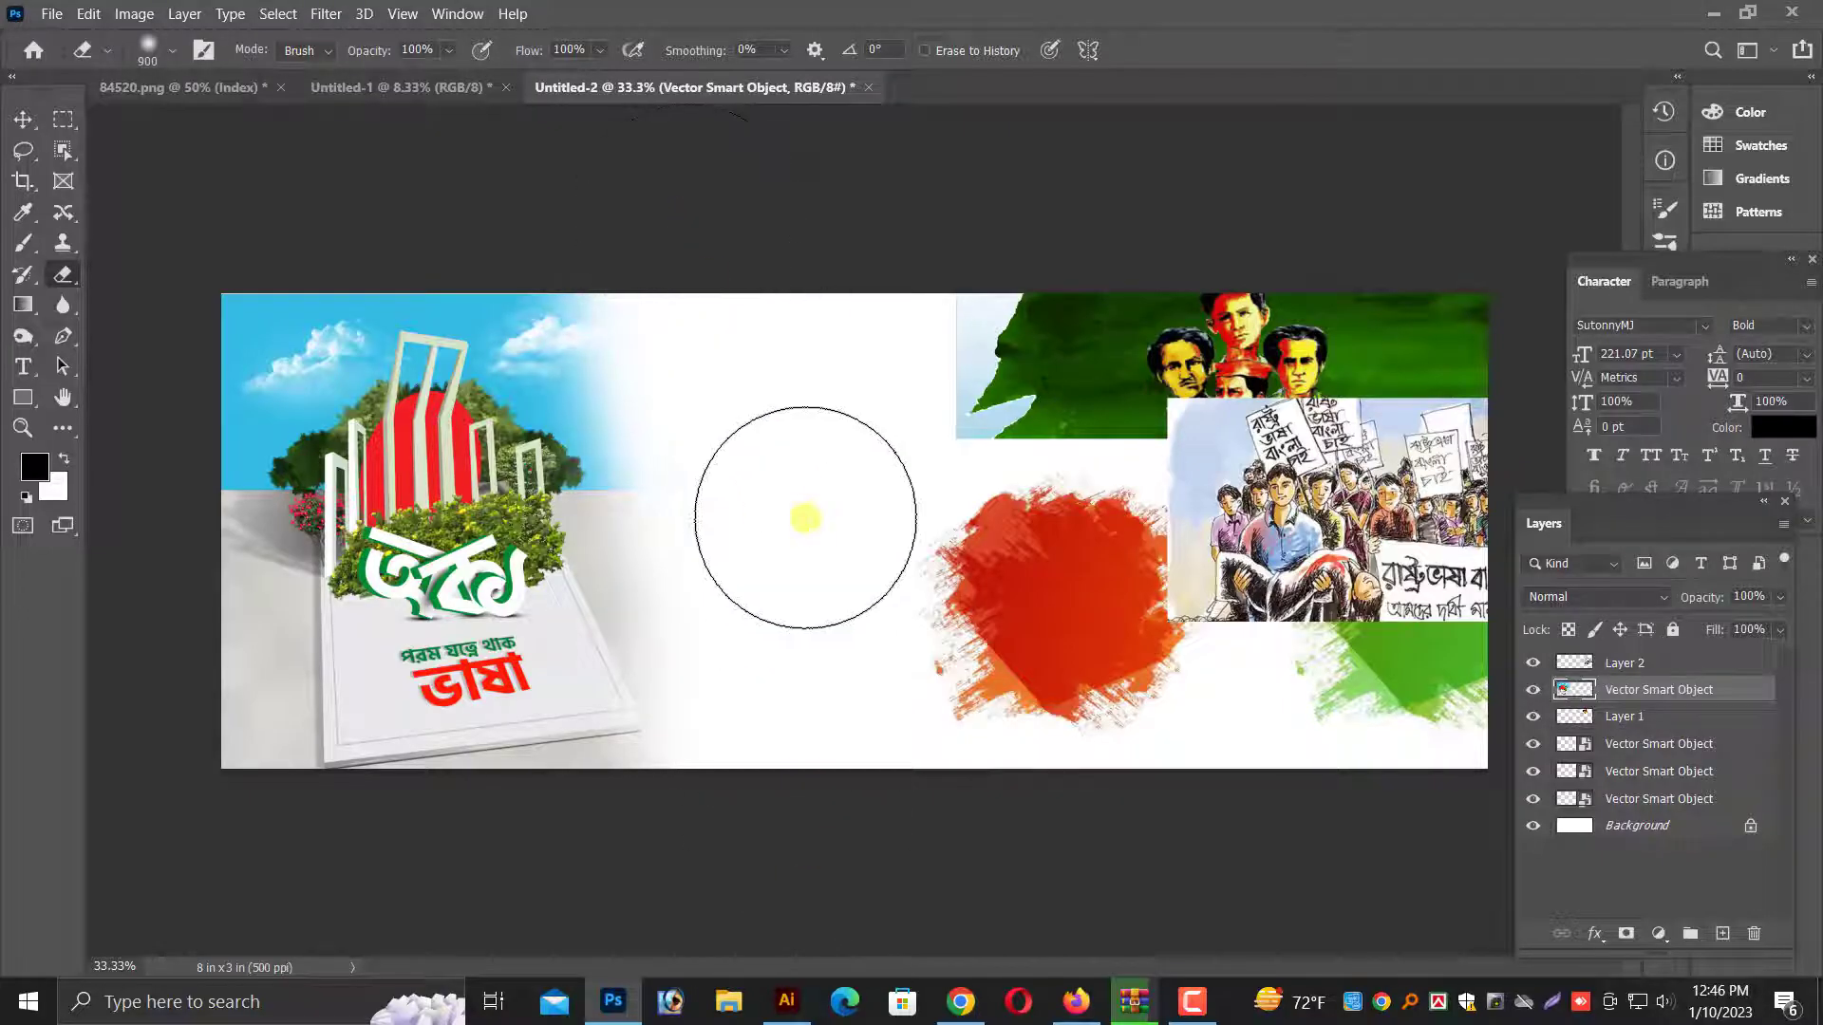
{"action": "key", "text": "bracketright"}
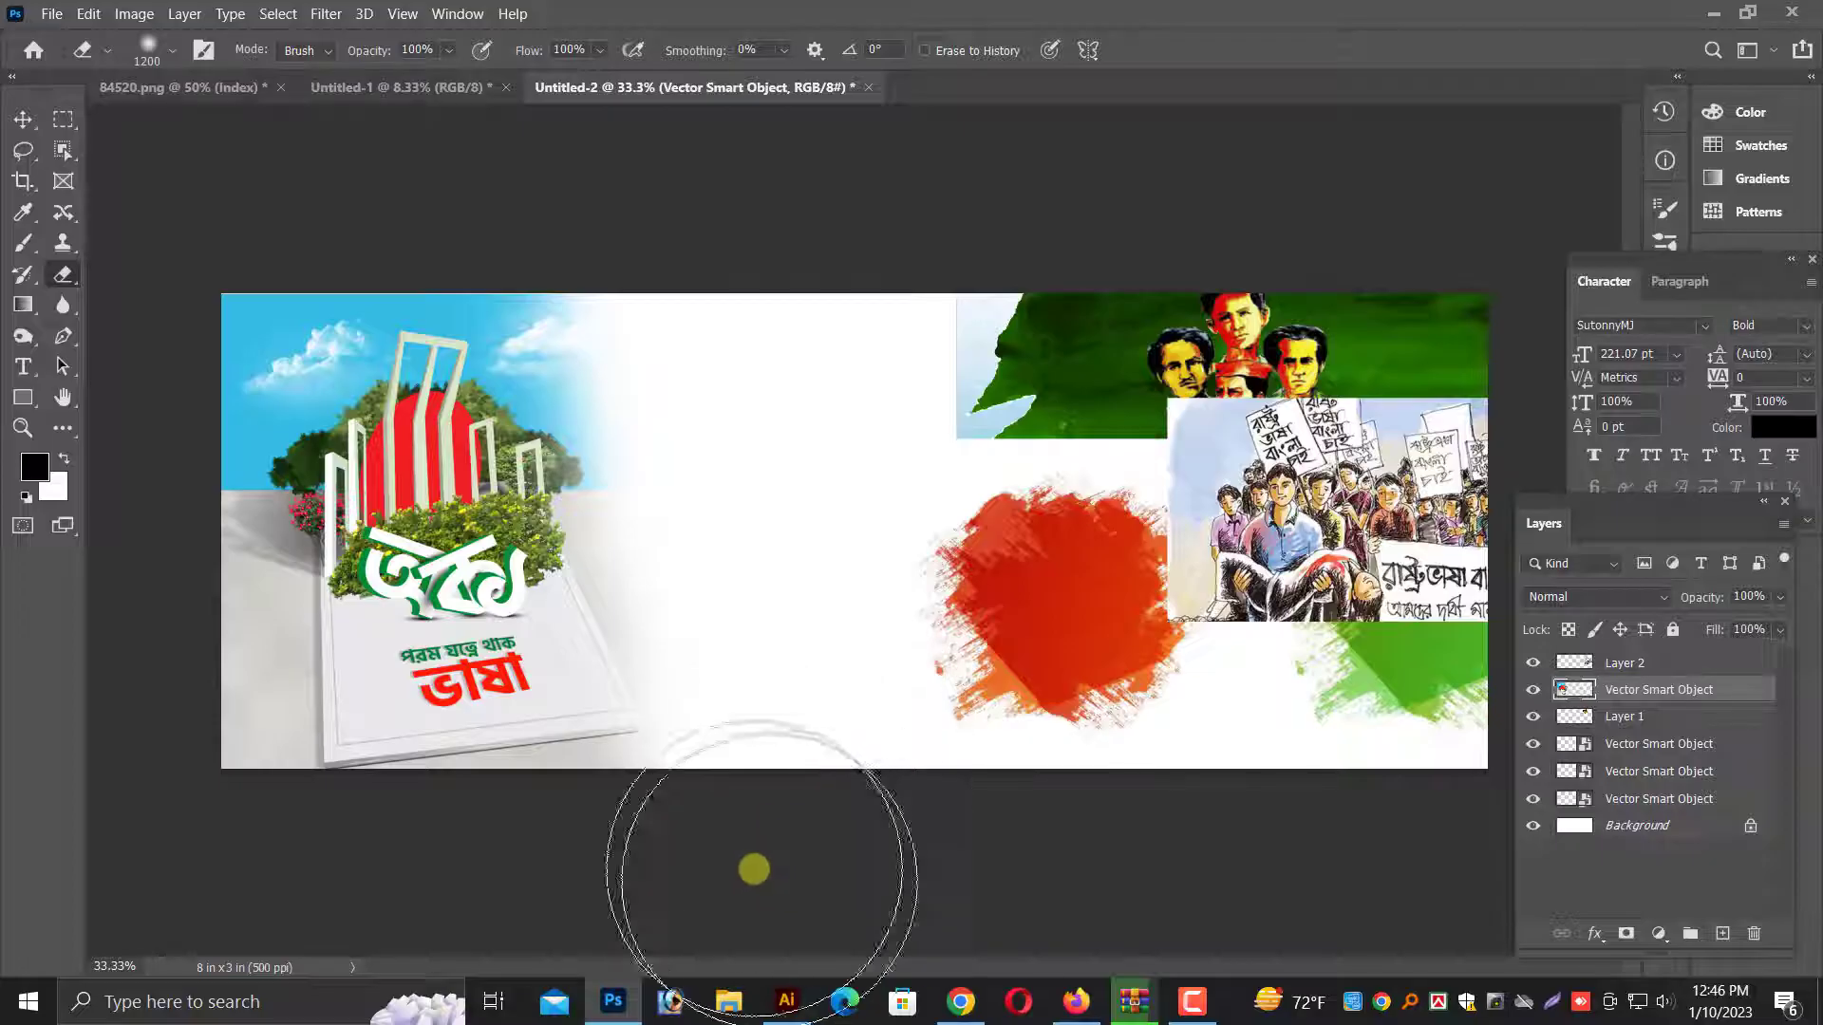
Shift the faded monument artwork slightly to the left on the canvas
{"action": "key", "text": "b"}
{"action": "key", "text": "v"}
{"action": "left_click_drag", "start_coordinate": [556, 802], "coordinate": [543, 802]}
Move the four portraits from the green brush stroke to the white area beside the monument, keeping them upright
{"action": "right_click", "coordinate": [1279, 501]}
{"action": "left_click", "coordinate": [1321, 534]}
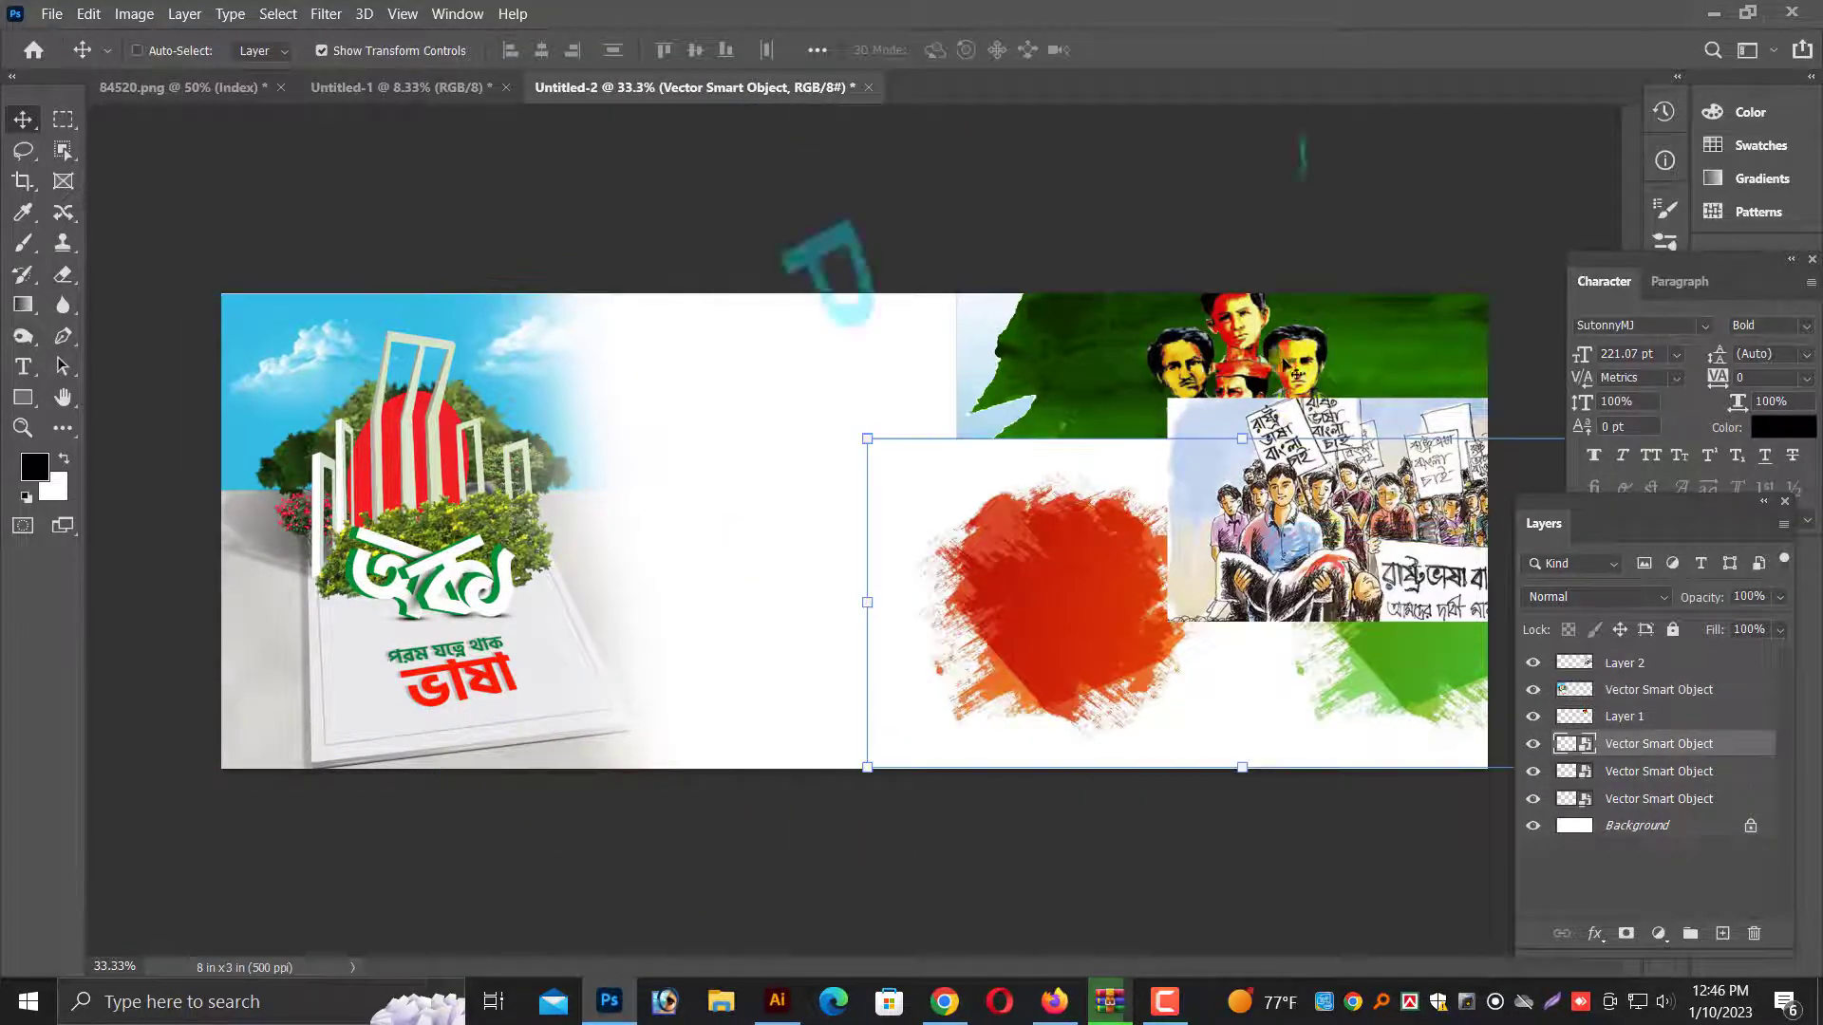
{"action": "right_click", "coordinate": [1282, 350]}
{"action": "left_click", "coordinate": [1314, 362]}
{"action": "left_click_drag", "start_coordinate": [1356, 327], "coordinate": [961, 461]}
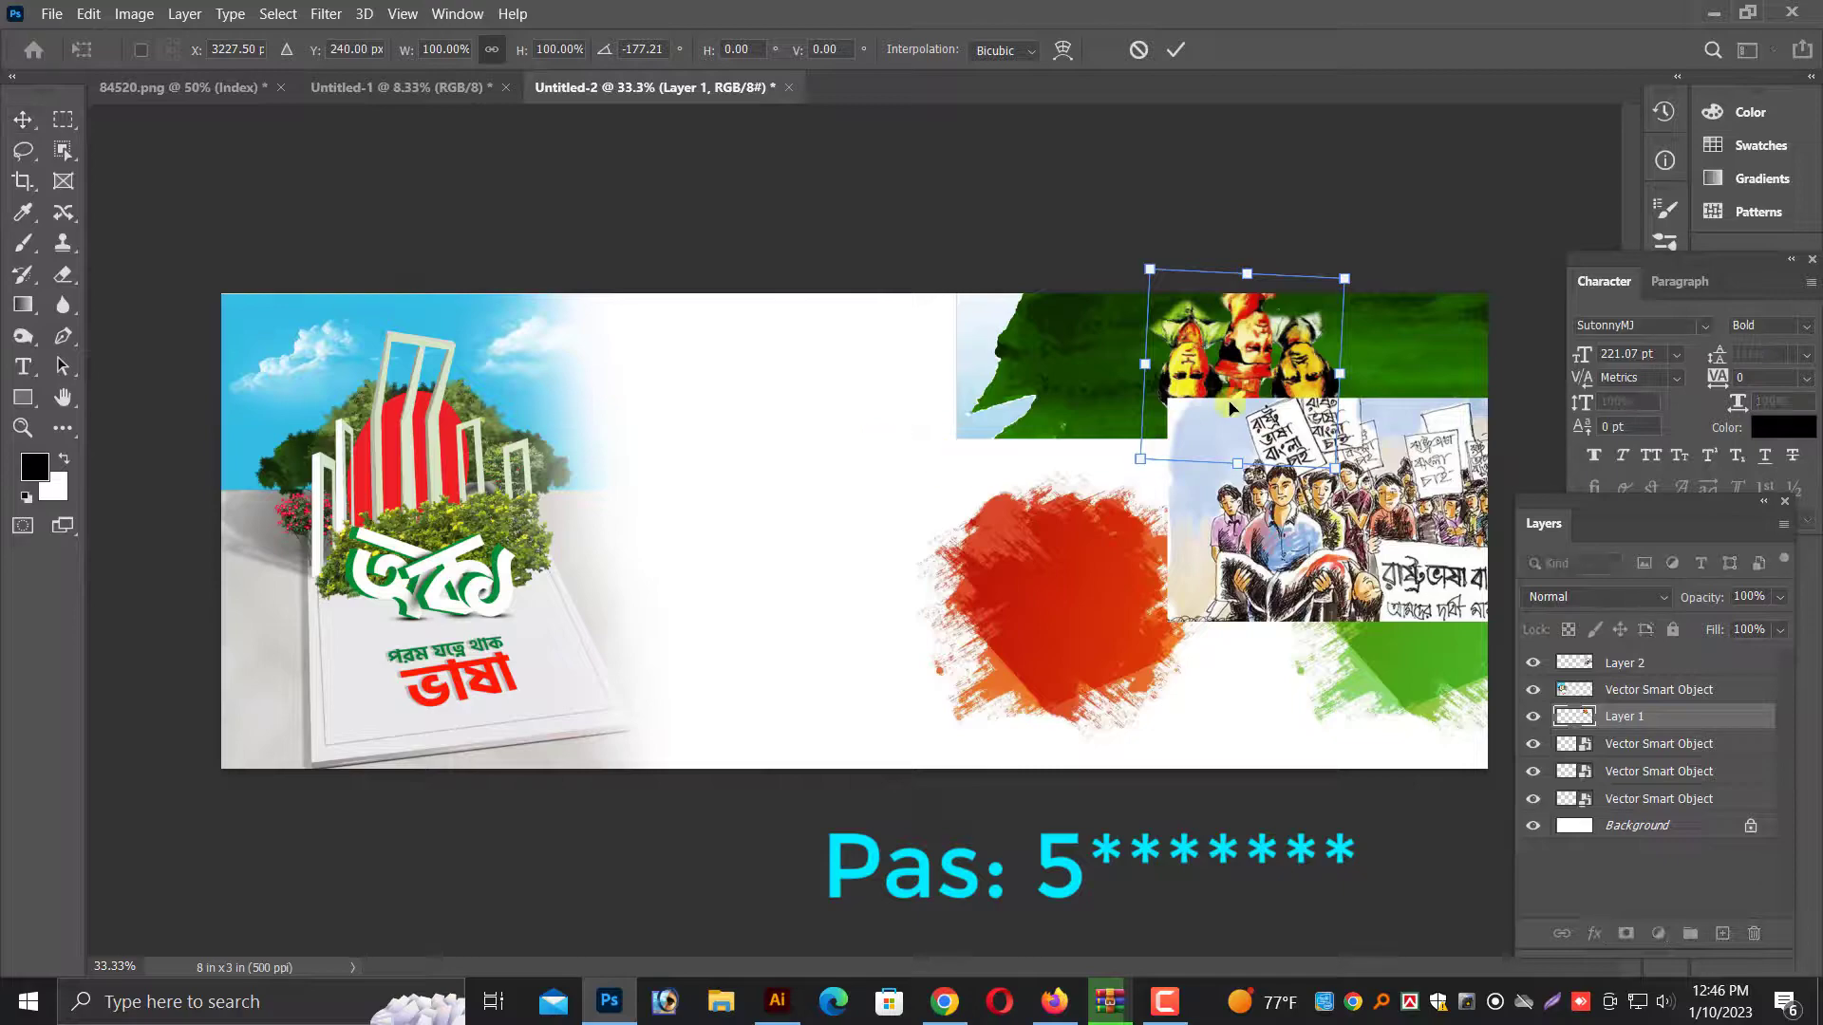
{"action": "key", "text": "Escape"}
{"action": "left_click_drag", "start_coordinate": [1245, 352], "coordinate": [758, 463]}
Move the dark green brush-stroke artwork left so it sits behind the portraits and the monument's faded edge
{"action": "right_click", "coordinate": [1141, 374]}
{"action": "left_click", "coordinate": [1186, 388]}
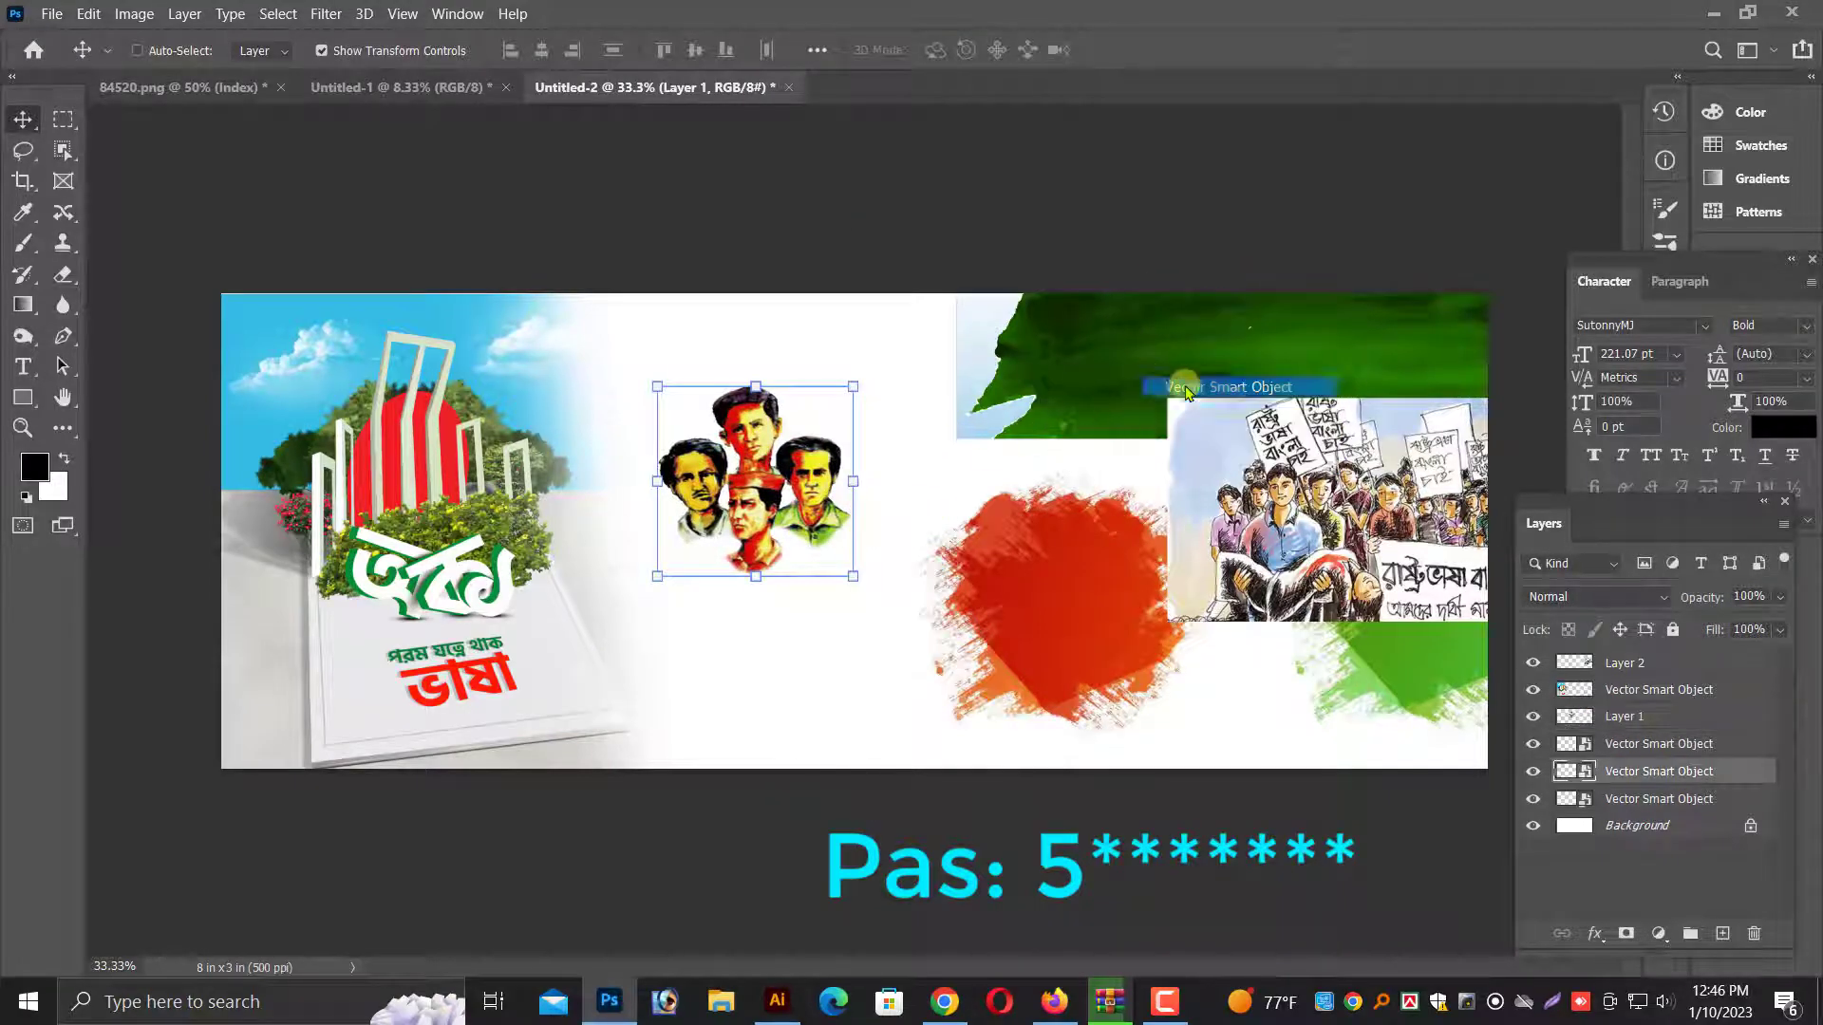
{"action": "mouse_move", "coordinate": [1192, 390]}
{"action": "left_mouse_down"}
{"action": "mouse_move", "coordinate": [895, 449]}
{"action": "mouse_move", "coordinate": [531, 444]}
{"action": "mouse_move", "coordinate": [531, 412]}
{"action": "left_mouse_up"}
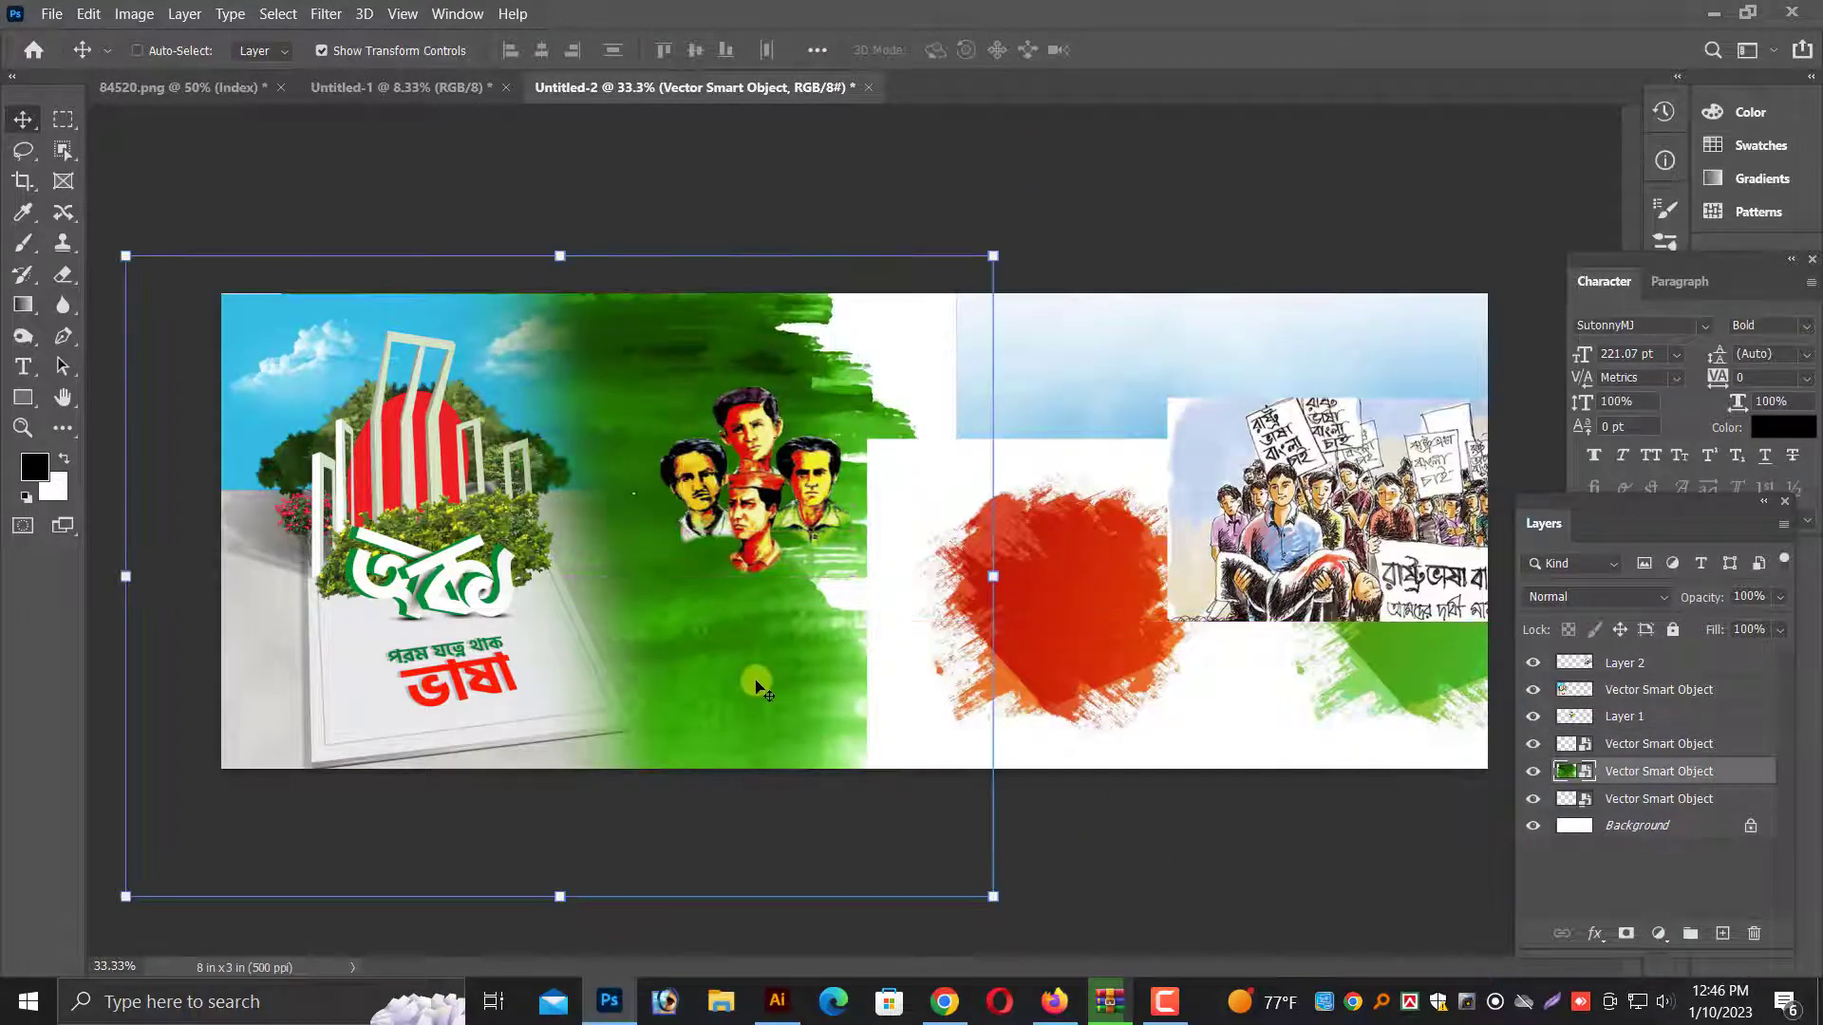
{"action": "left_click_drag", "start_coordinate": [750, 682], "coordinate": [698, 669]}
Move the red and green splash artwork left so its green splash lies beneath the portraits
{"action": "right_click", "coordinate": [1063, 622]}
{"action": "left_click", "coordinate": [1081, 642]}
{"action": "mouse_move", "coordinate": [981, 639]}
{"action": "left_mouse_down"}
{"action": "mouse_move", "coordinate": [412, 642]}
{"action": "mouse_move", "coordinate": [834, 635]}
{"action": "mouse_move", "coordinate": [811, 627]}
{"action": "left_mouse_up"}
Move the protest drawing into the upper right corner of the canvas
{"action": "right_click", "coordinate": [1322, 623]}
{"action": "left_click", "coordinate": [1338, 636]}
{"action": "left_click_drag", "start_coordinate": [1325, 627], "coordinate": [1175, 598]}
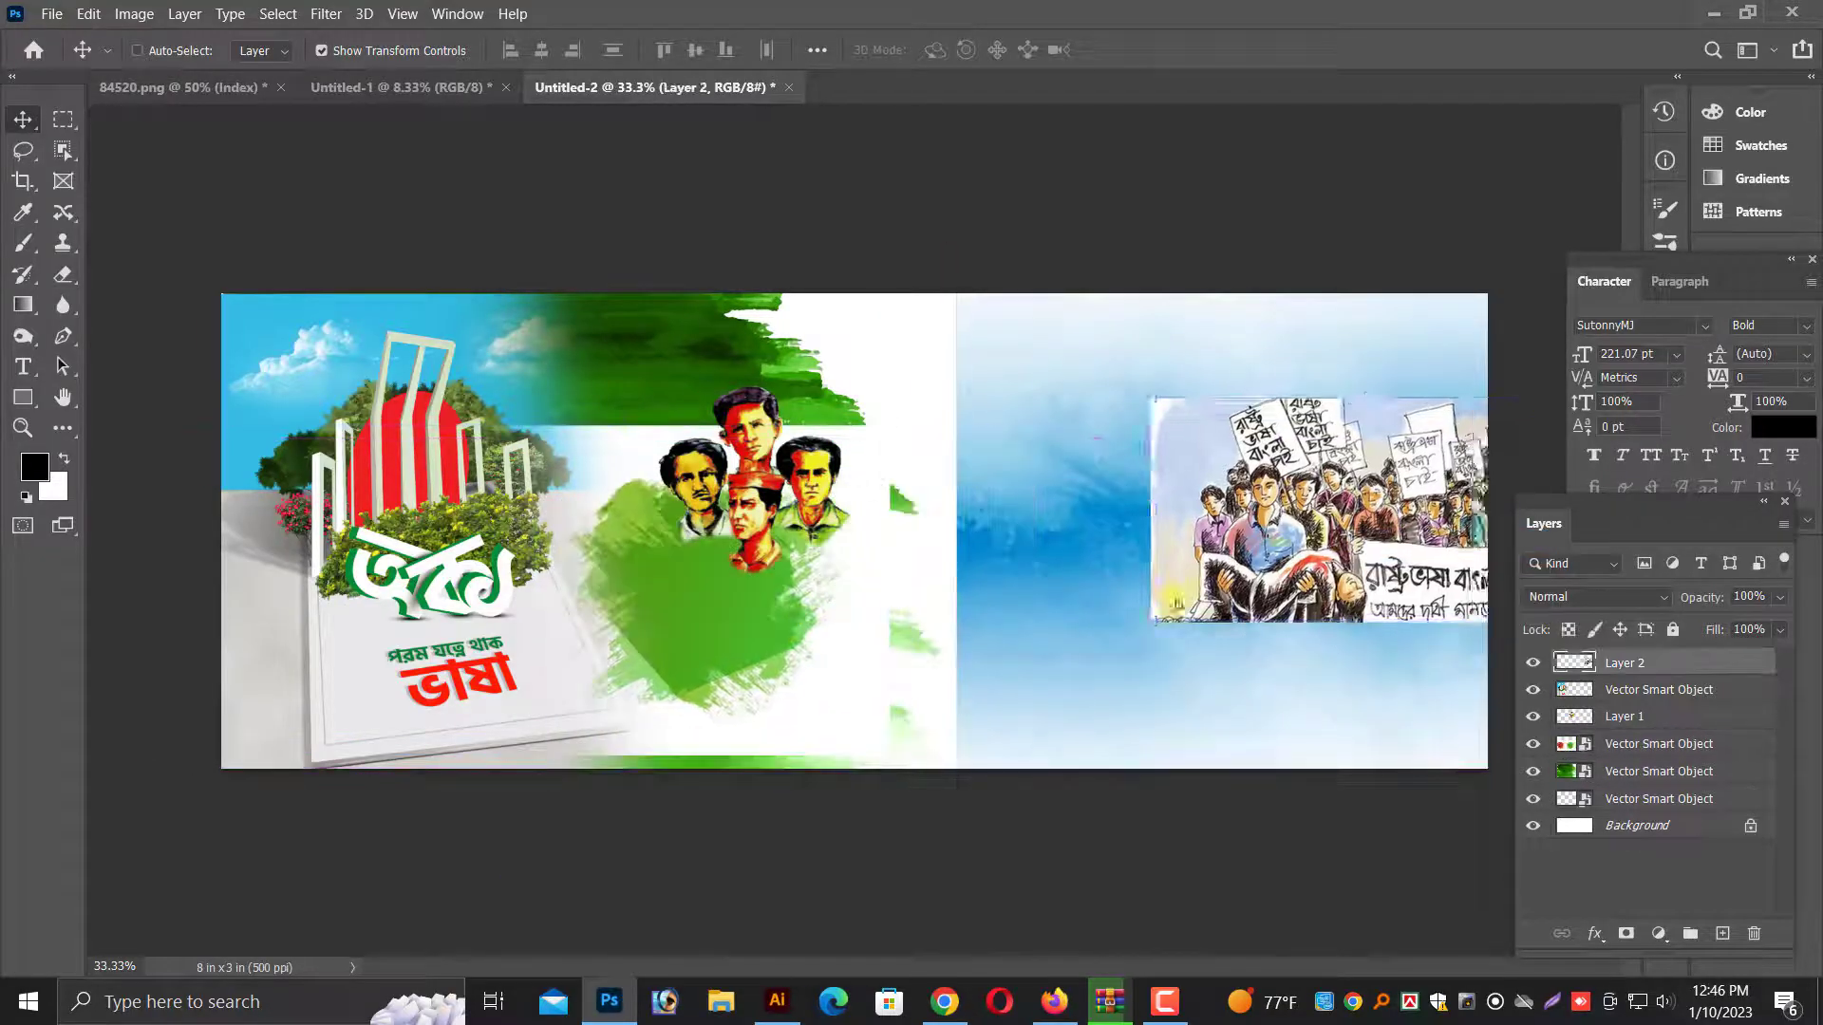
{"action": "left_click_drag", "start_coordinate": [1353, 542], "coordinate": [1374, 408]}
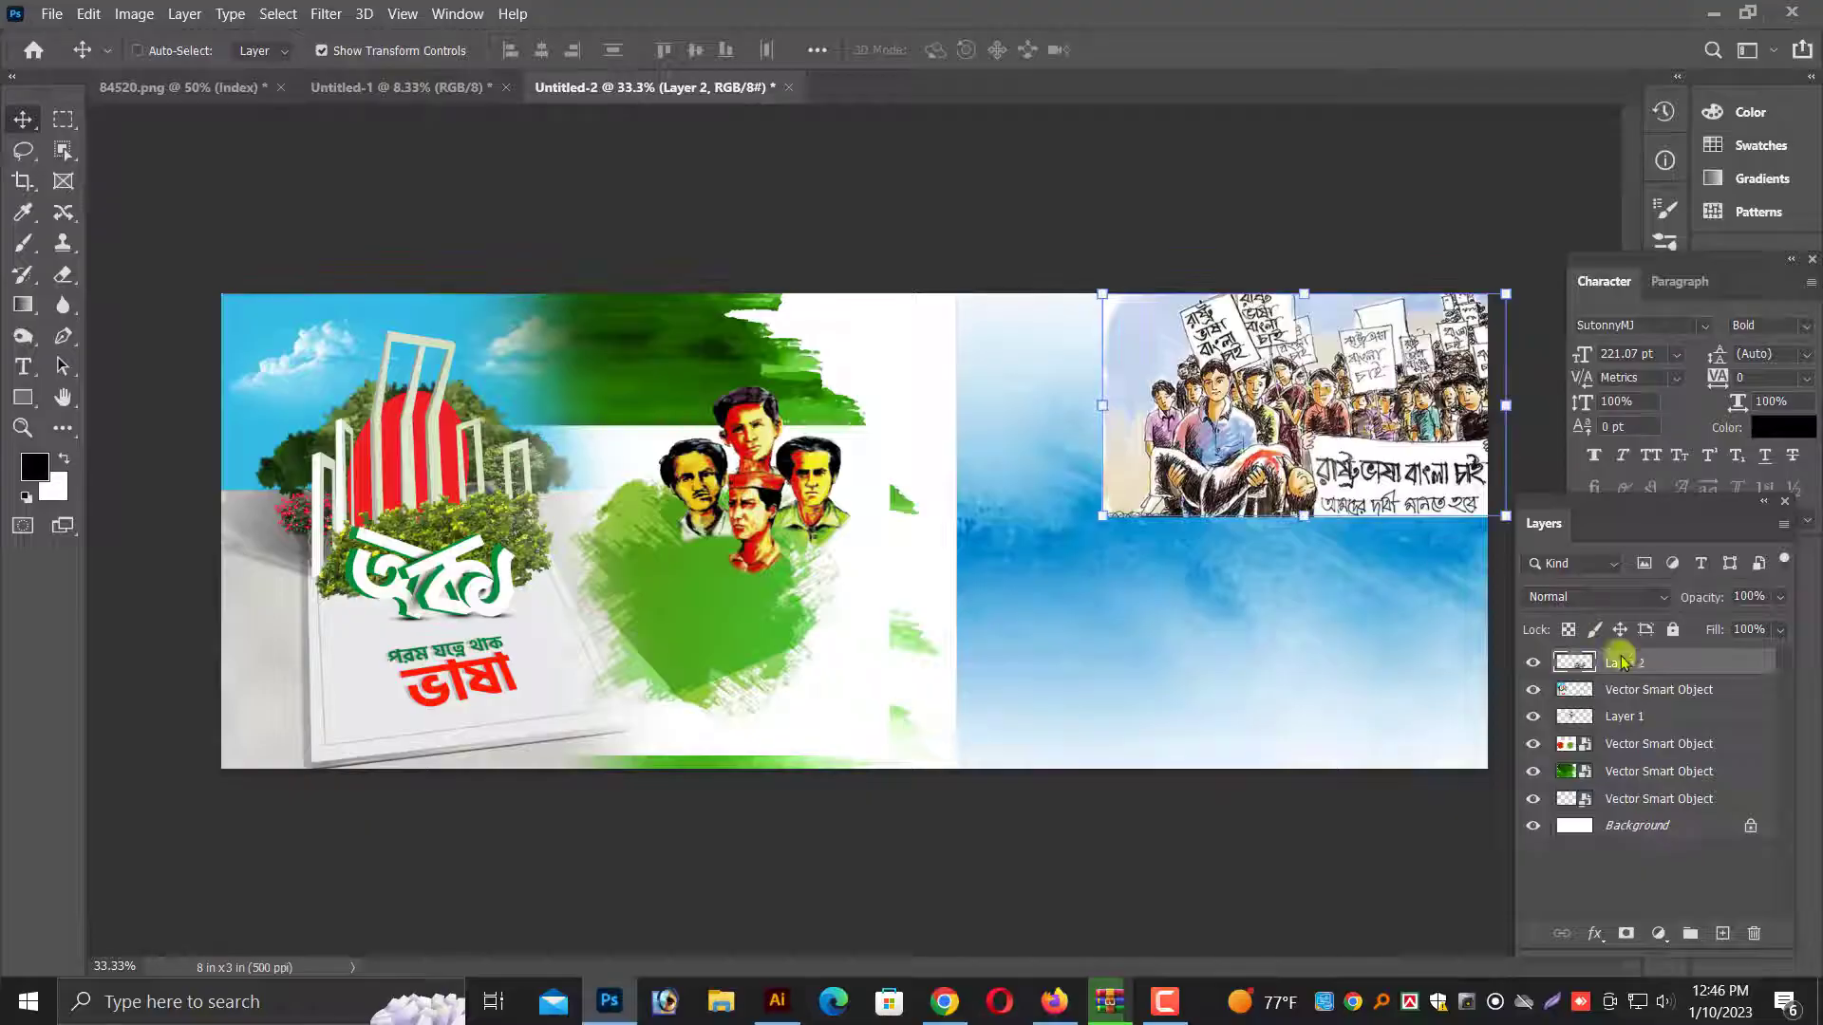
Set the protest drawing's blend mode to Luminosity and scale it down to meet the canvas's right edge
{"action": "left_click", "coordinate": [1604, 597]}
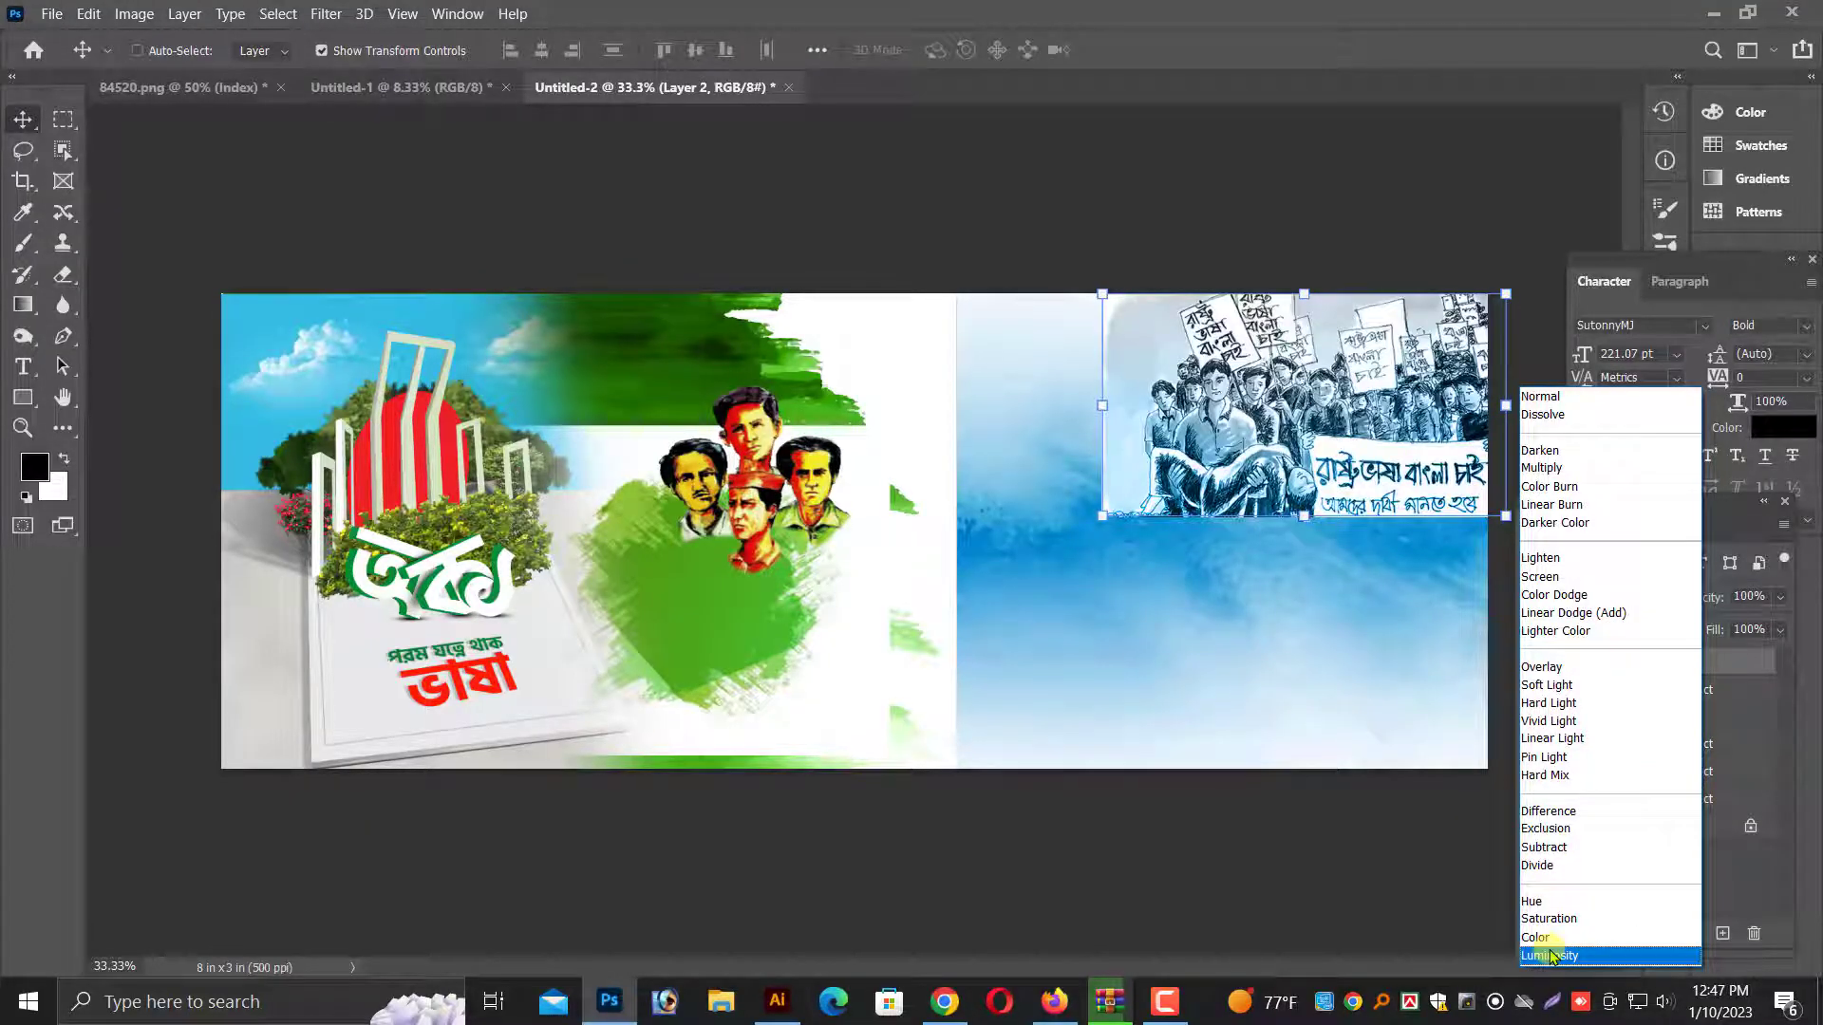
{"action": "left_click", "coordinate": [1552, 956]}
{"action": "left_click_drag", "start_coordinate": [1506, 521], "coordinate": [1486, 504]}
{"action": "key", "text": "Return"}
Fade the protest drawing's outer side edge with a soft size-1200 eraser, and its lower edge at size 500
{"action": "key", "text": "ctrl+plus"}
{"action": "left_click_drag", "start_coordinate": [1429, 315], "coordinate": [971, 377]}
{"action": "left_click", "coordinate": [52, 277]}
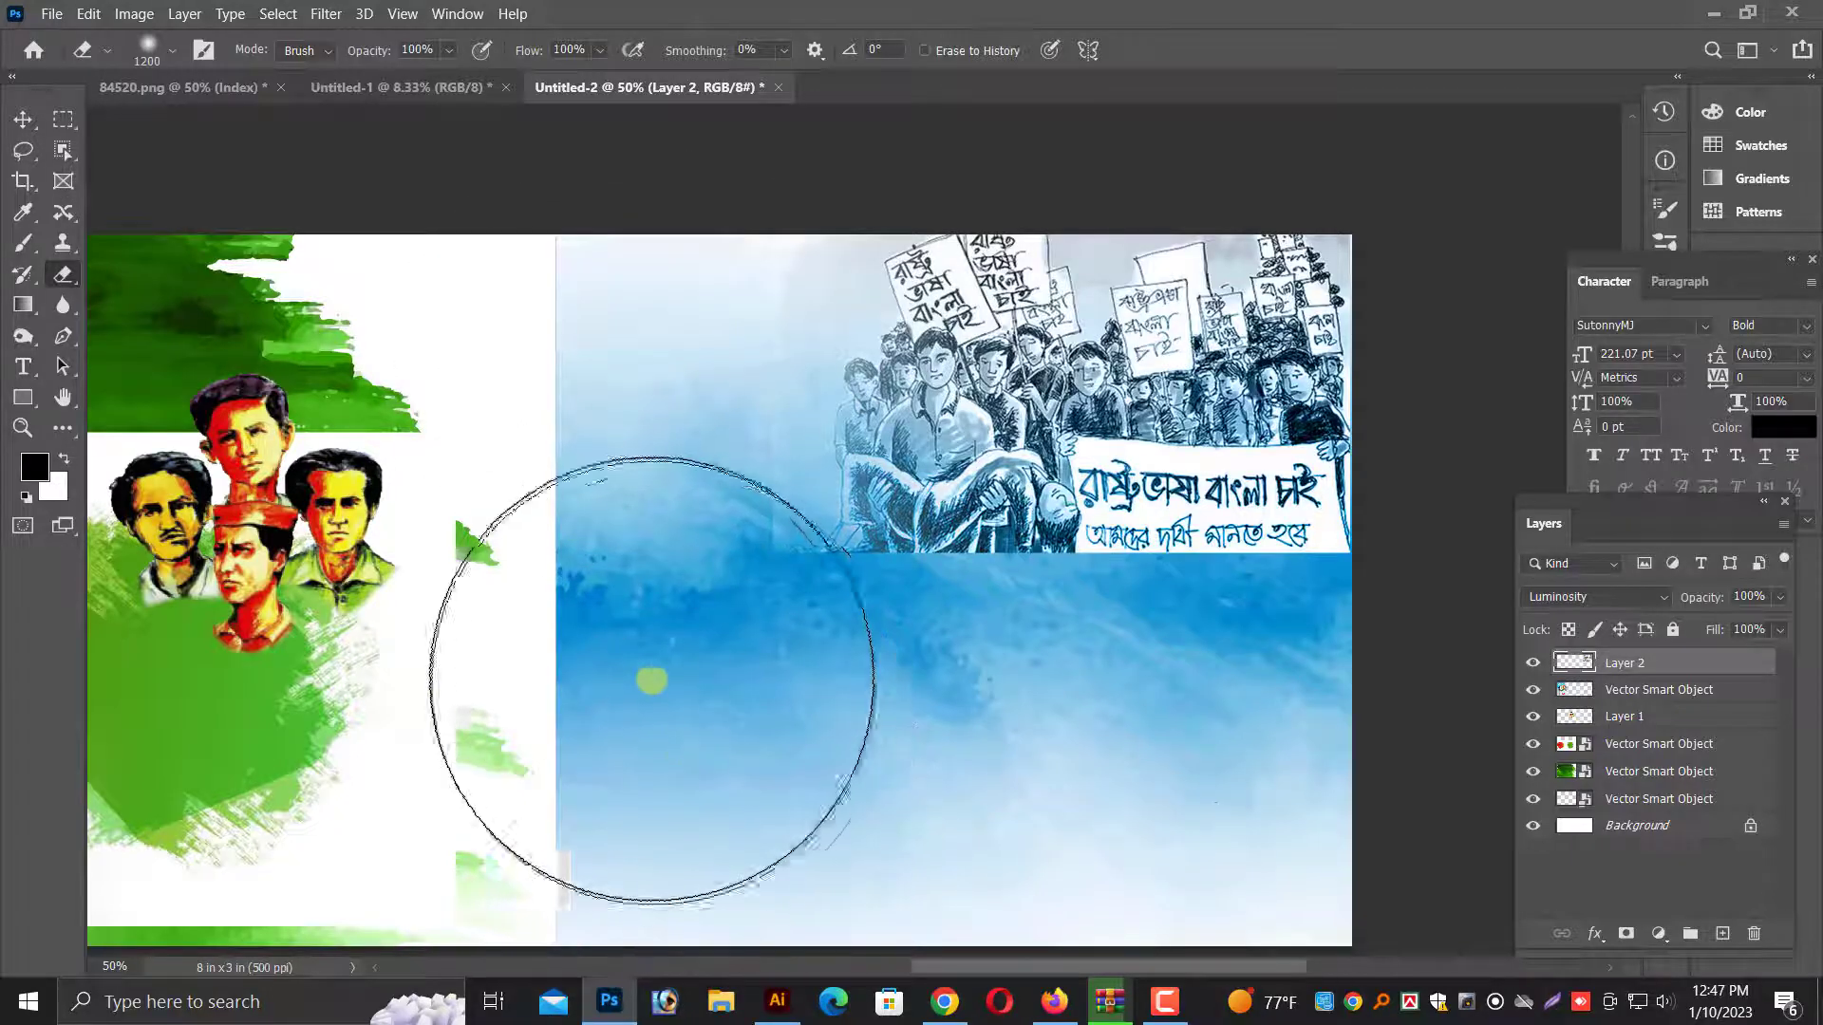
{"action": "mouse_move", "coordinate": [651, 680]}
{"action": "left_mouse_down"}
{"action": "mouse_move", "coordinate": [558, 549]}
{"action": "mouse_move", "coordinate": [604, 337]}
{"action": "left_mouse_up"}
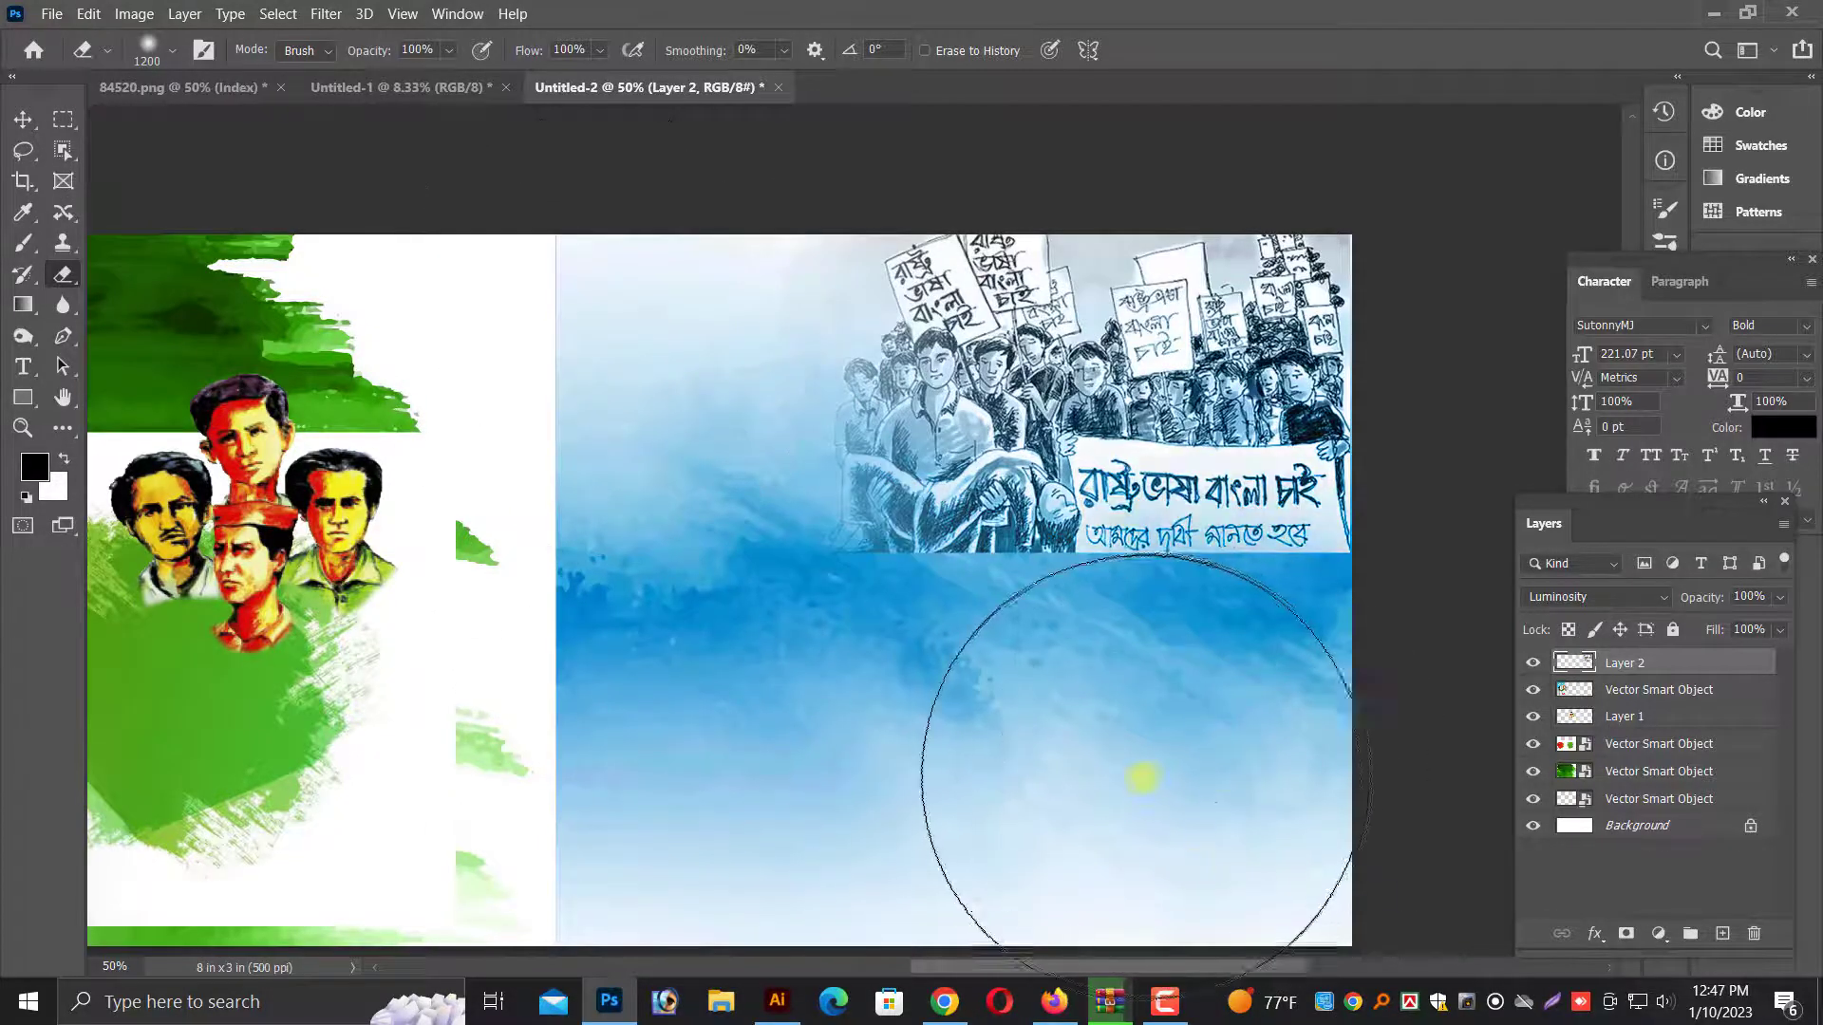
{"action": "key", "text": "bracketleft"}
{"action": "key", "text": "bracketleft"}
{"action": "key", "text": "bracketleft"}
{"action": "key", "text": "bracketleft"}
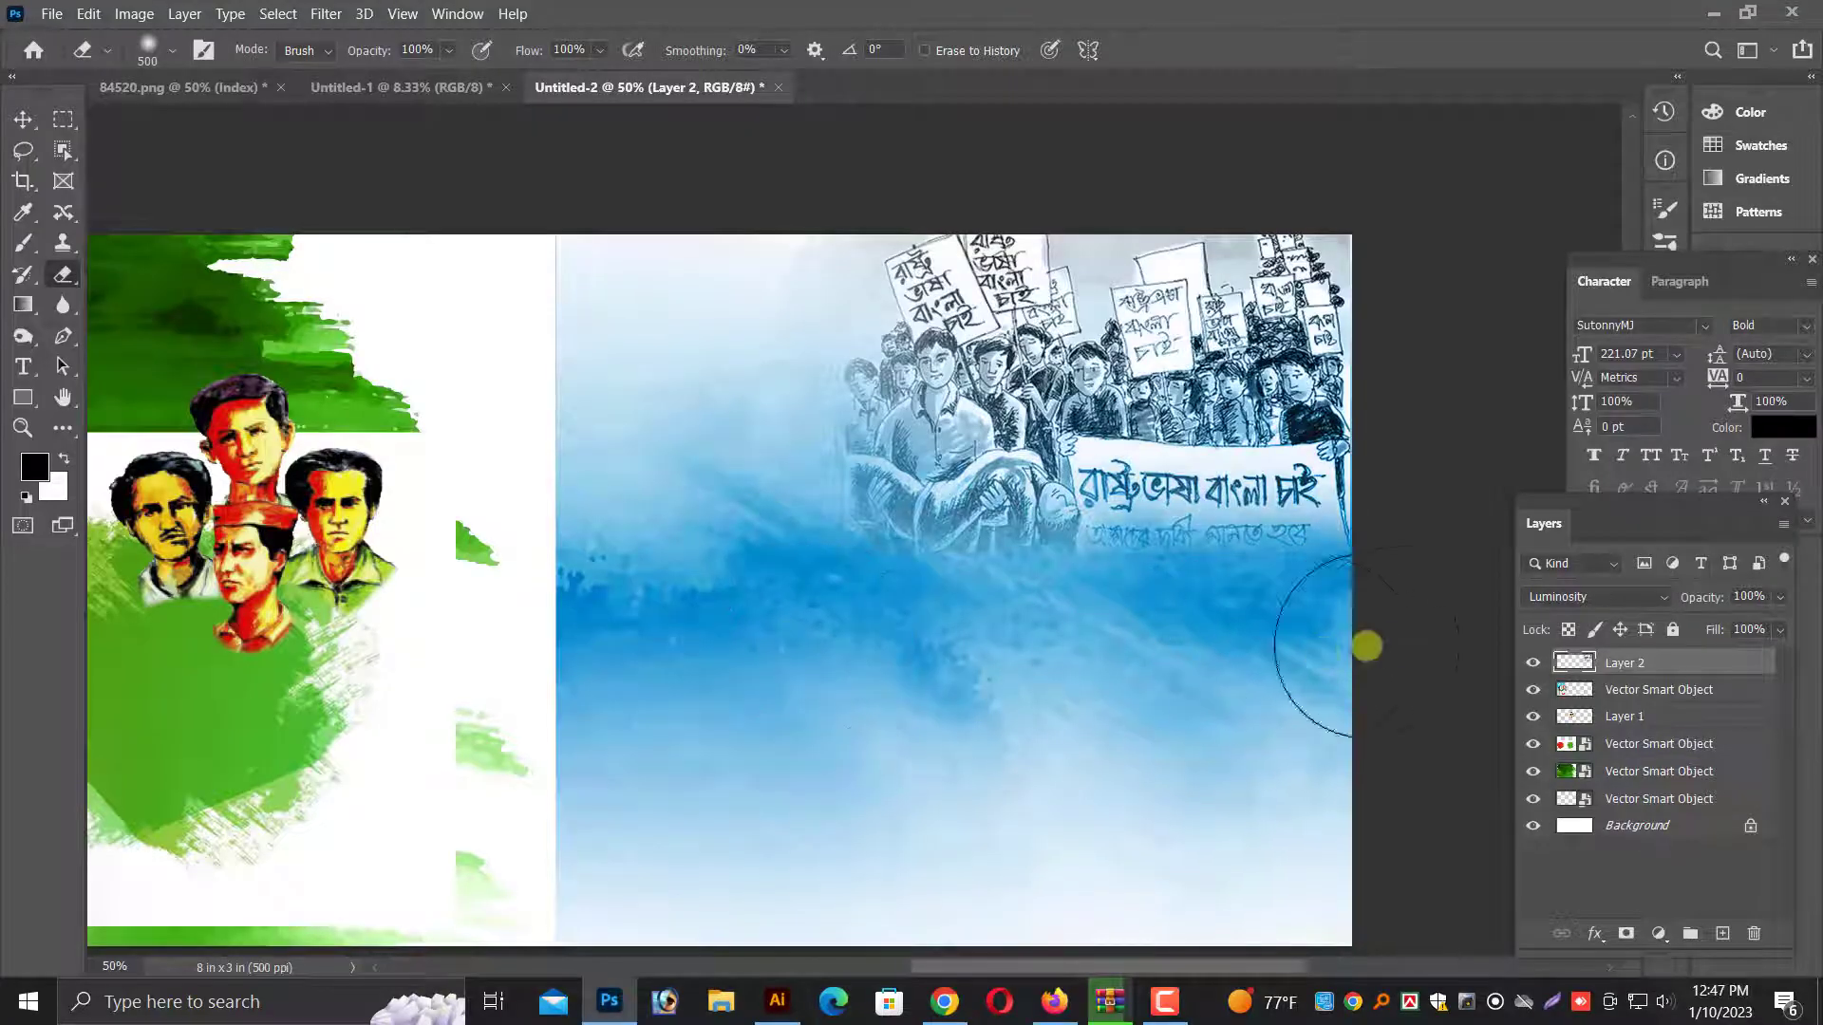
Move the four portraits beneath the protest drawing on the blue area and enlarge them to about 148.5%
{"action": "left_click", "coordinate": [25, 118]}
{"action": "right_click", "coordinate": [351, 490]}
{"action": "left_click", "coordinate": [379, 501]}
{"action": "mouse_move", "coordinate": [328, 518]}
{"action": "left_mouse_down"}
{"action": "mouse_move", "coordinate": [1097, 708]}
{"action": "mouse_move", "coordinate": [1210, 684]}
{"action": "left_mouse_up"}
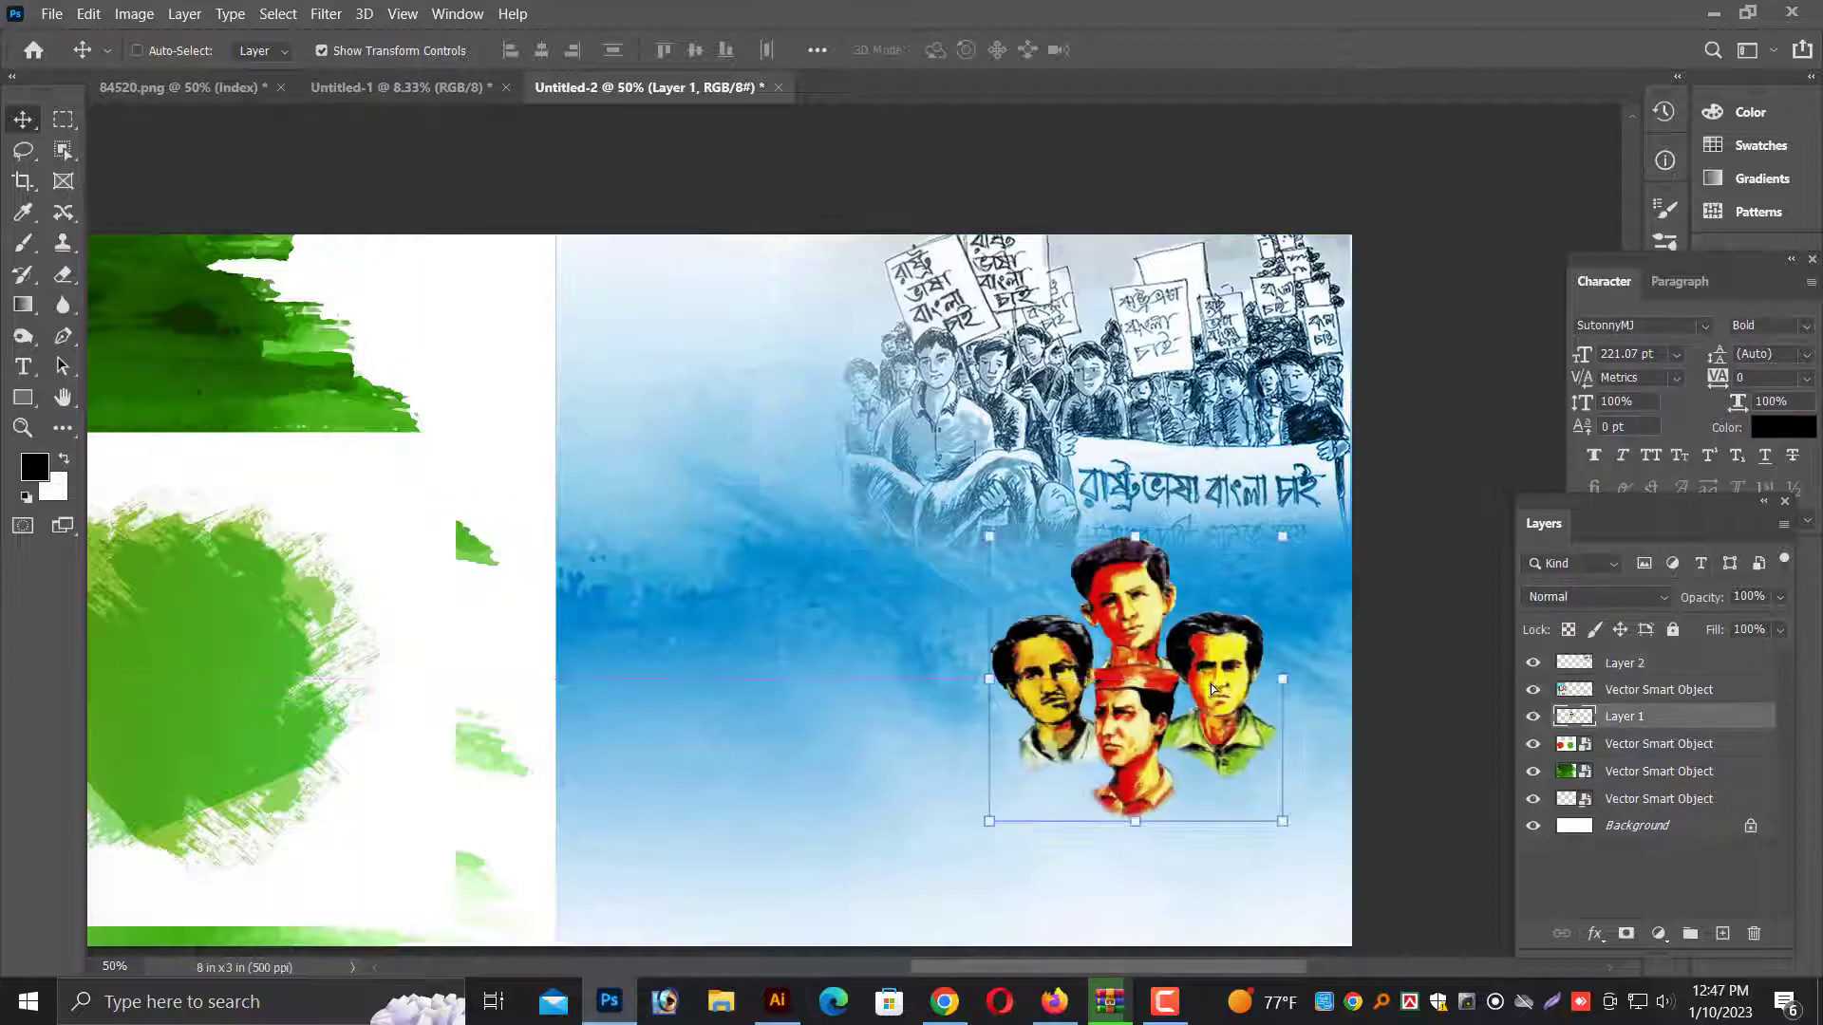
{"action": "scroll", "coordinate": [1122, 727], "scroll_direction": "down", "scroll_amount": 2}
{"action": "left_click_drag", "start_coordinate": [1139, 762], "coordinate": [1135, 848]}
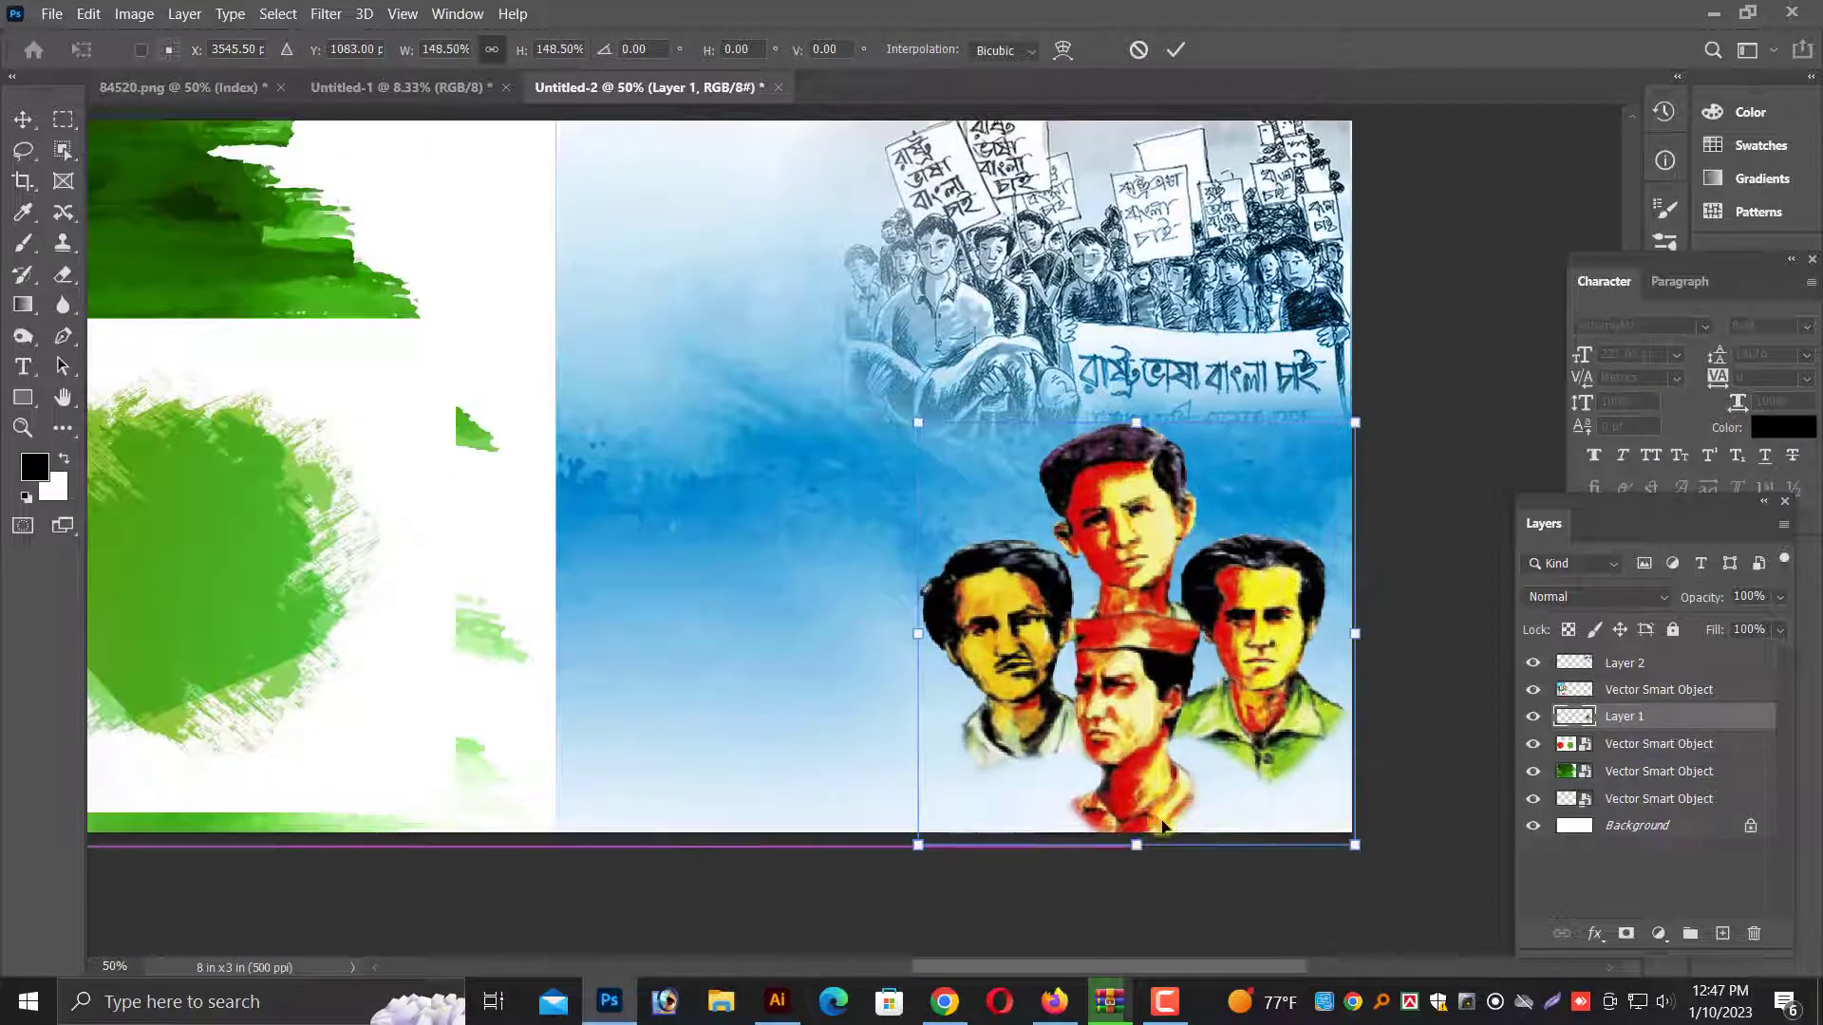
Set the portrait layer's blend mode to Luminosity
{"action": "left_click", "coordinate": [1576, 597]}
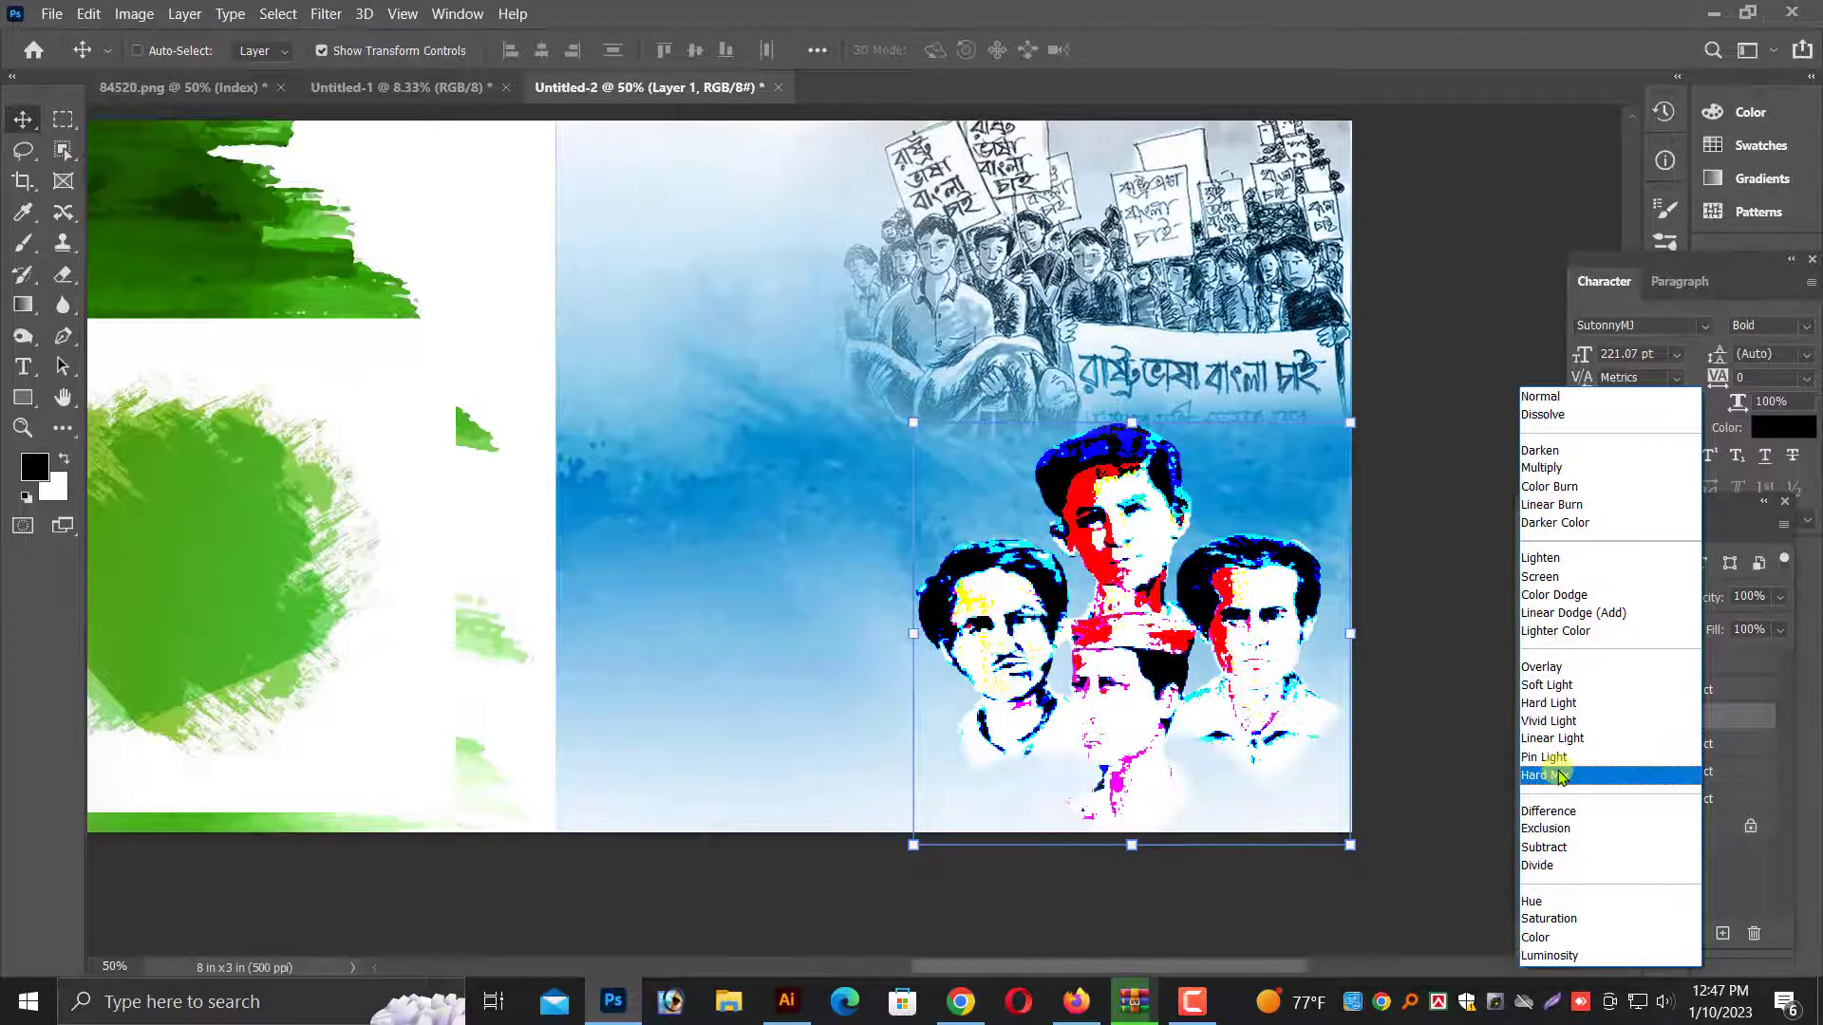
{"action": "left_click", "coordinate": [1557, 957]}
{"action": "key", "text": "ctrl+minus"}
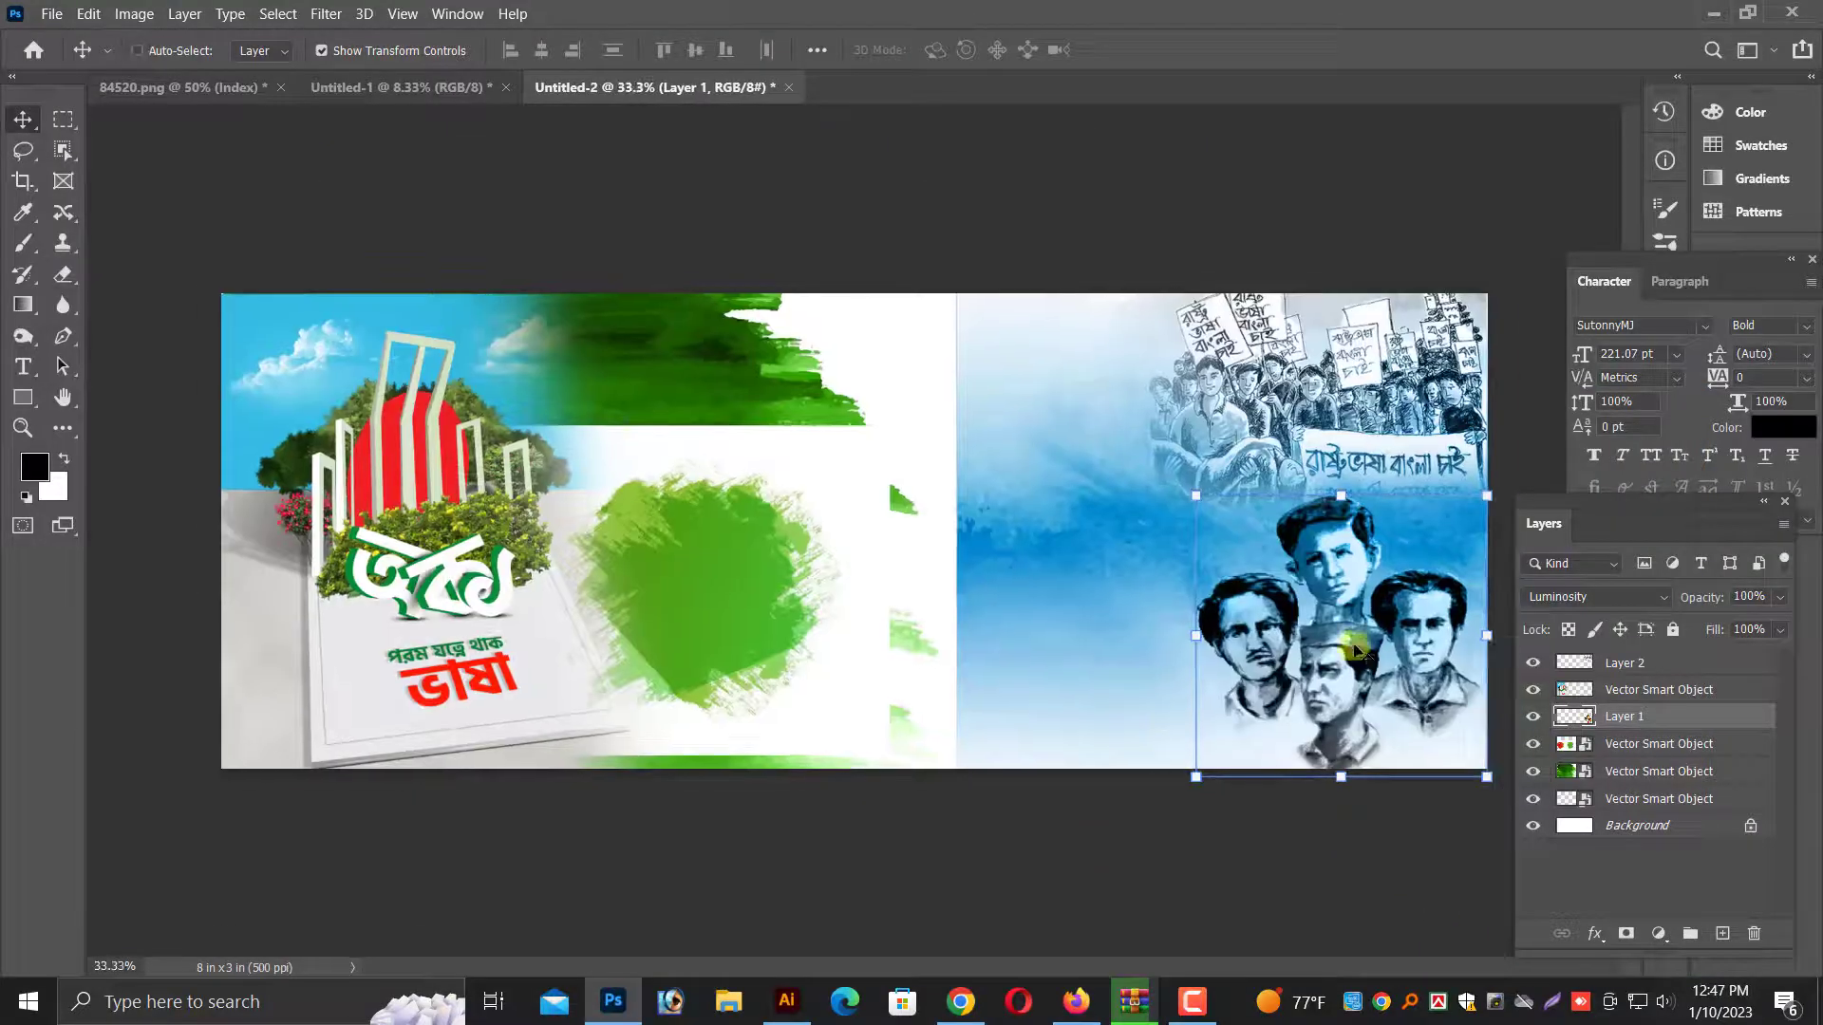
Move the dark green brush strokes downward and shift the red and green splash artwork over the blue area behind the portraits
{"action": "right_click", "coordinate": [793, 346]}
{"action": "left_click", "coordinate": [836, 355]}
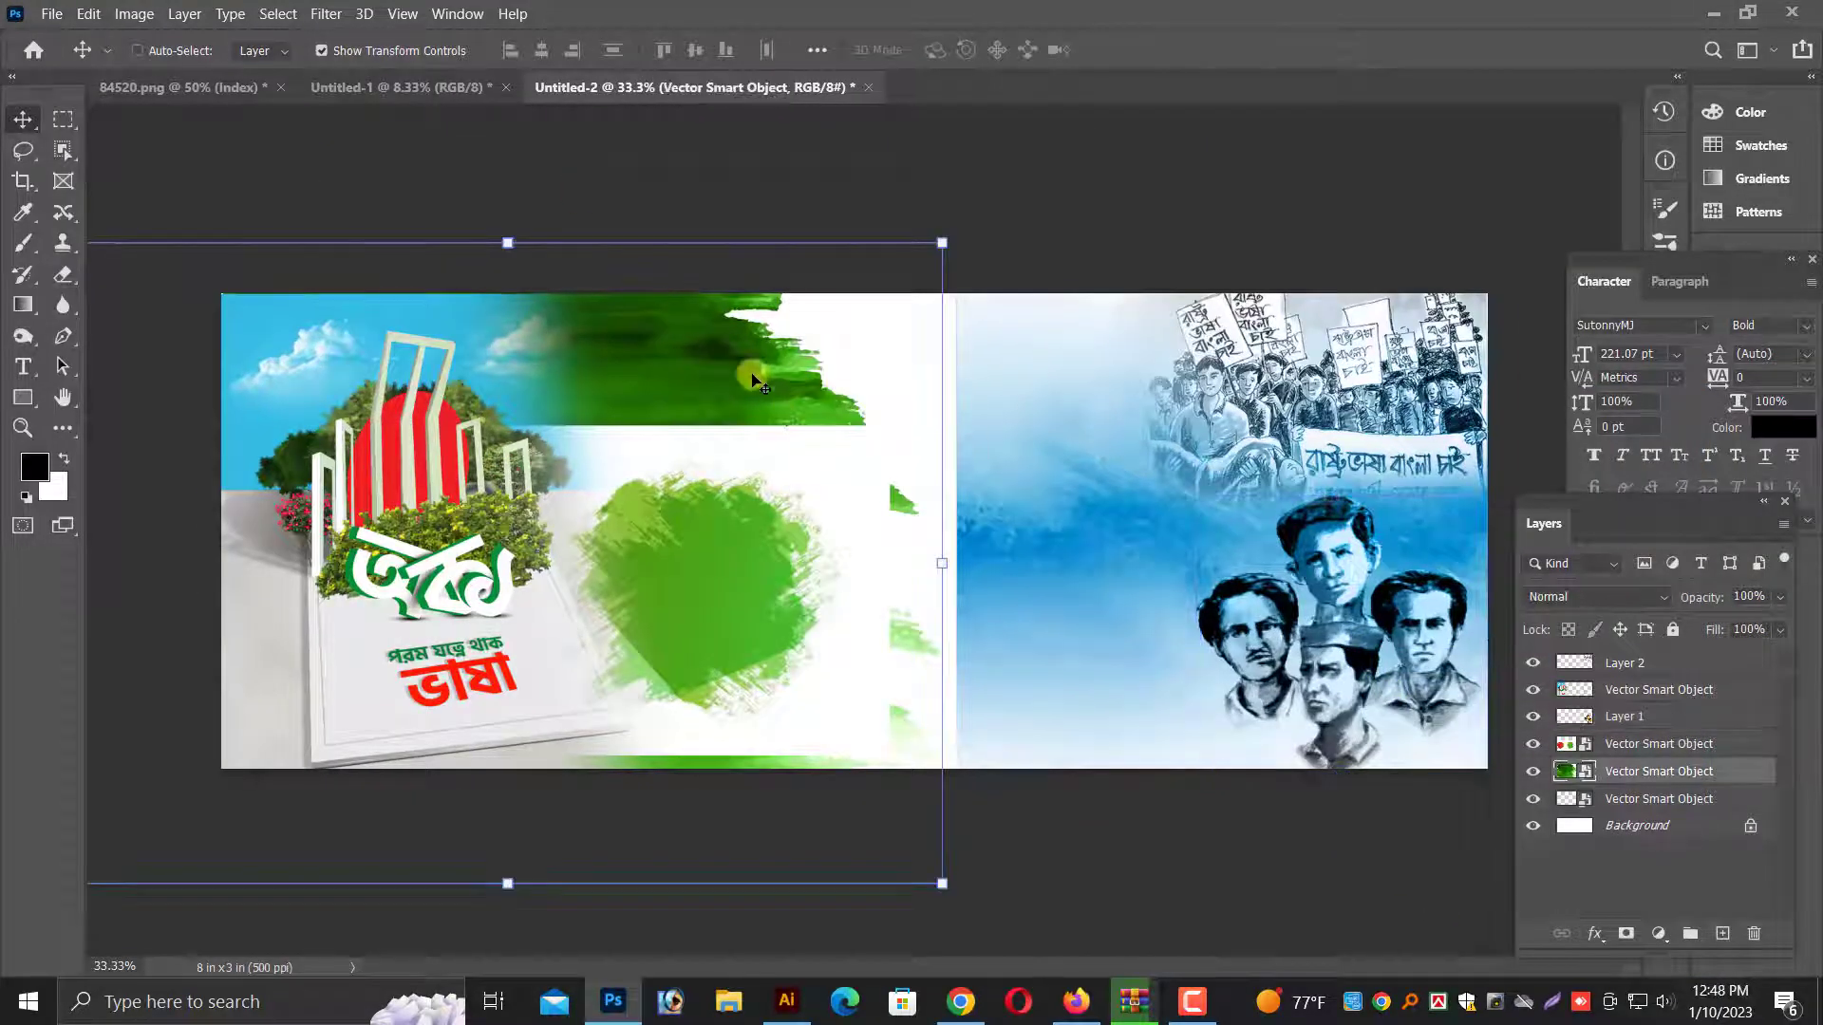
{"action": "mouse_move", "coordinate": [753, 374]}
{"action": "left_mouse_down"}
{"action": "mouse_move", "coordinate": [1034, 372]}
{"action": "mouse_move", "coordinate": [1006, 395]}
{"action": "mouse_move", "coordinate": [1067, 567]}
{"action": "mouse_move", "coordinate": [846, 574]}
{"action": "mouse_move", "coordinate": [862, 501]}
{"action": "left_mouse_up"}
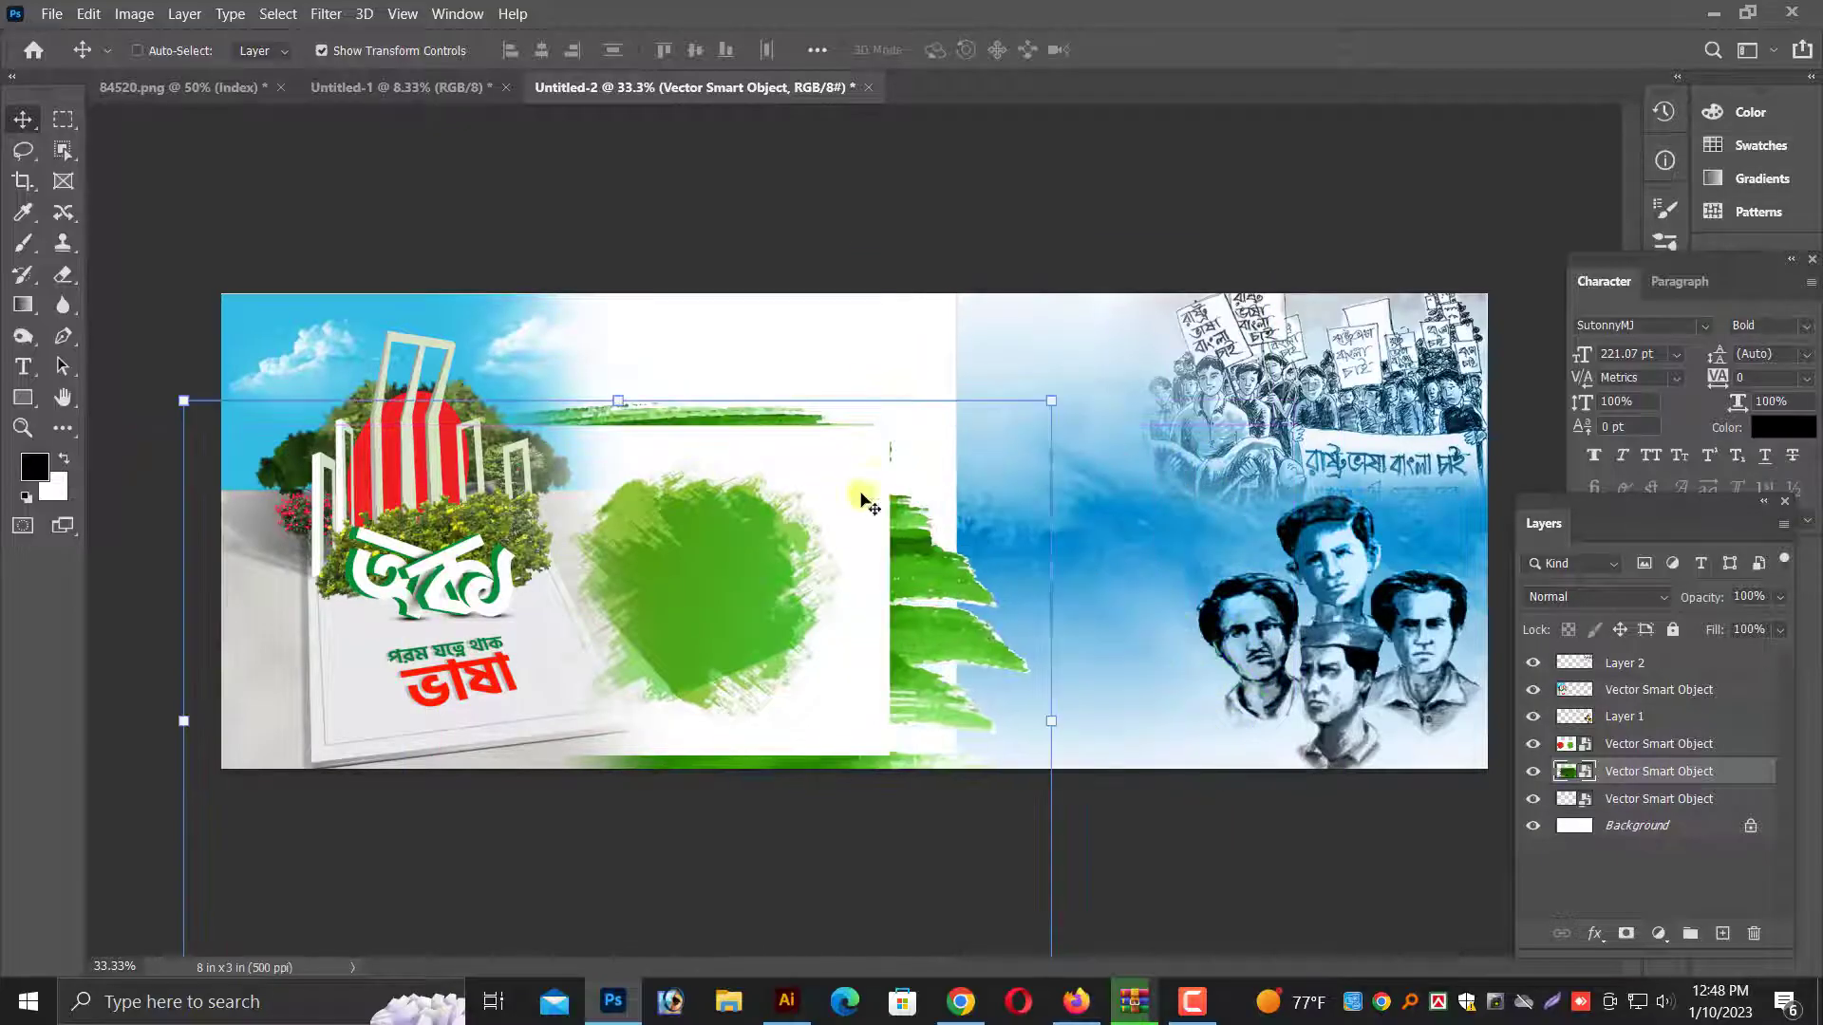
{"action": "mouse_move", "coordinate": [737, 574]}
{"action": "left_mouse_down"}
{"action": "mouse_move", "coordinate": [821, 511]}
{"action": "mouse_move", "coordinate": [802, 509]}
{"action": "mouse_move", "coordinate": [1027, 553]}
{"action": "mouse_move", "coordinate": [1139, 540]}
{"action": "left_mouse_up"}
{"action": "mouse_move", "coordinate": [996, 553]}
{"action": "left_mouse_down"}
{"action": "mouse_move", "coordinate": [1016, 634]}
{"action": "mouse_move", "coordinate": [1331, 595]}
{"action": "left_mouse_up"}
Rotate the dark green brush-stroke artwork 17.25° and place it against the monument's faded edge
{"action": "right_click", "coordinate": [737, 560]}
{"action": "left_click", "coordinate": [761, 574]}
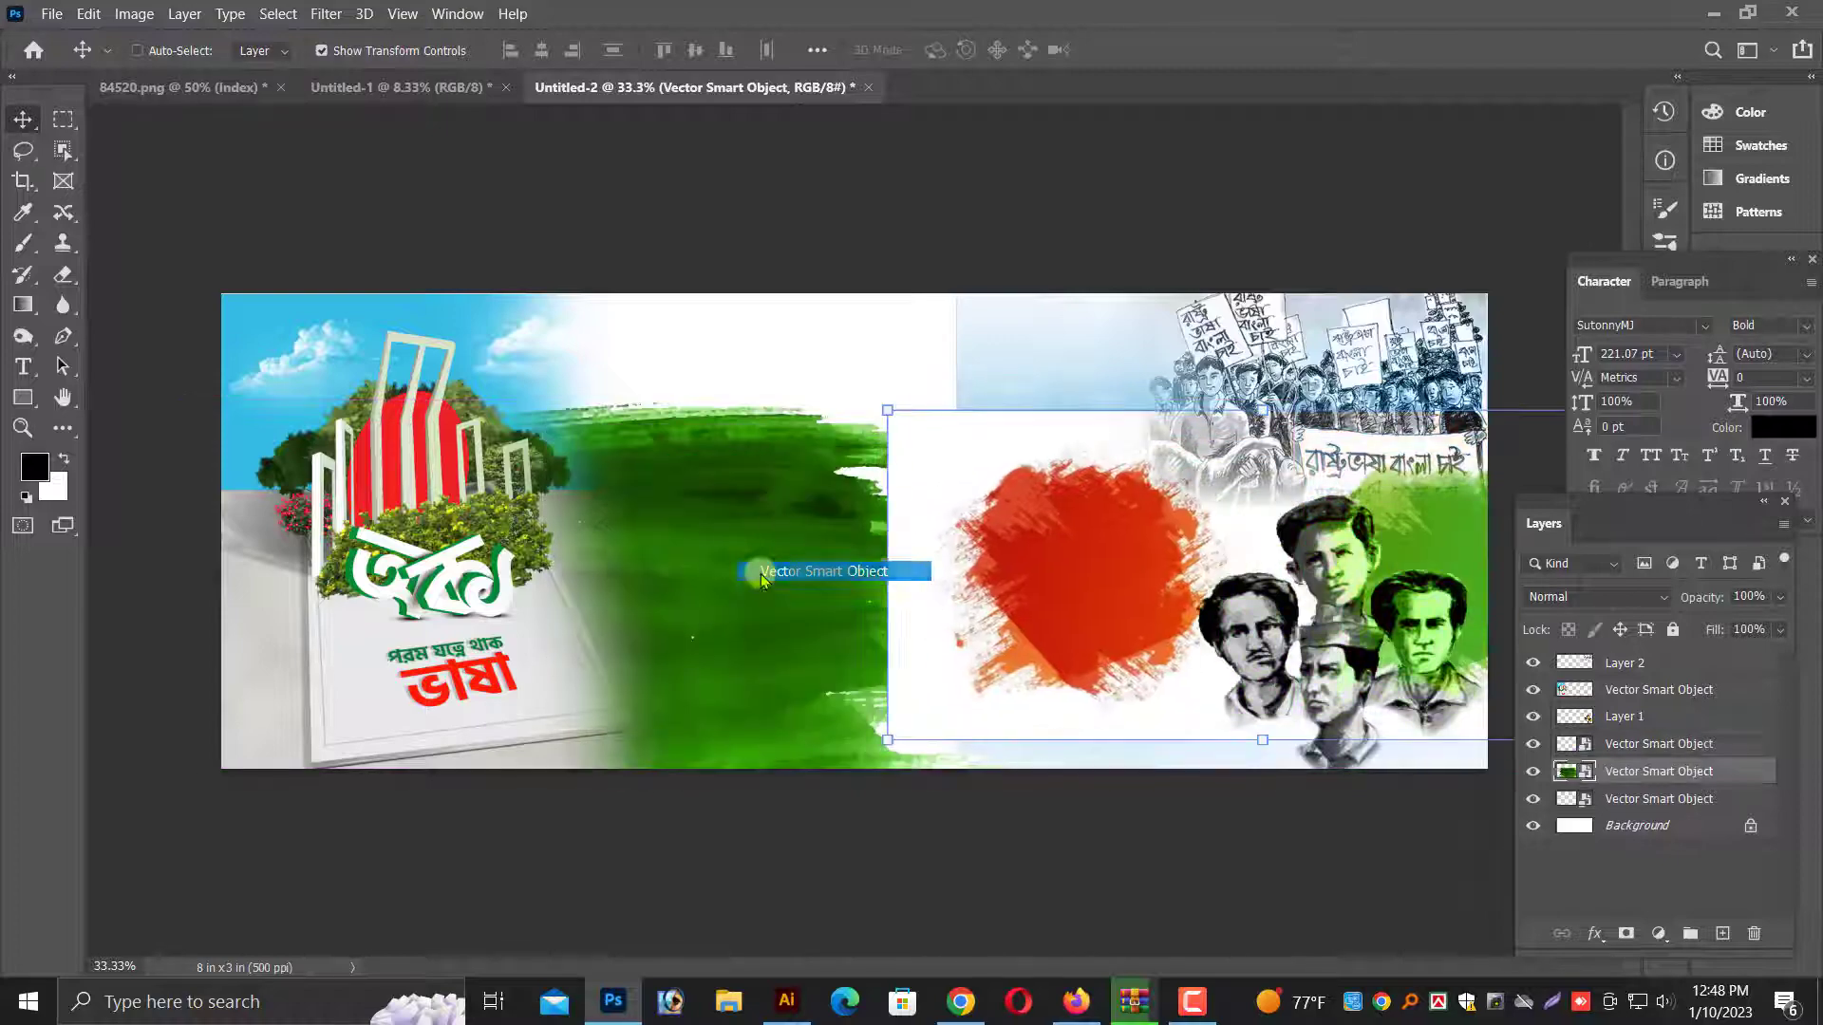
{"action": "left_click_drag", "start_coordinate": [635, 434], "coordinate": [542, 291]}
{"action": "mouse_move", "coordinate": [970, 240]}
{"action": "left_mouse_down"}
{"action": "mouse_move", "coordinate": [1054, 338]}
{"action": "mouse_move", "coordinate": [1058, 378]}
{"action": "mouse_move", "coordinate": [700, 447]}
{"action": "mouse_move", "coordinate": [683, 407]}
{"action": "mouse_move", "coordinate": [626, 415]}
{"action": "left_mouse_up"}
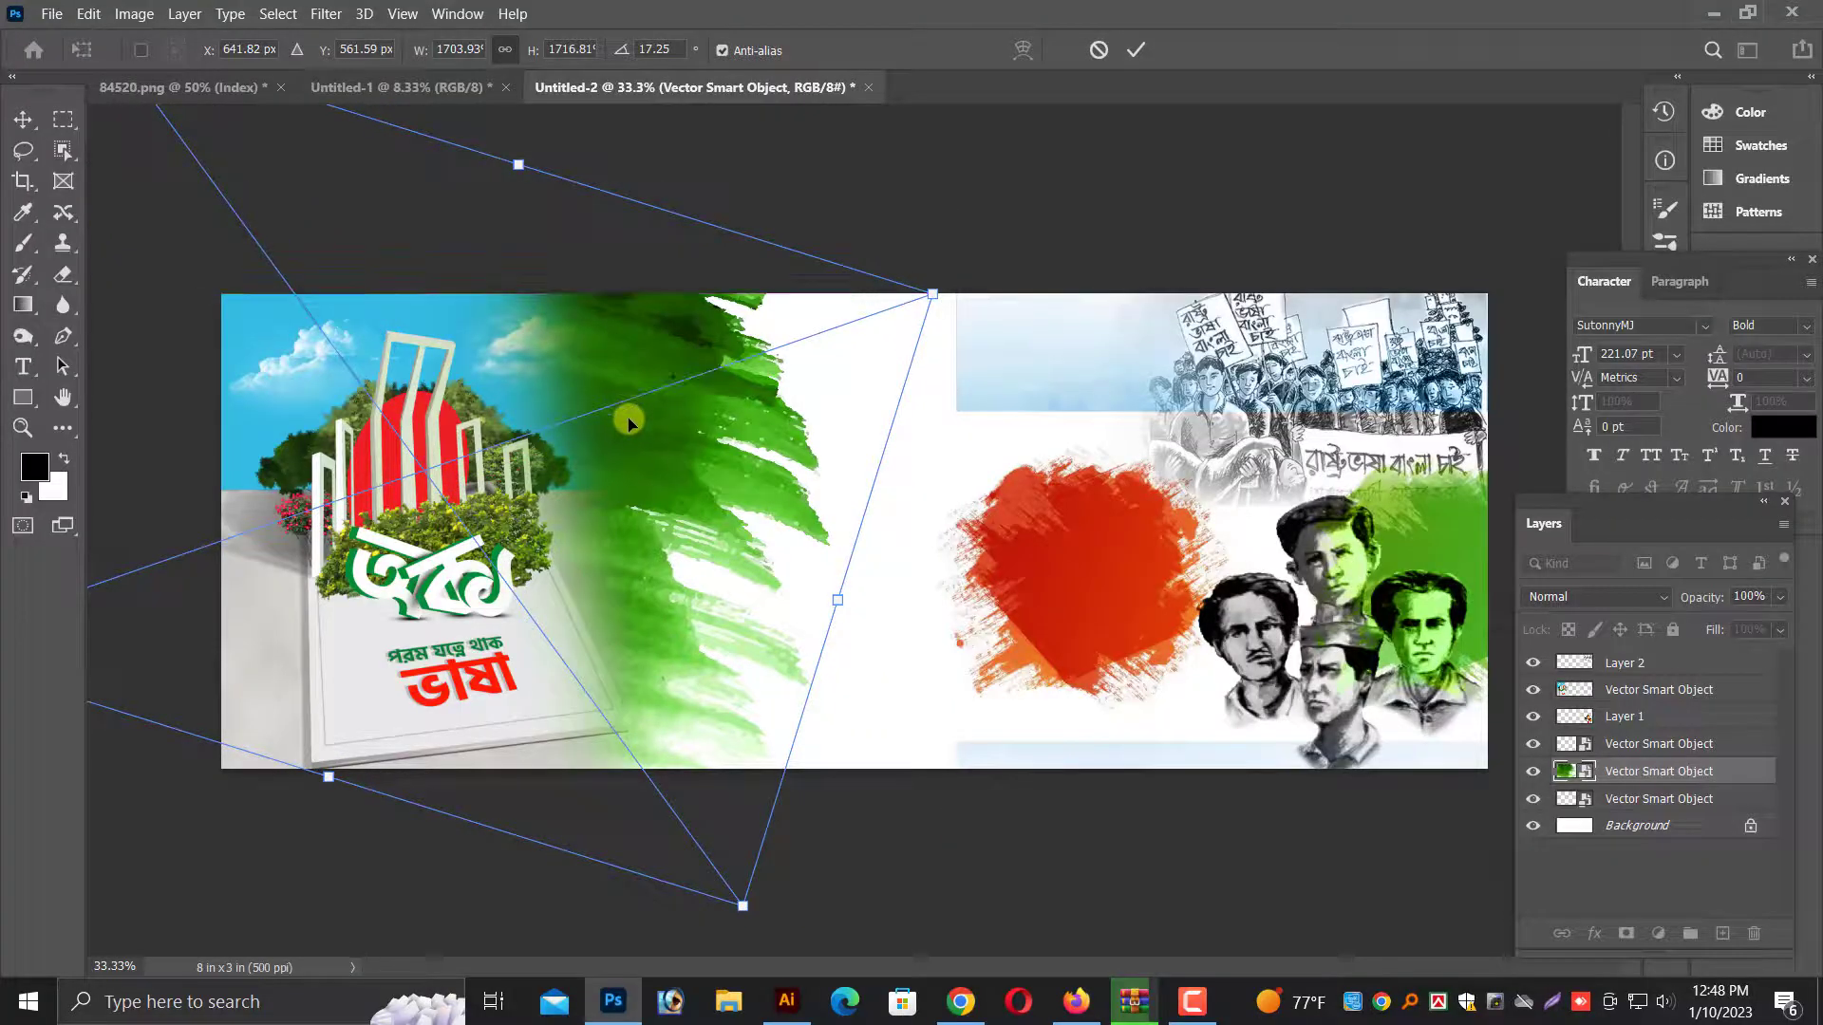
{"action": "key", "text": "Return"}
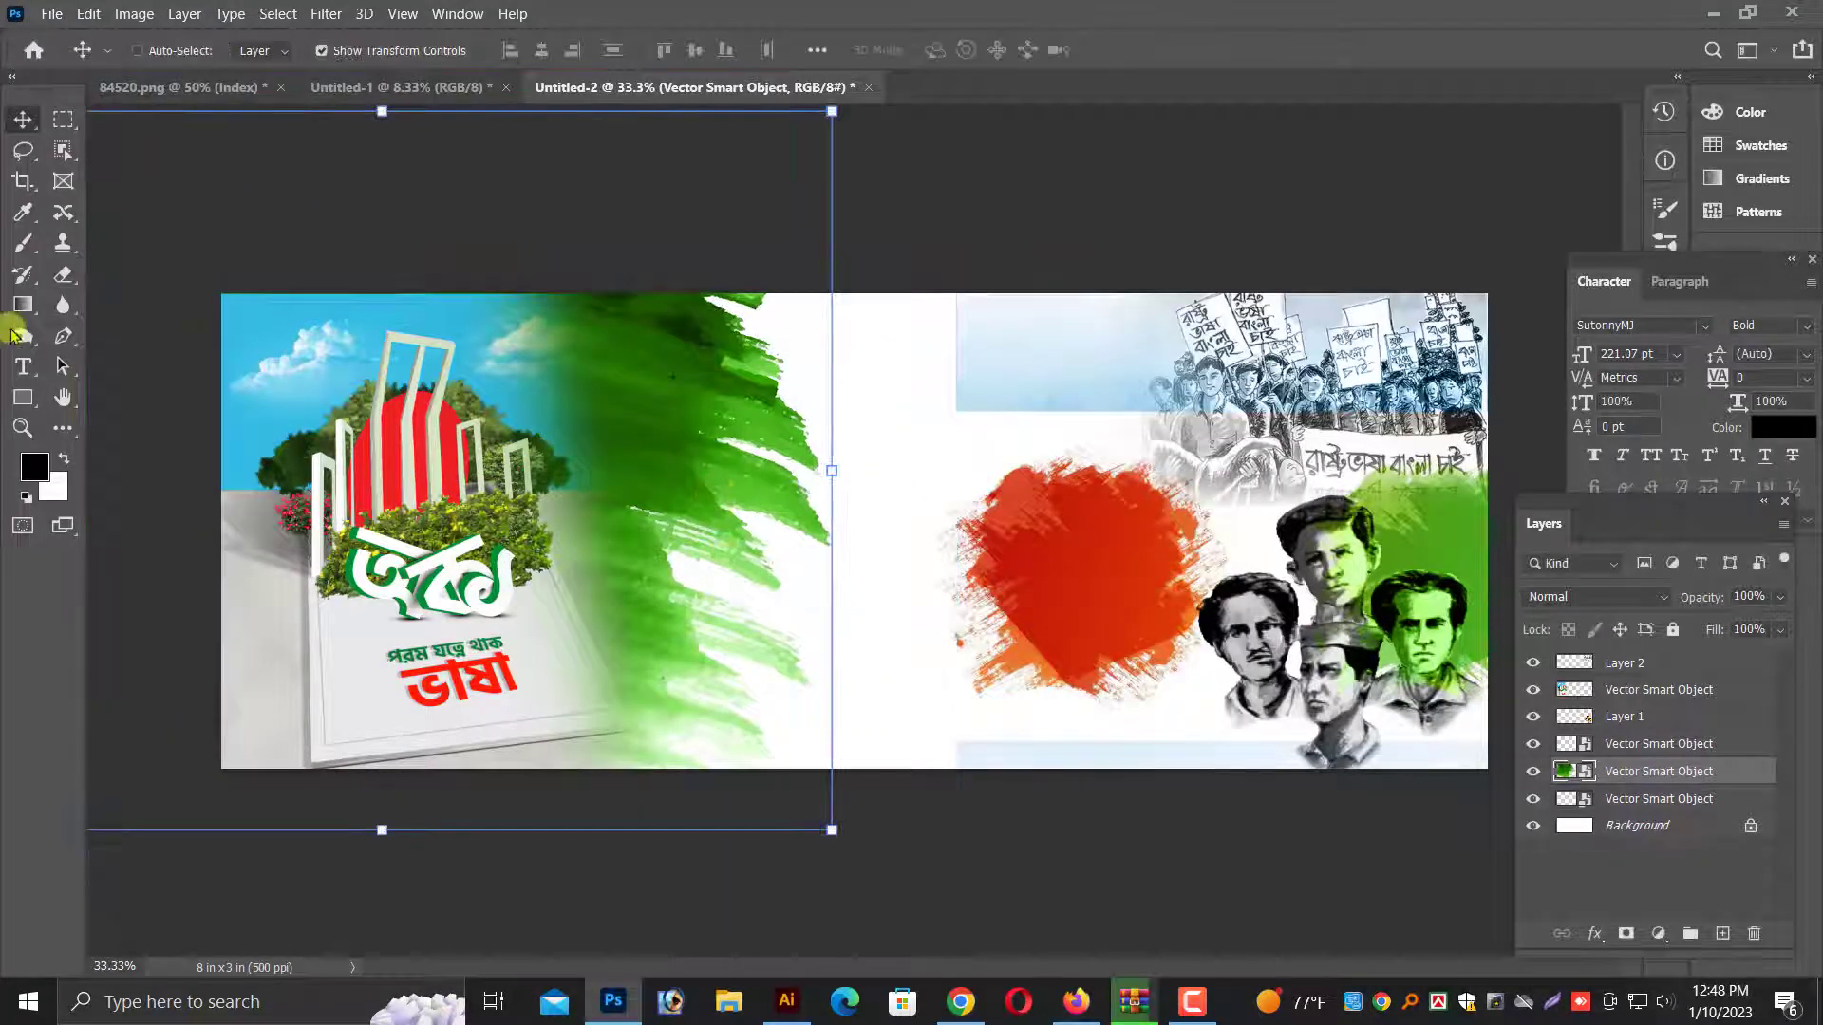
Rasterize the dark green brush-stroke layer and fade its ragged outer edge with a soft size-1000 eraser
{"action": "left_click", "coordinate": [62, 275]}
{"action": "left_click", "coordinate": [844, 409]}
{"action": "key", "text": "Return"}
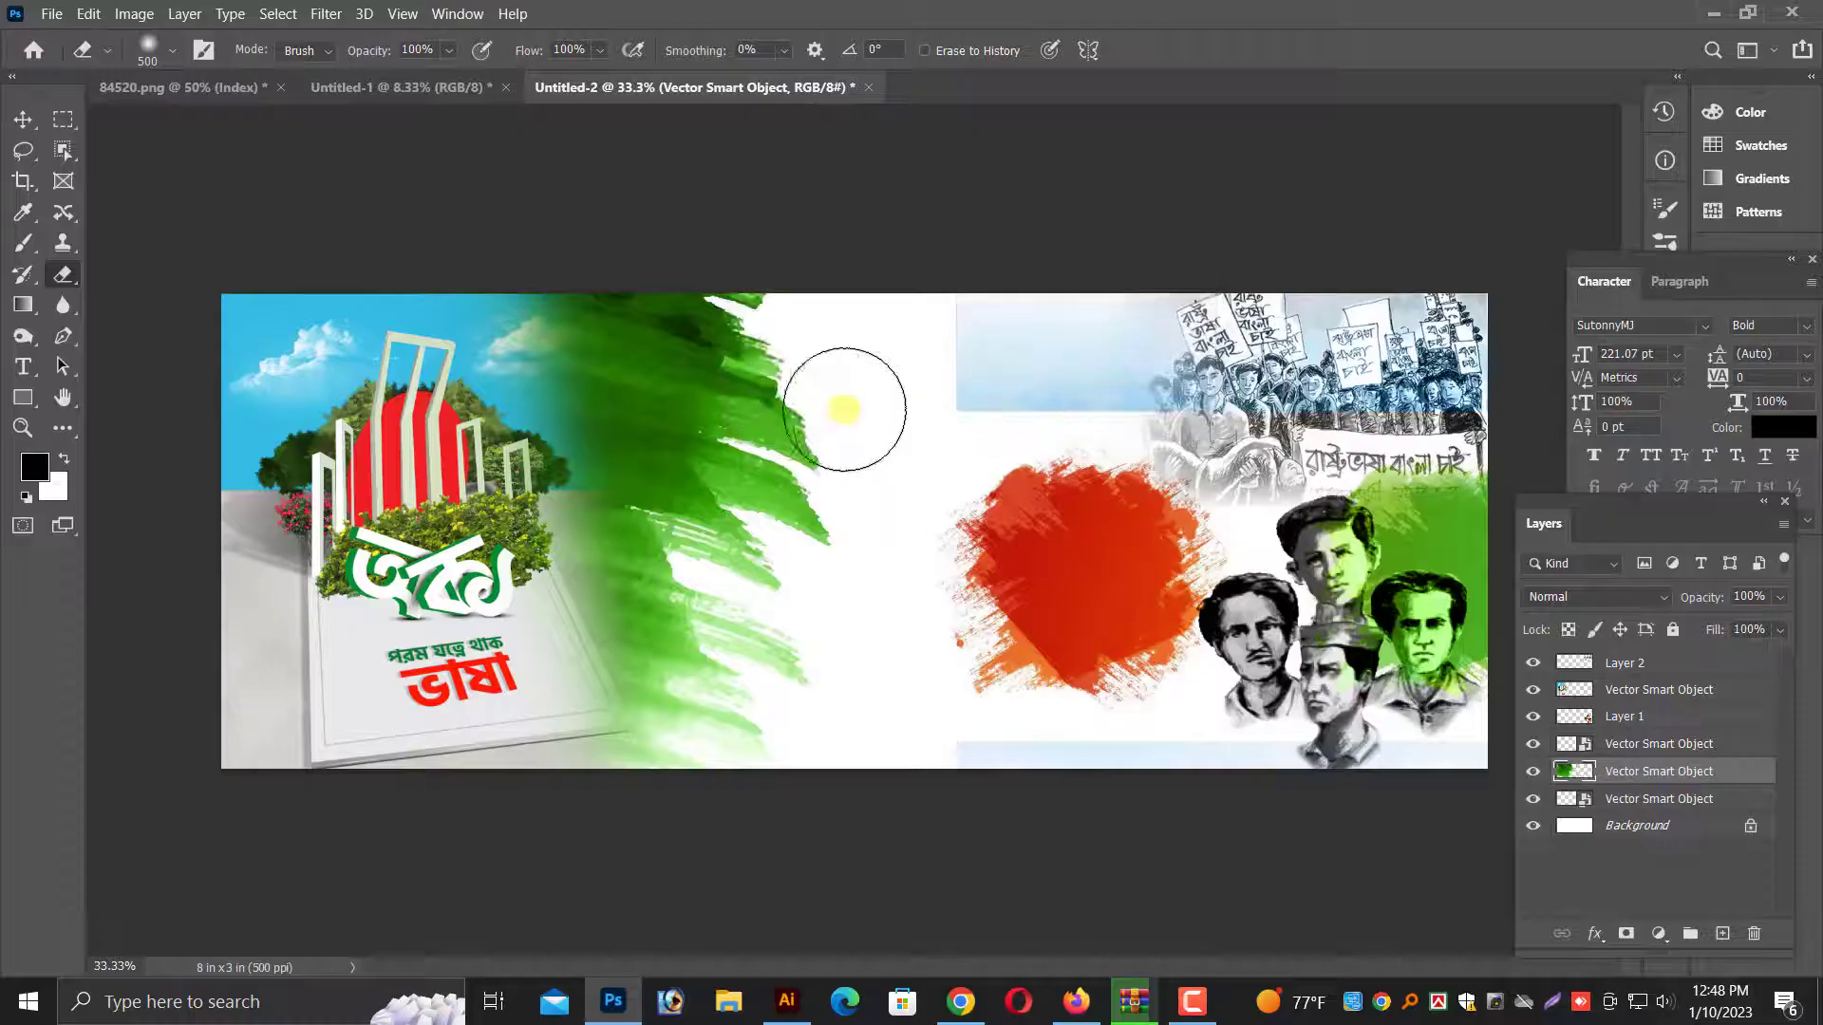
{"action": "key", "text": "]"}
{"action": "key", "text": "]"}
{"action": "key", "text": "]"}
{"action": "key", "text": "]"}
{"action": "key", "text": "]"}
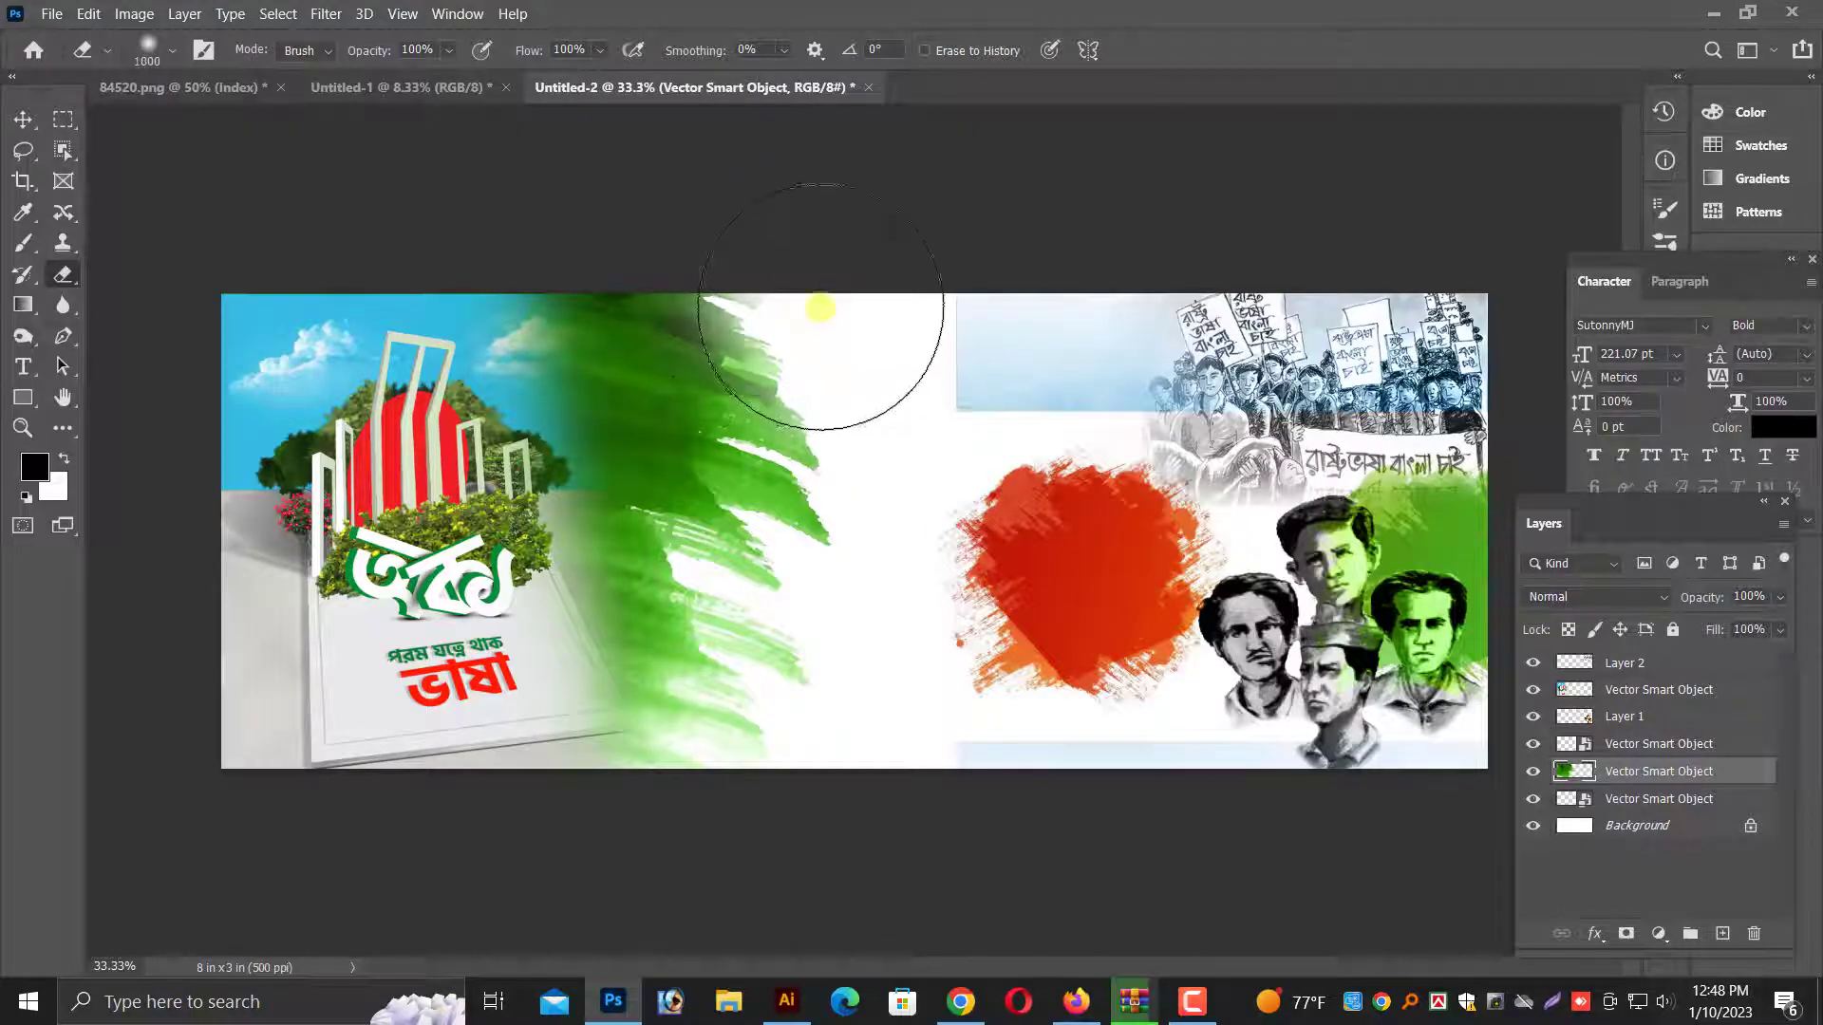
{"action": "mouse_move", "coordinate": [835, 313]}
{"action": "left_mouse_down"}
{"action": "mouse_move", "coordinate": [883, 645]}
{"action": "mouse_move", "coordinate": [827, 252]}
{"action": "mouse_move", "coordinate": [897, 748]}
{"action": "left_mouse_up"}
{"action": "key", "text": "ctrl+minus"}
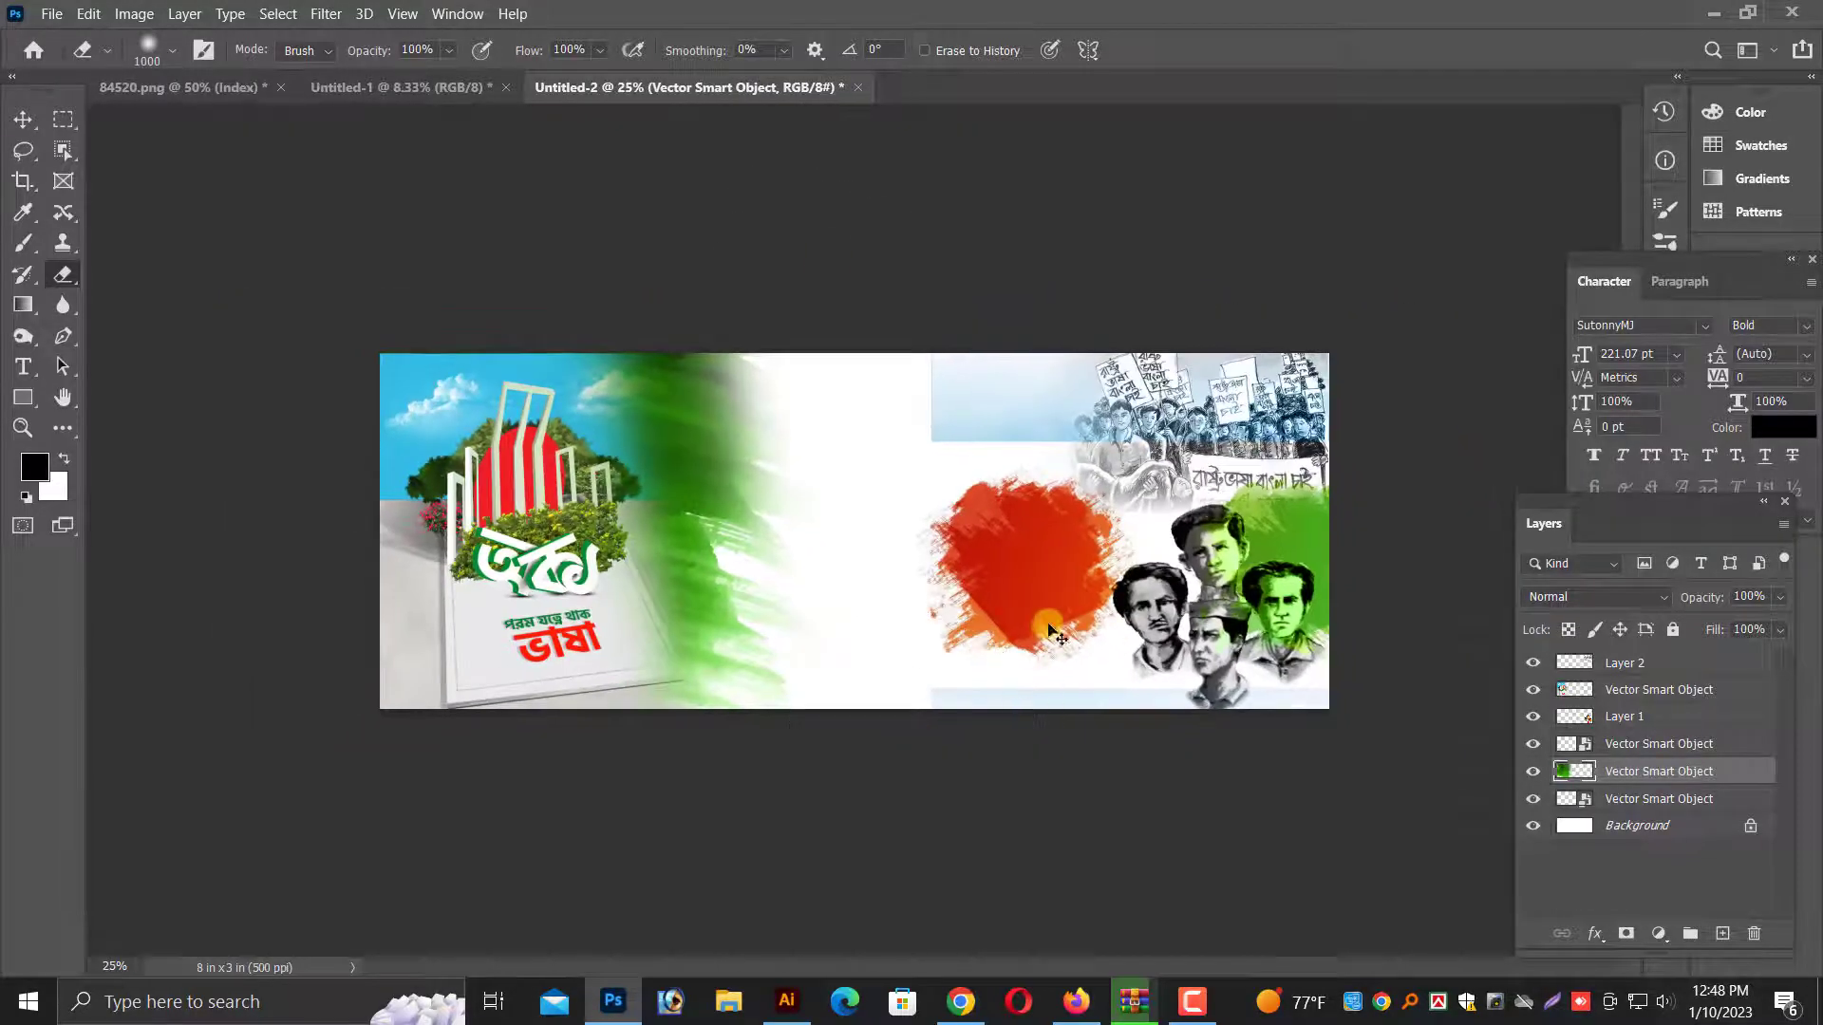
Delete the dark green brush-stroke layer beside the monument
{"action": "left_click", "coordinate": [21, 118]}
{"action": "left_click_drag", "start_coordinate": [748, 482], "coordinate": [793, 512]}
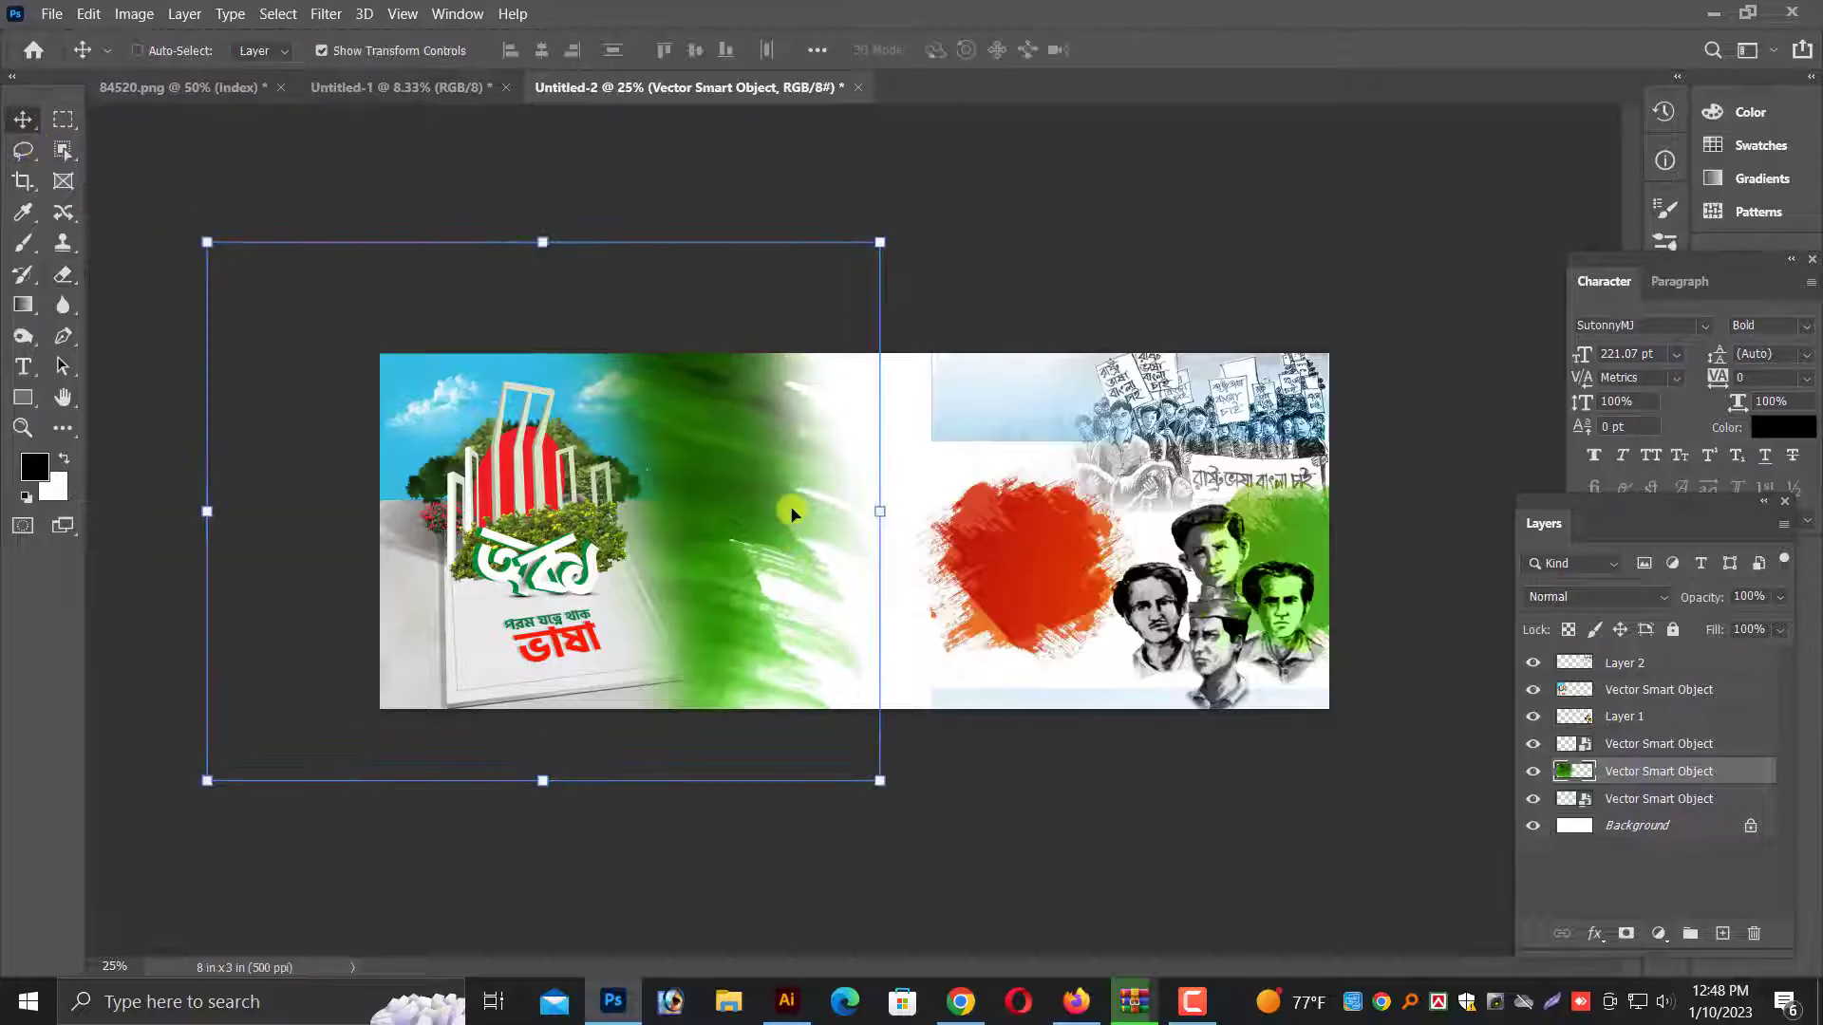
{"action": "key", "text": "Delete"}
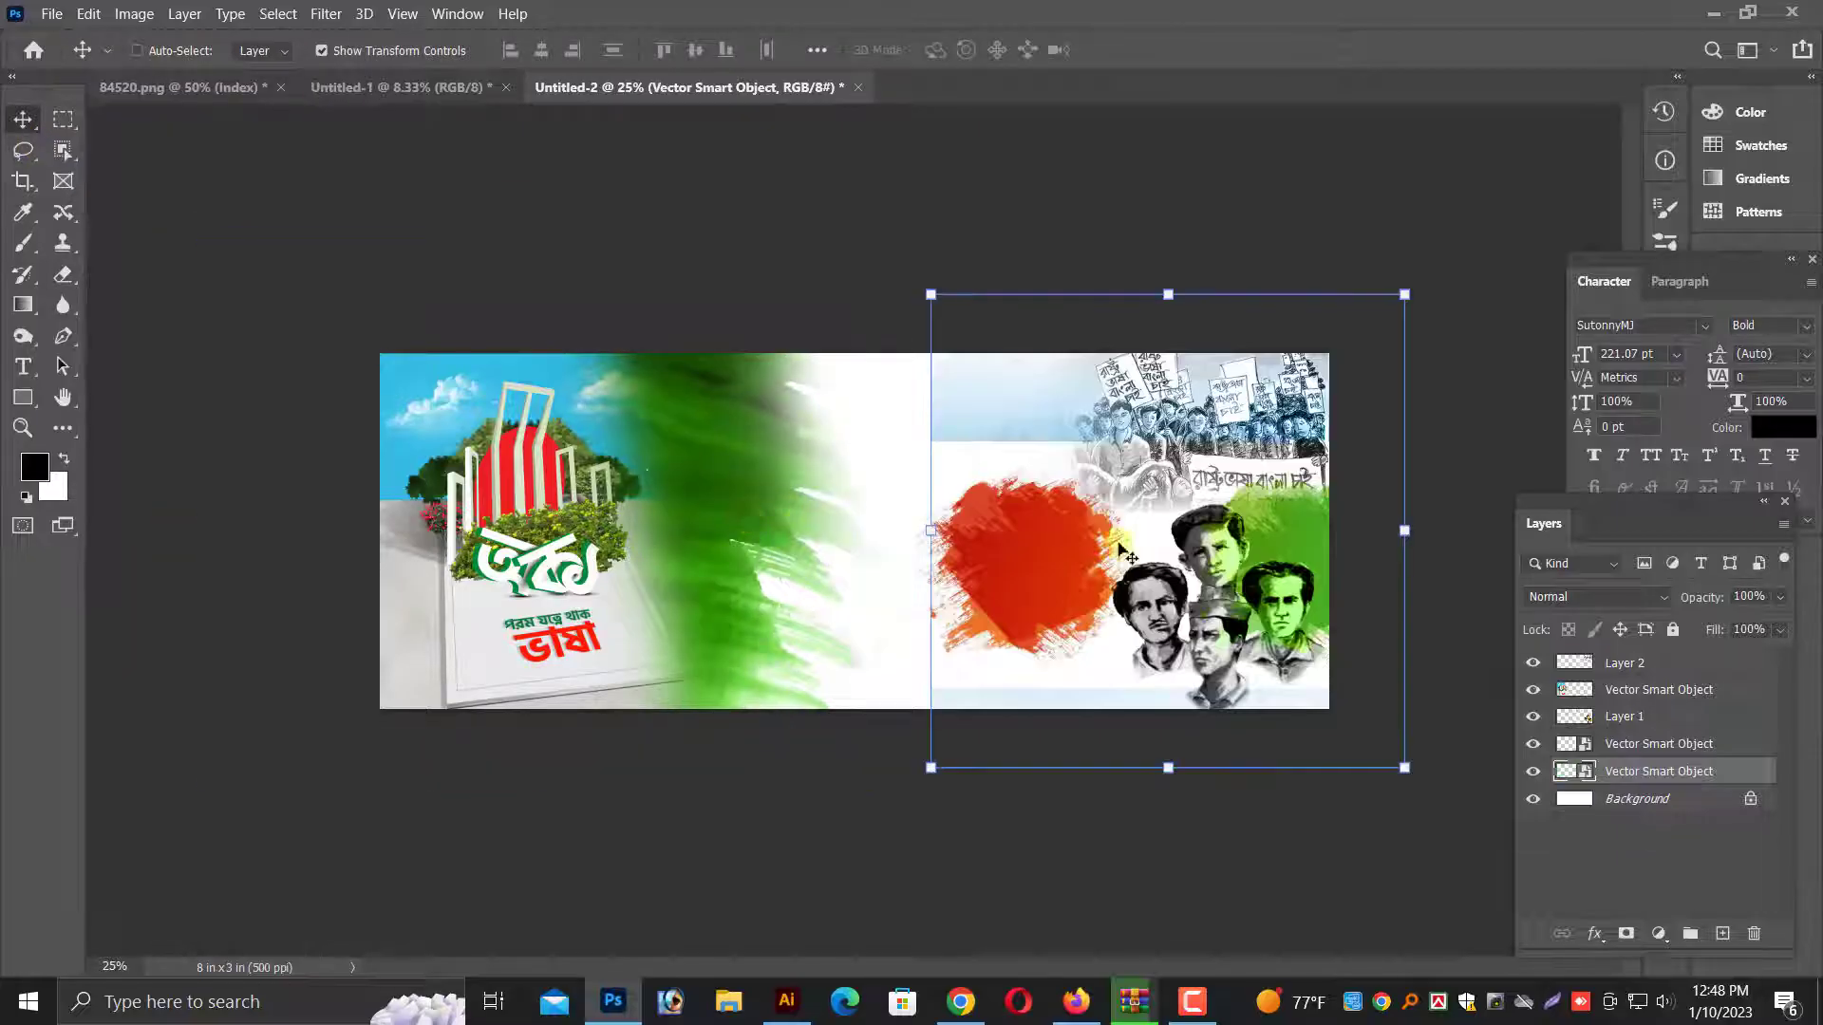
Move the red and green splash artwork so its red splash sits behind the monument's faded edge, and scale it to 32%
{"action": "mouse_move", "coordinate": [1025, 585]}
{"action": "left_mouse_down"}
{"action": "mouse_move", "coordinate": [437, 472]}
{"action": "mouse_move", "coordinate": [422, 418]}
{"action": "mouse_move", "coordinate": [399, 427]}
{"action": "mouse_move", "coordinate": [645, 465]}
{"action": "mouse_move", "coordinate": [639, 447]}
{"action": "mouse_move", "coordinate": [643, 484]}
{"action": "left_mouse_up"}
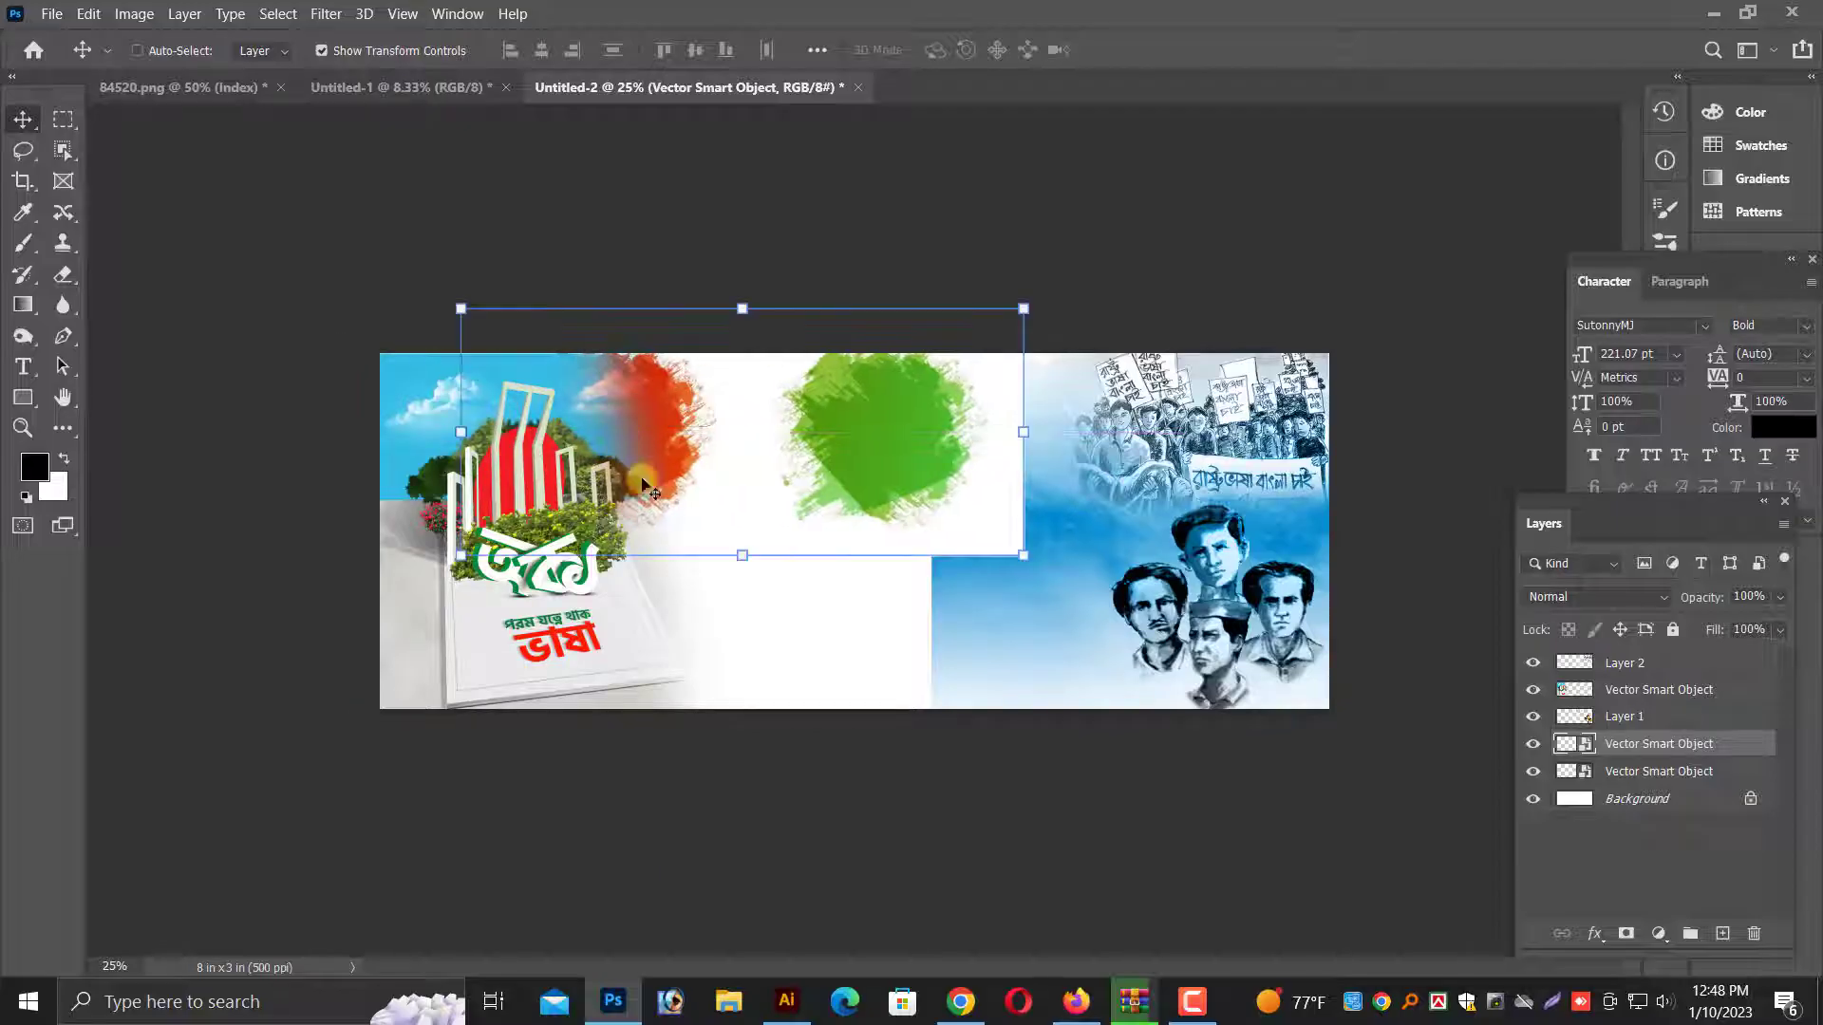
{"action": "key", "text": "ctrl+plus"}
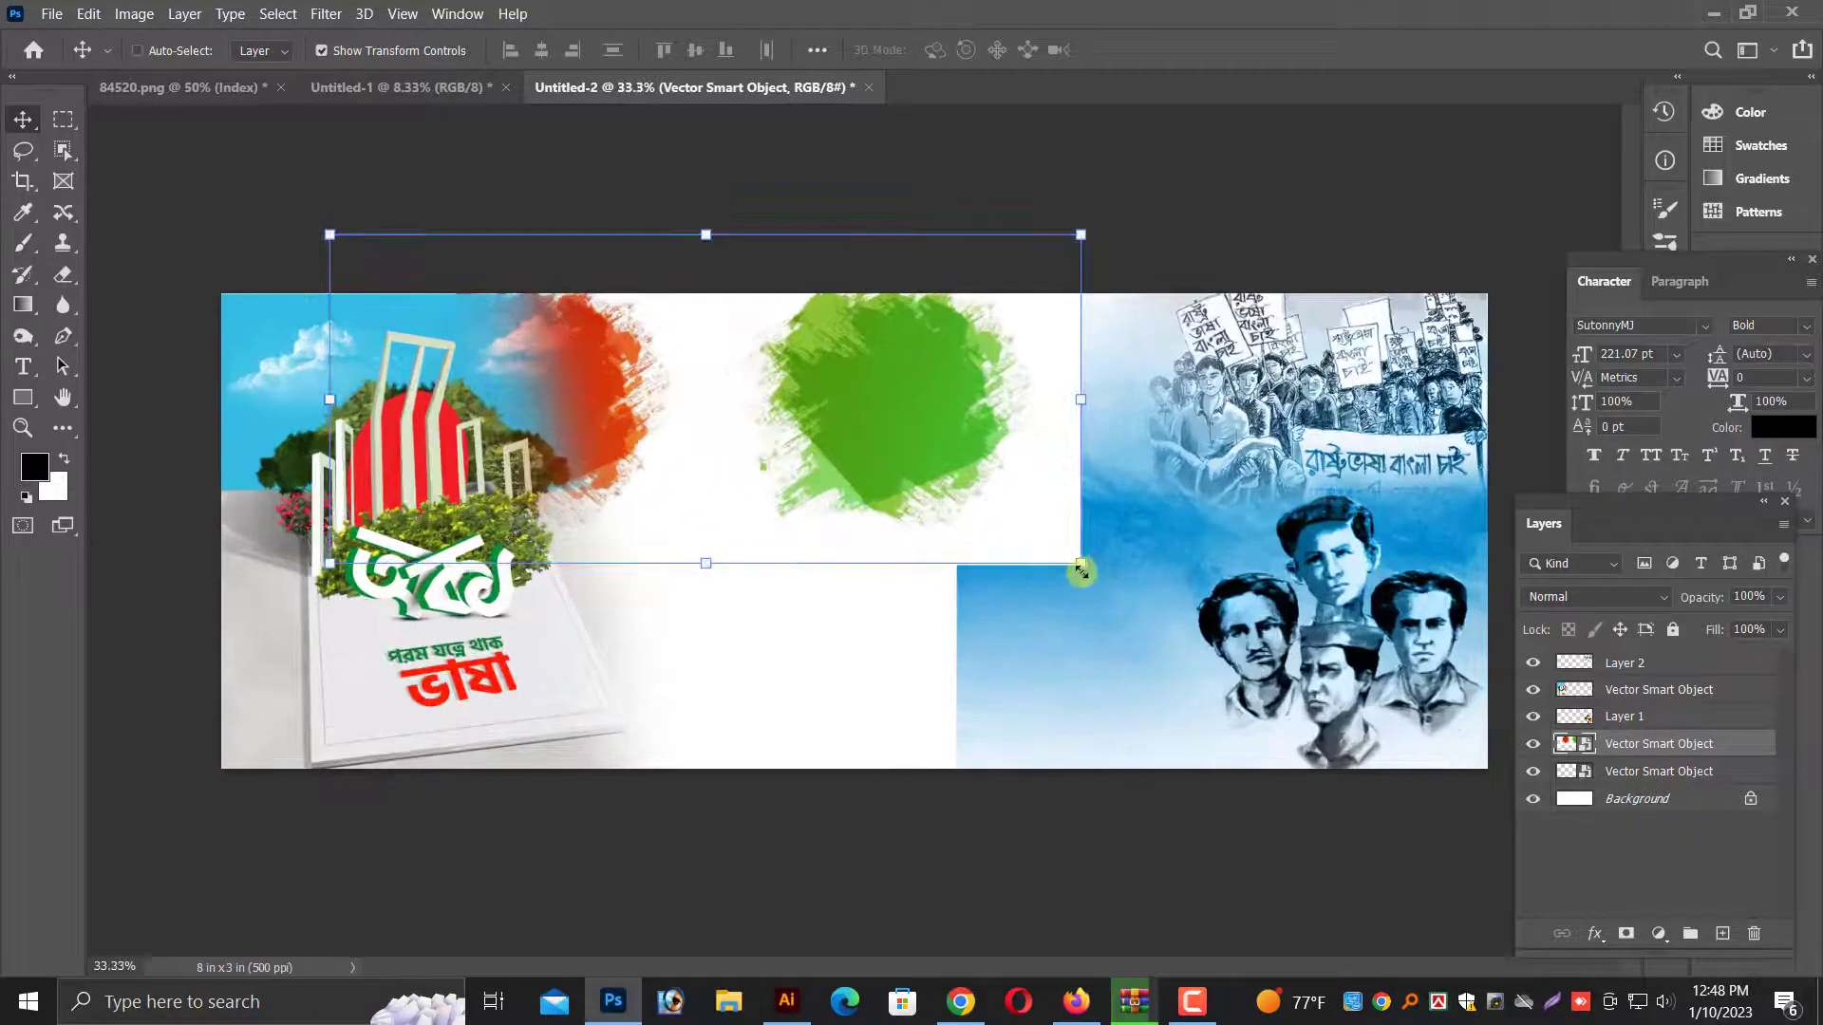
{"action": "left_click_drag", "start_coordinate": [1081, 571], "coordinate": [1302, 672]}
{"action": "left_click_drag", "start_coordinate": [664, 507], "coordinate": [613, 487]}
{"action": "key", "text": "Return"}
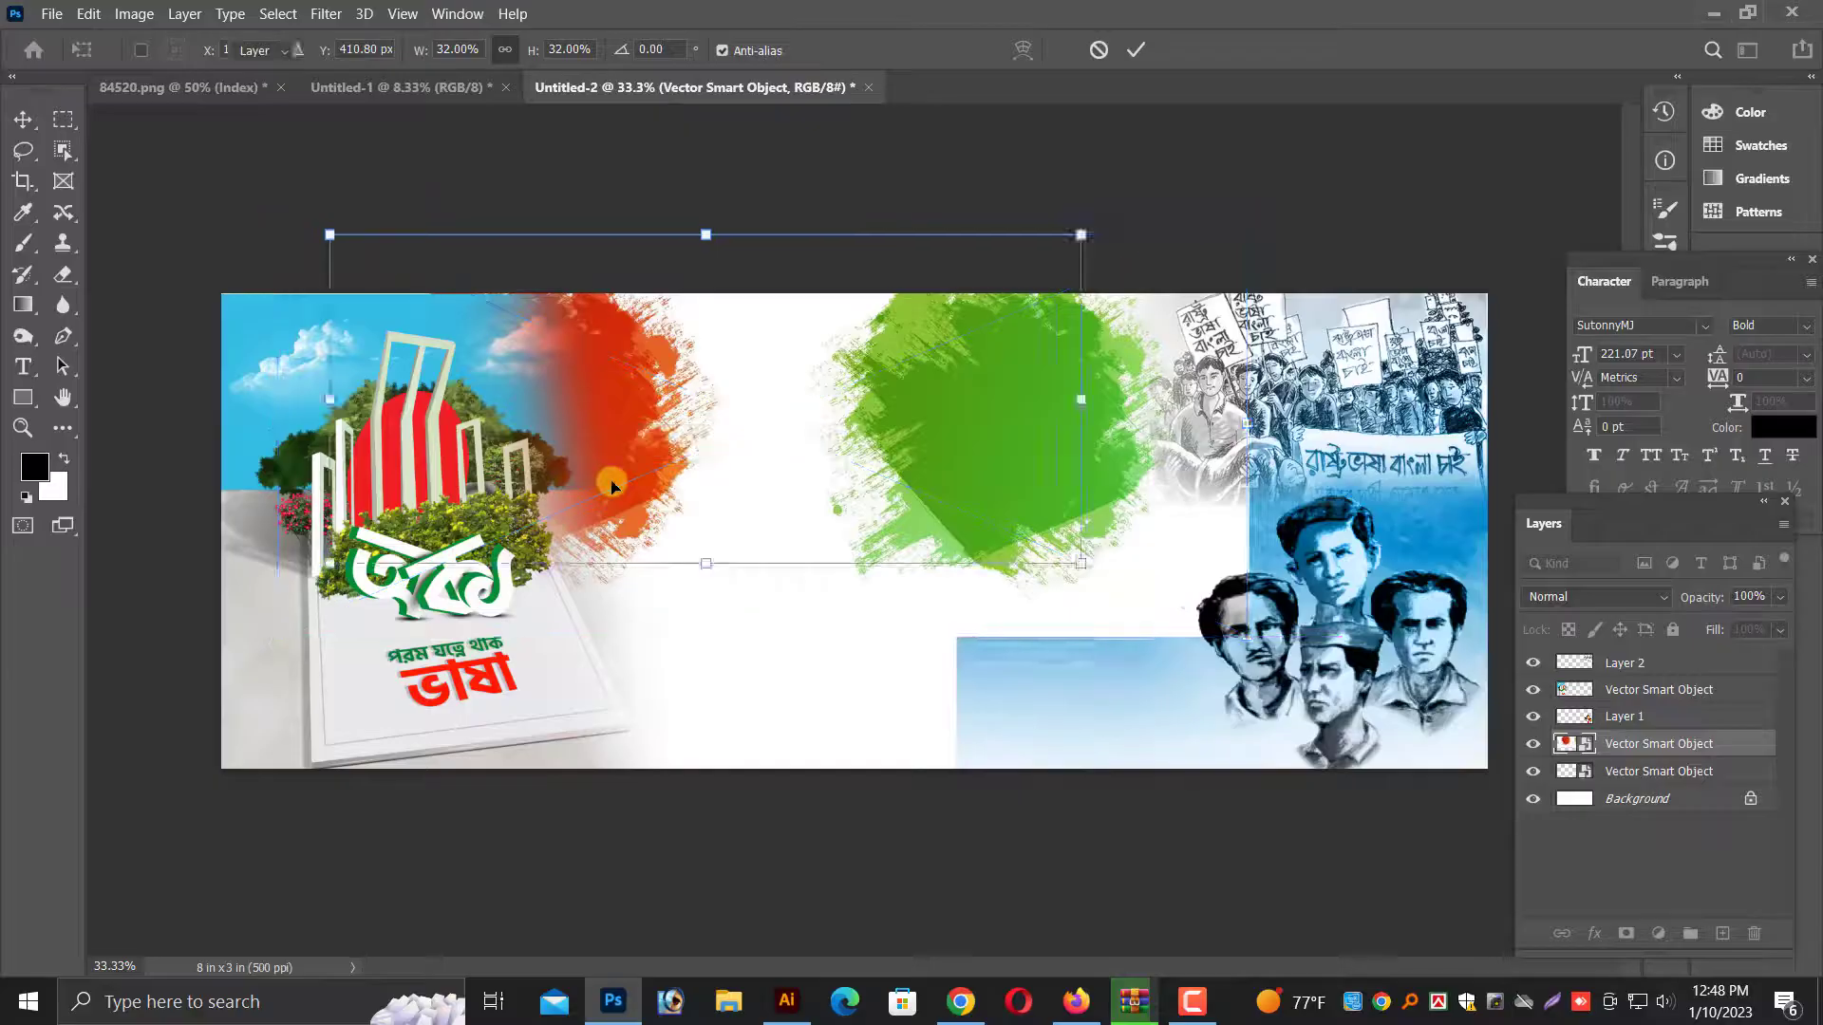
Rasterize the splash artwork and erase its green splash and white backing over the blue area
{"action": "left_click", "coordinate": [63, 274]}
{"action": "left_click", "coordinate": [931, 481]}
{"action": "left_click", "coordinate": [927, 407]}
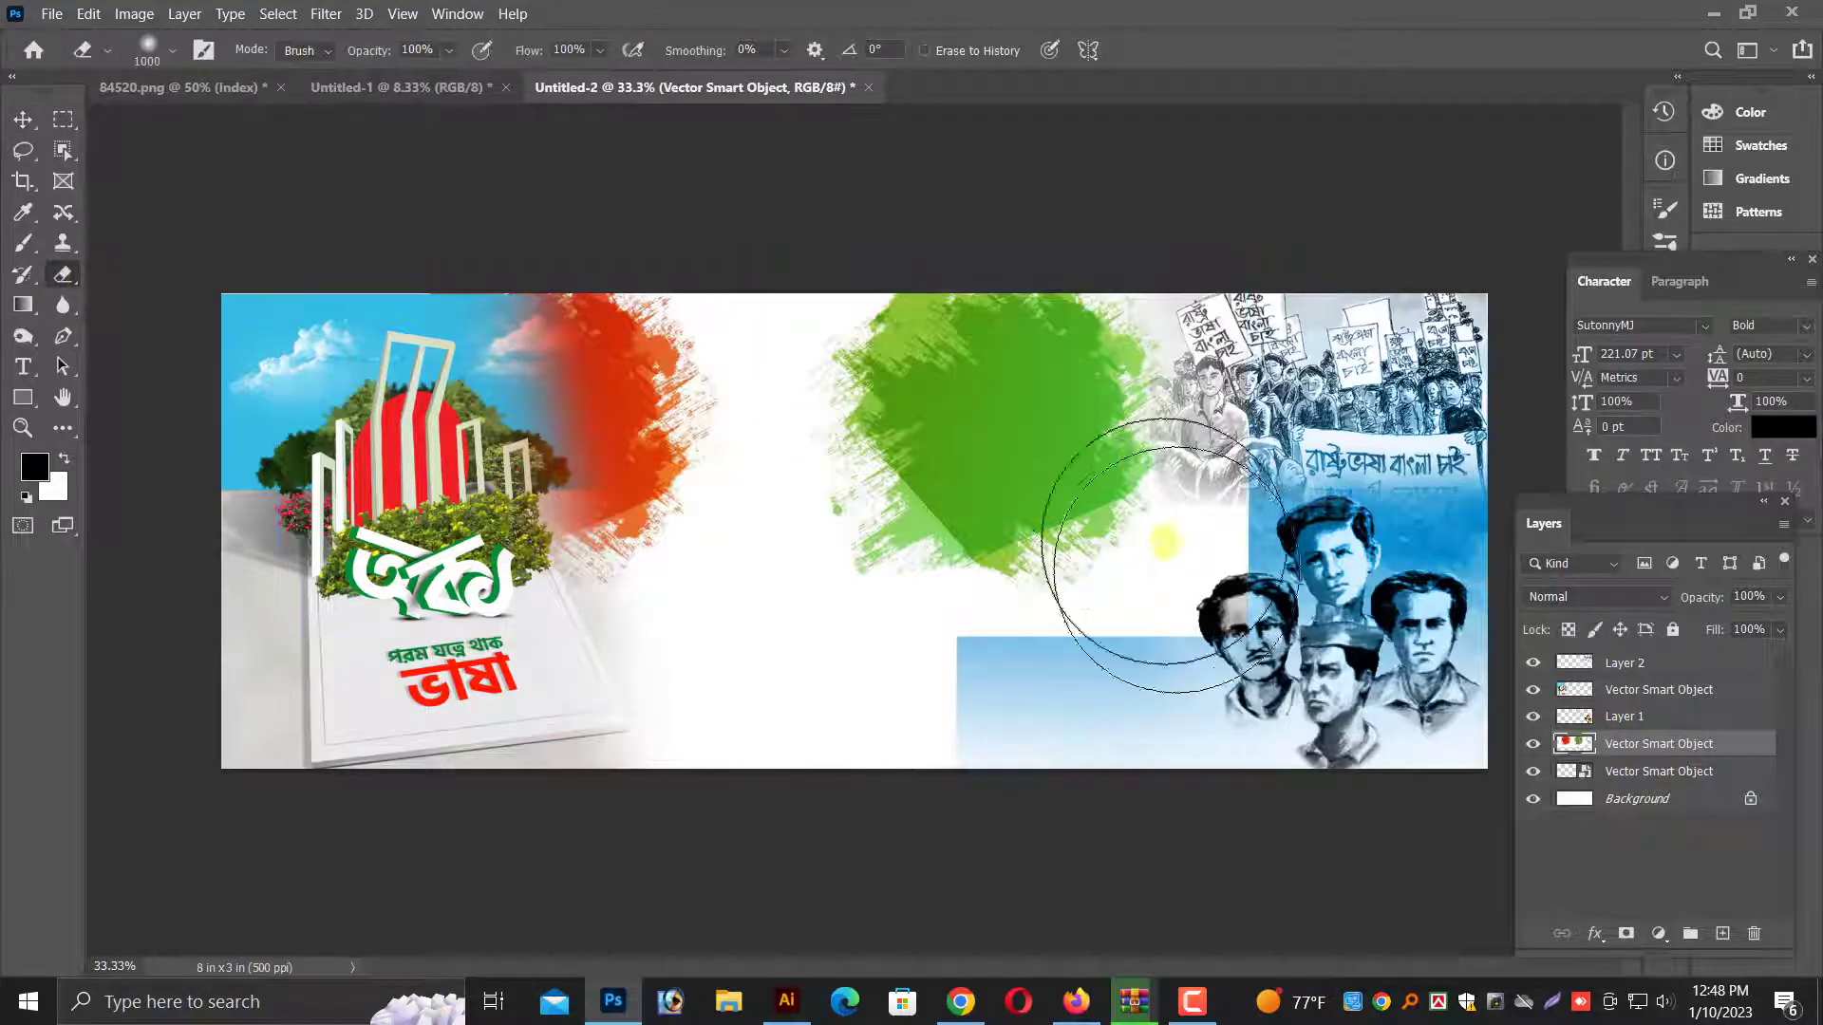
{"action": "mouse_move", "coordinate": [1165, 543]}
{"action": "left_mouse_down"}
{"action": "mouse_move", "coordinate": [895, 357]}
{"action": "mouse_move", "coordinate": [1188, 521]}
{"action": "mouse_move", "coordinate": [954, 634]}
{"action": "left_mouse_up"}
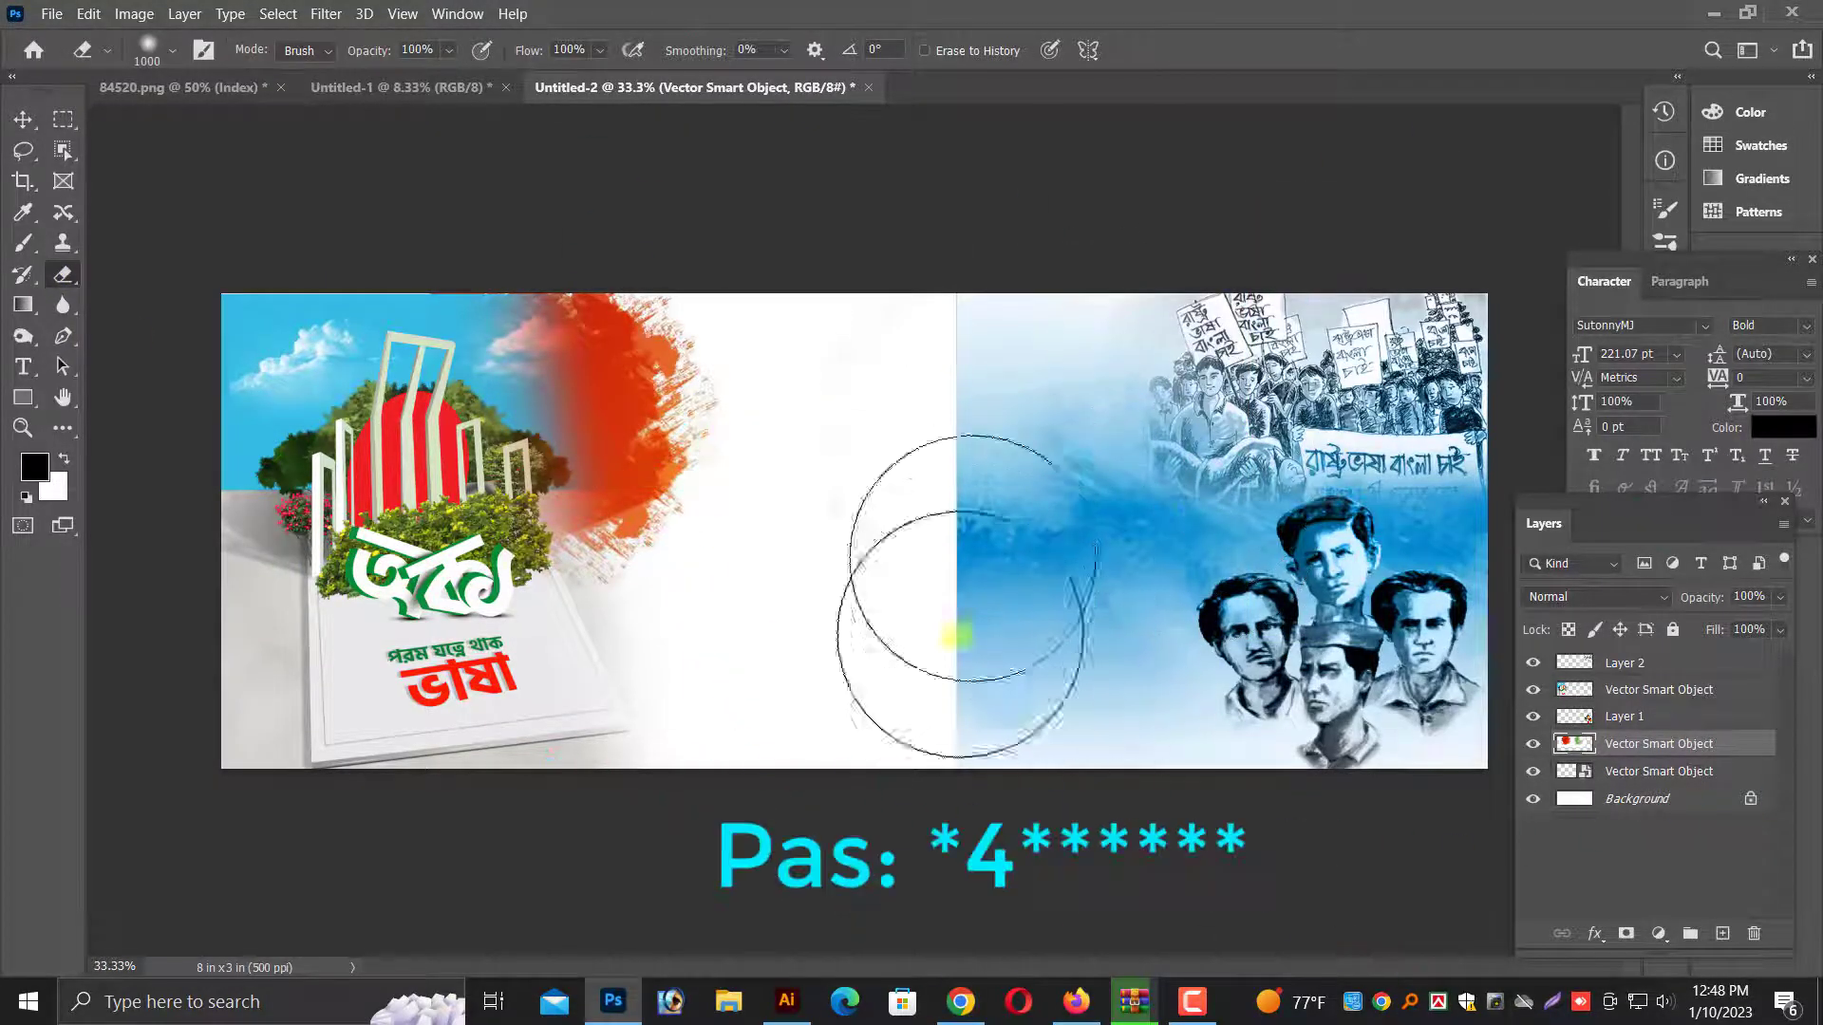
Shift the red splash slightly closer to the monument and enlarge the monument artwork very slightly
{"action": "left_click", "coordinate": [26, 117]}
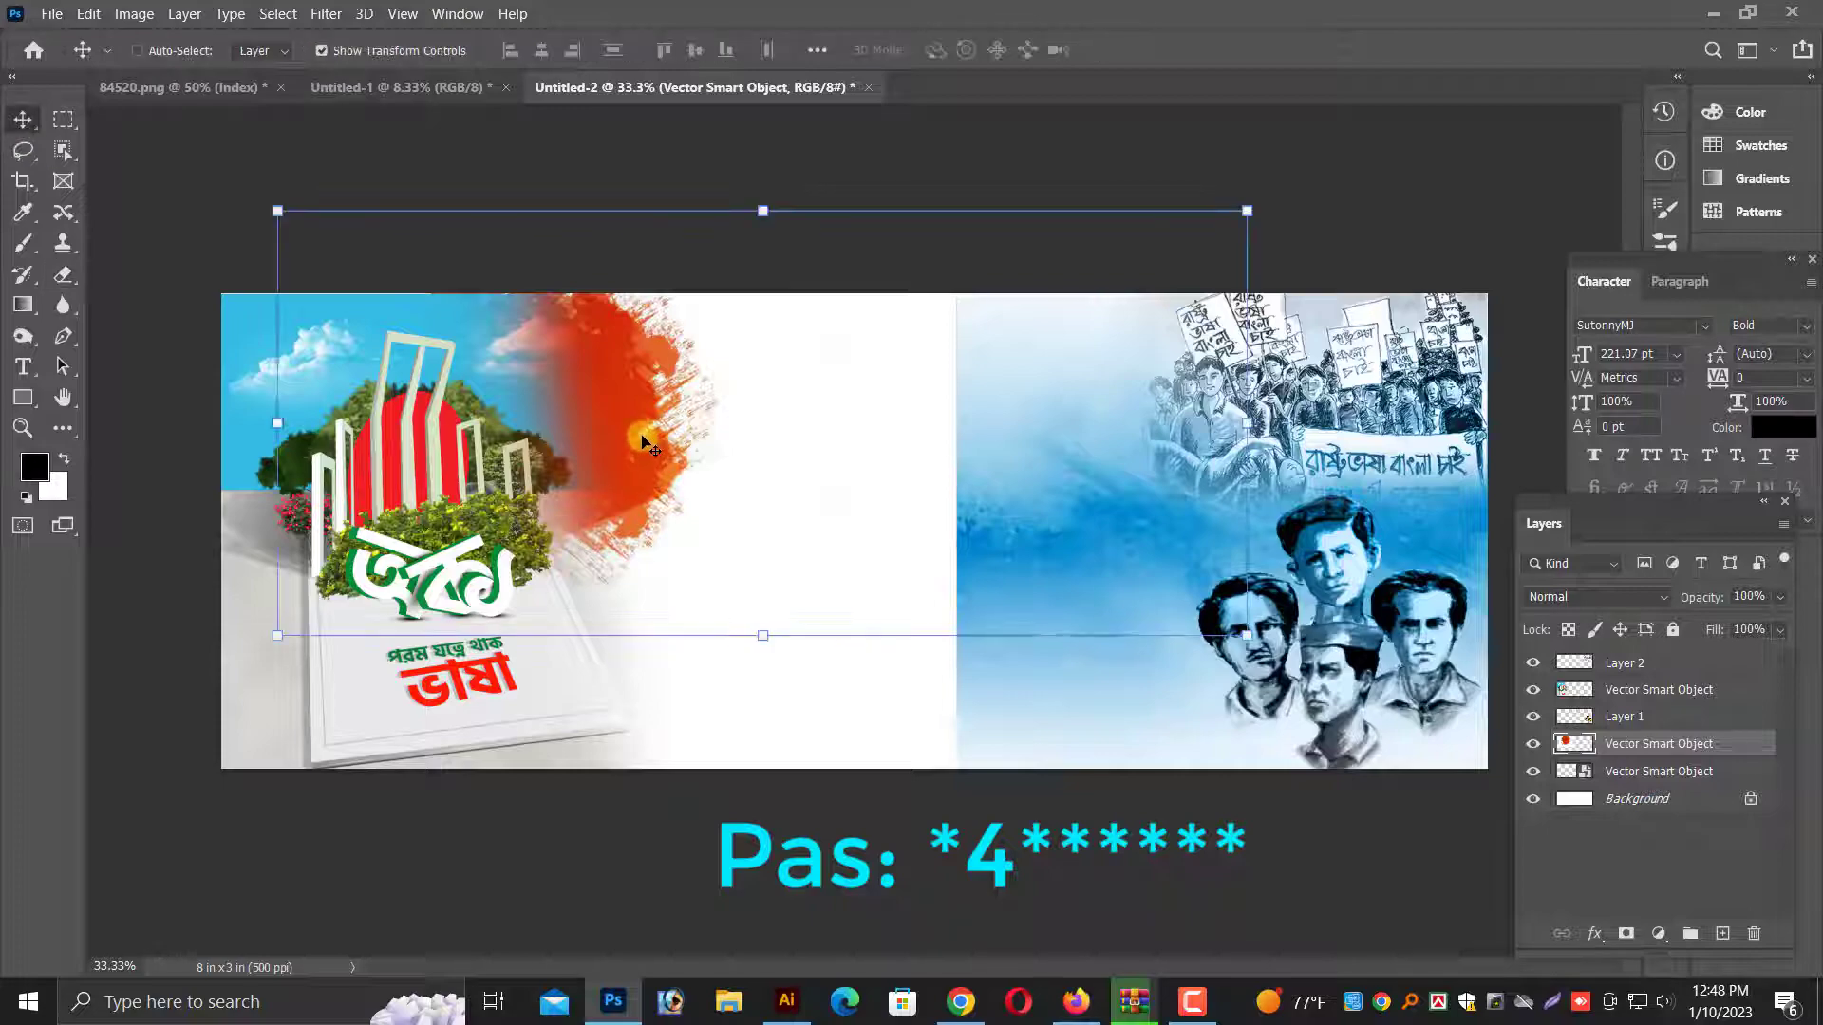
{"action": "left_click_drag", "start_coordinate": [643, 379], "coordinate": [615, 420]}
{"action": "left_click", "coordinate": [1659, 689]}
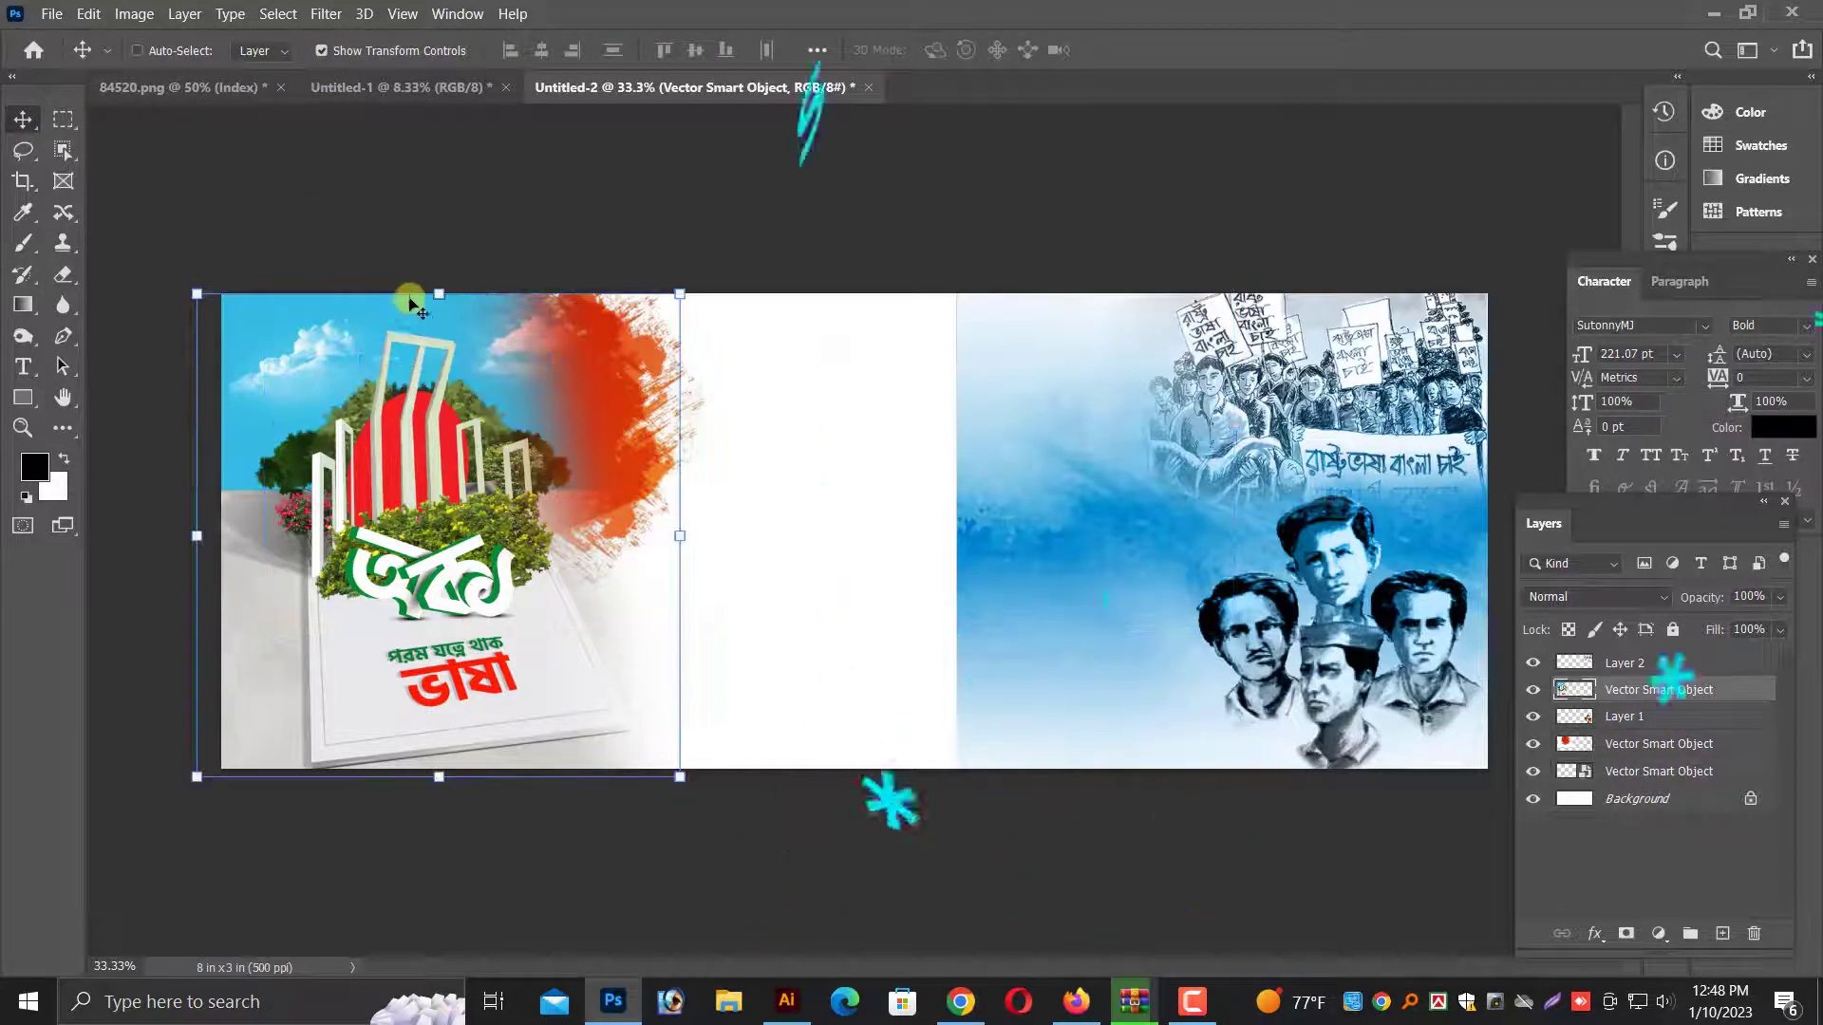
{"action": "left_click_drag", "start_coordinate": [414, 285], "coordinate": [414, 284]}
{"action": "key", "text": "Return"}
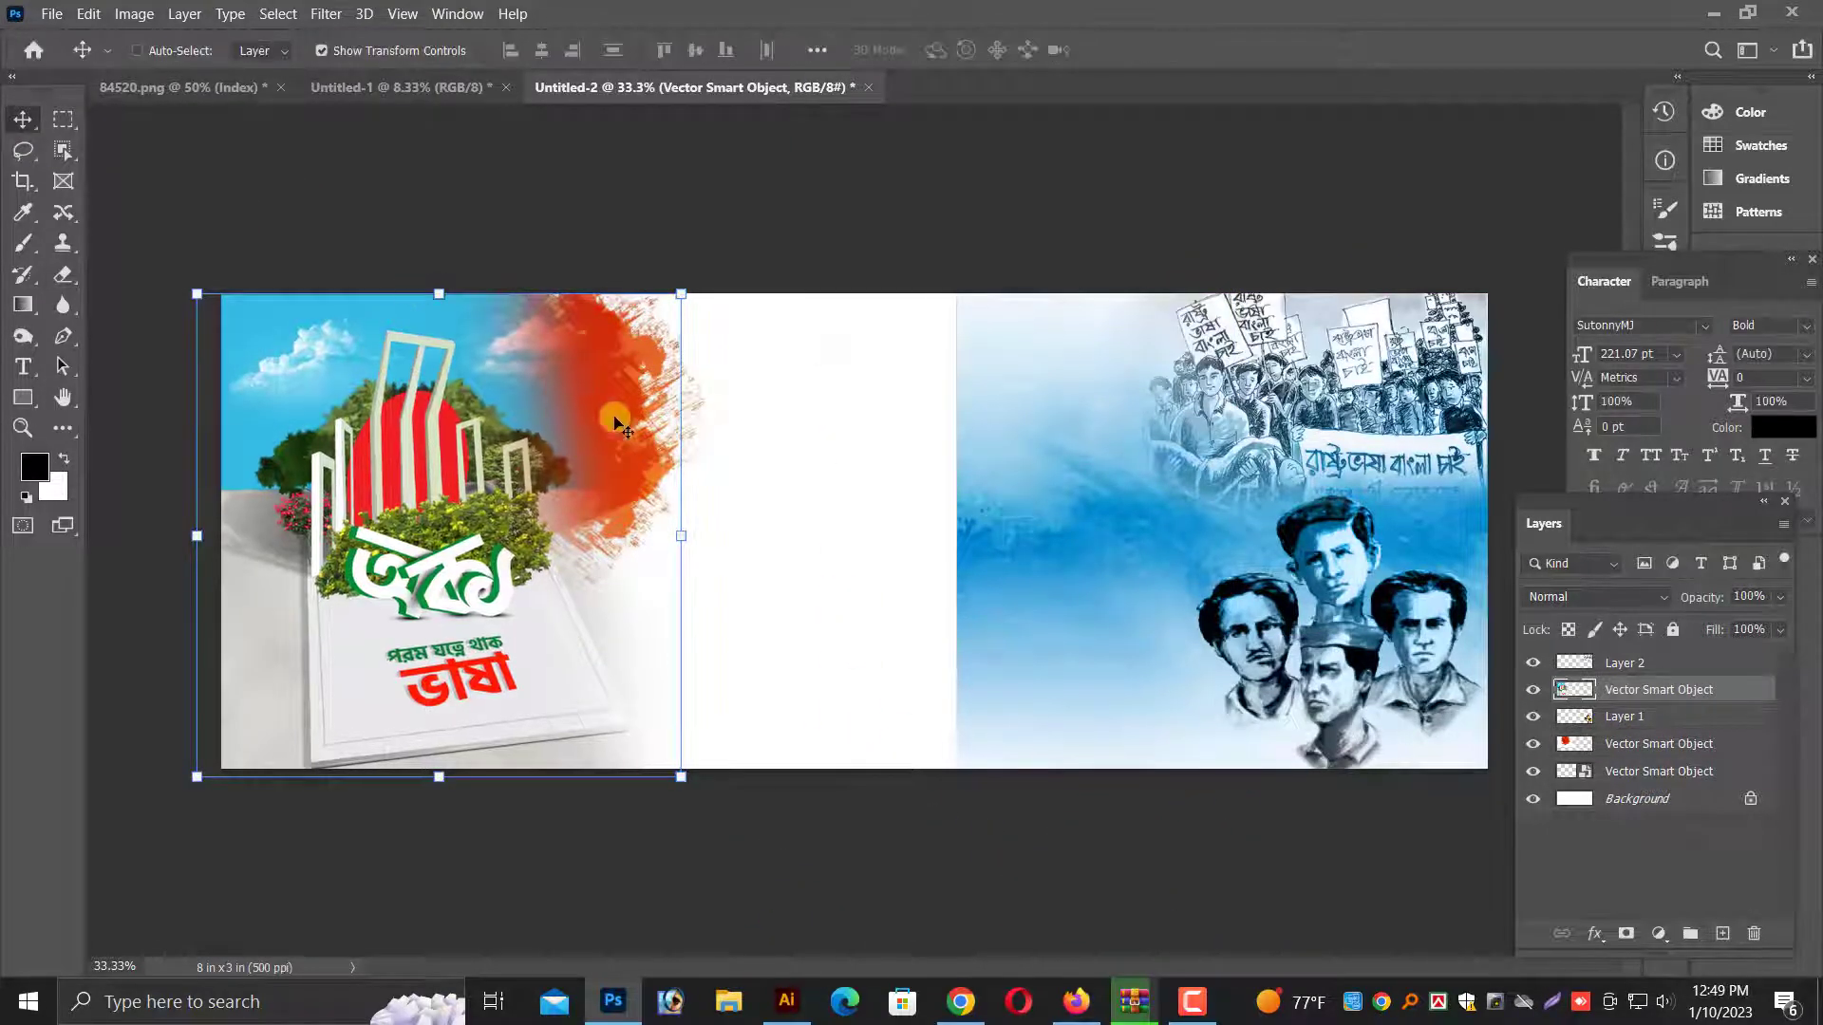
Duplicate the red splash and place the copy below the original along the monument's faded edge
{"action": "right_click", "coordinate": [643, 427]}
{"action": "left_click", "coordinate": [683, 432]}
{"action": "left_click_drag", "start_coordinate": [681, 435], "coordinate": [659, 598]}
Erase the upper part of the lower red splash copy with a soft size-1000 eraser so it blends into the original
{"action": "left_click", "coordinate": [63, 275]}
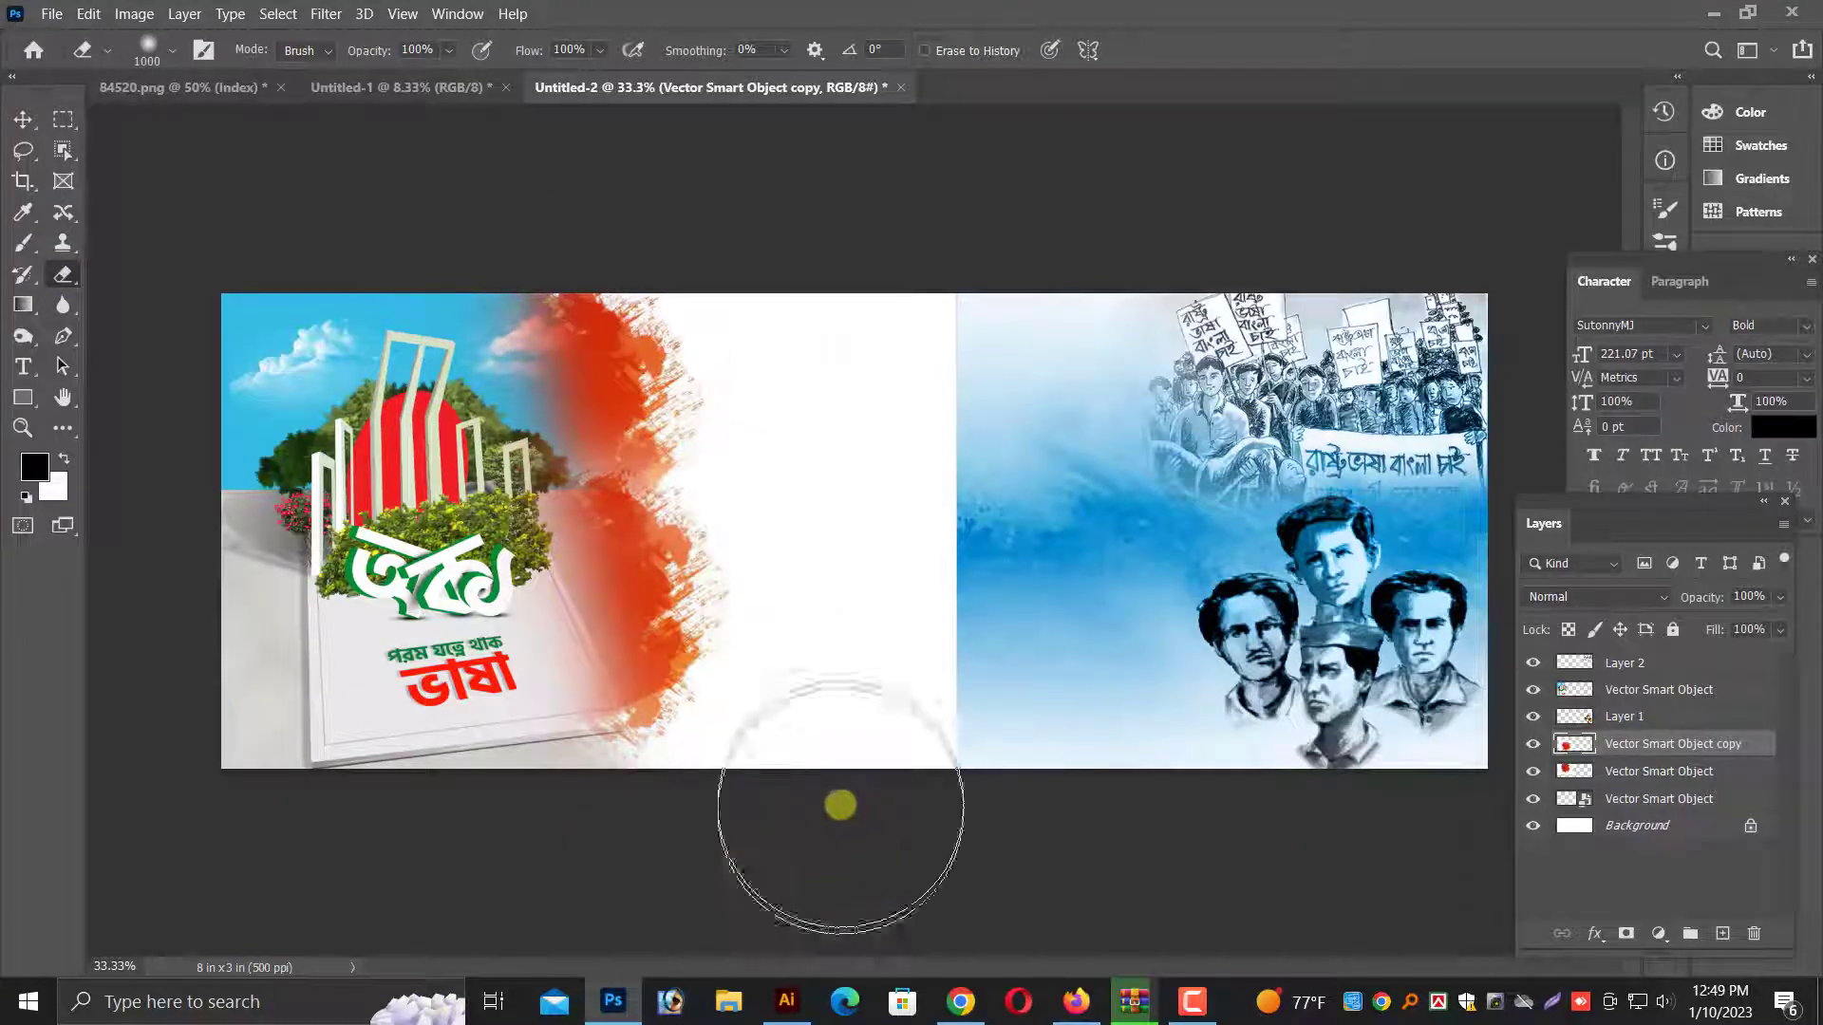
{"action": "key", "text": "ctrl+plus"}
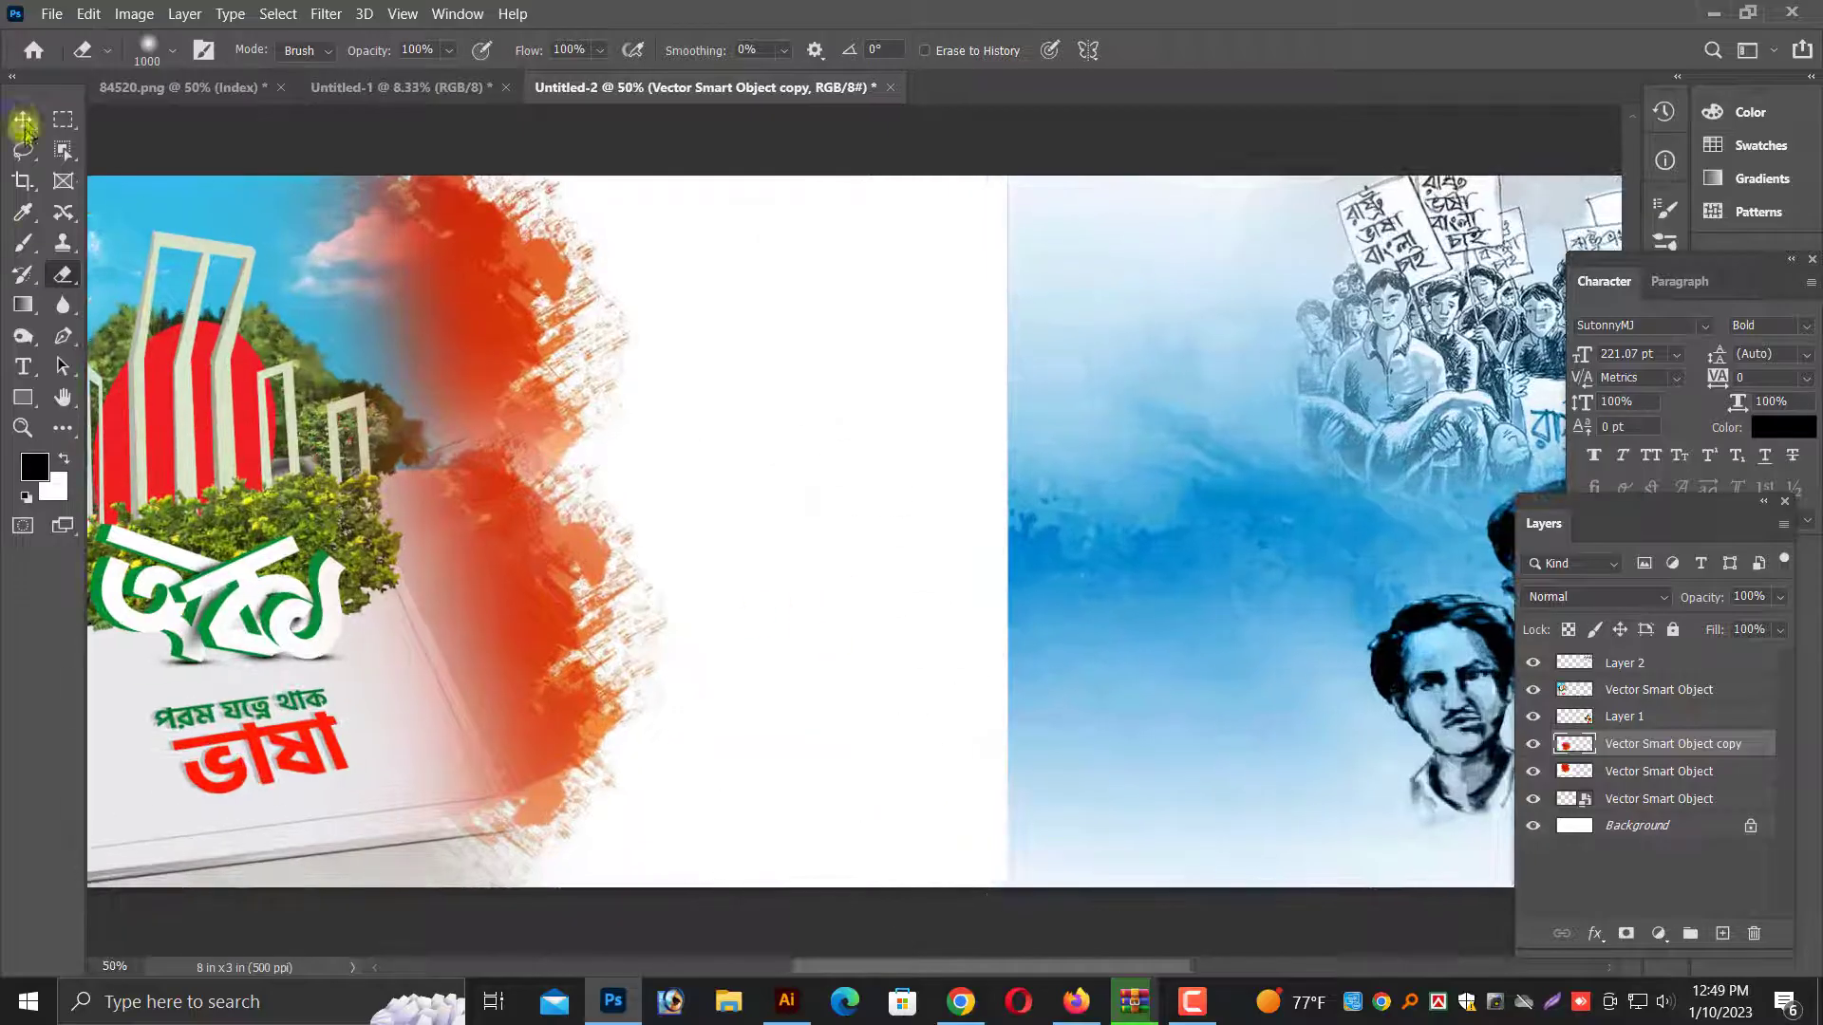
{"action": "left_click", "coordinate": [23, 119]}
{"action": "left_click", "coordinate": [519, 291], "text": "ctrl"}
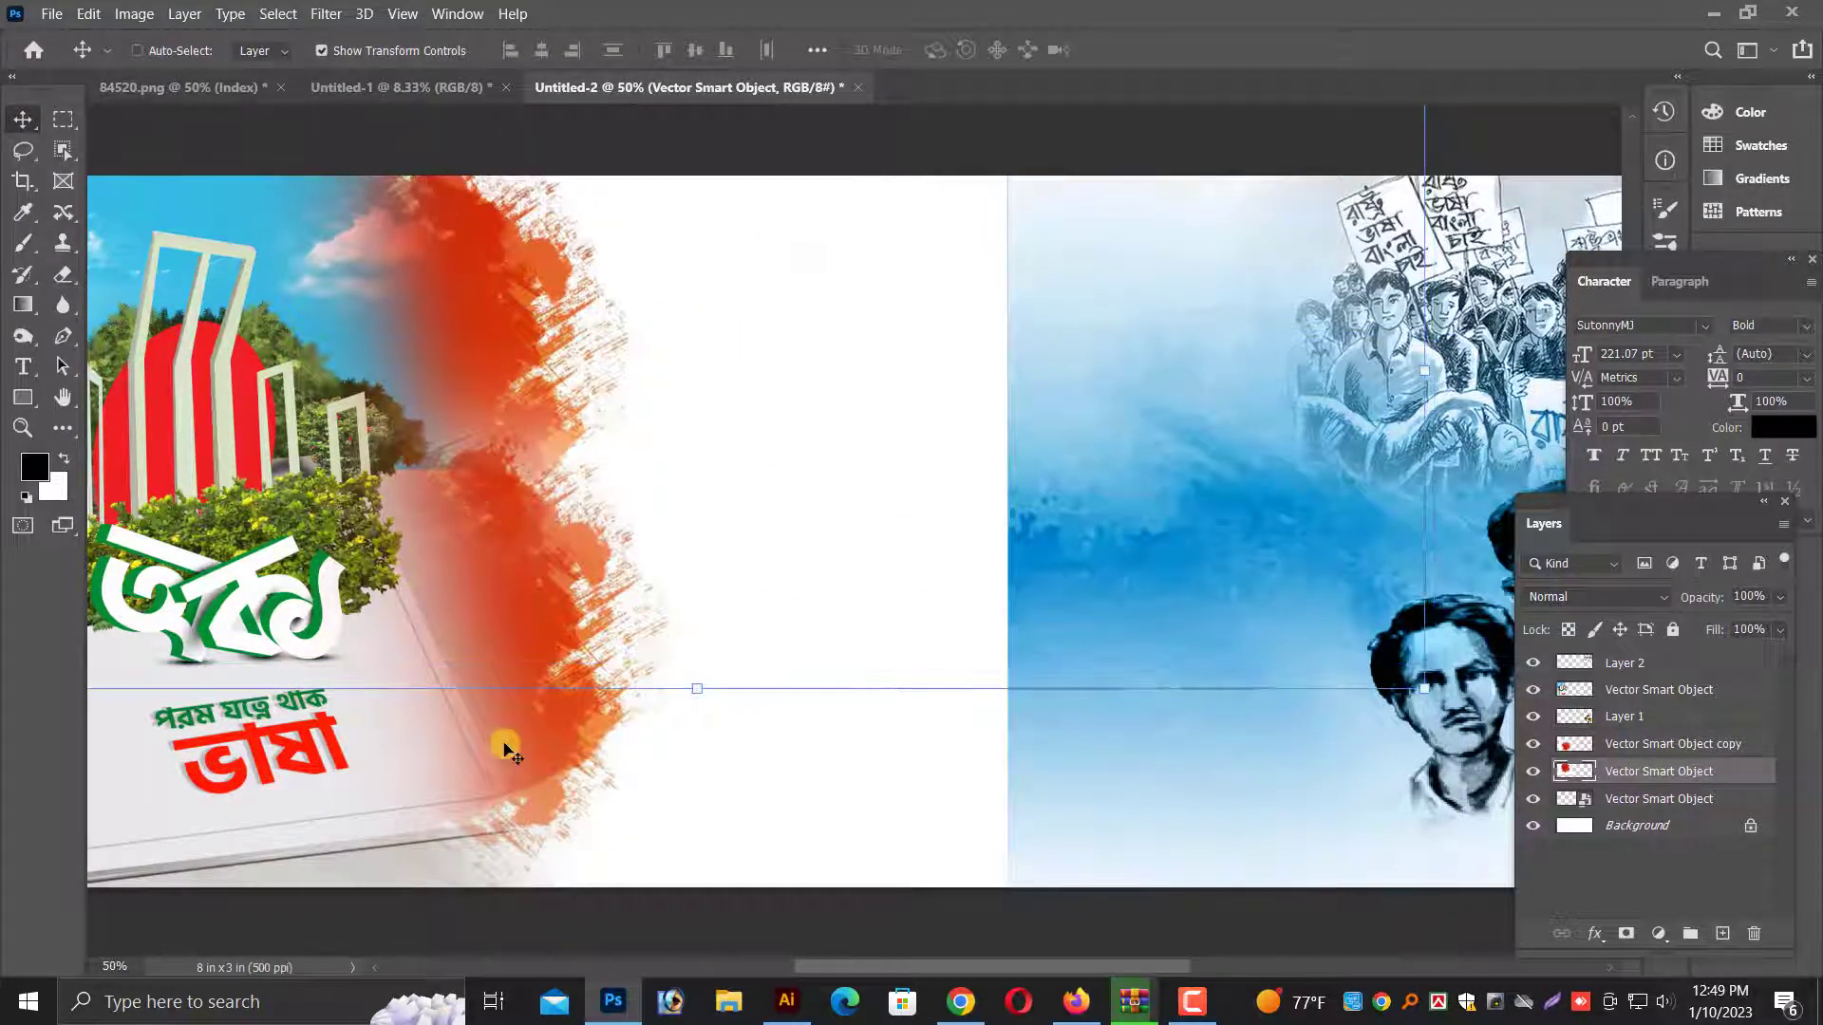
{"action": "left_click", "coordinate": [504, 756], "text": "ctrl"}
{"action": "right_click", "coordinate": [636, 702]}
{"action": "left_click", "coordinate": [636, 697]}
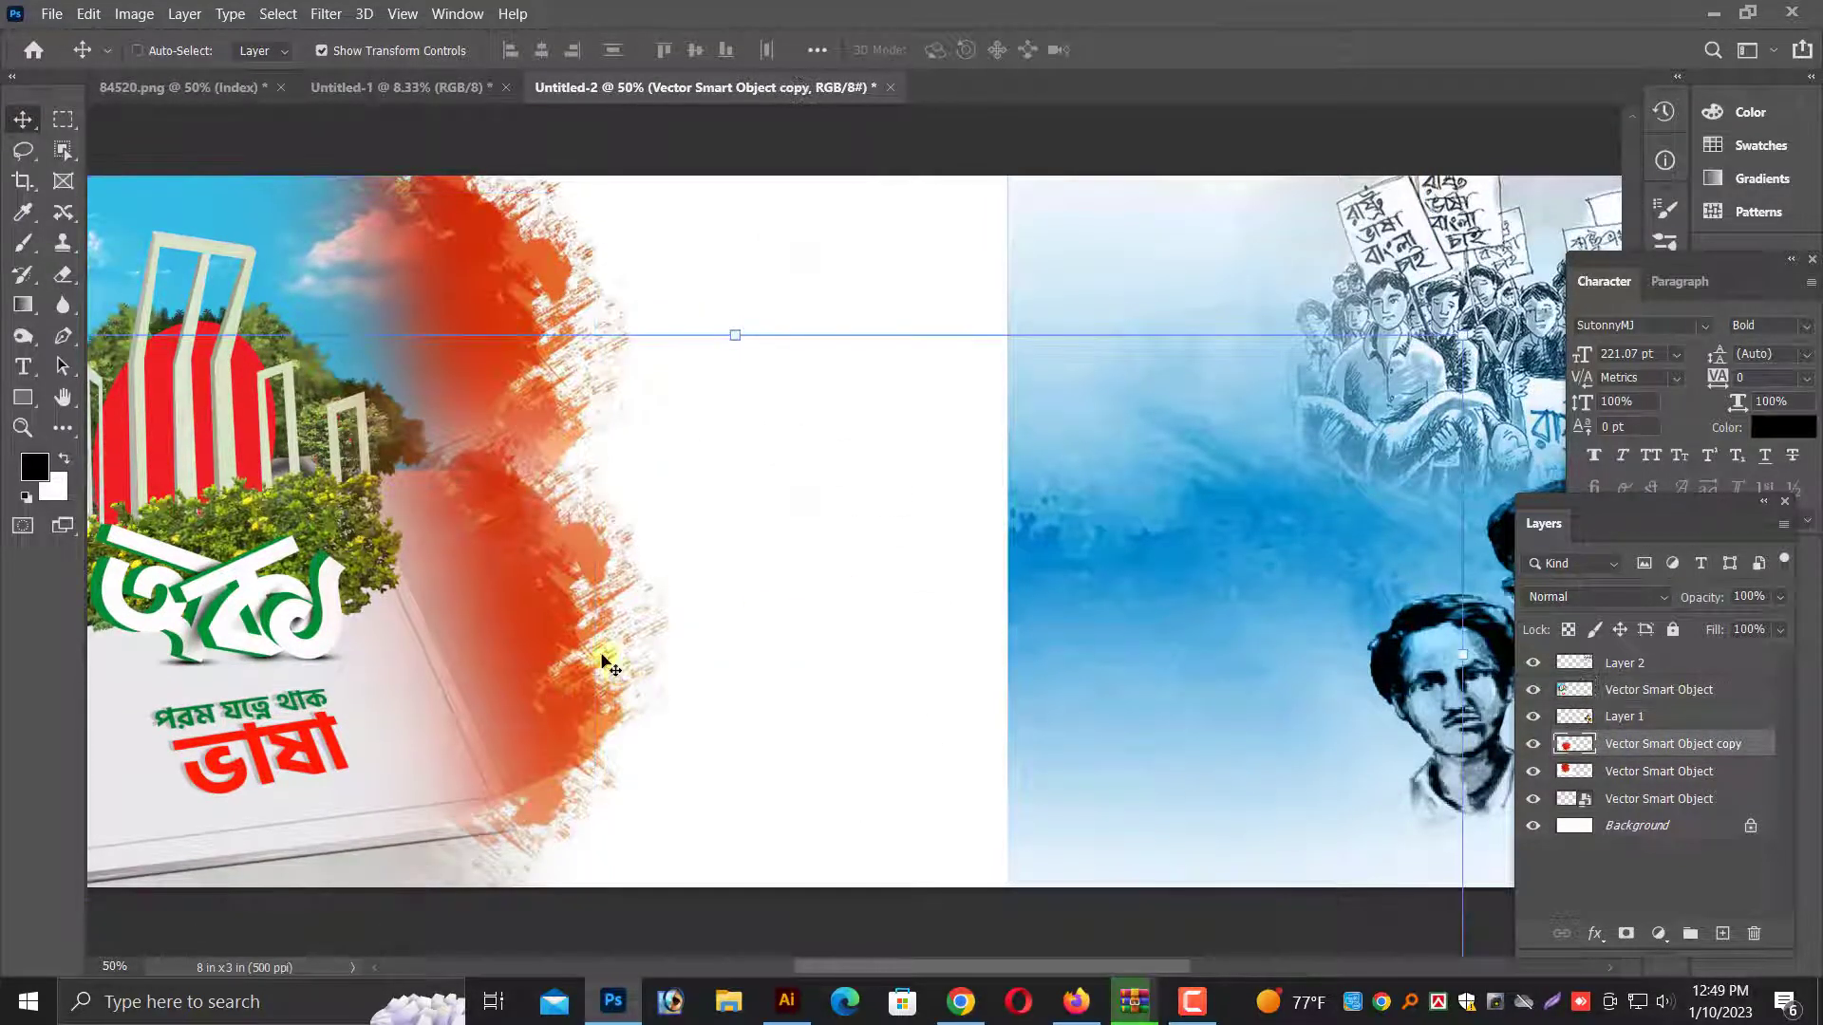
{"action": "left_click", "coordinate": [57, 277]}
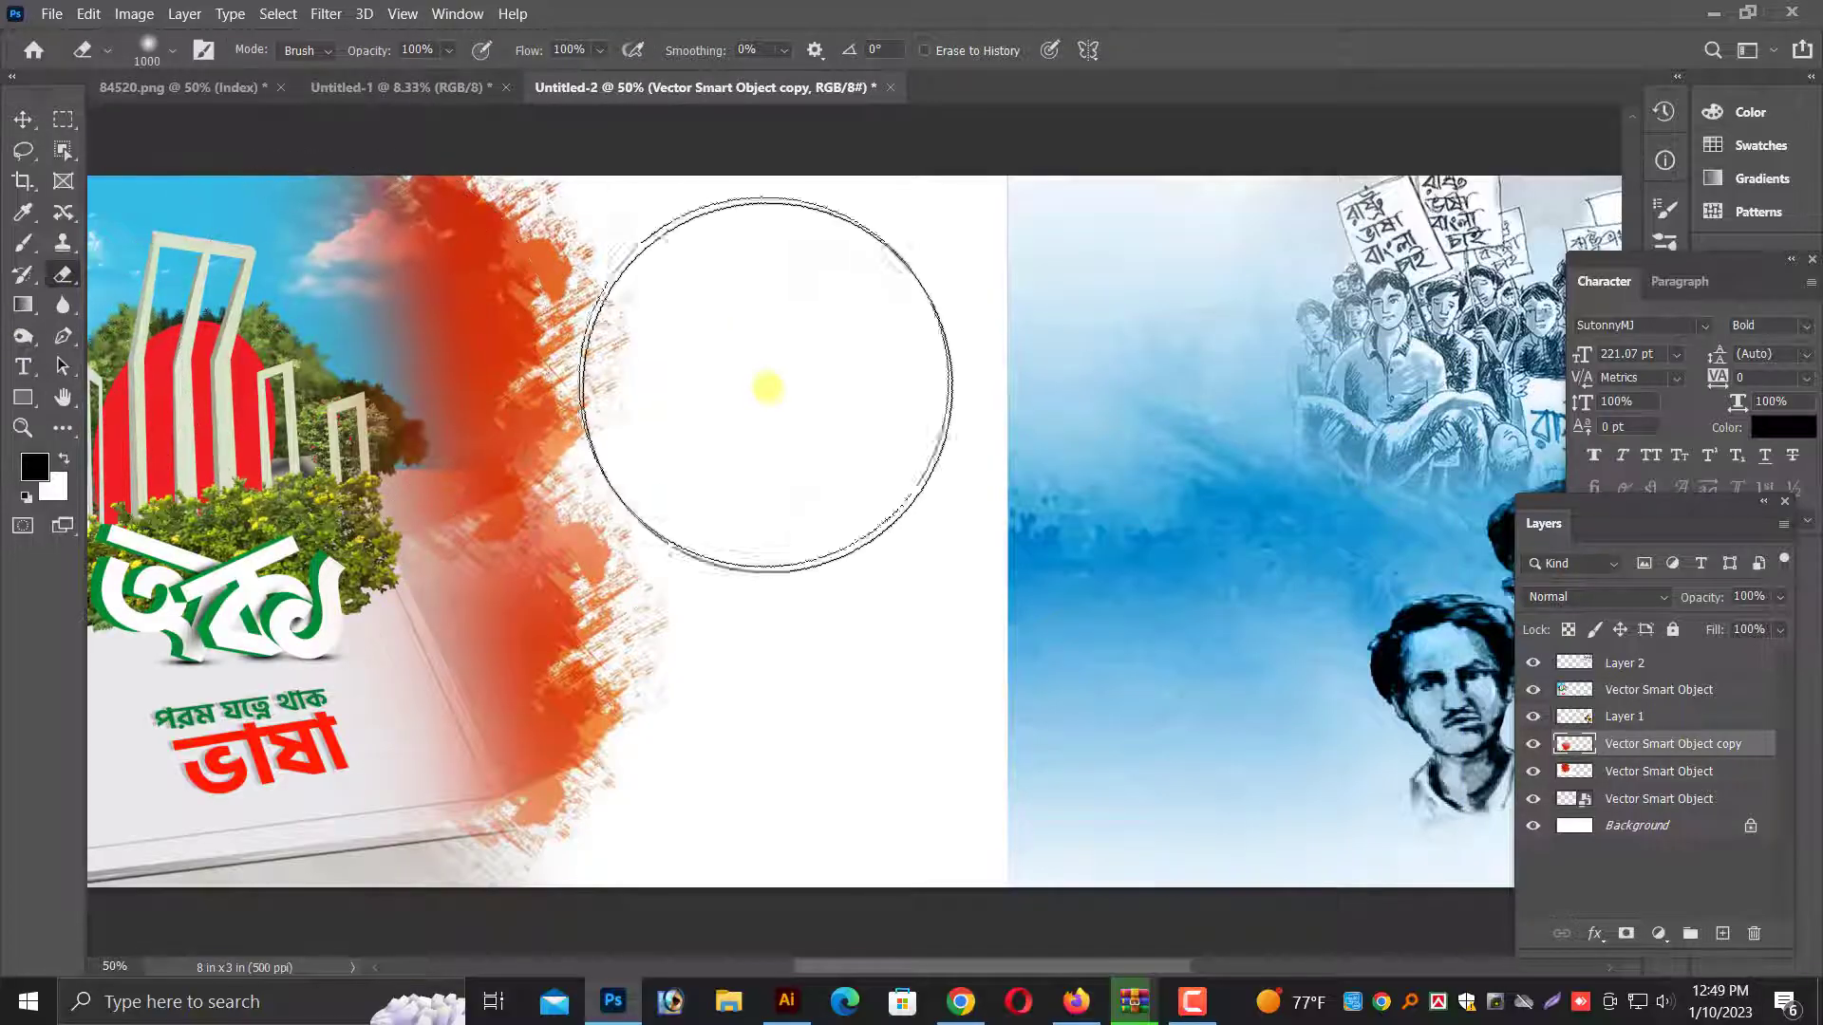
{"action": "key", "text": "ctrl+minus"}
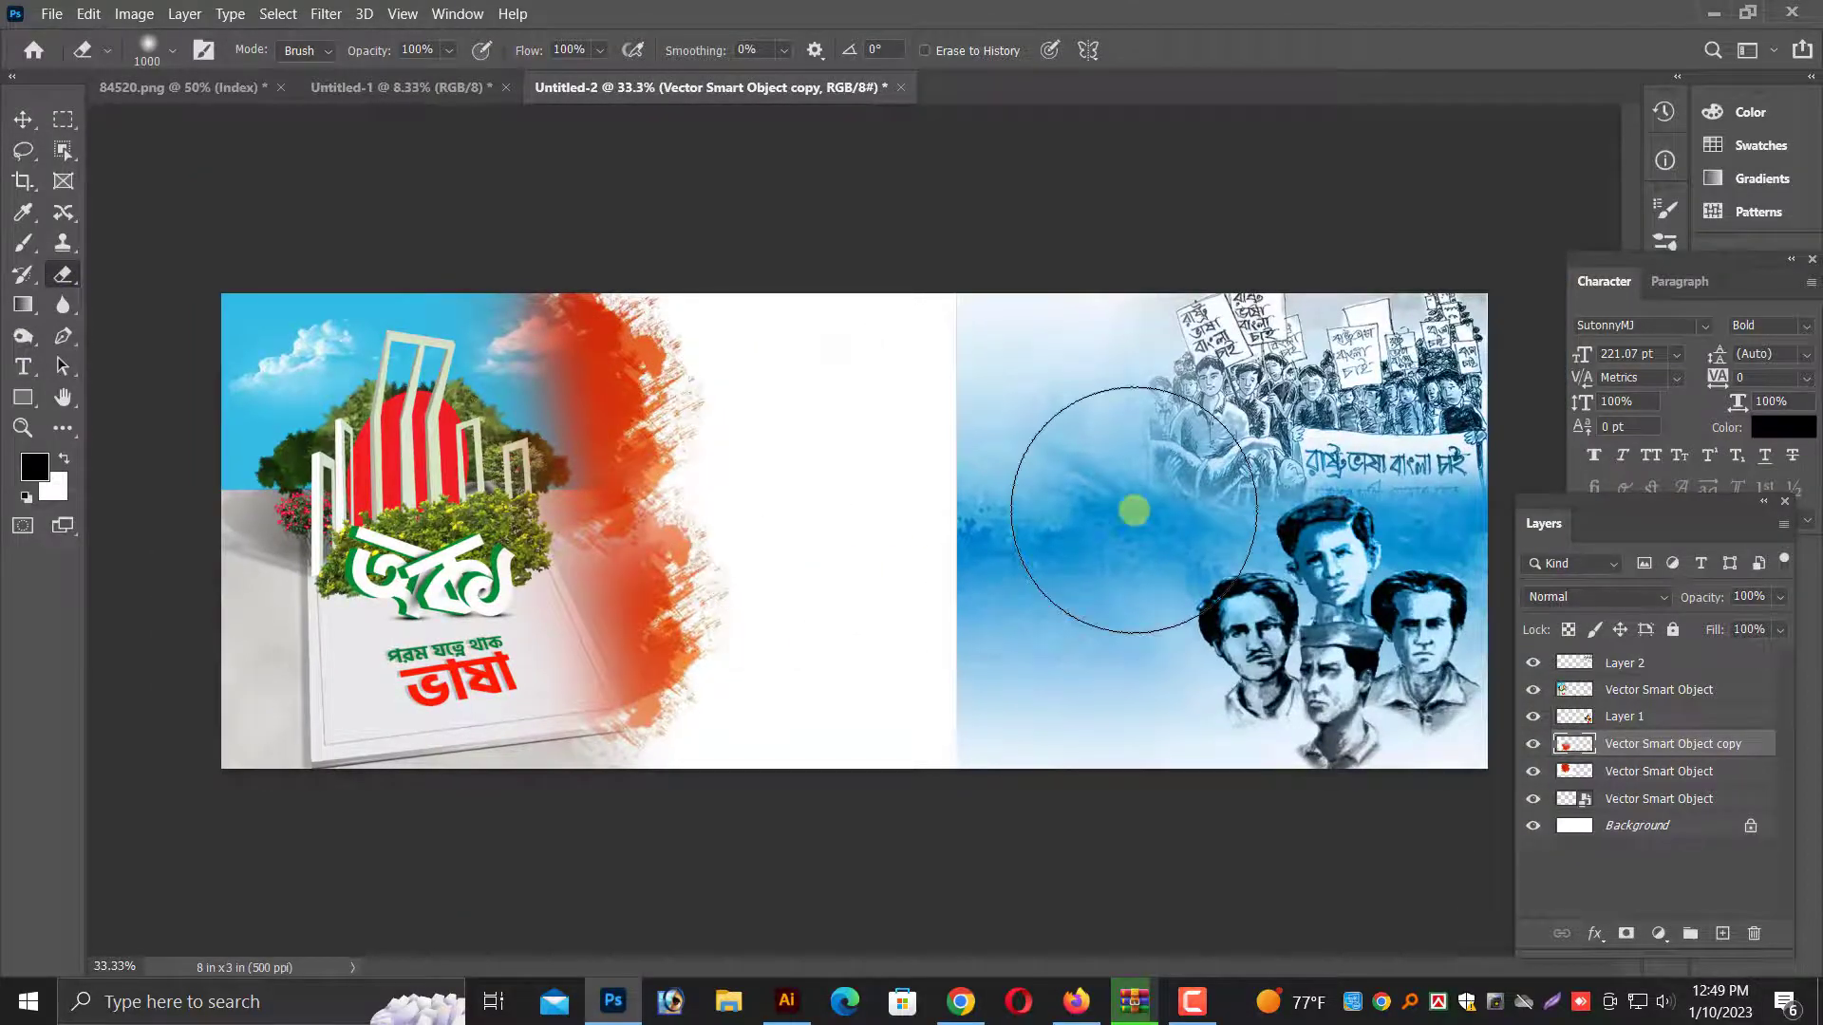
Bring the monument artwork to the top of the layer stack
{"action": "left_click", "coordinate": [23, 118]}
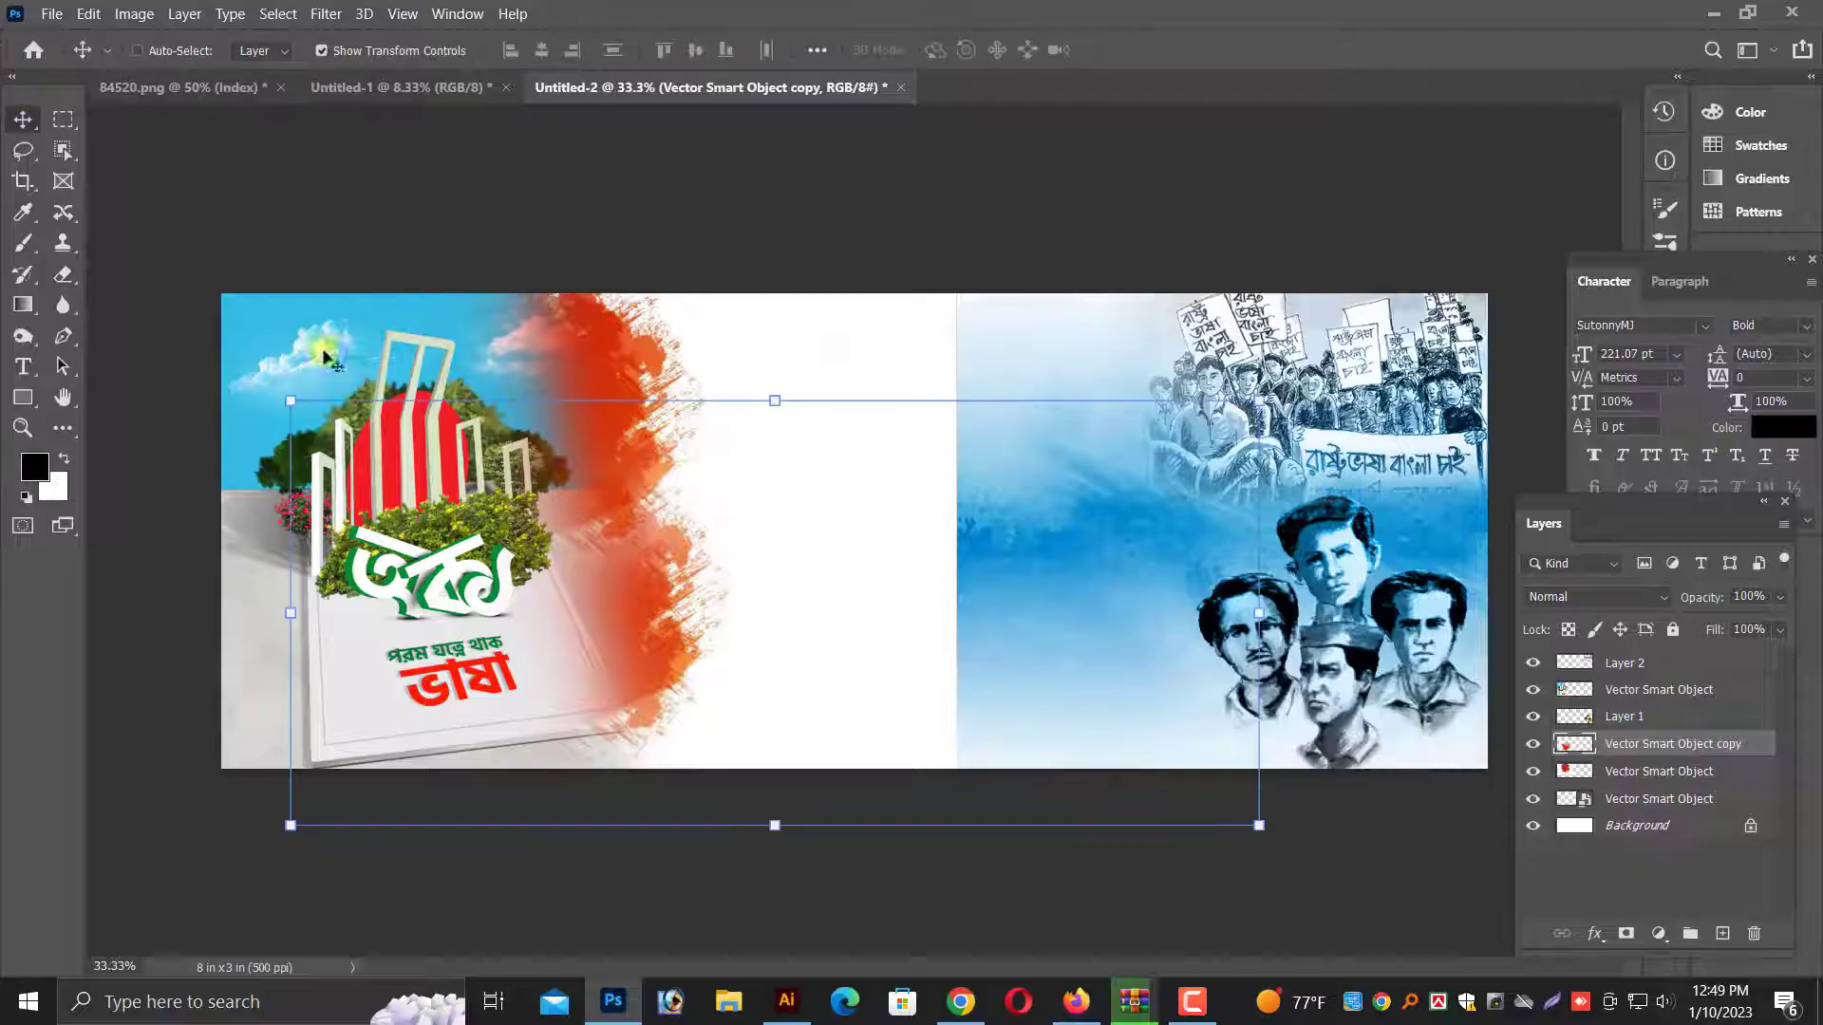
{"action": "left_click", "coordinate": [508, 665], "text": "ctrl"}
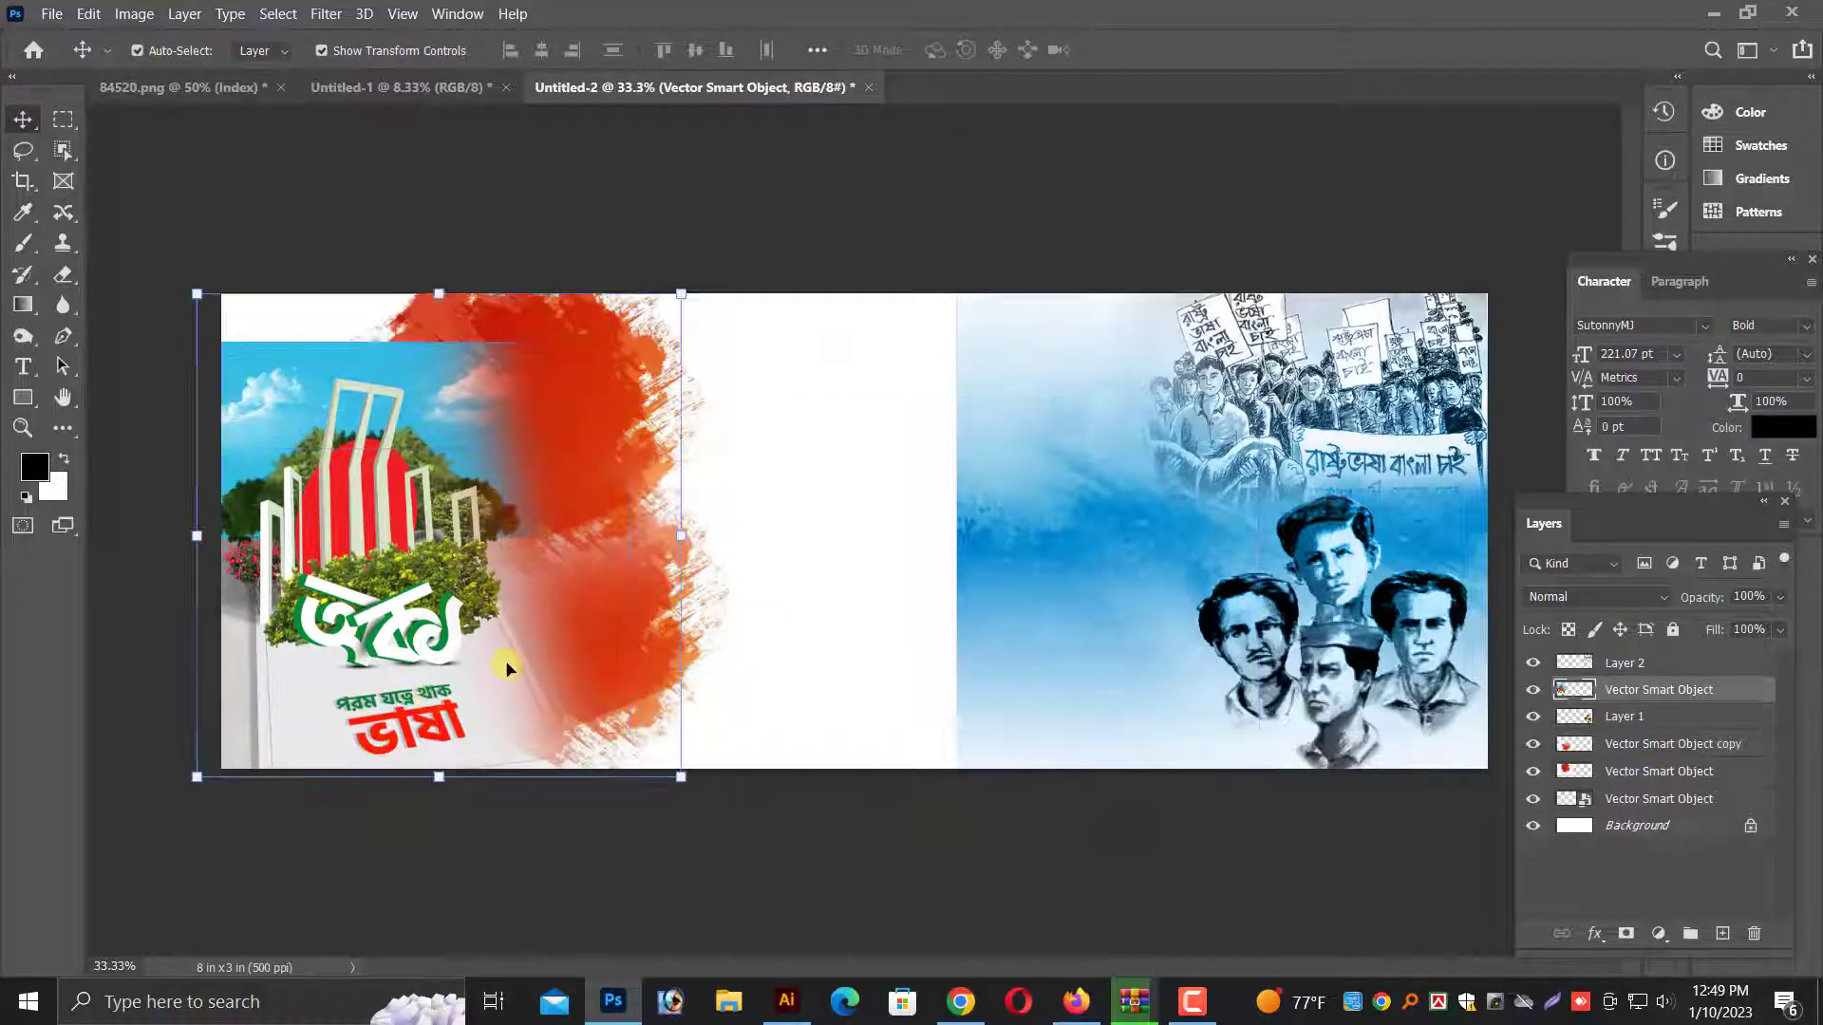
{"action": "key", "text": "ctrl+bracketright"}
{"action": "key", "text": "ctrl+plus"}
Nudge the upper red splash slightly up and left behind the monument's faded edge
{"action": "right_click", "coordinate": [499, 408]}
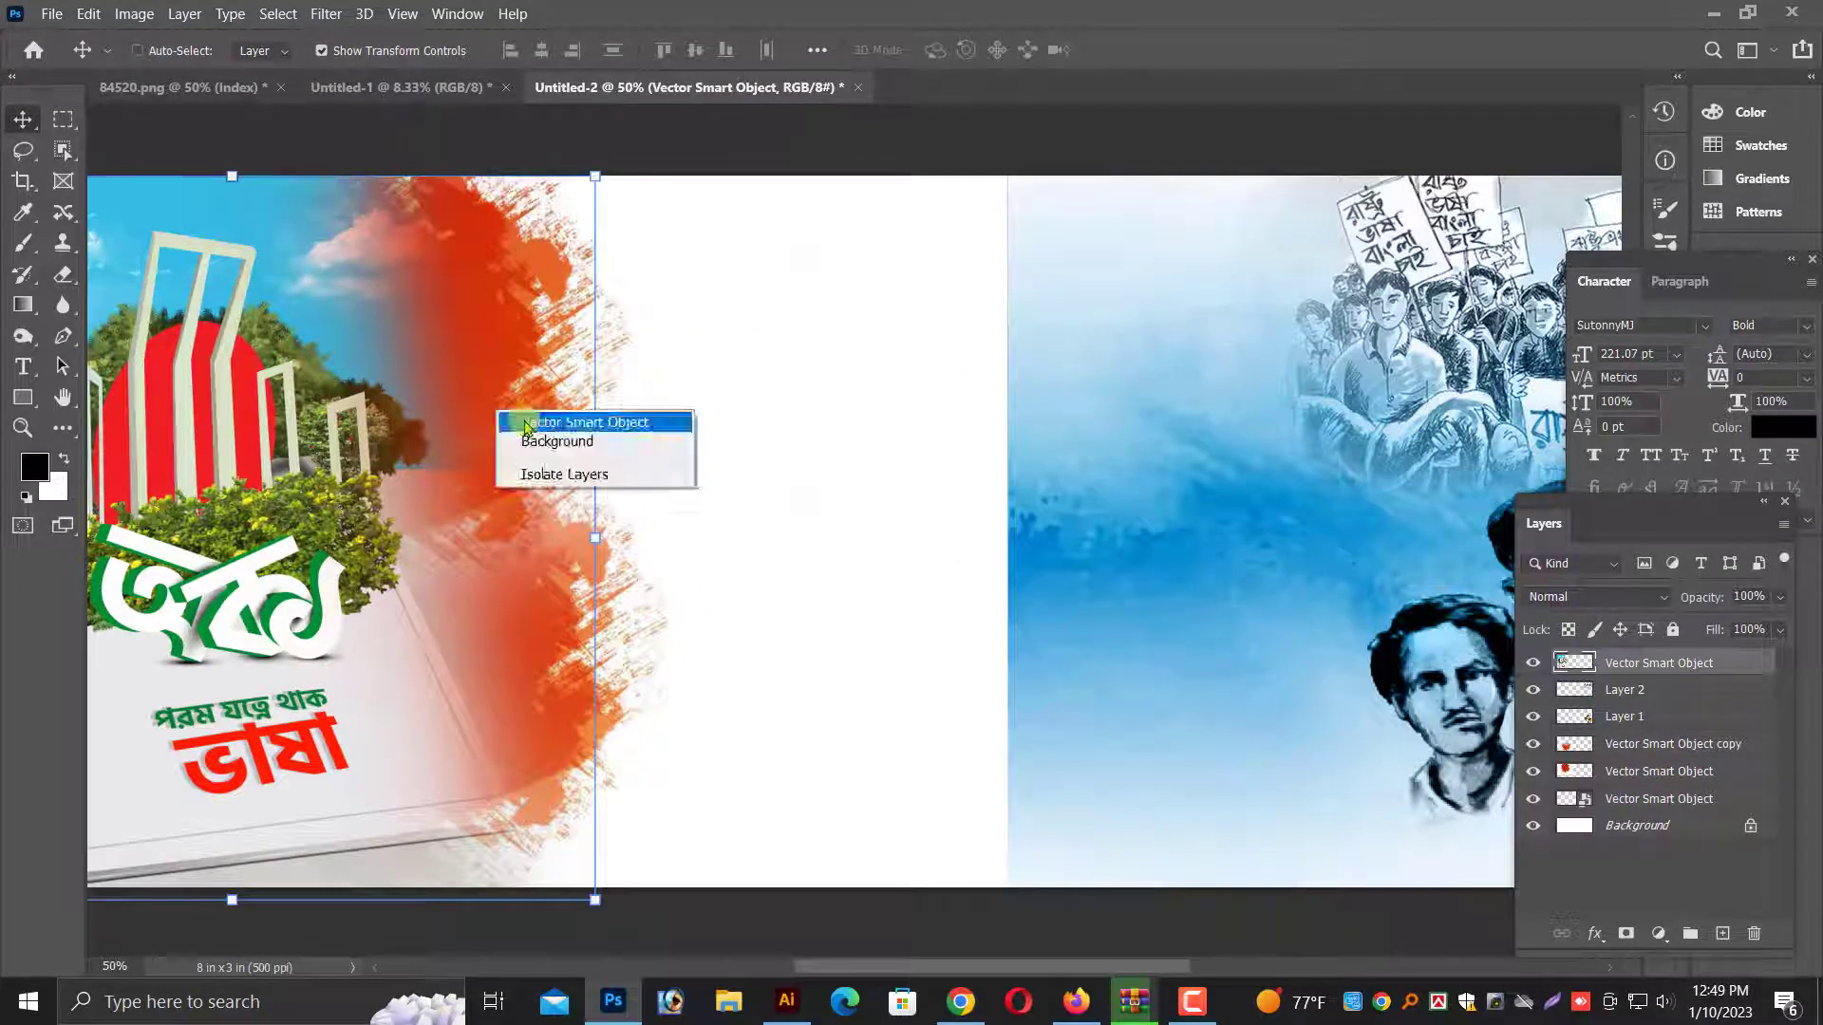
{"action": "left_click", "coordinate": [658, 426]}
{"action": "mouse_move", "coordinate": [658, 426]}
{"action": "left_mouse_down"}
{"action": "mouse_move", "coordinate": [1120, 432]}
{"action": "mouse_move", "coordinate": [1127, 472]}
{"action": "mouse_move", "coordinate": [851, 509]}
{"action": "mouse_move", "coordinate": [488, 288]}
{"action": "mouse_move", "coordinate": [412, 366]}
{"action": "left_mouse_up"}
{"action": "key", "text": "ctrl+minus"}
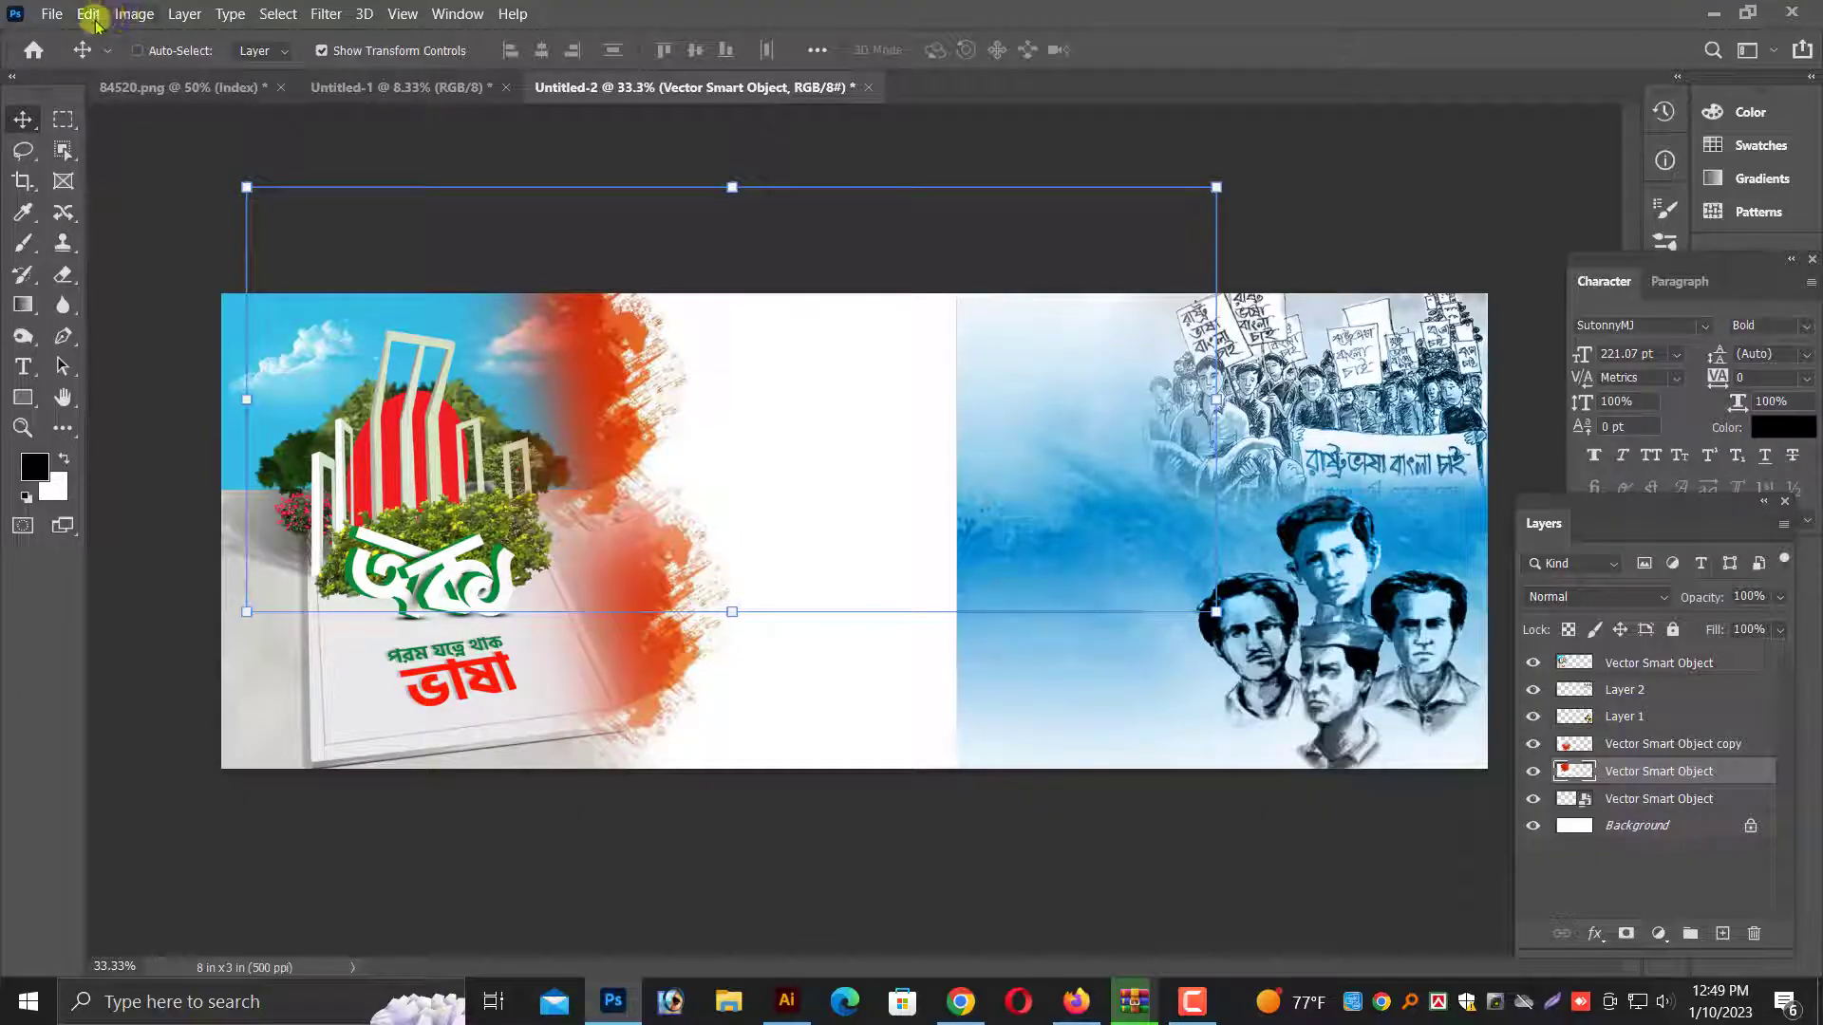
Recolour the upper red splash blue by shifting its hue to +180
{"action": "left_click", "coordinate": [133, 14]}
{"action": "mouse_move", "coordinate": [150, 70]}
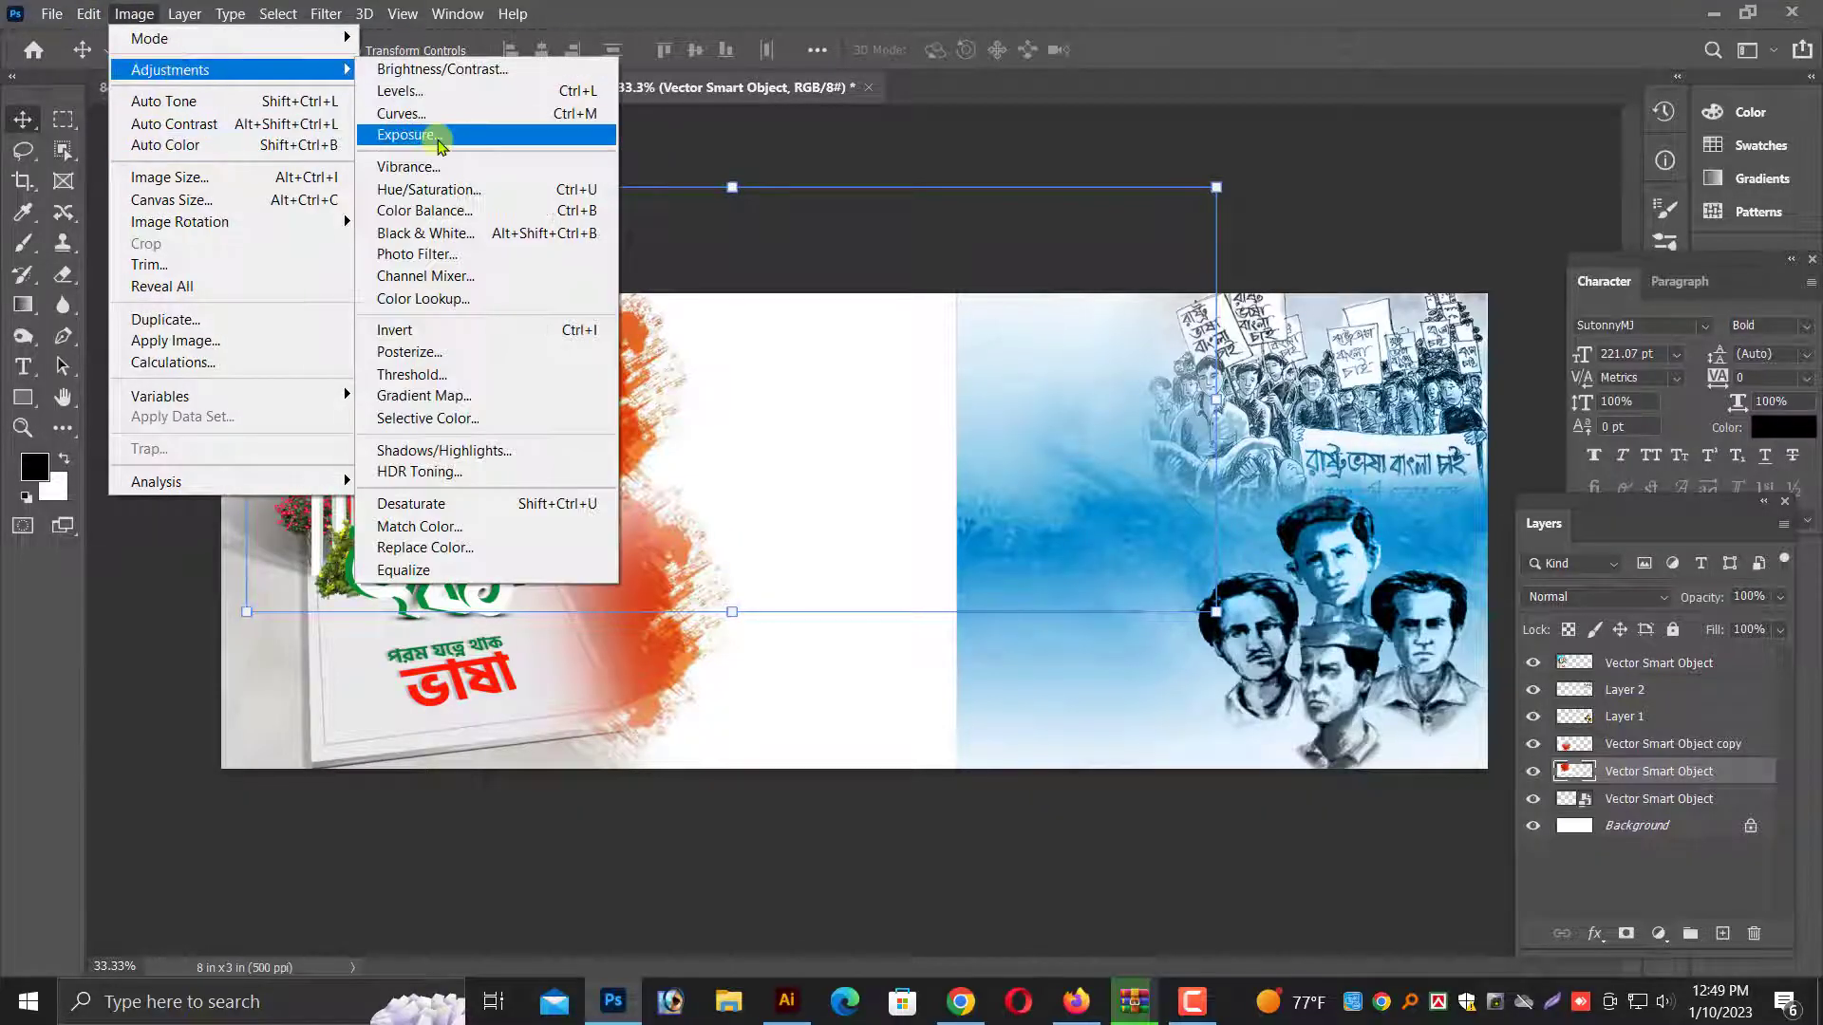
{"action": "left_click", "coordinate": [425, 189]}
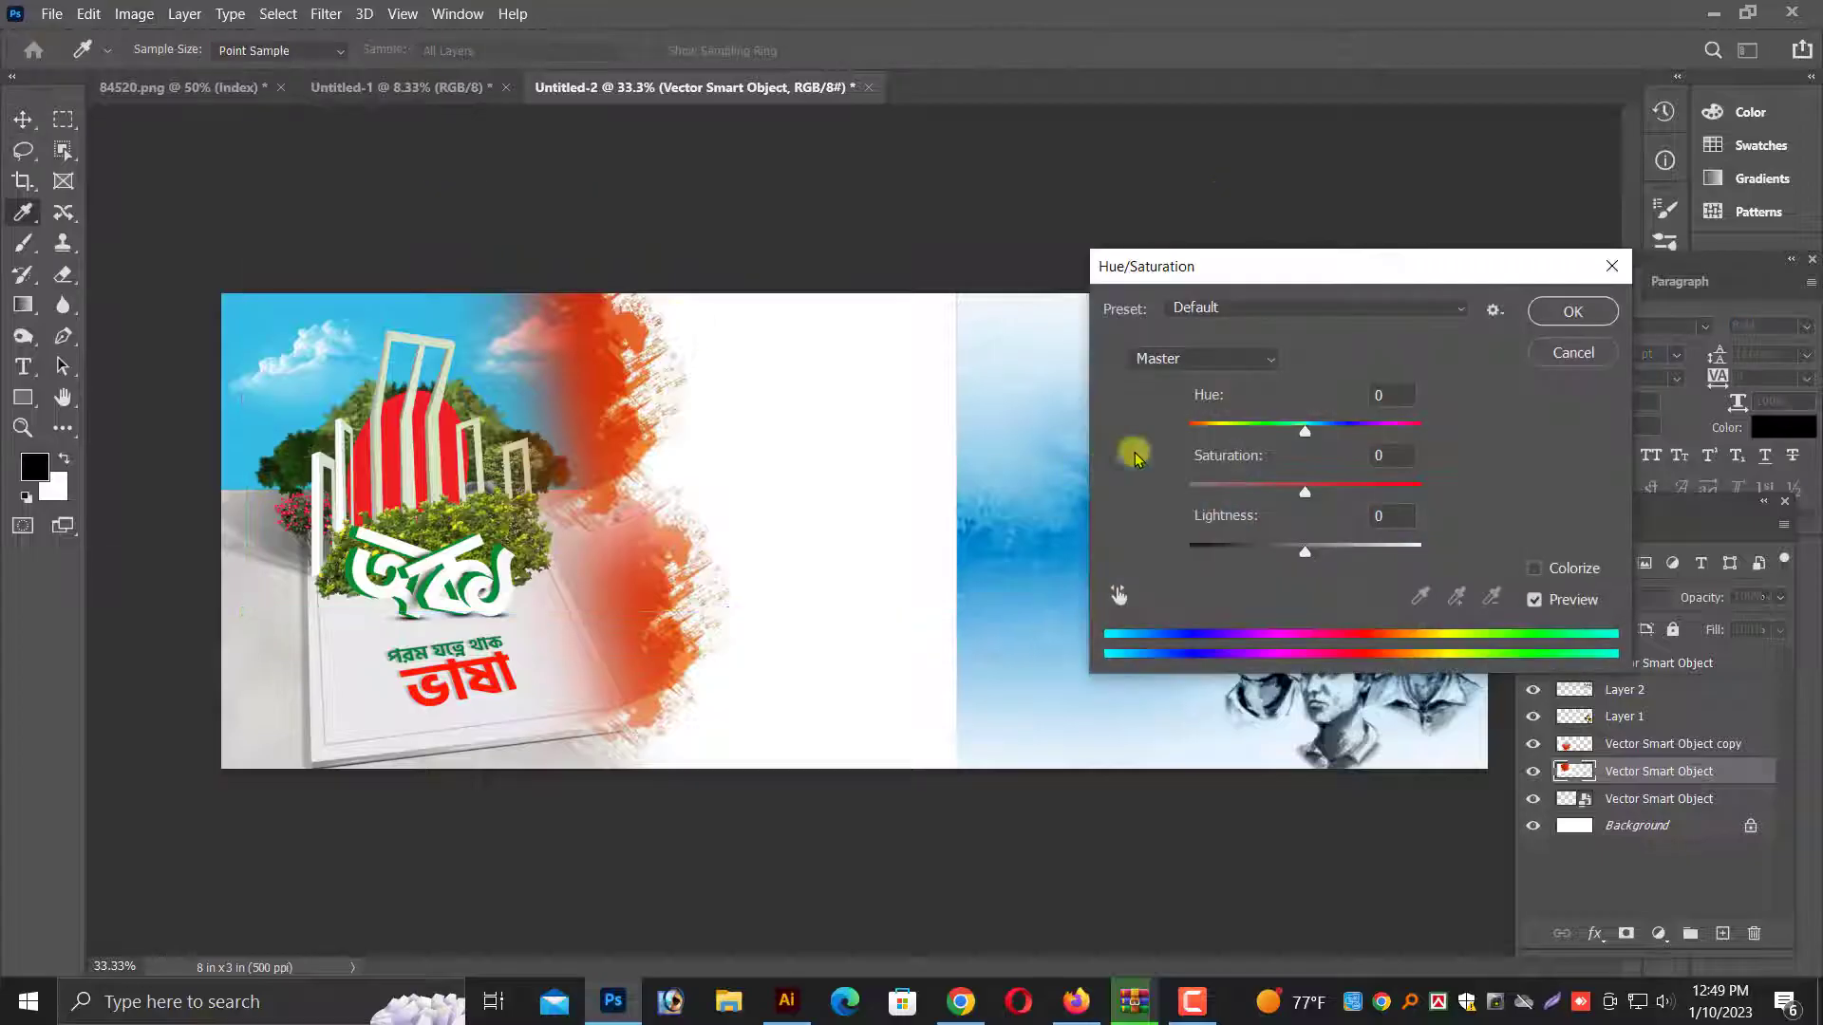
{"action": "left_click_drag", "start_coordinate": [1336, 432], "coordinate": [1431, 427]}
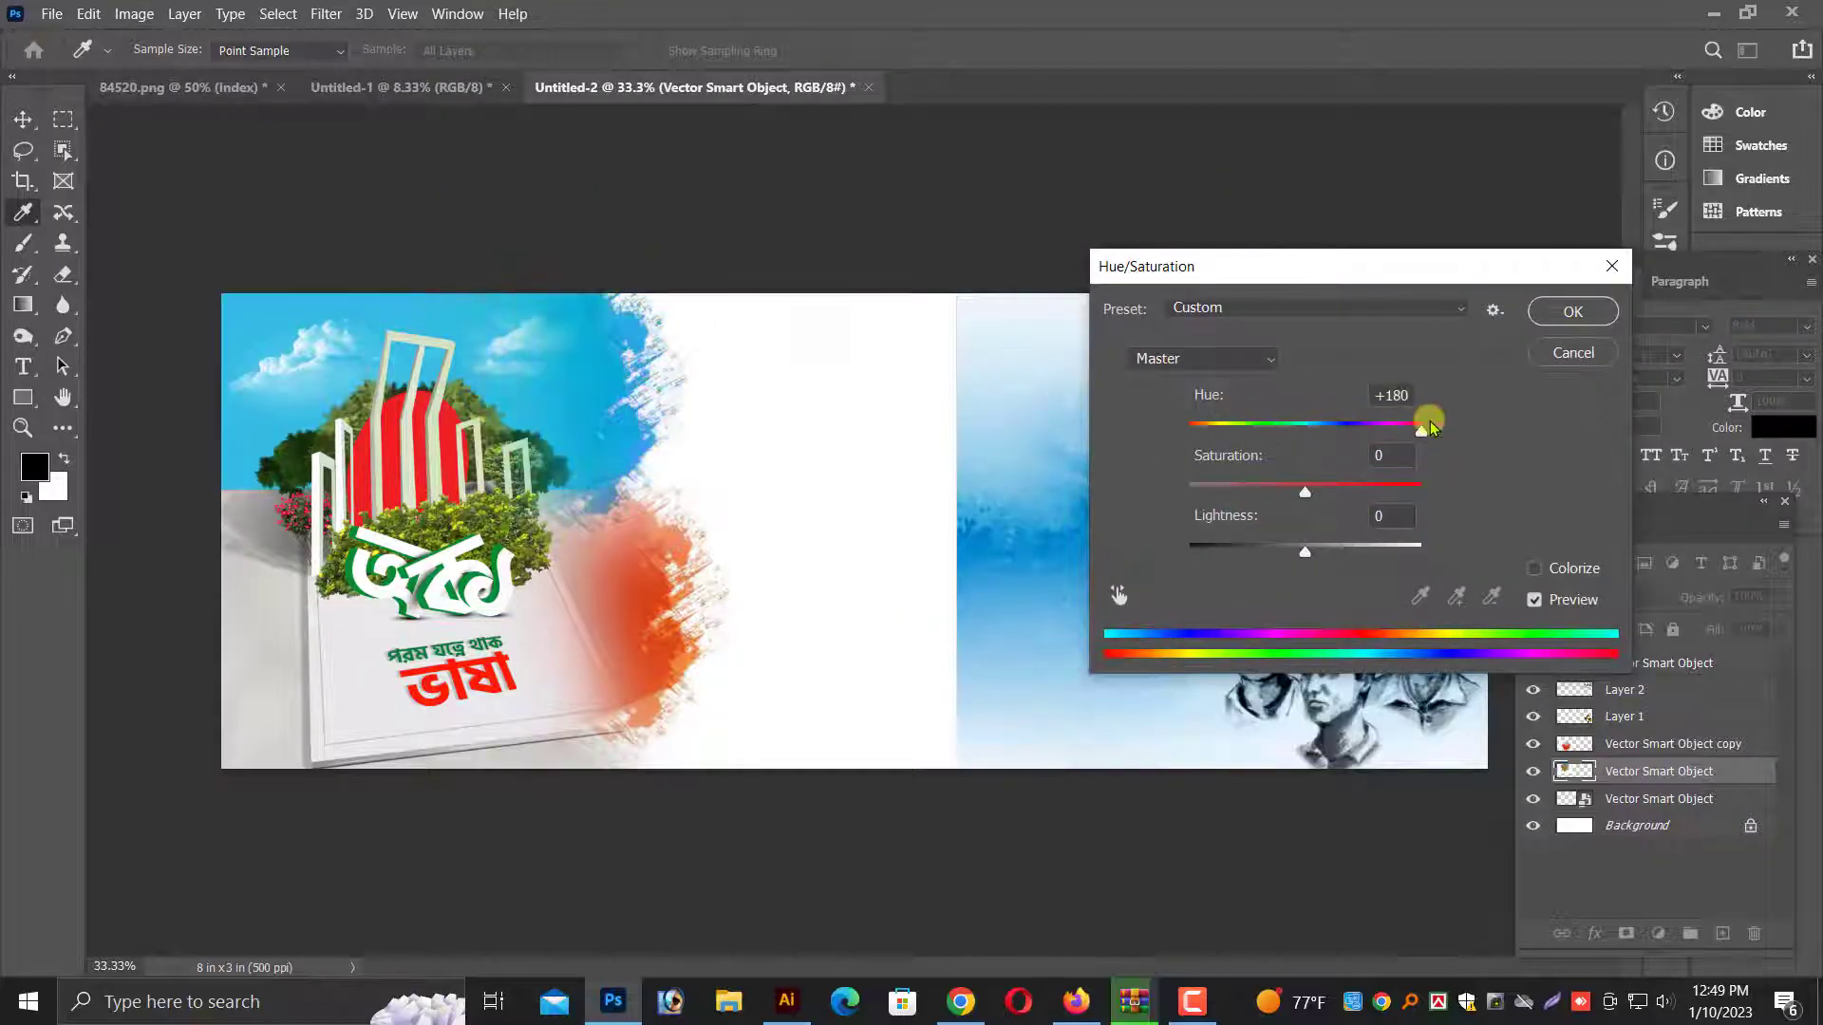
{"action": "left_click", "coordinate": [1573, 313]}
{"action": "key", "text": "v"}
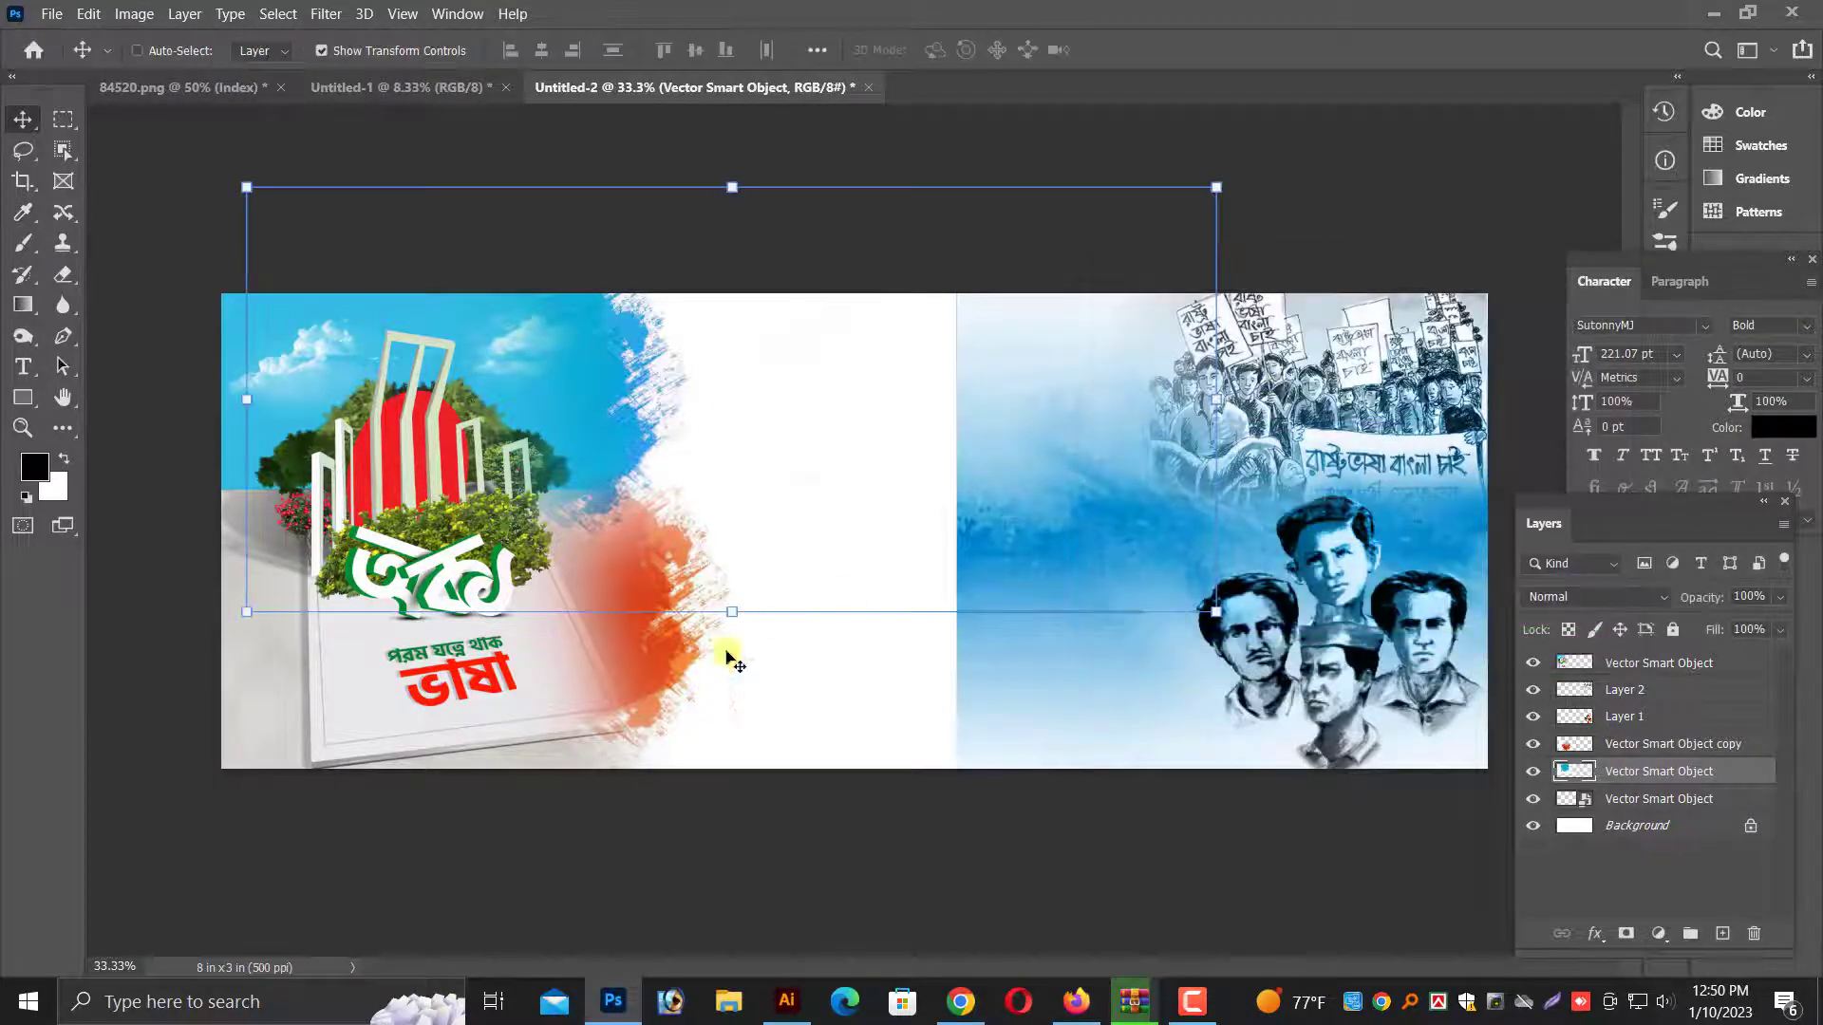
Delete the lower red splash copy beside the book
{"action": "right_click", "coordinate": [703, 642]}
{"action": "left_click", "coordinate": [722, 656]}
{"action": "key", "text": "Delete"}
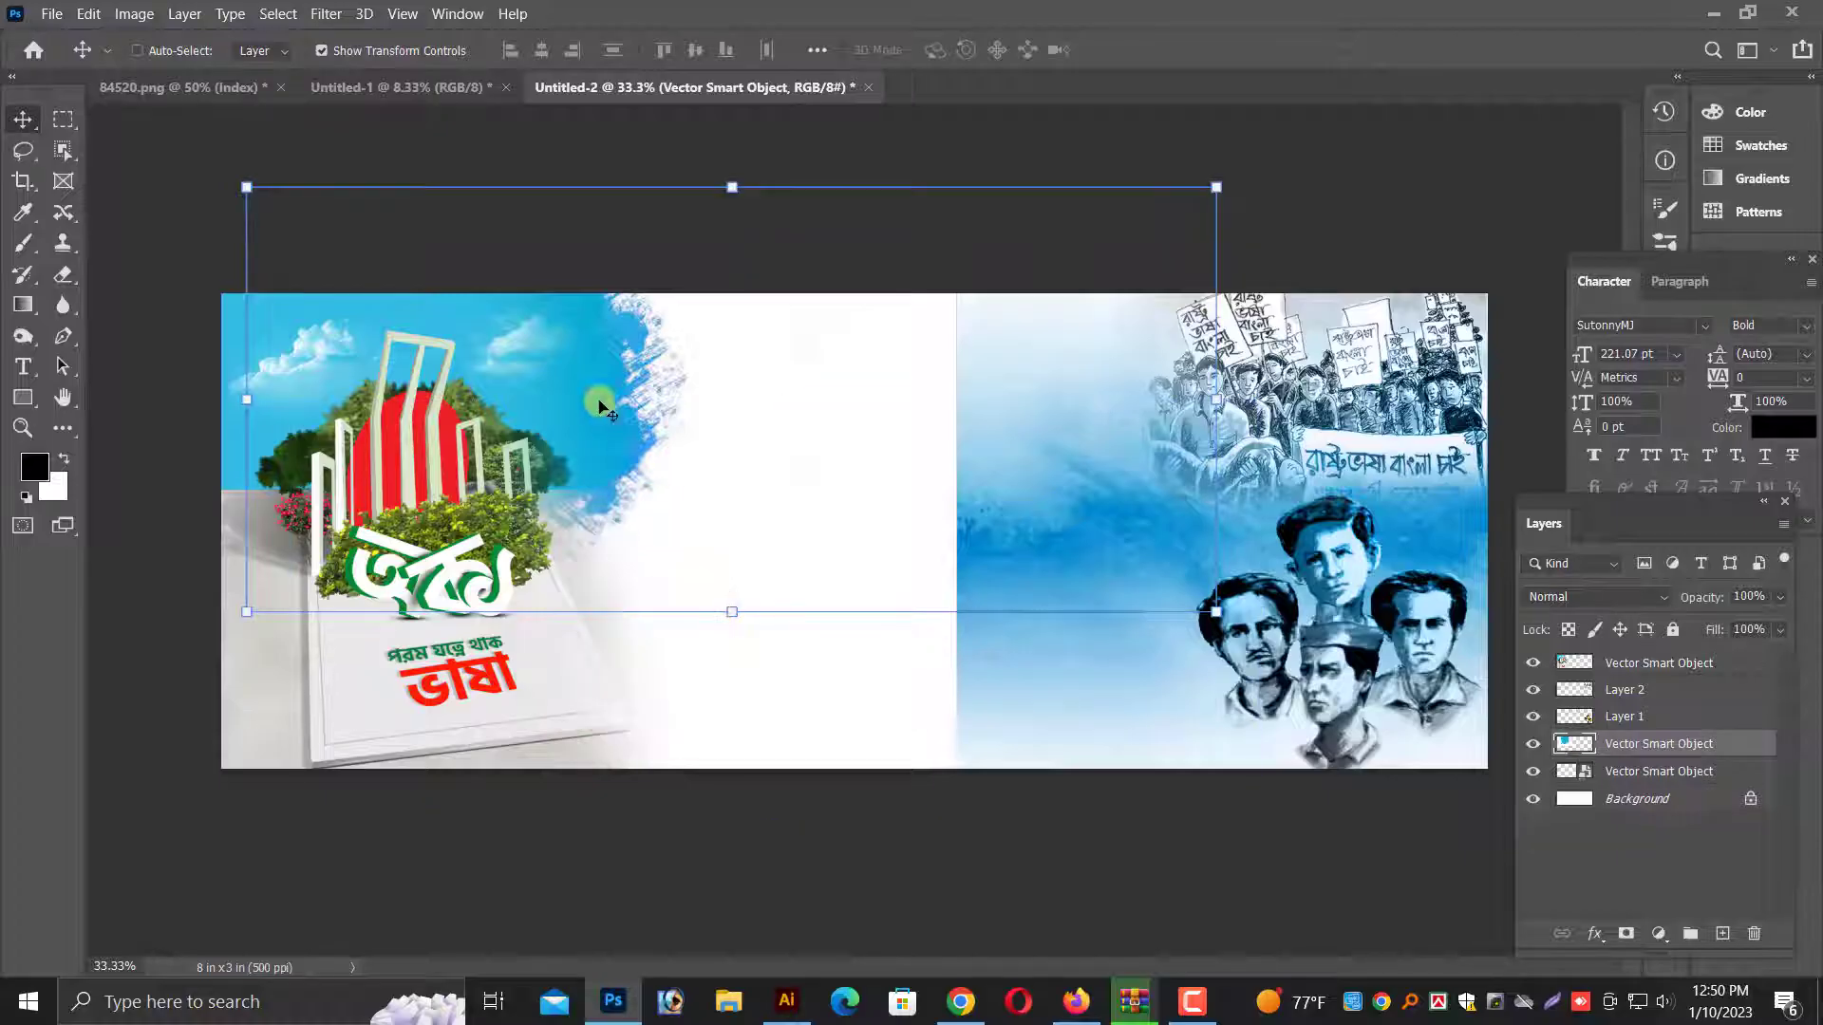
Duplicate the blue splash and place the copy below the original along the monument artwork's faded edge
{"action": "right_click", "coordinate": [606, 398]}
{"action": "left_click", "coordinate": [621, 409]}
{"action": "right_click", "coordinate": [622, 400]}
{"action": "left_click", "coordinate": [627, 411]}
{"action": "left_click_drag", "start_coordinate": [622, 438], "coordinate": [650, 648]}
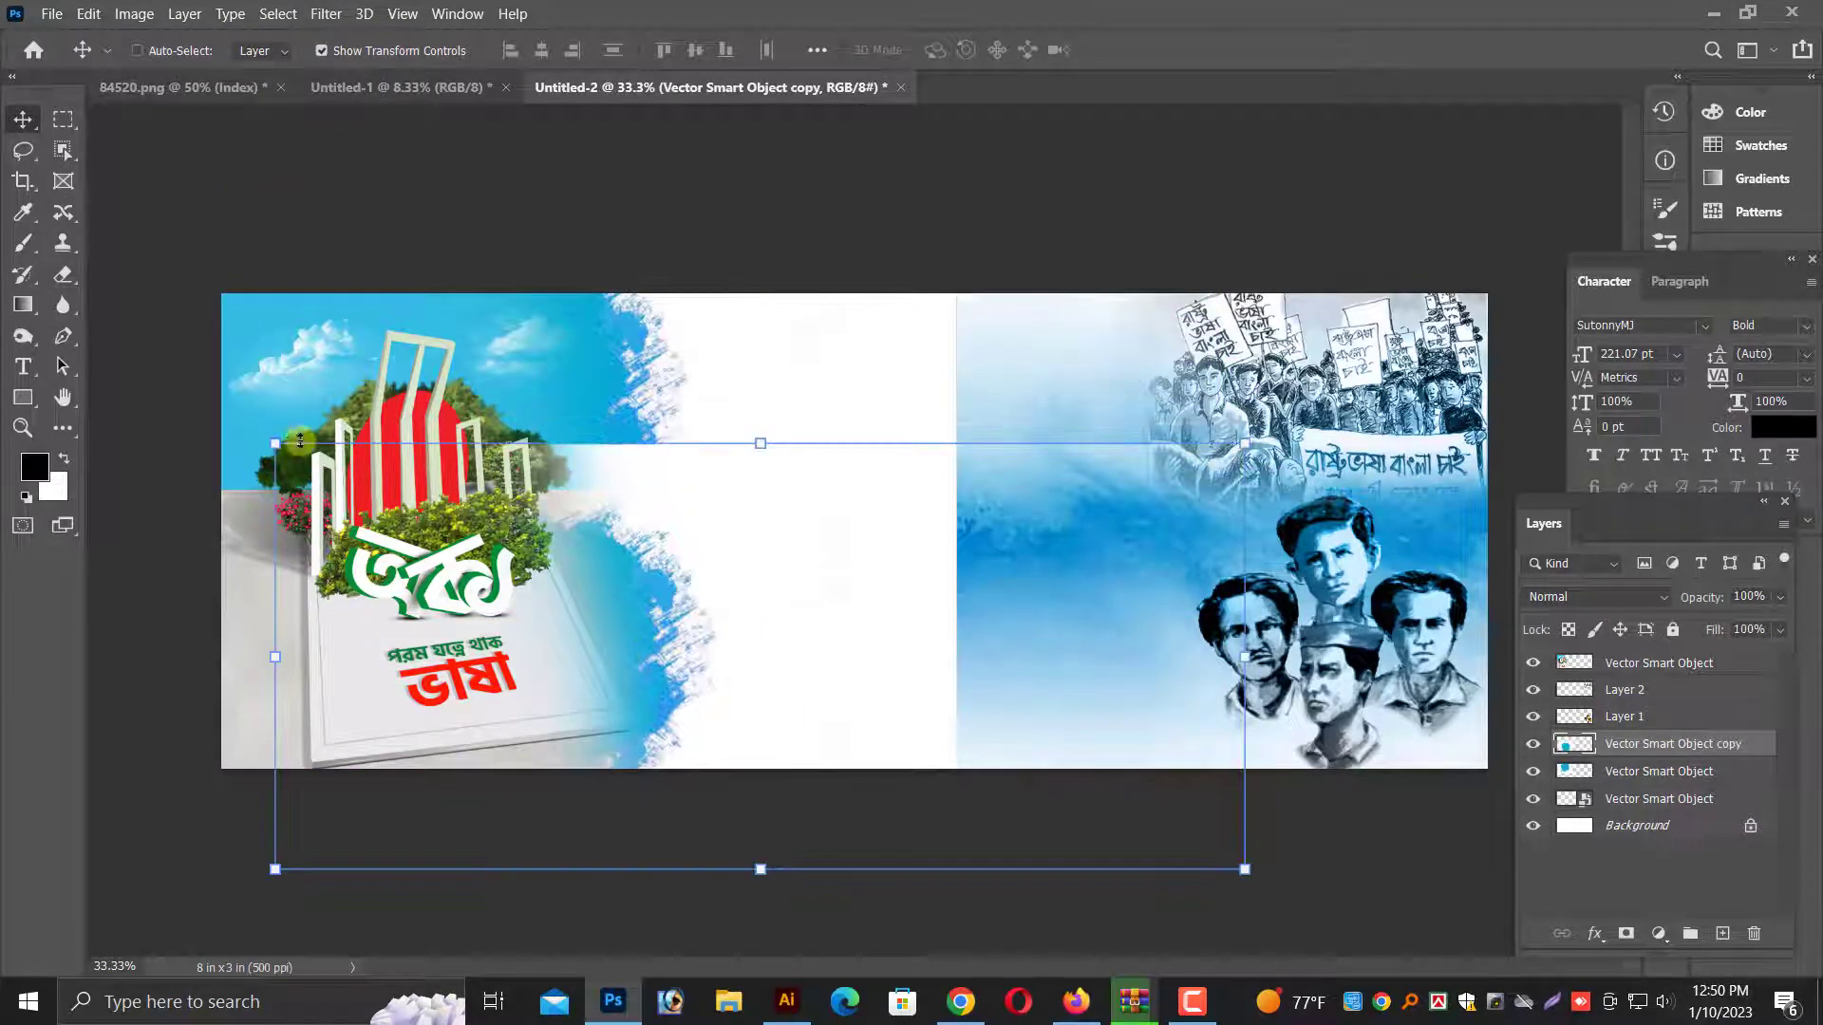
Enlarge the lower blue splash slightly, shift it up, and erase its upper edge with a soft size-1000 eraser to blend the two splashes
{"action": "left_click_drag", "start_coordinate": [276, 441], "coordinate": [244, 412]}
{"action": "left_click_drag", "start_coordinate": [653, 569], "coordinate": [663, 544]}
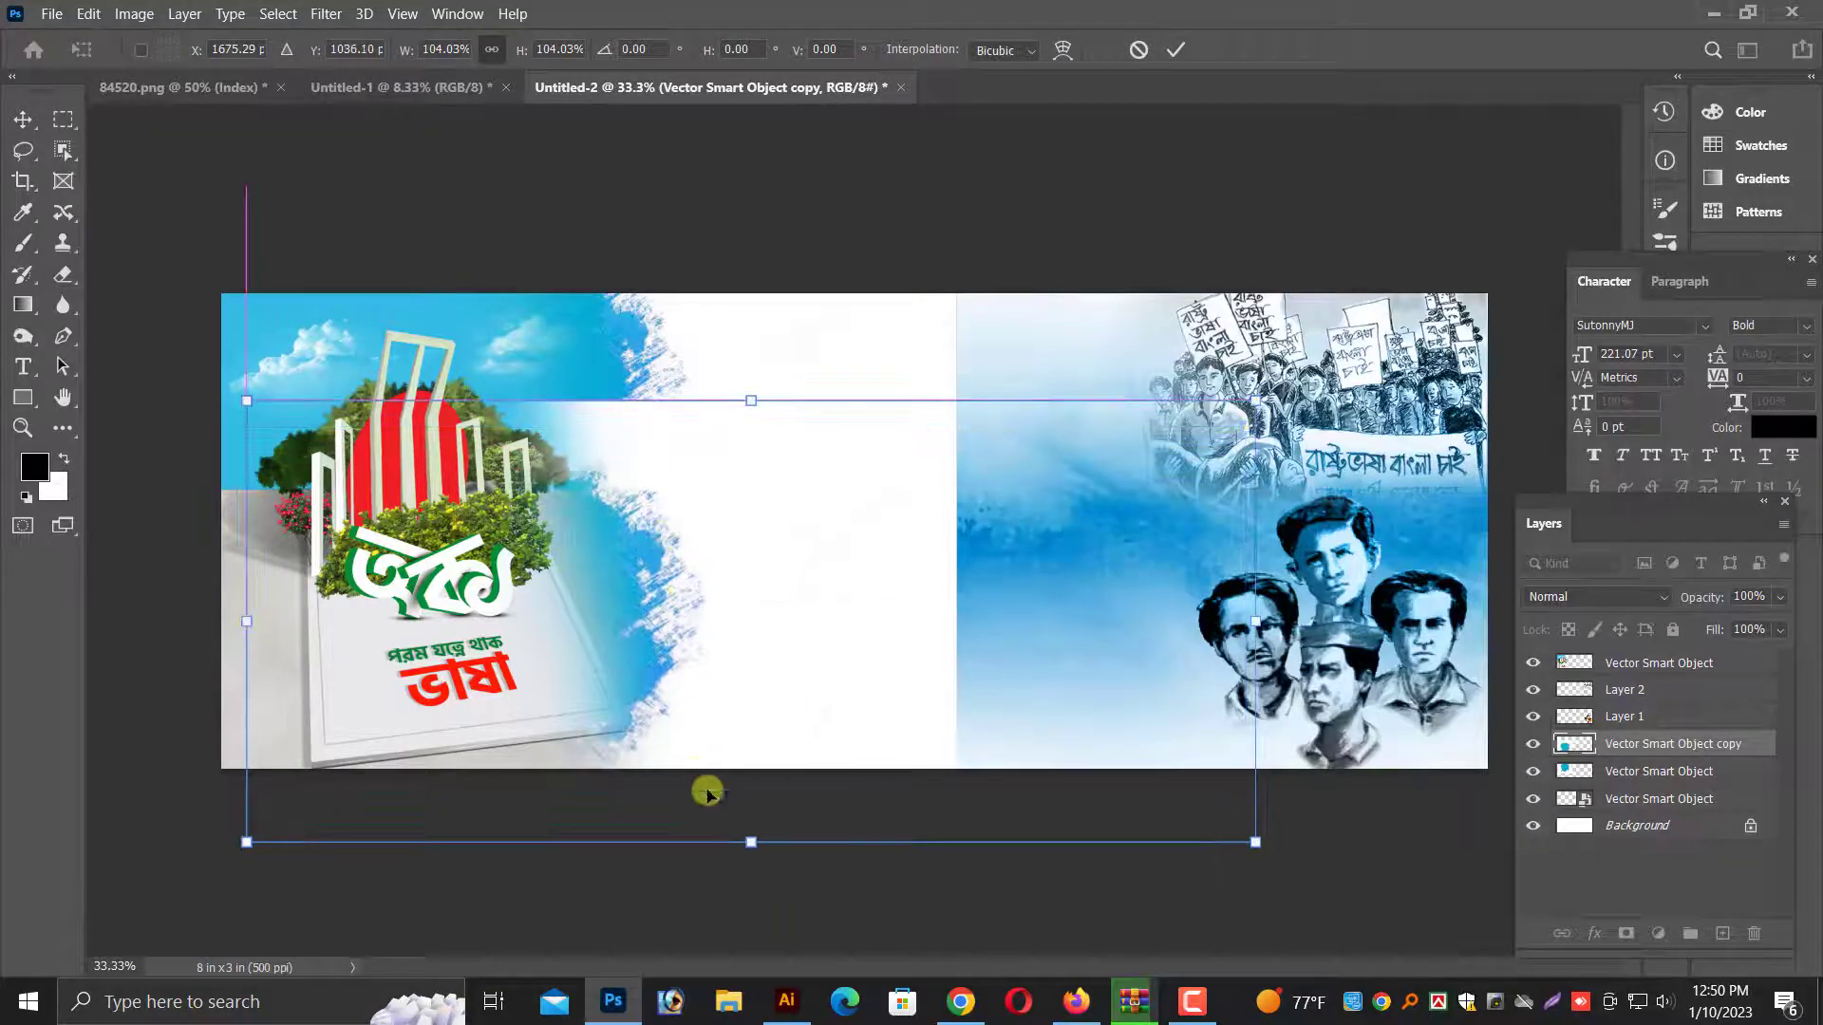
{"action": "key", "text": "Return"}
{"action": "left_click", "coordinate": [62, 275]}
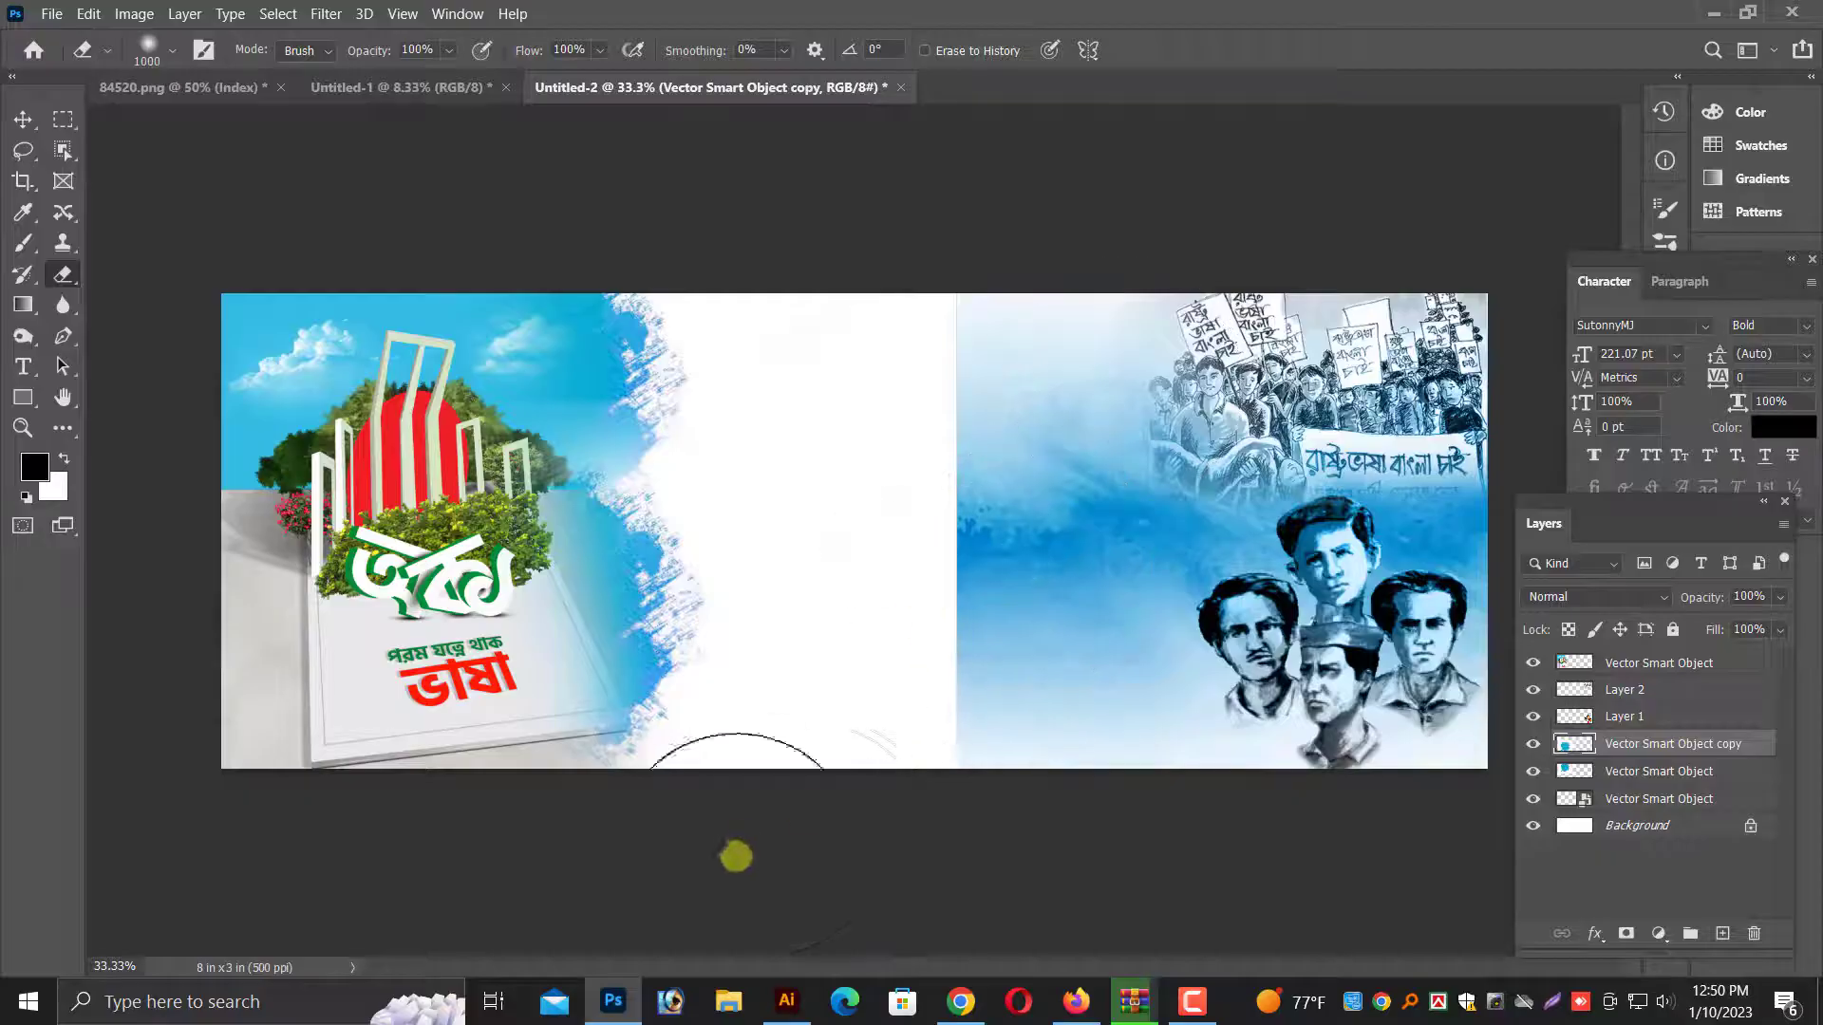
{"action": "left_click", "coordinate": [22, 119]}
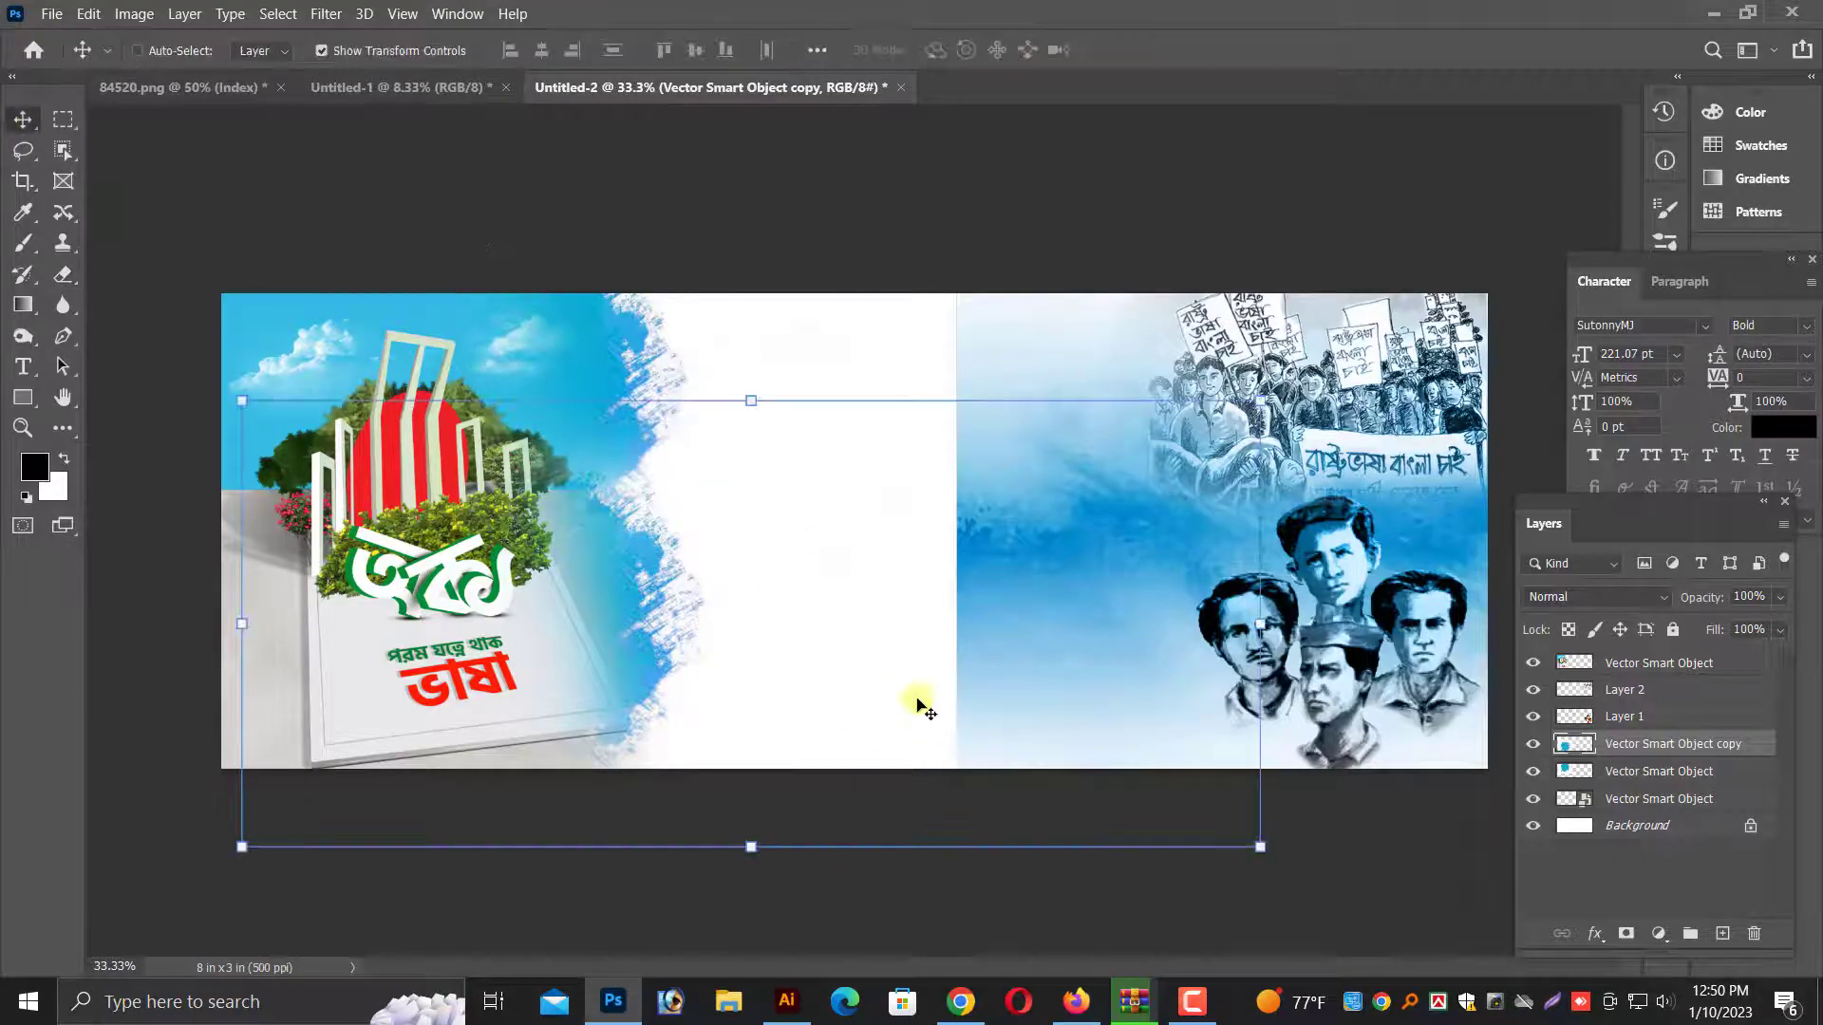
Widen the blue texture behind the portraits toward the banner's centre and scale it down to about the canvas height
{"action": "right_click", "coordinate": [1057, 610]}
{"action": "left_click", "coordinate": [1079, 641]}
{"action": "left_click_drag", "start_coordinate": [1078, 643], "coordinate": [1006, 653]}
{"action": "key", "text": "ctrl+z"}
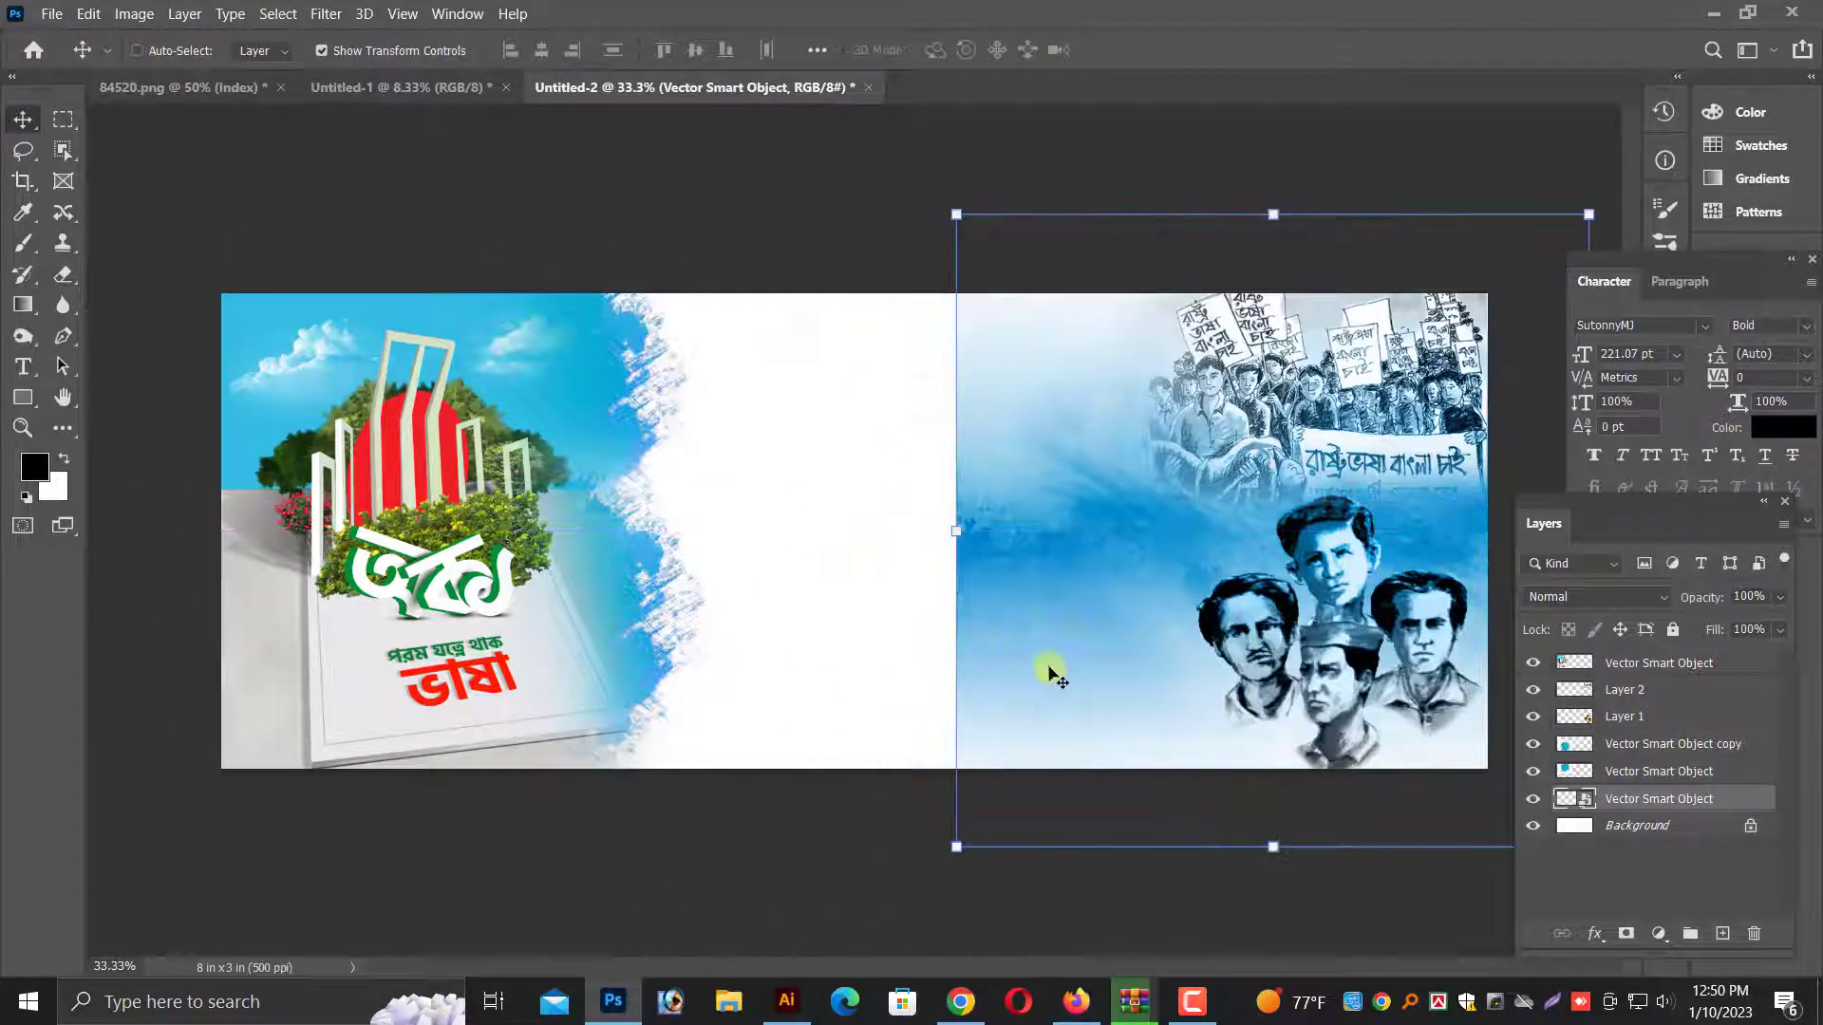
{"action": "left_click_drag", "start_coordinate": [959, 539], "coordinate": [836, 529]}
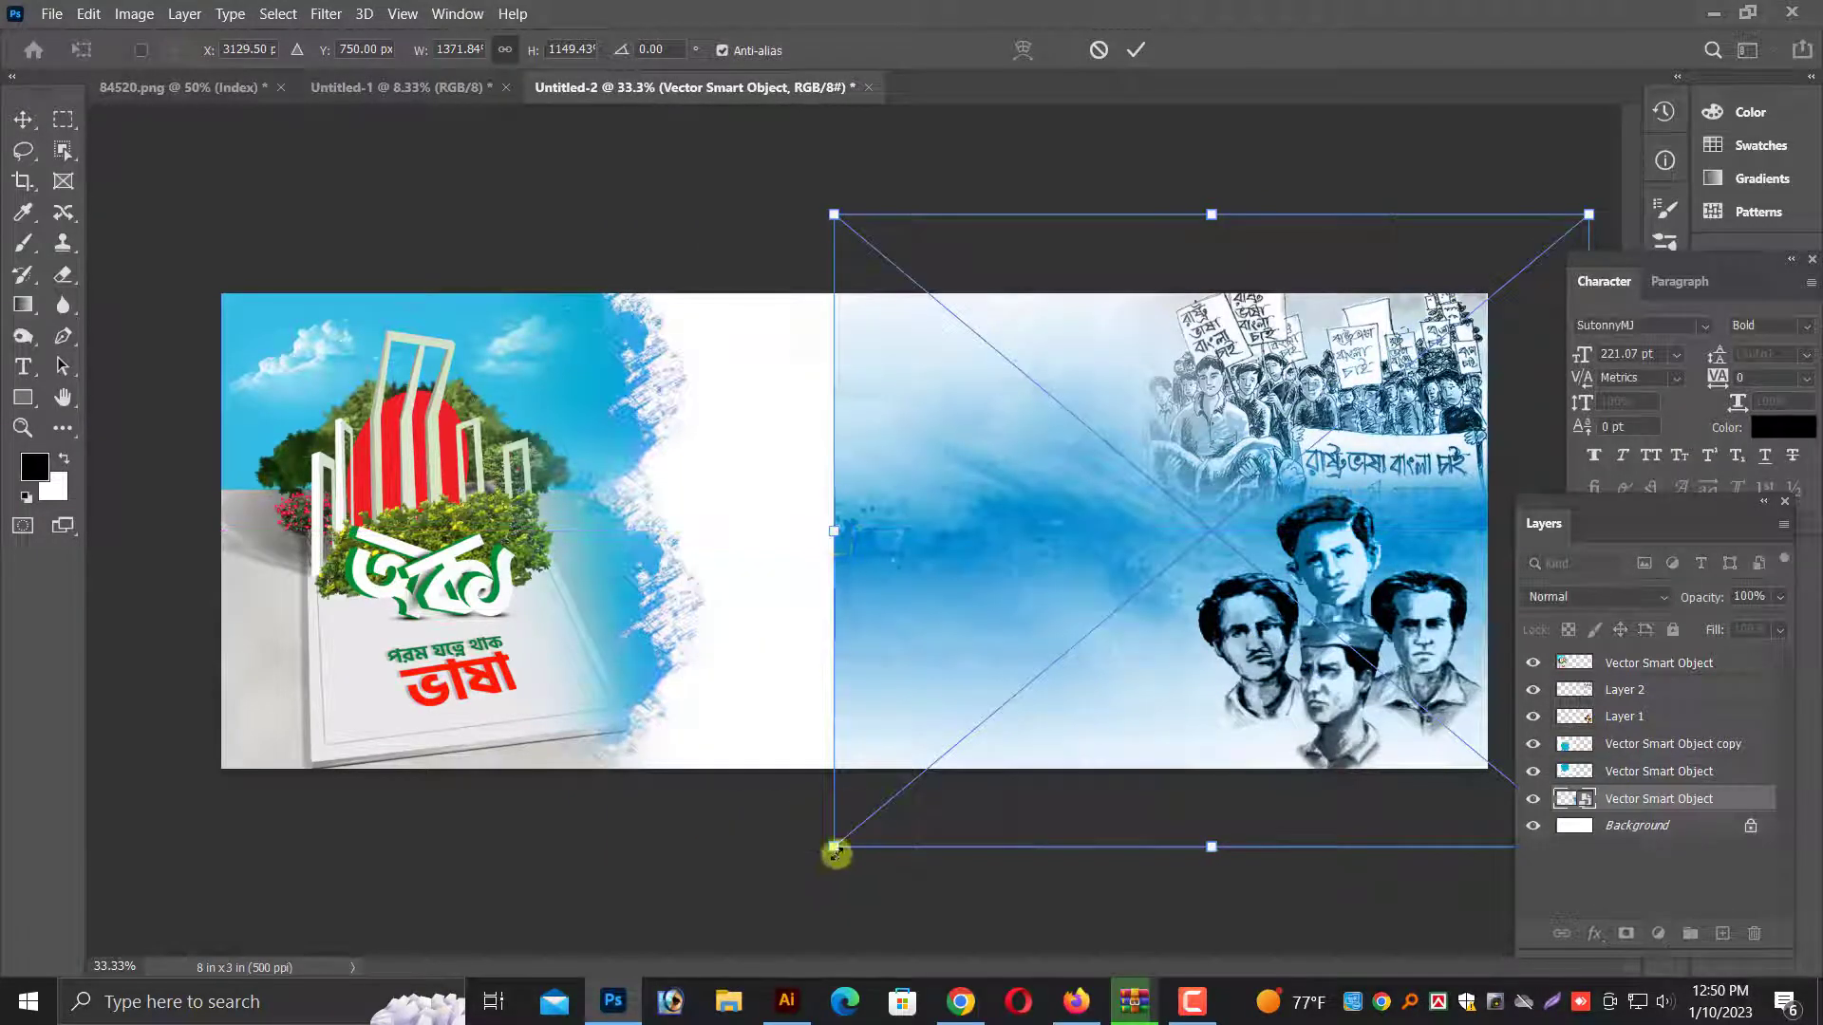
{"action": "left_click_drag", "start_coordinate": [835, 853], "coordinate": [919, 780]}
{"action": "left_click_drag", "start_coordinate": [917, 209], "coordinate": [1004, 280]}
{"action": "key", "text": "Return"}
Duplicate the blue texture and place the copy over the white gap between the splashes and the portraits, behind the splash layers
{"action": "left_click_drag", "start_coordinate": [1114, 590], "coordinate": [673, 557]}
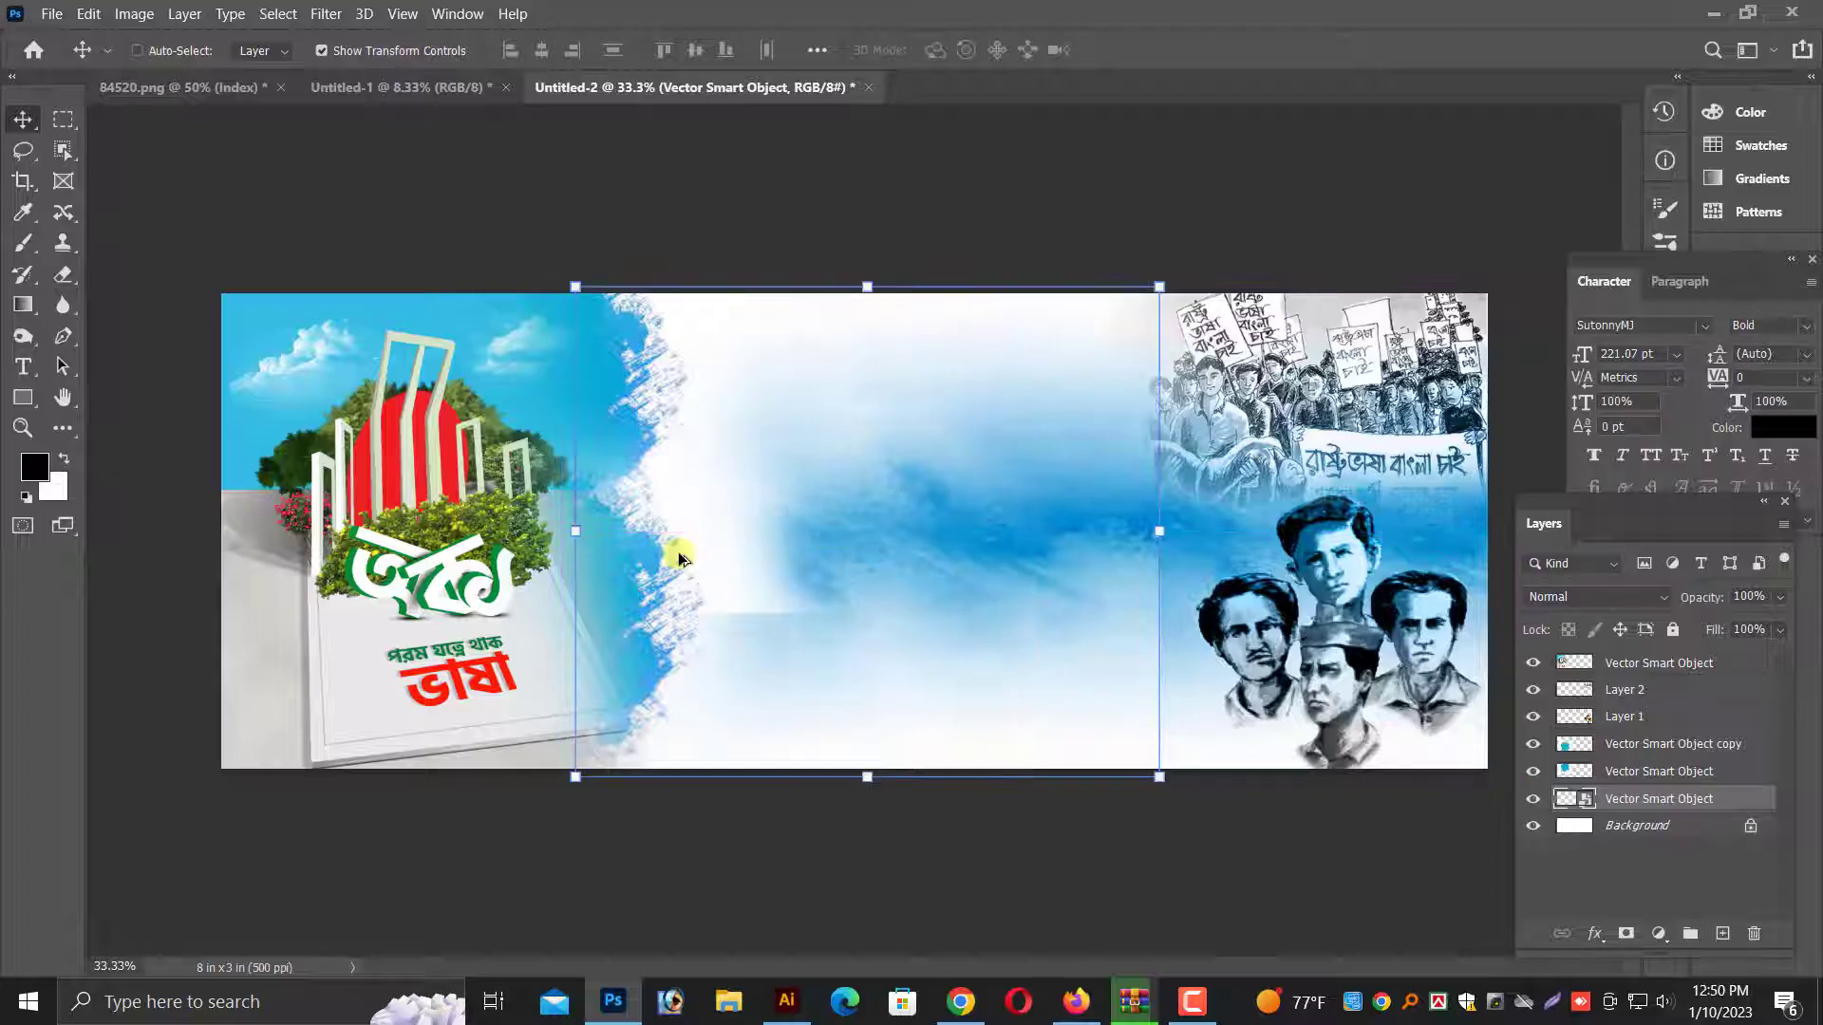
{"action": "key", "text": "ctrl+j"}
{"action": "key", "text": "ctrl+plus"}
{"action": "key", "text": "ctrl+bracketleft"}
{"action": "key", "text": "ctrl+bracketright"}
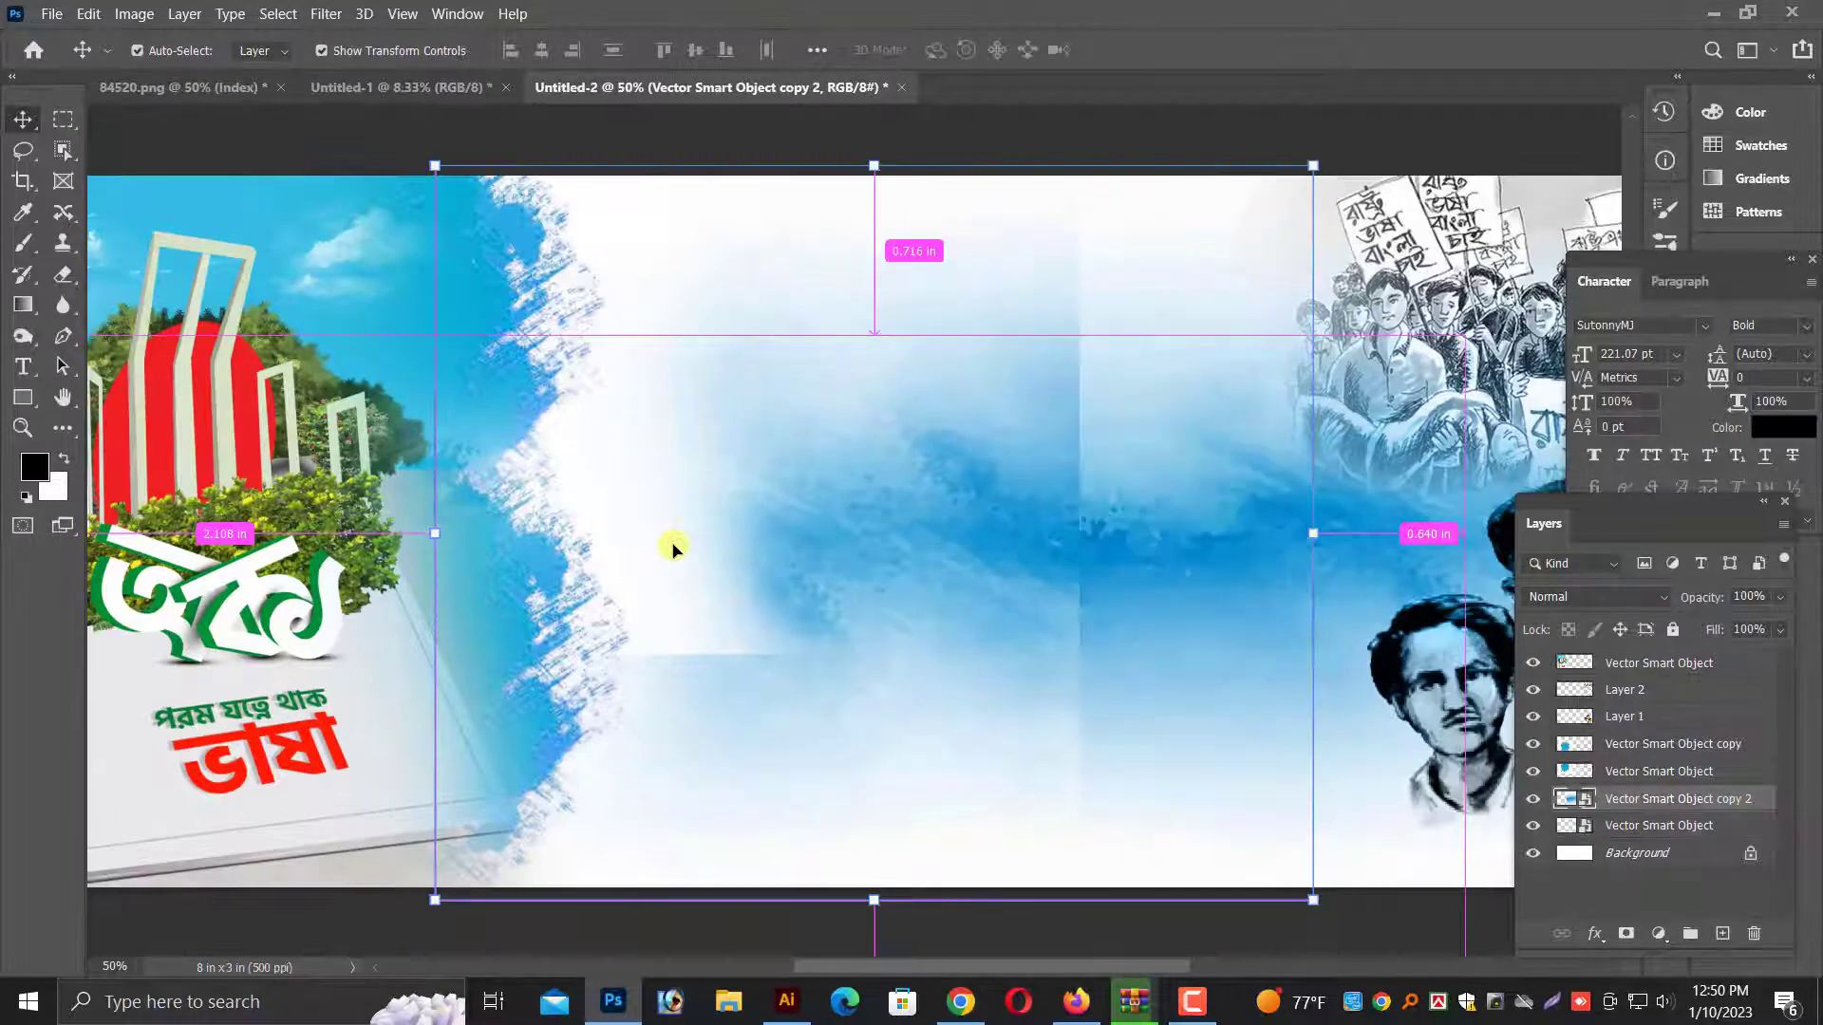
Rasterize the blue texture copy and erase its edge near the portraits with a soft size-1000 eraser
{"action": "left_click", "coordinate": [62, 274]}
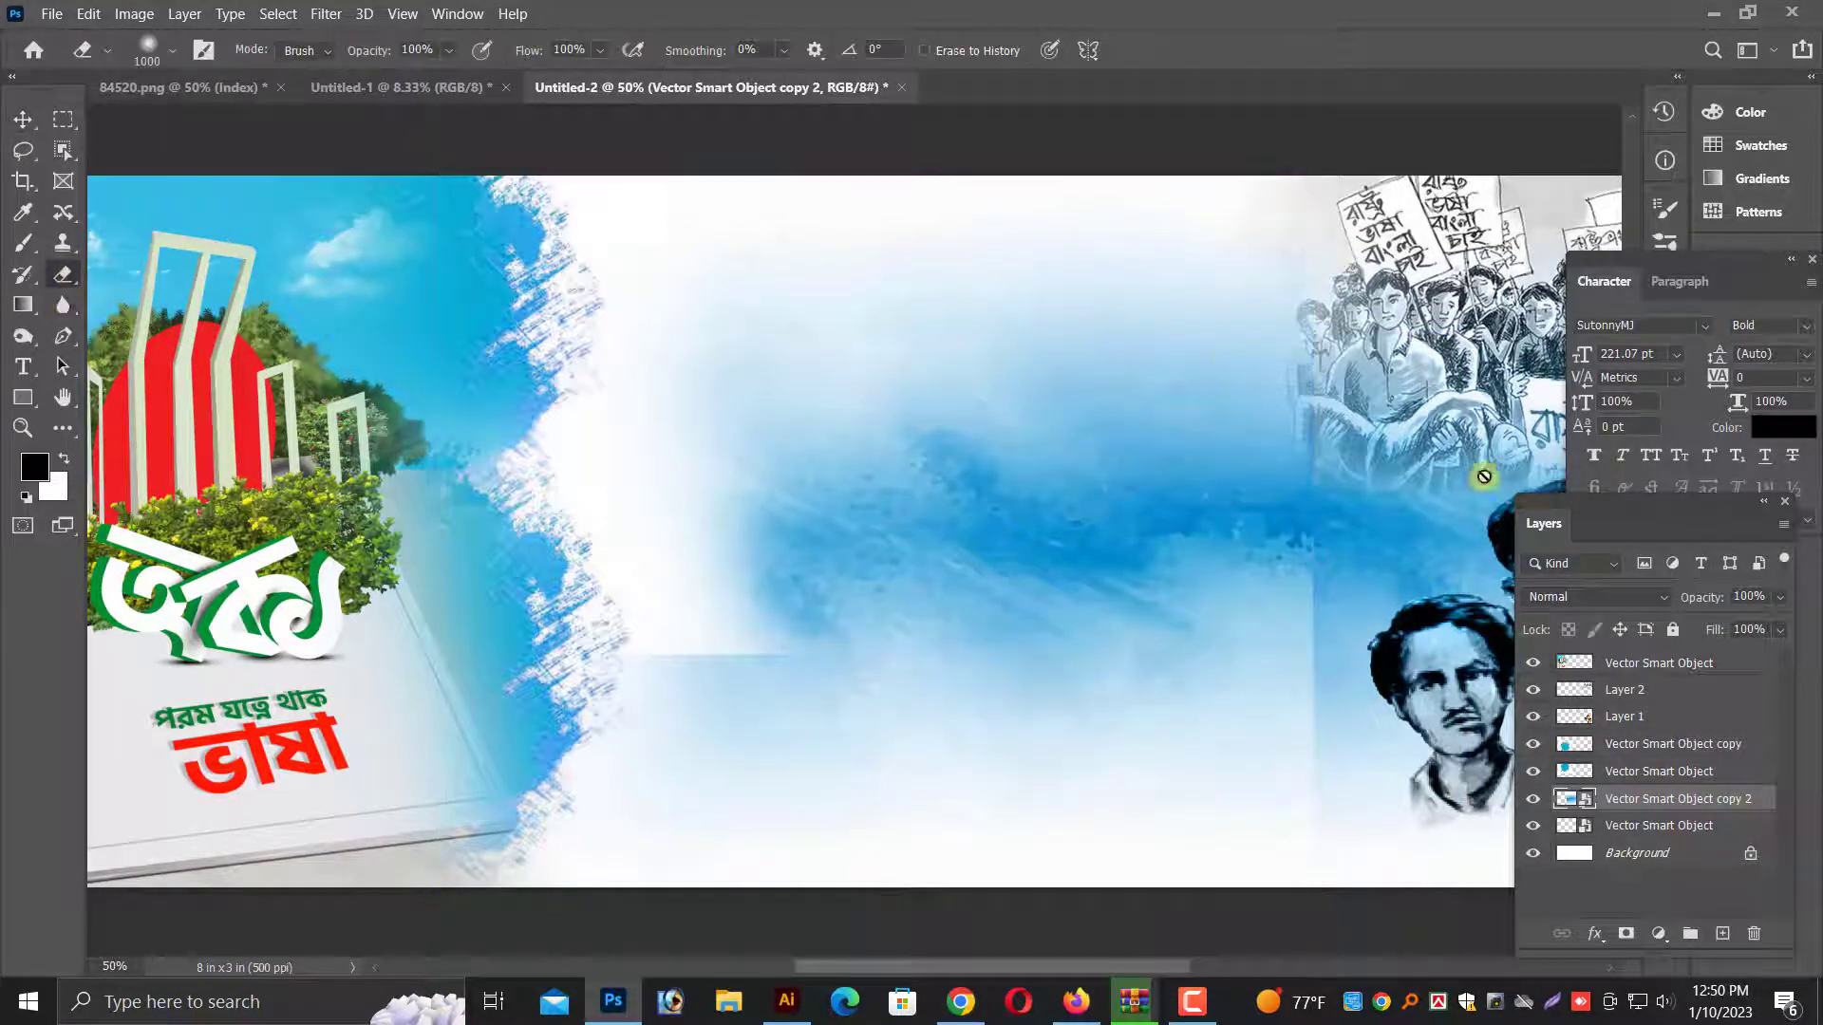
{"action": "left_click", "coordinate": [1301, 482]}
{"action": "left_click", "coordinate": [928, 410]}
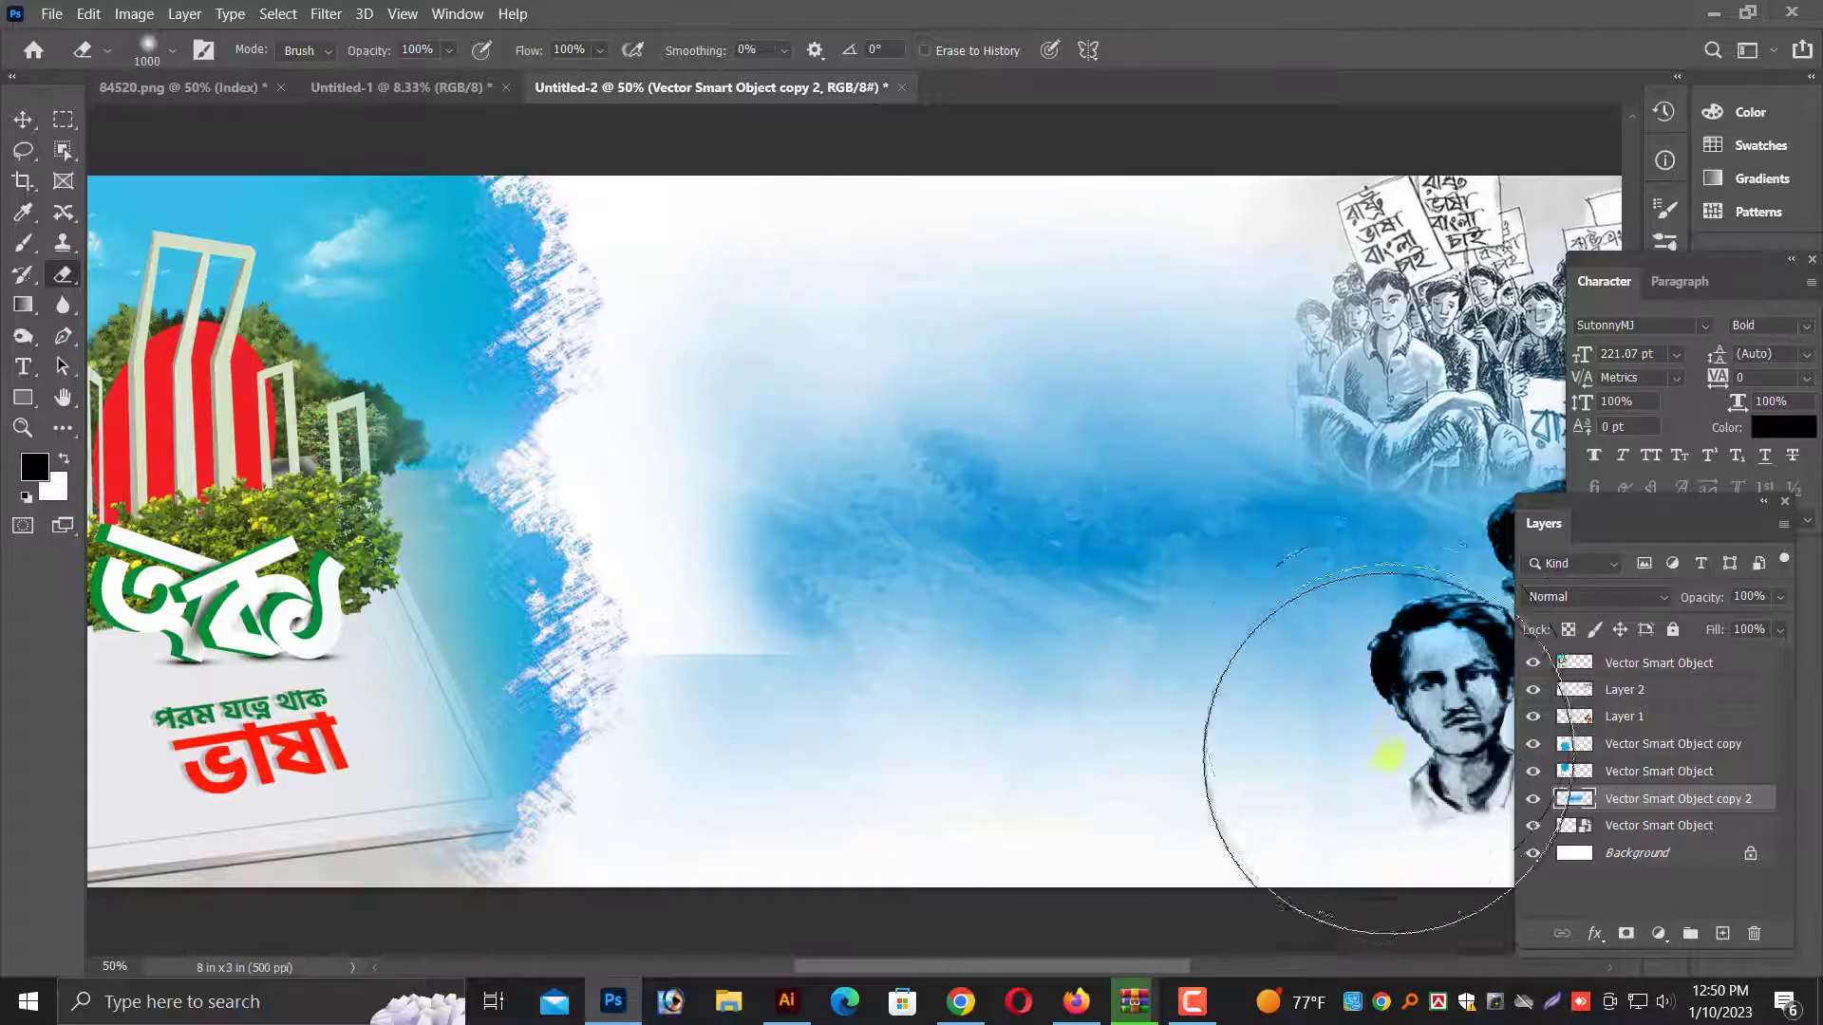
{"action": "left_click", "coordinate": [22, 119]}
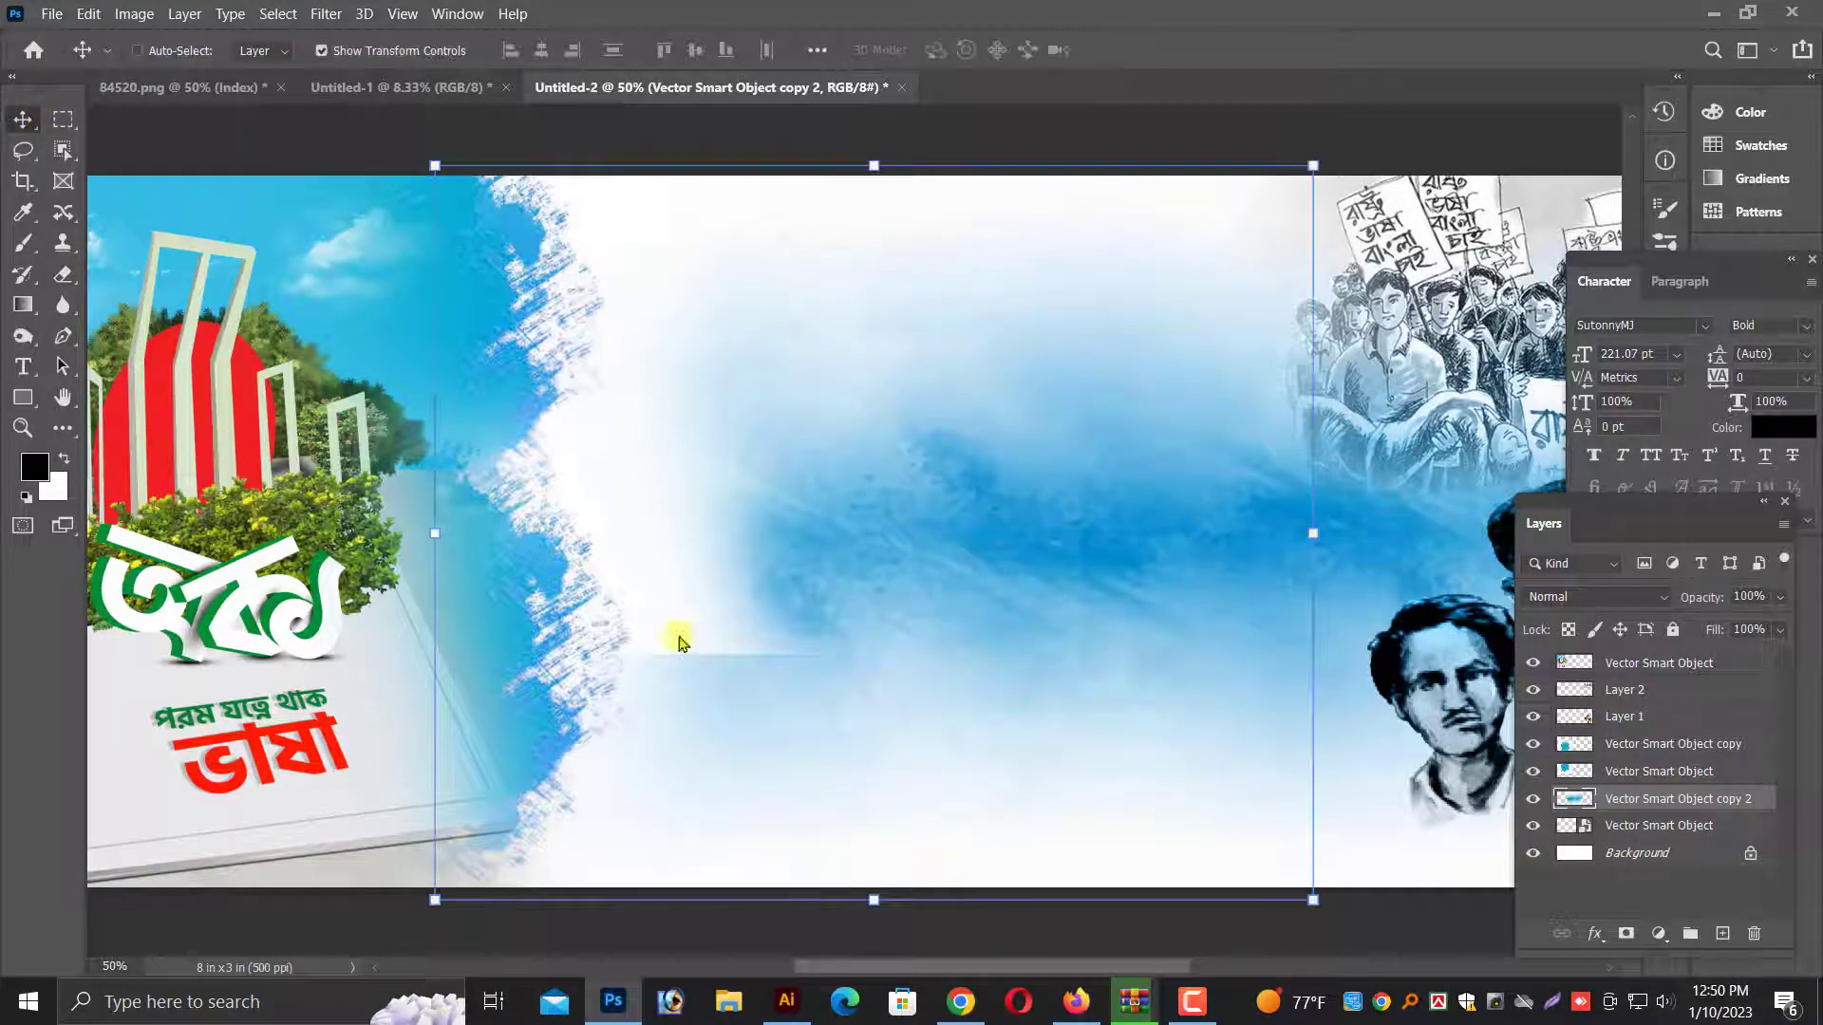
{"action": "left_click", "coordinate": [690, 638], "text": "ctrl"}
{"action": "right_click", "coordinate": [696, 714]}
{"action": "left_click", "coordinate": [738, 746]}
{"action": "left_click_drag", "start_coordinate": [746, 752], "coordinate": [799, 807]}
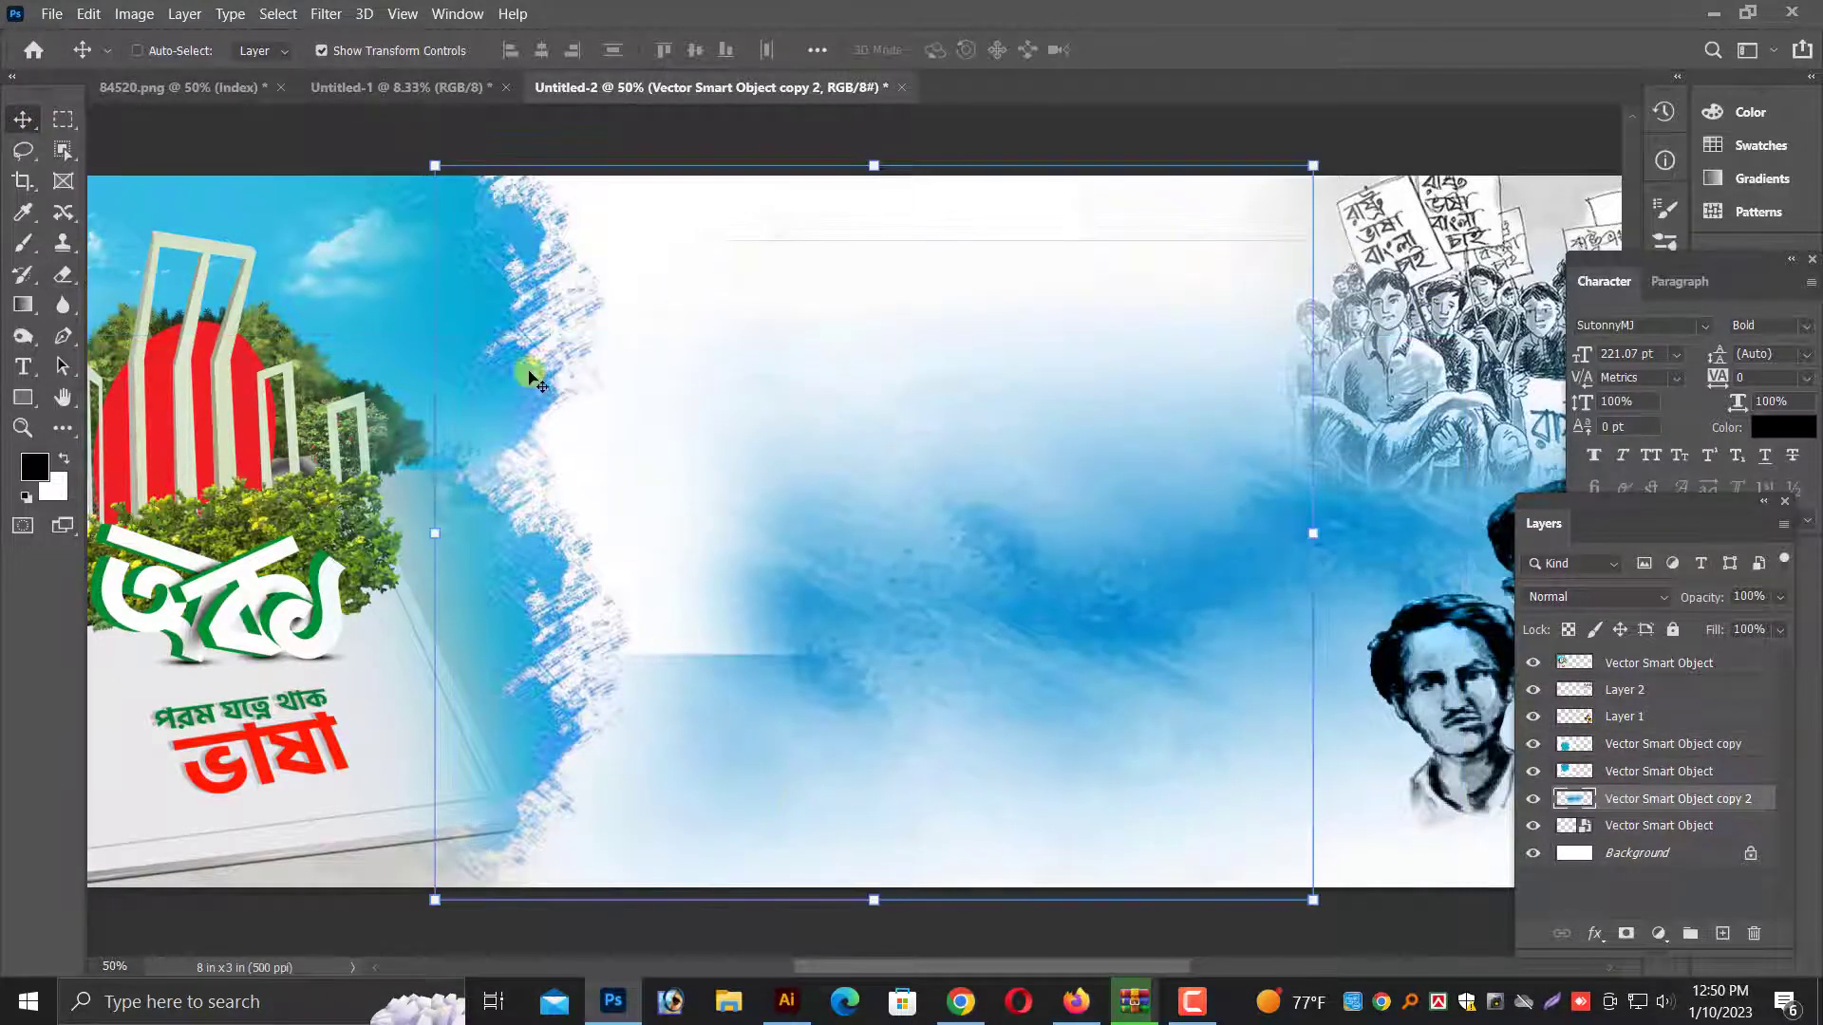
{"action": "key", "text": "ctrl+z"}
Erase the hard lower edge of the upper blue splash layer with the soft size-1000 eraser so it blends into the texture
{"action": "right_click", "coordinate": [522, 337]}
{"action": "left_click", "coordinate": [538, 357]}
{"action": "key", "text": "e"}
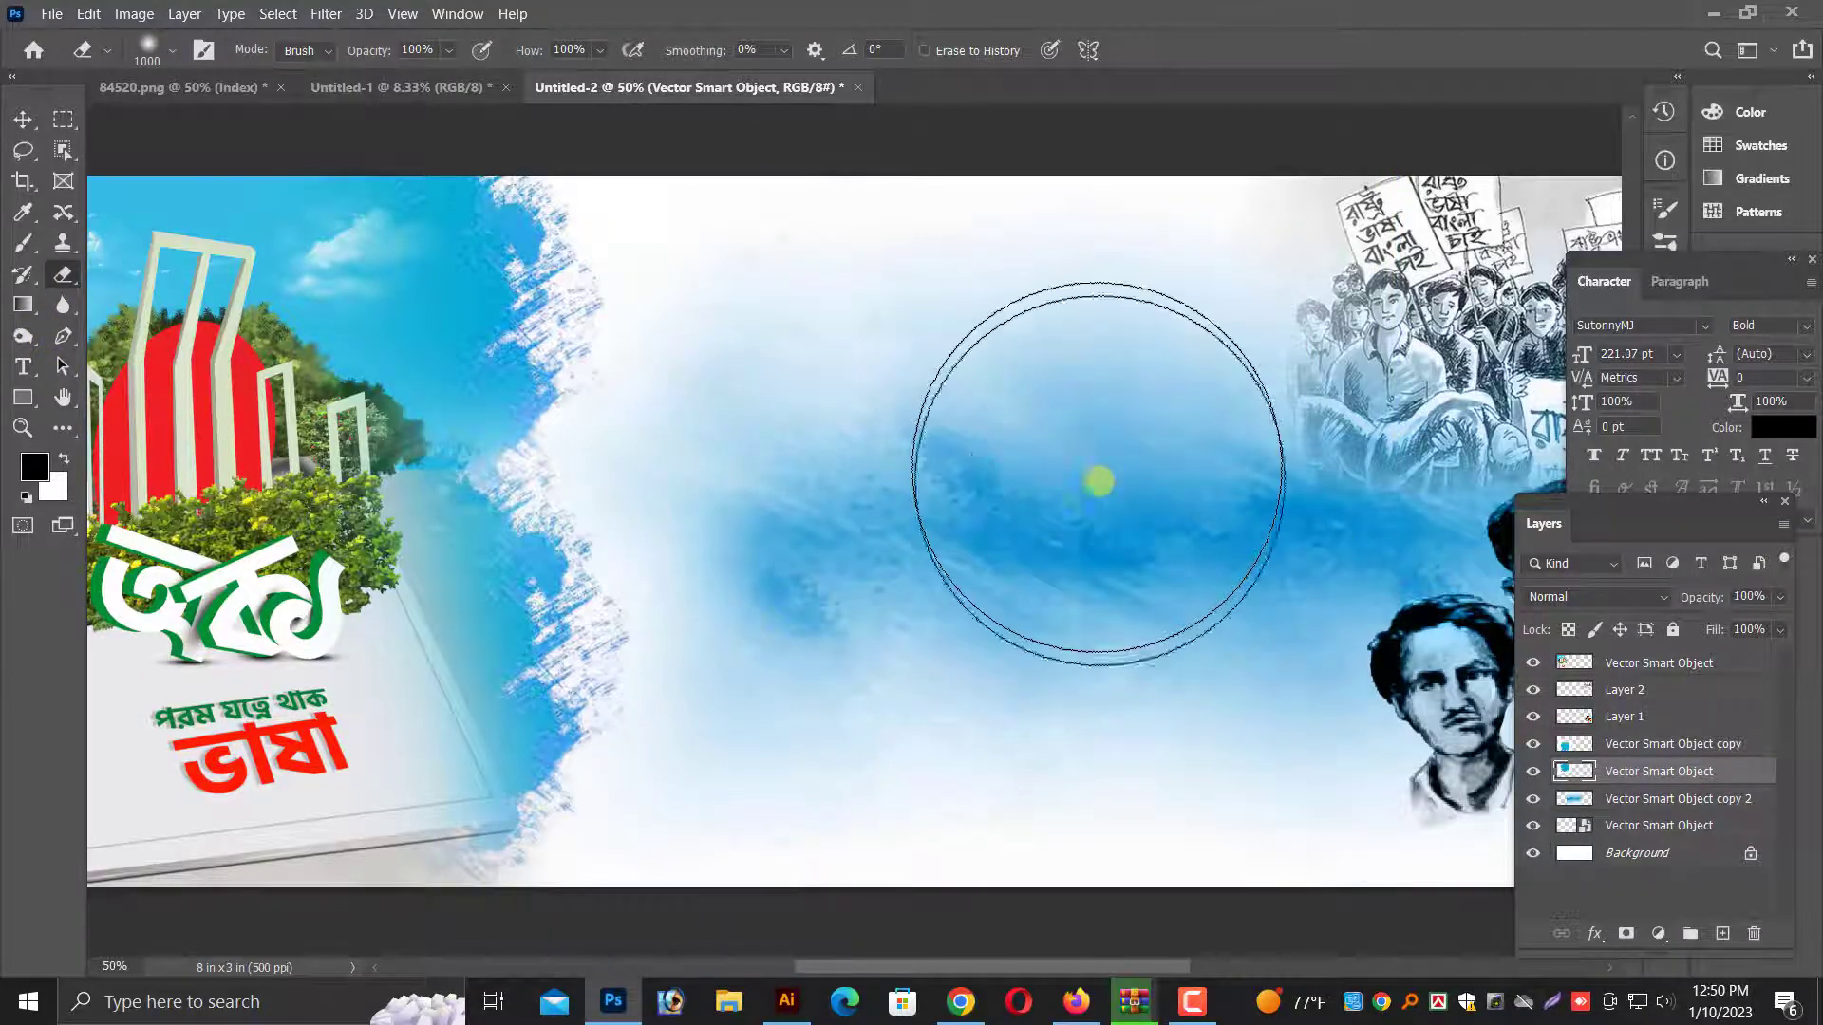
{"action": "left_click", "coordinate": [27, 121]}
Crop the whole document to its canvas bounds to trim the overhanging artwork, clear the selection, and select the lower blue splash
{"action": "key", "text": "ctrl+minus"}
{"action": "key", "text": "ctrl+minus"}
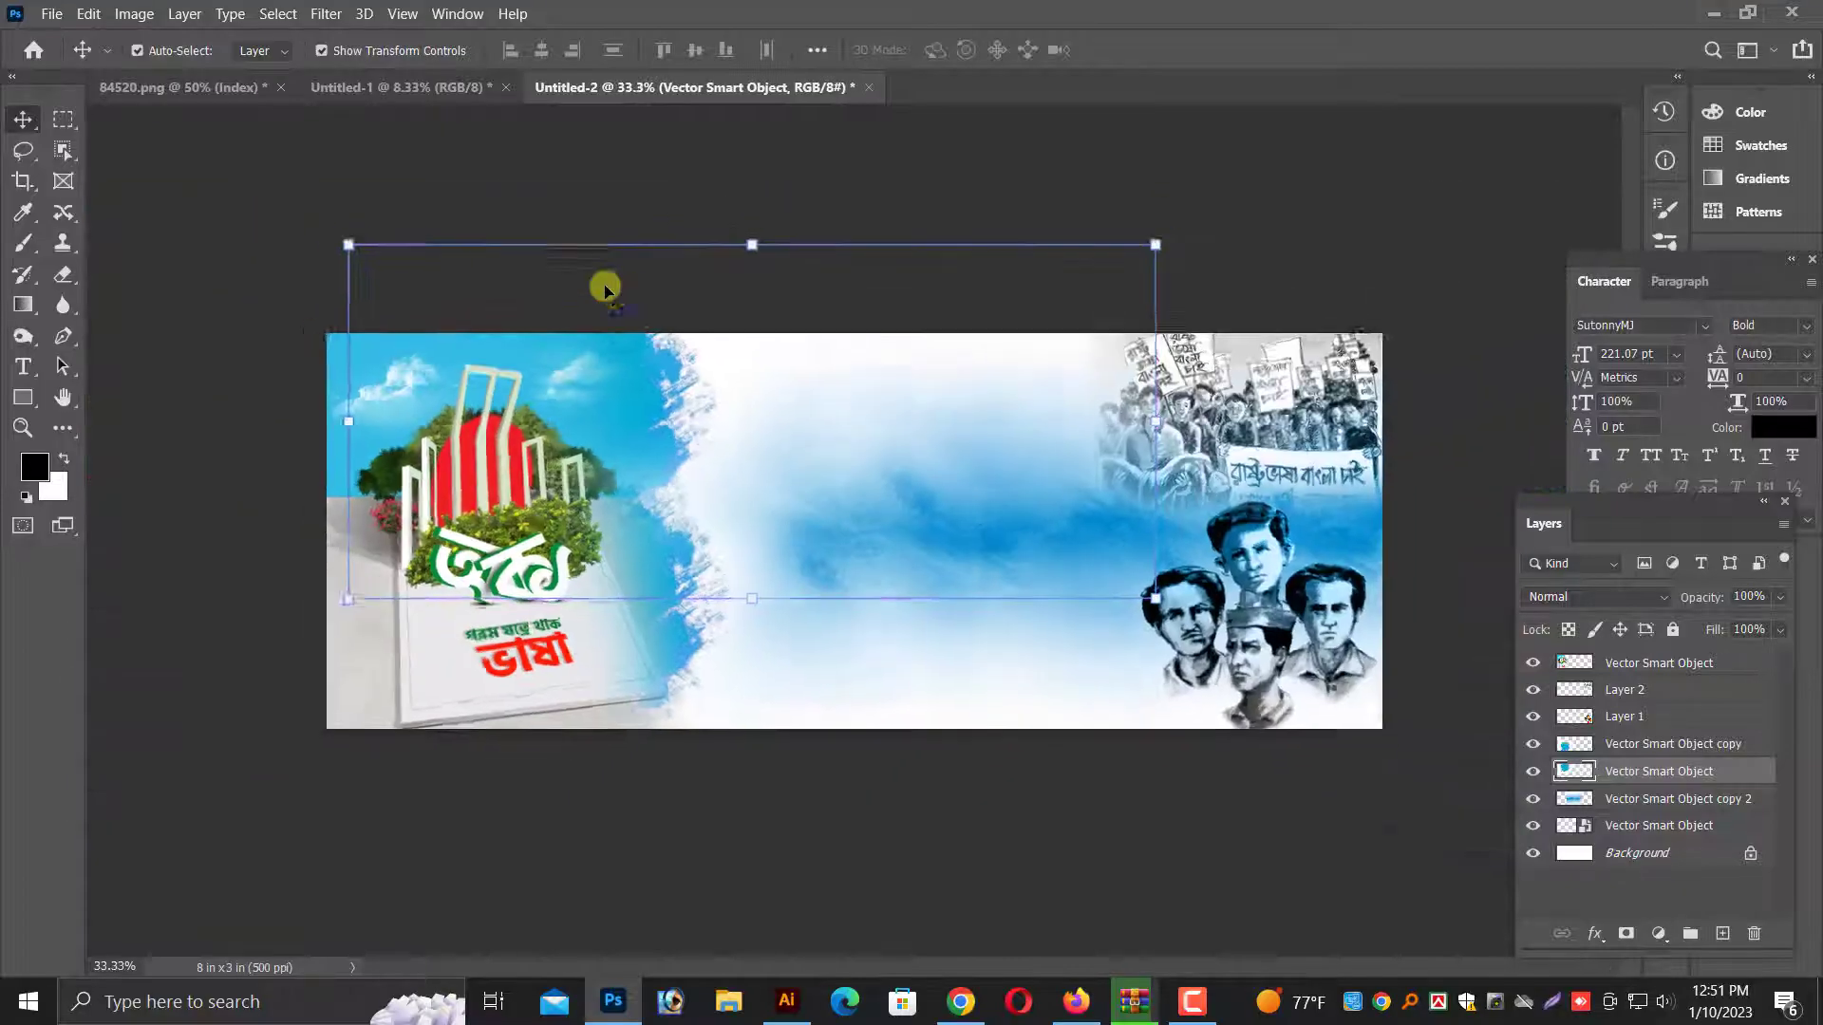
{"action": "key", "text": "ctrl+a"}
{"action": "key", "text": "ctrl+a"}
{"action": "left_click", "coordinate": [134, 13]}
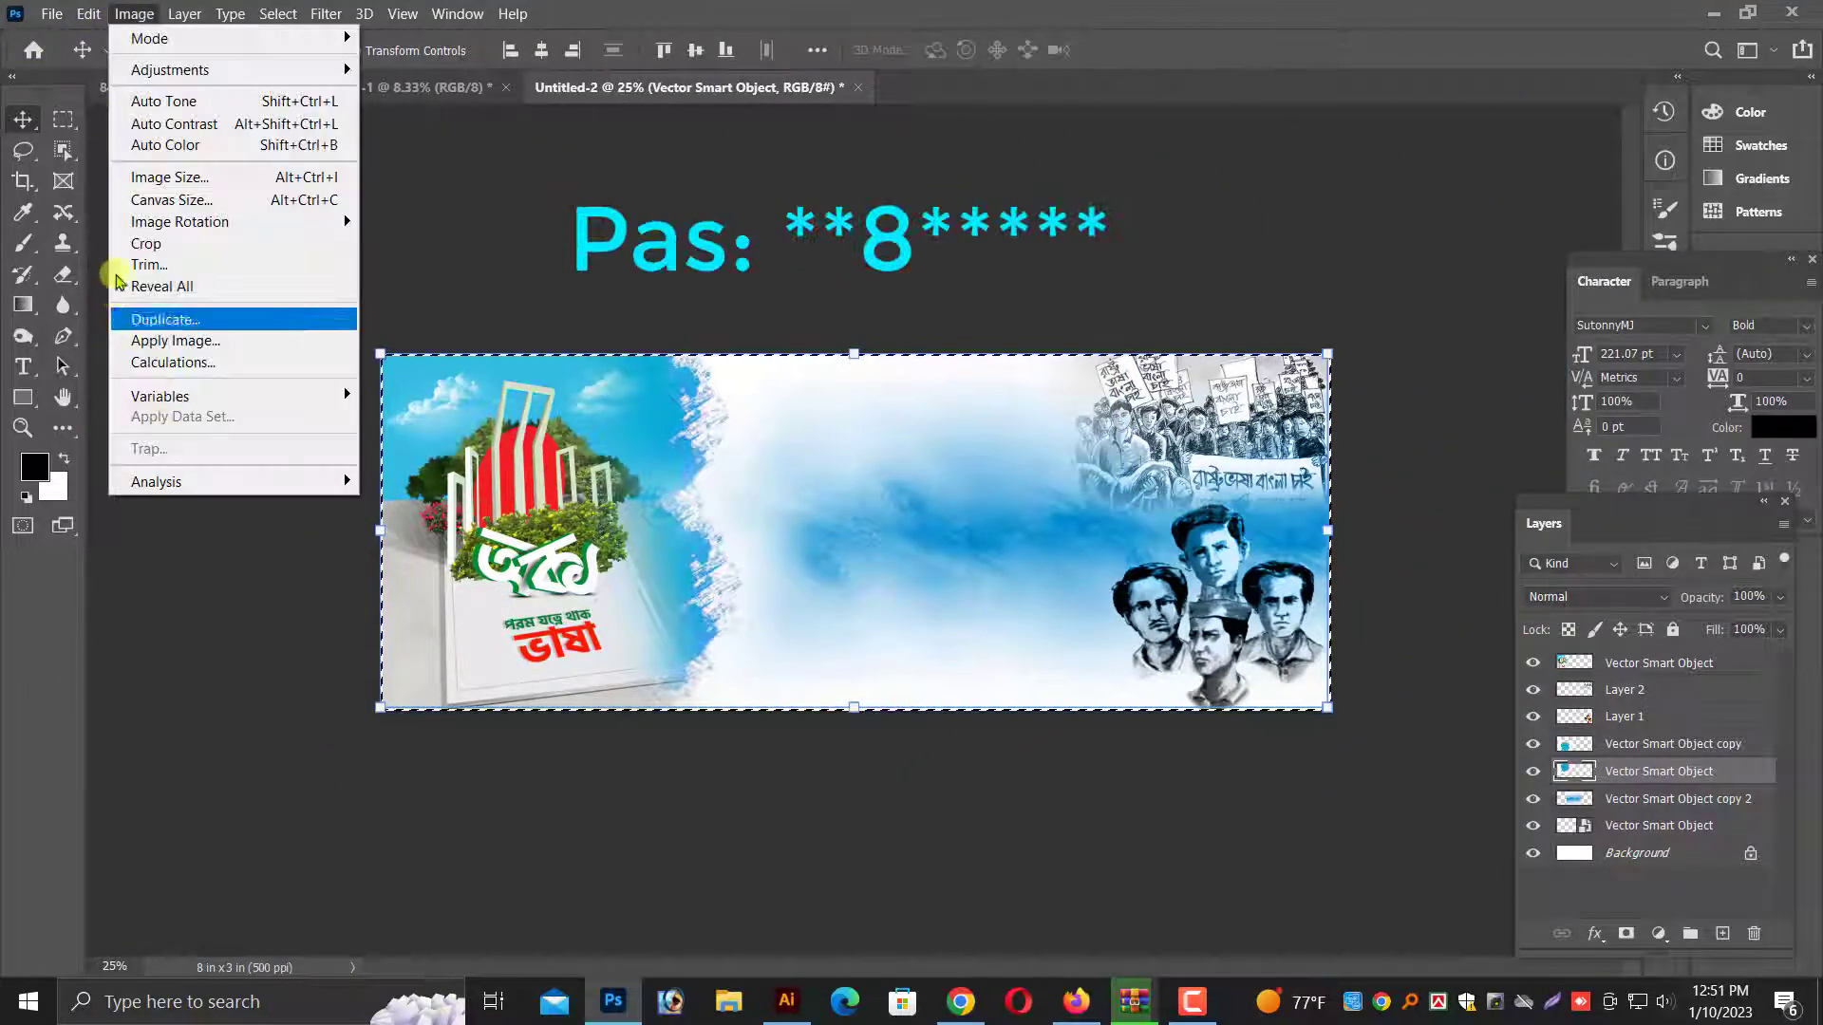
{"action": "left_click", "coordinate": [189, 243]}
{"action": "key", "text": "ctrl+d"}
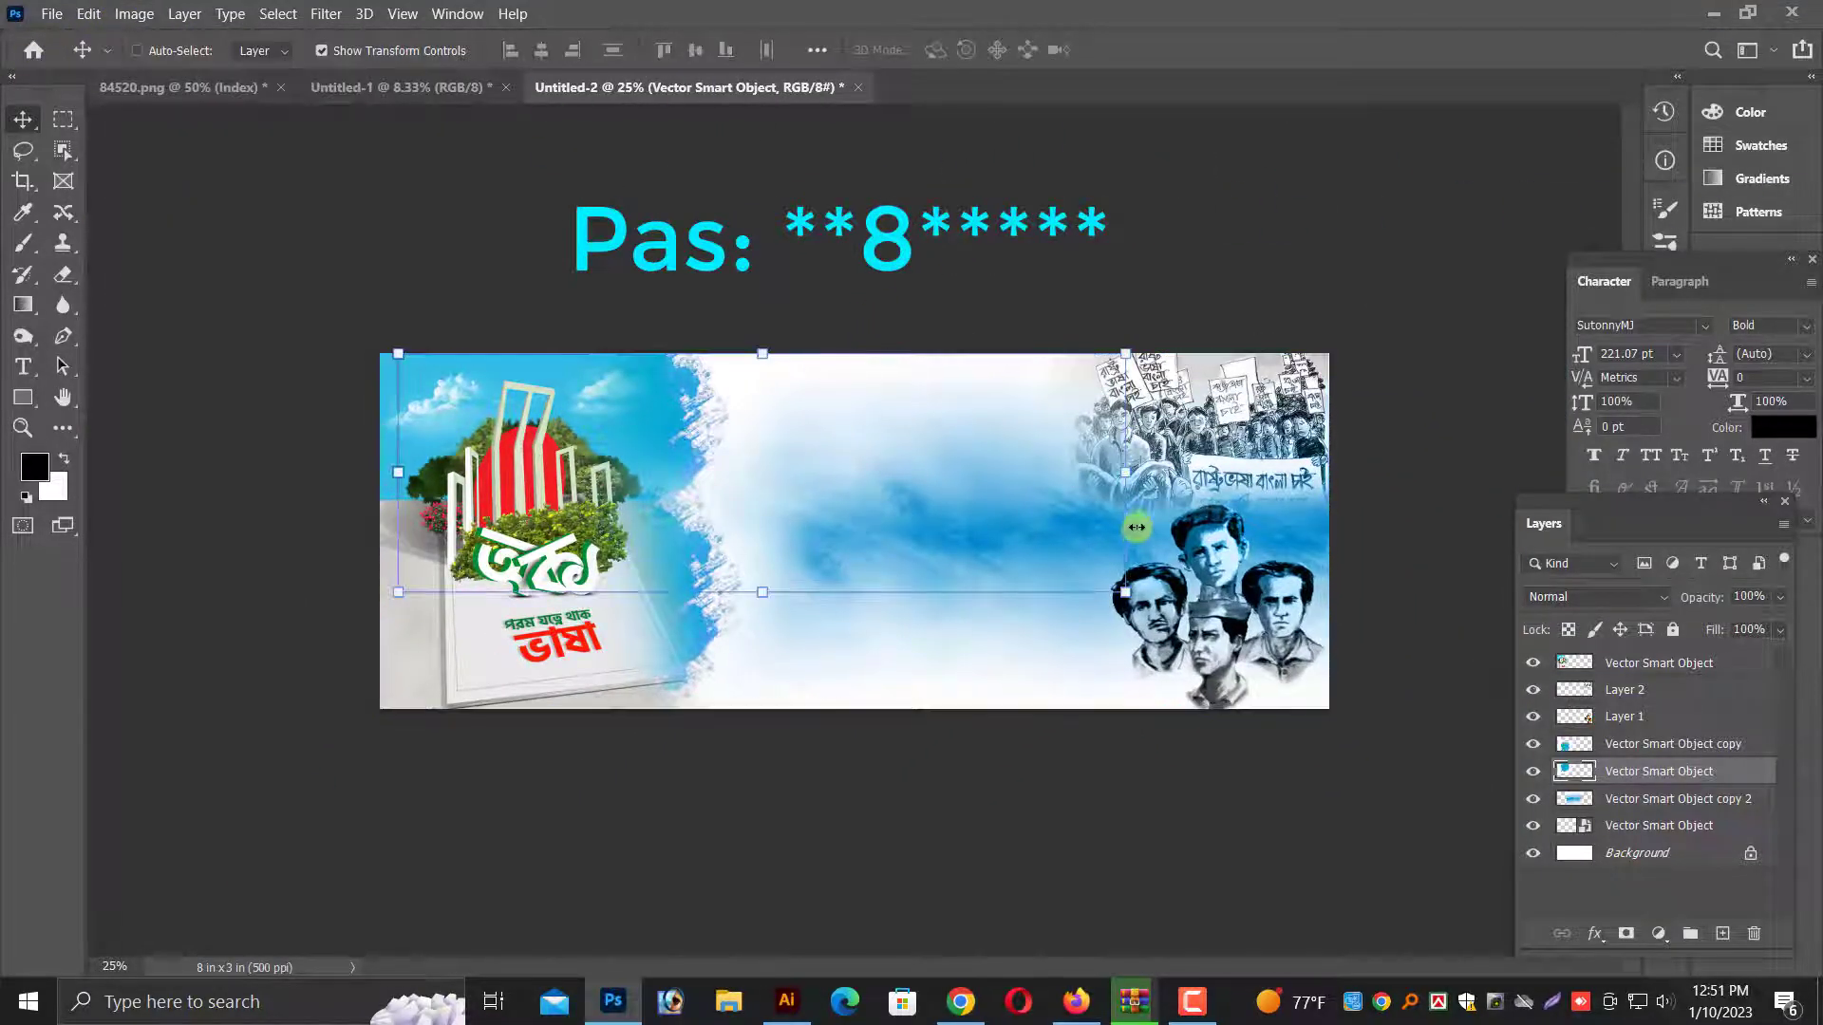
{"action": "left_click", "coordinate": [680, 645], "text": "ctrl"}
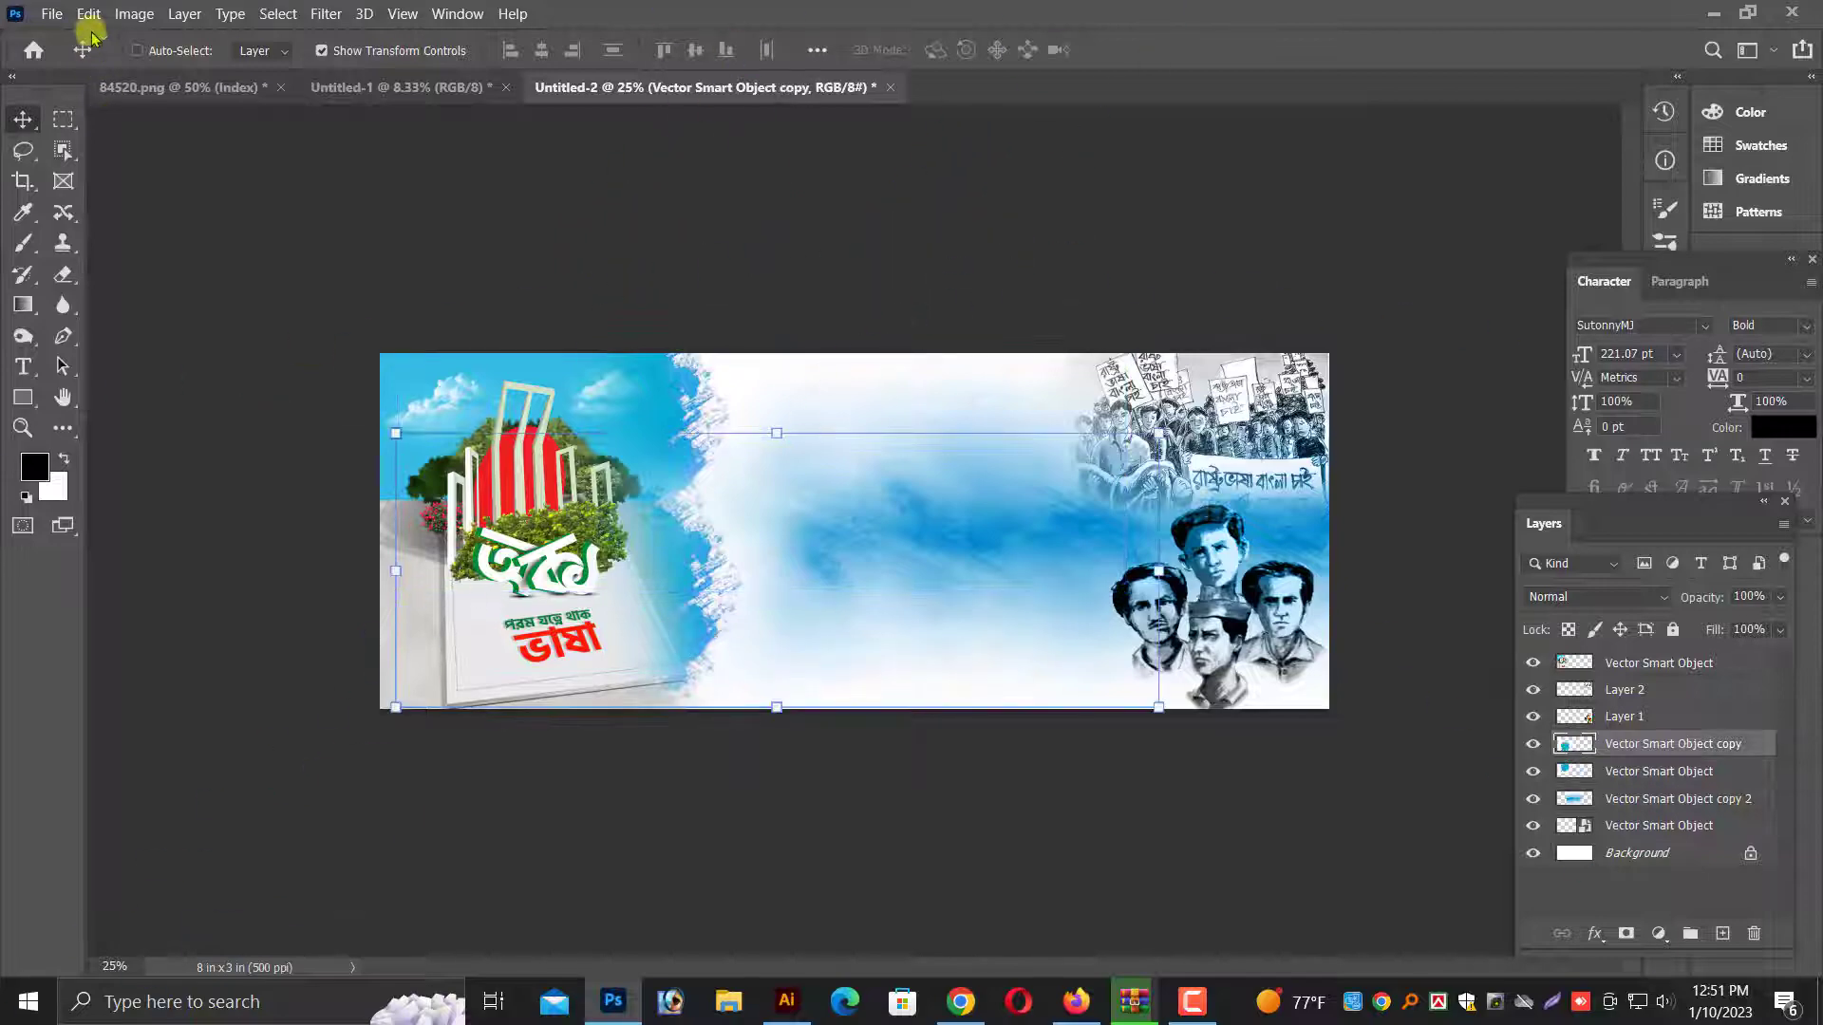
Save the banner on the computer's Desktop as a TIFF named 21, with layers kept and no image compression
{"action": "left_click", "coordinate": [49, 15]}
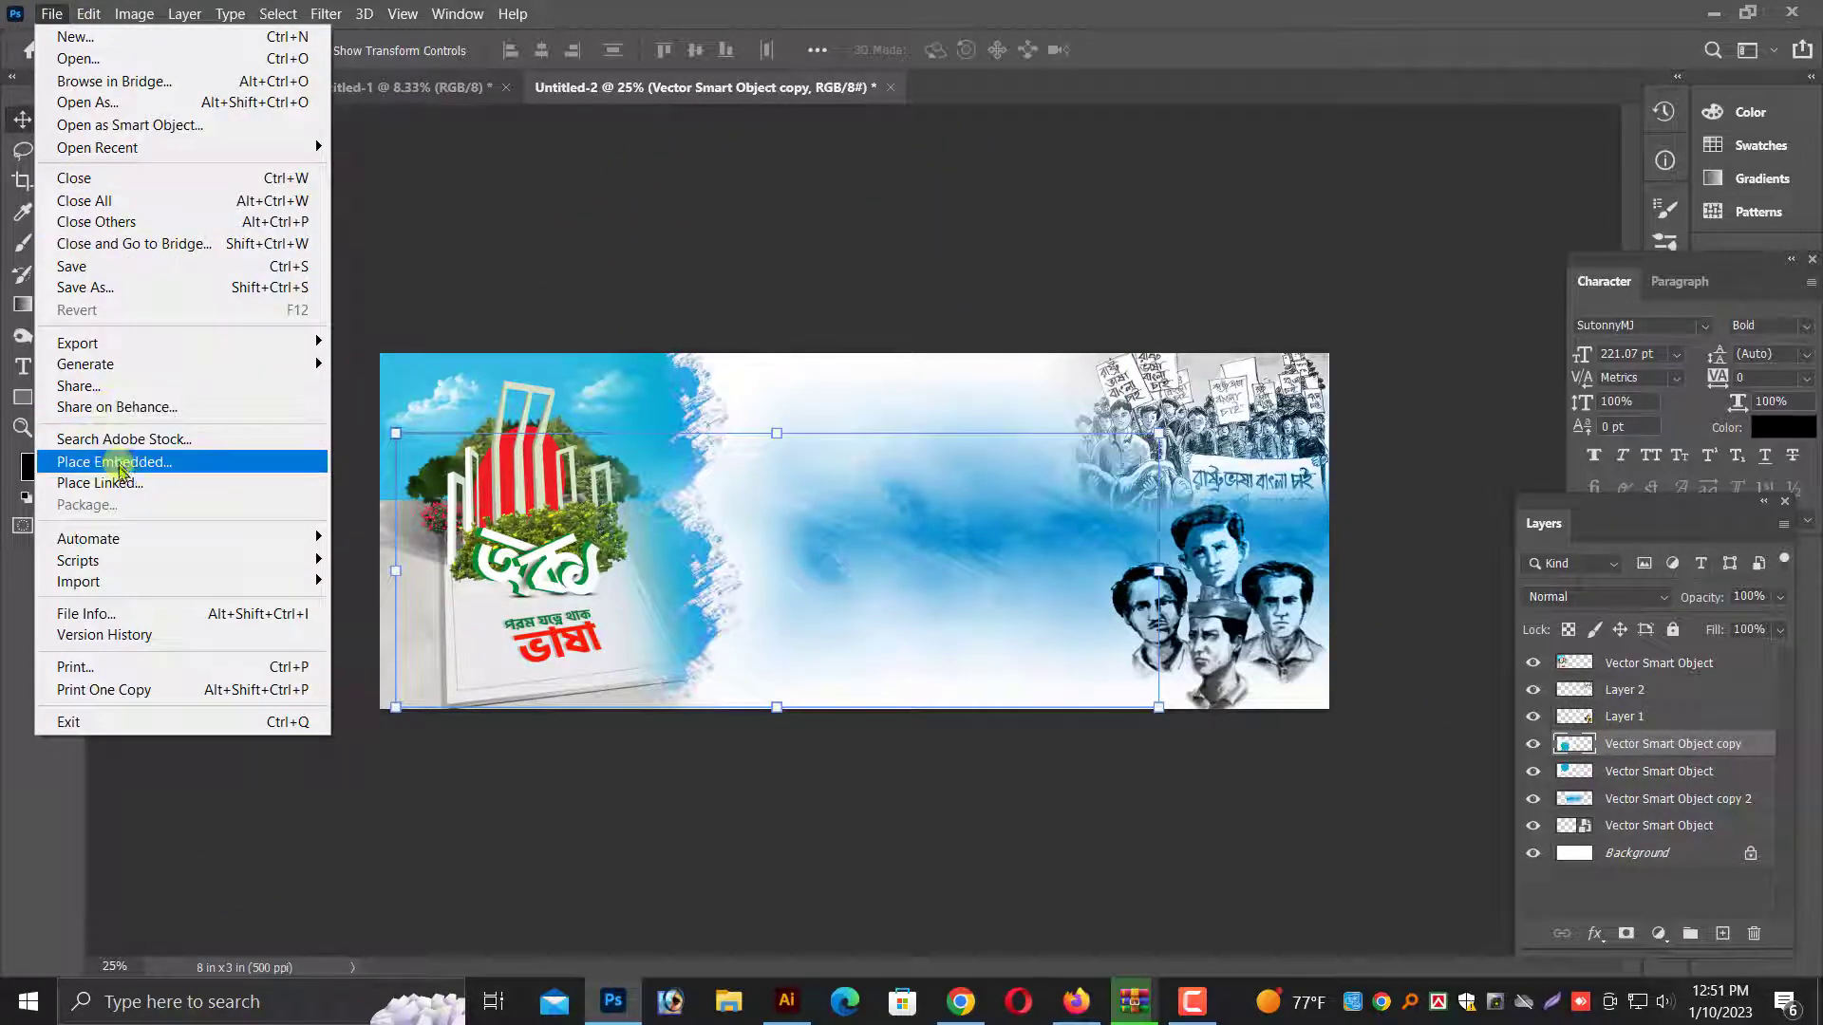
{"action": "left_click", "coordinate": [54, 17]}
{"action": "left_click", "coordinate": [54, 17]}
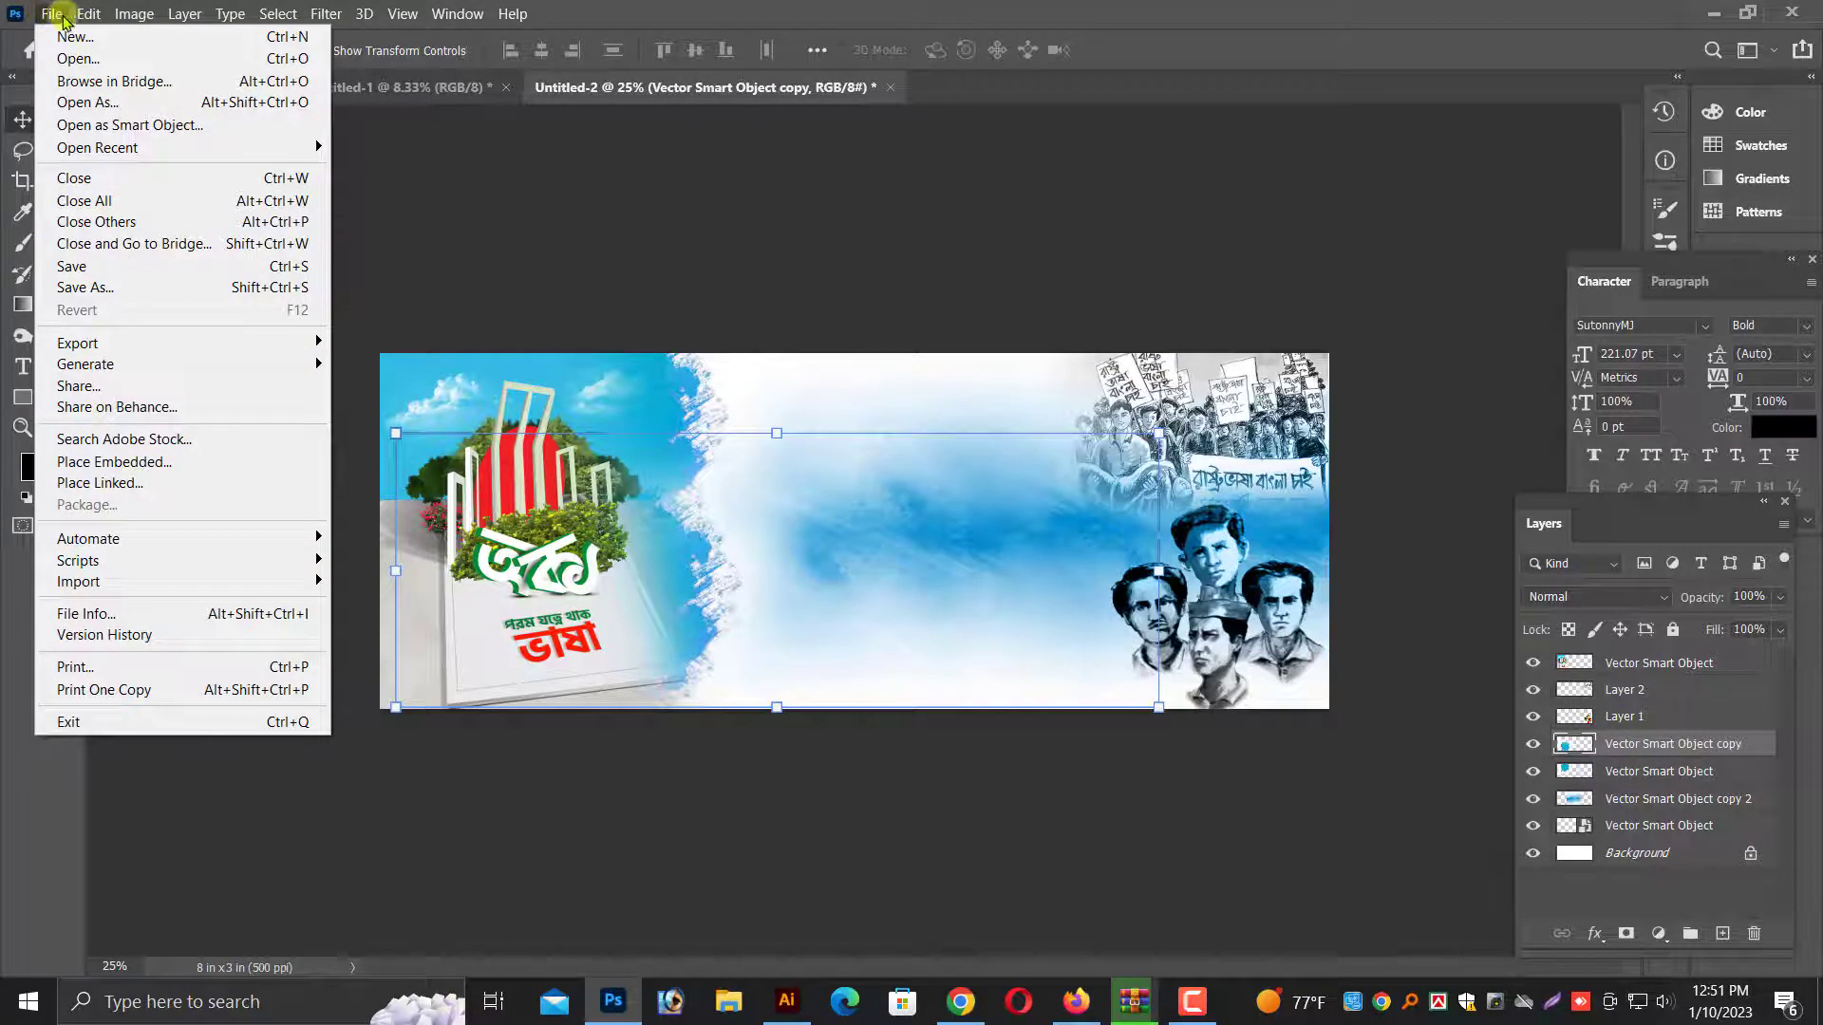
{"action": "left_click", "coordinate": [84, 287]}
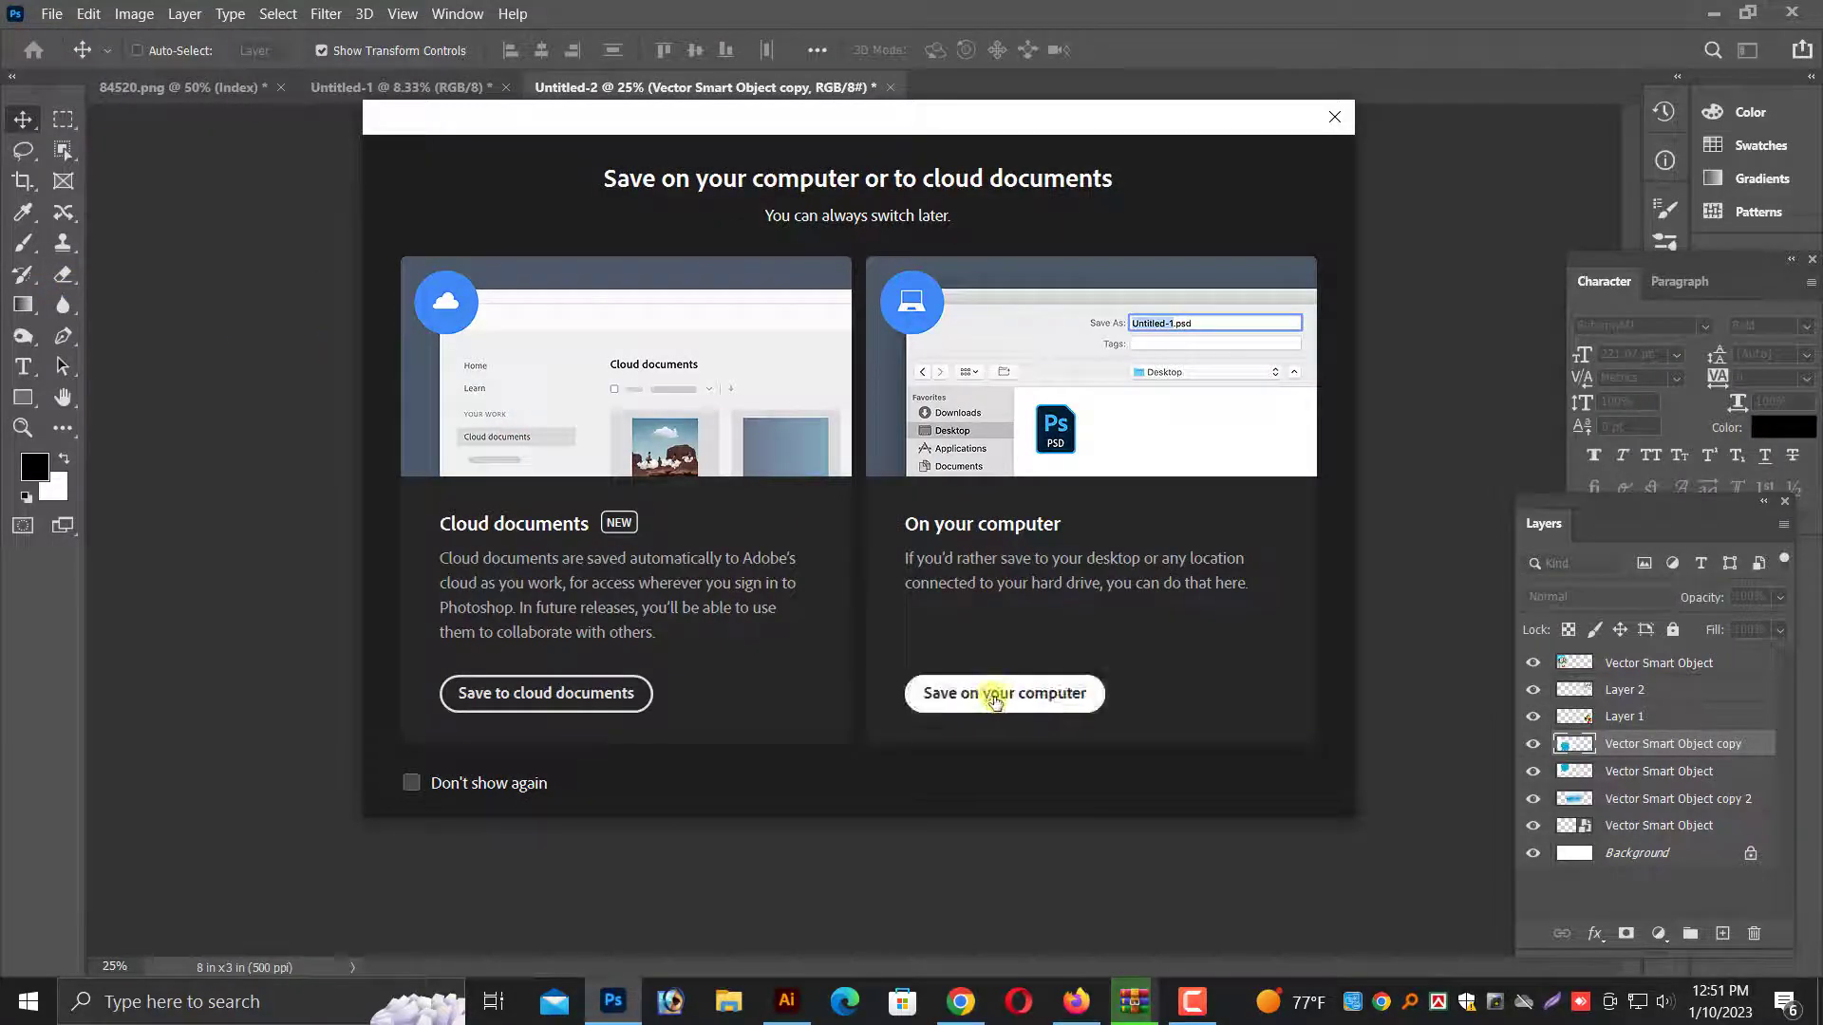
{"action": "left_click", "coordinate": [995, 699]}
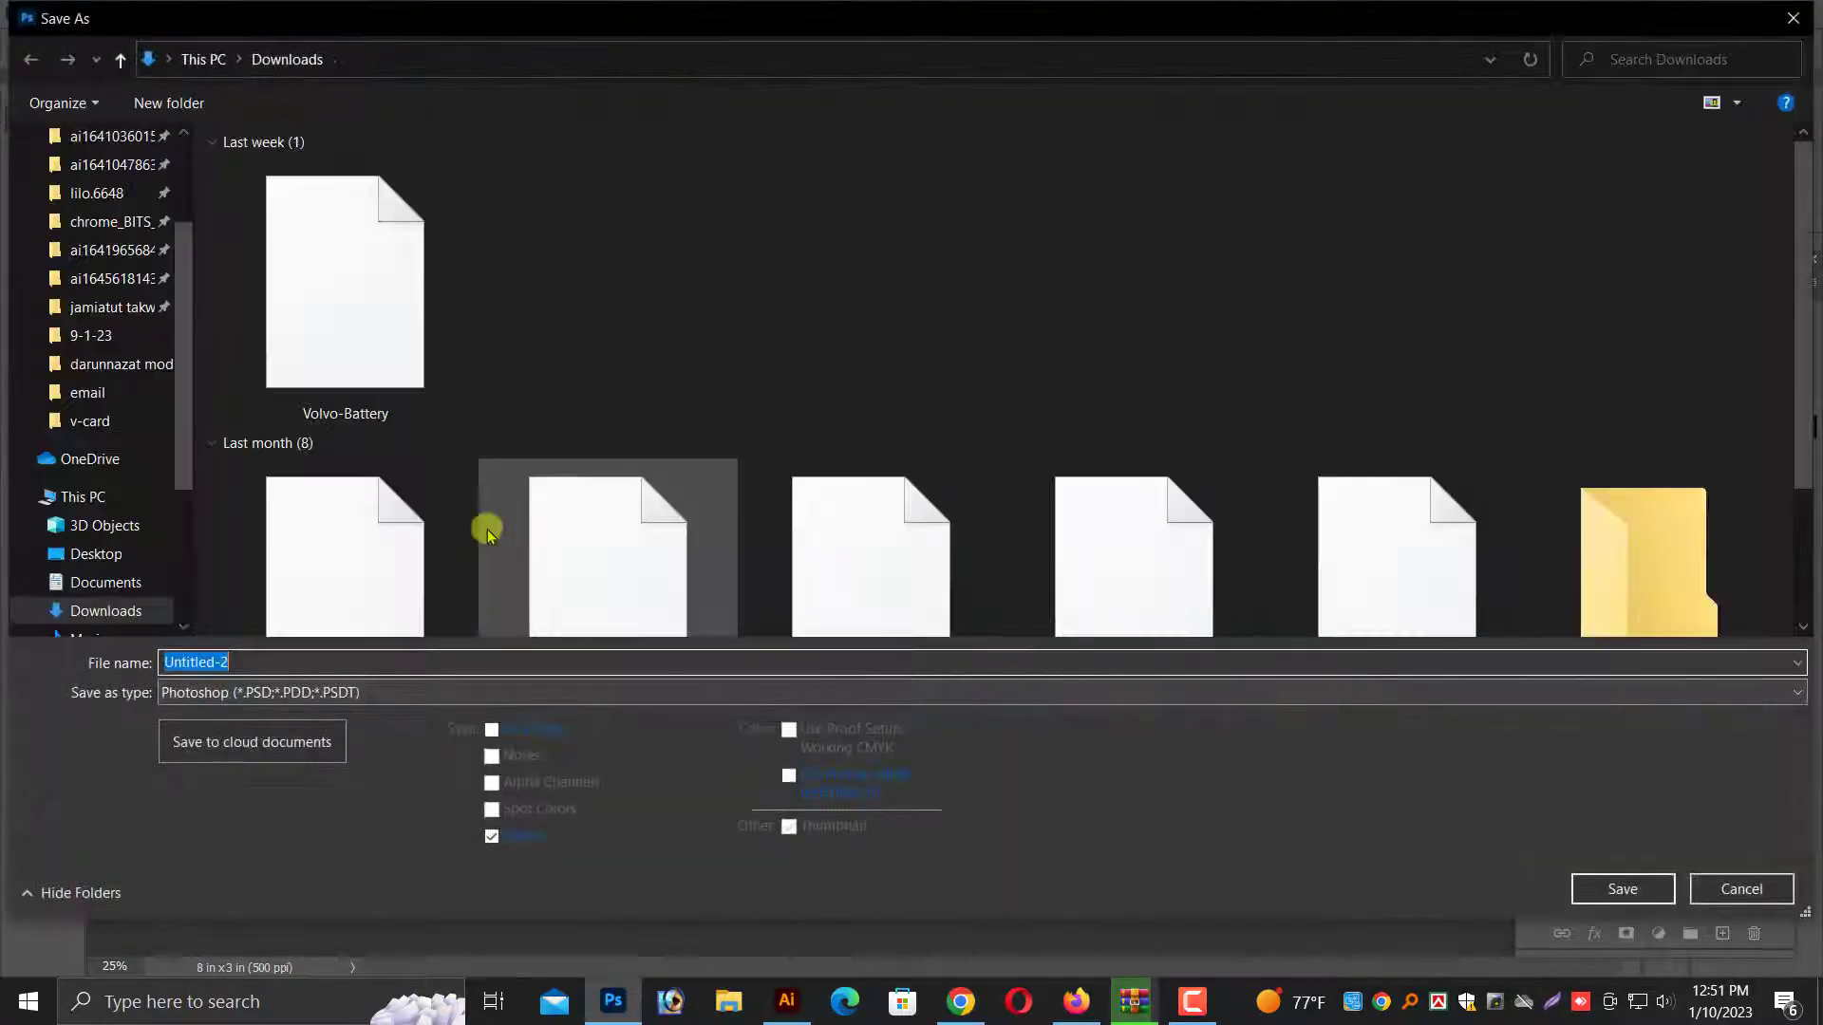
{"action": "left_click", "coordinate": [129, 557]}
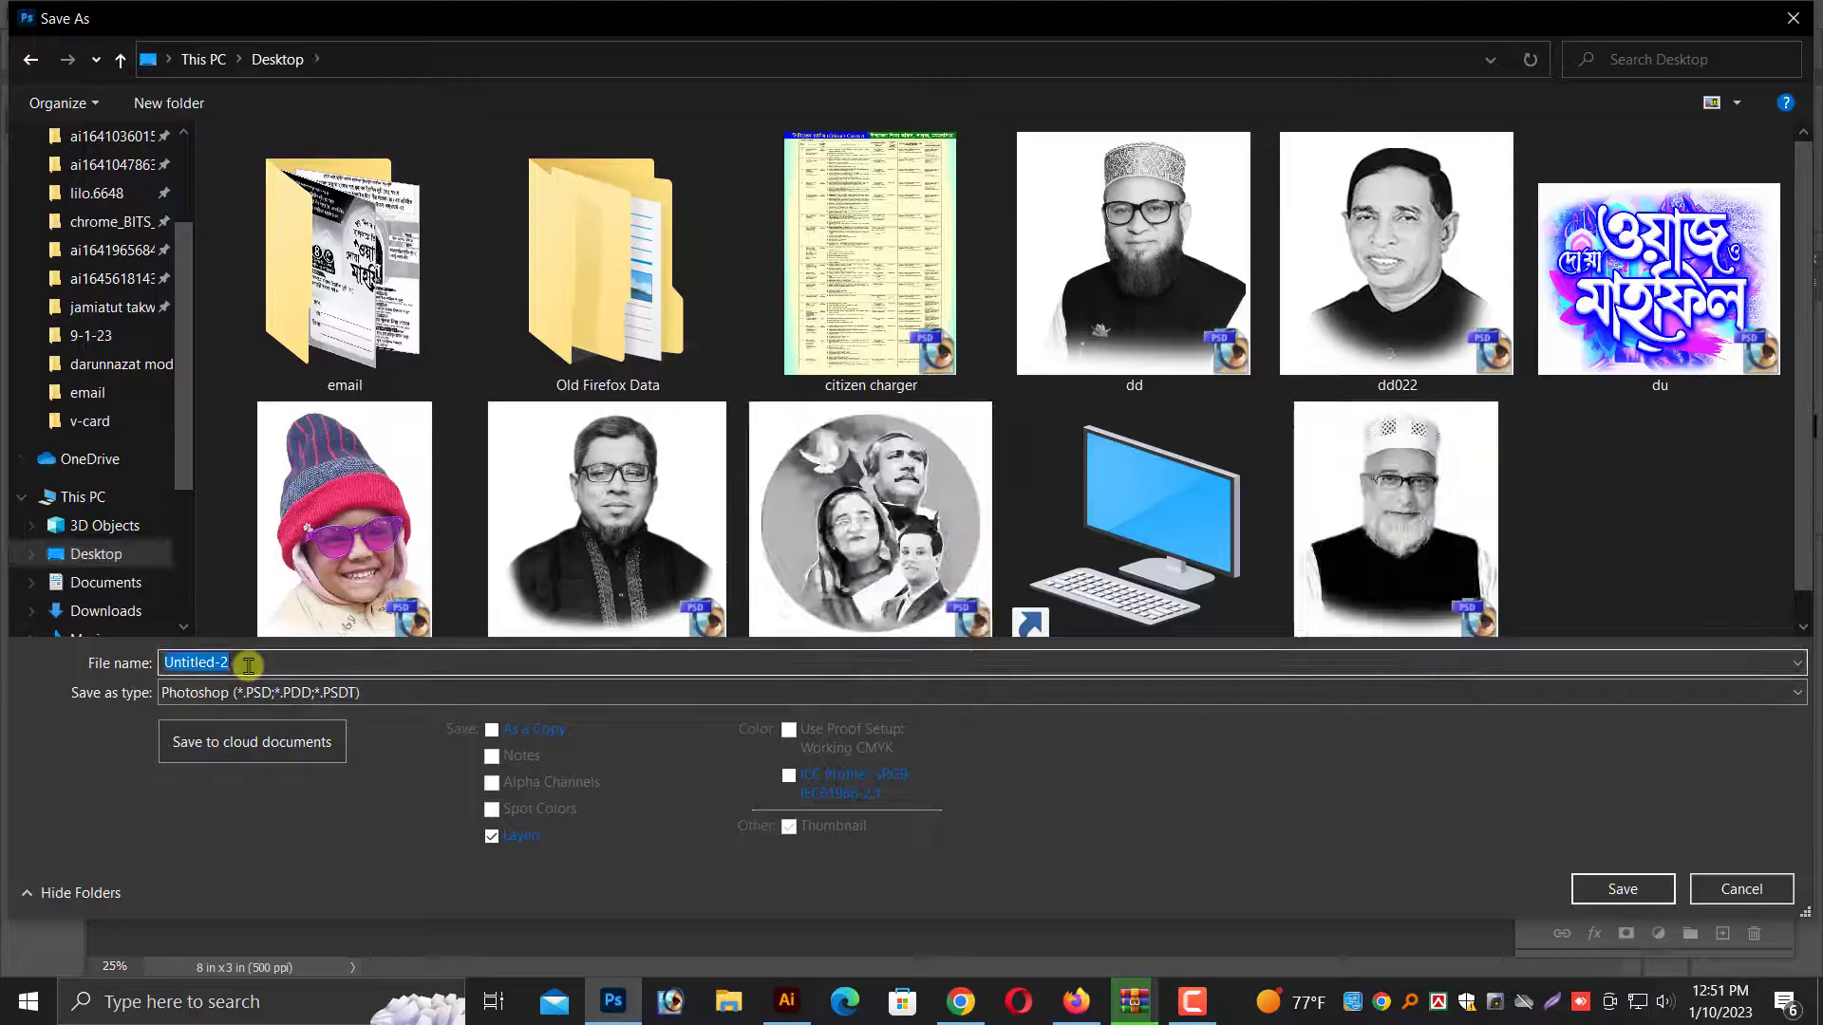
{"action": "left_click", "coordinate": [284, 693]}
{"action": "left_click", "coordinate": [305, 680]}
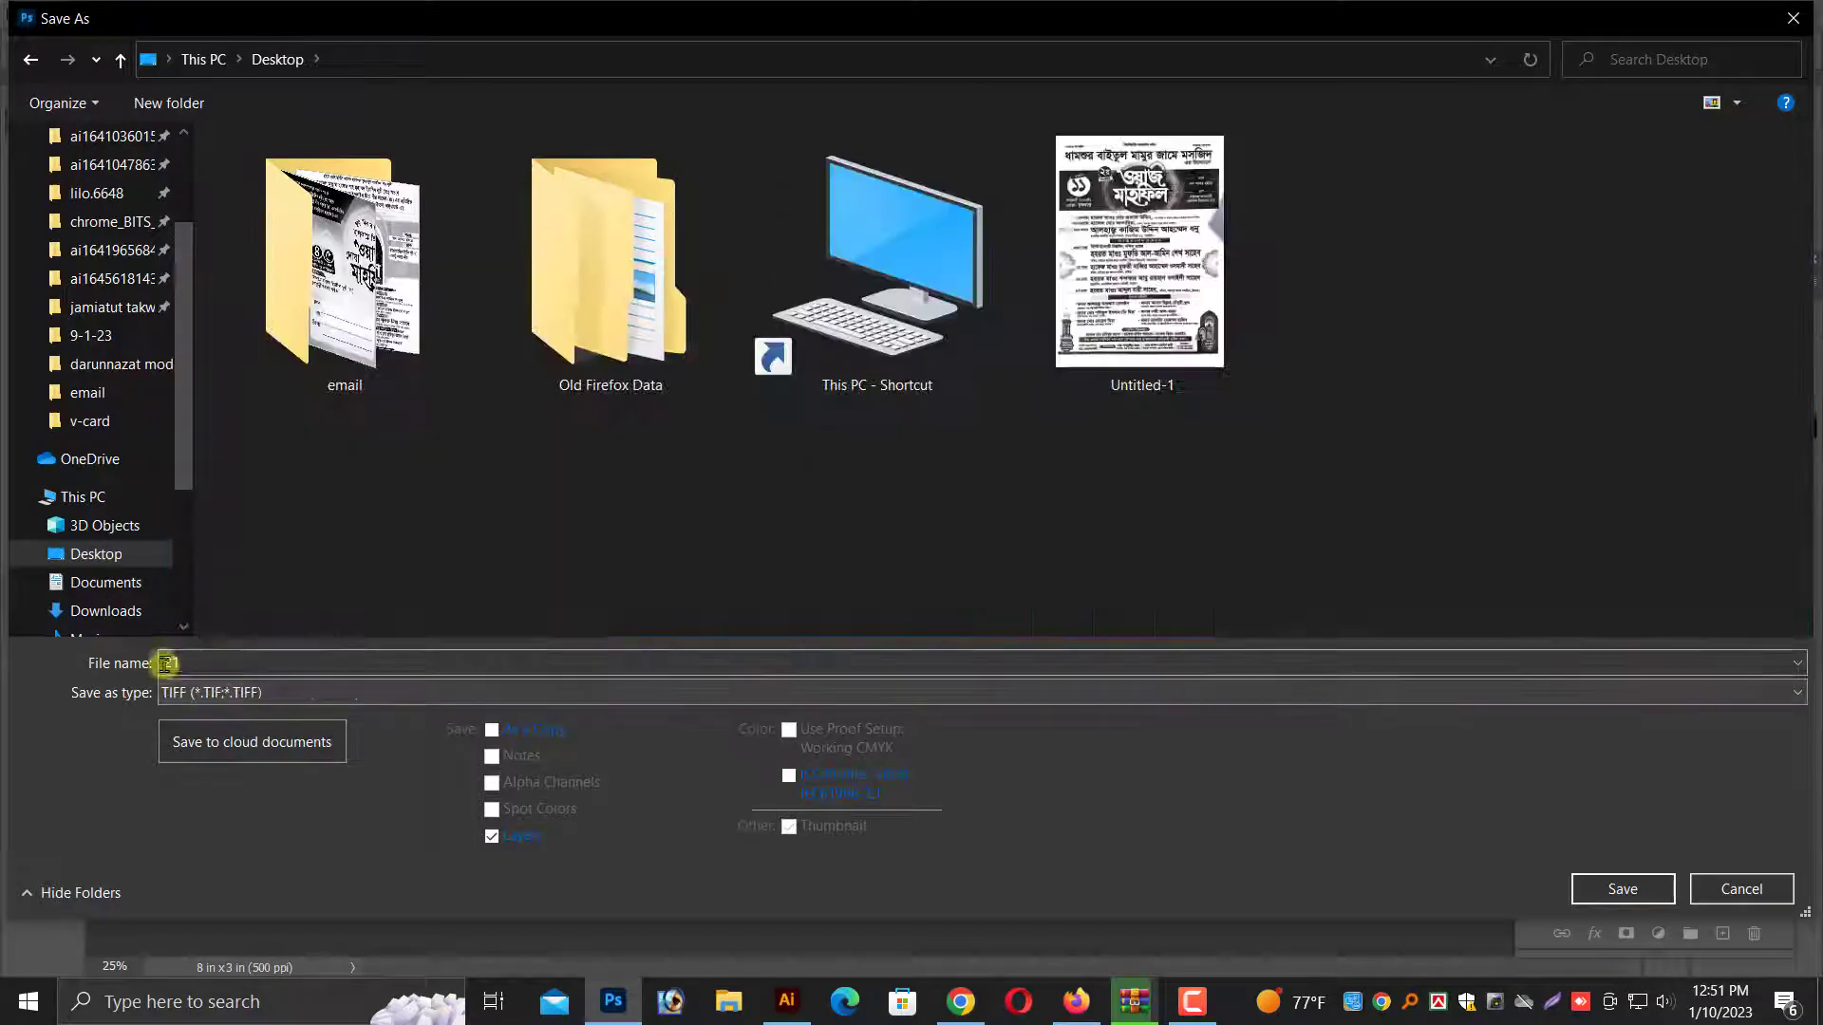
{"action": "key", "text": "Return"}
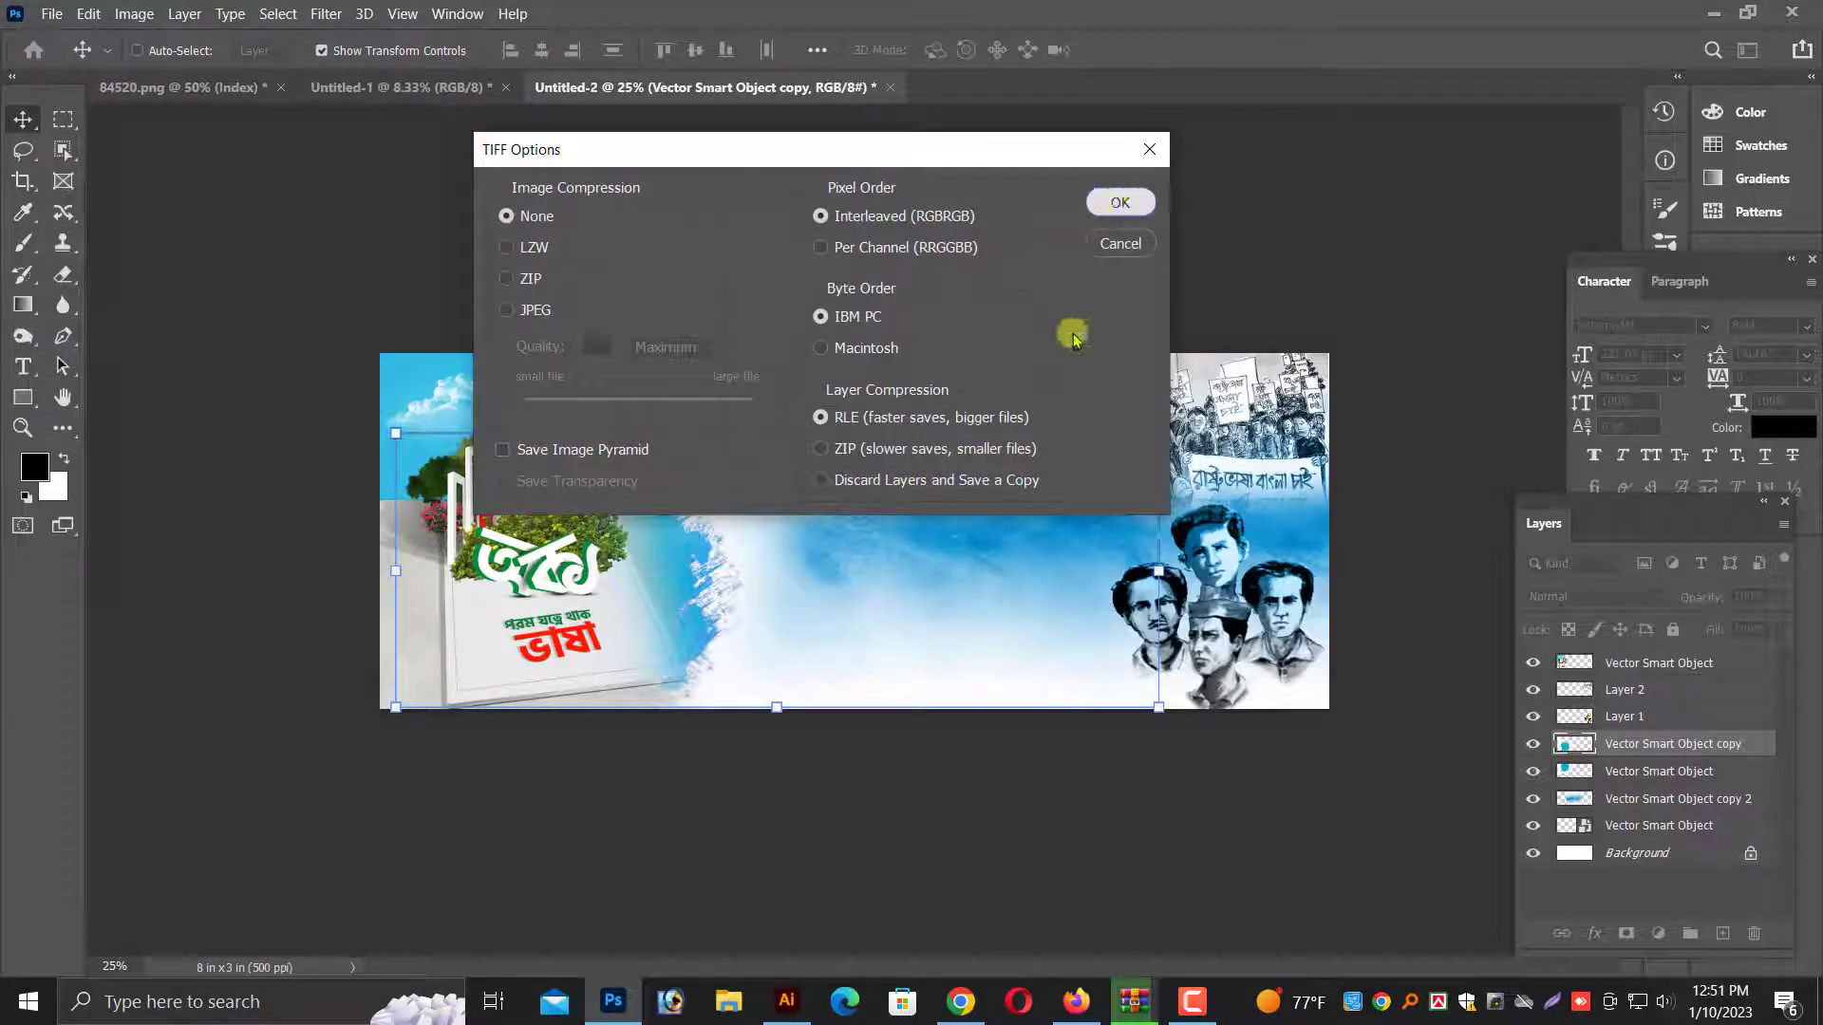
{"action": "key", "text": "Return"}
{"action": "left_click", "coordinate": [818, 392]}
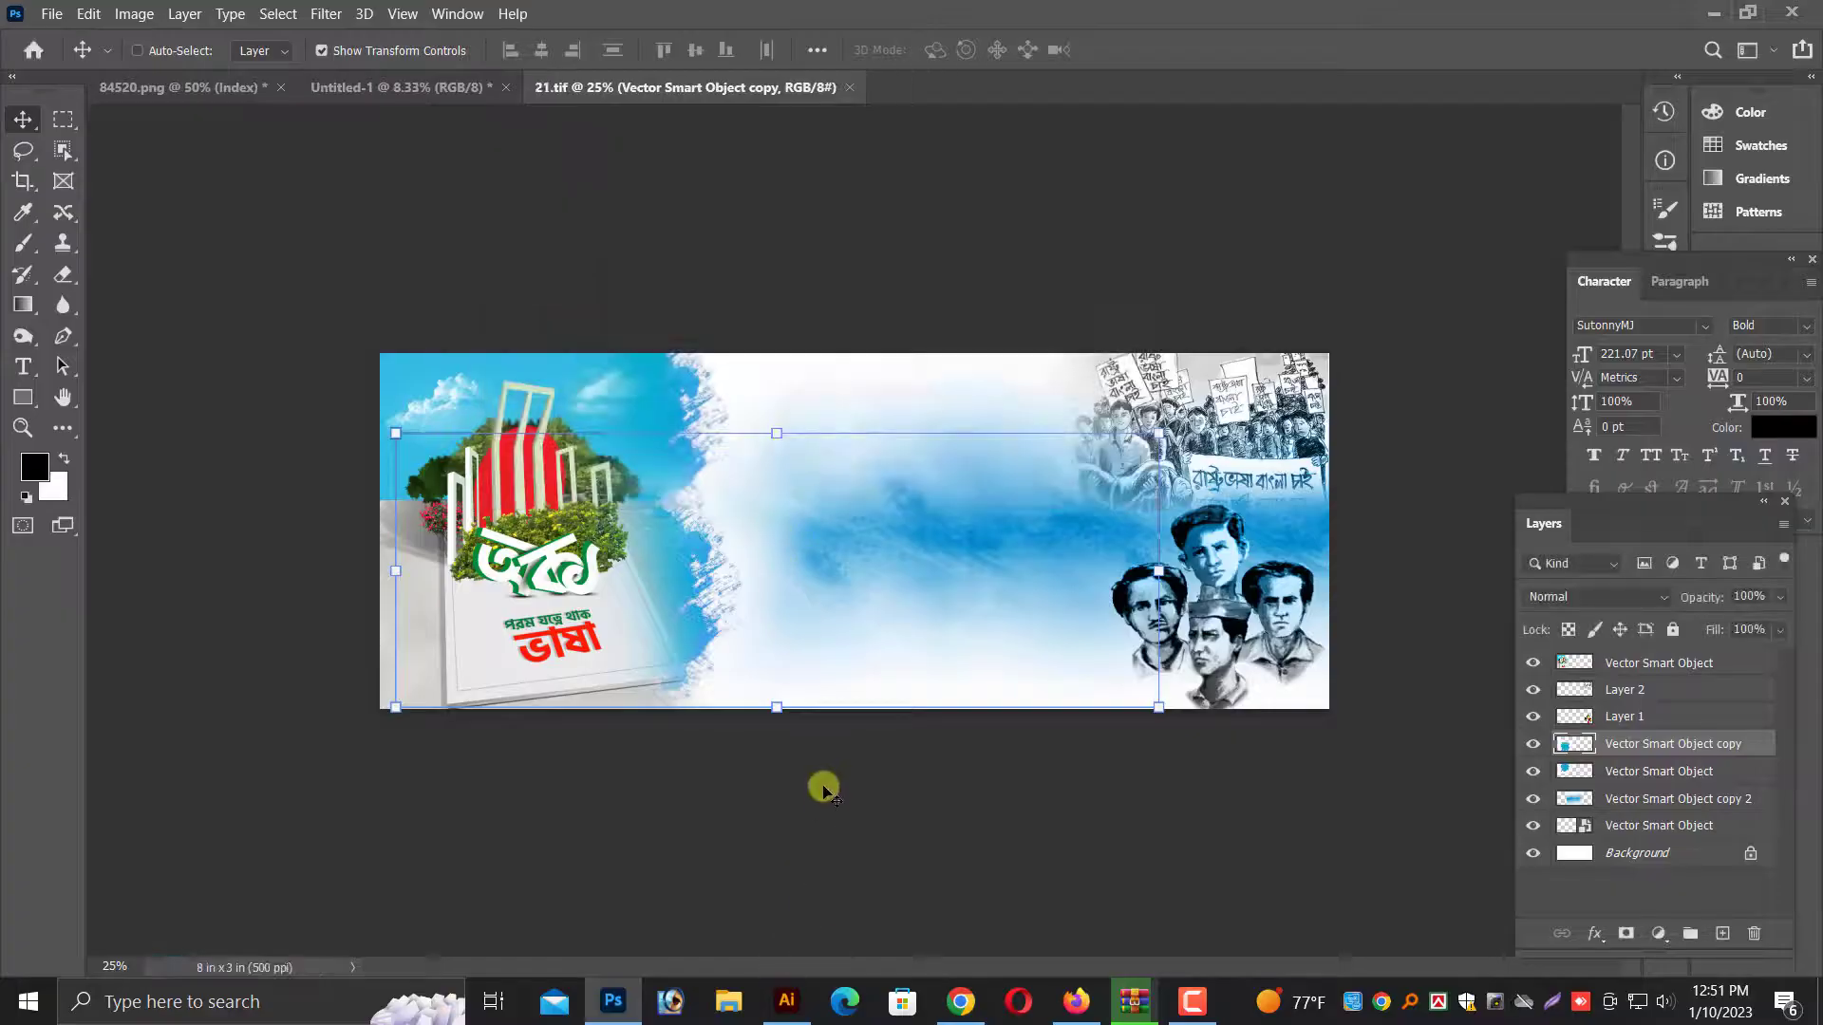
Switch to Illustrator and open the TIFF file 21 from the Desktop, converting its layers to objects
{"action": "left_click", "coordinate": [776, 1006]}
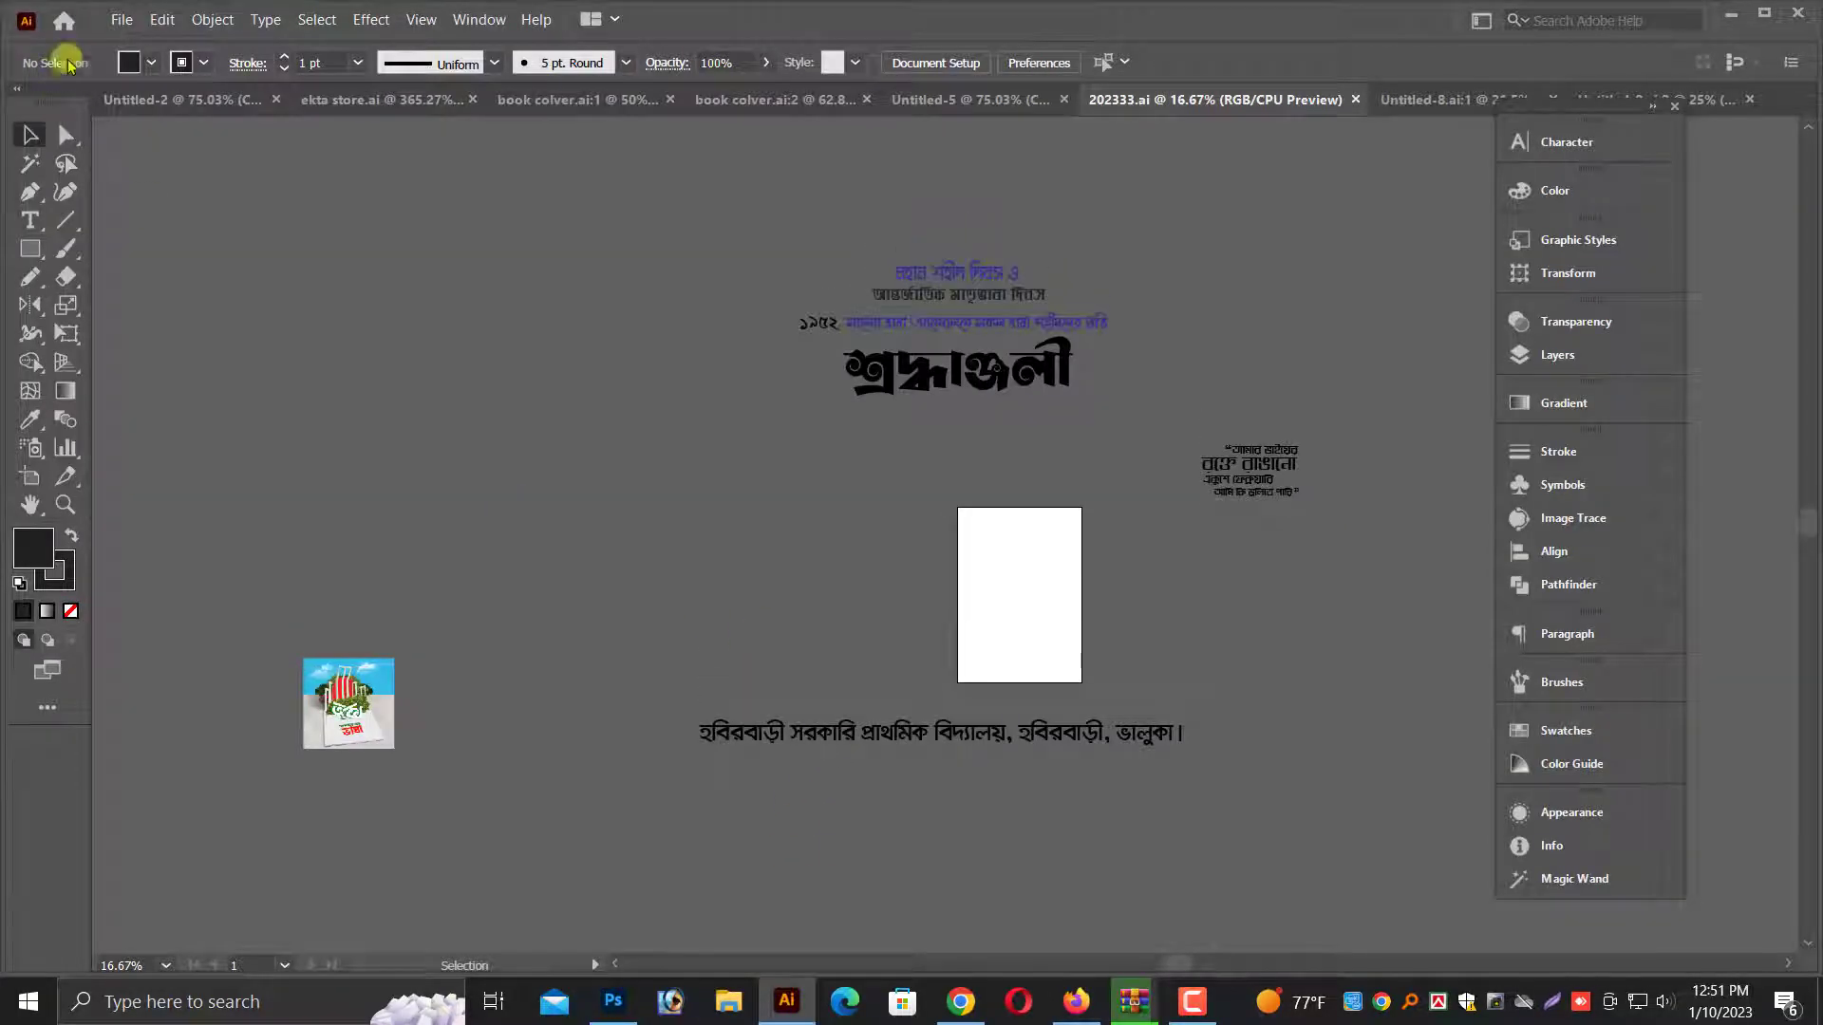
{"action": "left_click", "coordinate": [122, 19]}
{"action": "left_click", "coordinate": [133, 99]}
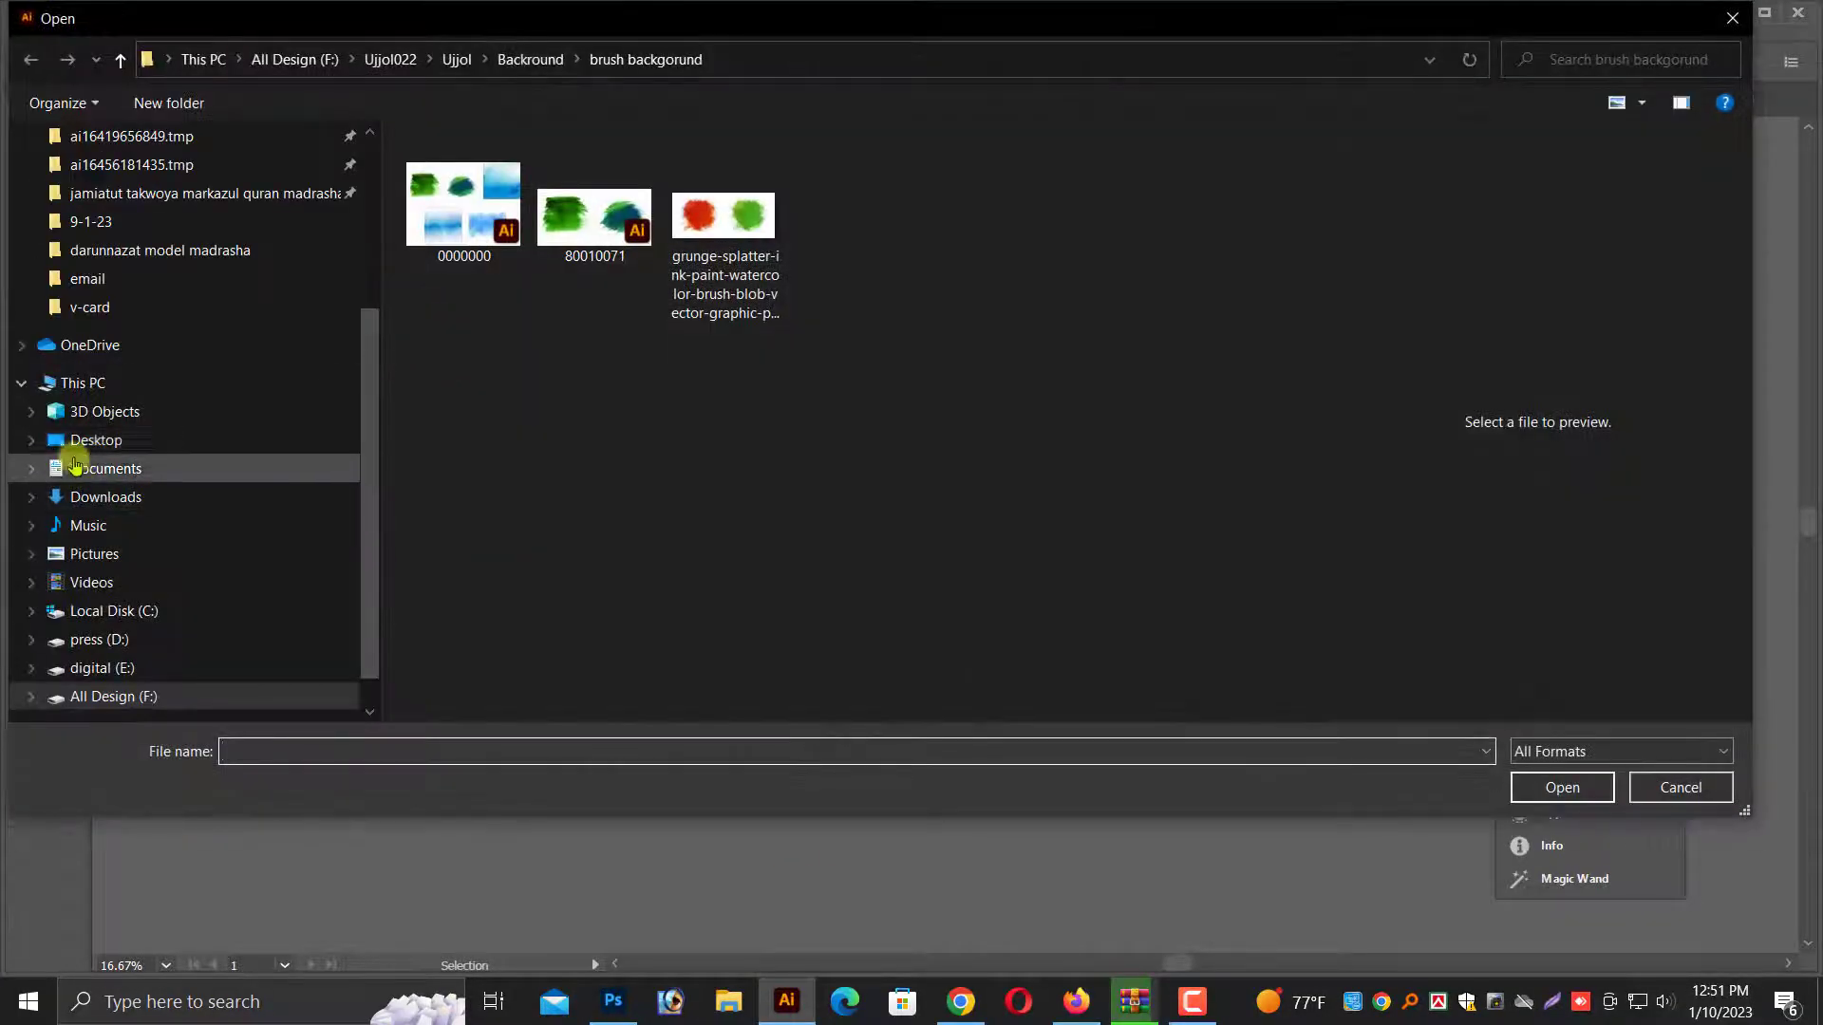
{"action": "left_click", "coordinate": [85, 440]}
{"action": "scroll", "coordinate": [854, 437], "scroll_direction": "down", "scroll_amount": 2}
{"action": "scroll", "coordinate": [997, 427], "scroll_direction": "up", "scroll_amount": 2}
{"action": "left_click", "coordinate": [1127, 314]}
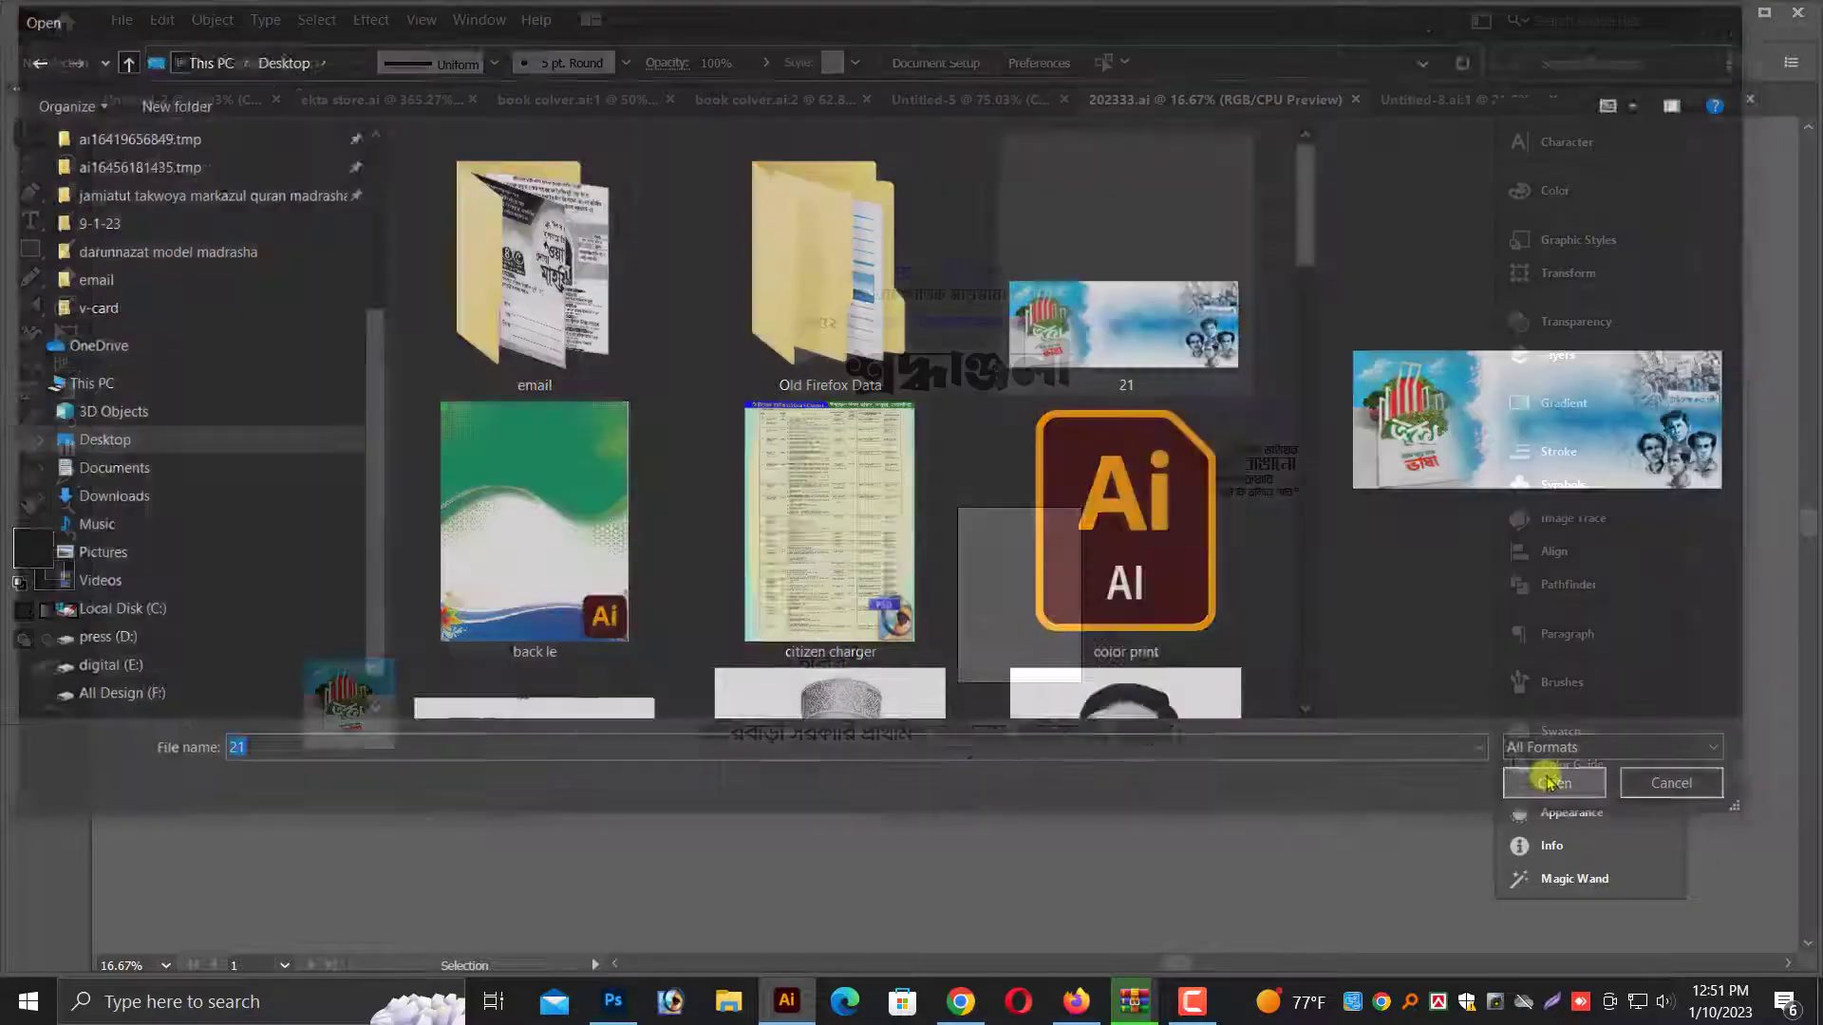
{"action": "left_click", "coordinate": [1562, 787]}
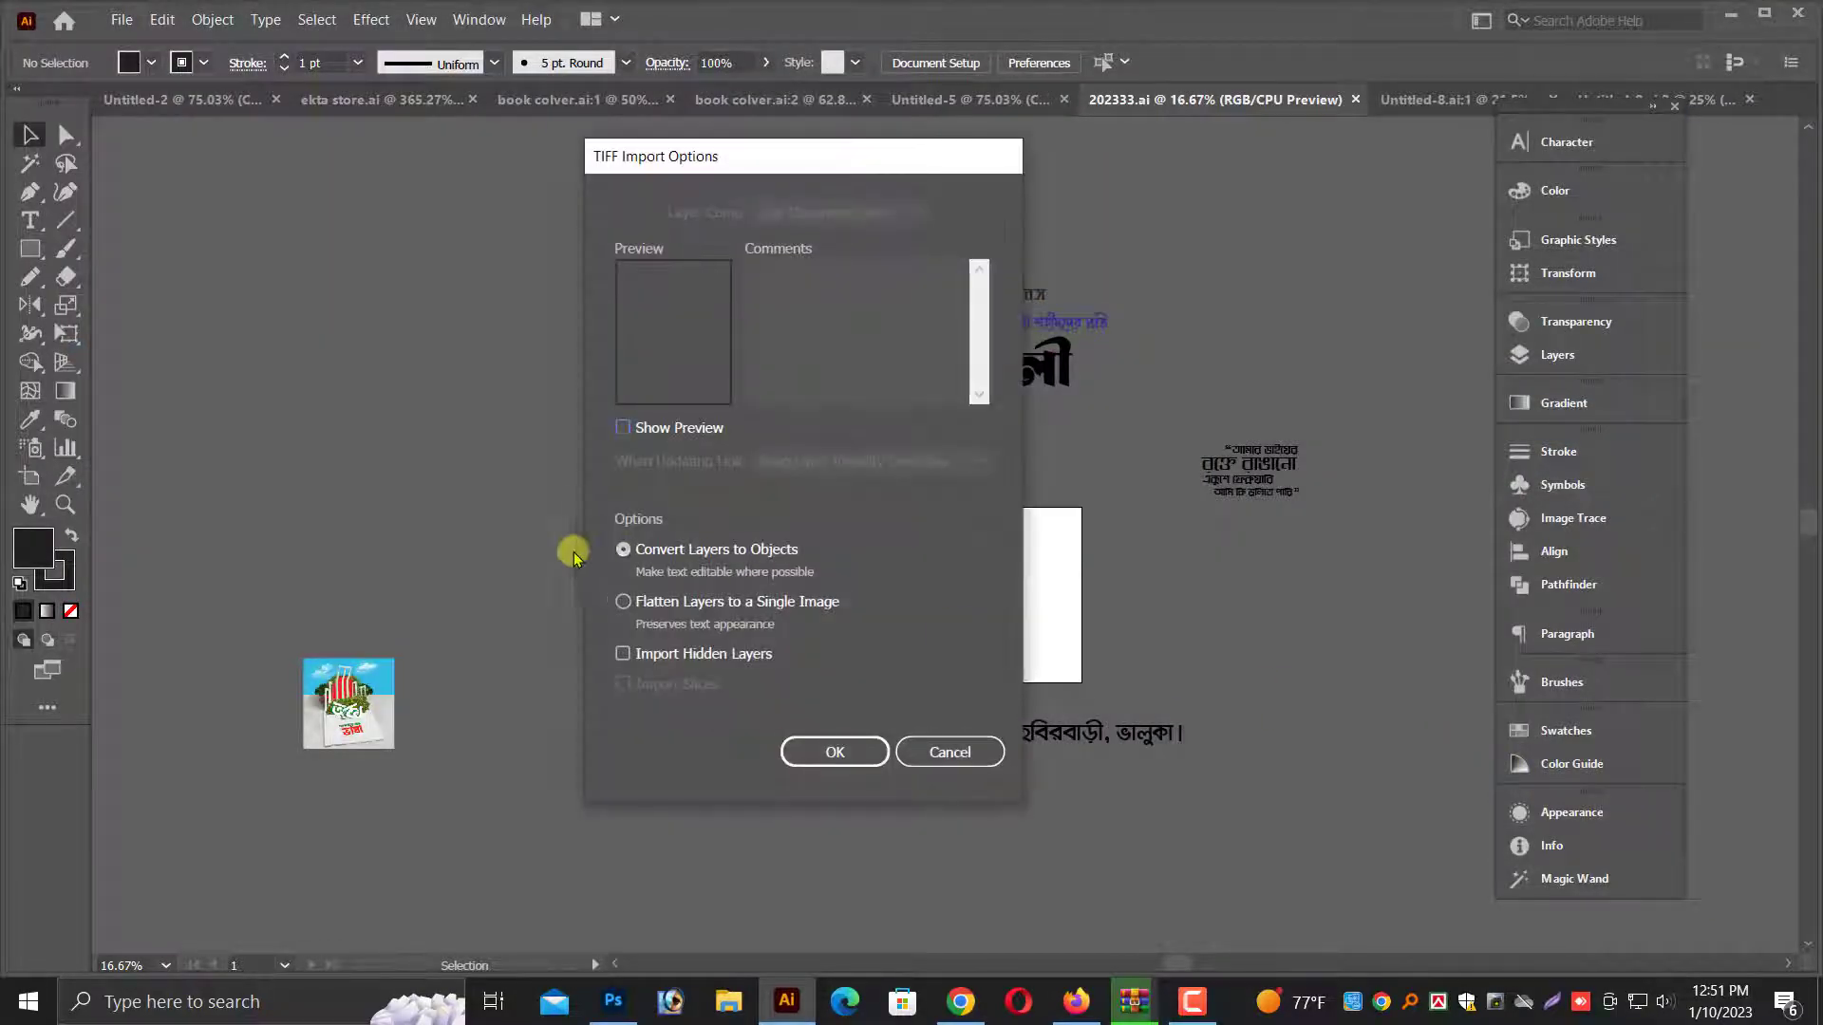
{"action": "left_click", "coordinate": [800, 749]}
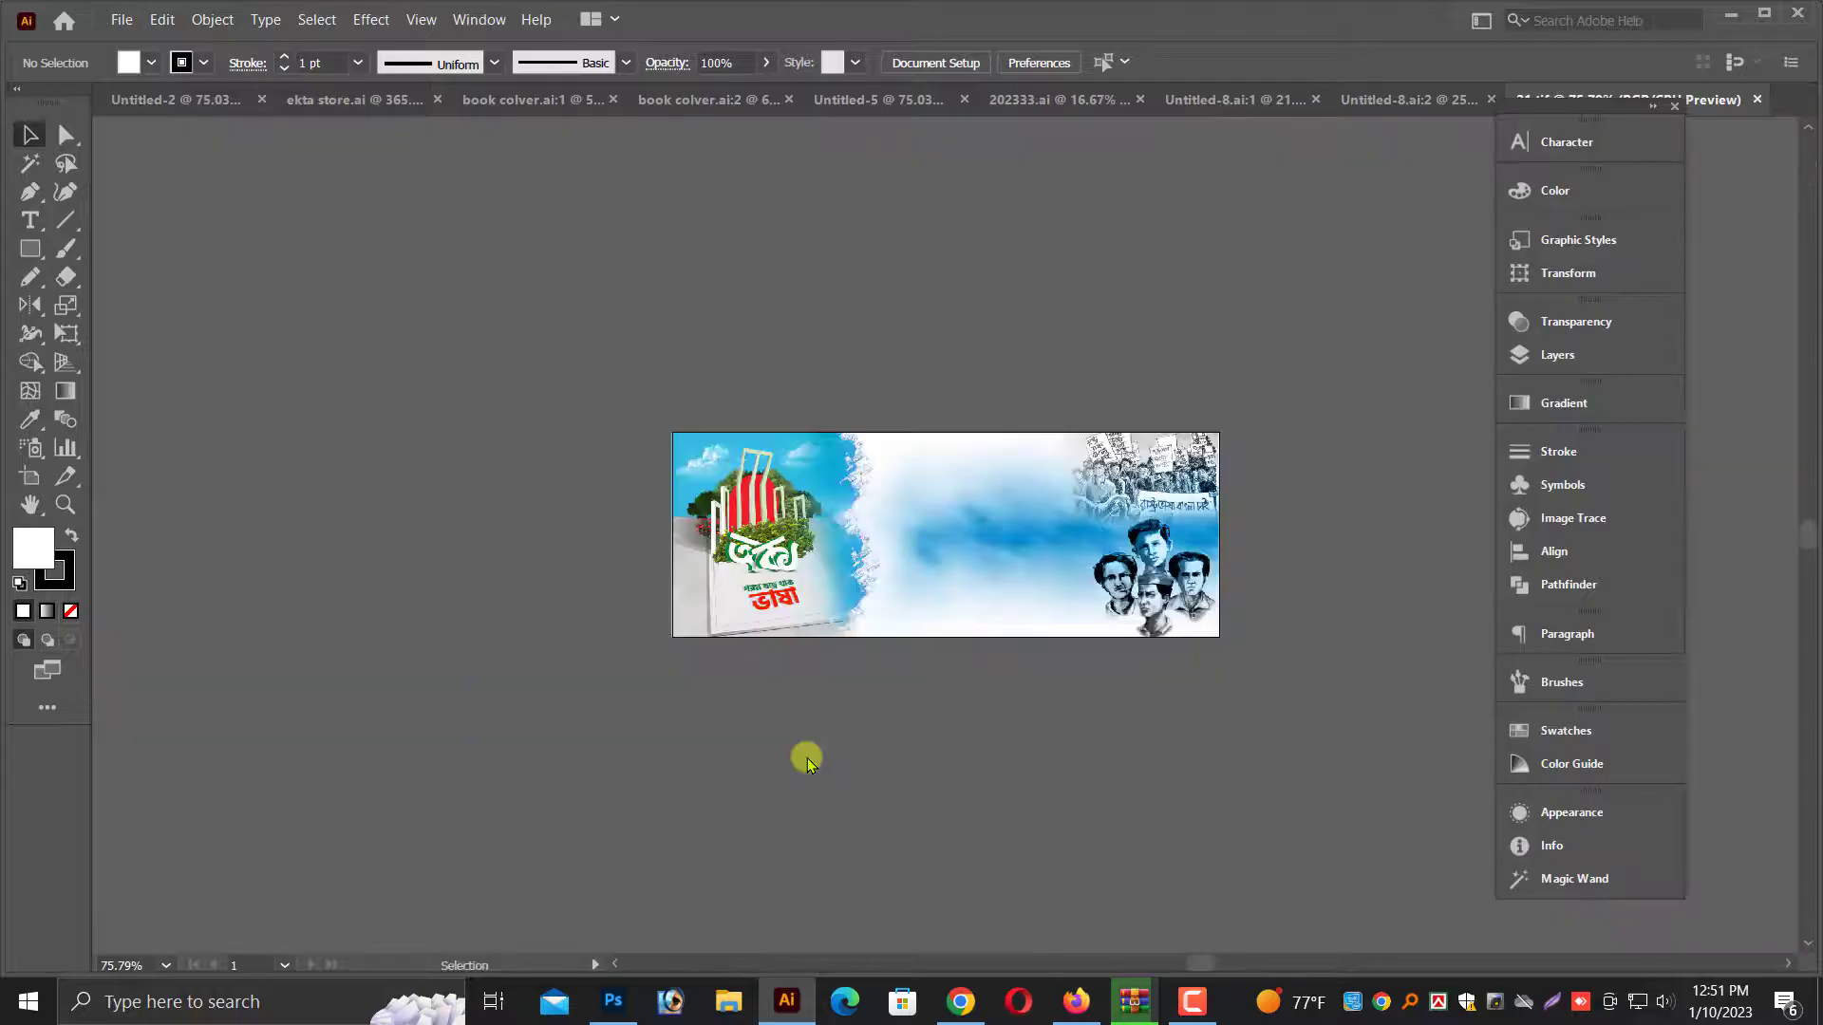
Select all the banner artwork and bring it into the open document 202333.ai
{"action": "key", "text": "ctrl+a"}
{"action": "scroll", "coordinate": [1269, 767], "scroll_direction": "up", "scroll_amount": 7}
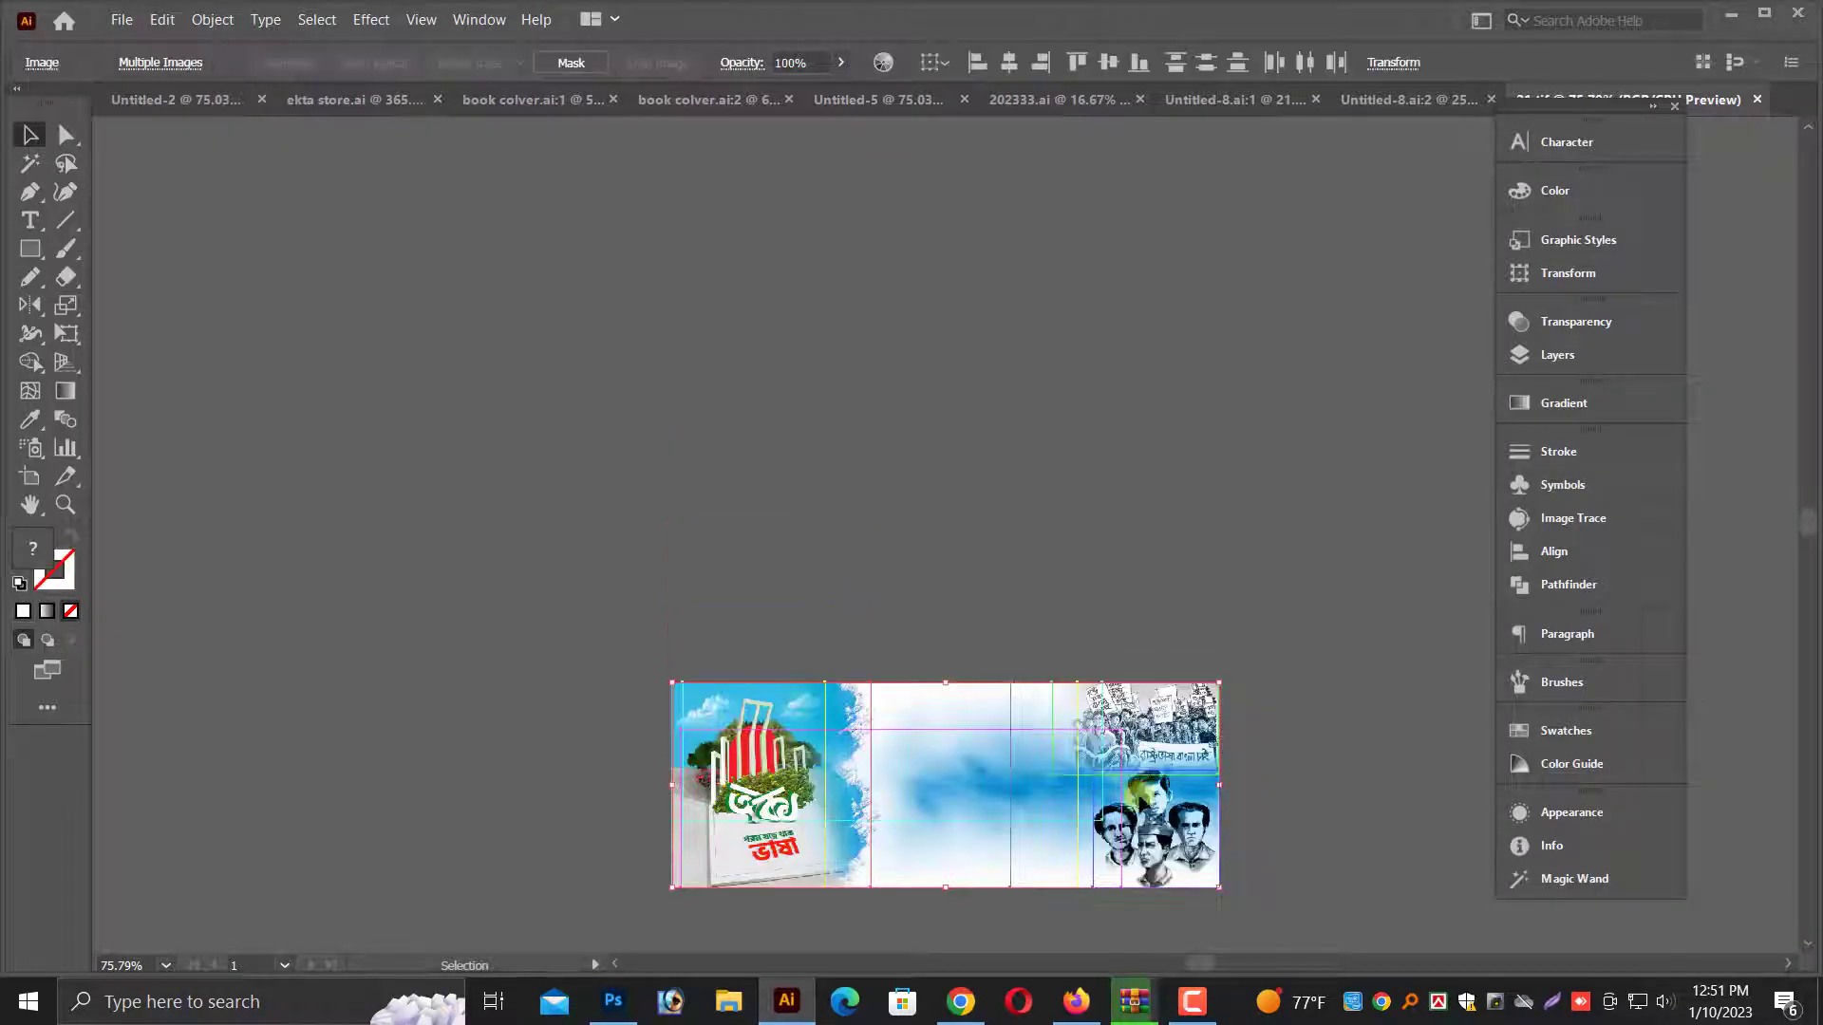
{"action": "left_click_drag", "start_coordinate": [1133, 797], "coordinate": [1193, 121]}
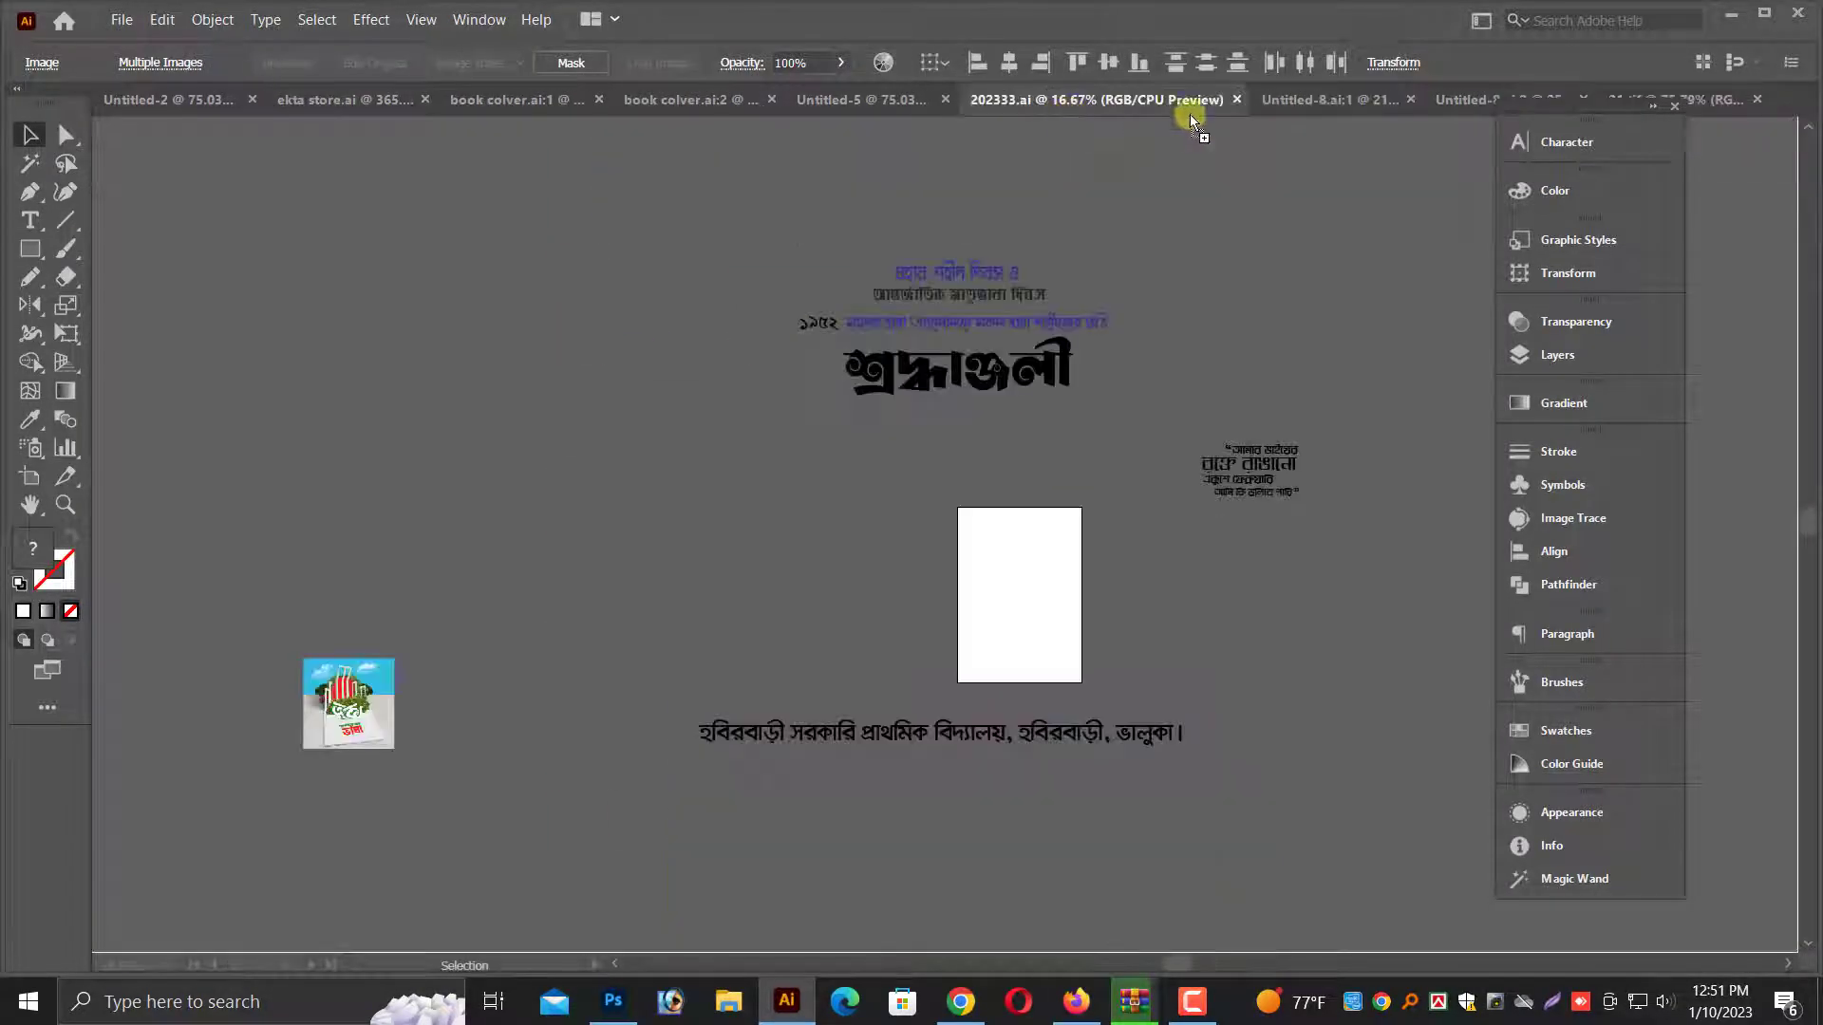
{"action": "left_click_drag", "start_coordinate": [821, 116], "coordinate": [1154, 107]}
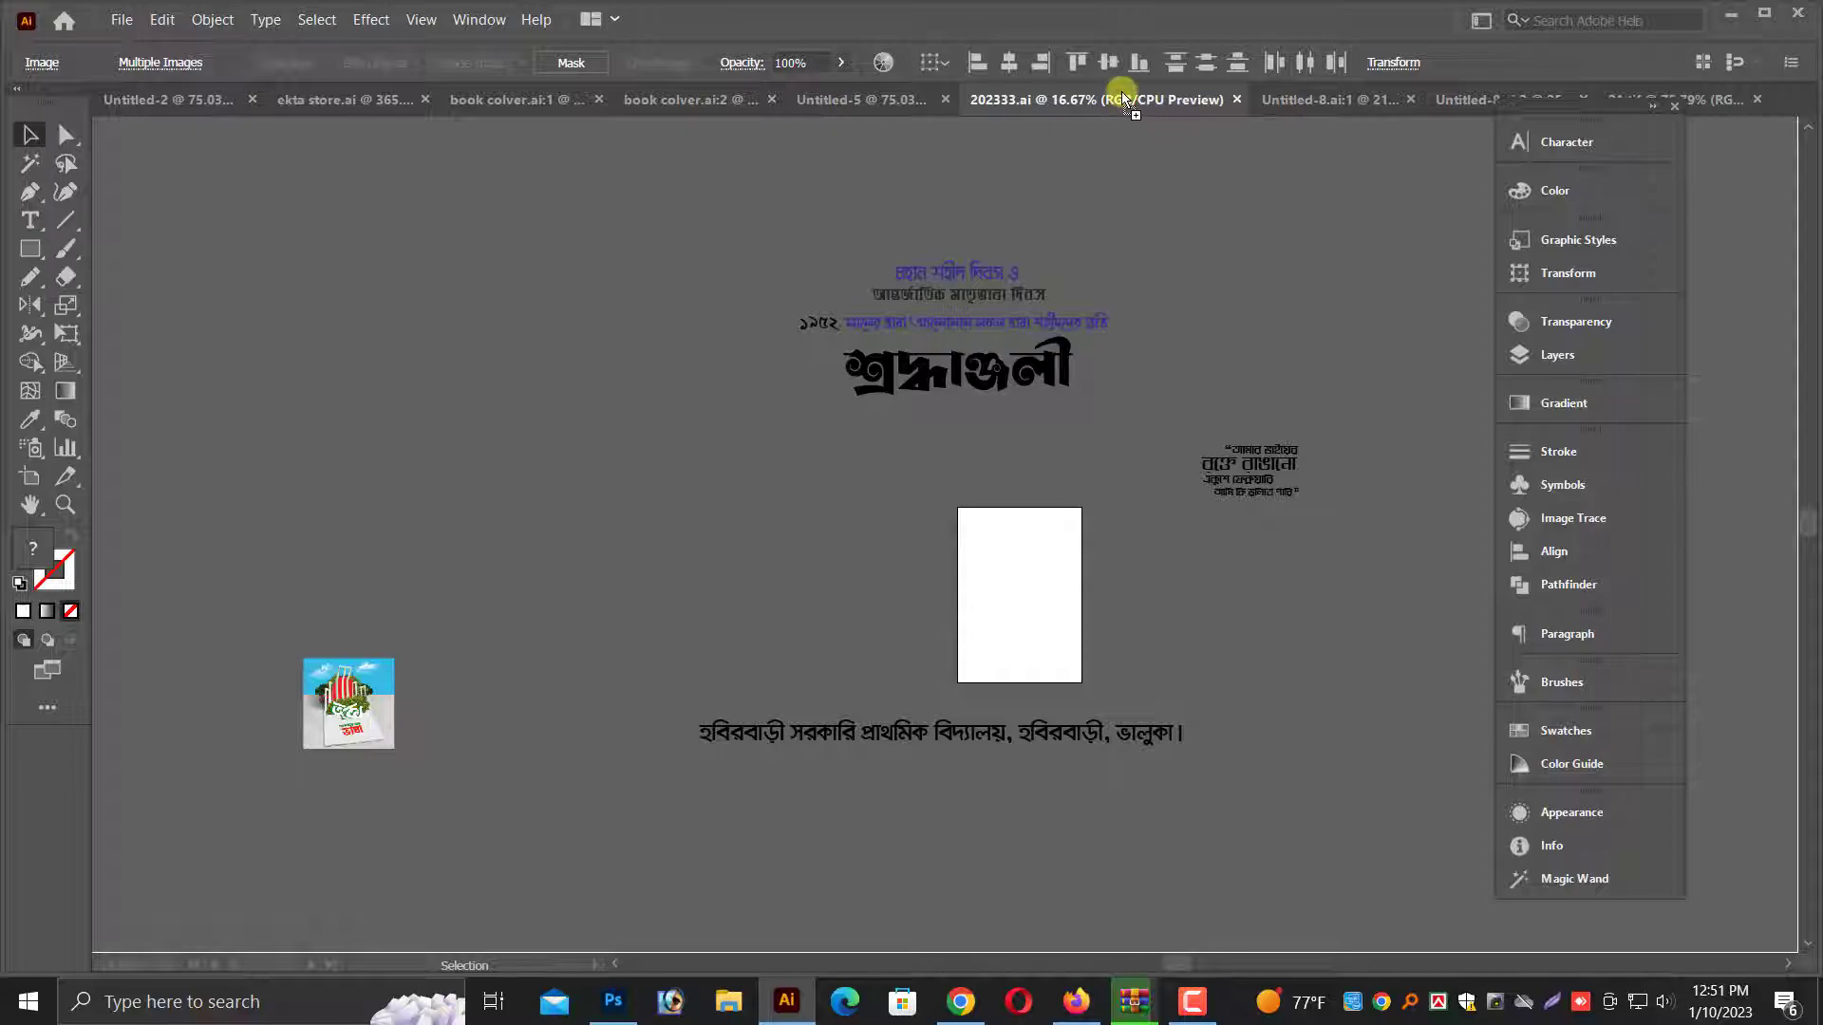
{"action": "left_click_drag", "start_coordinate": [1006, 496], "coordinate": [1236, 592]}
Position the banner beside the blank artboard and move the school name line beneath the banner
{"action": "left_click_drag", "start_coordinate": [1025, 568], "coordinate": [777, 611]}
{"action": "left_click_drag", "start_coordinate": [773, 594], "coordinate": [752, 575]}
{"action": "left_click_drag", "start_coordinate": [764, 582], "coordinate": [727, 566]}
{"action": "left_click", "coordinate": [805, 645]}
{"action": "left_click_drag", "start_coordinate": [900, 742], "coordinate": [711, 660]}
Move the two day-title lines and the ১৯৫২ tribute line together onto the banner's white upper middle area
{"action": "scroll", "coordinate": [966, 464], "scroll_direction": "up", "scroll_amount": 3}
{"action": "left_click_drag", "start_coordinate": [966, 464], "coordinate": [1231, 569]}
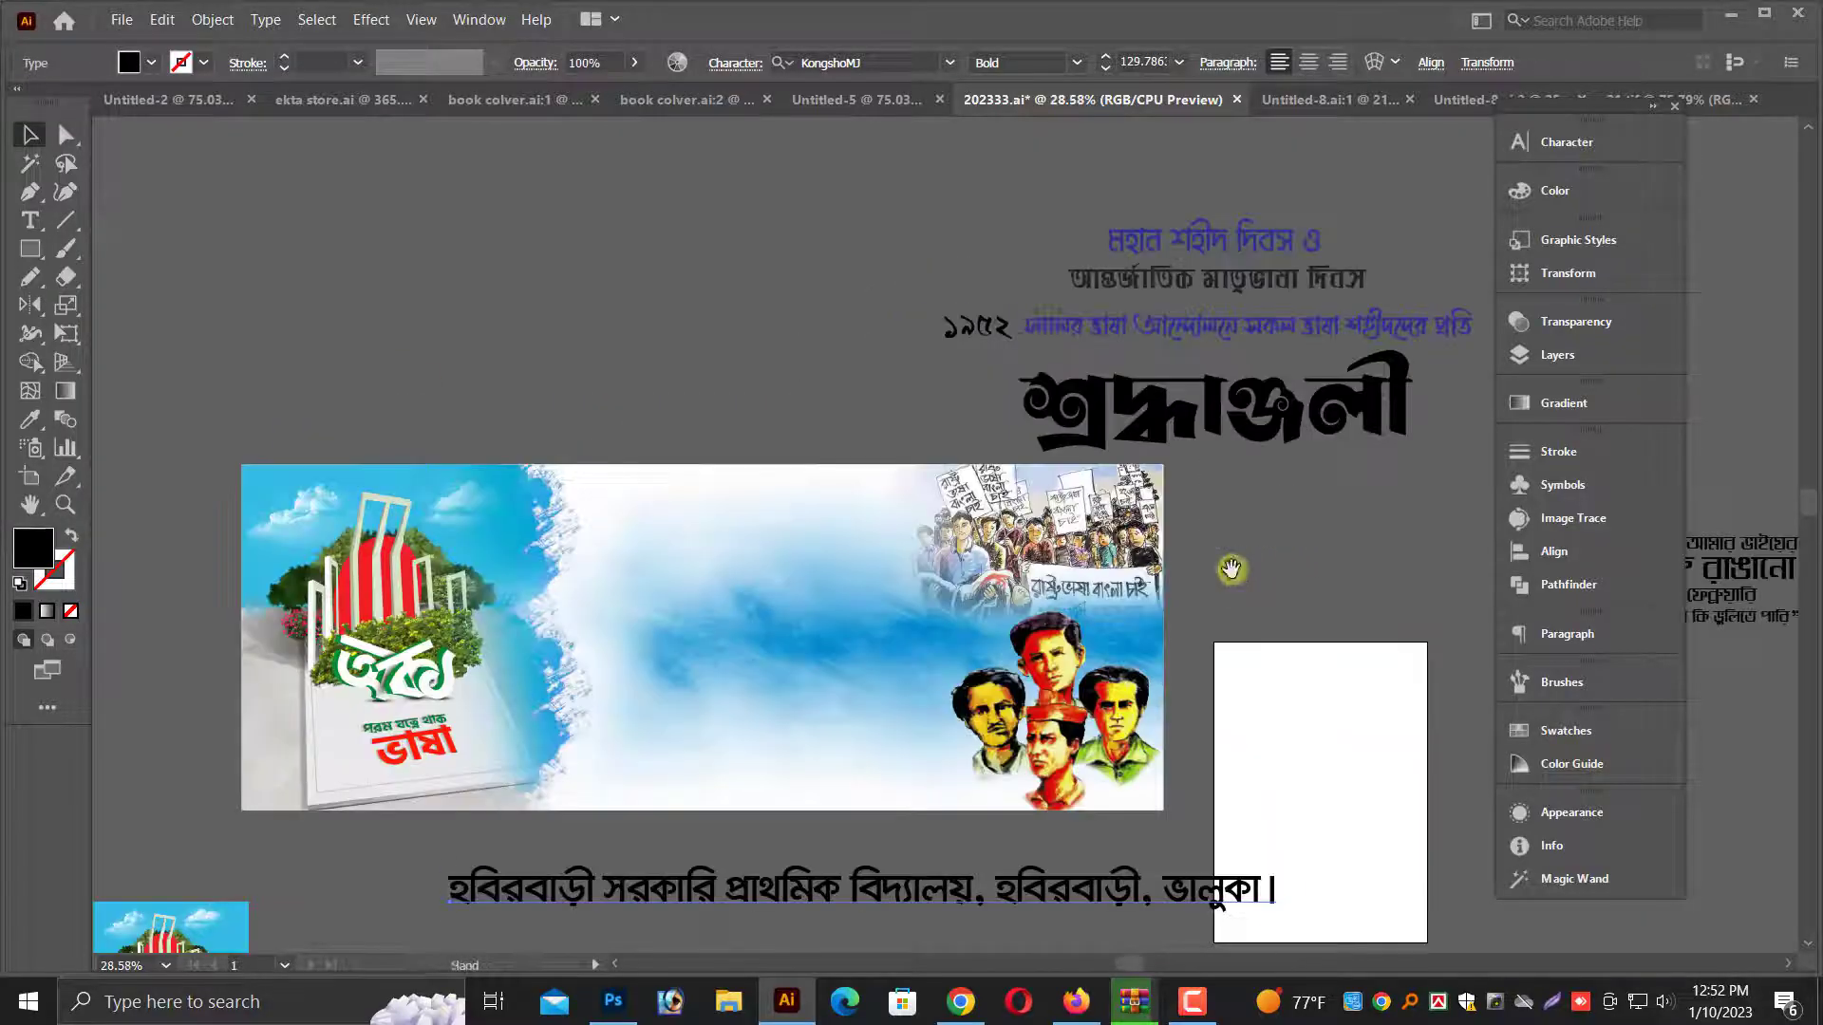
{"action": "left_click_drag", "start_coordinate": [878, 207], "coordinate": [1347, 350]}
{"action": "left_click_drag", "start_coordinate": [1274, 277], "coordinate": [830, 536]}
{"action": "left_click_drag", "start_coordinate": [1030, 542], "coordinate": [949, 542]}
{"action": "left_click", "coordinate": [662, 376]}
Shift the lines "মহান শহীদ দিবস ও" and "আন্তর্জাতিক মাতৃভাষা দিবস" left together and enlarge them
{"action": "scroll", "coordinate": [727, 481], "scroll_direction": "up", "scroll_amount": 8}
{"action": "left_click", "coordinate": [867, 583]}
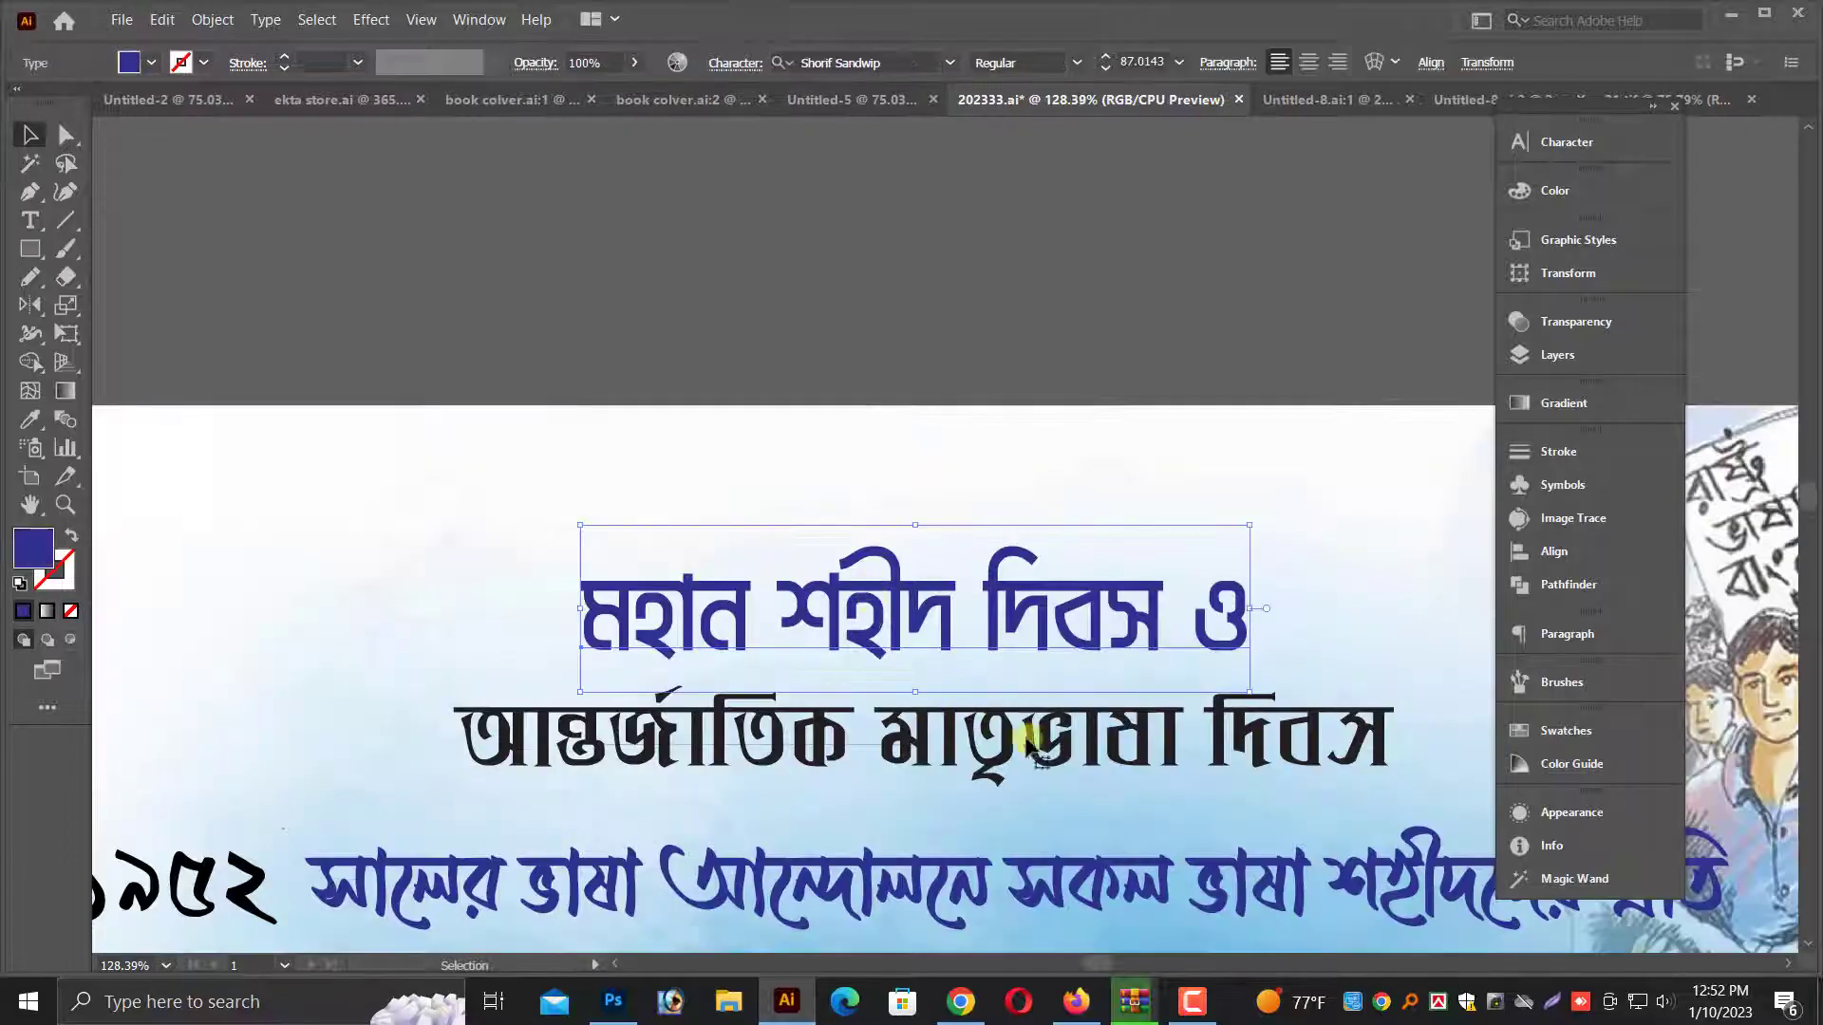
{"action": "left_click", "coordinate": [1002, 731], "text": "shift"}
{"action": "scroll", "coordinate": [987, 710], "scroll_direction": "down", "scroll_amount": 1}
{"action": "left_click_drag", "start_coordinate": [983, 698], "coordinate": [703, 639]}
{"action": "left_click_drag", "start_coordinate": [1117, 700], "coordinate": [1253, 756]}
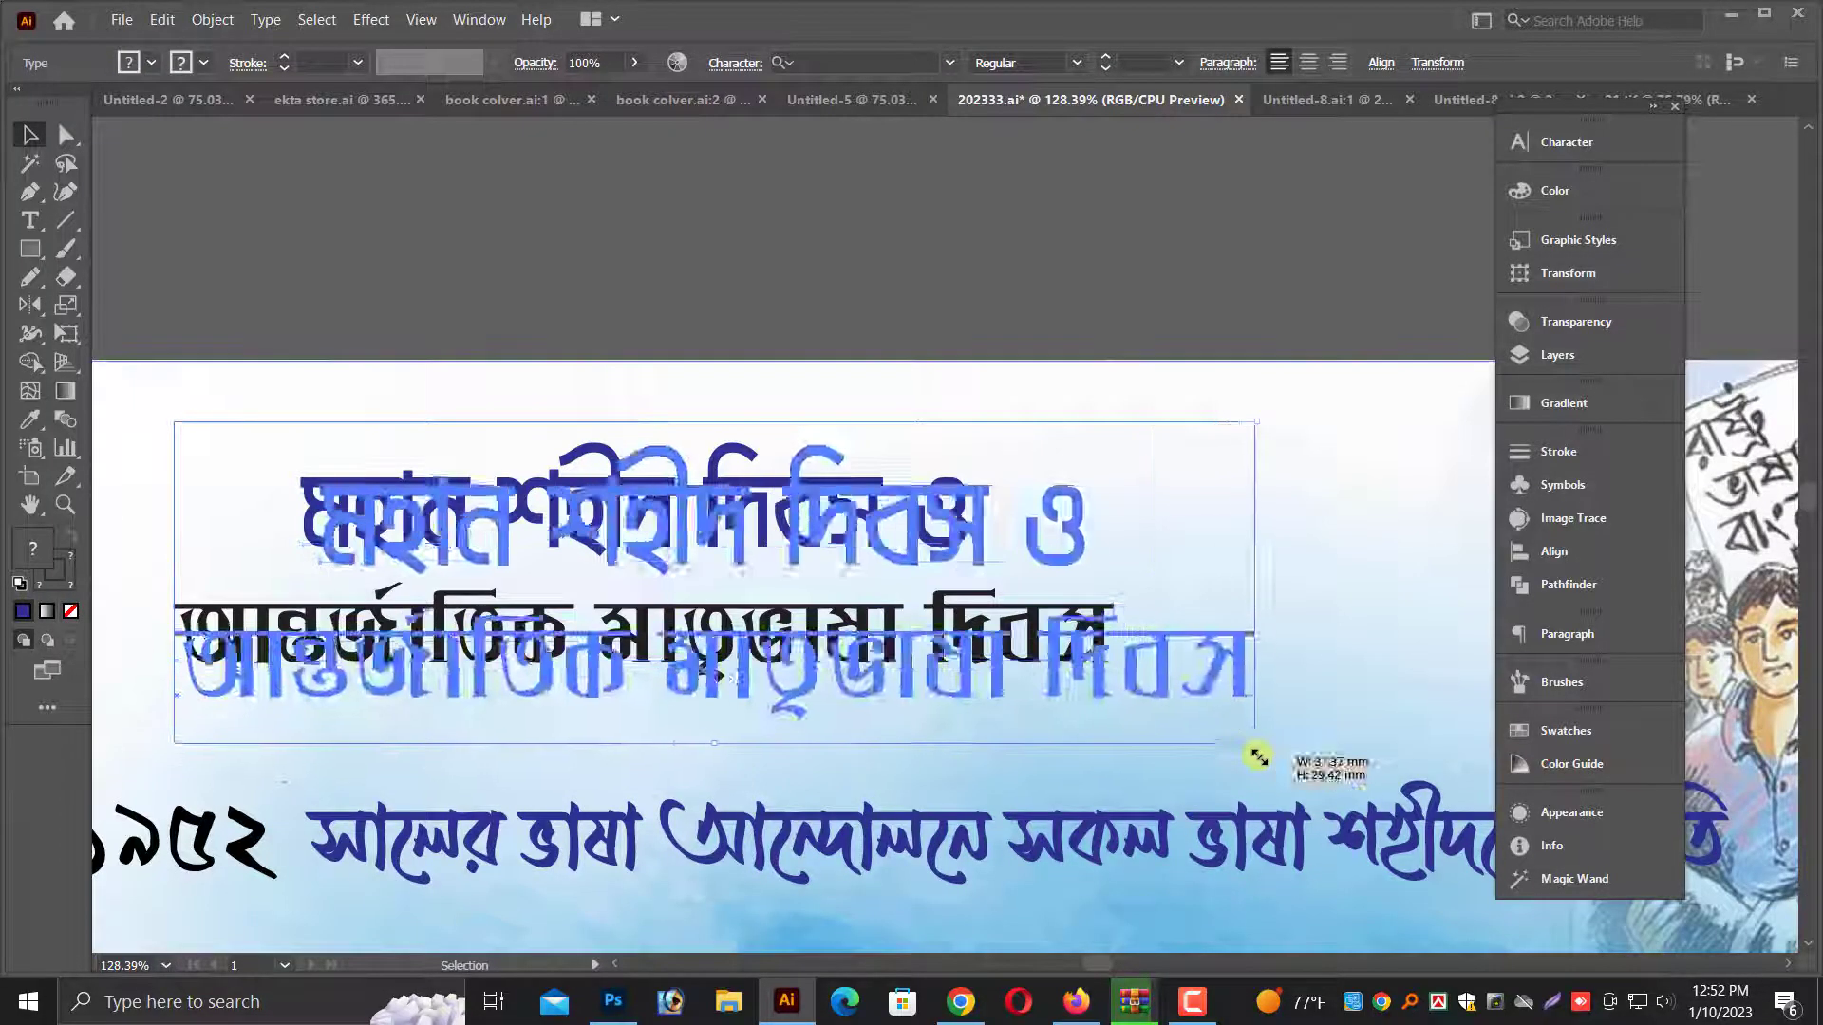
{"action": "key", "text": "ctrl+minus"}
{"action": "key", "text": "ctrl+minus"}
{"action": "key", "text": "ctrl+minus"}
{"action": "key", "text": "ctrl+minus"}
{"action": "left_click_drag", "start_coordinate": [1158, 808], "coordinate": [917, 760]}
{"action": "key", "text": "alt+space"}
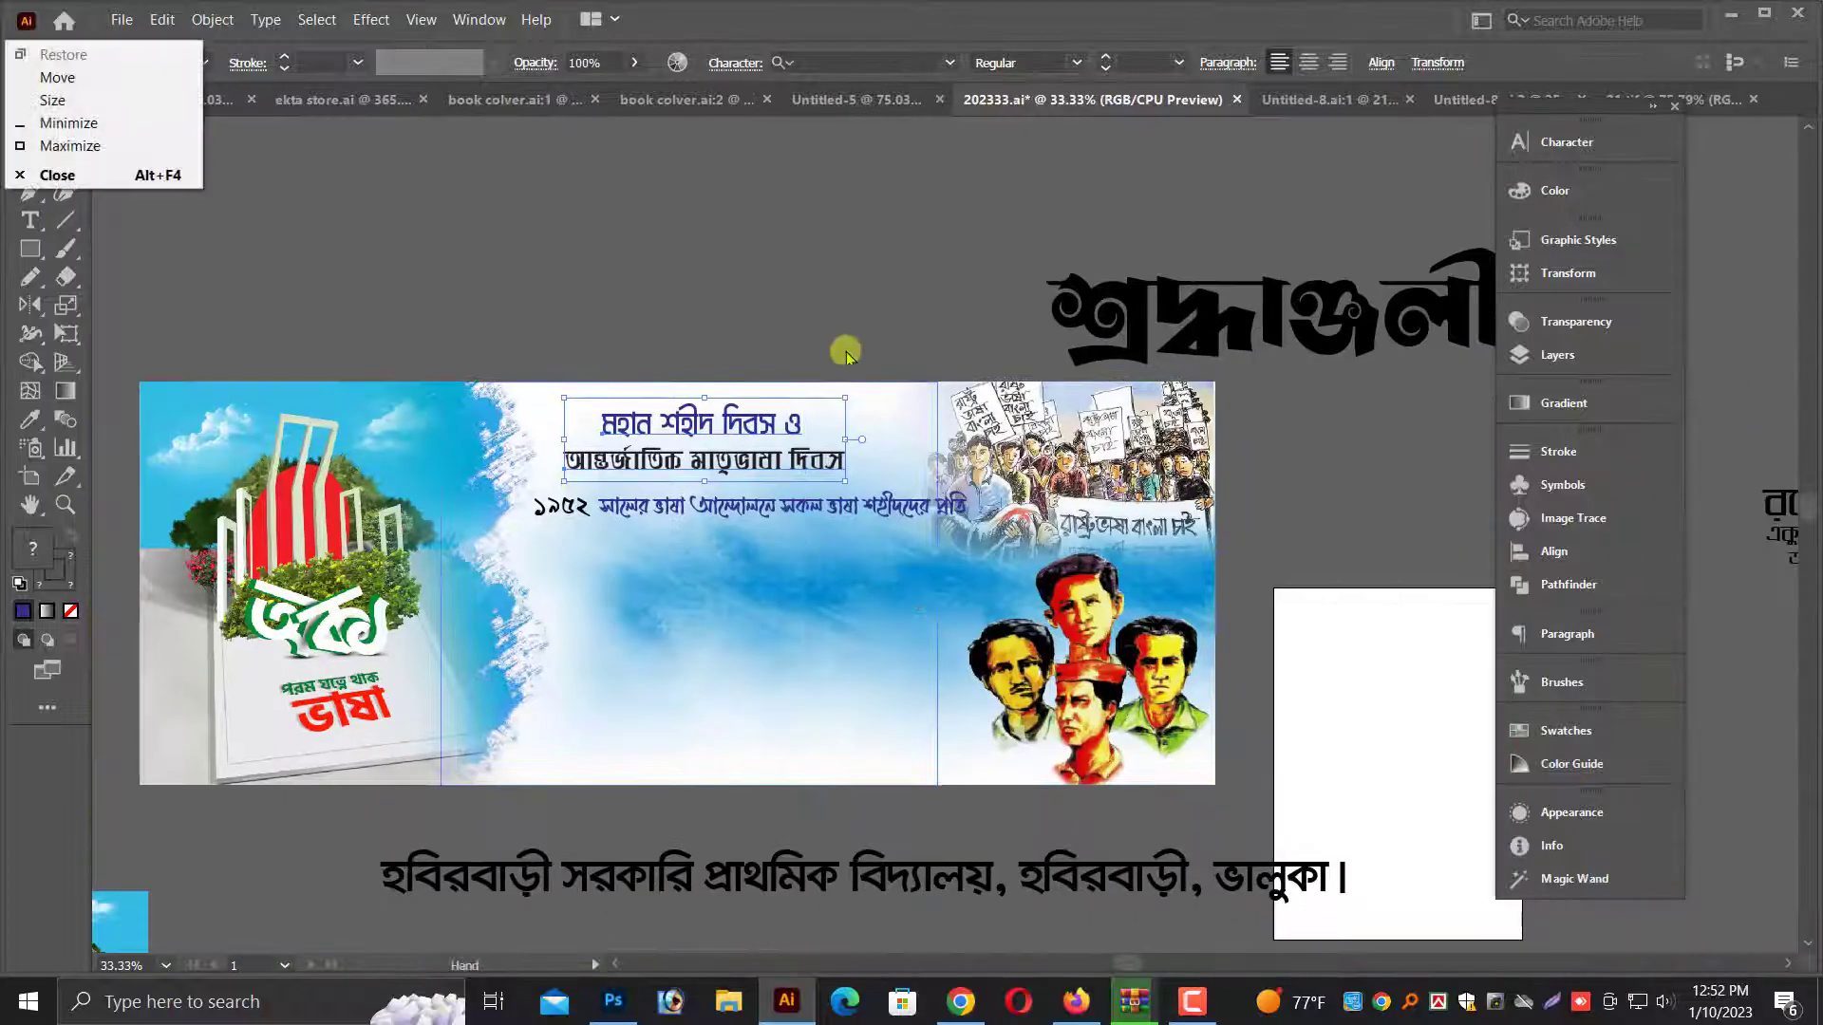
{"action": "left_click", "coordinate": [843, 354]}
{"action": "scroll", "coordinate": [589, 323], "scroll_direction": "up", "scroll_amount": 1}
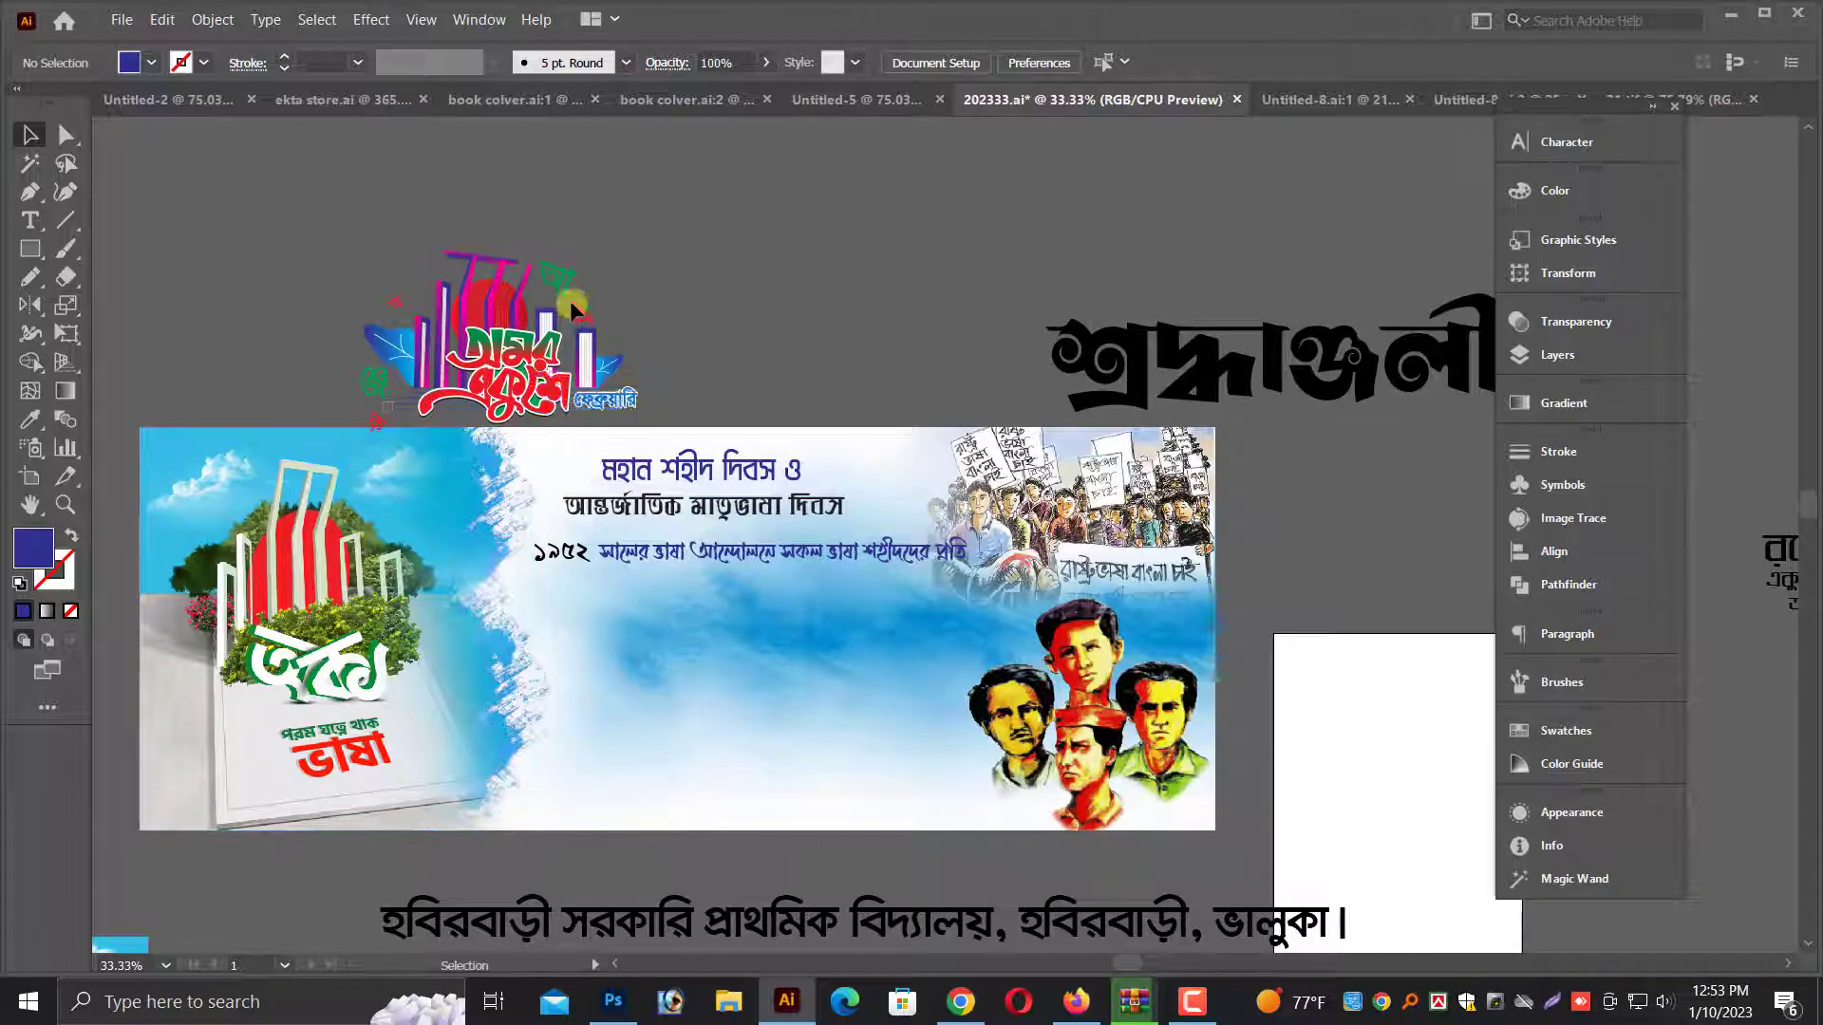
Place the অমর একুশে logo on the banner's upper blue splash edge, scaled down to about 142 by 98 mm
{"action": "left_click_drag", "start_coordinate": [549, 334], "coordinate": [523, 458]}
{"action": "left_click", "coordinate": [542, 314]}
{"action": "left_click_drag", "start_coordinate": [466, 329], "coordinate": [665, 519]}
{"action": "left_click_drag", "start_coordinate": [628, 458], "coordinate": [731, 406]}
{"action": "left_click", "coordinate": [765, 451]}
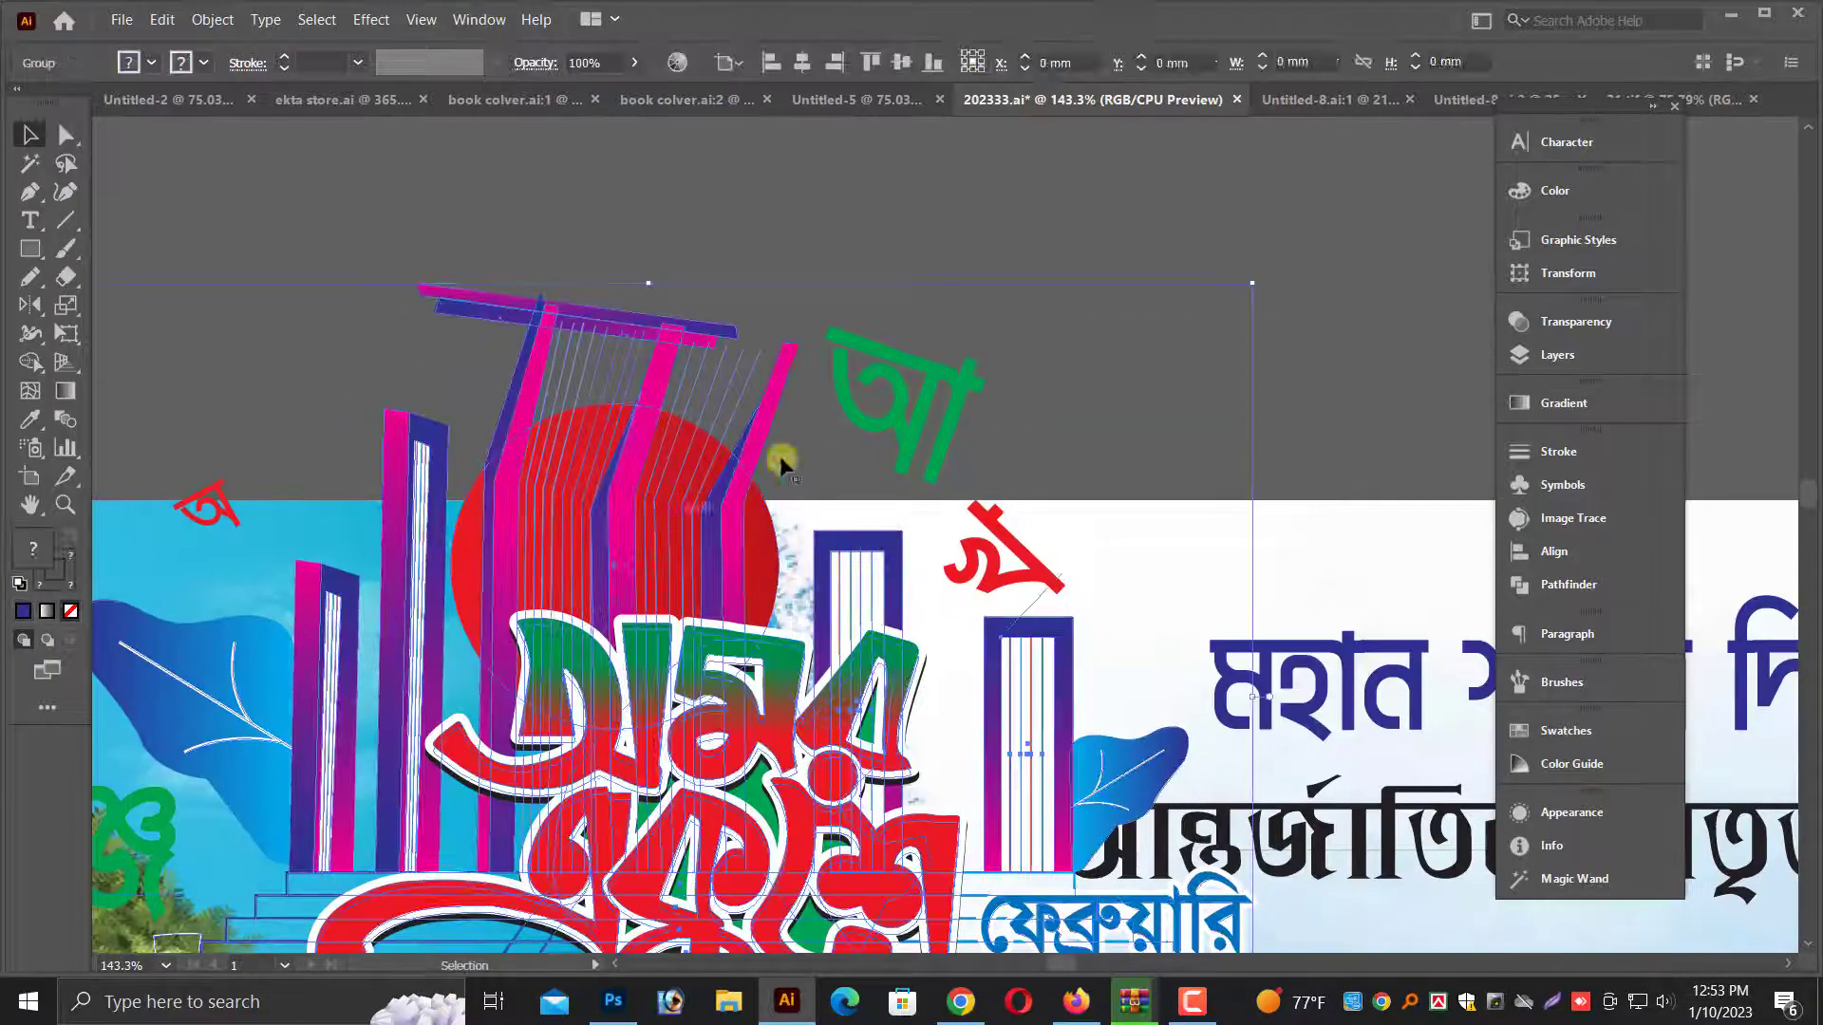
{"action": "left_click_drag", "start_coordinate": [1253, 283], "coordinate": [1009, 450]}
{"action": "scroll", "coordinate": [967, 486], "scroll_direction": "down", "scroll_amount": 3}
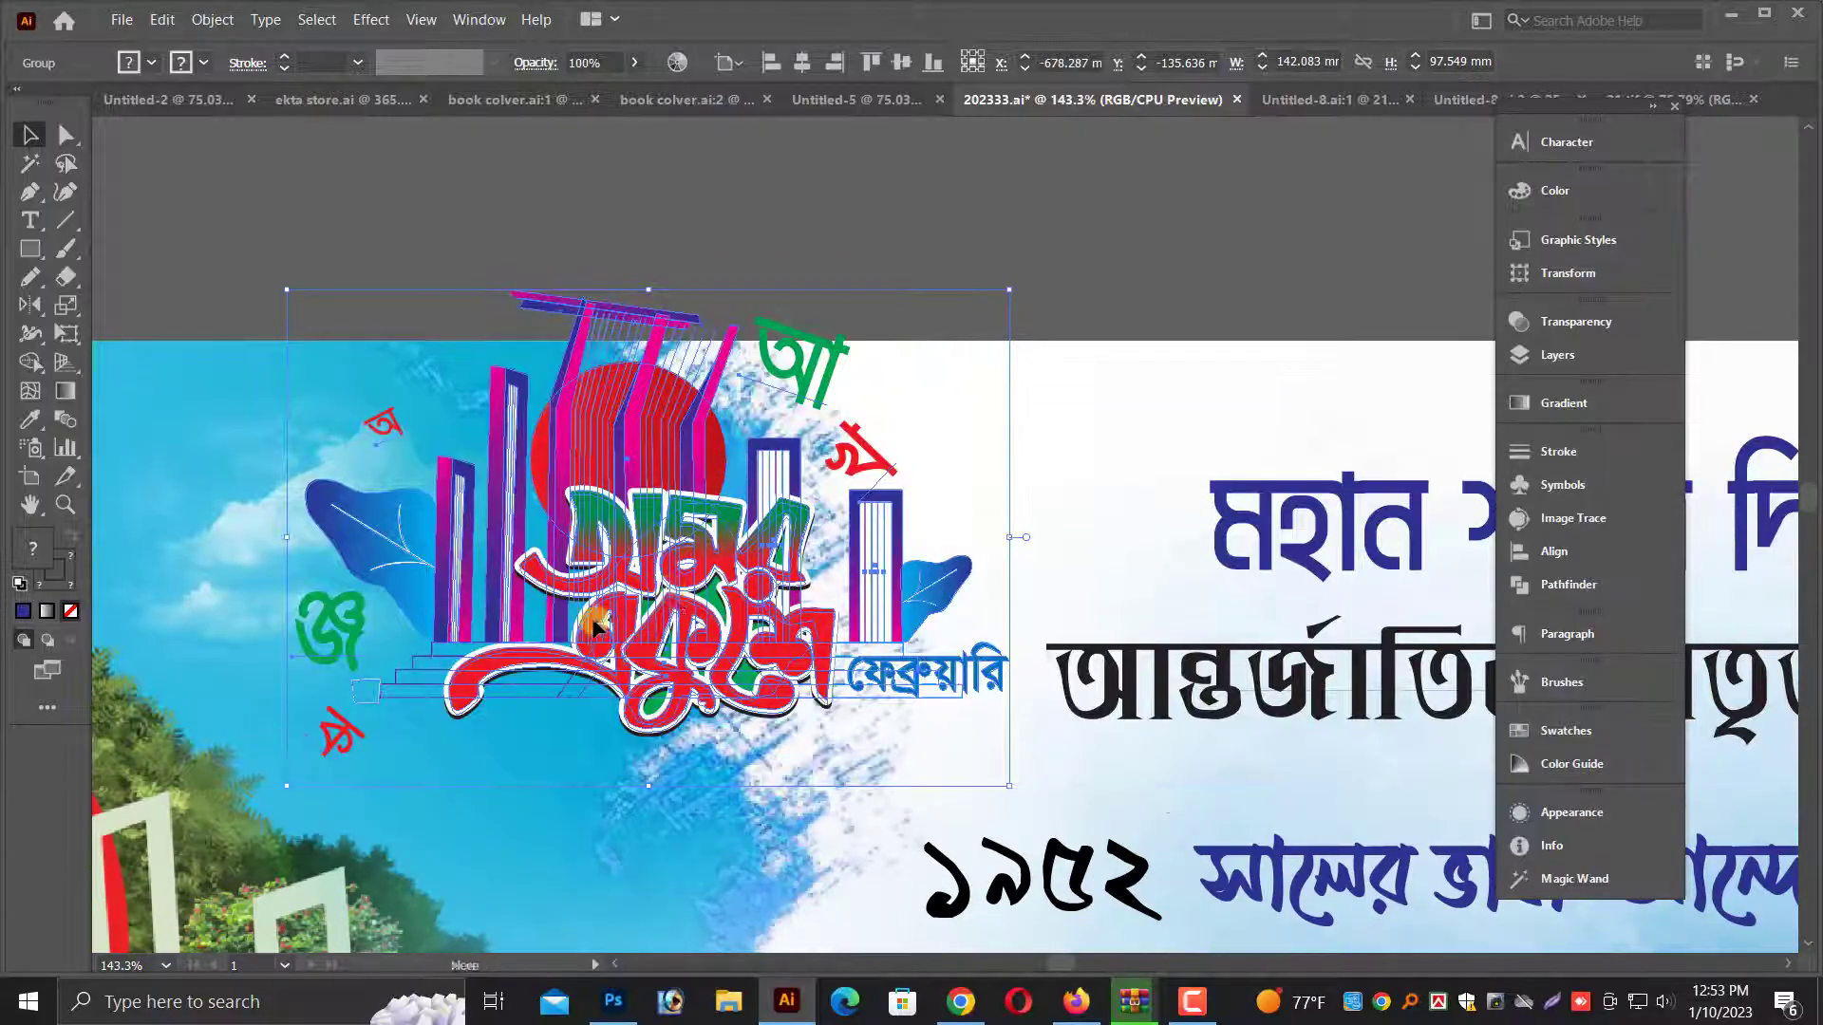
{"action": "left_click_drag", "start_coordinate": [750, 579], "coordinate": [648, 631]}
{"action": "left_click", "coordinate": [814, 310]}
{"action": "key", "text": "ctrl+minus"}
{"action": "key", "text": "ctrl+minus"}
{"action": "key", "text": "ctrl+minus"}
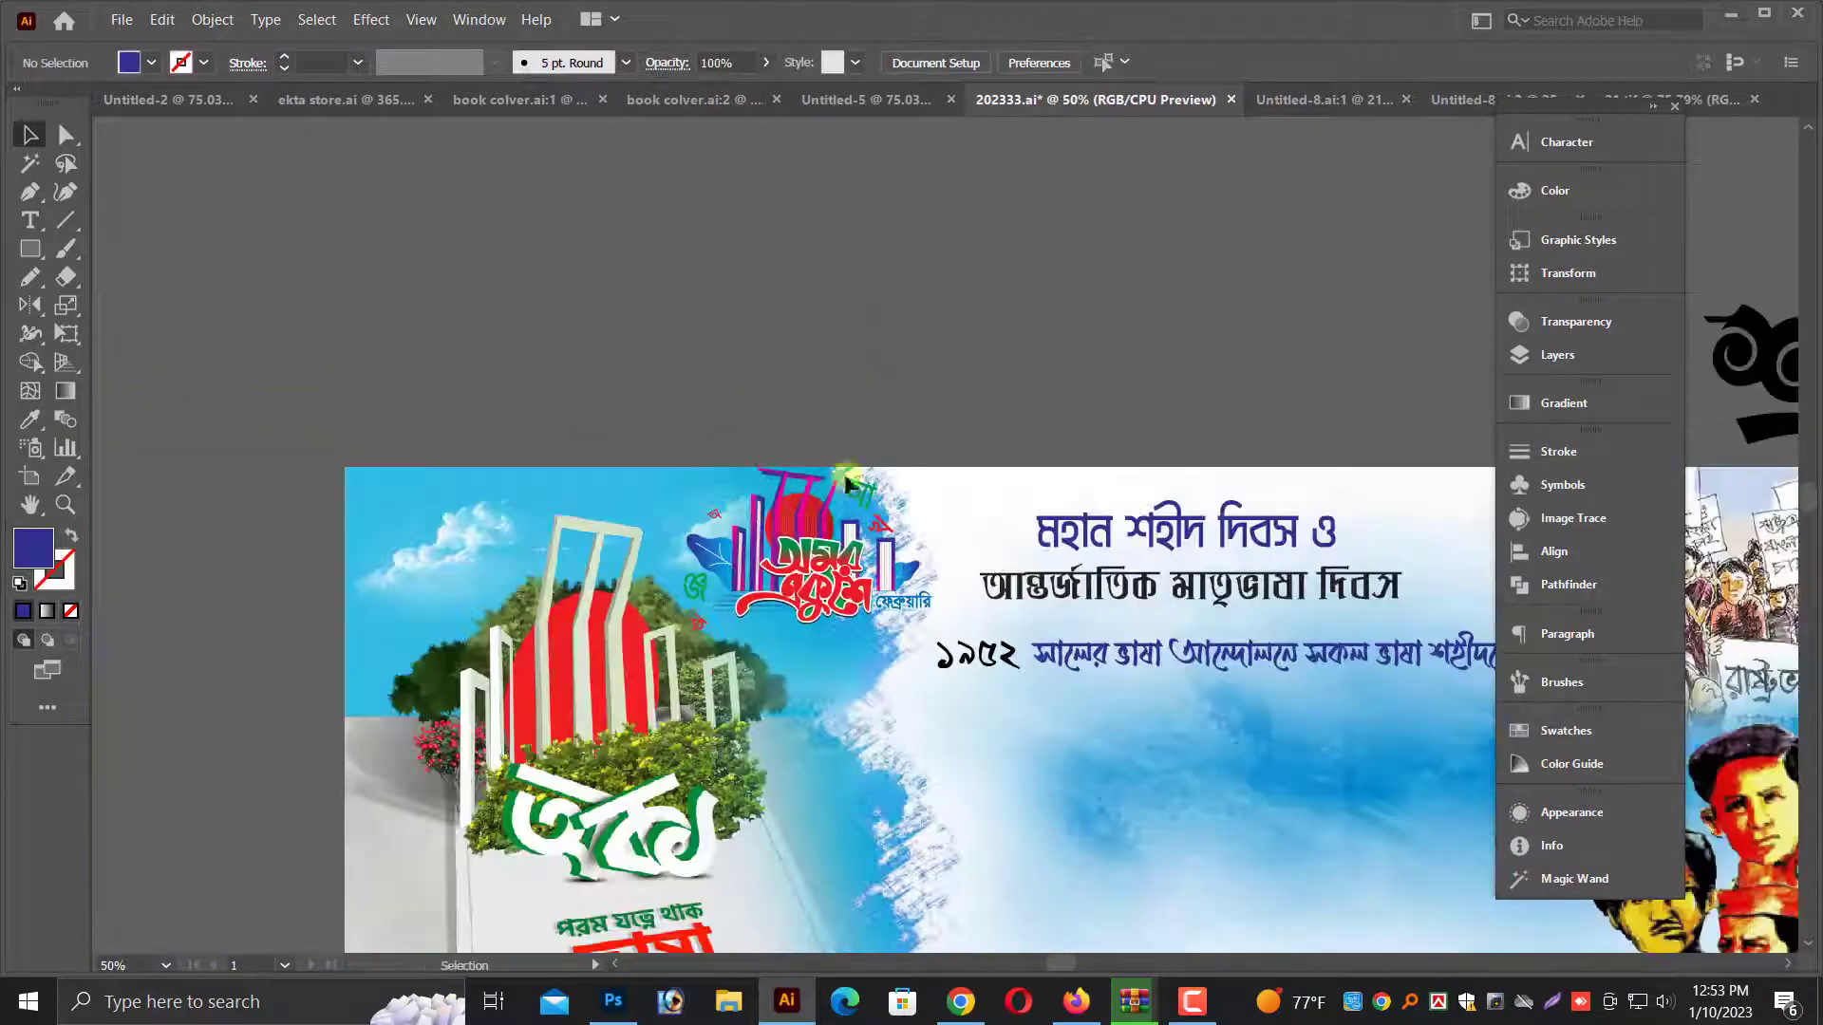
Shrink the অমর একুশে logo slightly more and nudge it left, clear of the banner's upper edge
{"action": "scroll", "coordinate": [845, 482], "scroll_direction": "down", "scroll_amount": 1}
{"action": "left_click_drag", "start_coordinate": [1122, 580], "coordinate": [563, 506]}
{"action": "left_click", "coordinate": [657, 635]}
{"action": "left_click", "coordinate": [456, 759]}
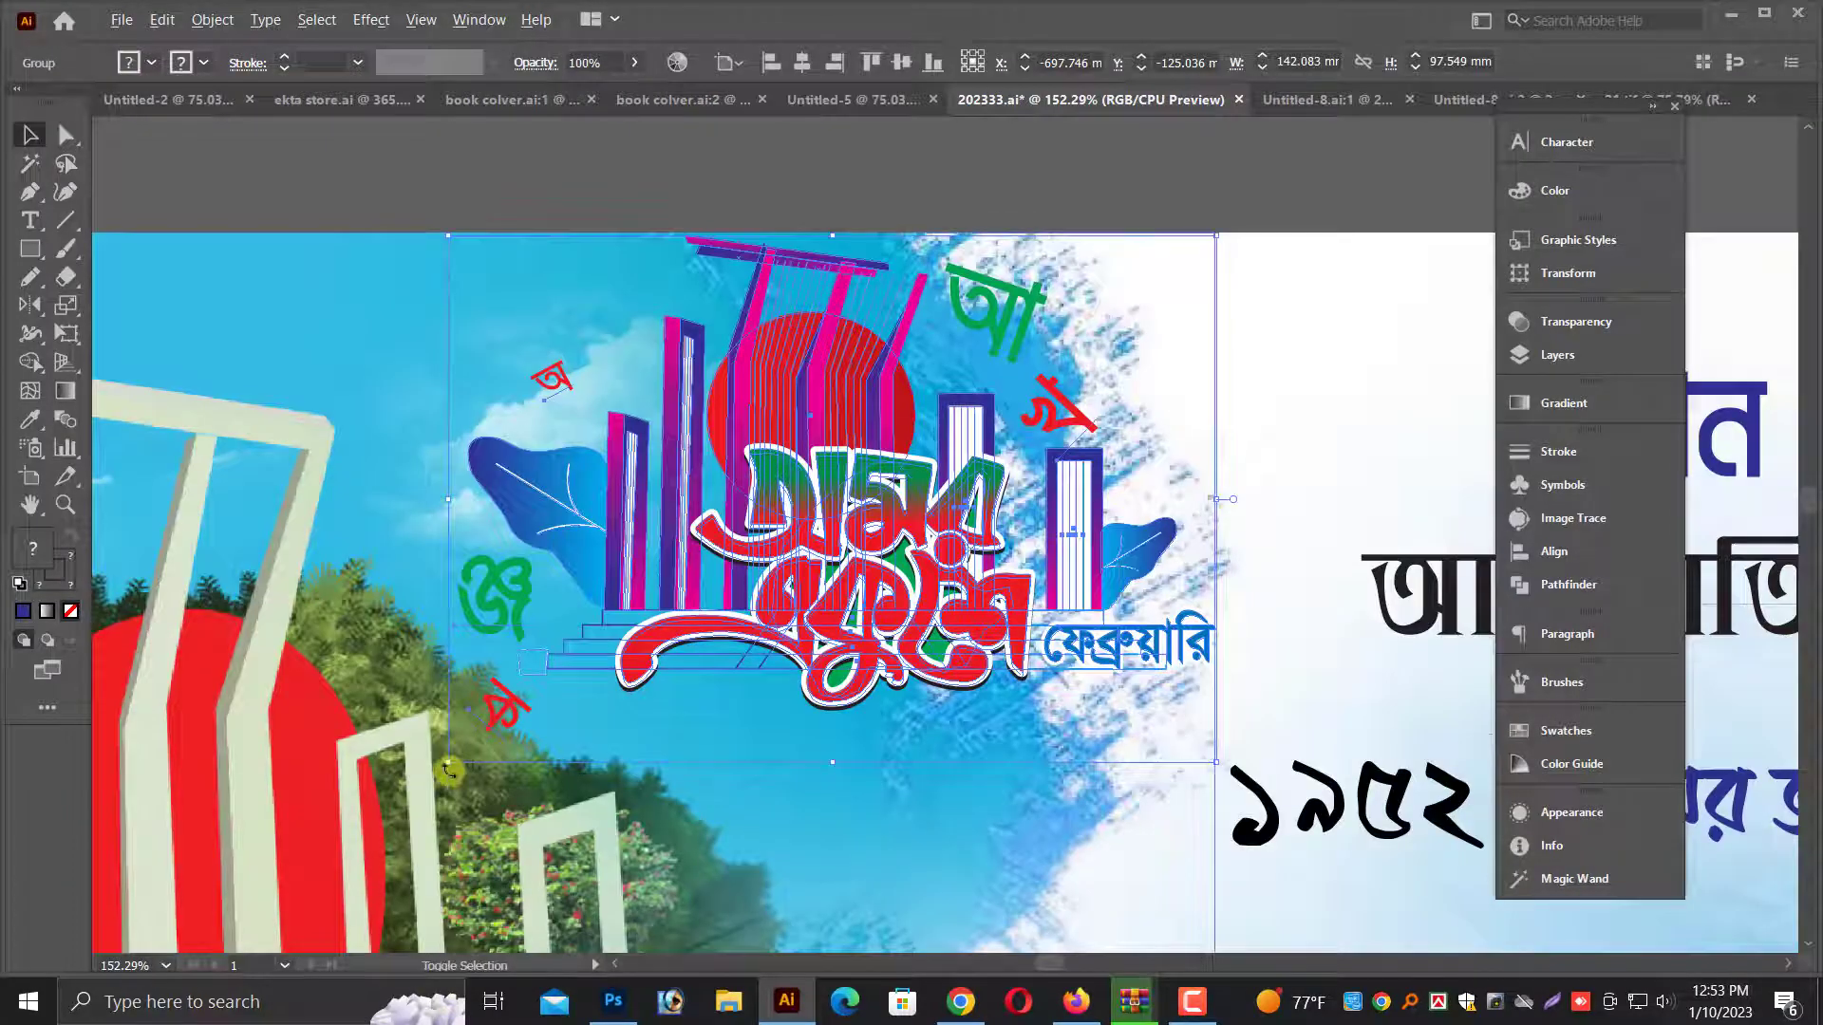
{"action": "left_click", "coordinate": [1160, 198]}
{"action": "left_click", "coordinate": [943, 398]}
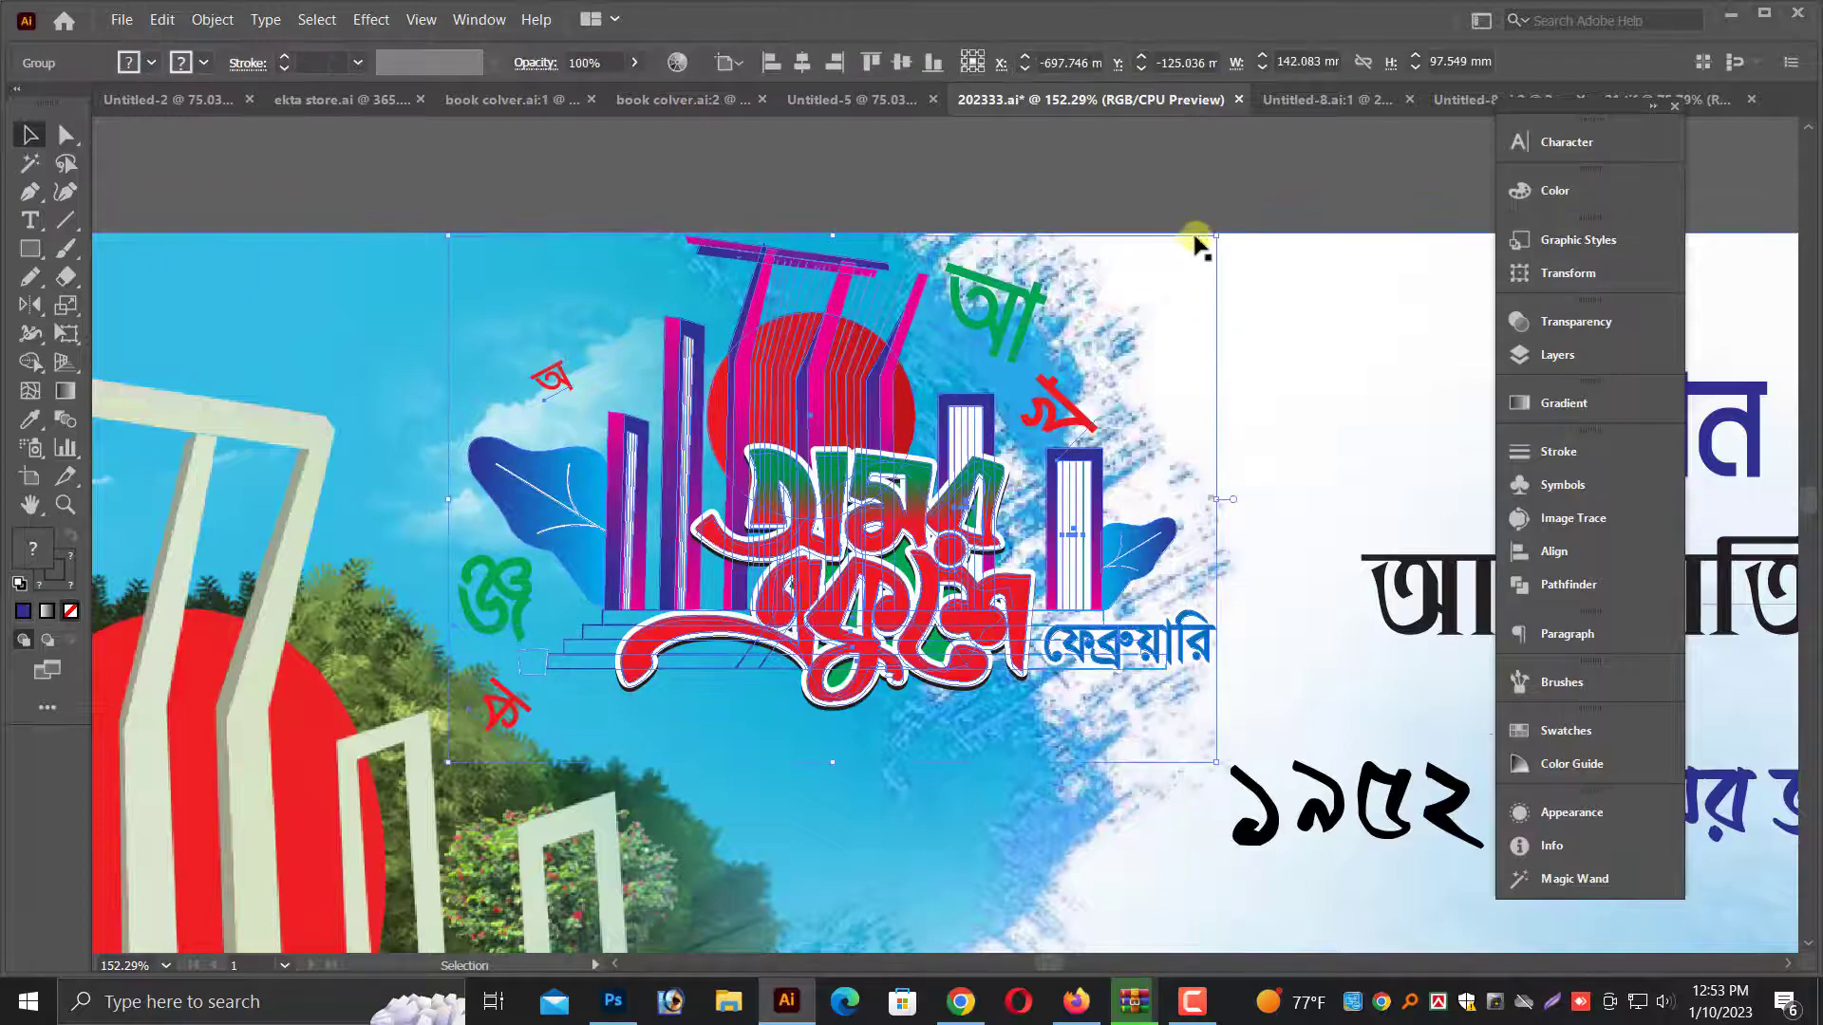
{"action": "left_click_drag", "start_coordinate": [1215, 234], "coordinate": [1180, 262]}
{"action": "left_click_drag", "start_coordinate": [826, 408], "coordinate": [814, 405]}
{"action": "left_click", "coordinate": [740, 207]}
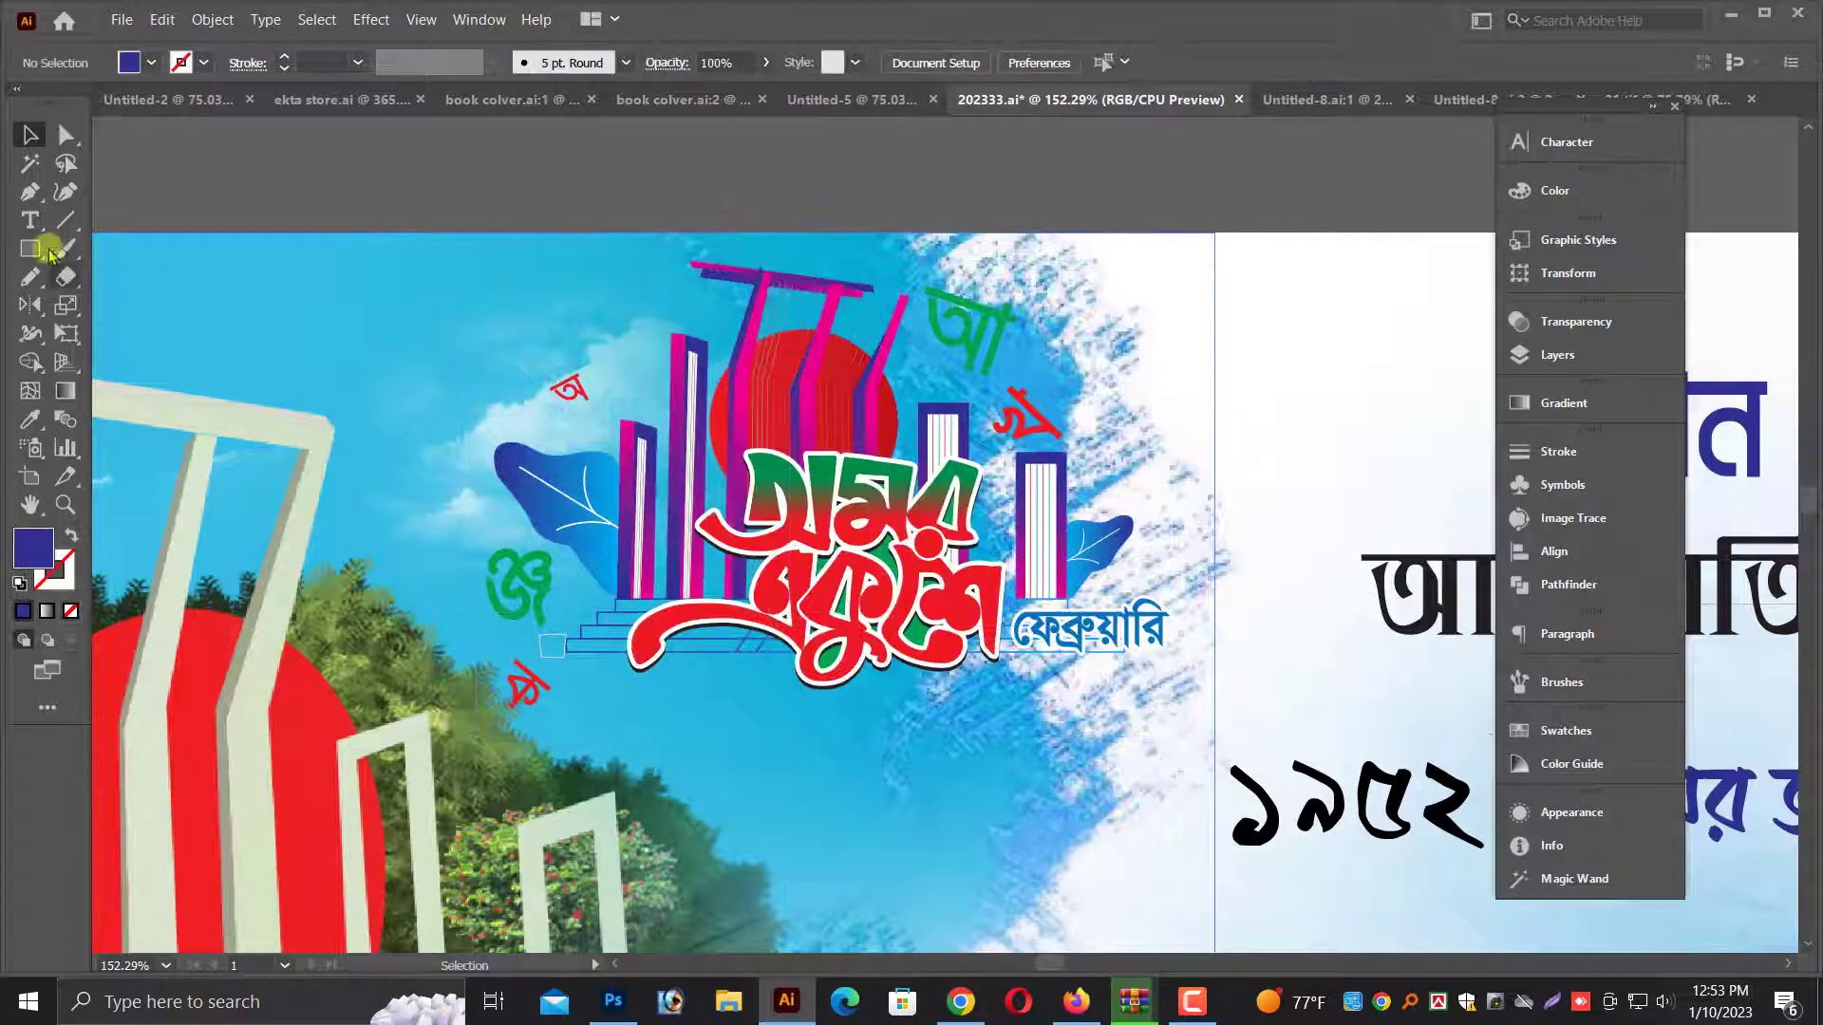
Recolor the loose Bengali letters around the অমর একুশে logo white, FFFFFF
{"action": "left_click", "coordinate": [65, 135]}
{"action": "left_click", "coordinate": [528, 577]}
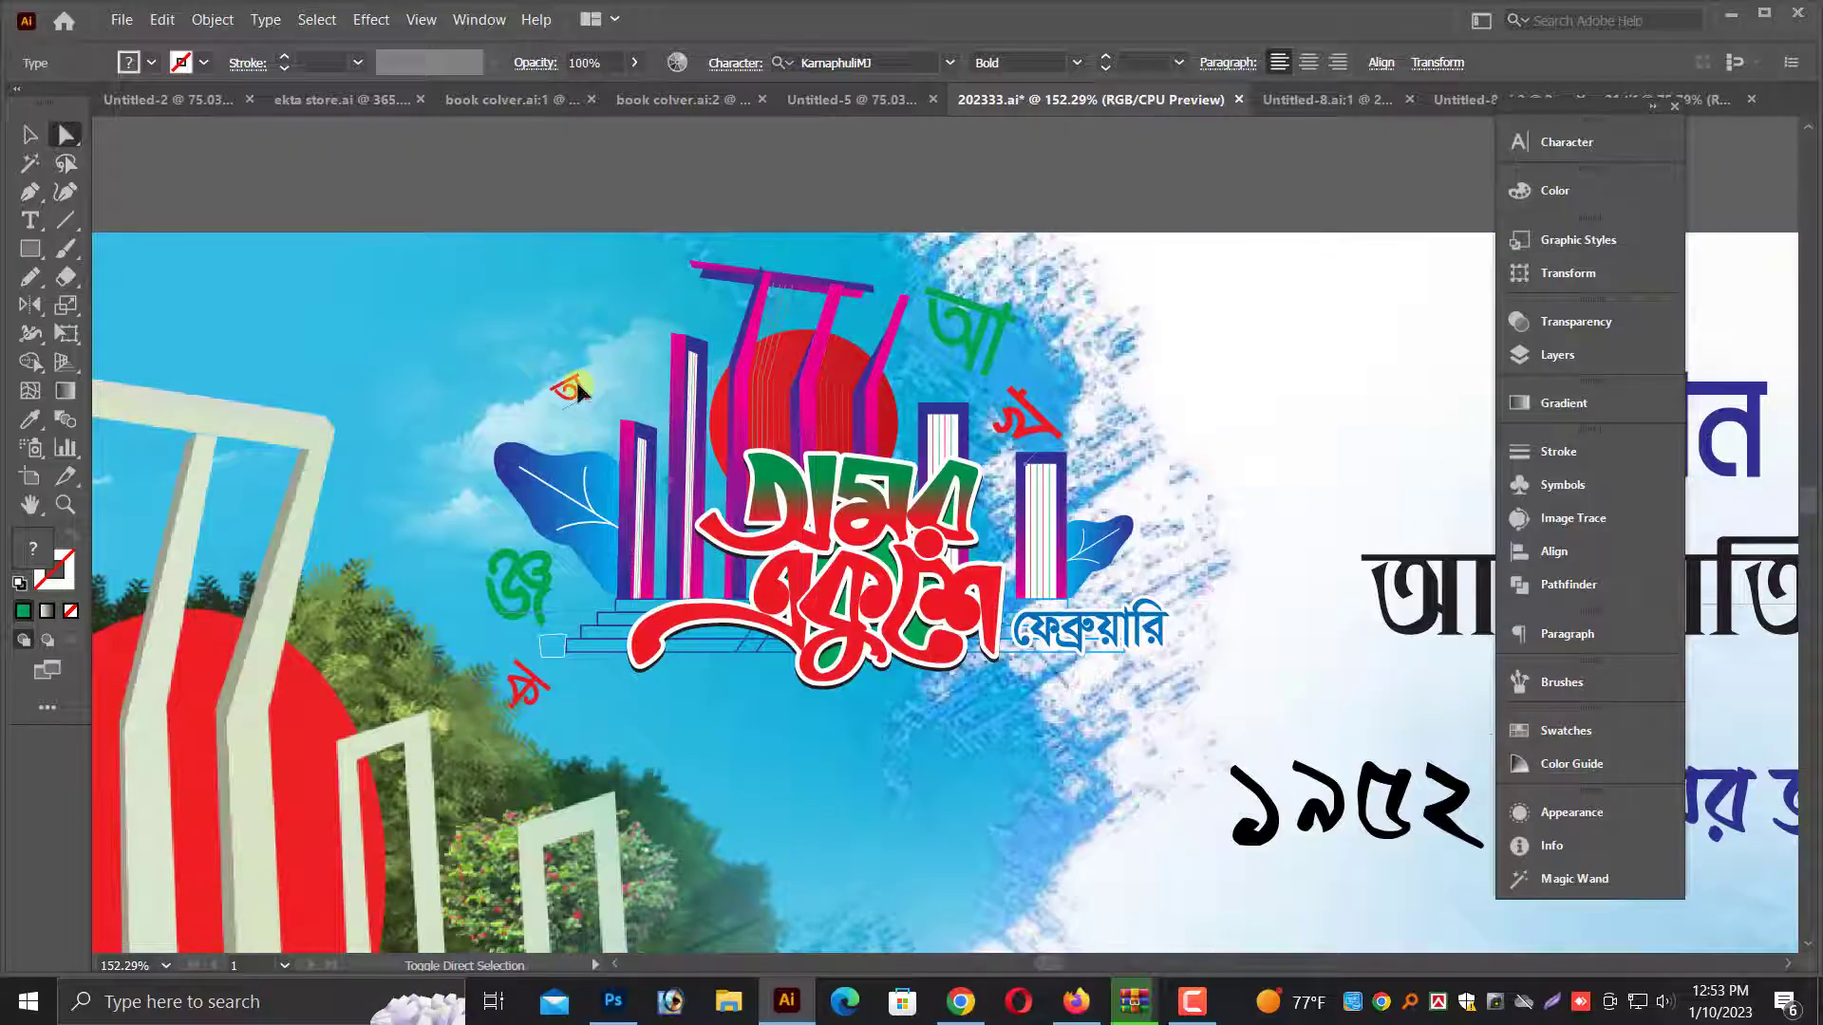
{"action": "left_click", "coordinate": [1517, 193]}
{"action": "left_click", "coordinate": [1258, 341]}
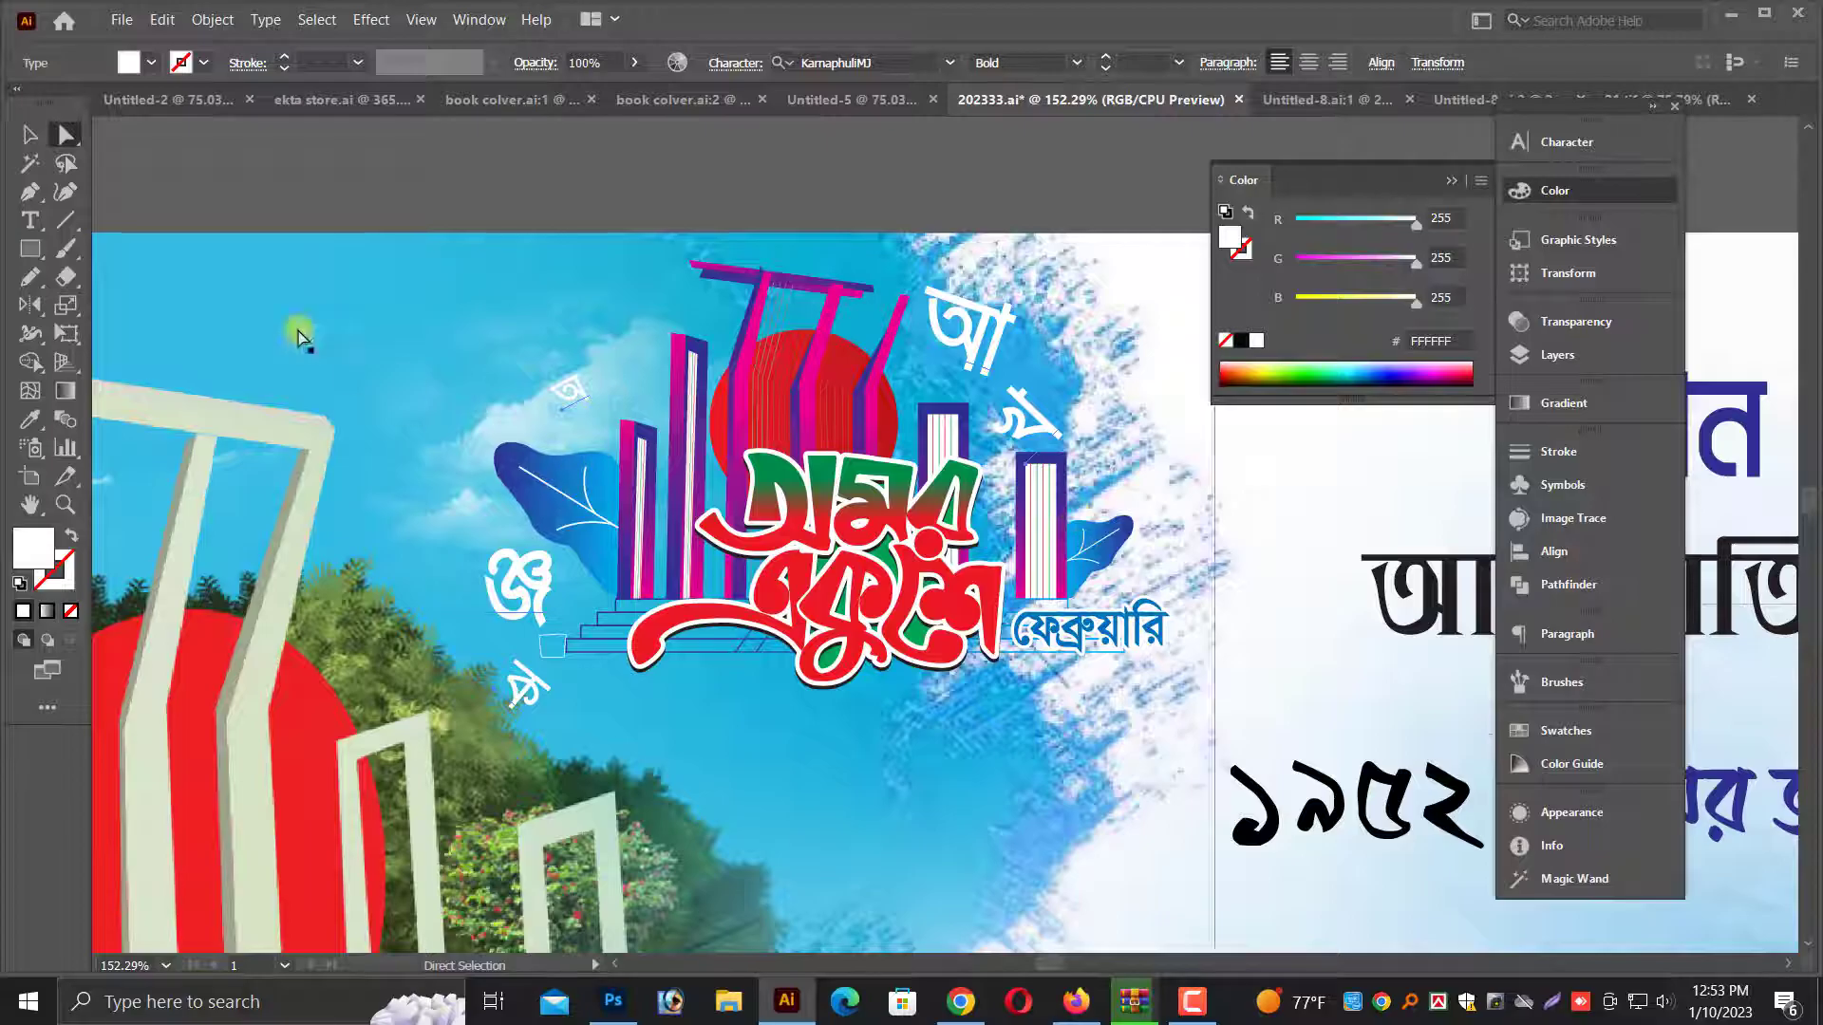
{"action": "left_click", "coordinate": [574, 169]}
Fill the heading line "মহান শহীদ দিবস ও" with bright red, FF0900
{"action": "key", "text": "ctrl+minus"}
{"action": "key", "text": "ctrl+minus"}
{"action": "key", "text": "ctrl+minus"}
{"action": "key", "text": "ctrl+minus"}
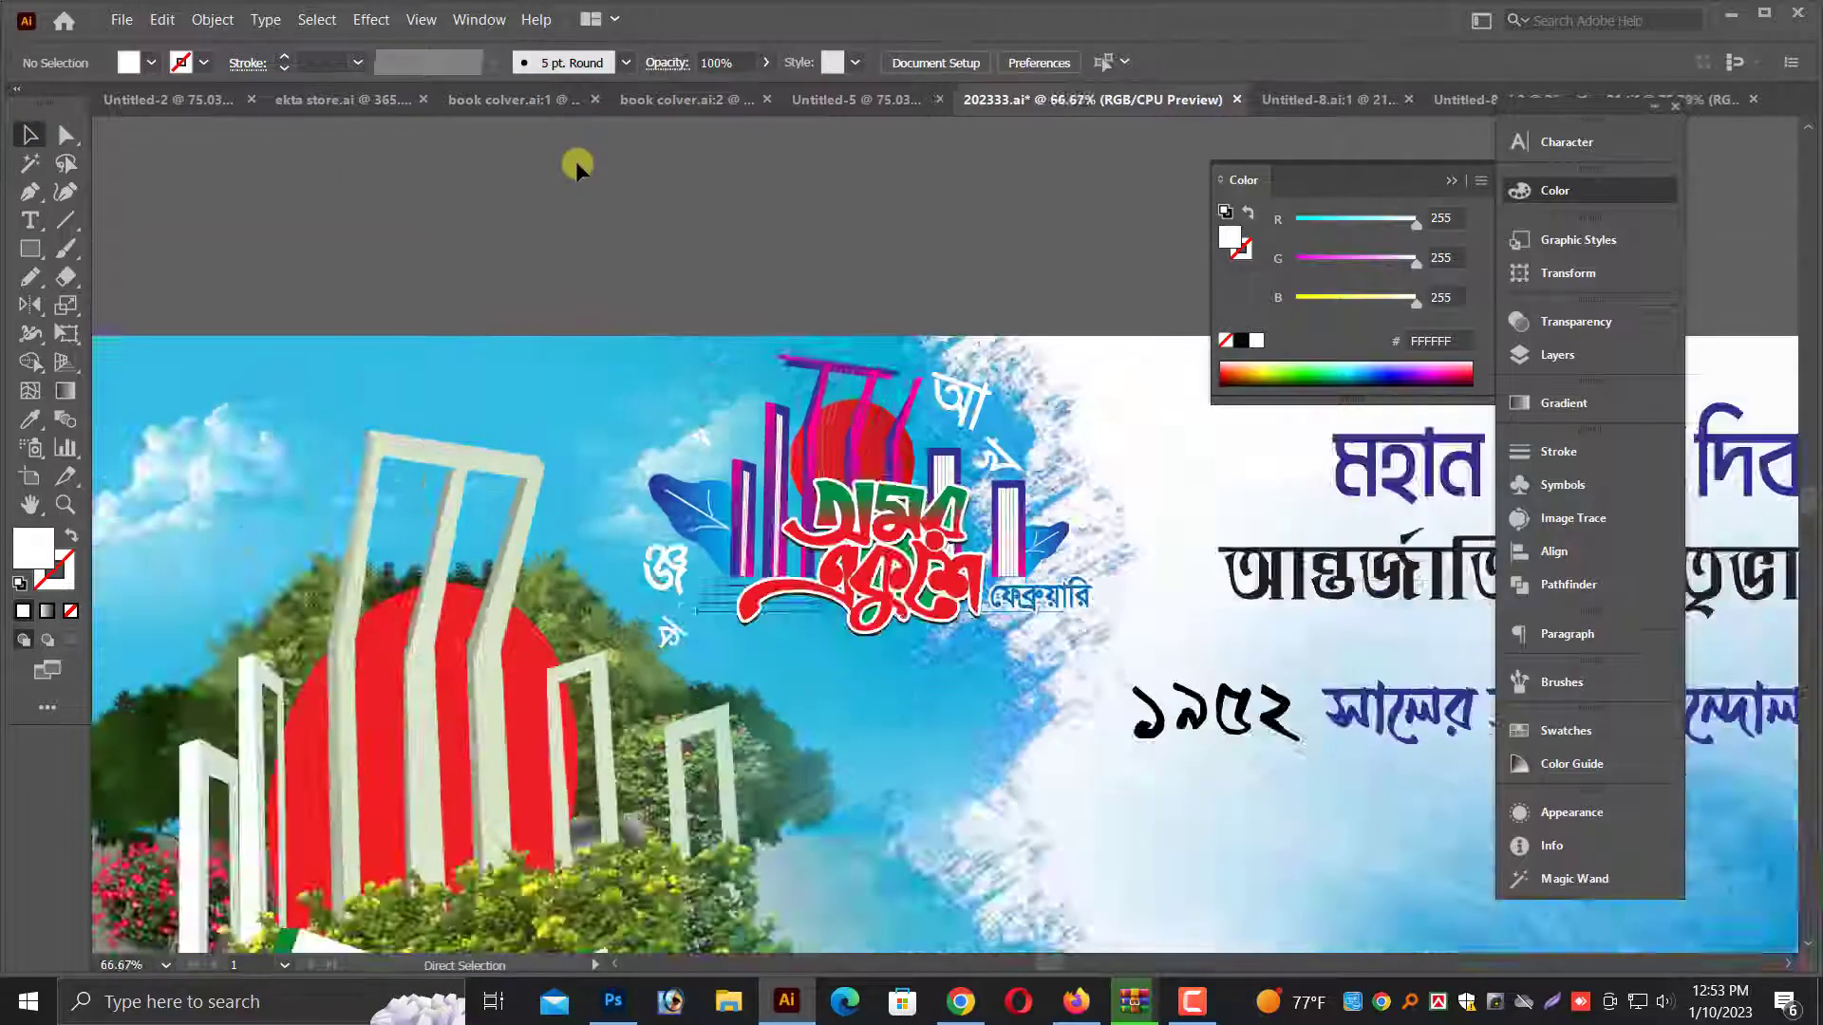
{"action": "left_click_drag", "start_coordinate": [1383, 661], "coordinate": [919, 619]}
{"action": "key", "text": "alt+space"}
{"action": "left_click", "coordinate": [874, 454]}
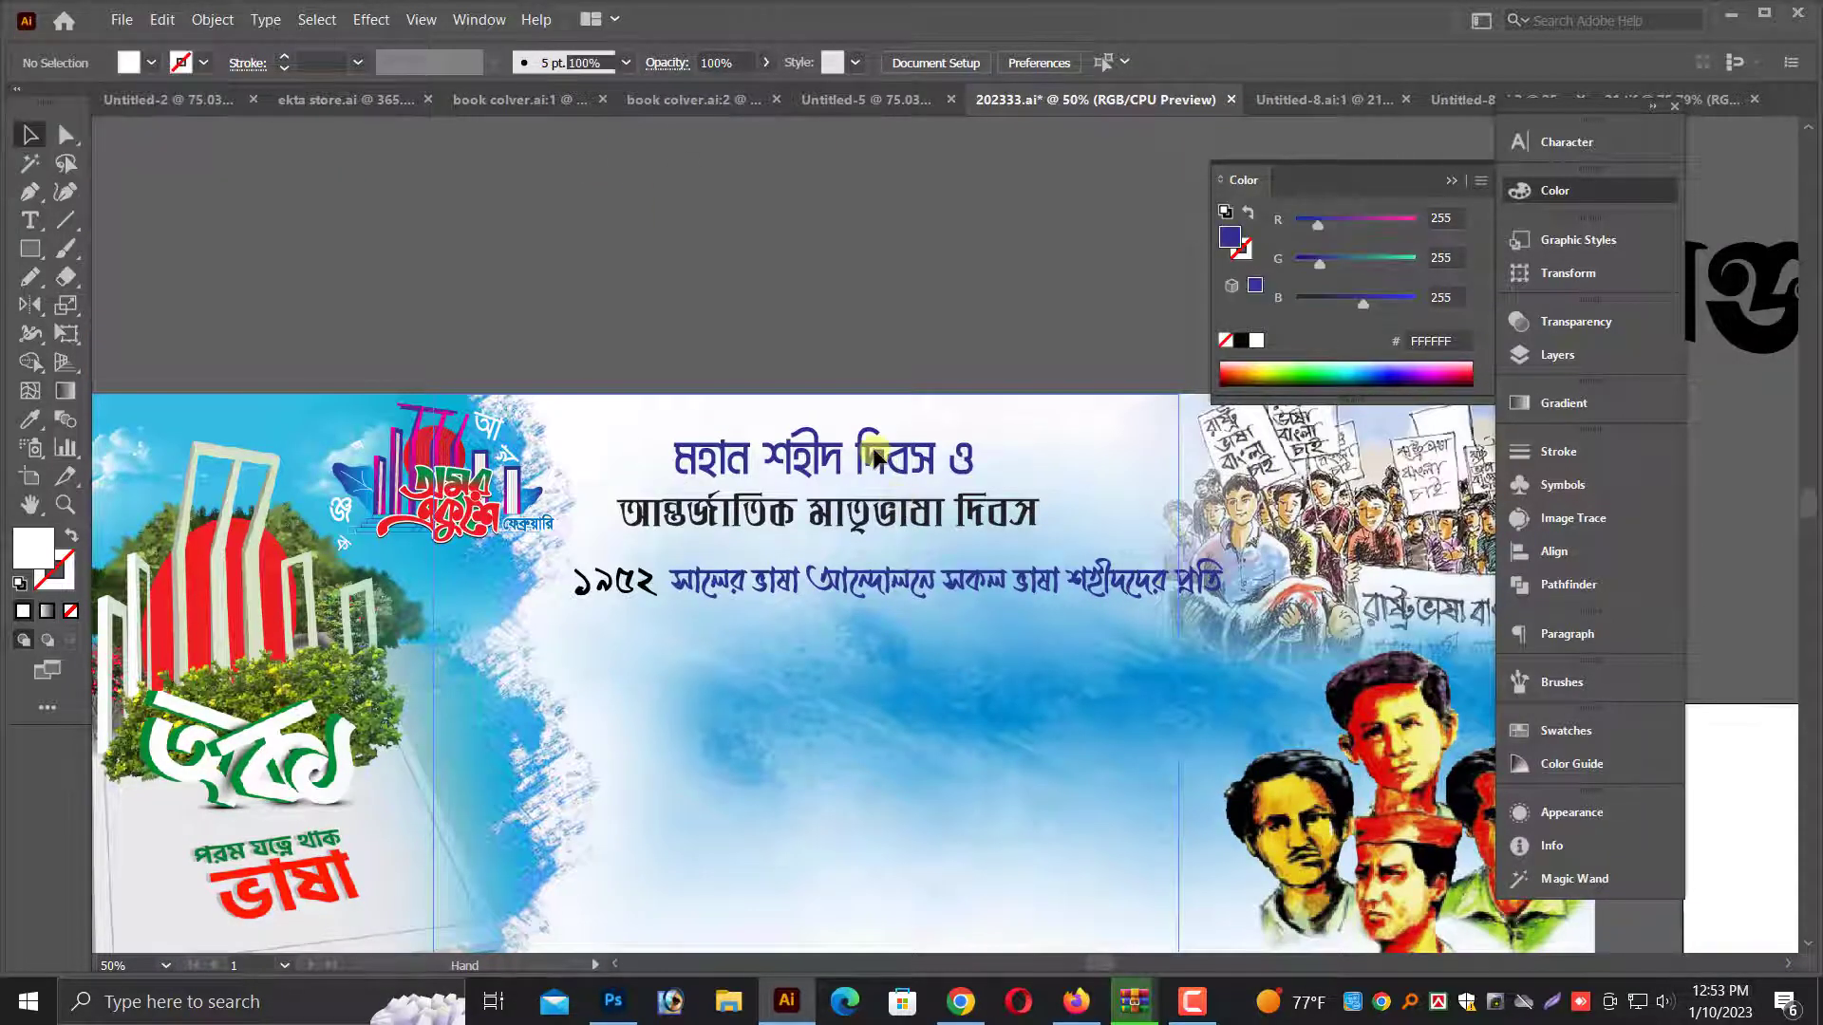
{"action": "key", "text": "ctrl+plus"}
{"action": "left_click_drag", "start_coordinate": [1364, 294], "coordinate": [1297, 300]}
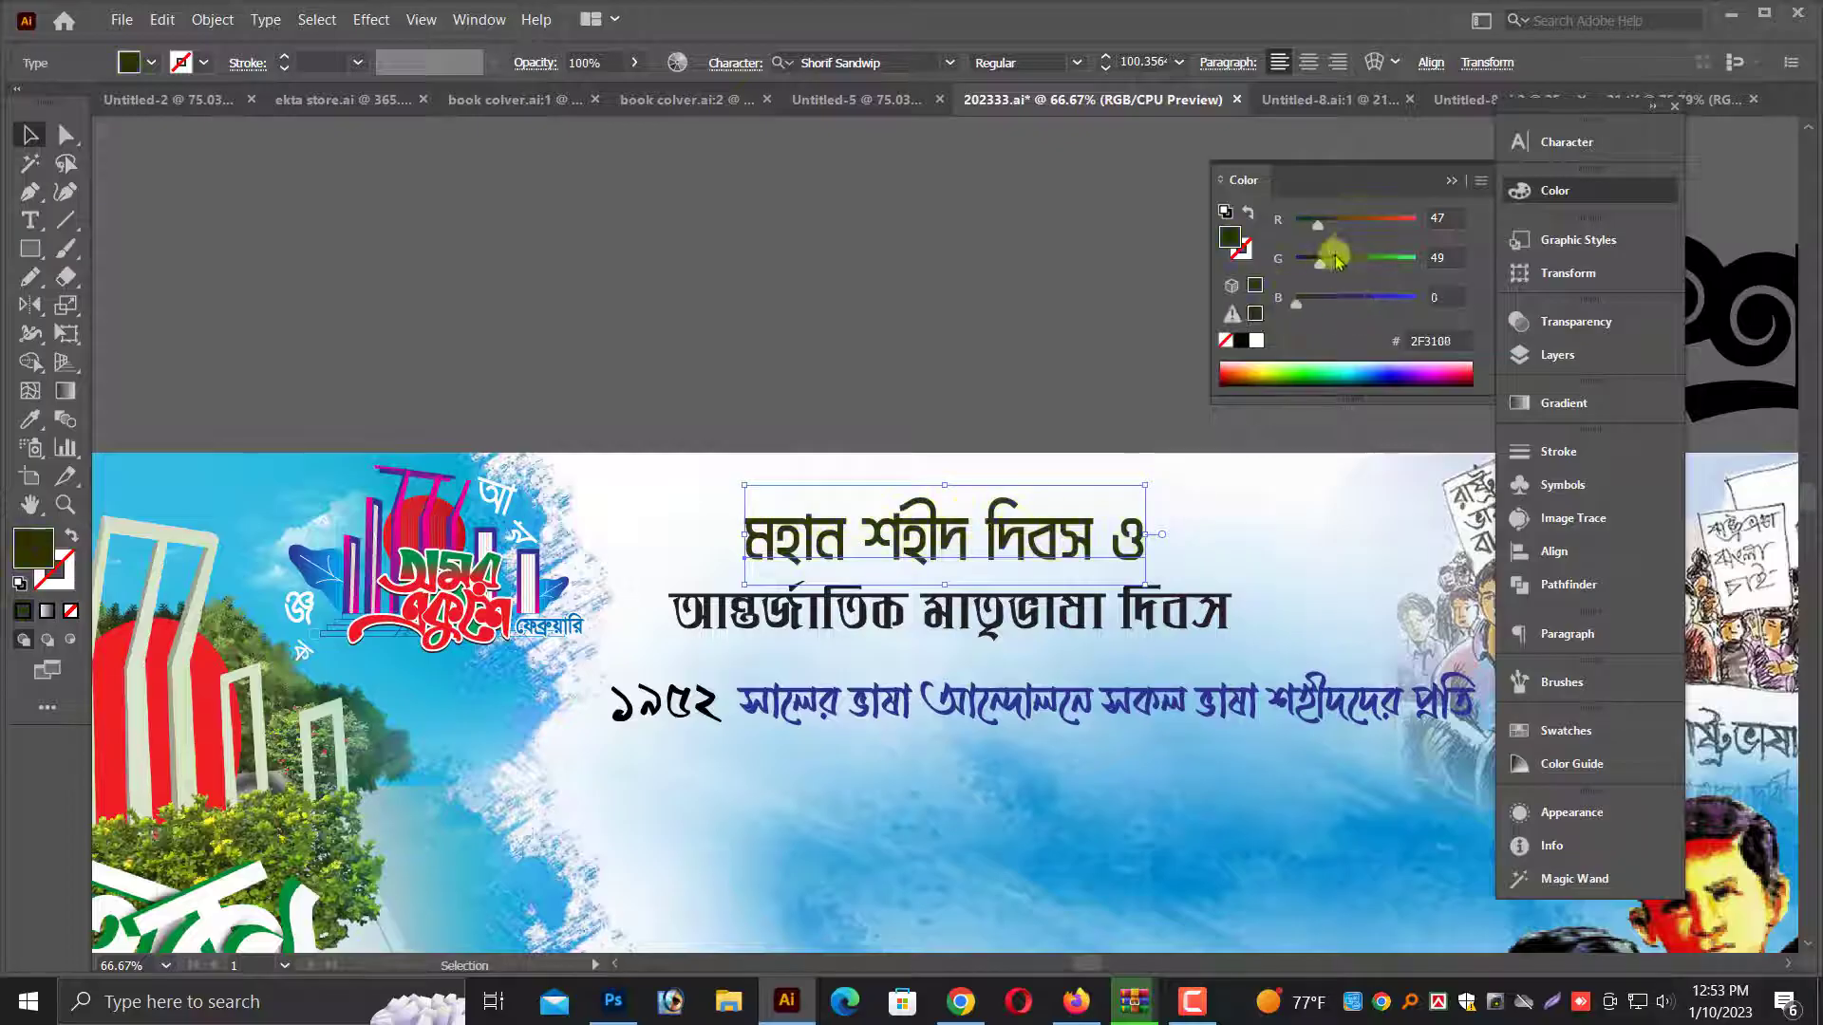
{"action": "left_click_drag", "start_coordinate": [1317, 222], "coordinate": [1417, 222]}
{"action": "left_click_drag", "start_coordinate": [1322, 266], "coordinate": [1294, 265]}
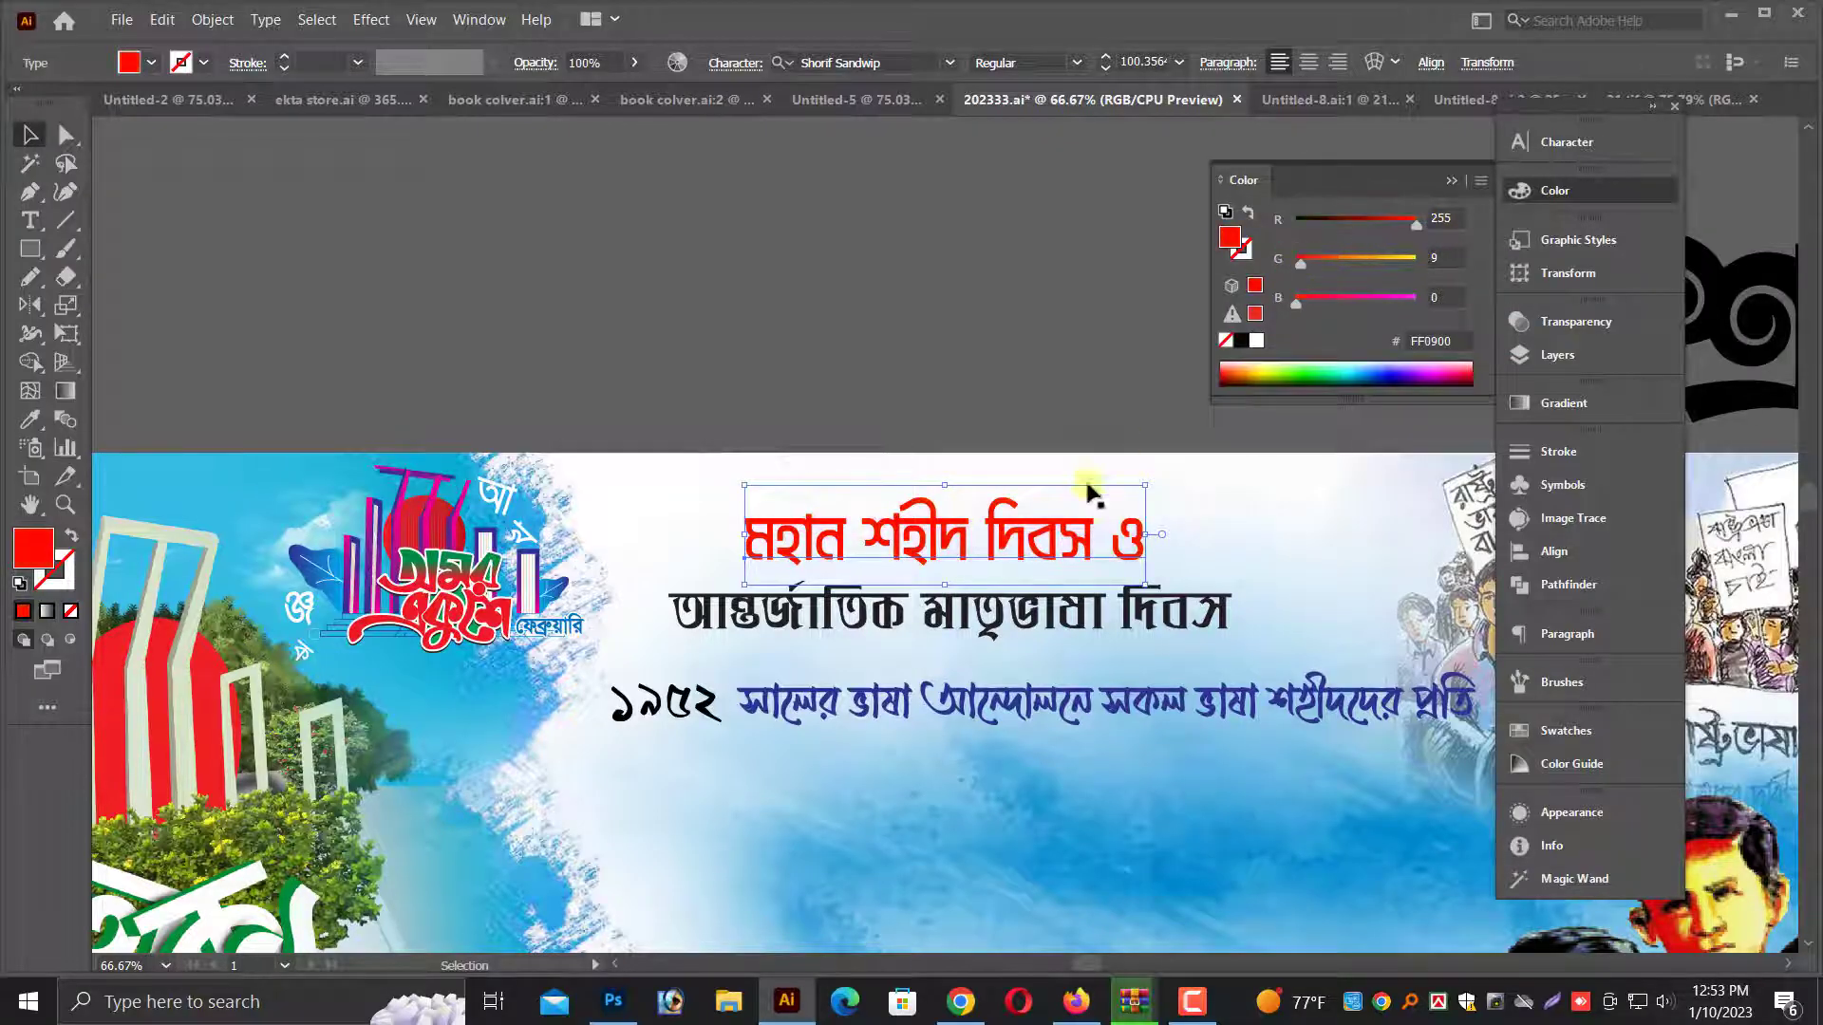
Nudge the red heading line right and stretch the line "আন্তর্জাতিক মাতৃভাষা দিবস" wider beneath it
{"action": "mouse_move", "coordinate": [1033, 543]}
{"action": "left_mouse_down"}
{"action": "mouse_move", "coordinate": [1062, 559]}
{"action": "mouse_move", "coordinate": [1056, 539]}
{"action": "left_mouse_up"}
{"action": "left_click", "coordinate": [1170, 612]}
{"action": "left_click_drag", "start_coordinate": [1236, 618], "coordinate": [1329, 615]}
Give the line "আন্তর্জাতিক মাতৃভাষা দিবস" a green fill and matching stroke, 007620
{"action": "left_click_drag", "start_coordinate": [1339, 220], "coordinate": [1293, 224]}
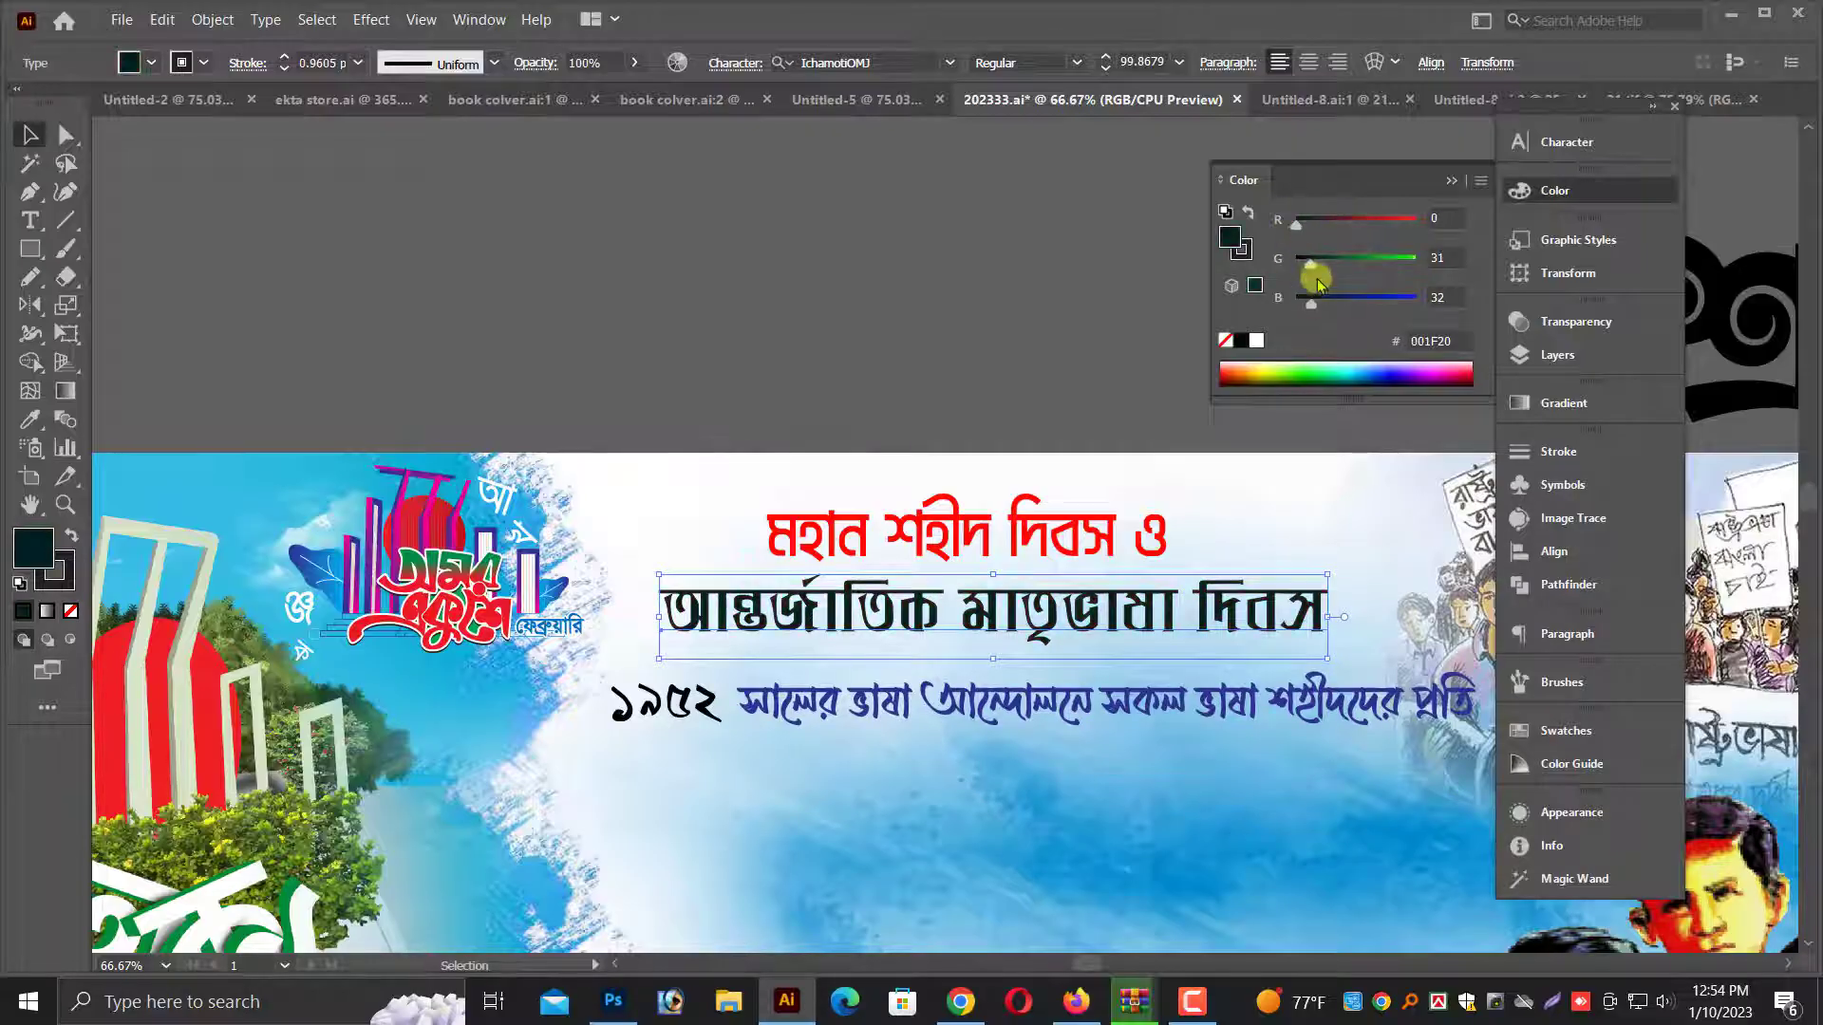
{"action": "mouse_move", "coordinate": [1384, 268]}
{"action": "left_mouse_down"}
{"action": "mouse_move", "coordinate": [1289, 261]}
{"action": "mouse_move", "coordinate": [1419, 265]}
{"action": "left_mouse_up"}
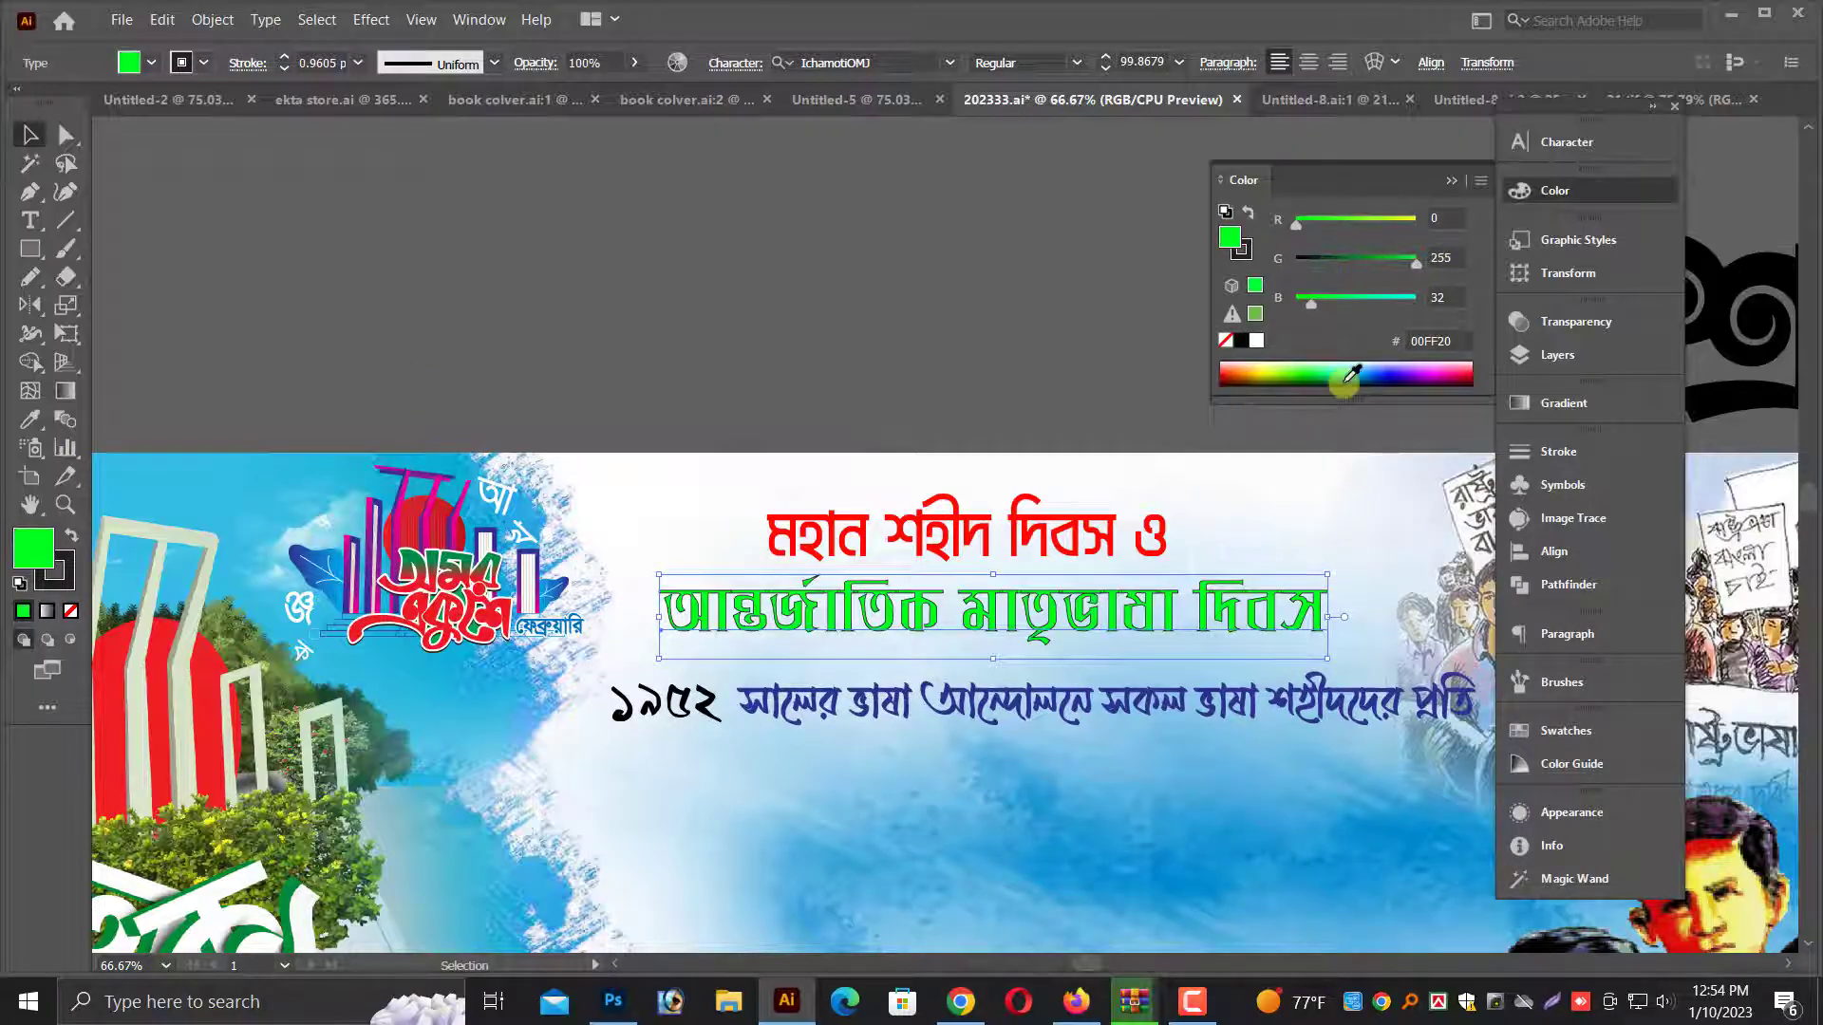
{"action": "left_click", "coordinate": [1352, 262]}
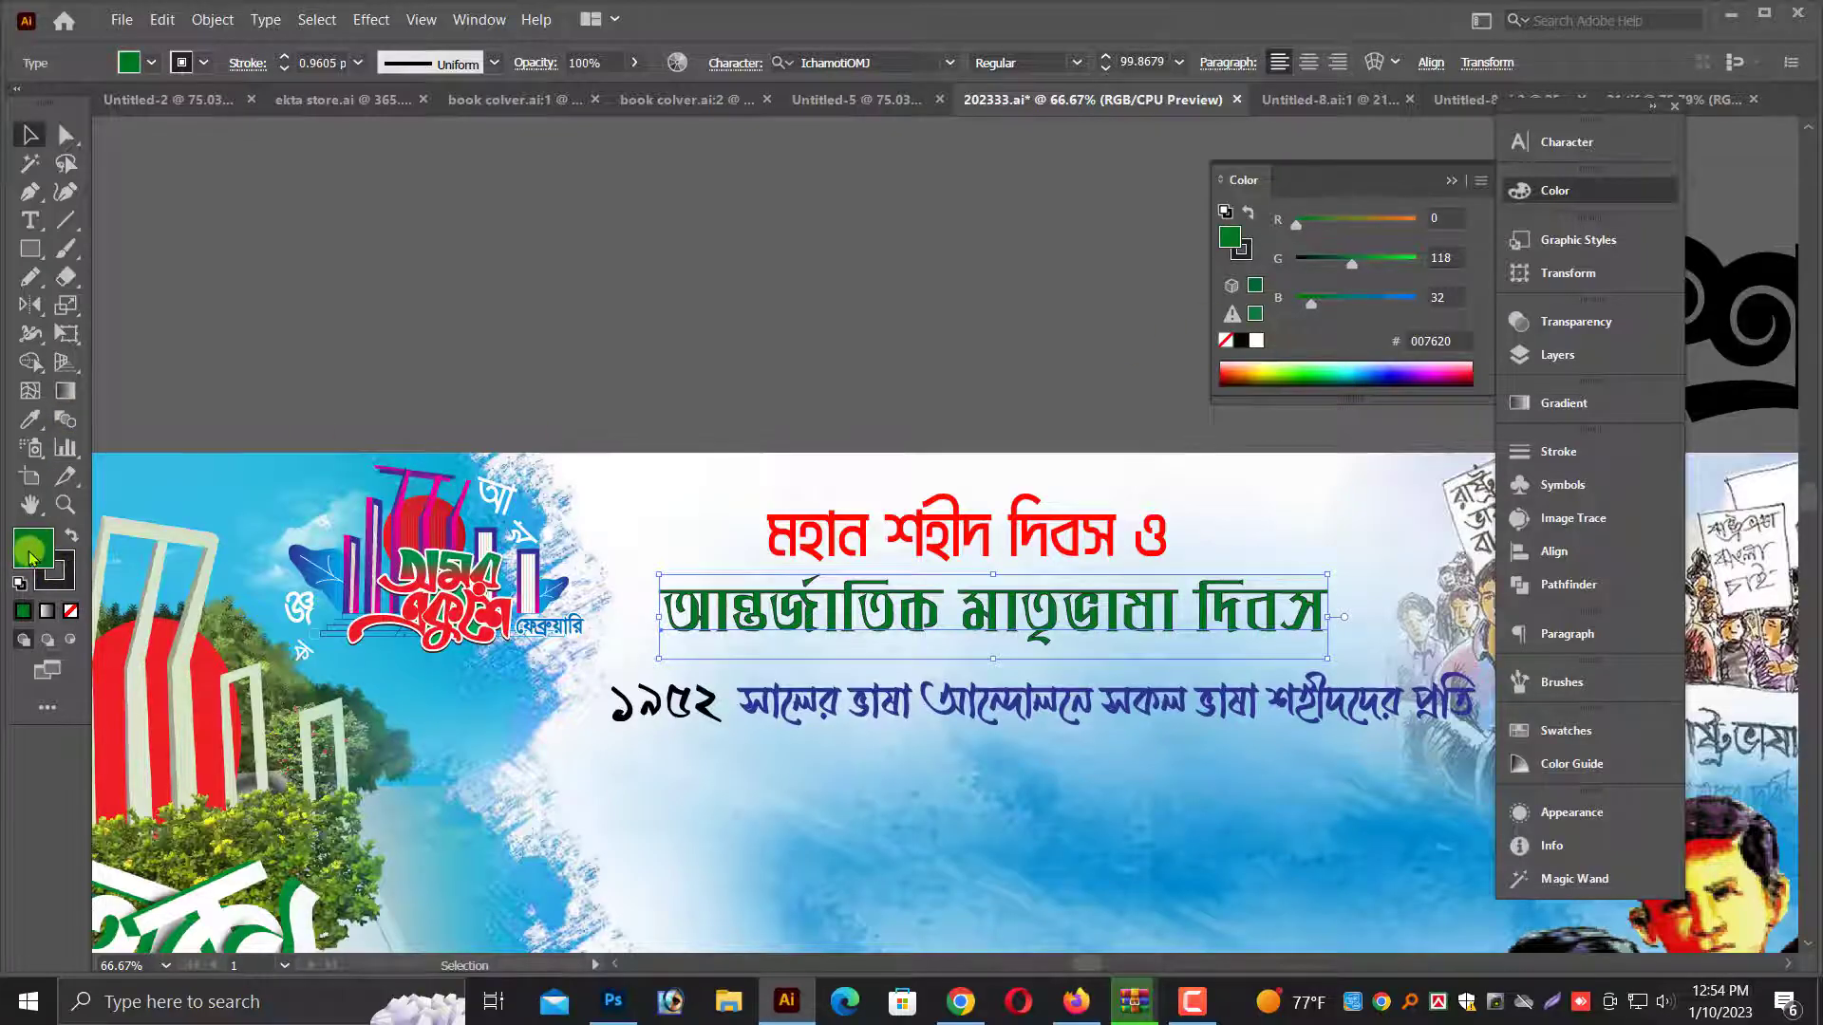
{"action": "left_click_drag", "start_coordinate": [31, 557], "coordinate": [65, 578]}
{"action": "left_click_drag", "start_coordinate": [788, 489], "coordinate": [1293, 617]}
{"action": "key", "text": "ctrl+minus"}
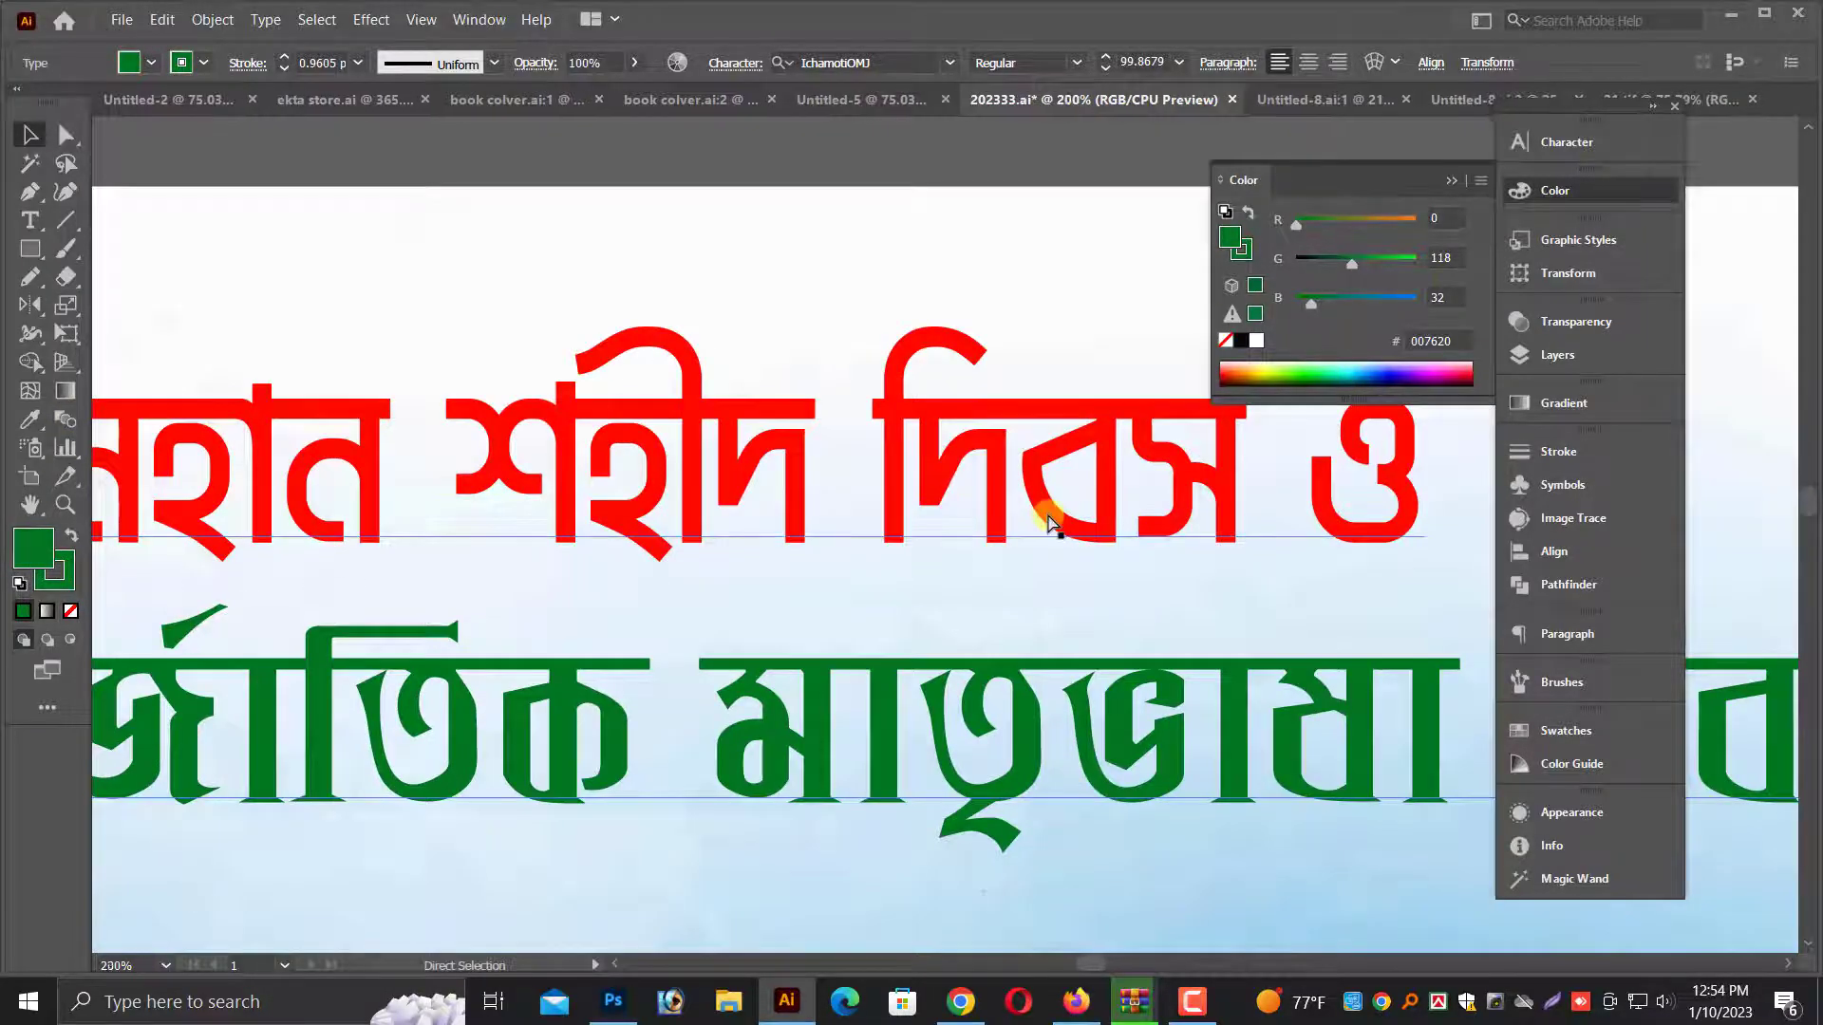
{"action": "key", "text": "ctrl+minus"}
{"action": "key", "text": "ctrl+minus"}
{"action": "scroll", "coordinate": [1035, 541], "scroll_direction": "up", "scroll_amount": 1}
{"action": "left_click_drag", "start_coordinate": [1108, 583], "coordinate": [1101, 577]}
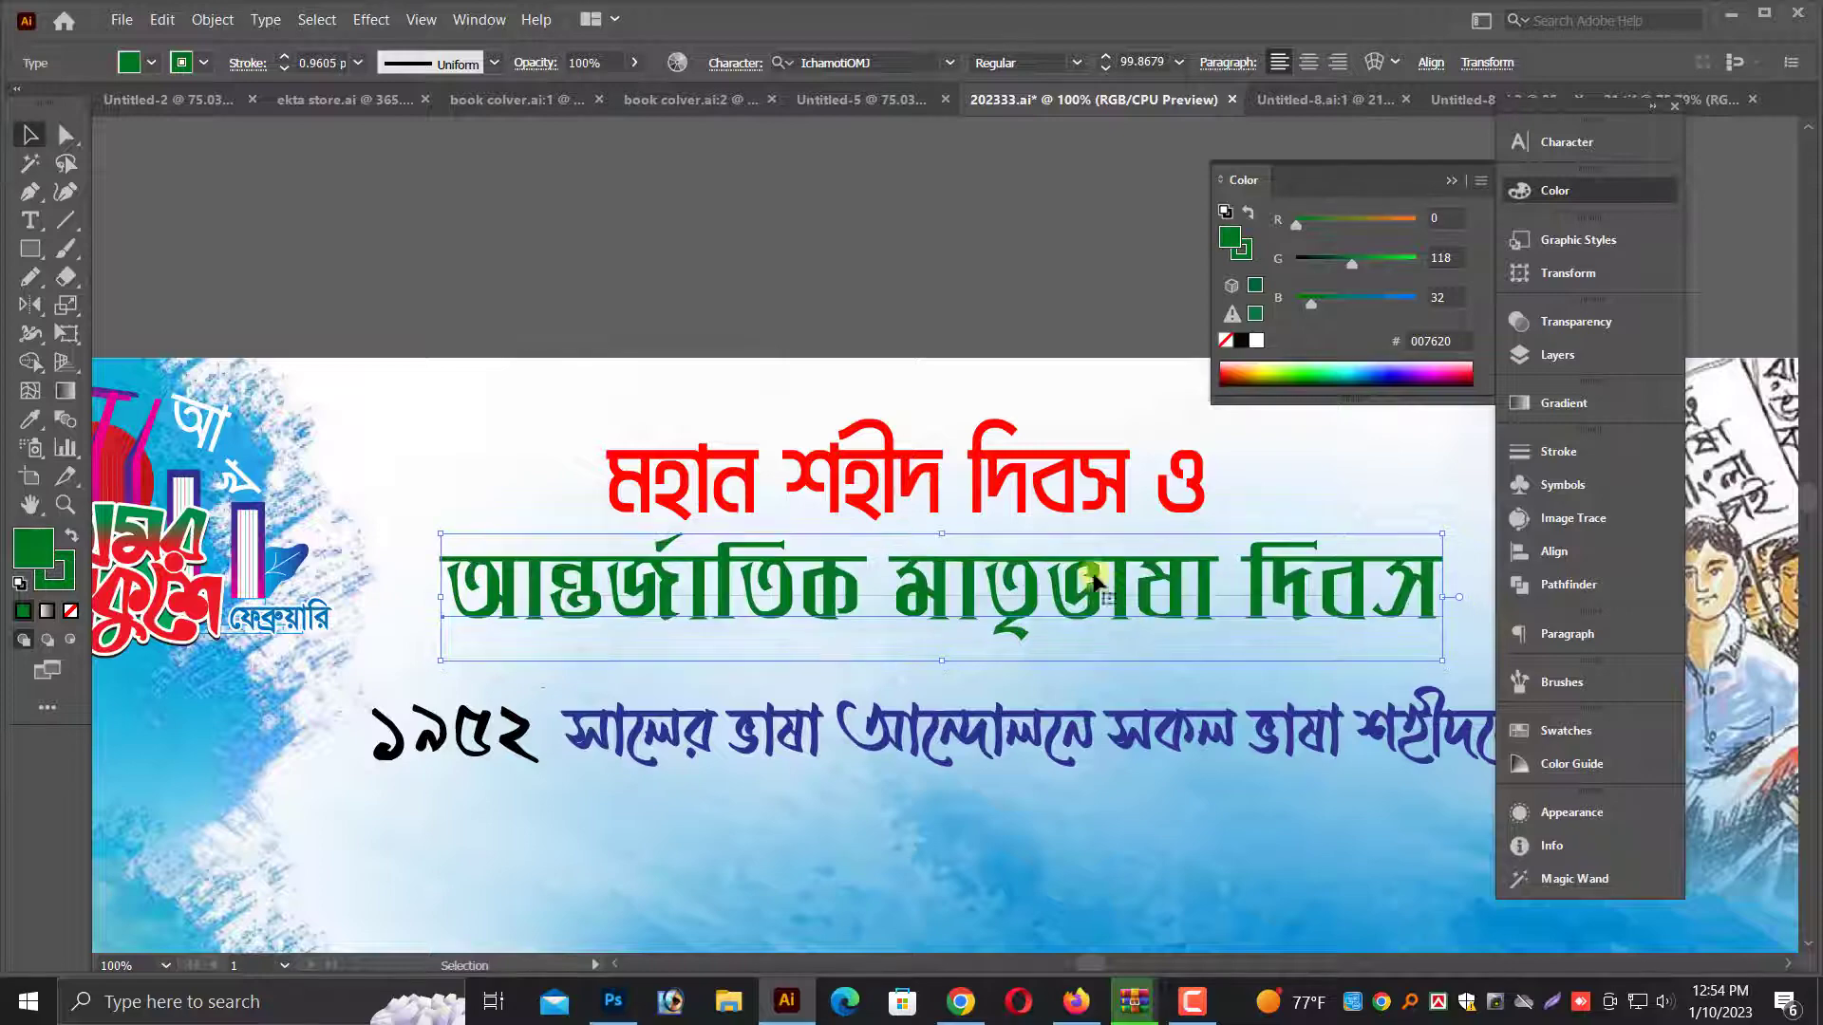
Set the fill and stroke of "আন্তর্জাতিক মাতৃভাষা দিবস" to dark red, 781C20
{"action": "left_click_drag", "start_coordinate": [1352, 264], "coordinate": [1310, 260]}
{"action": "left_click", "coordinate": [1346, 221]}
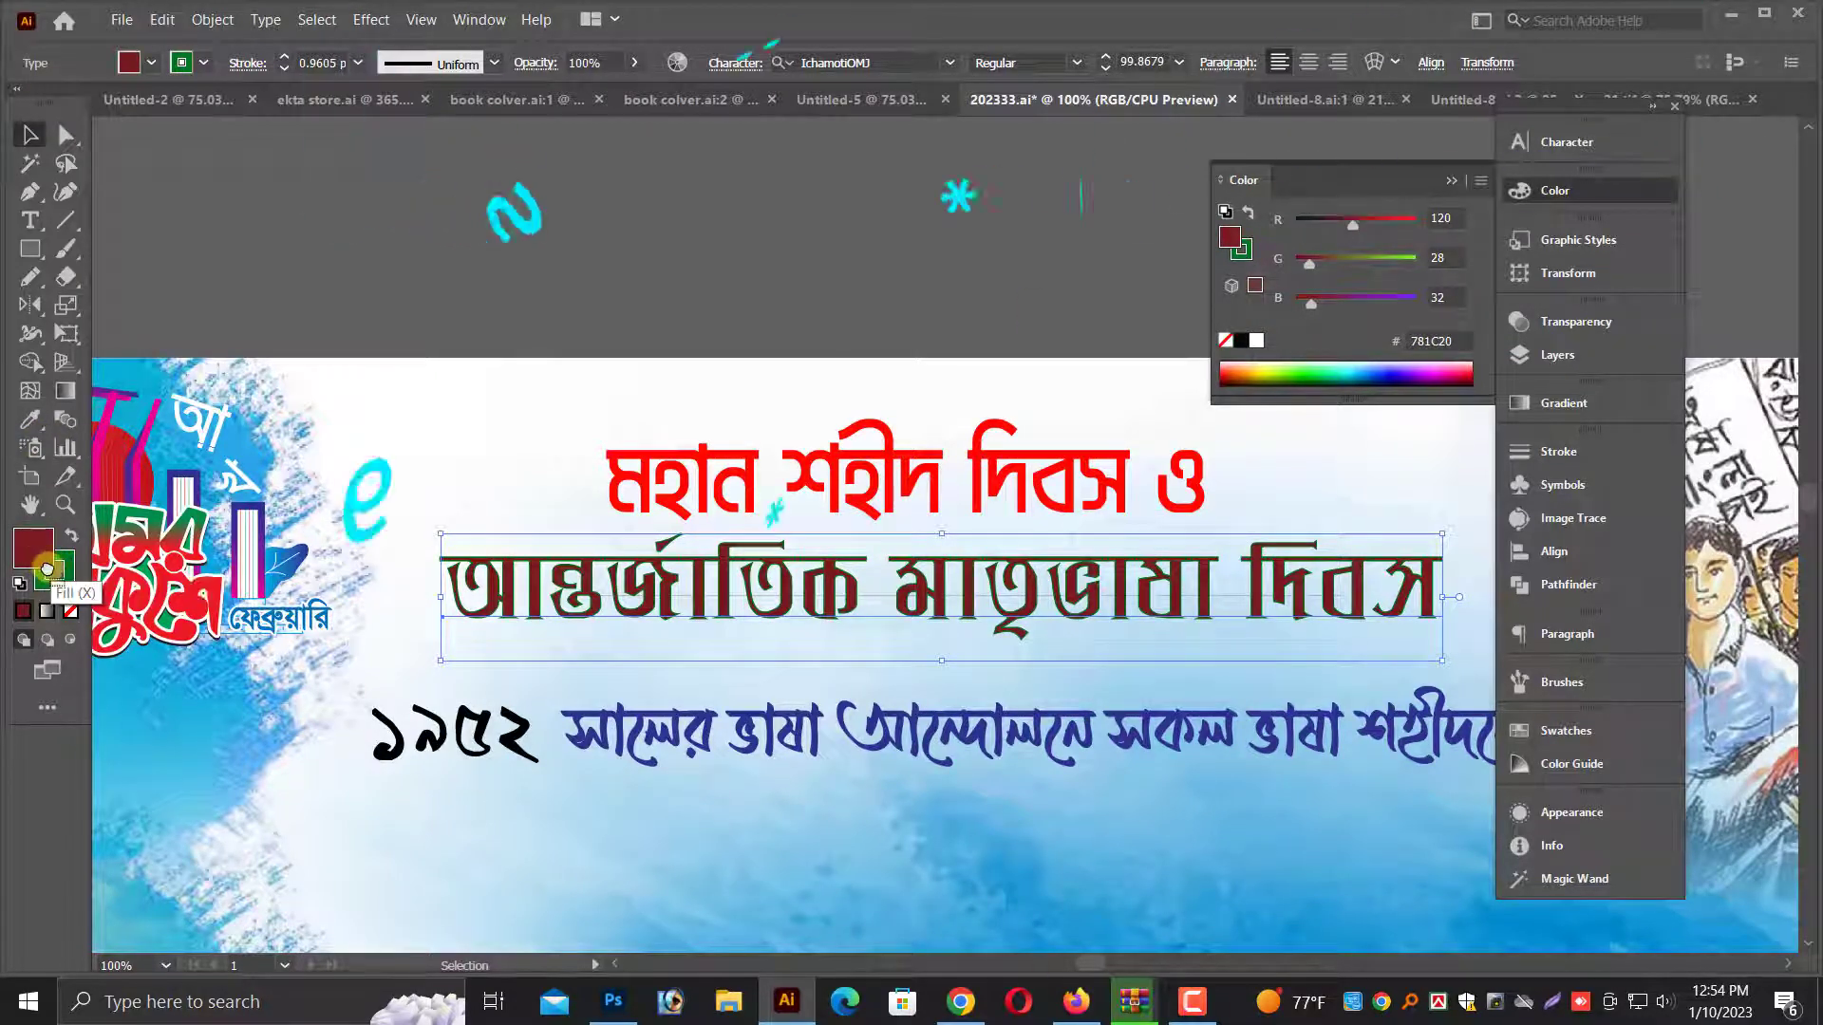
{"action": "left_click_drag", "start_coordinate": [31, 548], "coordinate": [61, 574]}
{"action": "scroll", "coordinate": [657, 270], "scroll_direction": "down", "scroll_amount": 1}
{"action": "left_click", "coordinate": [657, 270]}
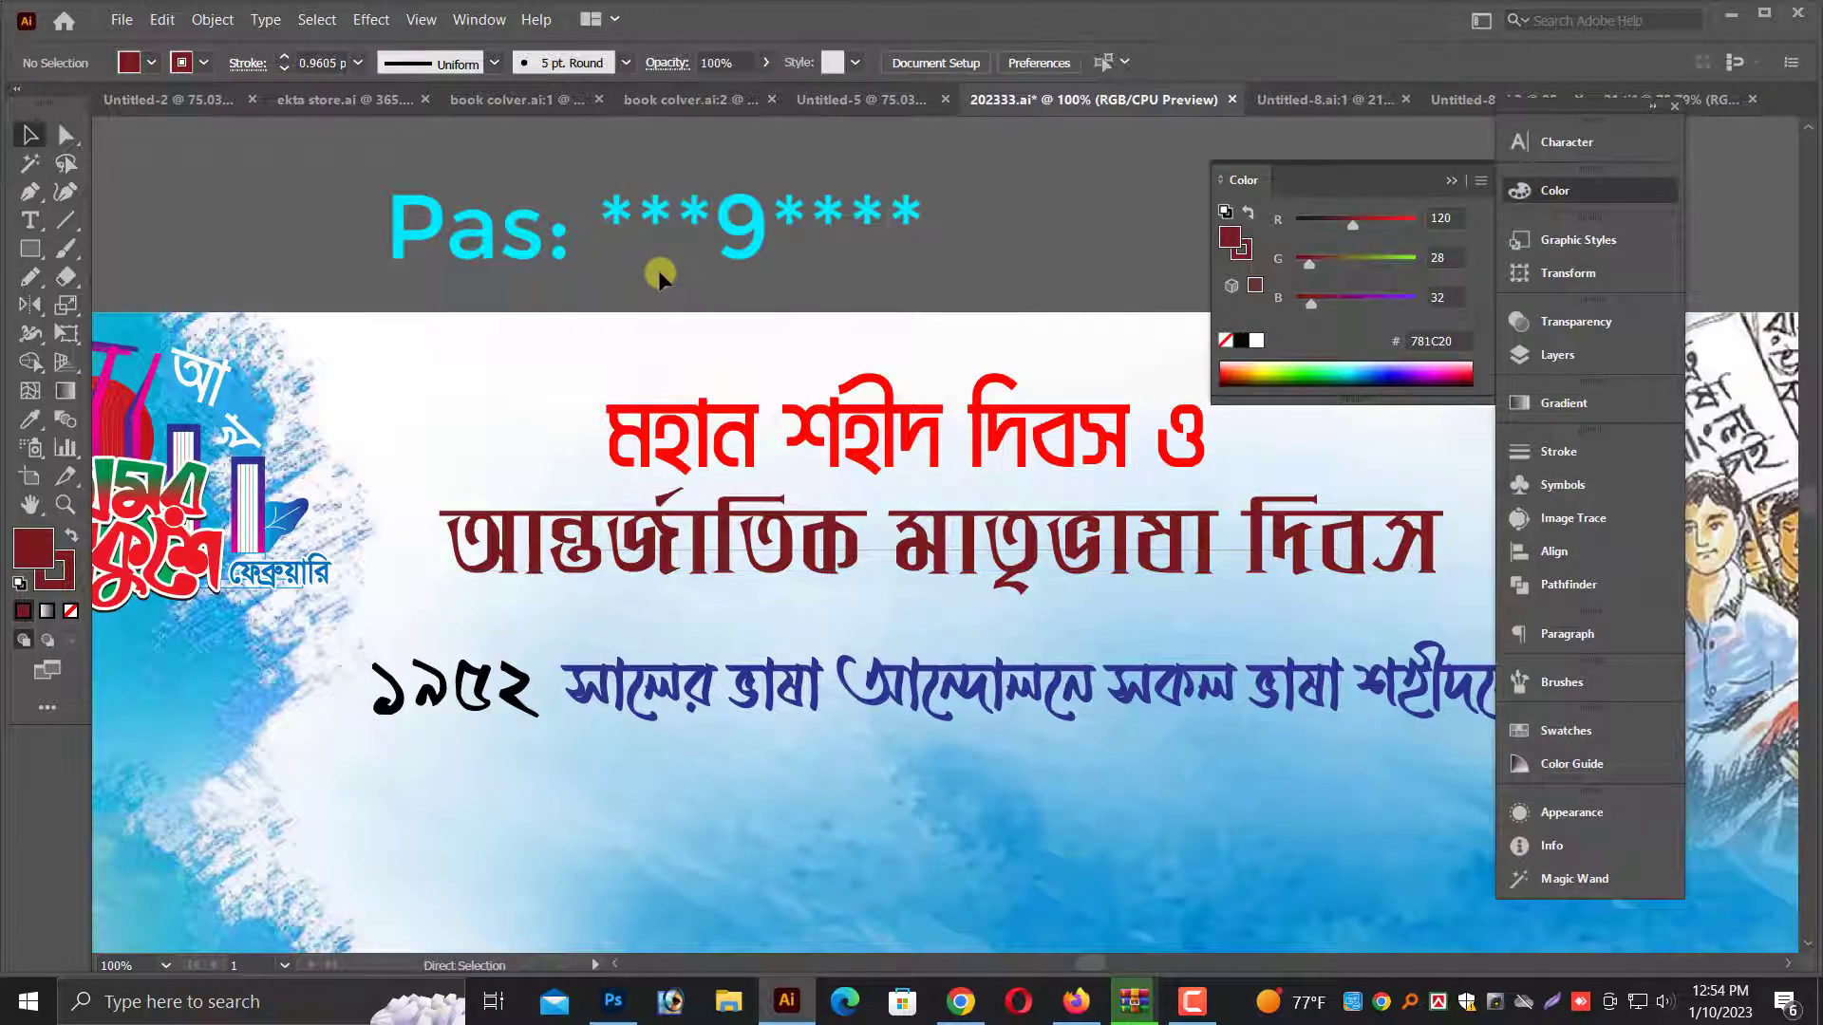
Shrink ১৯৫২ and its blue tribute text together and move them up closer to the dark red heading
{"action": "key", "text": "ctrl+minus"}
{"action": "left_click", "coordinate": [1007, 603]}
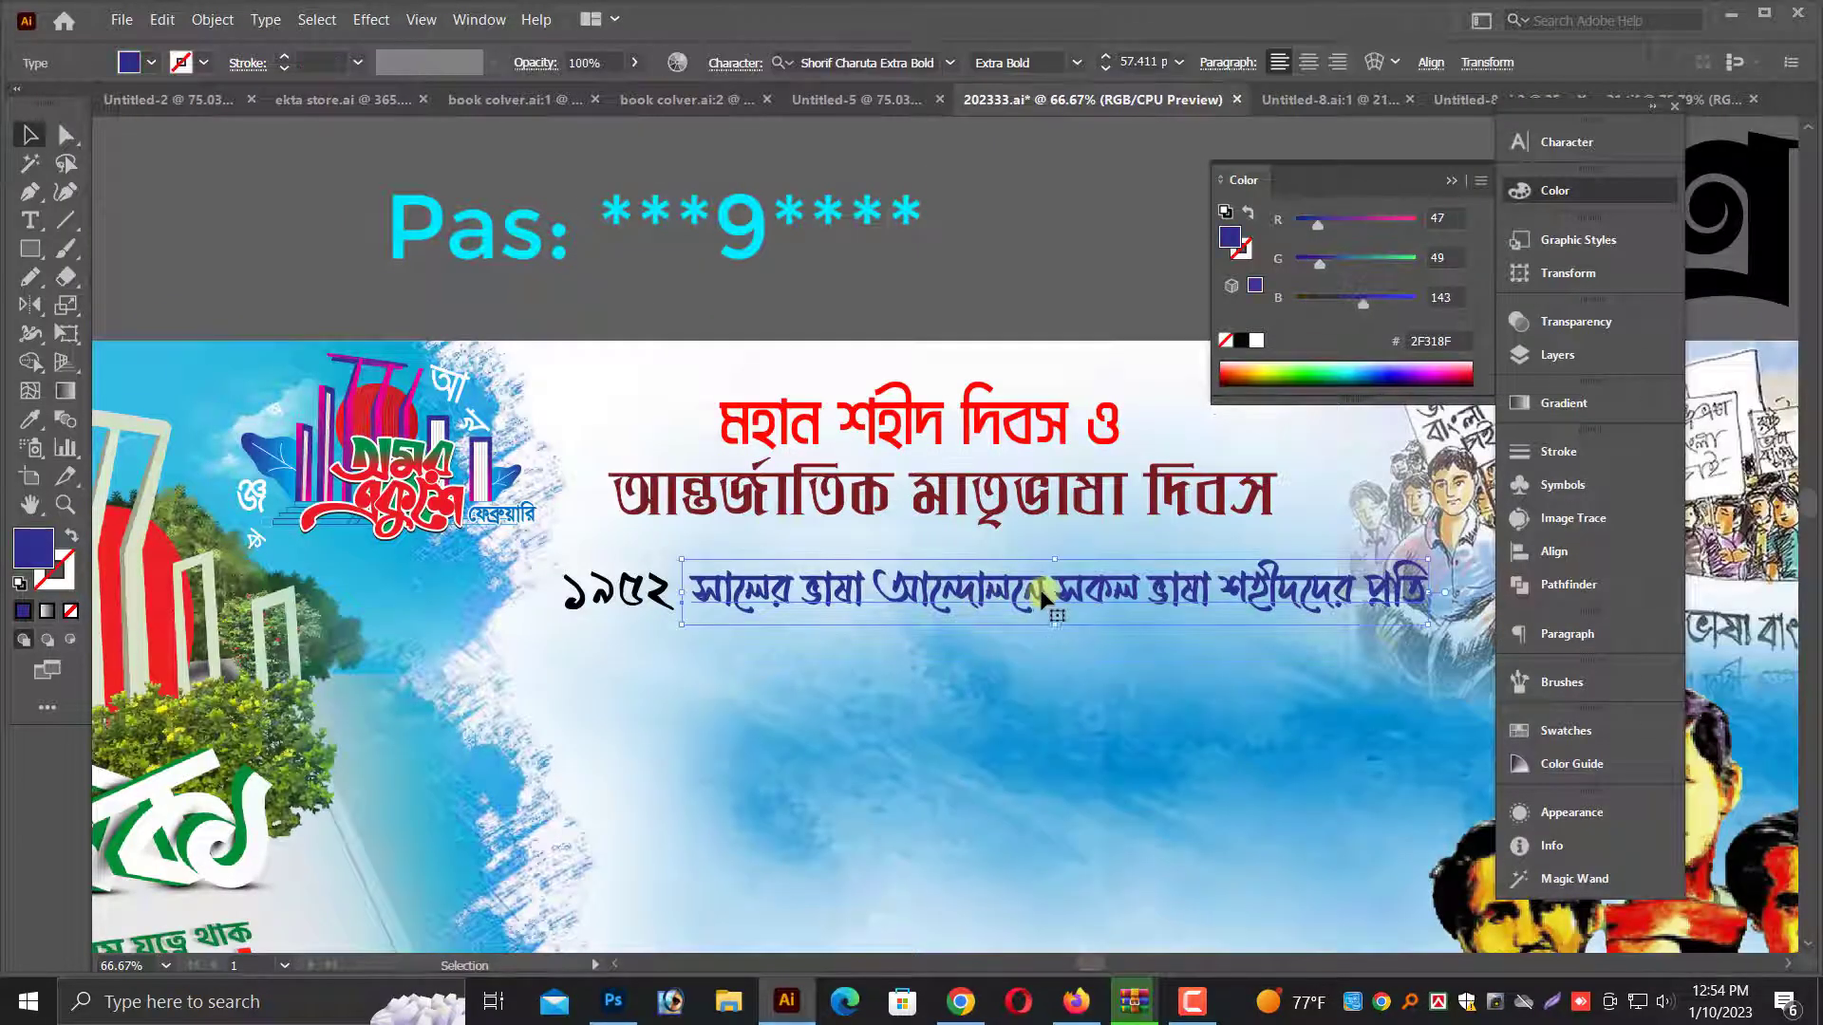
{"action": "left_click", "coordinate": [639, 605], "text": "shift"}
{"action": "left_click_drag", "start_coordinate": [1431, 601], "coordinate": [1327, 591]}
{"action": "left_click_drag", "start_coordinate": [1186, 582], "coordinate": [1203, 559]}
{"action": "key", "text": "ctrl+minus"}
{"action": "key", "text": "ctrl+minus"}
{"action": "left_click_drag", "start_coordinate": [1057, 503], "coordinate": [664, 468]}
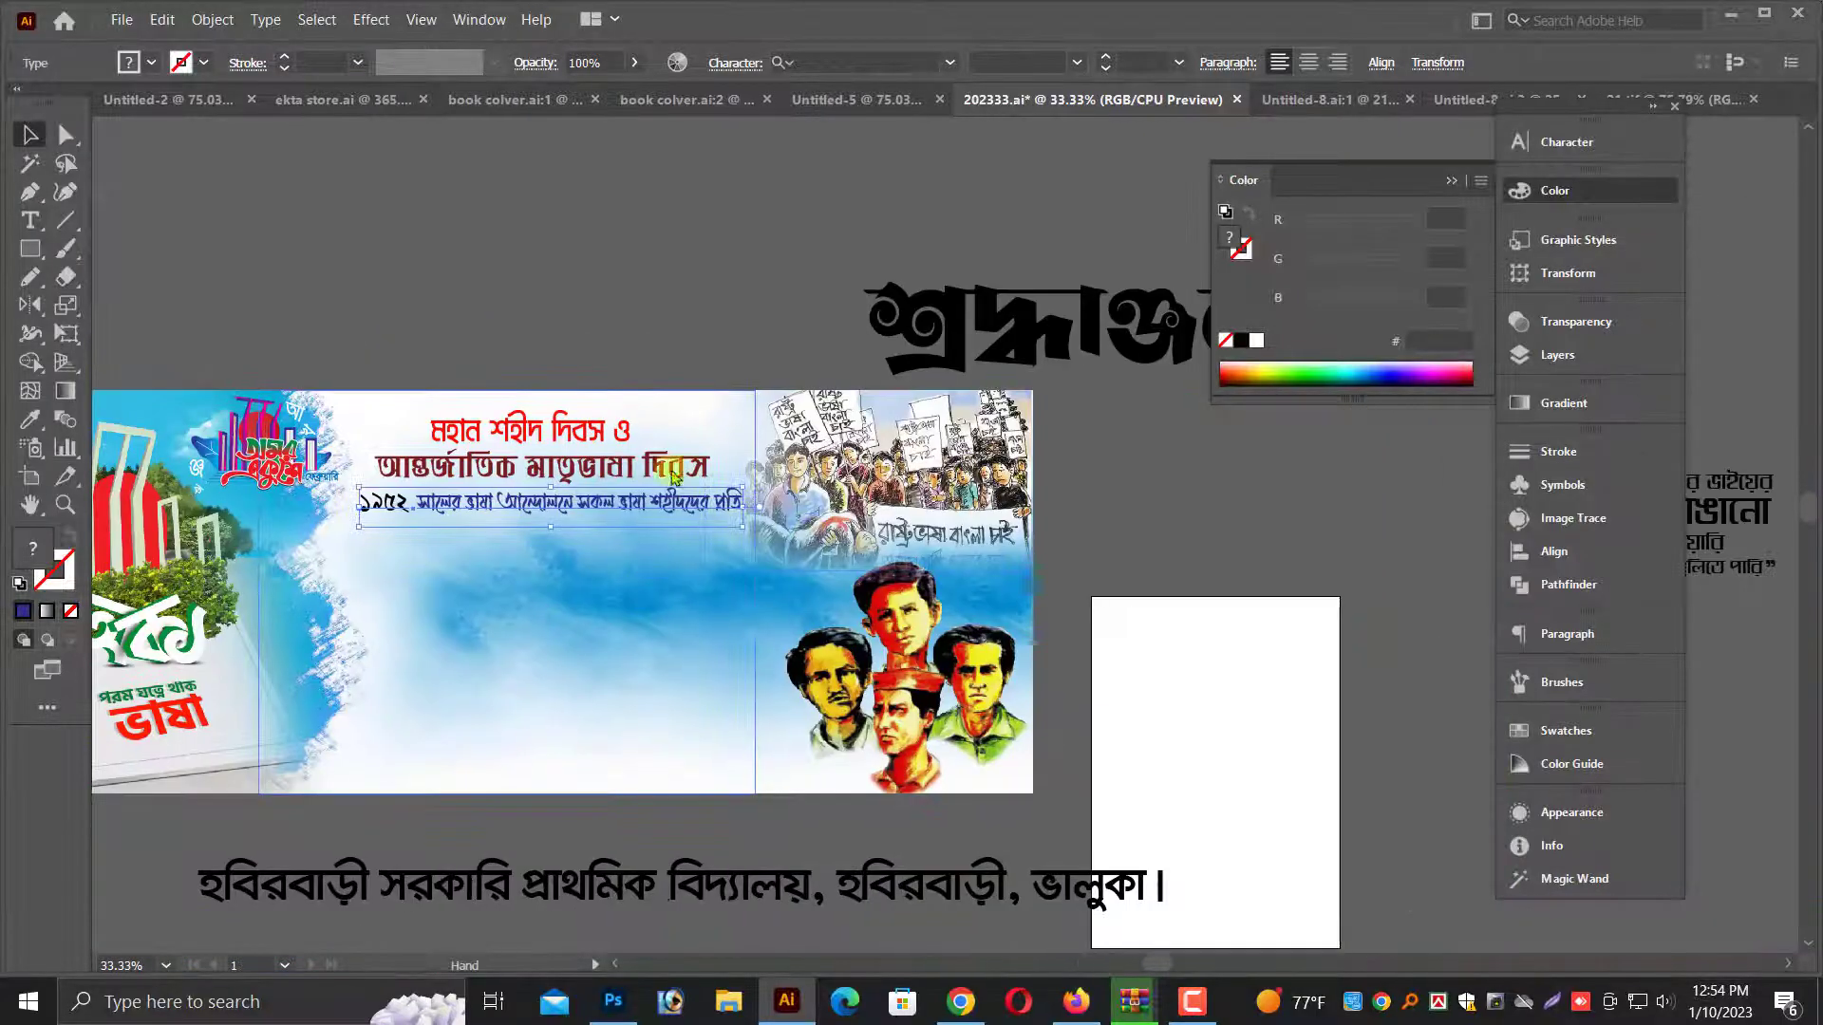
{"action": "left_click", "coordinate": [736, 319]}
Switch the color sliders to CMYK and fill the word শ্রদ্ধাঞ্জলী red with C 0, M 100, Y 100, K 0
{"action": "key", "text": "ctrl+minus"}
{"action": "scroll", "coordinate": [1218, 600], "scroll_direction": "up", "scroll_amount": 2}
{"action": "scroll", "coordinate": [1201, 593], "scroll_direction": "down", "scroll_amount": 1}
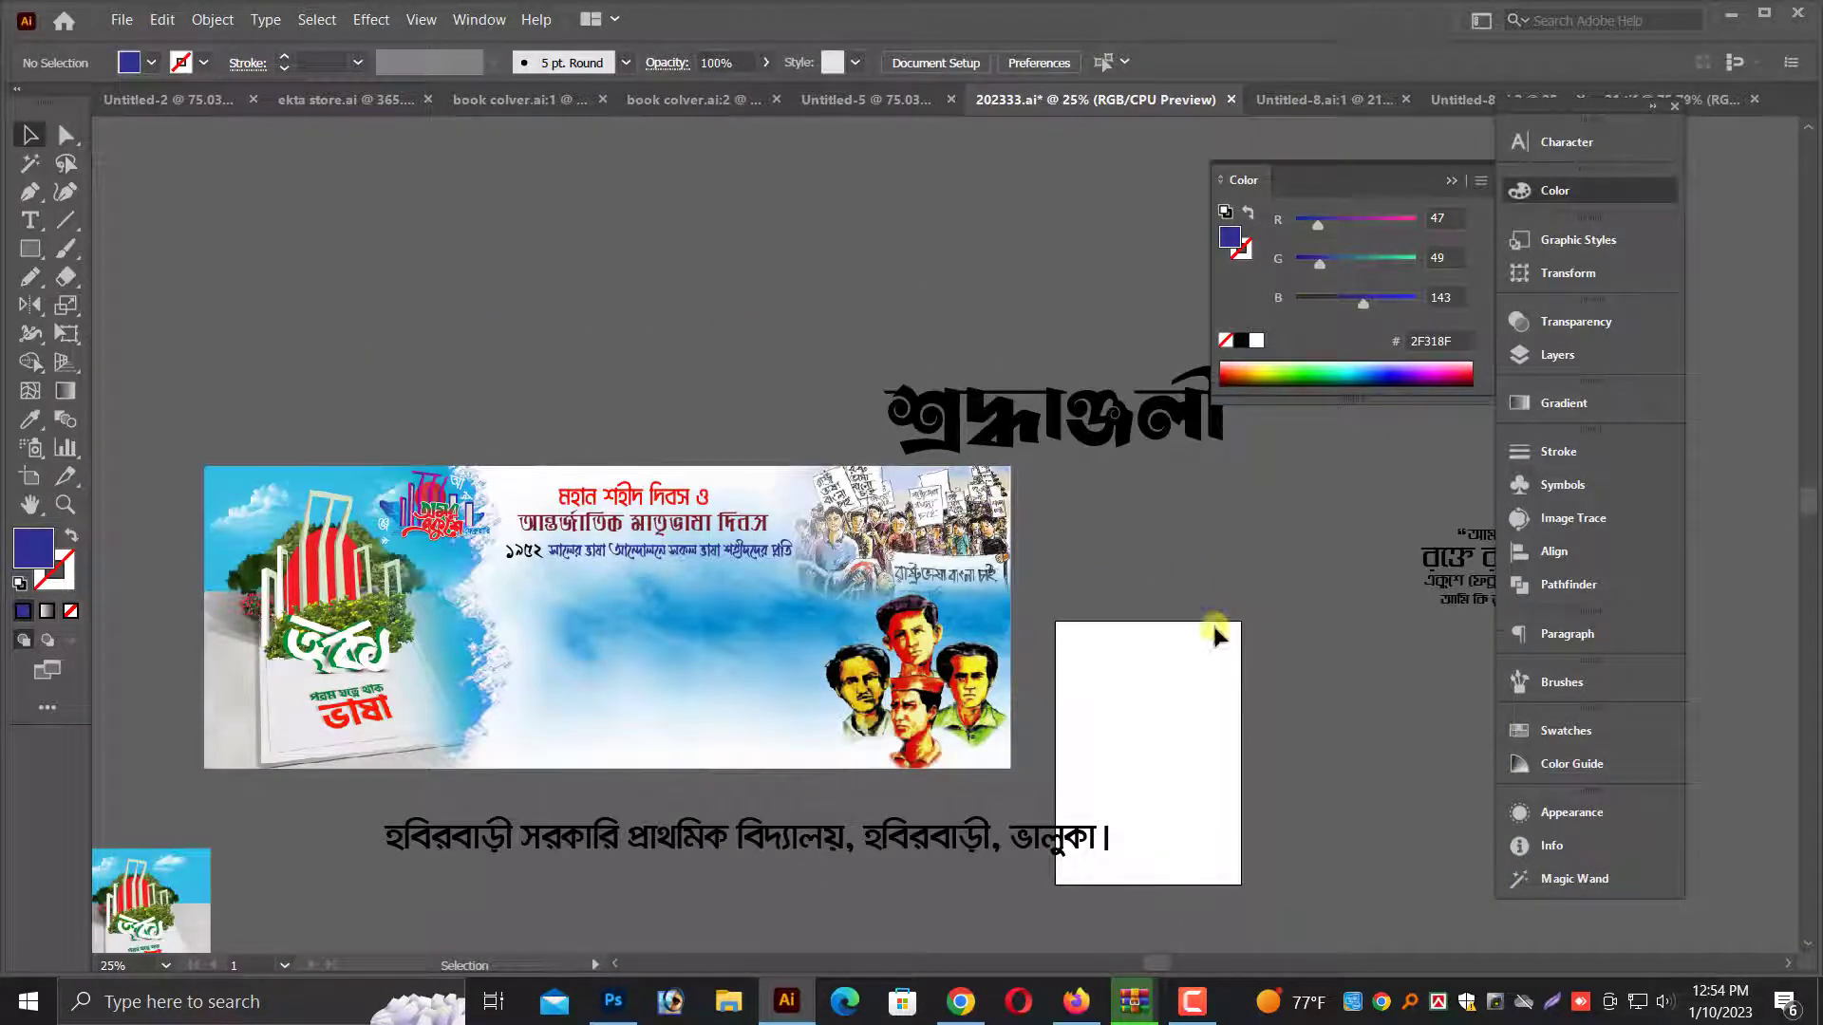
{"action": "left_click_drag", "start_coordinate": [1256, 642], "coordinate": [1208, 642]}
{"action": "left_click", "coordinate": [1044, 452]}
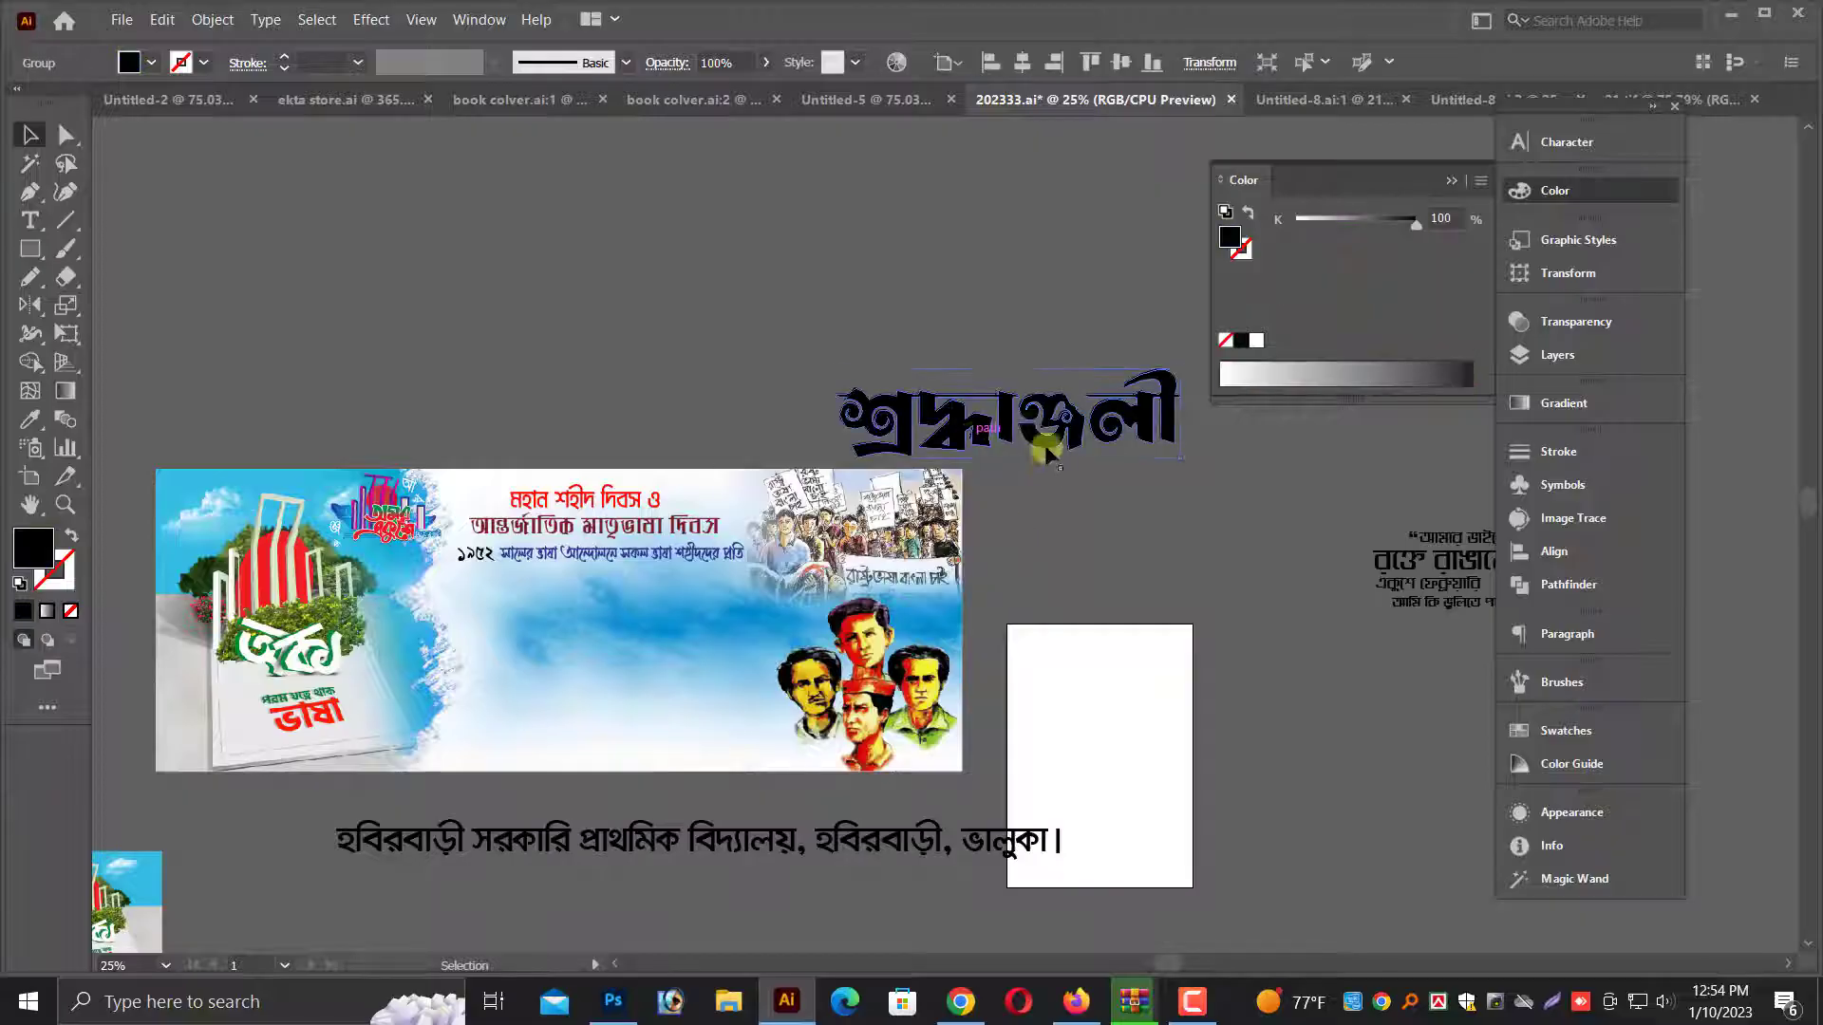
{"action": "left_click", "coordinate": [1478, 180]}
{"action": "left_click", "coordinate": [1483, 268]}
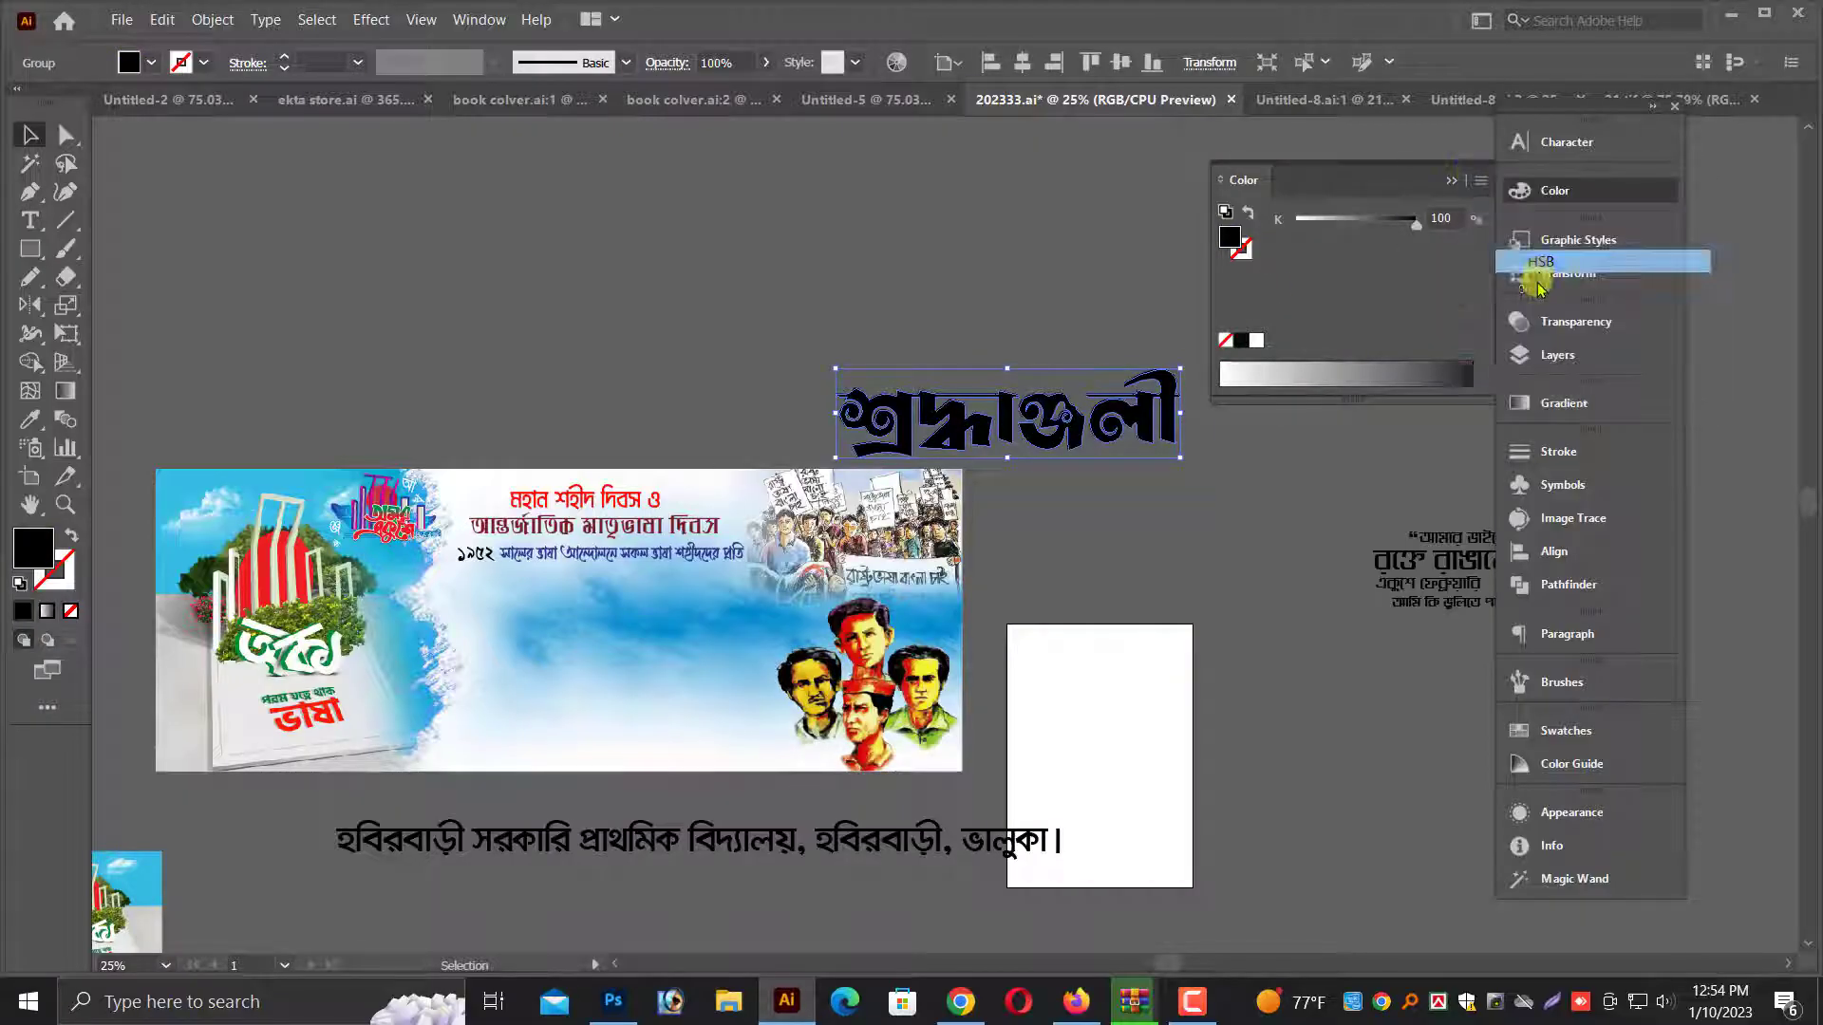
{"action": "left_click", "coordinate": [1479, 182]}
{"action": "left_click", "coordinate": [1549, 286]}
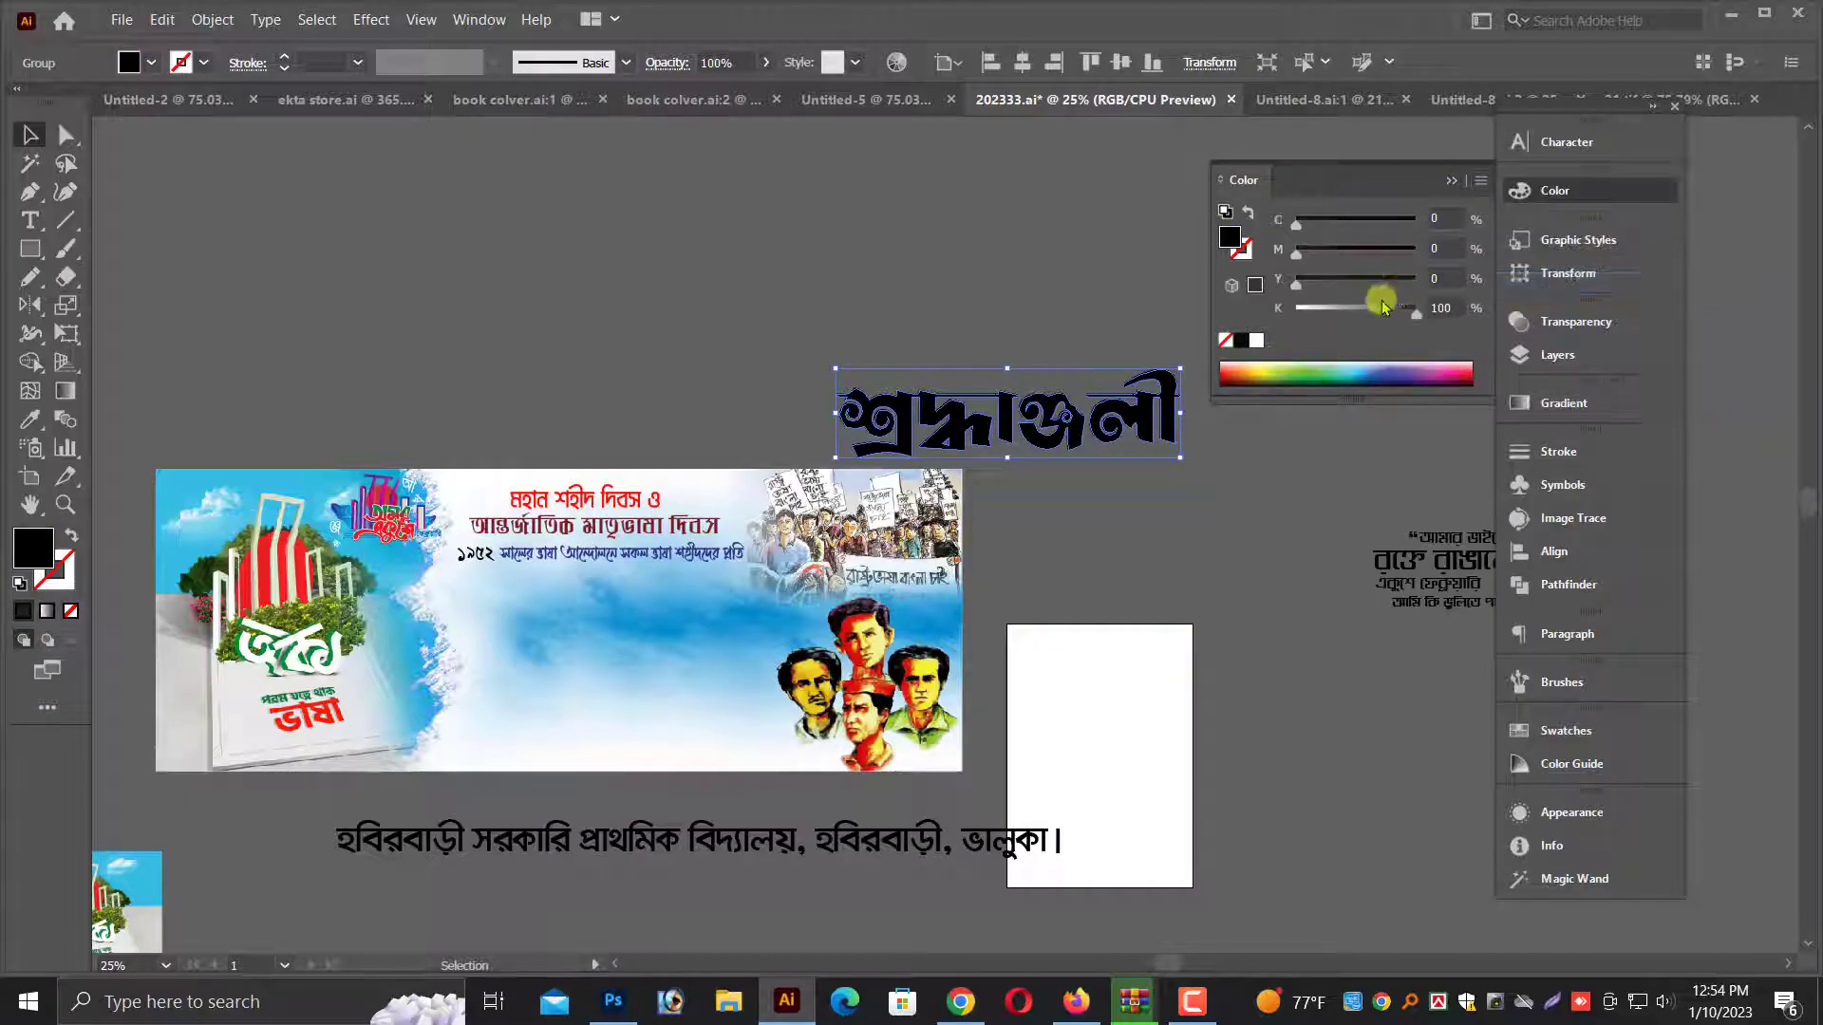
{"action": "left_click_drag", "start_coordinate": [1383, 310], "coordinate": [1232, 315]}
{"action": "left_click_drag", "start_coordinate": [1301, 253], "coordinate": [1467, 259]}
{"action": "left_click_drag", "start_coordinate": [1376, 223], "coordinate": [1295, 239]}
Try the red word শ্রদ্ধাঞ্জলী on the banner below the blue tribute line
{"action": "left_click_drag", "start_coordinate": [1151, 379], "coordinate": [717, 574]}
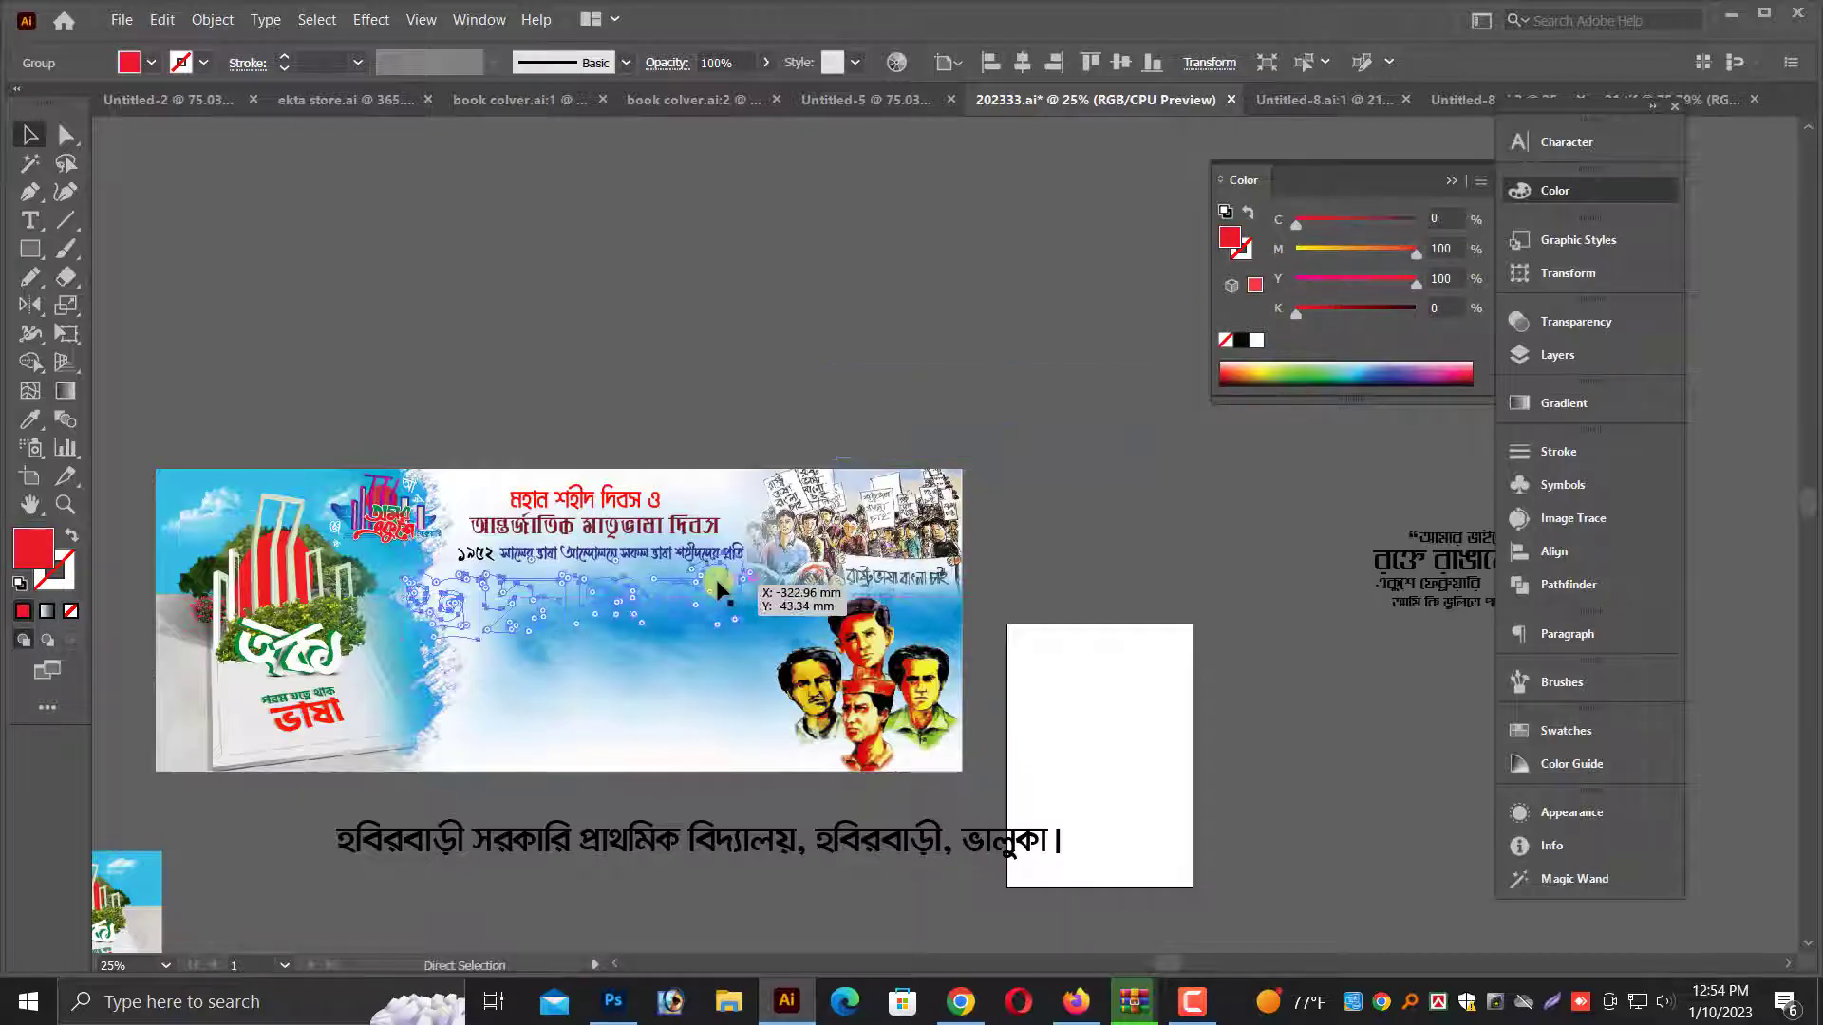
{"action": "key", "text": "ctrl+equal"}
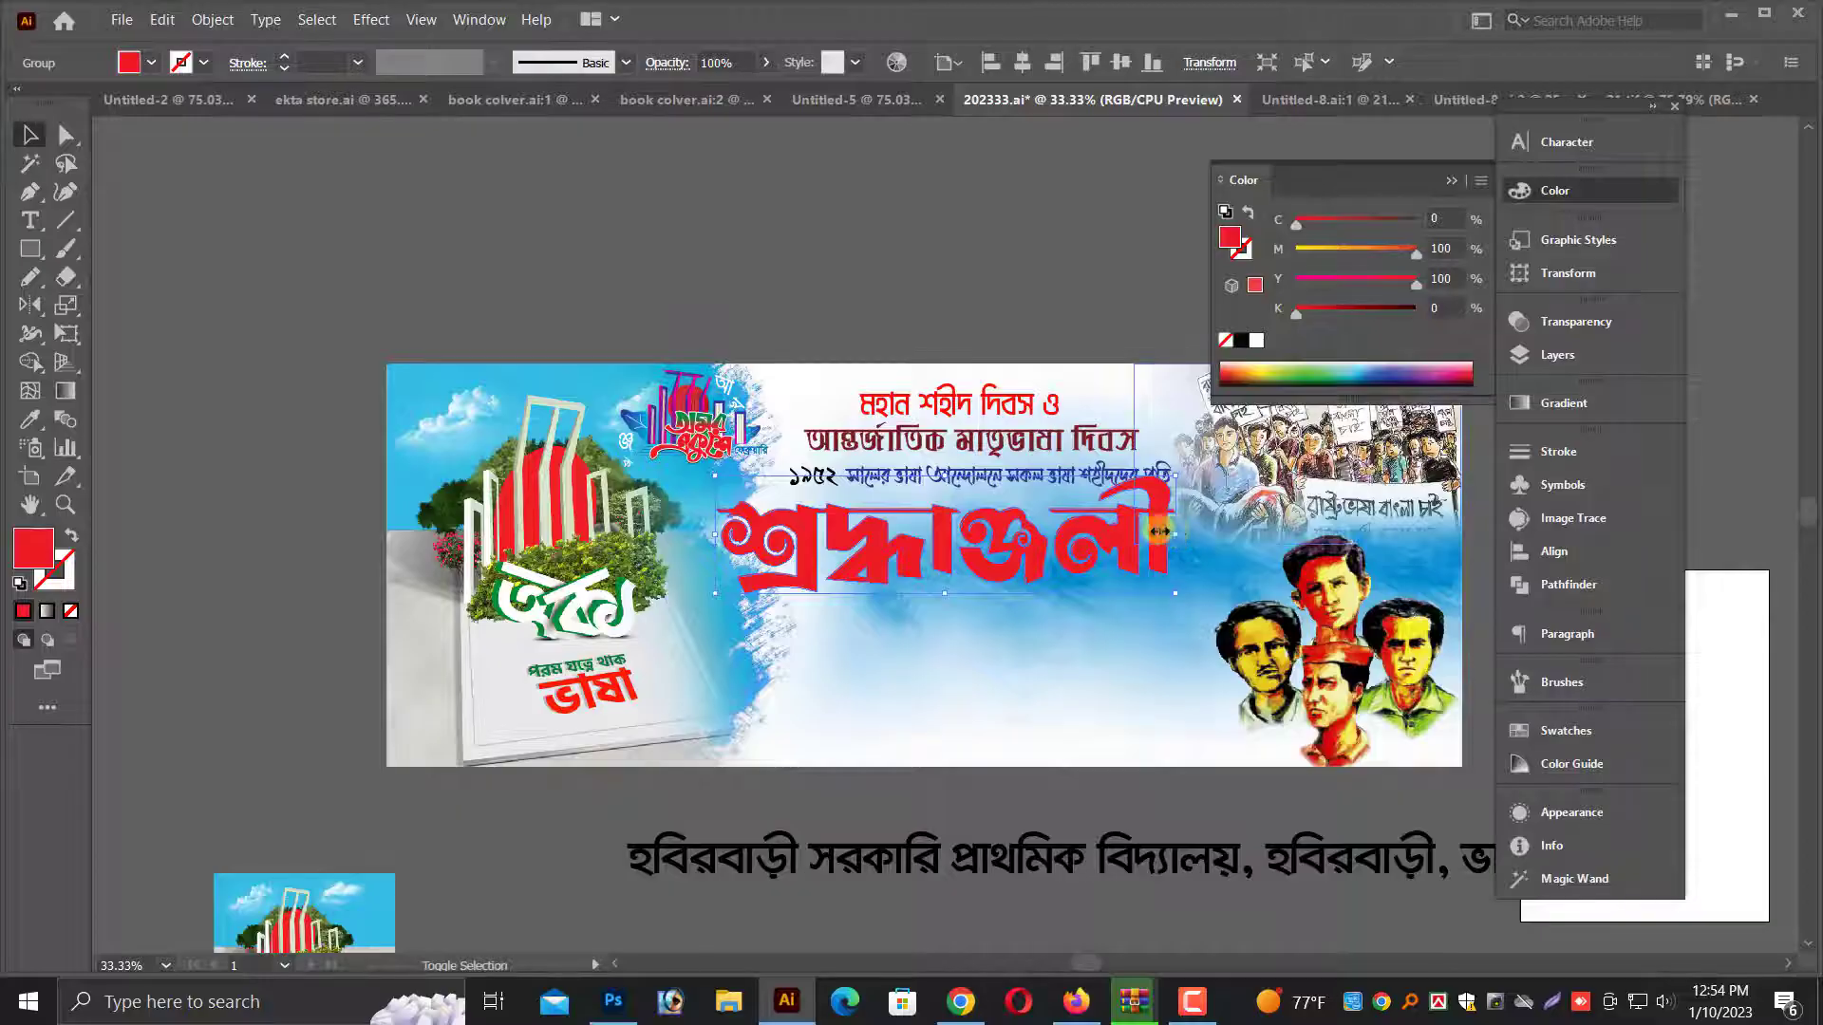
{"action": "left_click_drag", "start_coordinate": [1160, 531], "coordinate": [1116, 641]}
{"action": "key", "text": "ctrl+plus"}
{"action": "key", "text": "ctrl+plus"}
{"action": "left_click_drag", "start_coordinate": [1350, 619], "coordinate": [1401, 620]}
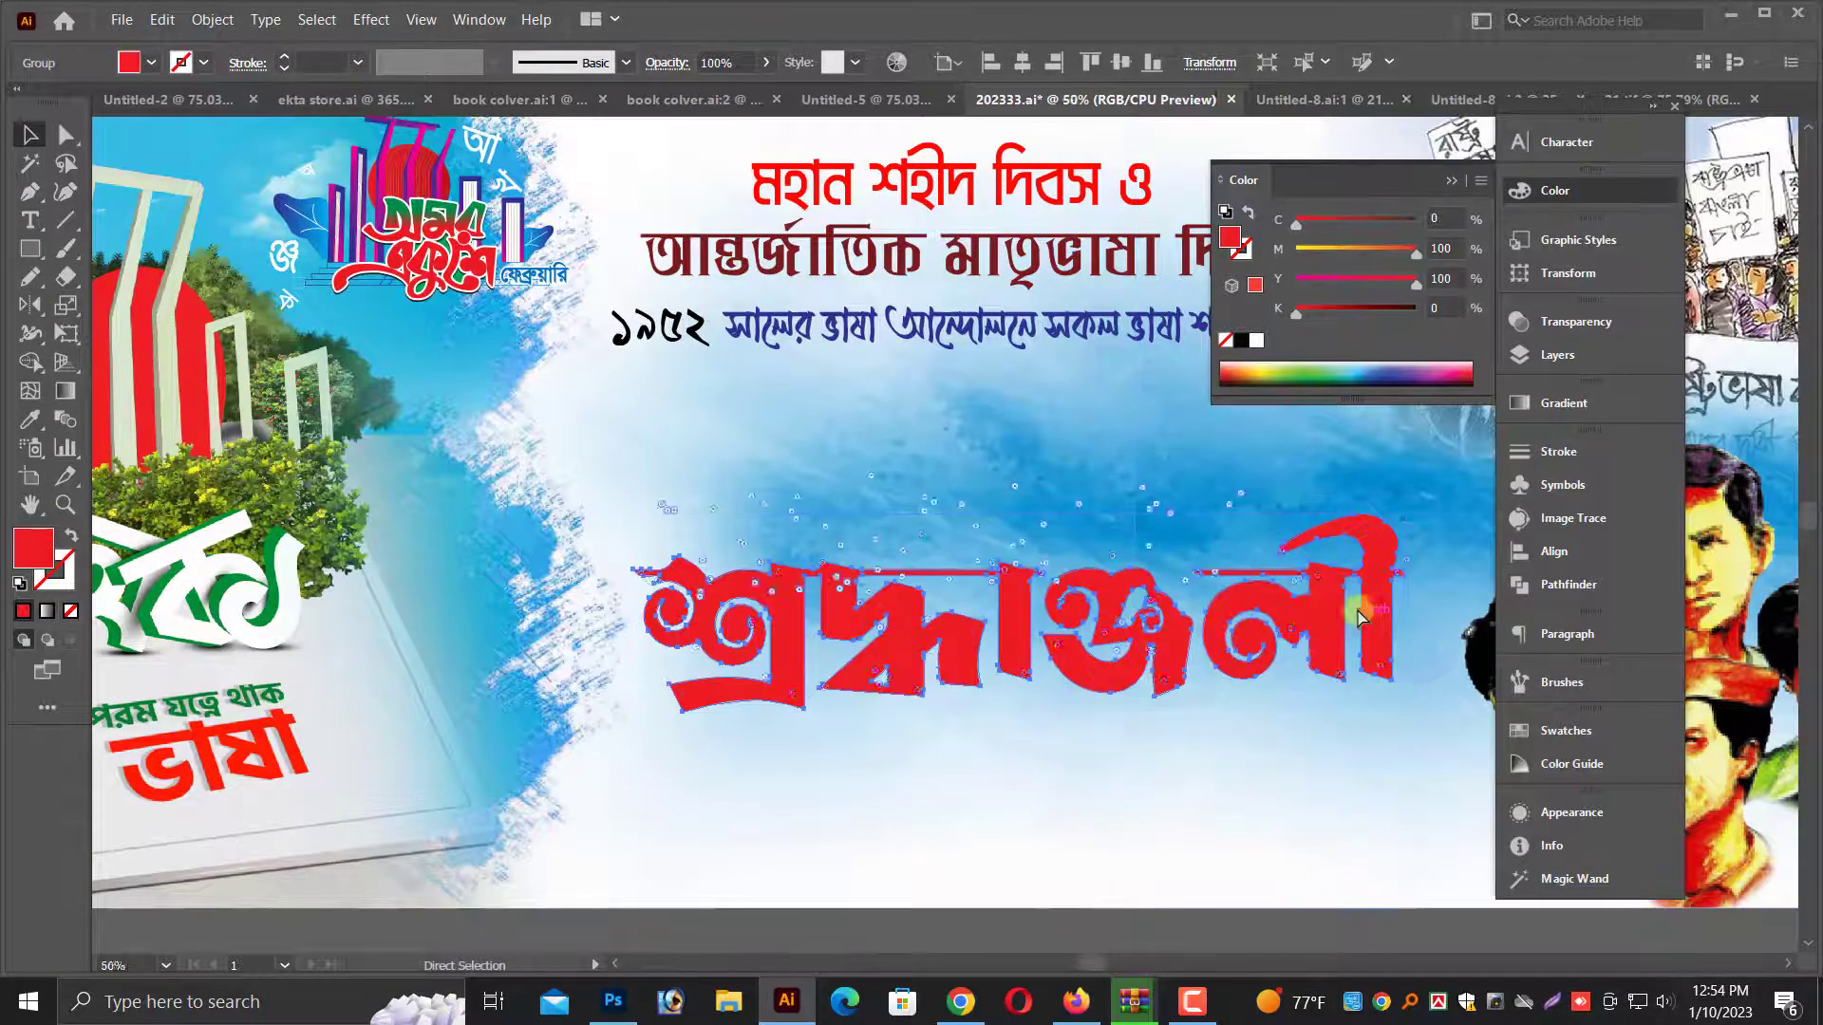
Move the red word শ্রদ্ধাঞ্জলী off the banner to the empty area above it and enlarge it
{"action": "key", "text": "ctrl+minus"}
{"action": "key", "text": "ctrl+minus"}
{"action": "key", "text": "ctrl+minus"}
{"action": "key", "text": "alt+space"}
{"action": "left_click_drag", "start_coordinate": [1040, 563], "coordinate": [814, 342]}
{"action": "key", "text": "Escape"}
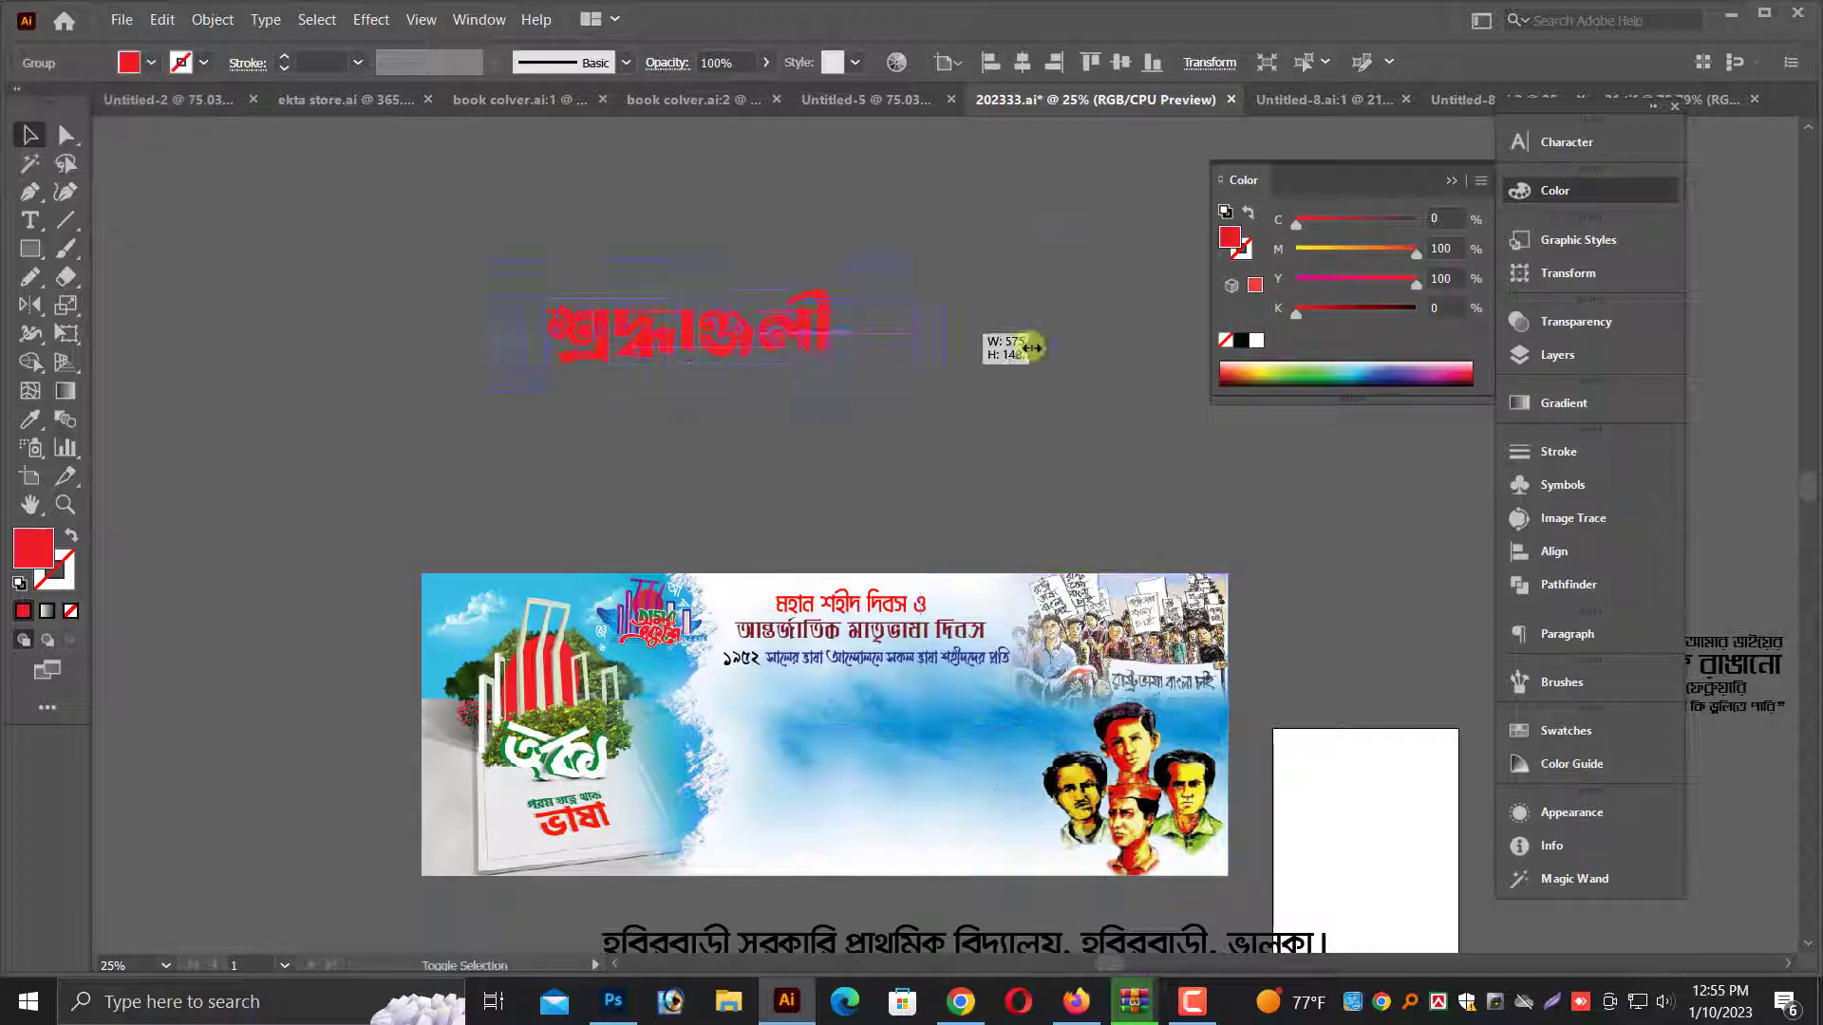
{"action": "left_click_drag", "start_coordinate": [1032, 349], "coordinate": [1085, 352]}
{"action": "scroll", "coordinate": [902, 463], "scroll_direction": "up", "scroll_amount": 5}
{"action": "key", "text": "v"}
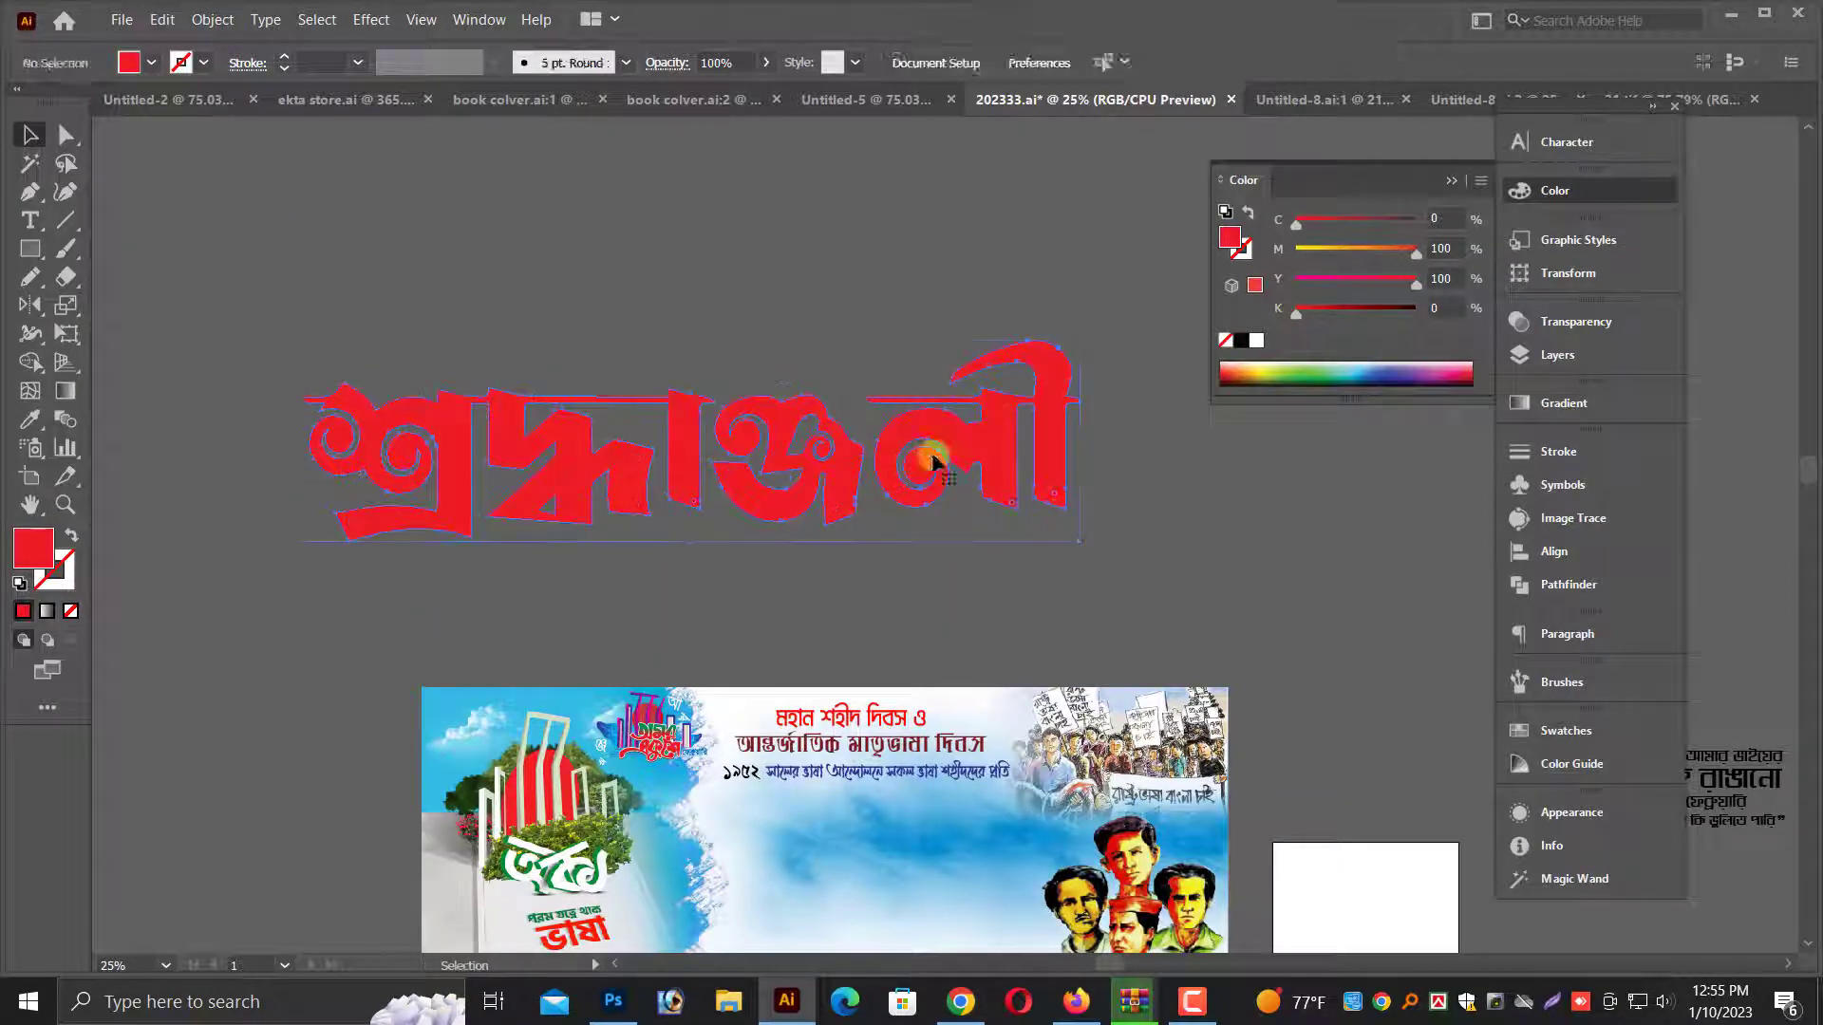
Give the word শ্রদ্ধাঞ্জলী a 40 pt stroke with round corners
{"action": "left_click", "coordinate": [1587, 460]}
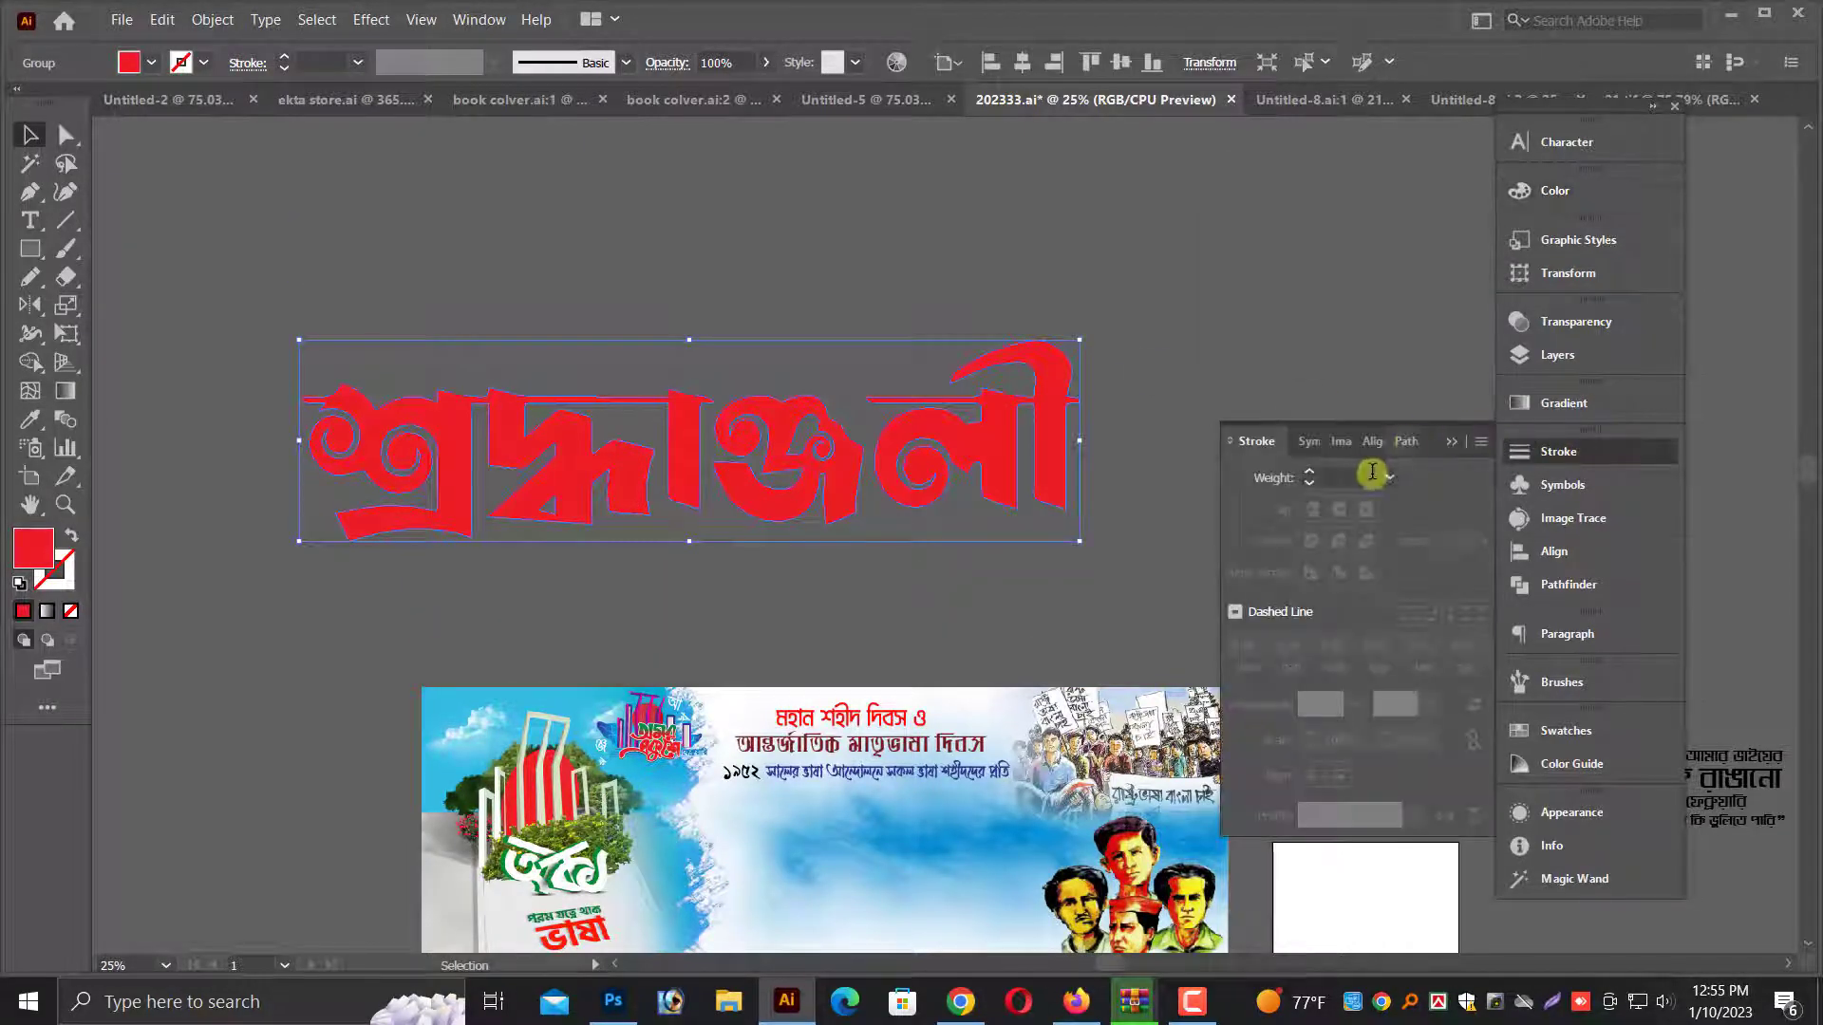
{"action": "type", "text": "0.5"}
{"action": "key", "text": "Return"}
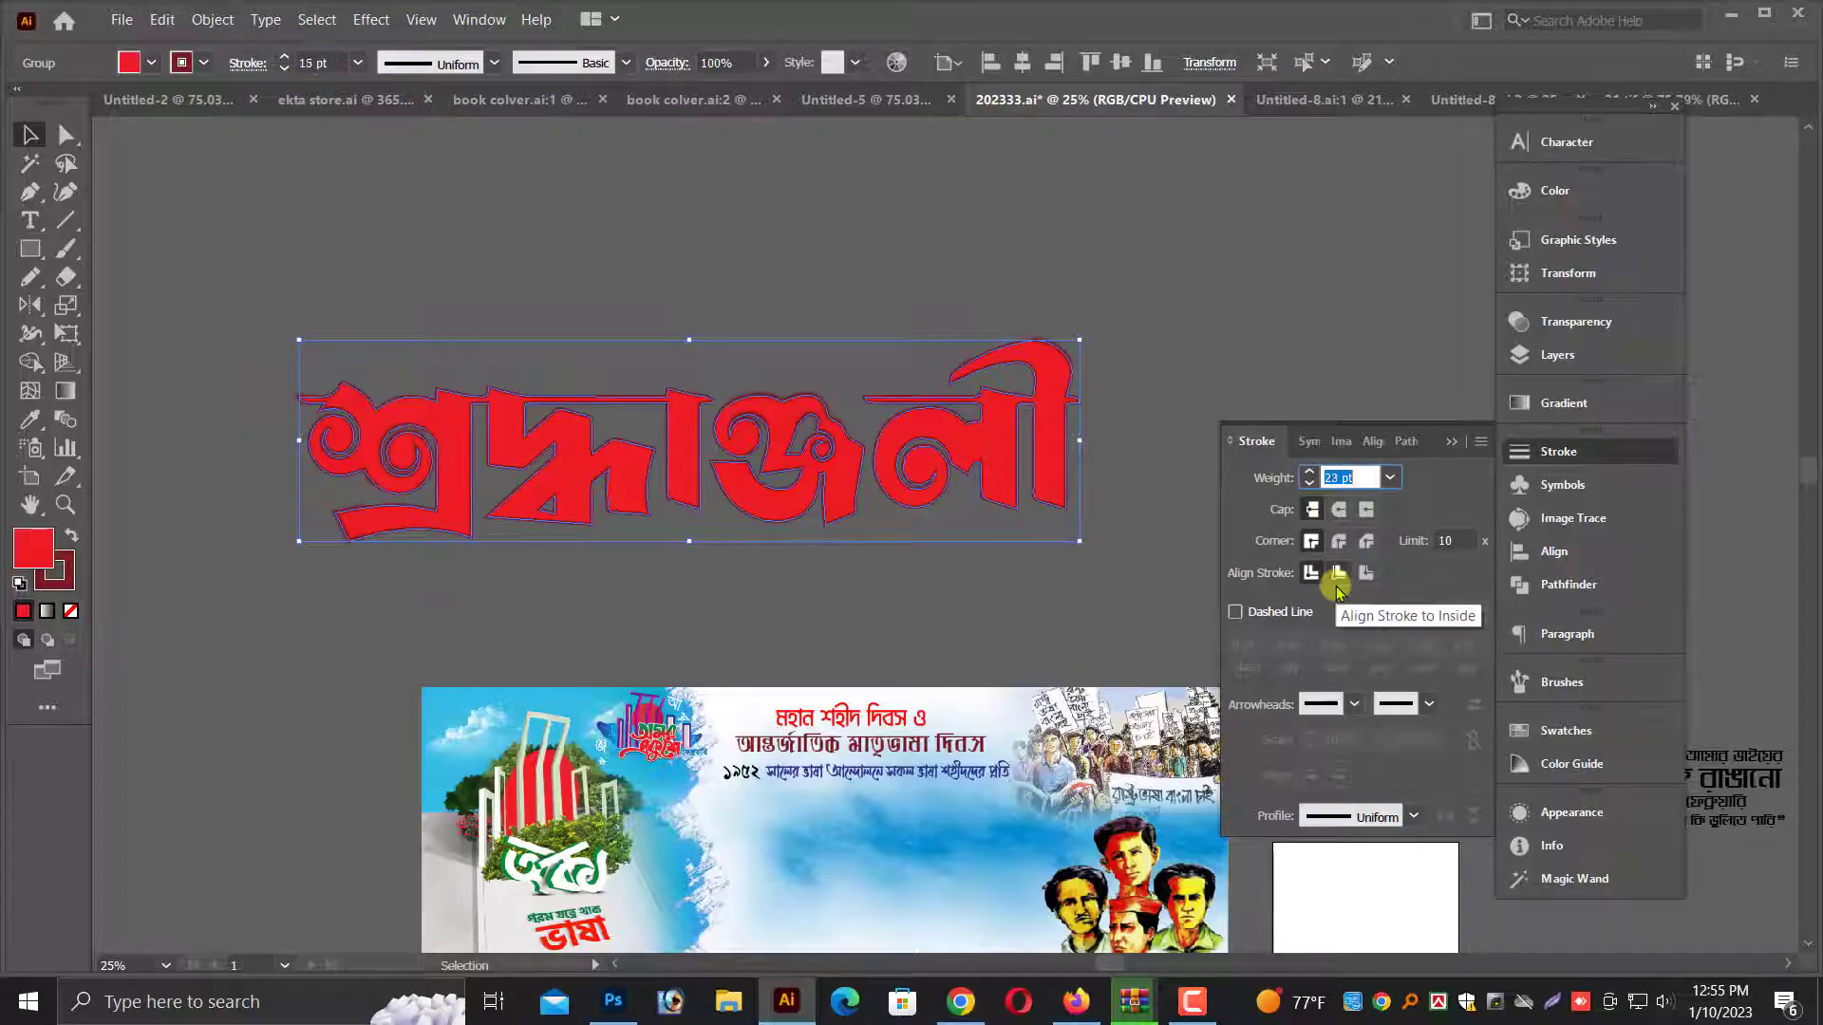
{"action": "type", "text": "40"}
{"action": "key", "text": "Return"}
{"action": "left_click", "coordinate": [1339, 540]}
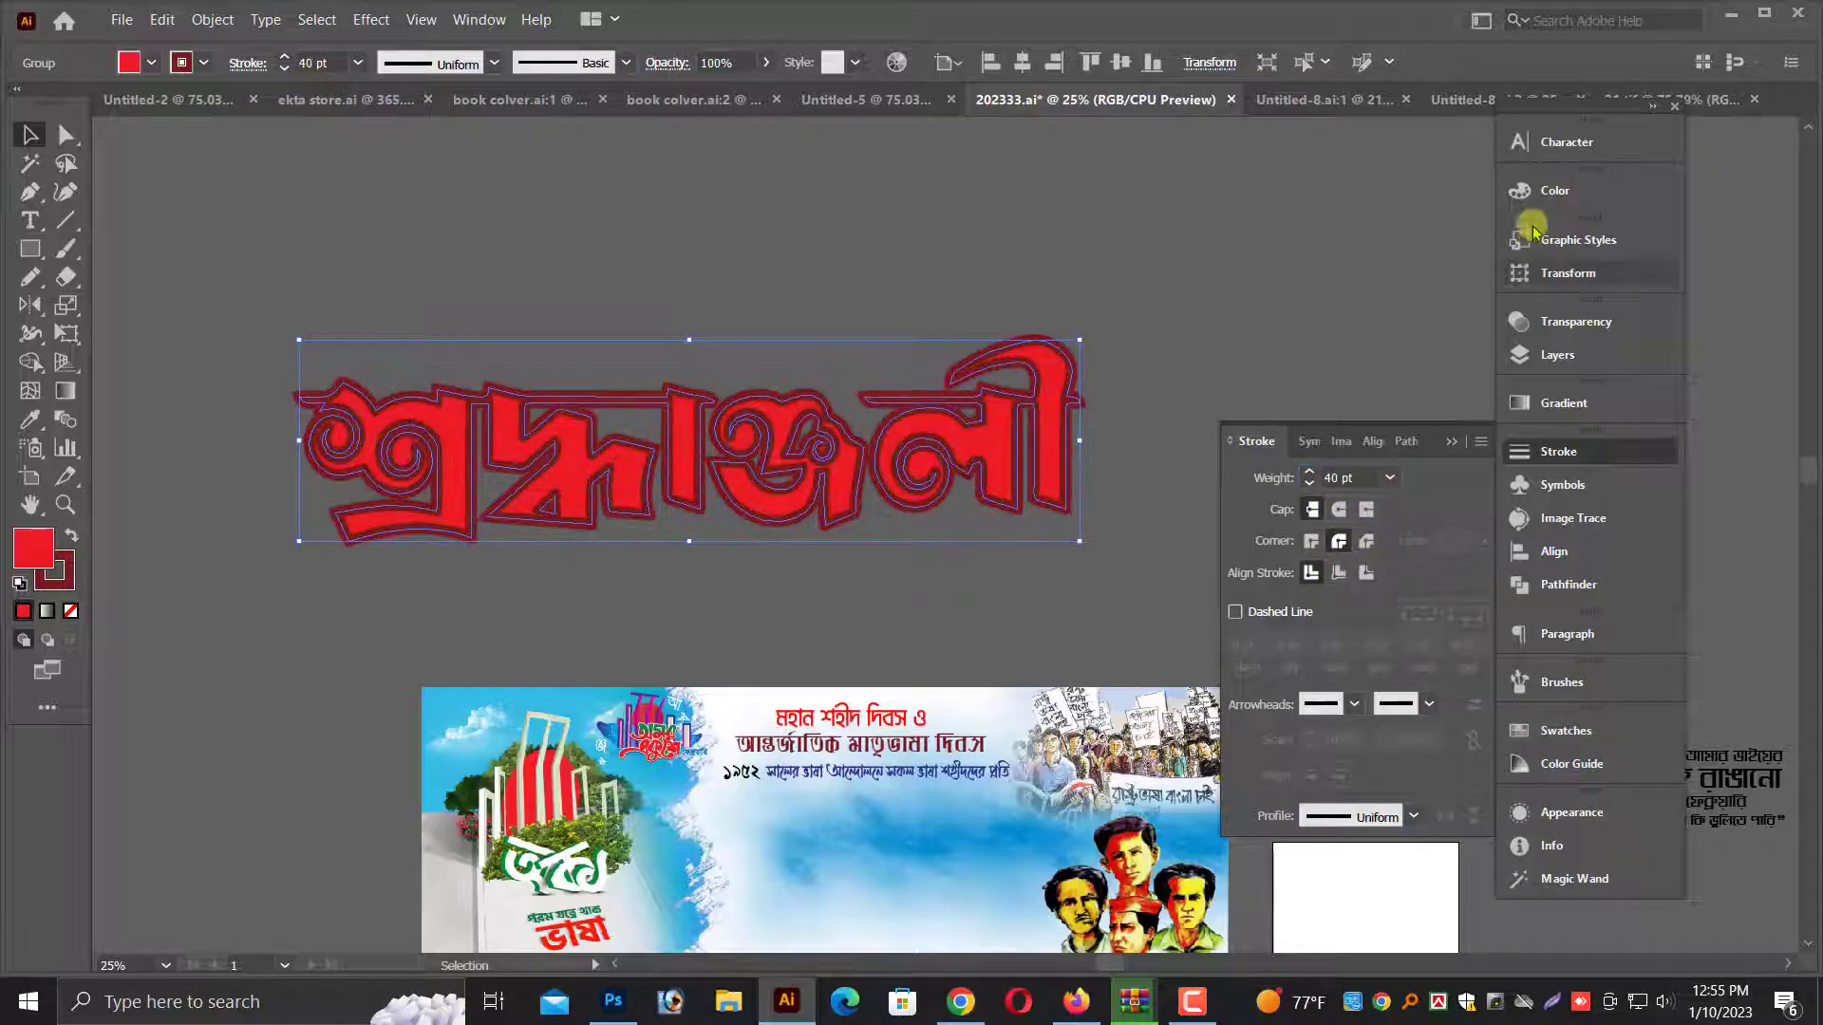
Make the word's fill and stroke white and apply a Multiply drop shadow at 40% opacity
{"action": "left_click", "coordinate": [1531, 224]}
{"action": "left_click", "coordinate": [1255, 341]}
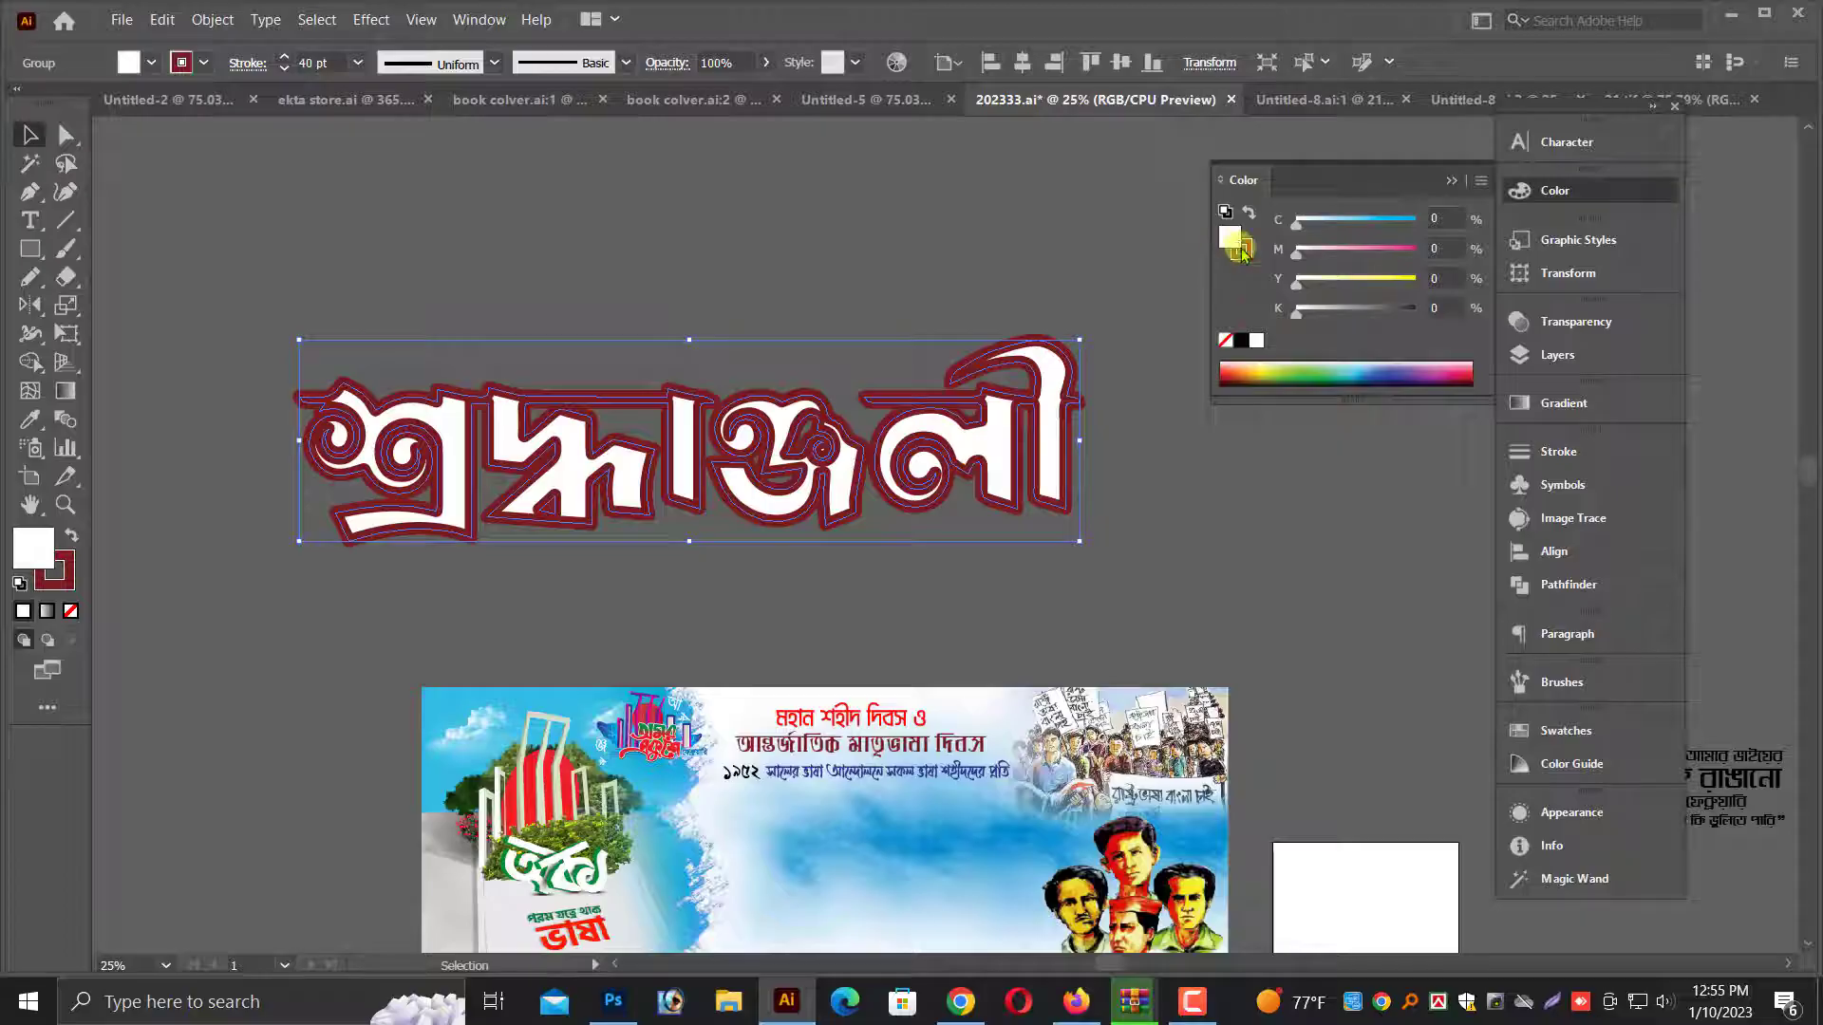
{"action": "left_click_drag", "start_coordinate": [1243, 252], "coordinate": [1242, 250]}
{"action": "left_click", "coordinate": [352, 19]}
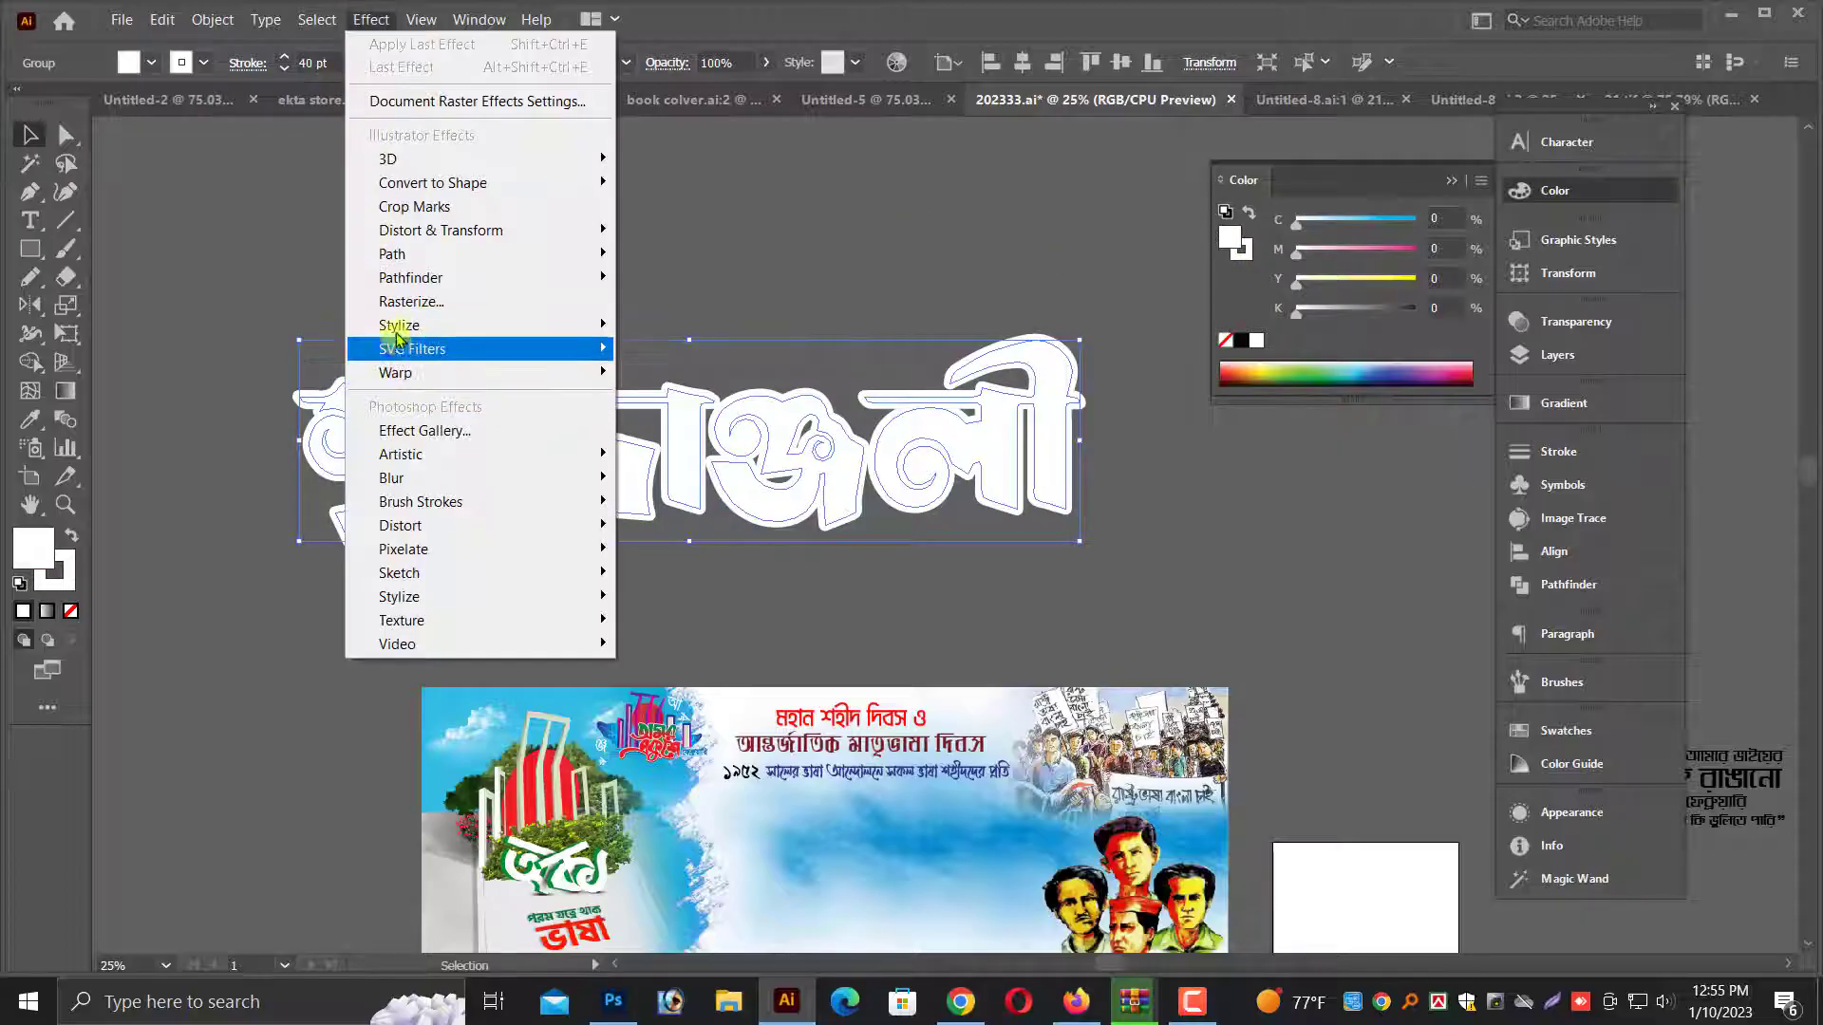
{"action": "left_click", "coordinate": [690, 324]}
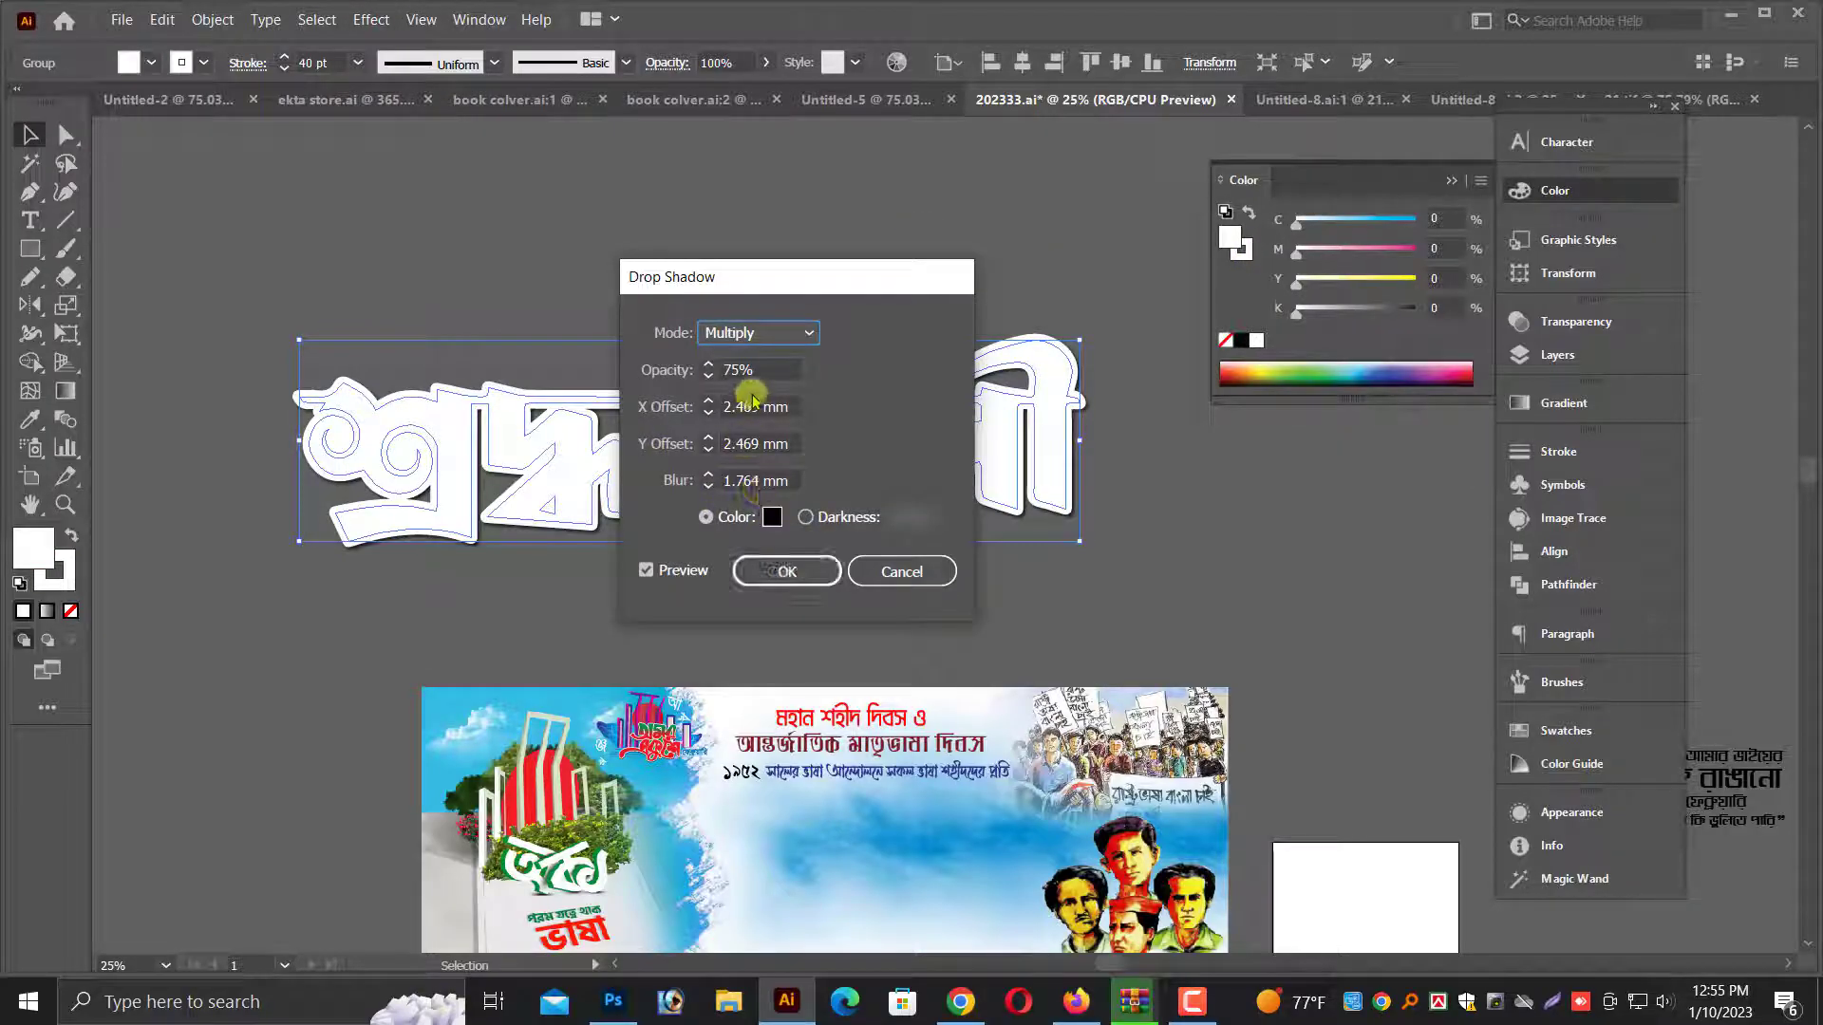
{"action": "key", "text": "Tab"}
{"action": "key", "text": "Return"}
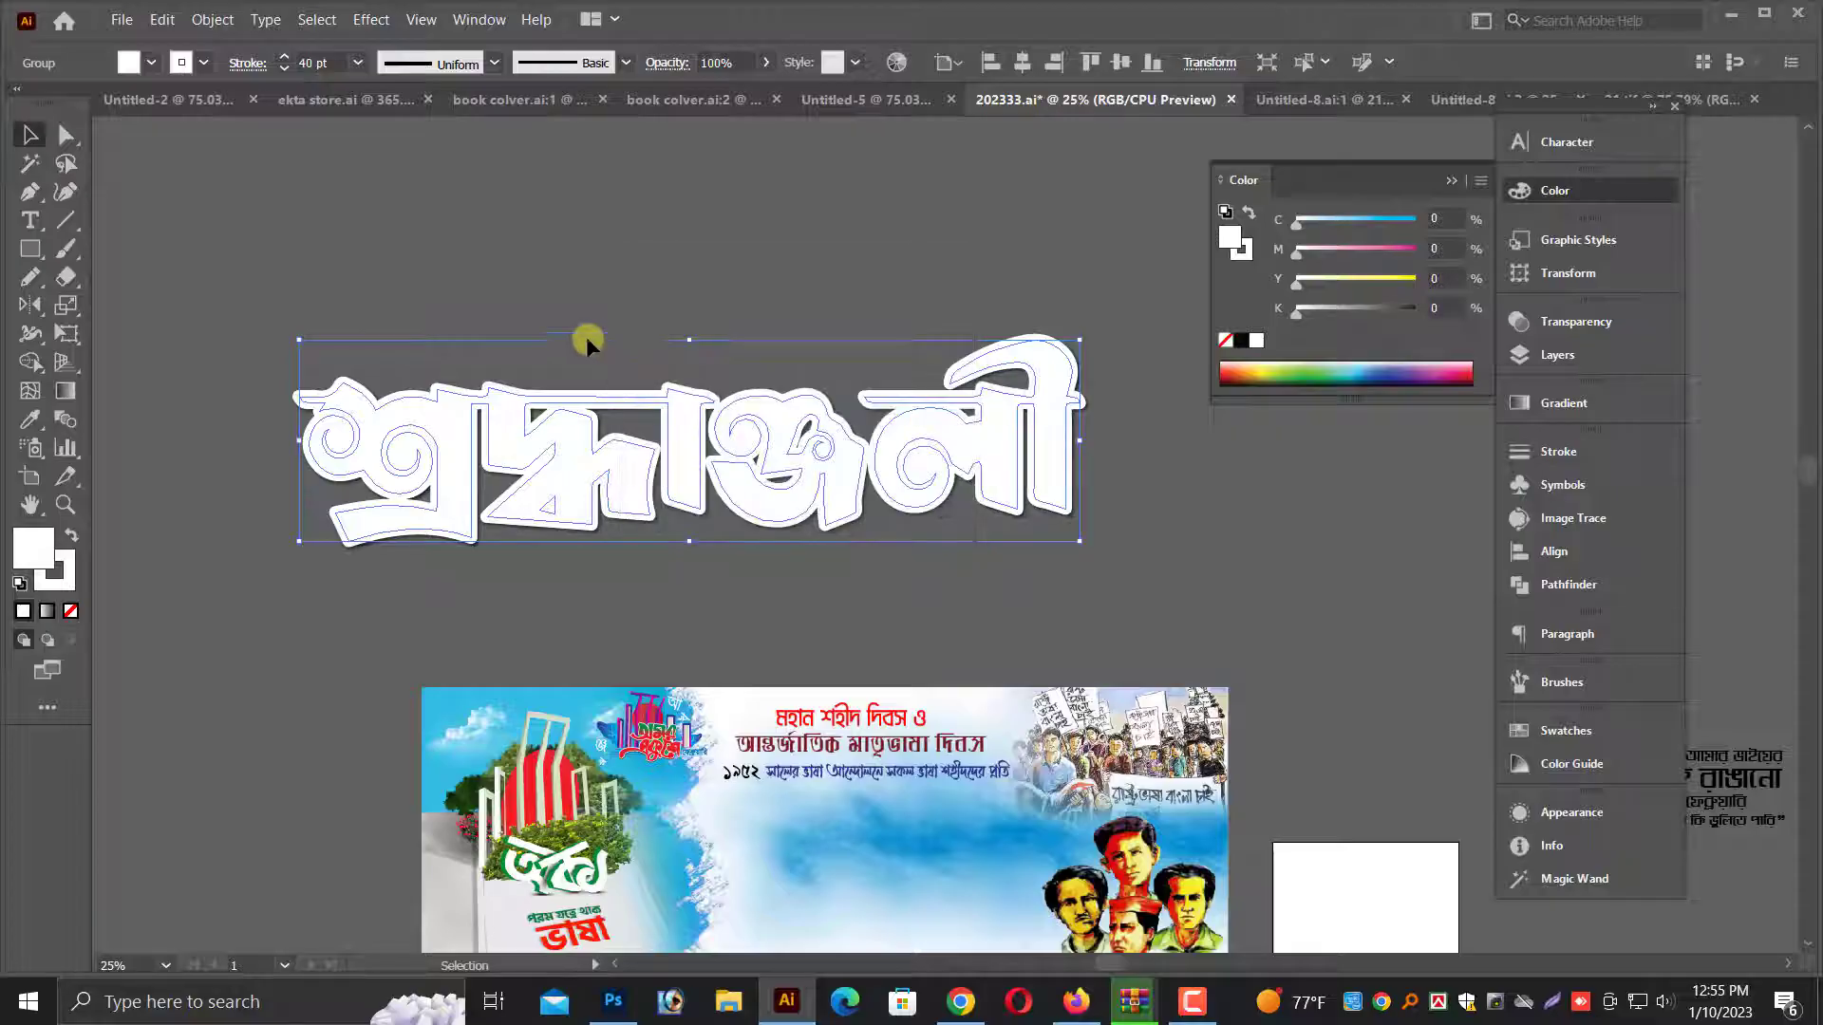
Expand the appearance of the shadowed white word, and expand its fills and strokes into shapes
{"action": "left_click", "coordinate": [217, 23]}
{"action": "left_click", "coordinate": [245, 285]}
{"action": "left_click", "coordinate": [213, 19]}
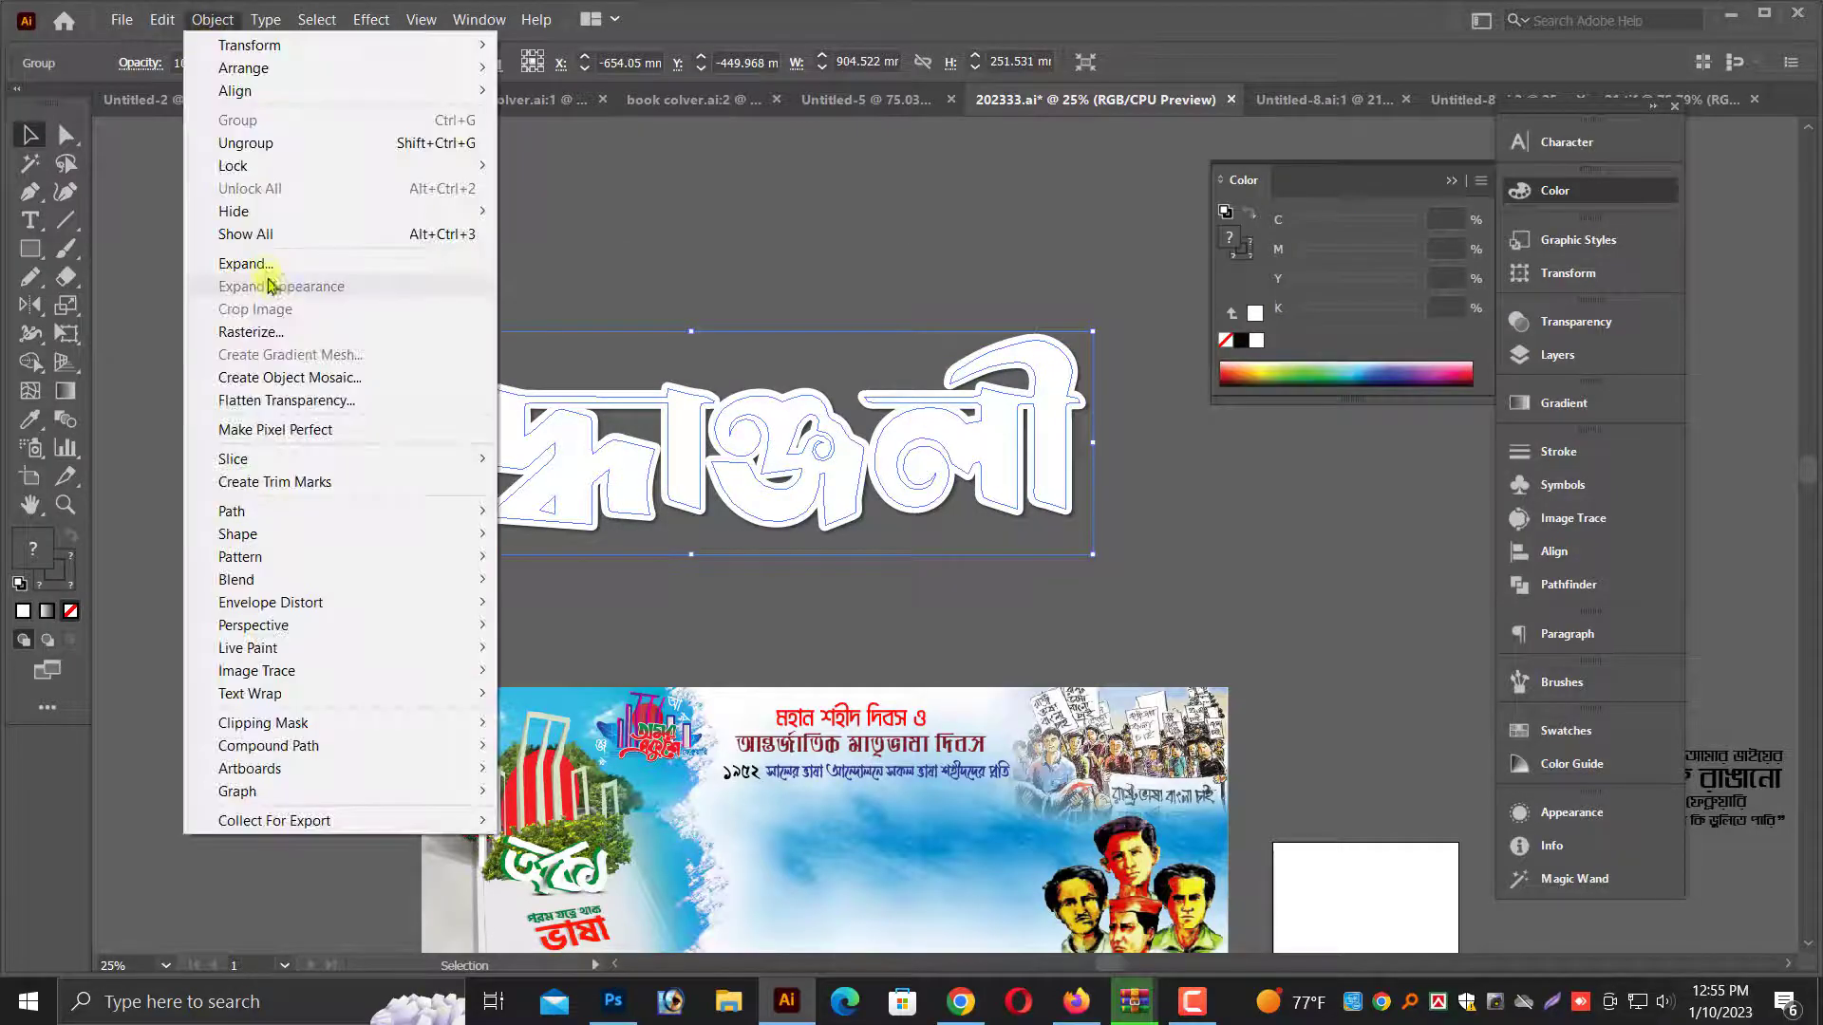
{"action": "left_click", "coordinate": [244, 263]}
{"action": "left_click", "coordinate": [731, 596]}
Ungroup the expanded word and shift its shadow image slightly down and to the right of the white lettering
{"action": "right_click", "coordinate": [864, 334]}
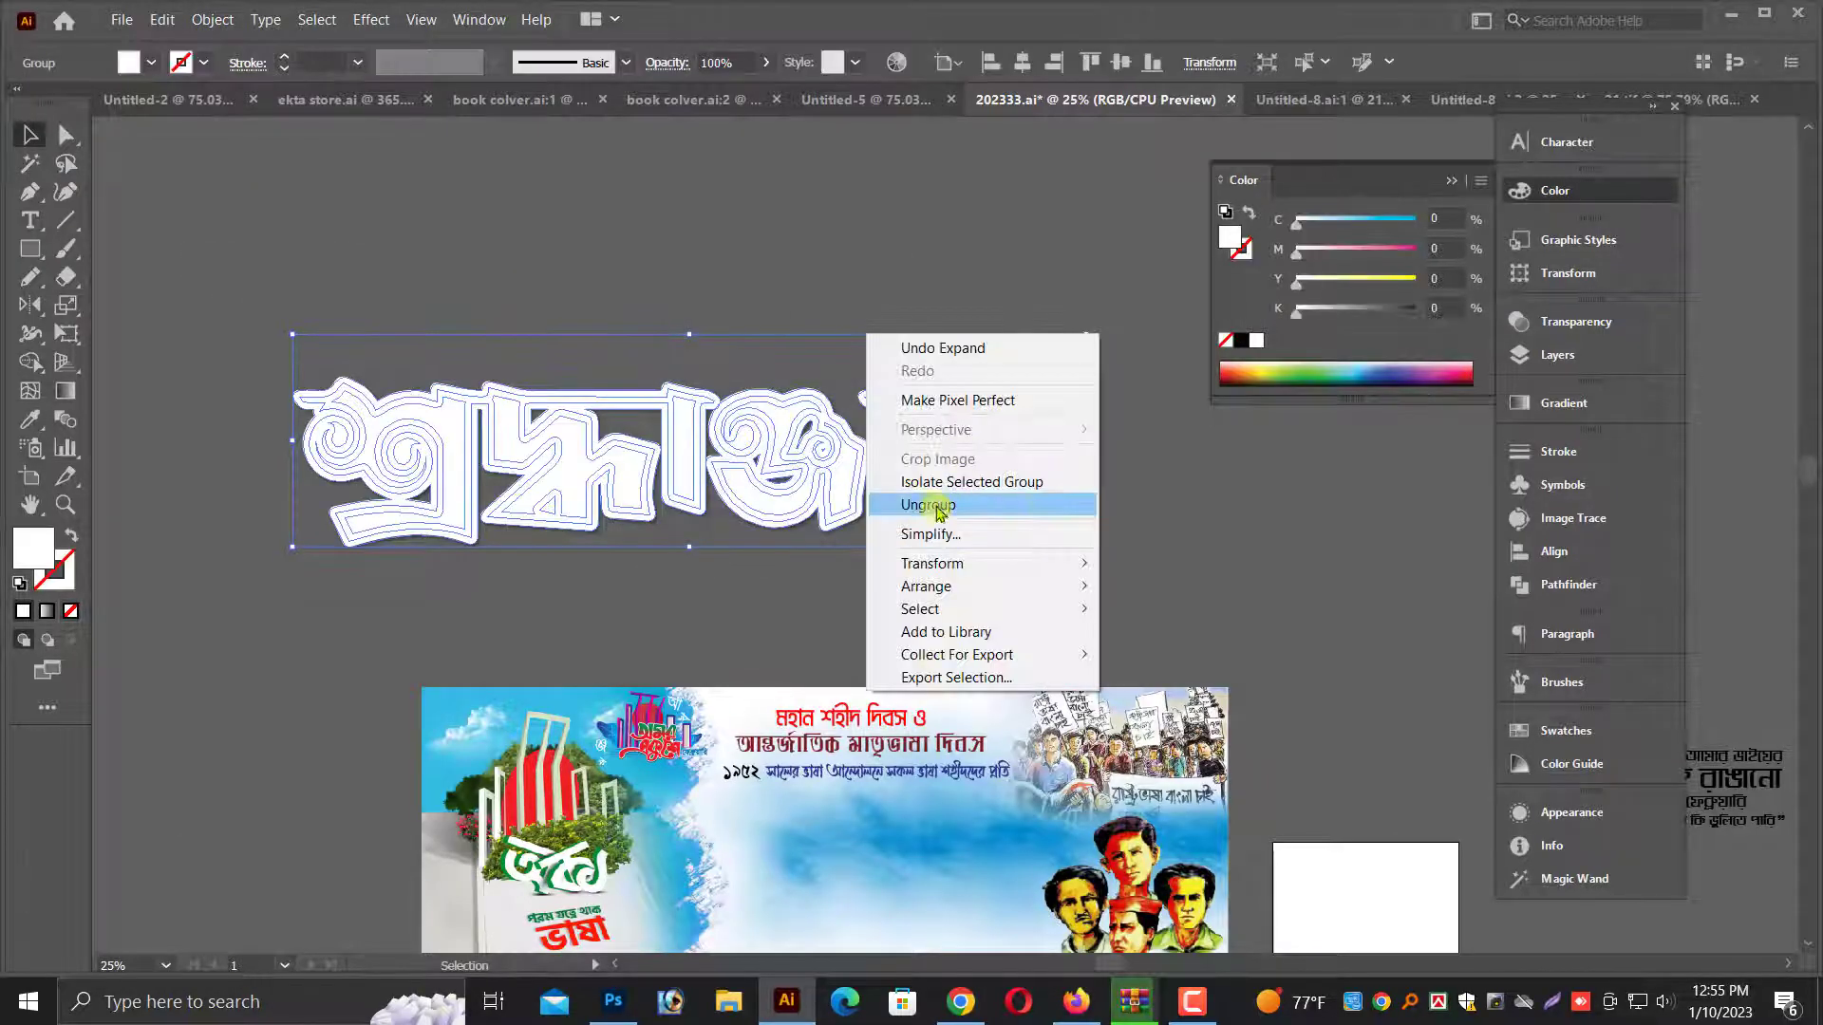
{"action": "left_click", "coordinate": [935, 506]}
{"action": "left_click", "coordinate": [1068, 525]}
{"action": "left_click_drag", "start_coordinate": [1064, 505], "coordinate": [1080, 550]}
{"action": "key", "text": "ctrl+z"}
{"action": "right_click", "coordinate": [1054, 407]}
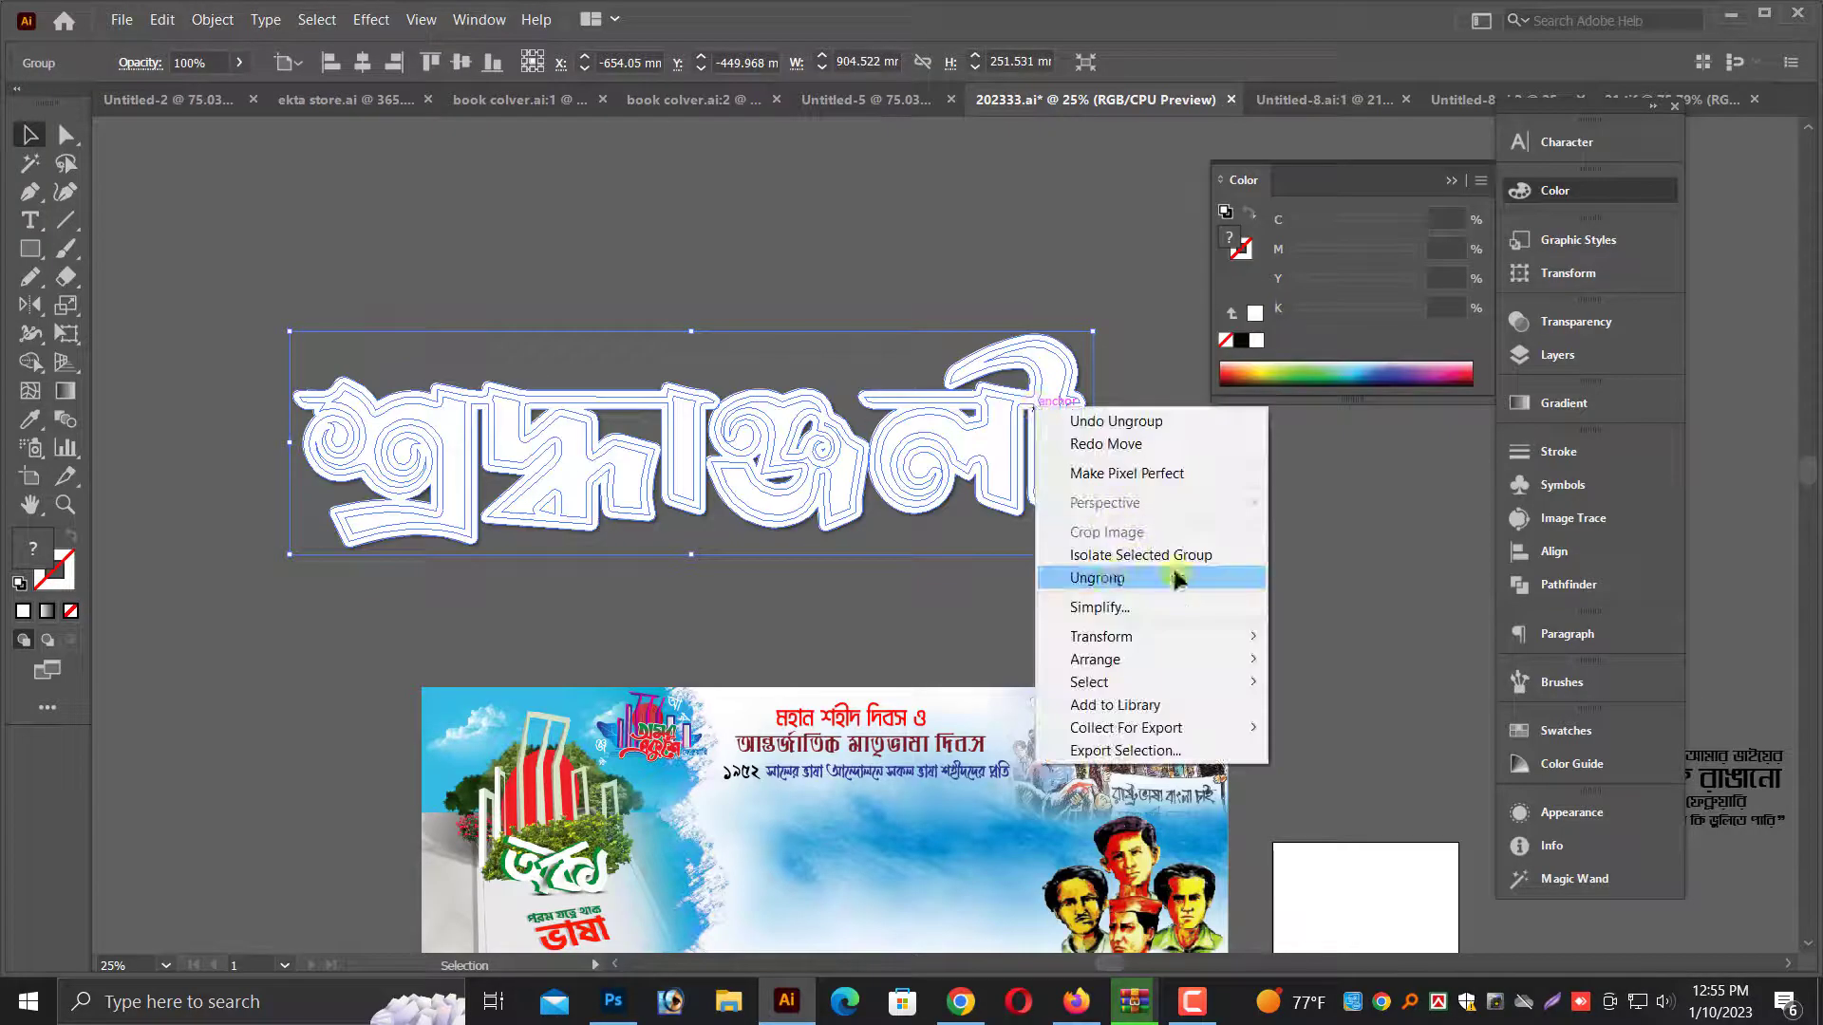
{"action": "left_click", "coordinate": [1174, 578]}
{"action": "left_click", "coordinate": [1097, 539]}
{"action": "left_click", "coordinate": [1071, 529]}
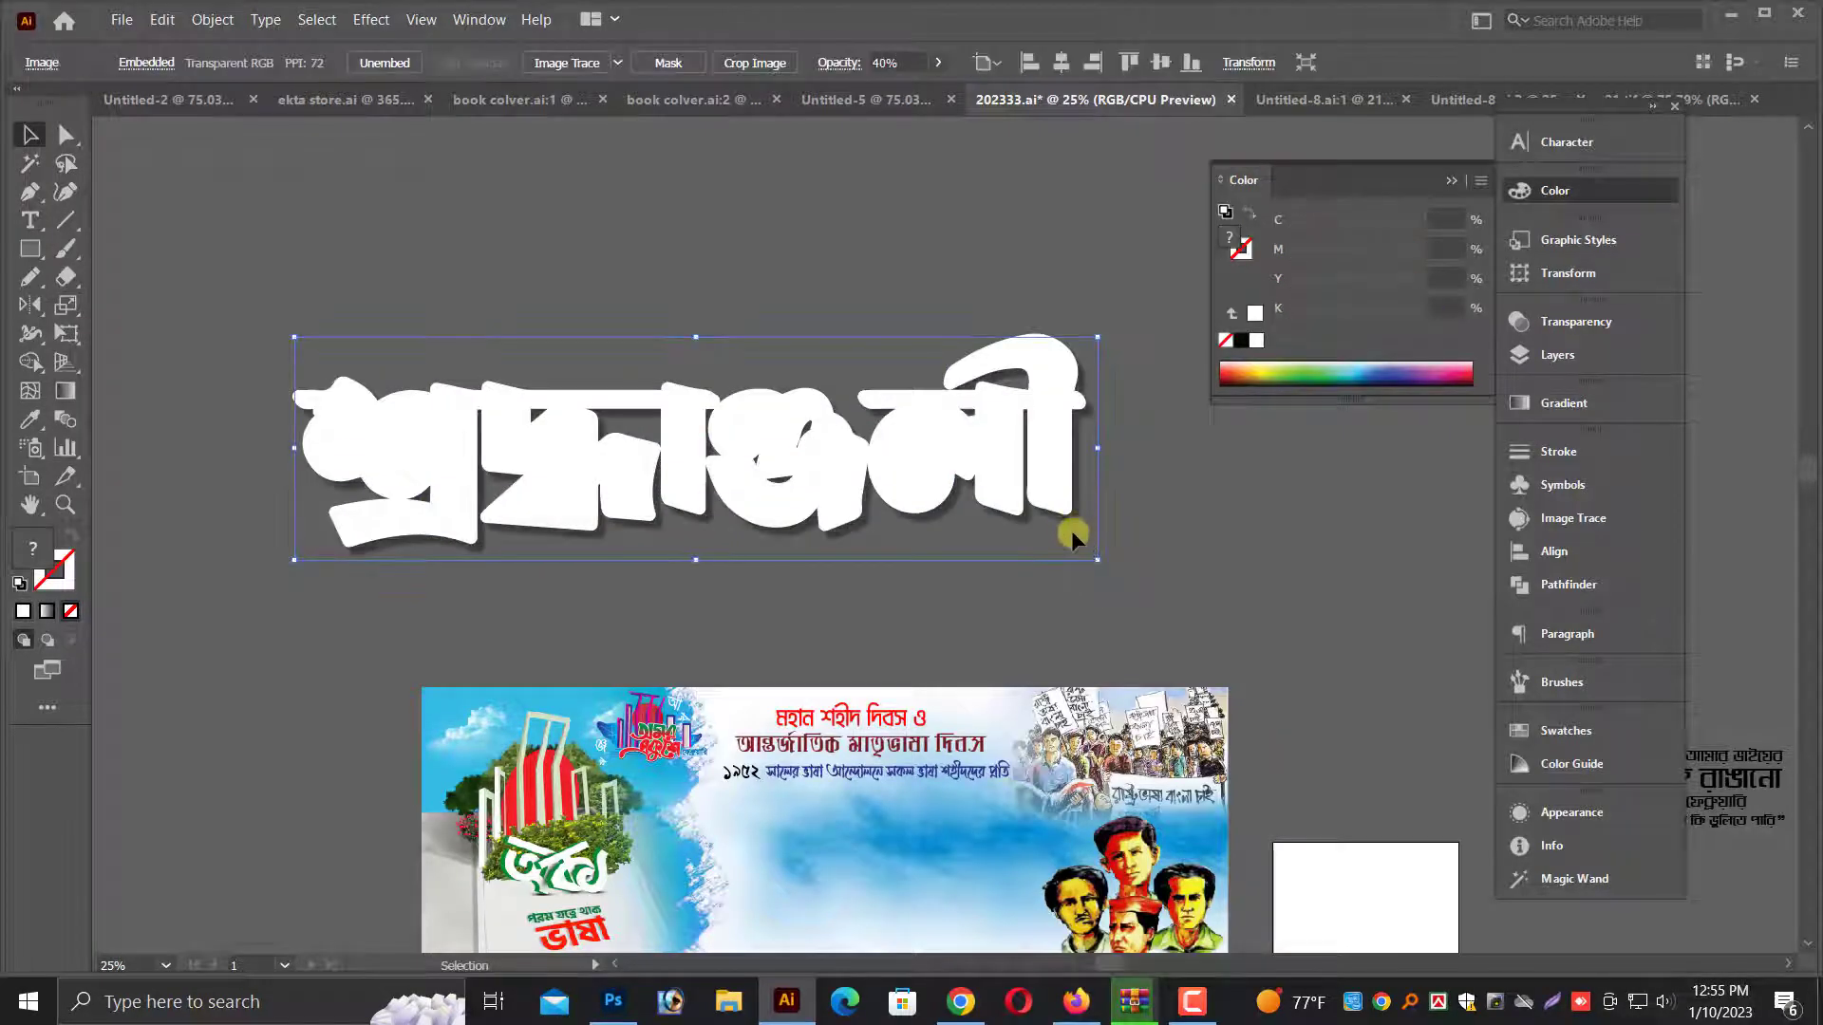
Place the red lettering in front of the white outline and group it with the outline and shadow
{"action": "key", "text": "ctrl+shift+bracketright"}
{"action": "left_click_drag", "start_coordinate": [655, 262], "coordinate": [1003, 545]}
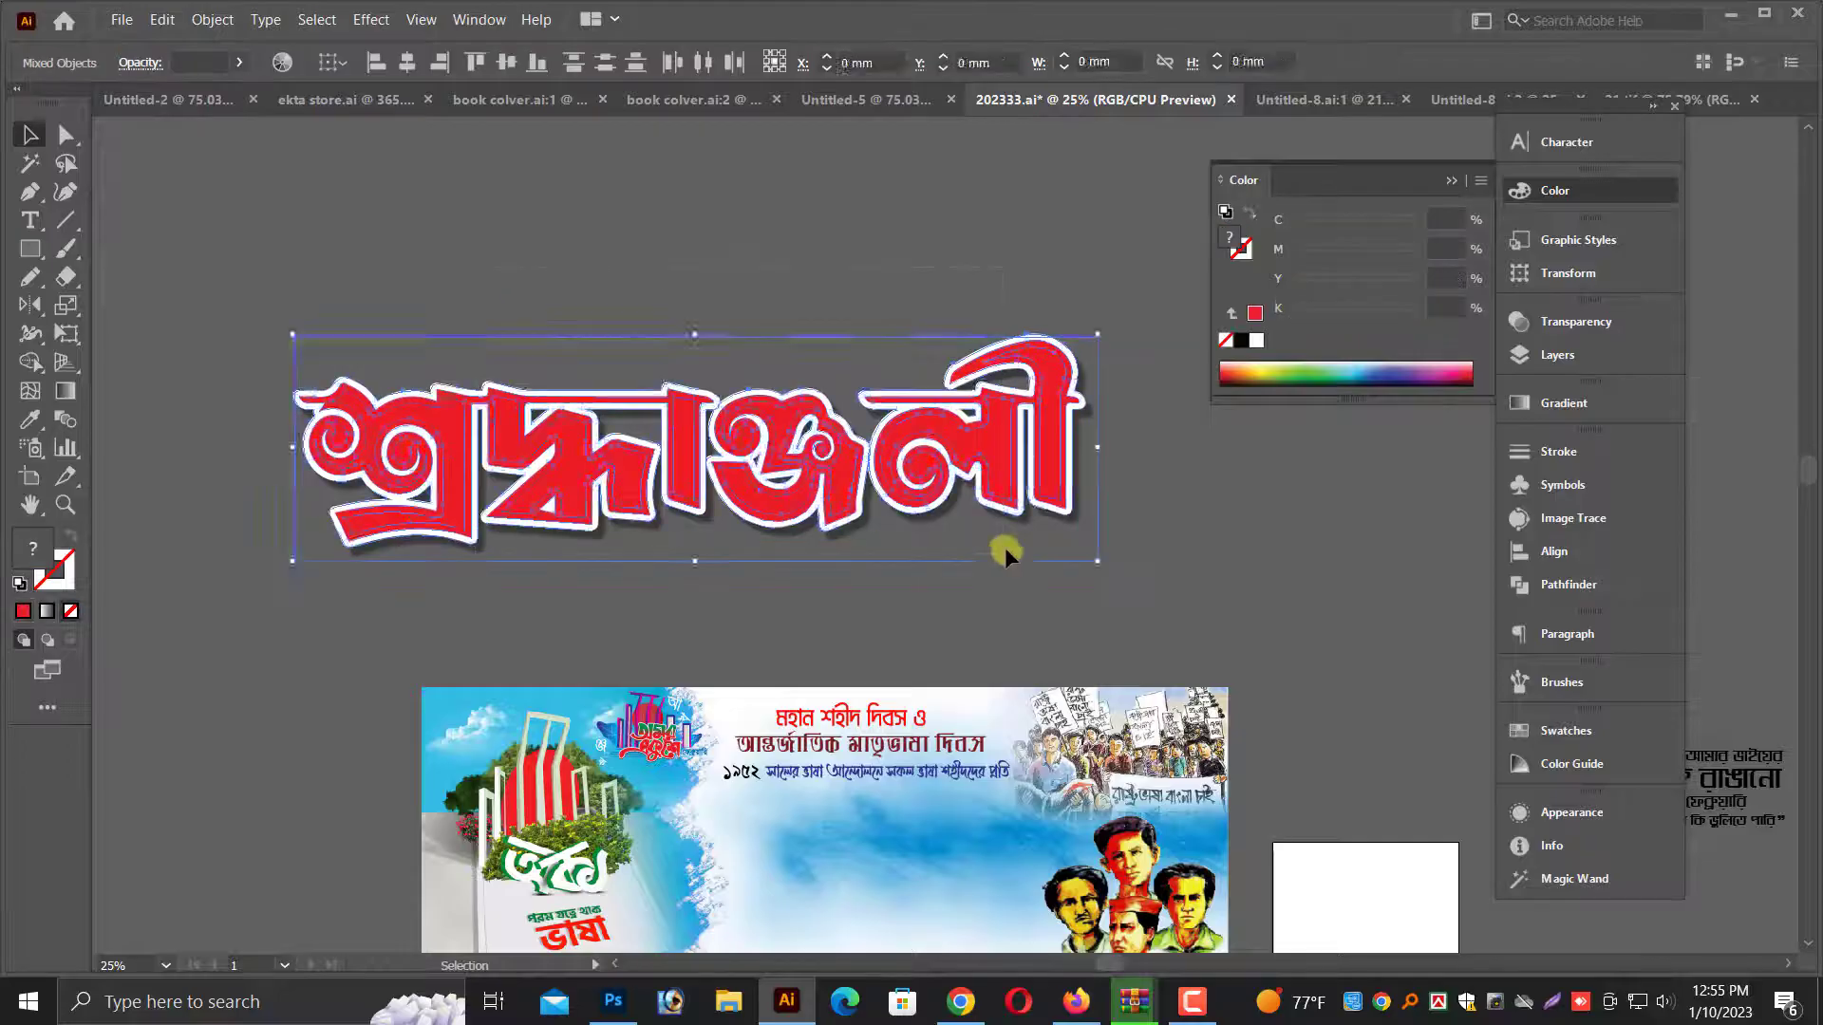
{"action": "key", "text": "ctrl+g"}
Move the grouped word onto the banner, shrink it to about 347 × 102 mm and place it low beneath the headings
{"action": "scroll", "coordinate": [997, 532], "scroll_direction": "down", "scroll_amount": 1}
{"action": "left_click_drag", "start_coordinate": [914, 411], "coordinate": [1103, 809]}
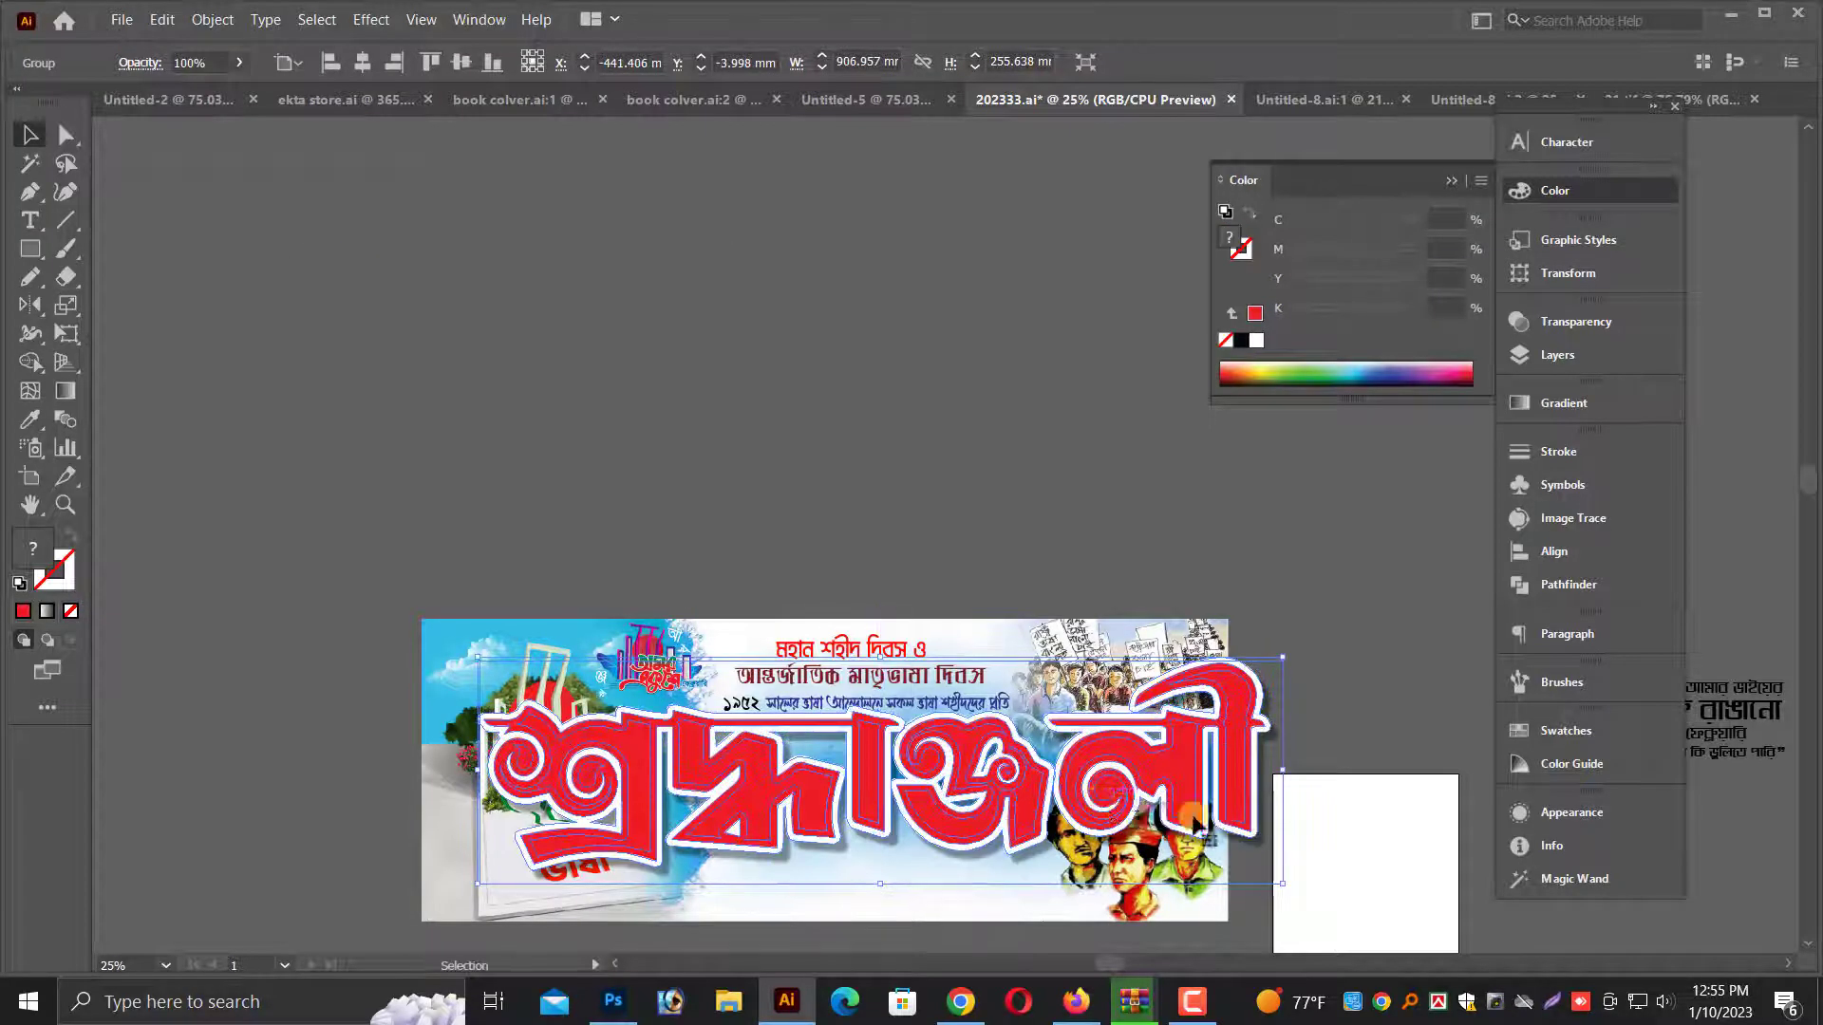
{"action": "left_click_drag", "start_coordinate": [1288, 772], "coordinate": [1073, 772]}
{"action": "scroll", "coordinate": [1073, 772], "scroll_direction": "down", "scroll_amount": 4}
{"action": "left_click_drag", "start_coordinate": [551, 560], "coordinate": [1287, 745]}
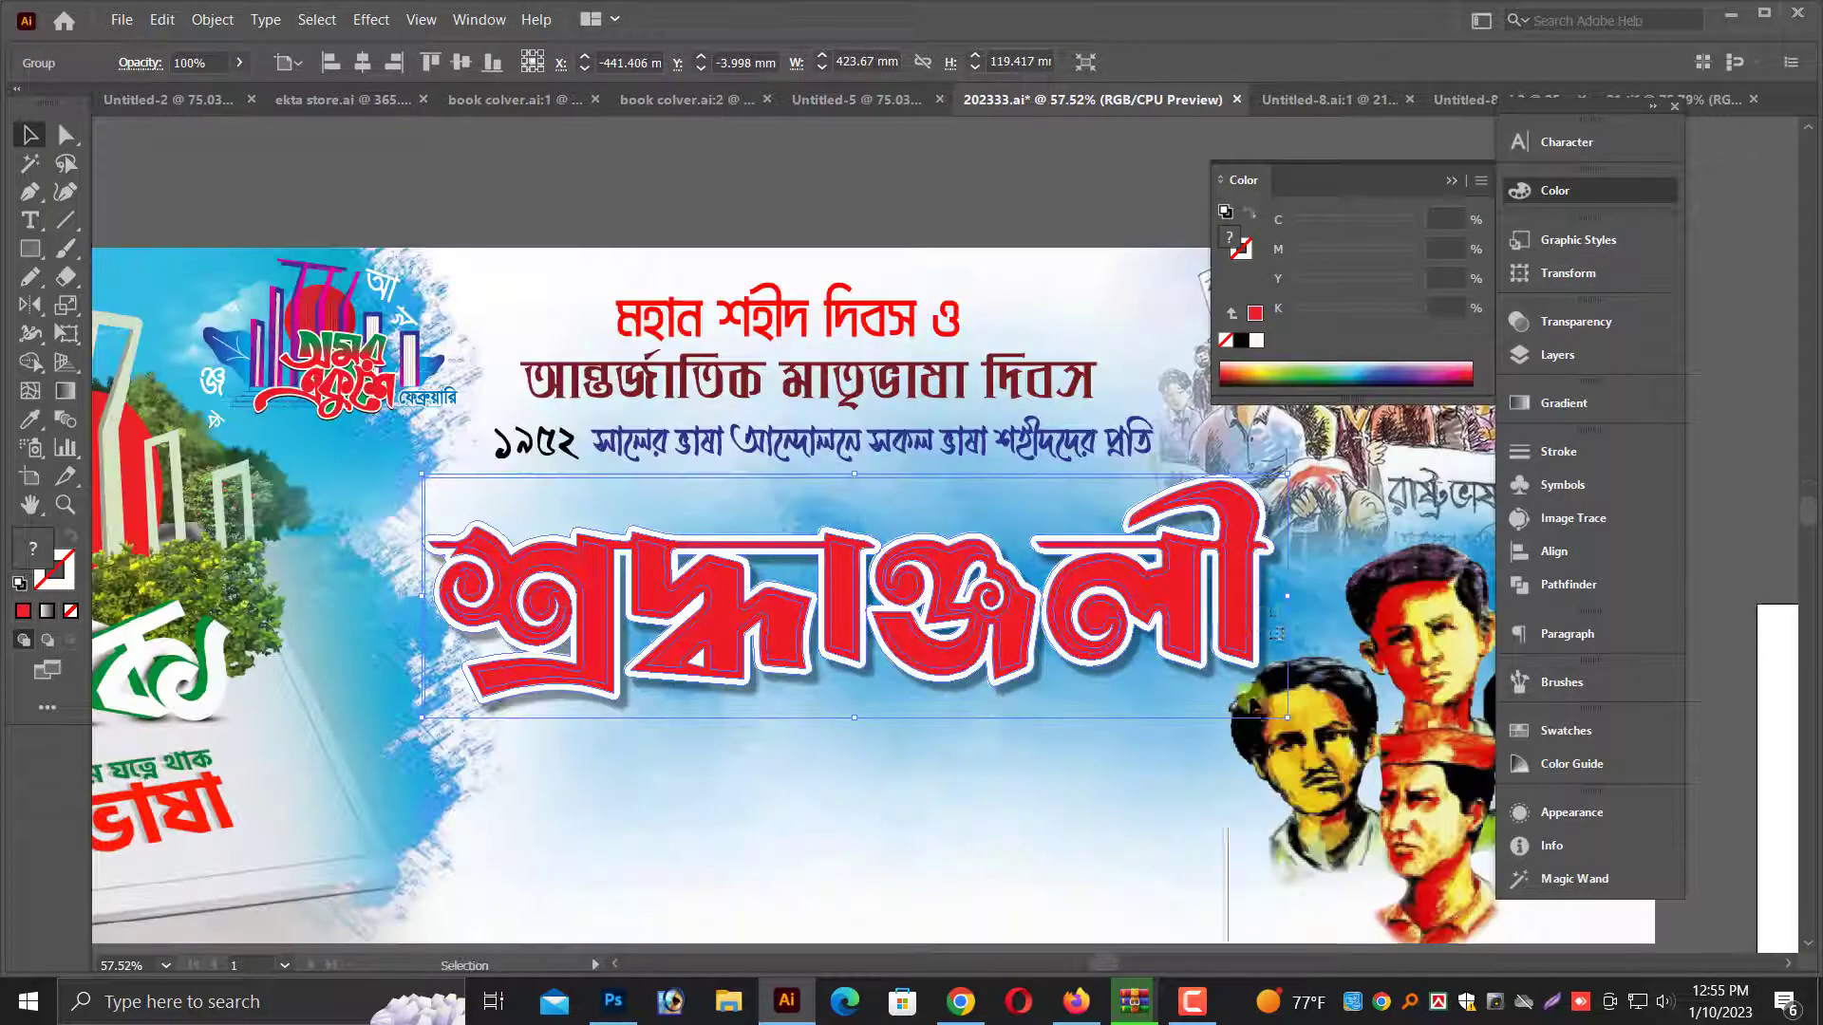
{"action": "left_click_drag", "start_coordinate": [1287, 596], "coordinate": [1209, 596]}
{"action": "left_click_drag", "start_coordinate": [1063, 609], "coordinate": [1047, 642]}
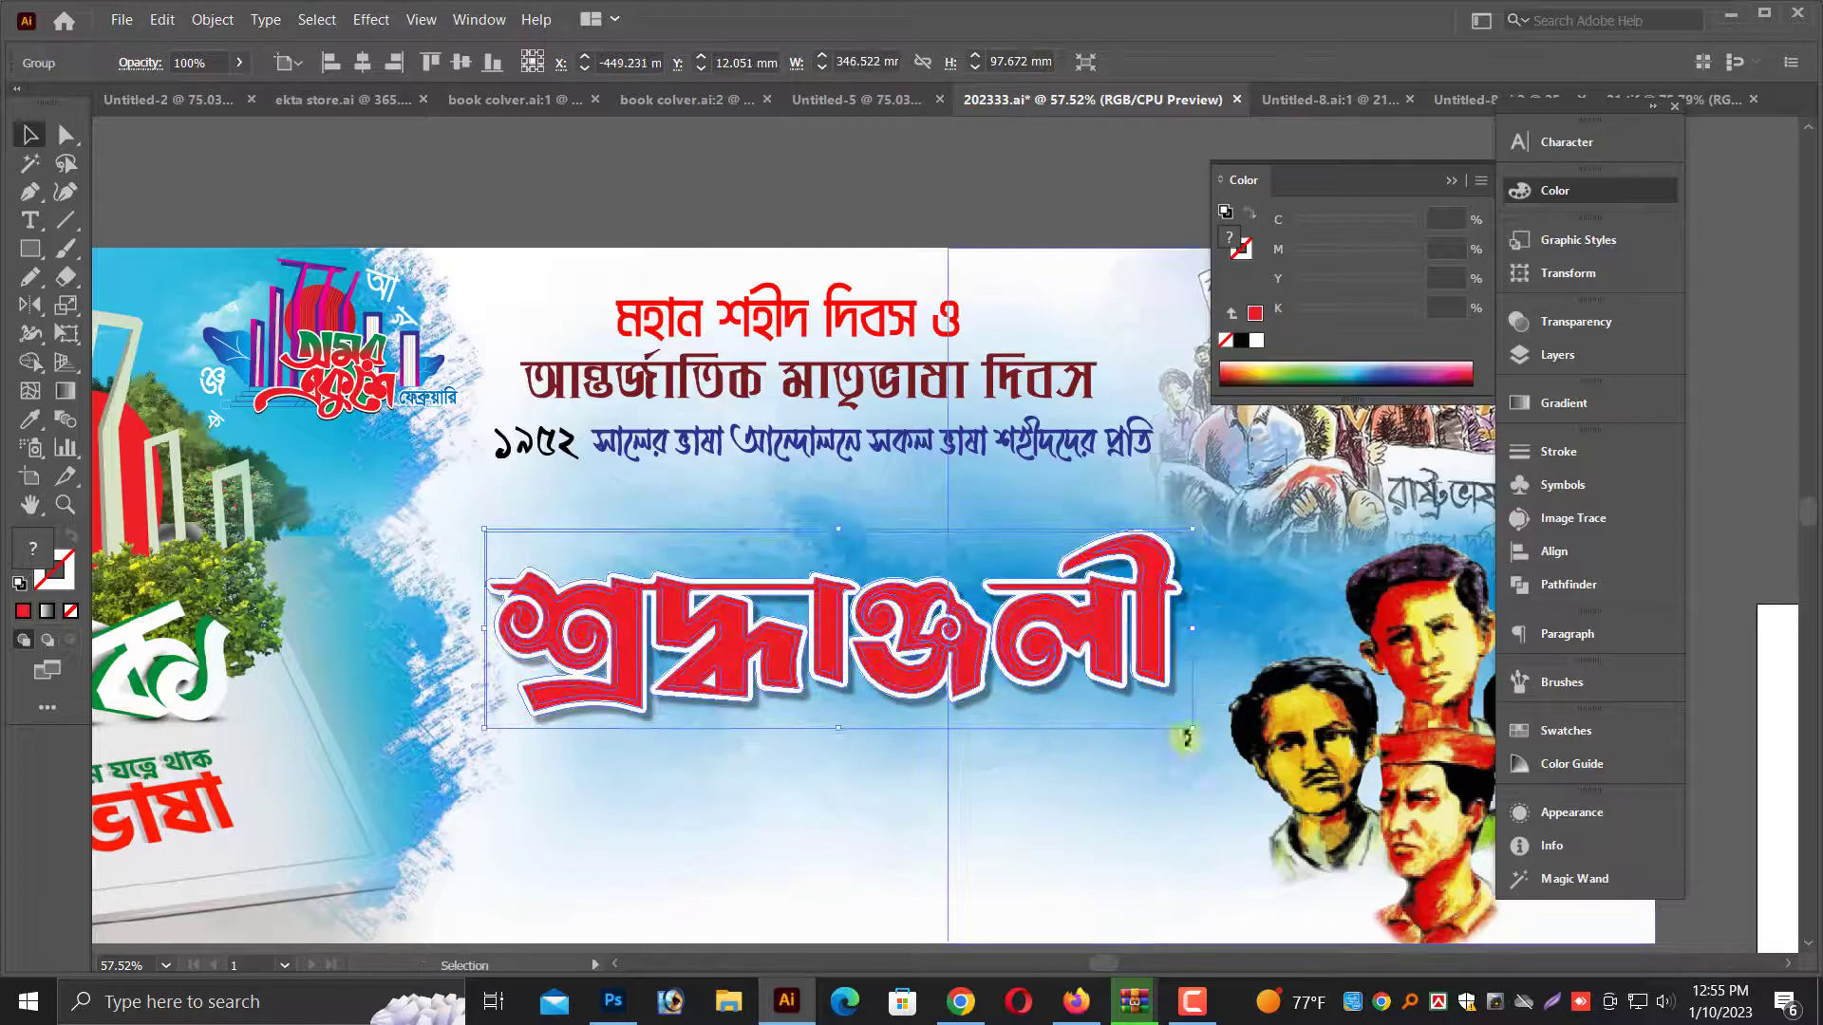
{"action": "left_click_drag", "start_coordinate": [1193, 731], "coordinate": [1196, 736]}
{"action": "left_click_drag", "start_coordinate": [1034, 645], "coordinate": [1048, 738]}
{"action": "scroll", "coordinate": [893, 455], "scroll_direction": "up", "scroll_amount": 1}
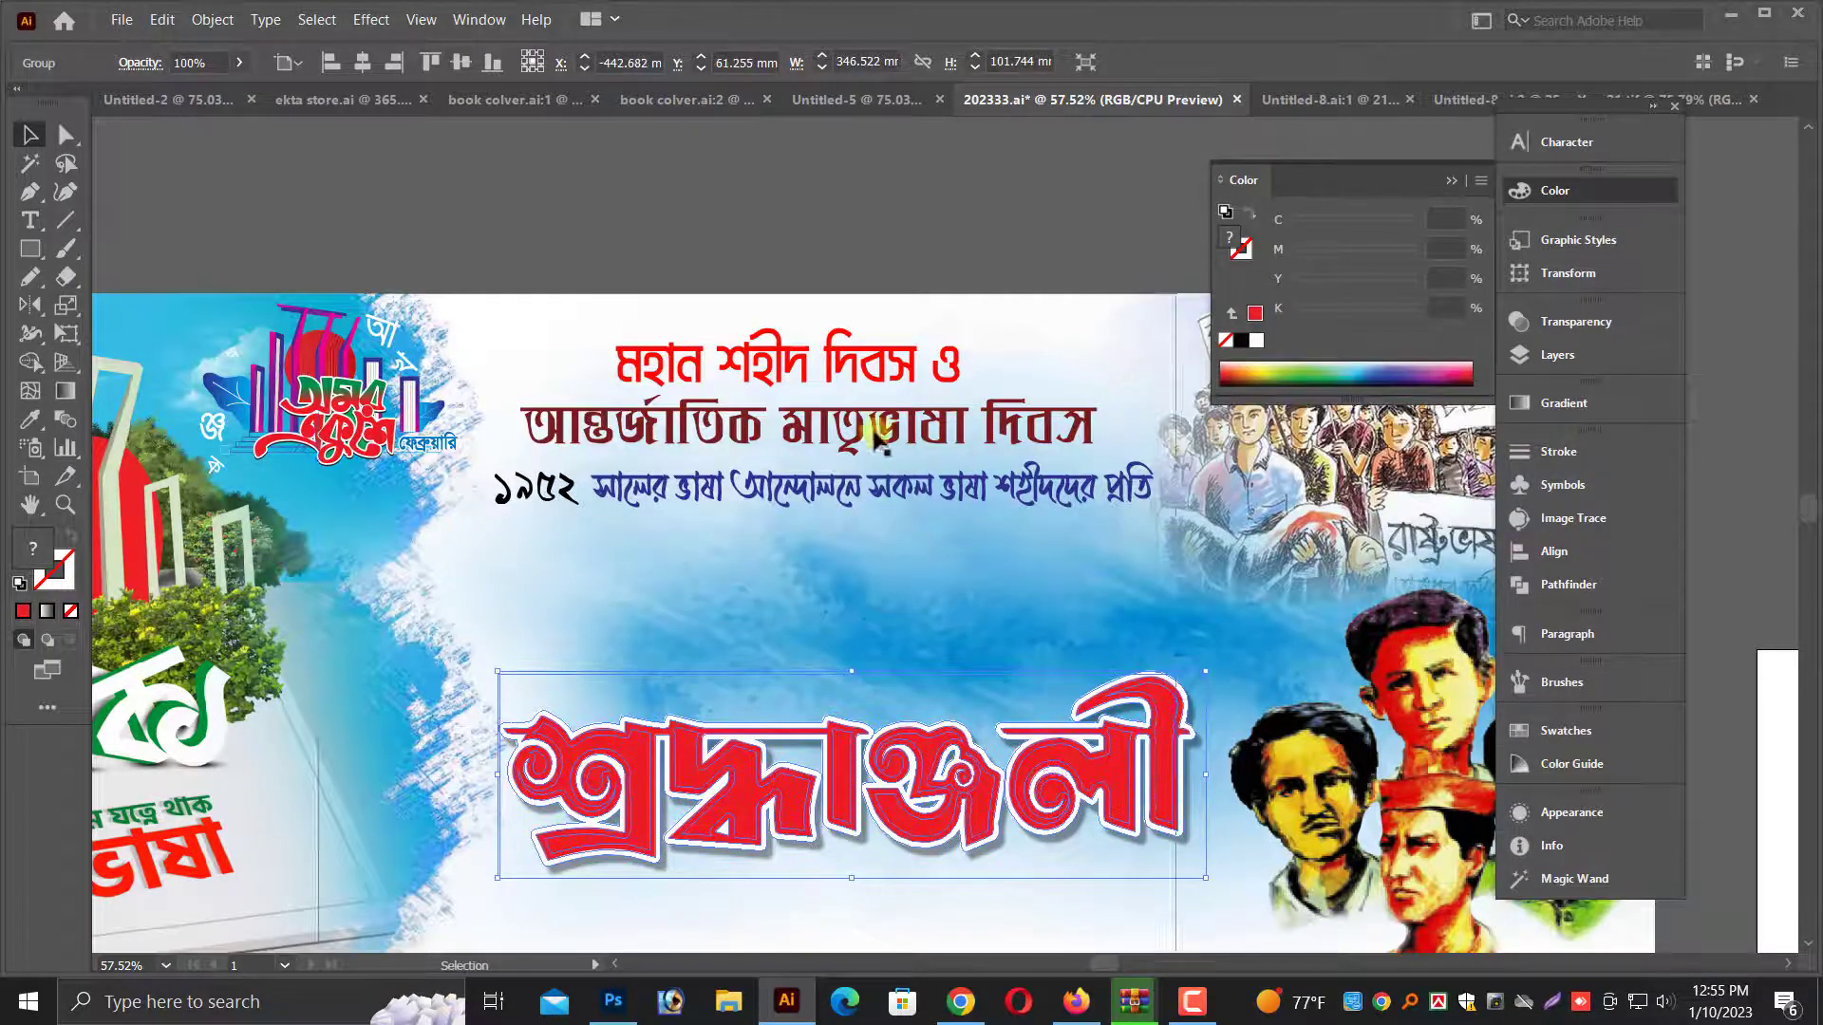
Move the blue tribute line down to just above শ্রদ্ধাঞ্জলী and fill it white
{"action": "left_click", "coordinate": [934, 495]}
{"action": "left_click_drag", "start_coordinate": [932, 492], "coordinate": [1112, 650]}
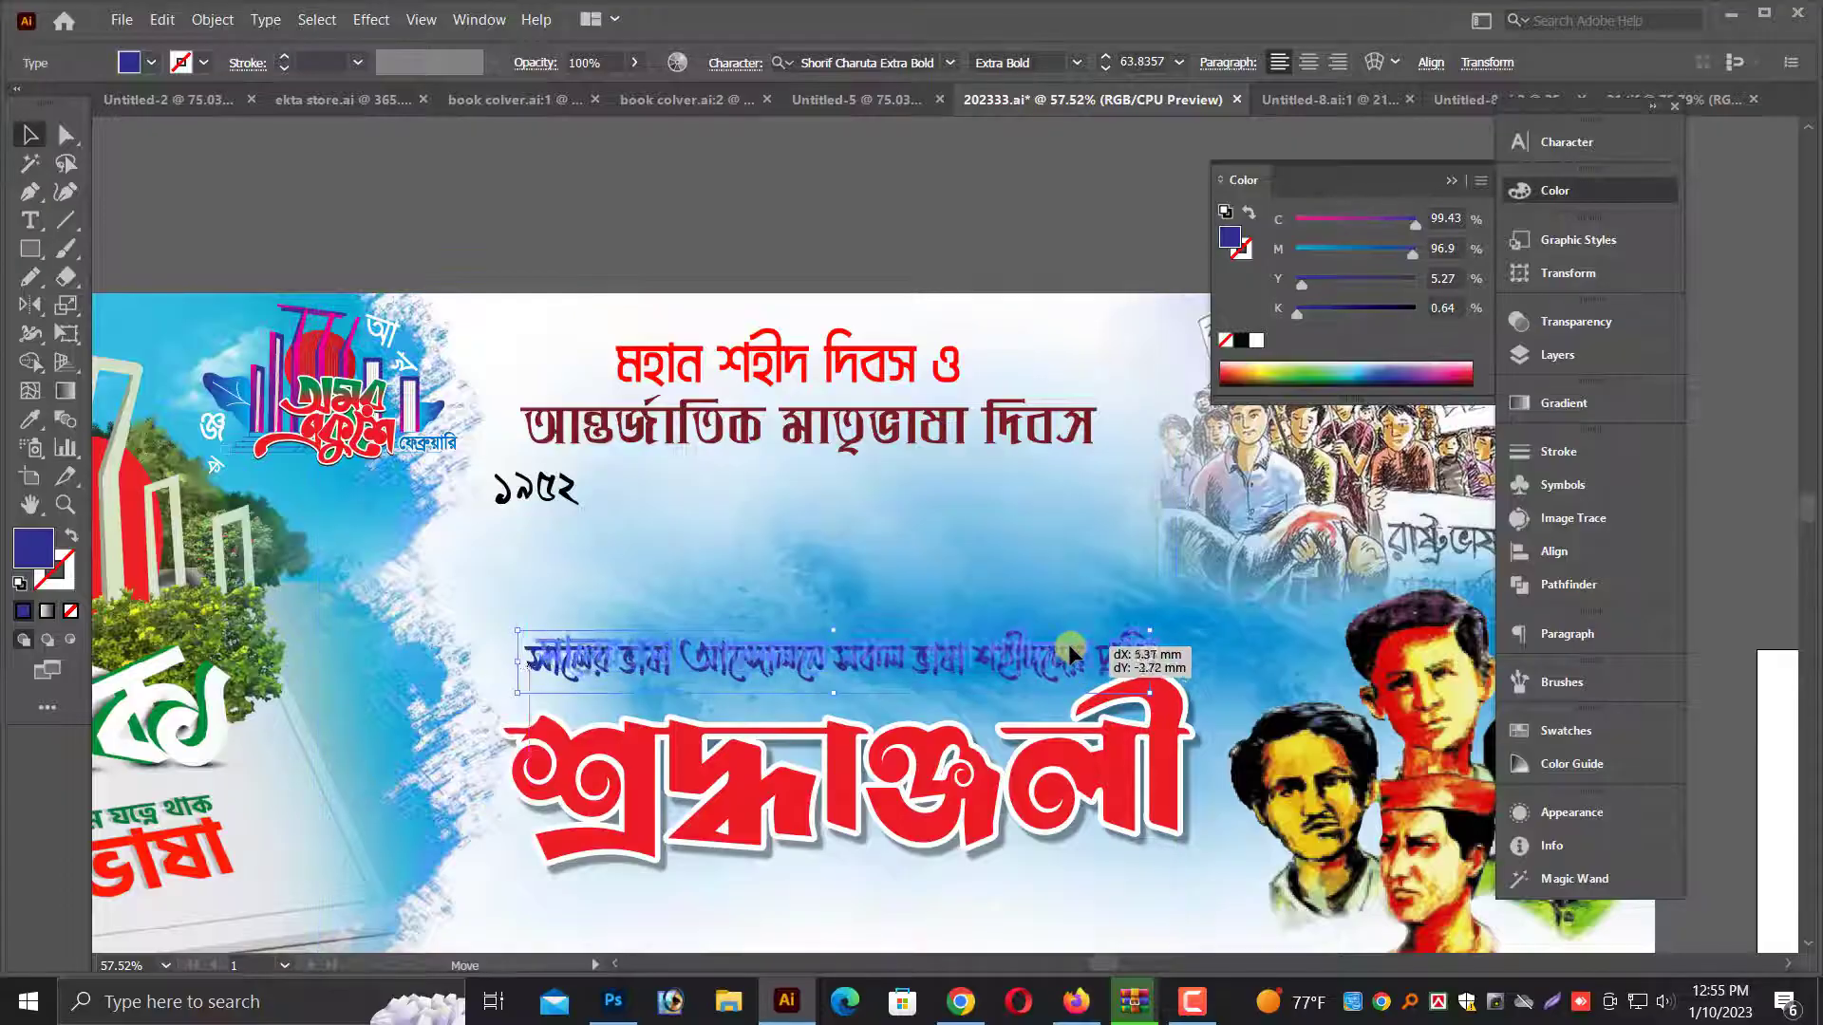
{"action": "left_click", "coordinate": [1256, 341]}
{"action": "left_click_drag", "start_coordinate": [466, 538], "coordinate": [1301, 617]}
{"action": "left_click_drag", "start_coordinate": [1066, 657], "coordinate": [1092, 653]}
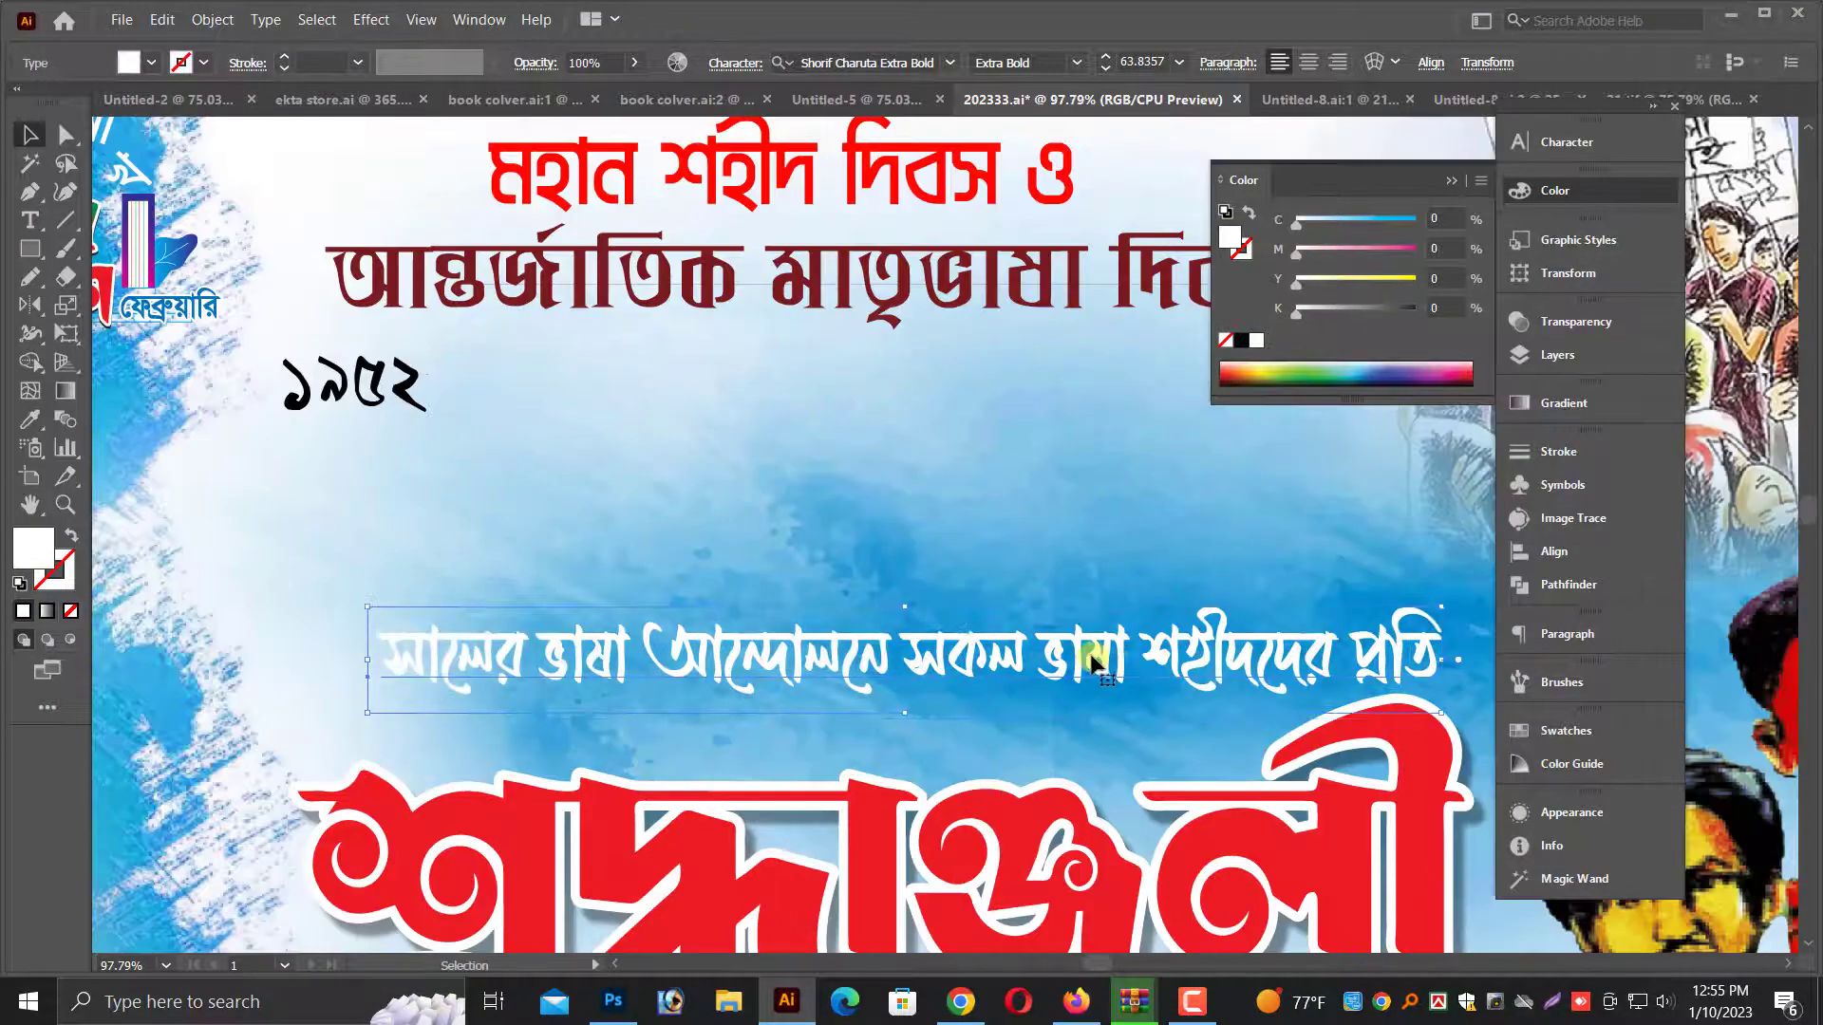
{"action": "key", "text": "ctrl+minus"}
{"action": "key", "text": "ctrl+minus"}
{"action": "scroll", "coordinate": [949, 570], "scroll_direction": "down", "scroll_amount": 2}
{"action": "key", "text": "v"}
{"action": "left_click_drag", "start_coordinate": [630, 444], "coordinate": [1409, 545]}
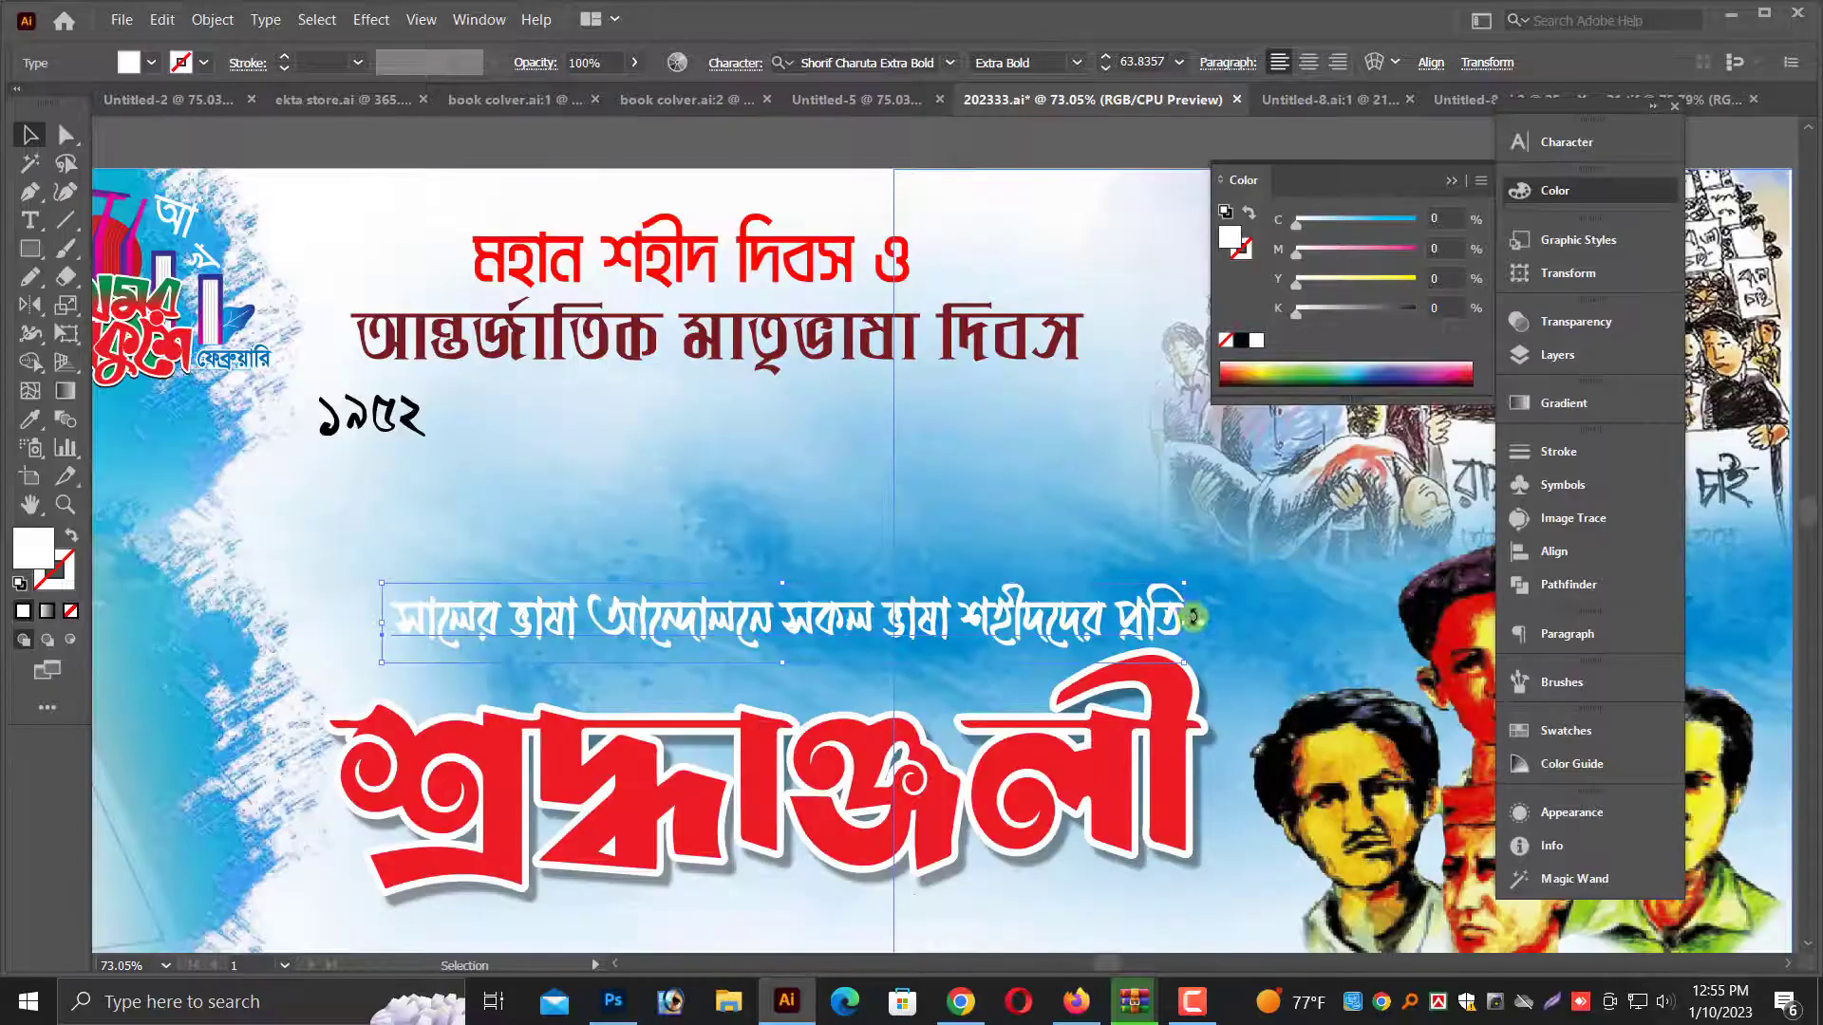
{"action": "key", "text": "v"}
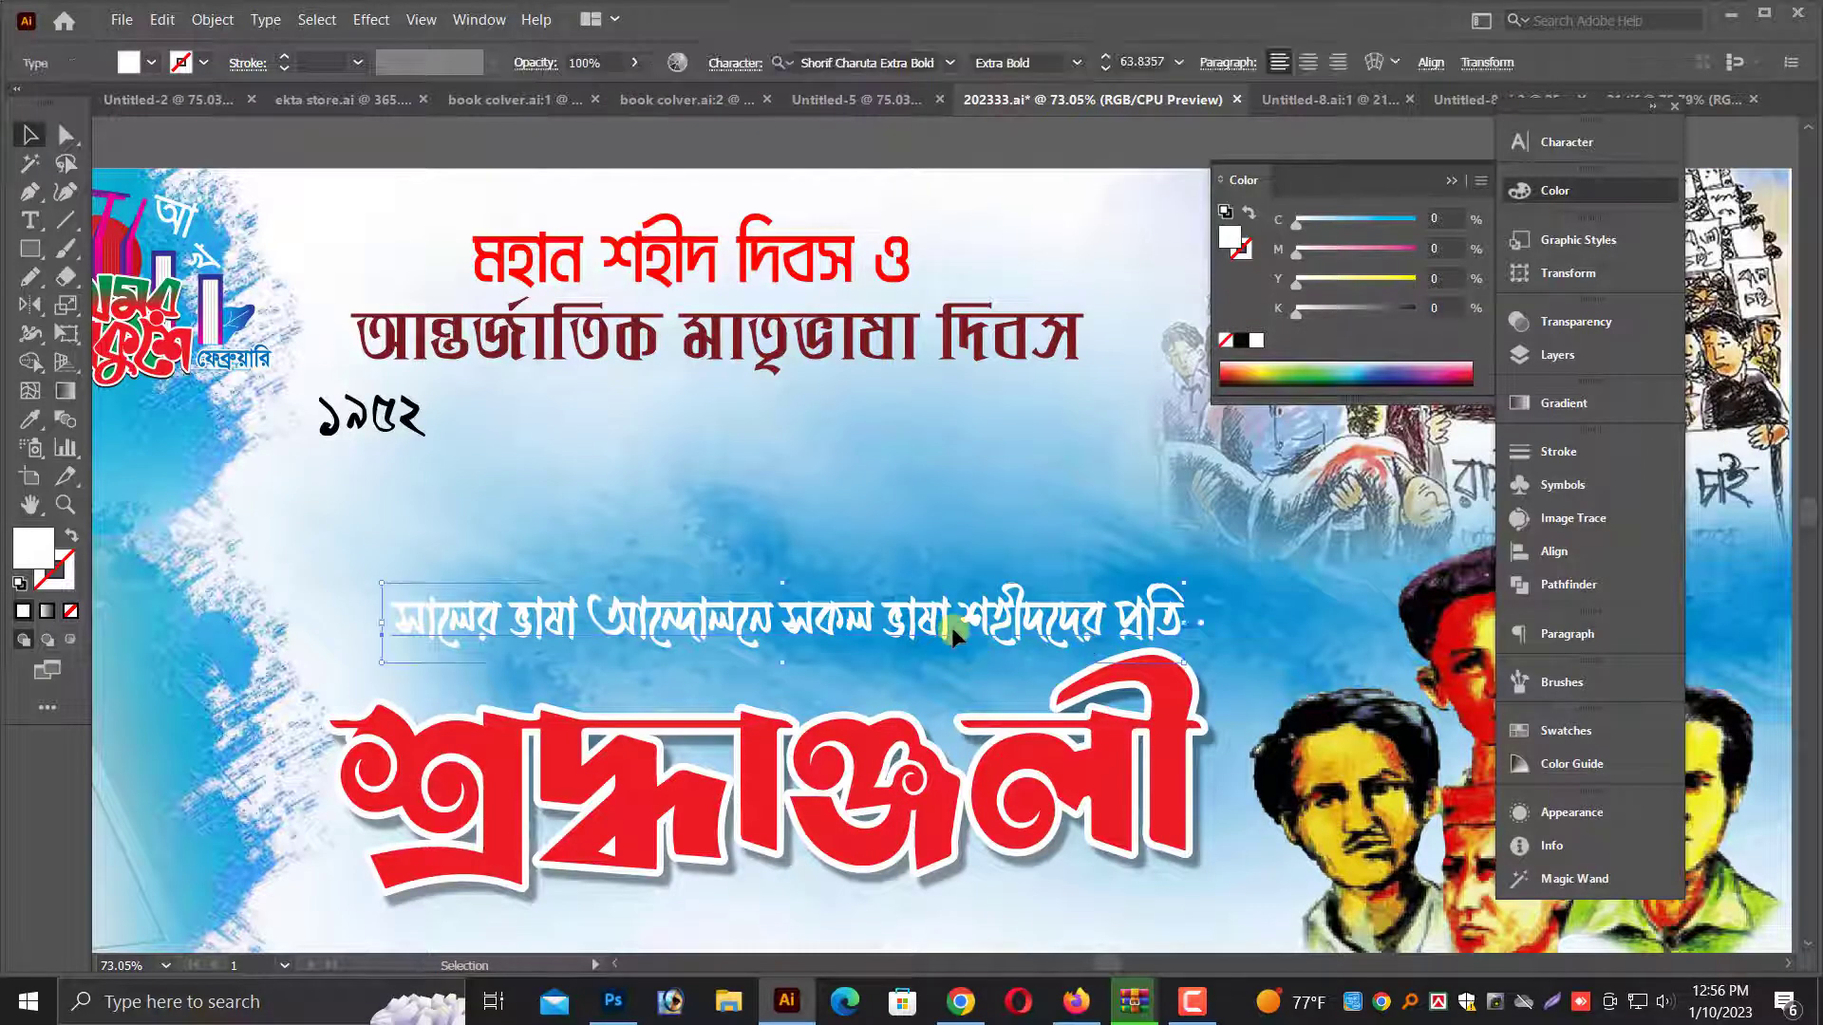
Give the tribute line a black fill and a 9 pt black stroke, and paste its white copy in front
{"action": "left_click", "coordinate": [1239, 341]}
{"action": "key", "text": "ctrl+F10"}
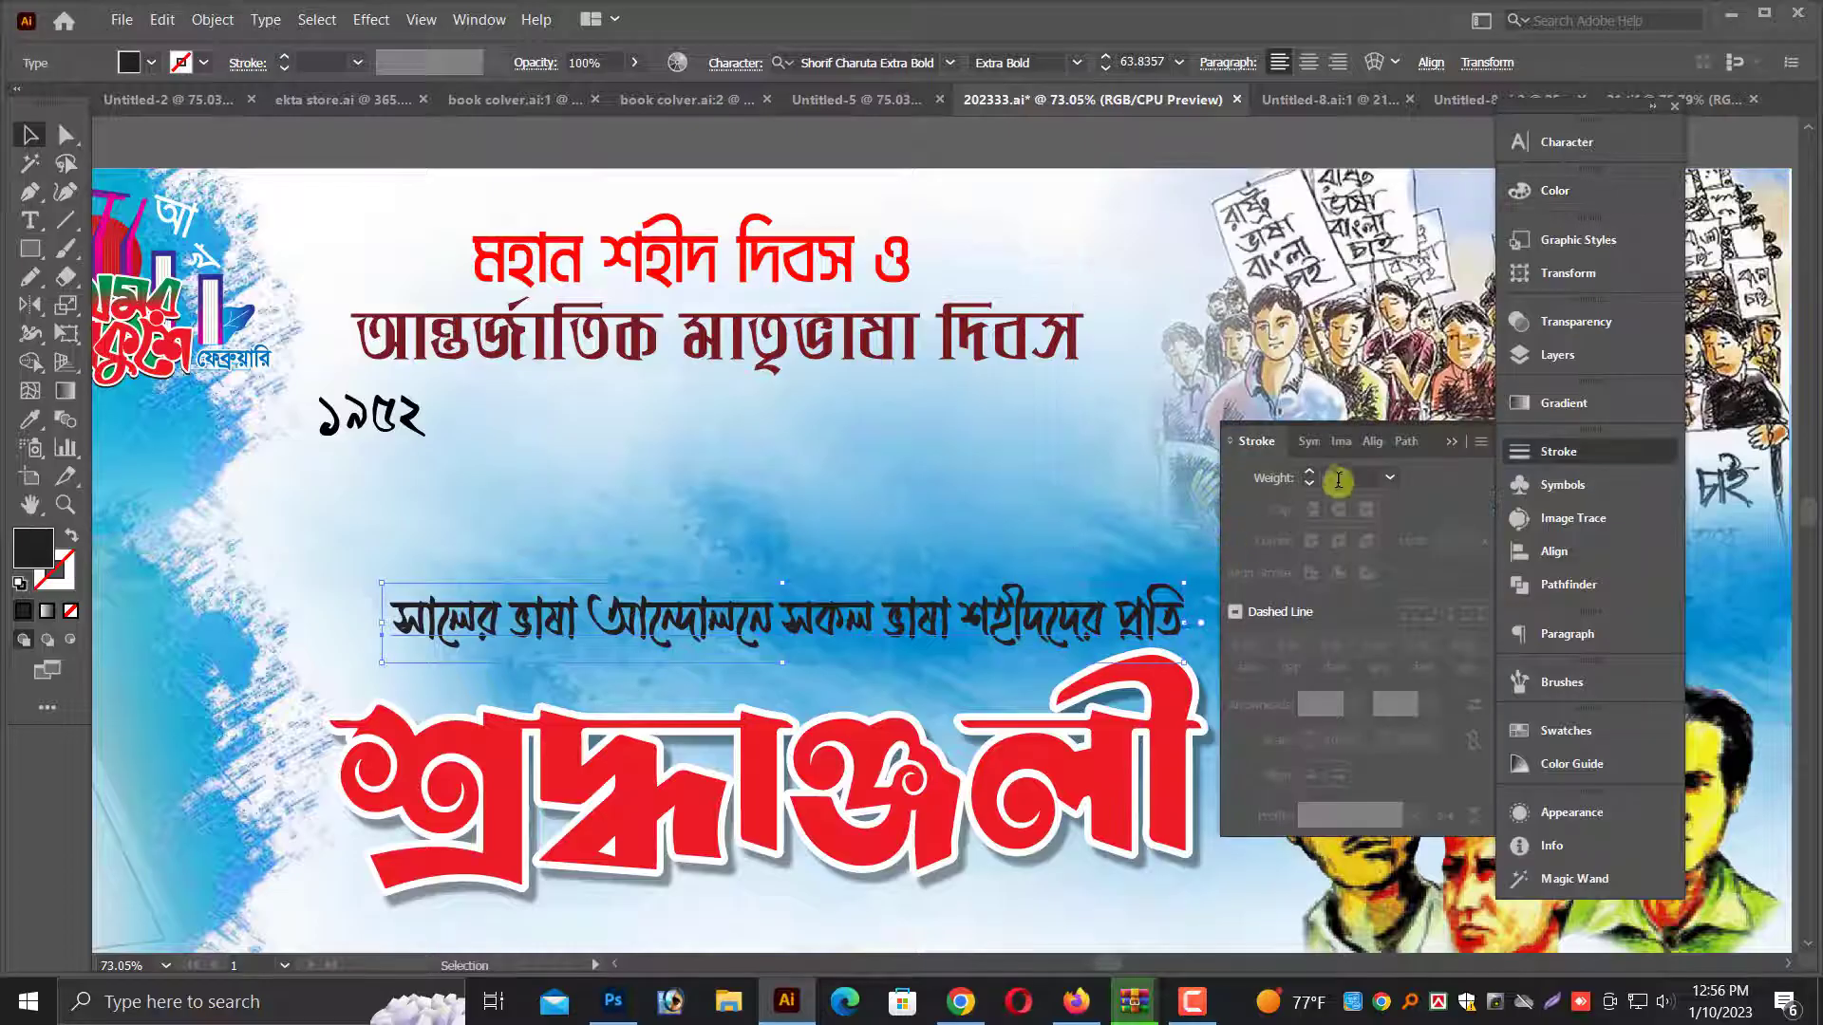
{"action": "left_click", "coordinate": [1338, 479]}
{"action": "type", "text": "9"}
{"action": "key", "text": "Return"}
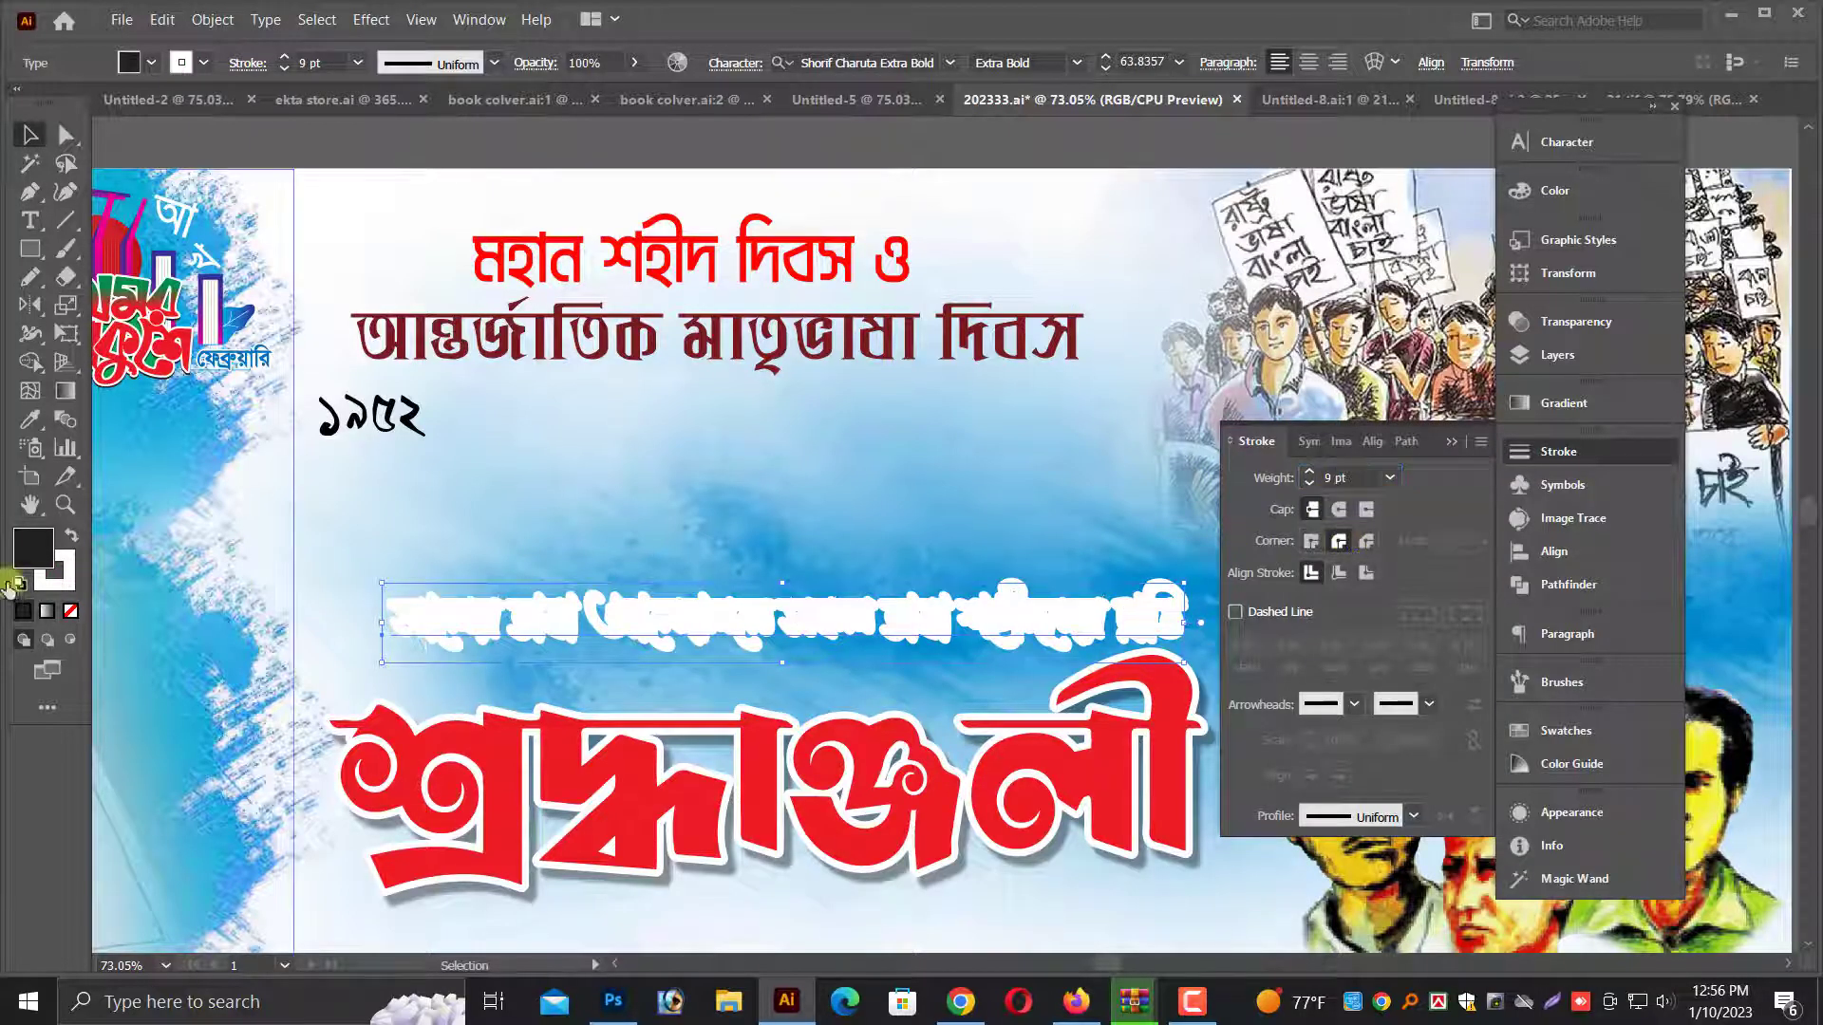
{"action": "left_click_drag", "start_coordinate": [46, 561], "coordinate": [57, 571]}
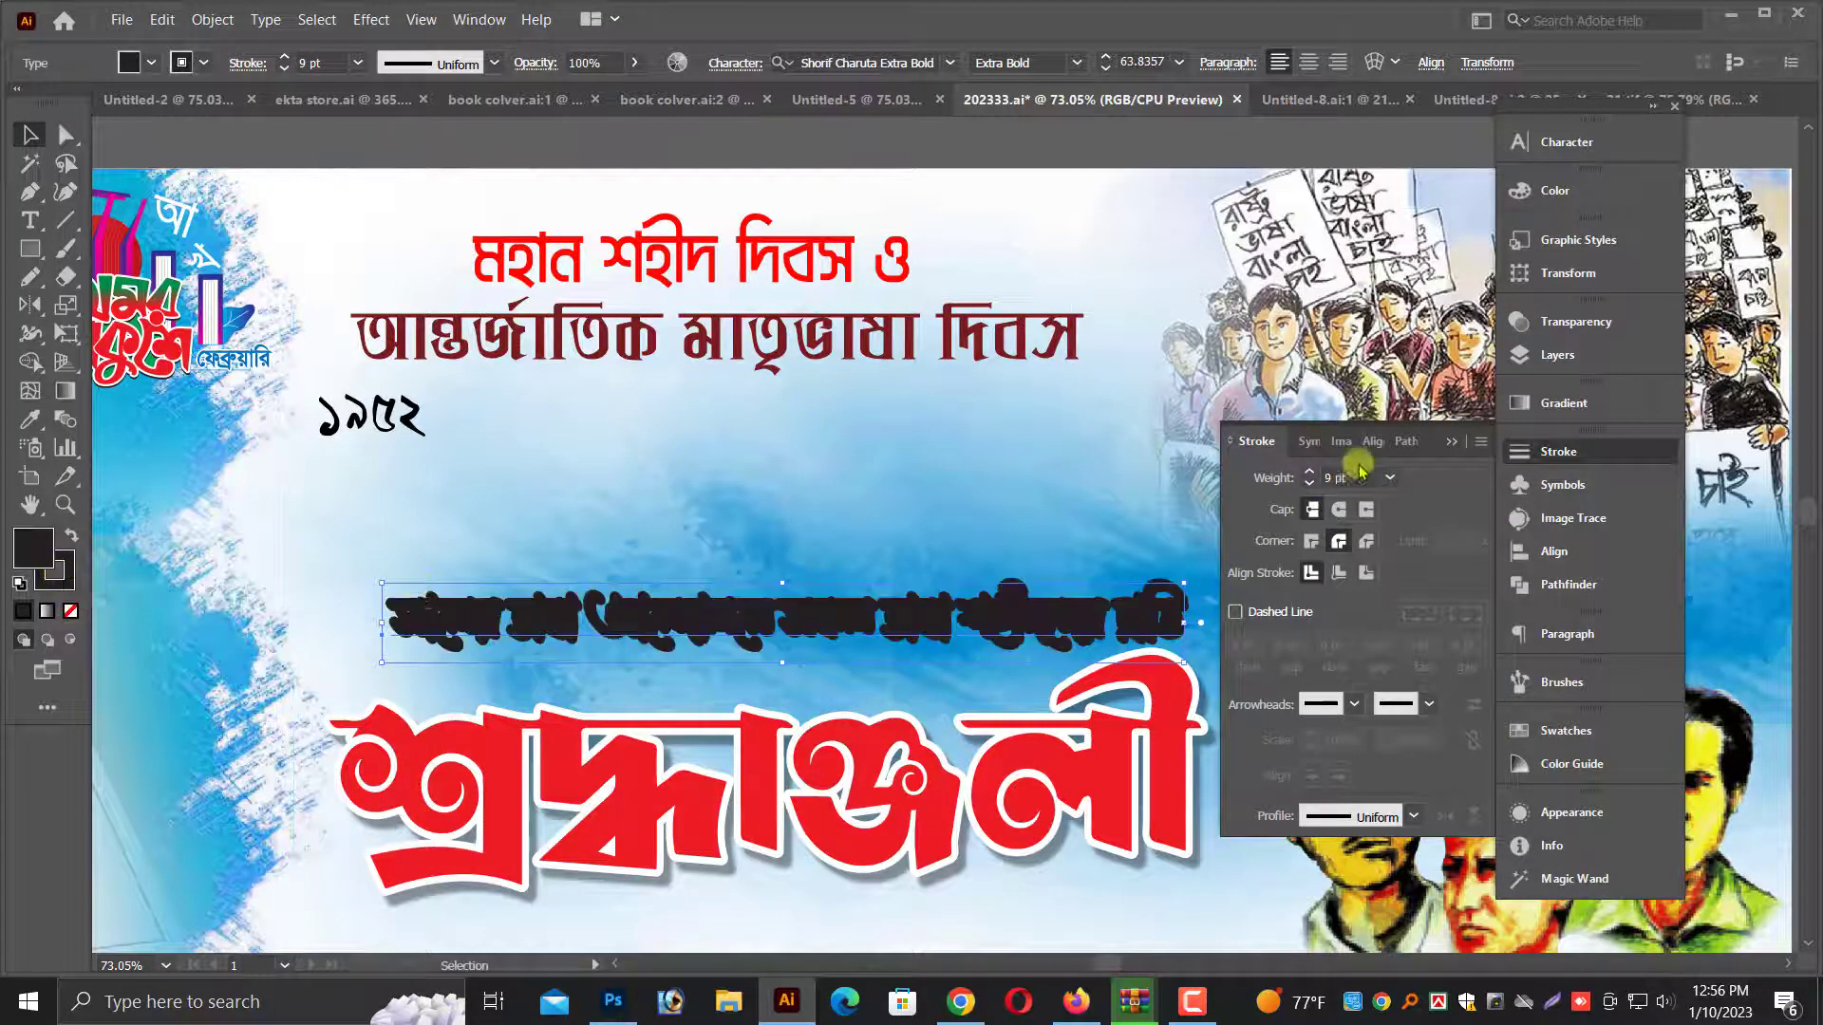
{"action": "left_click", "coordinate": [1443, 442]}
{"action": "scroll", "coordinate": [1253, 531], "scroll_direction": "down", "scroll_amount": 1}
{"action": "key", "text": "ctrl+f"}
{"action": "scroll", "coordinate": [949, 512], "scroll_direction": "up", "scroll_amount": 4}
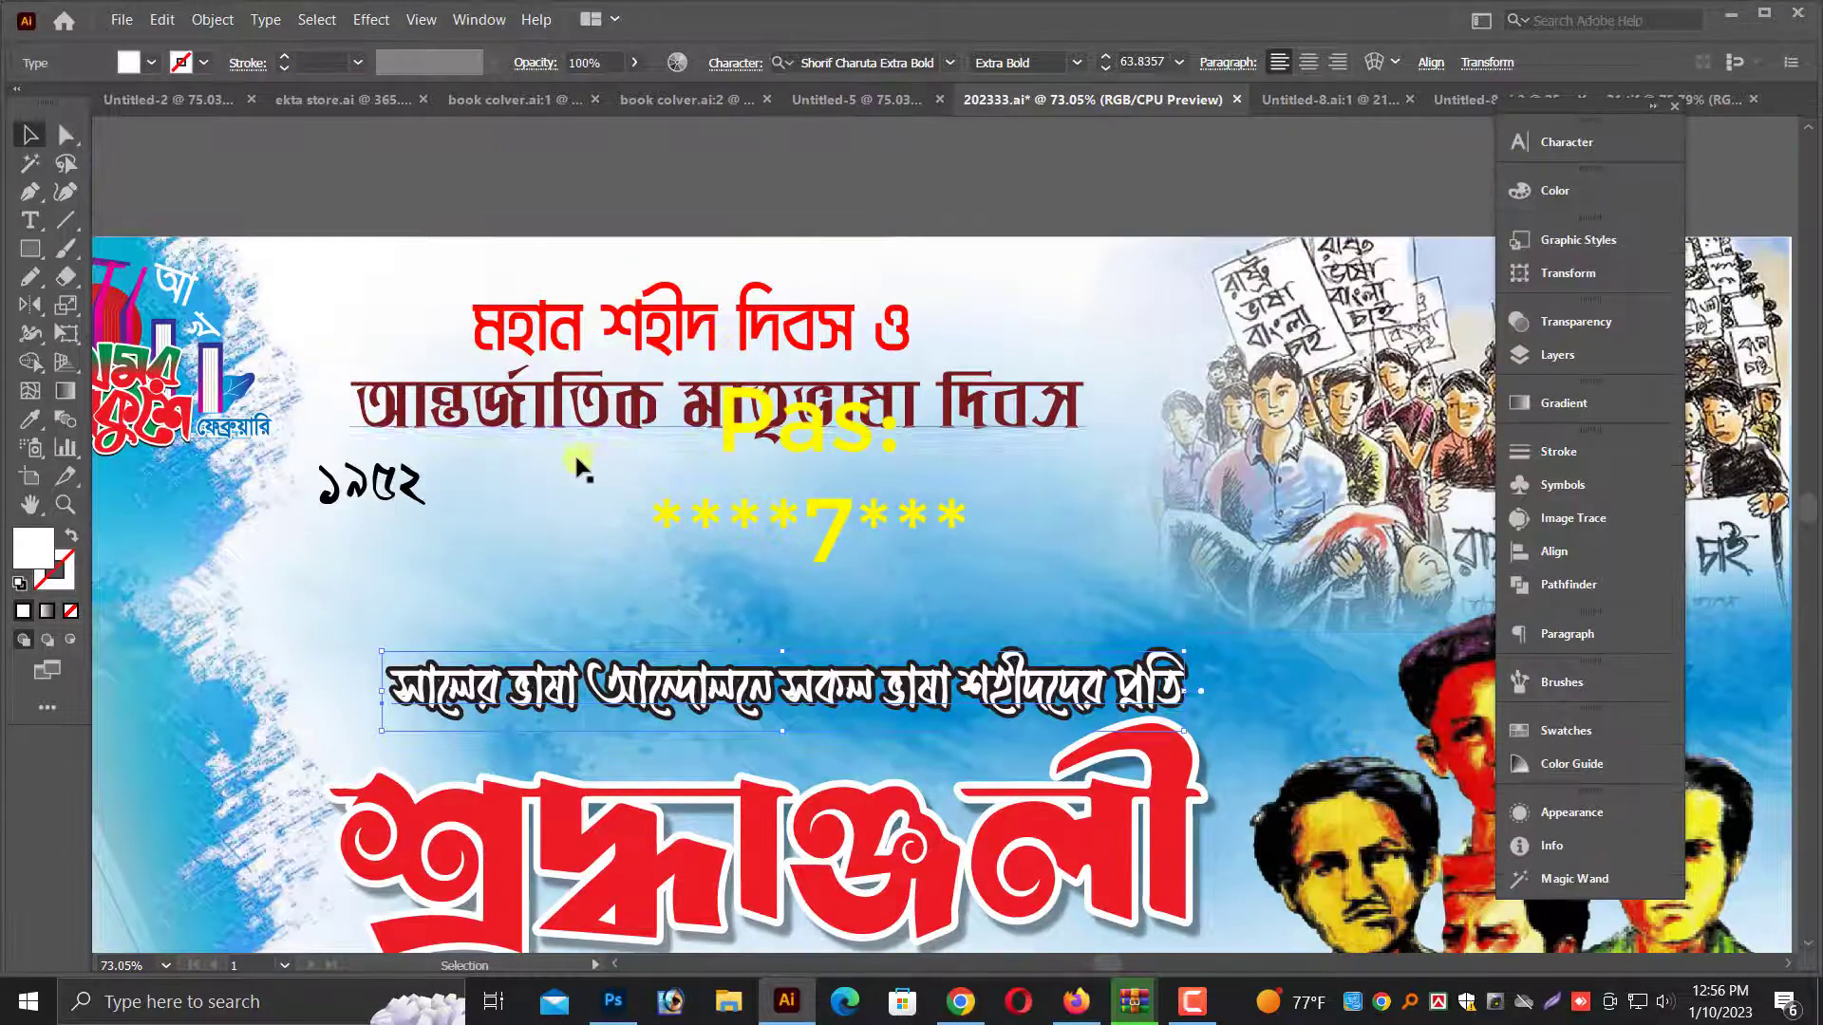
Shrink ১৯৫২ slightly to about 58.9 pt and place it in front of the first word of the tribute line
{"action": "left_click_drag", "start_coordinate": [386, 489], "coordinate": [771, 630]}
{"action": "key", "text": "ctrl+plus"}
{"action": "key", "text": "ctrl+plus"}
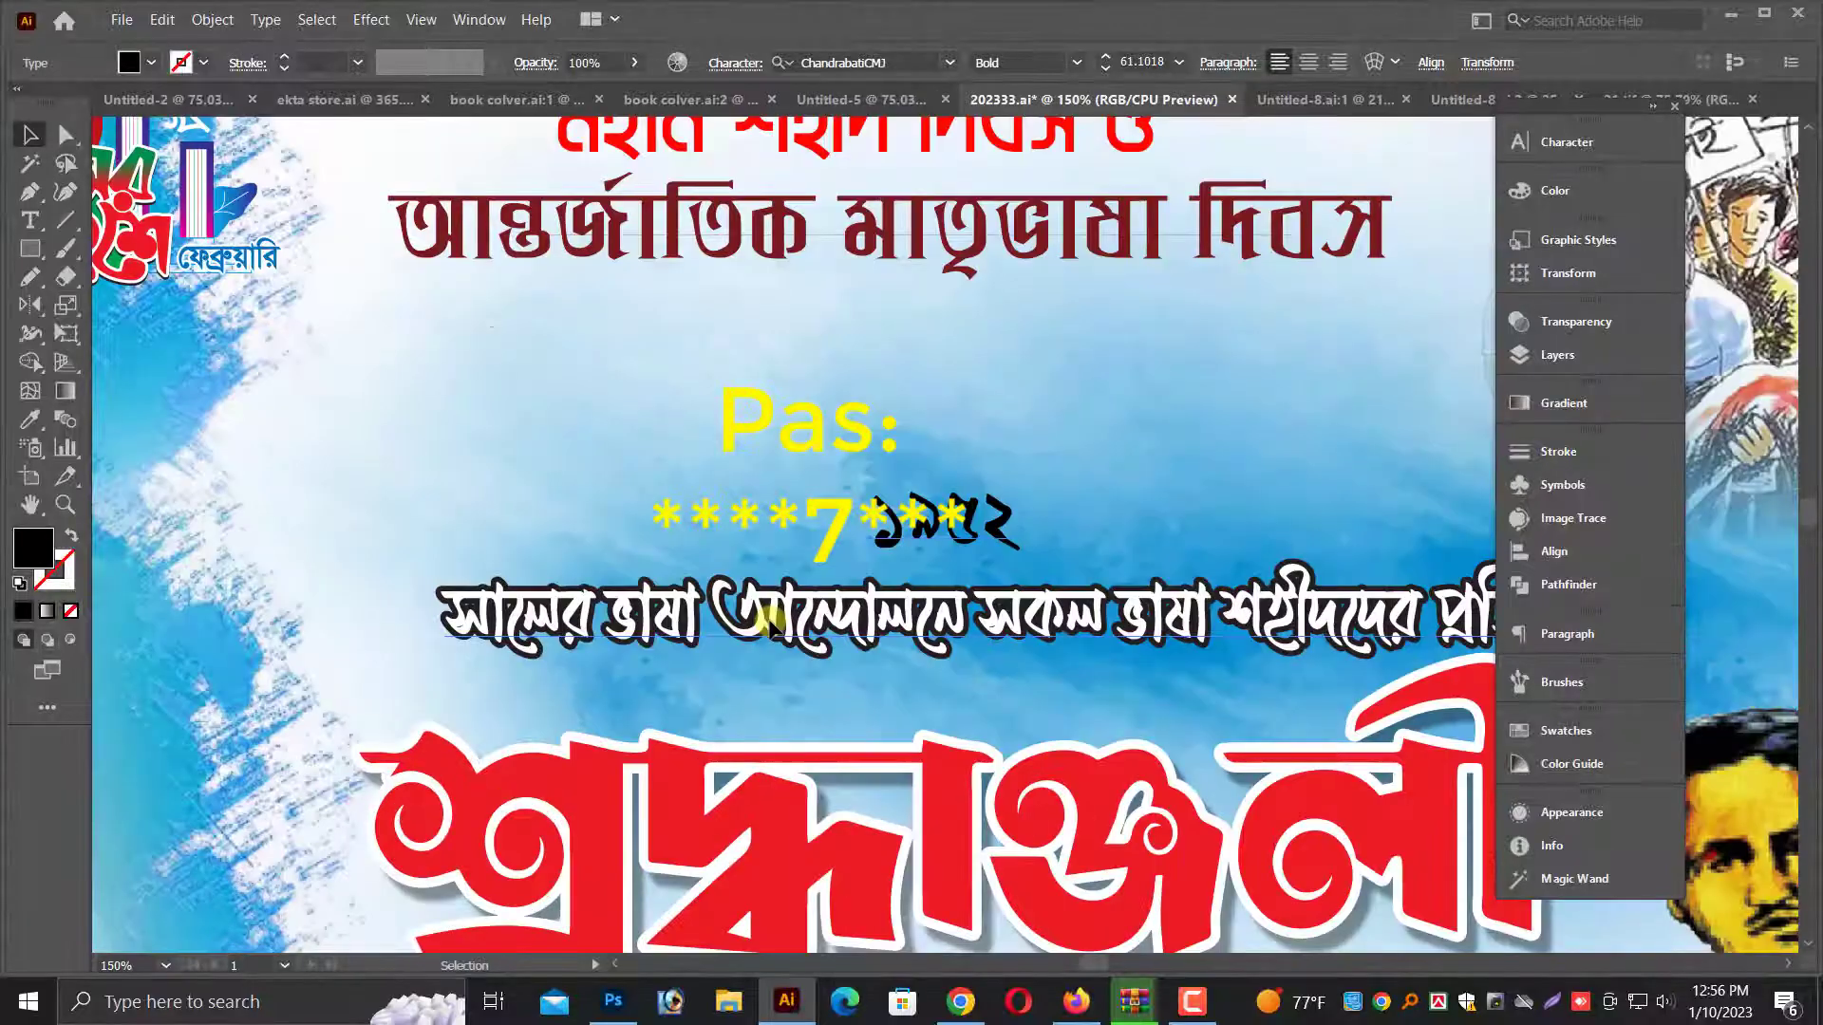
{"action": "left_click_drag", "start_coordinate": [946, 510], "coordinate": [946, 517]}
{"action": "mouse_move", "coordinate": [1059, 457]}
{"action": "left_mouse_down"}
{"action": "mouse_move", "coordinate": [1034, 490]}
{"action": "mouse_move", "coordinate": [1063, 464]}
{"action": "left_mouse_up"}
{"action": "left_click_drag", "start_coordinate": [999, 523], "coordinate": [1402, 475]}
{"action": "left_click_drag", "start_coordinate": [1377, 482], "coordinate": [476, 608]}
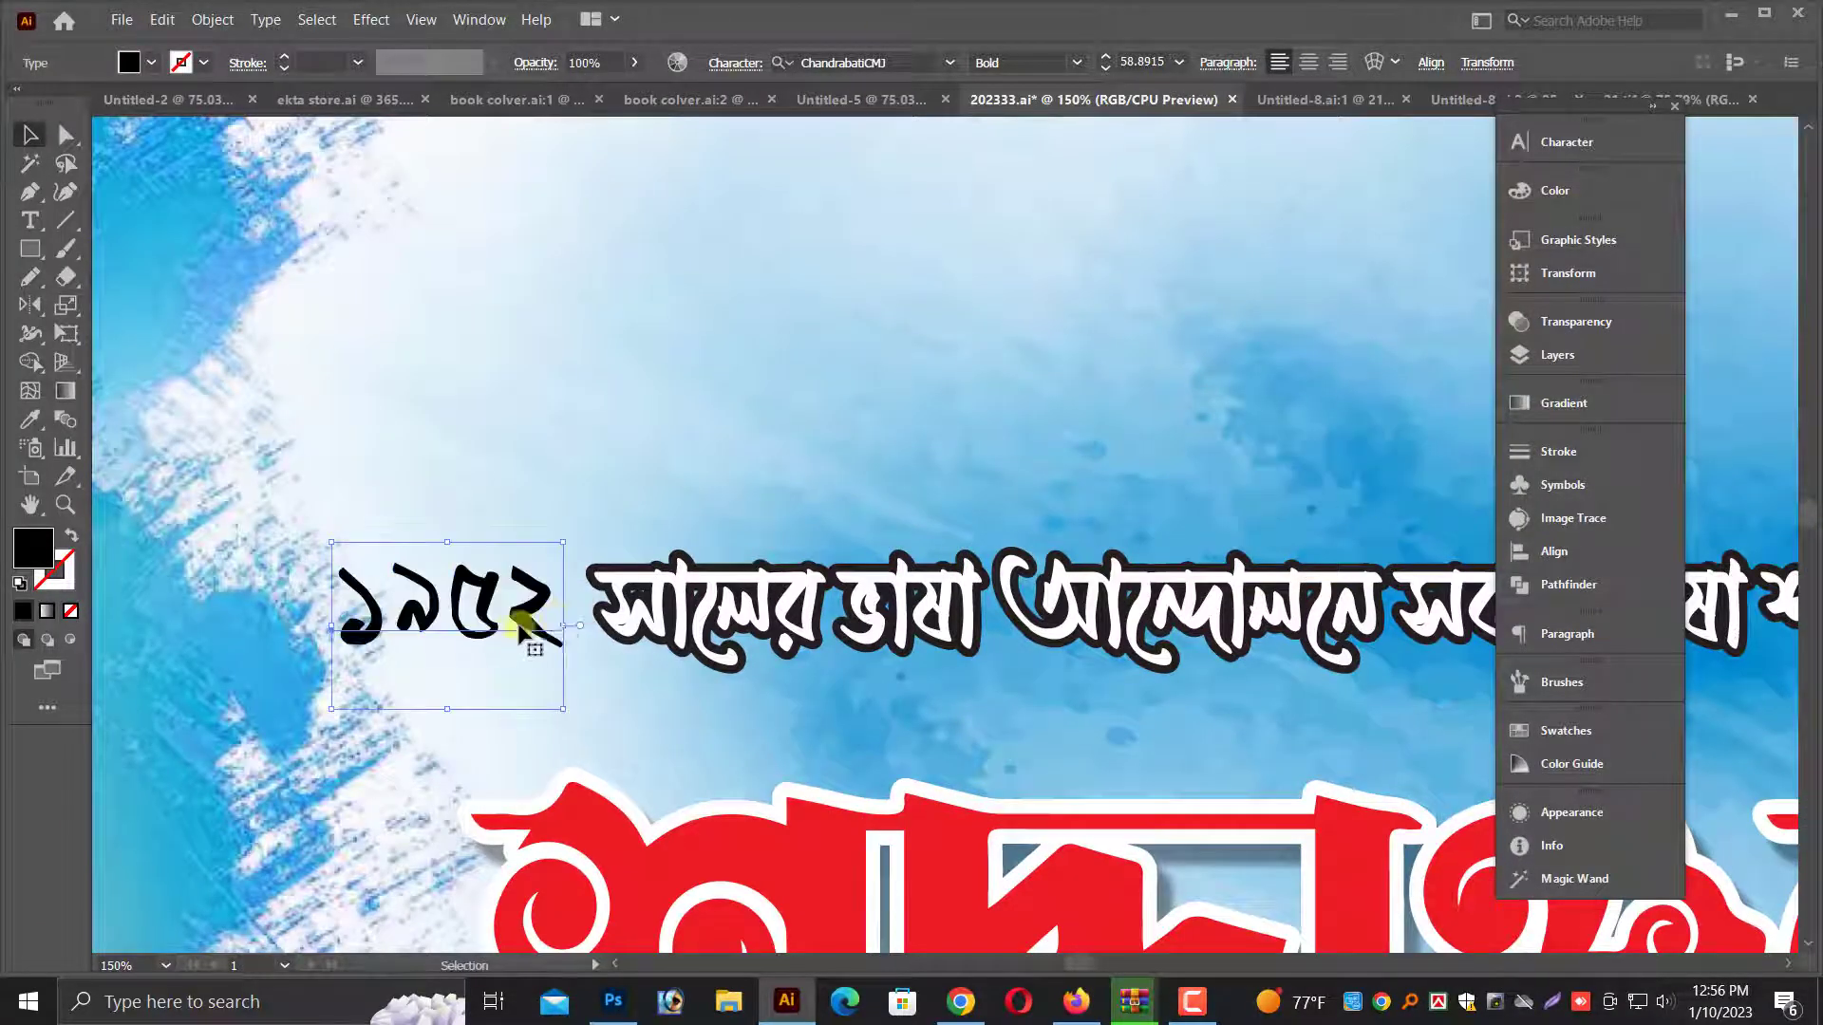
Color the first digit ১ of ১৯৫২ red with C 0, M 100, Y 100, K 0
{"action": "triple_click", "coordinate": [451, 603]}
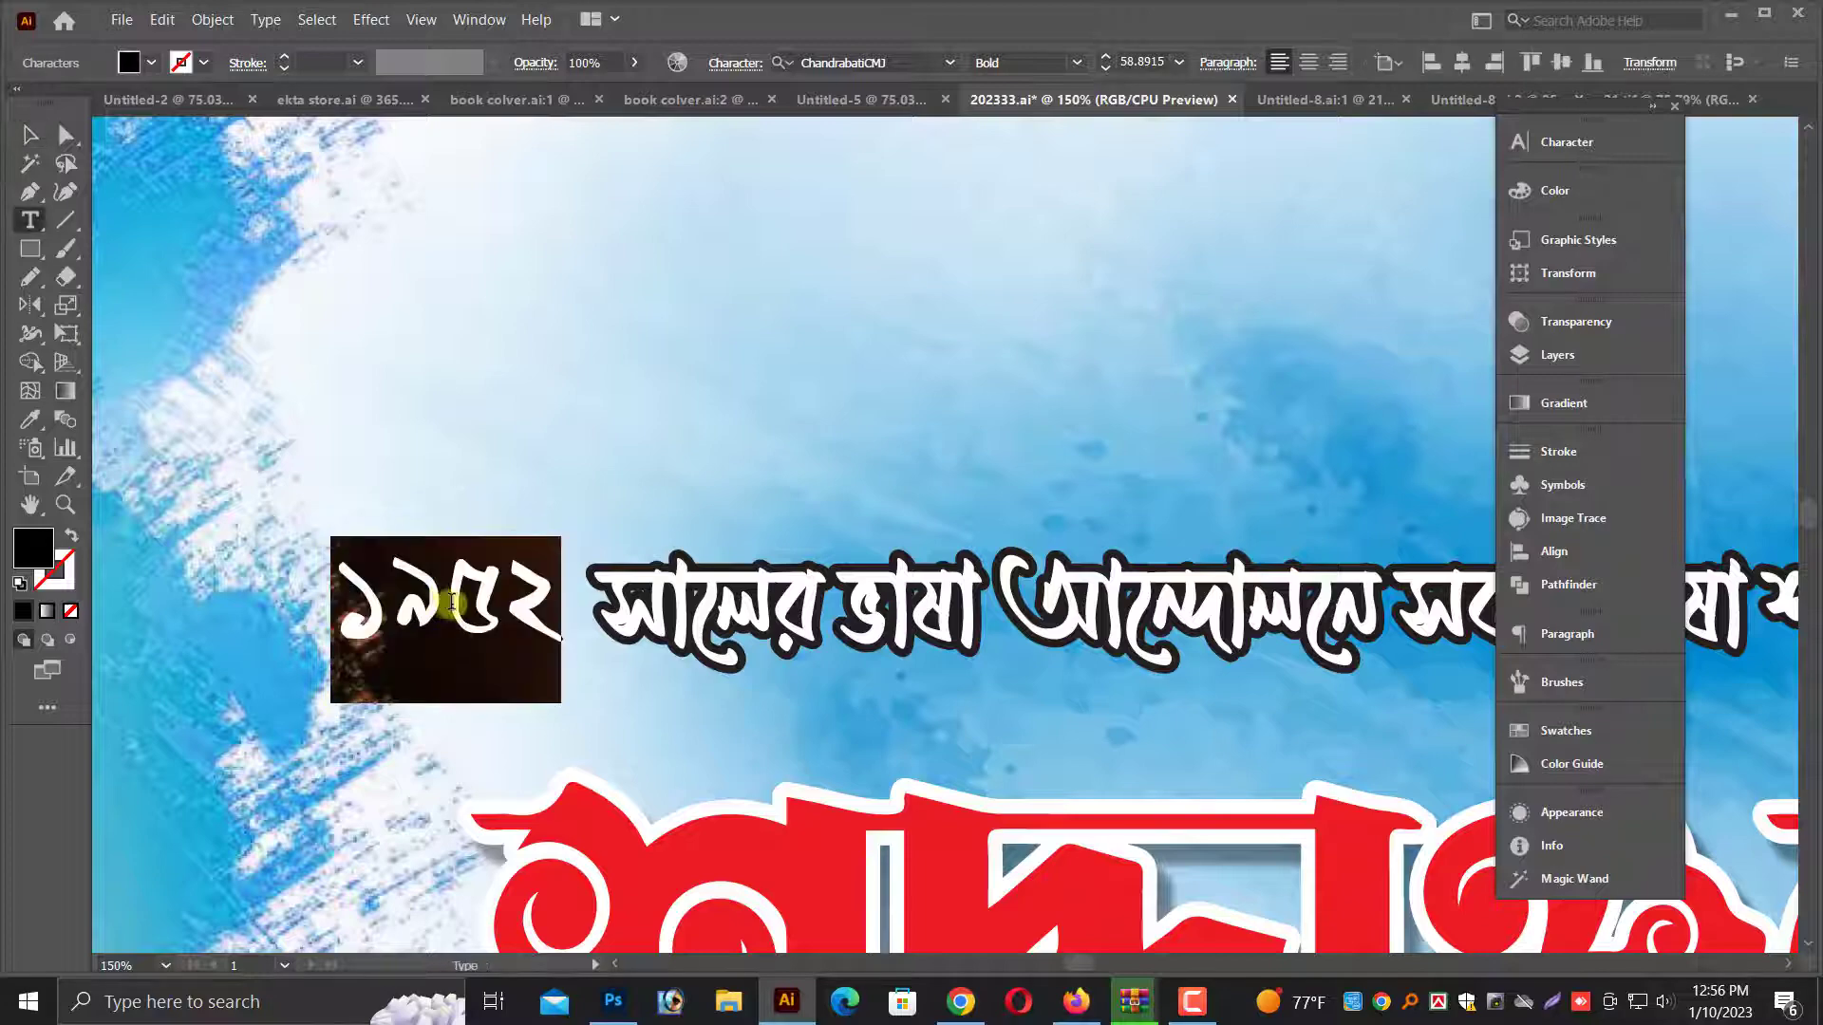
{"action": "left_click_drag", "start_coordinate": [334, 608], "coordinate": [389, 608]}
{"action": "left_click", "coordinate": [1554, 190]}
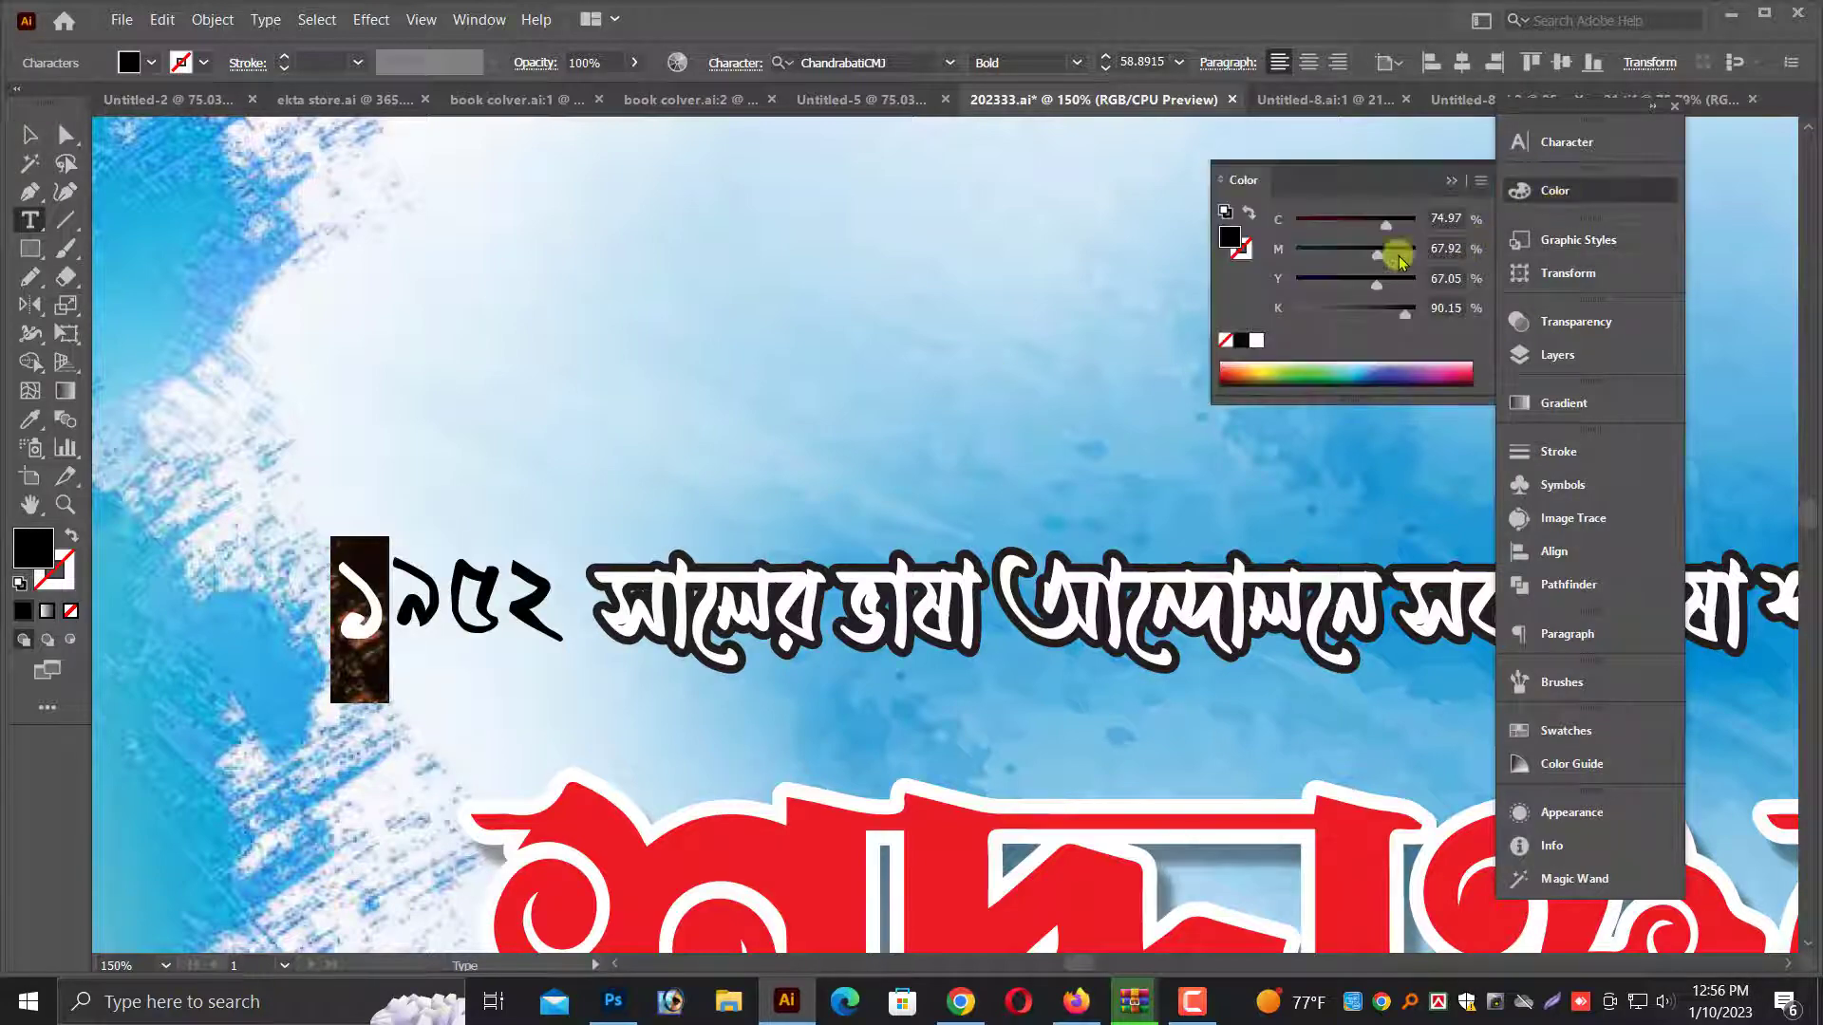
{"action": "left_click_drag", "start_coordinate": [1362, 254], "coordinate": [1236, 279]}
{"action": "left_click_drag", "start_coordinate": [1405, 314], "coordinate": [1253, 316]}
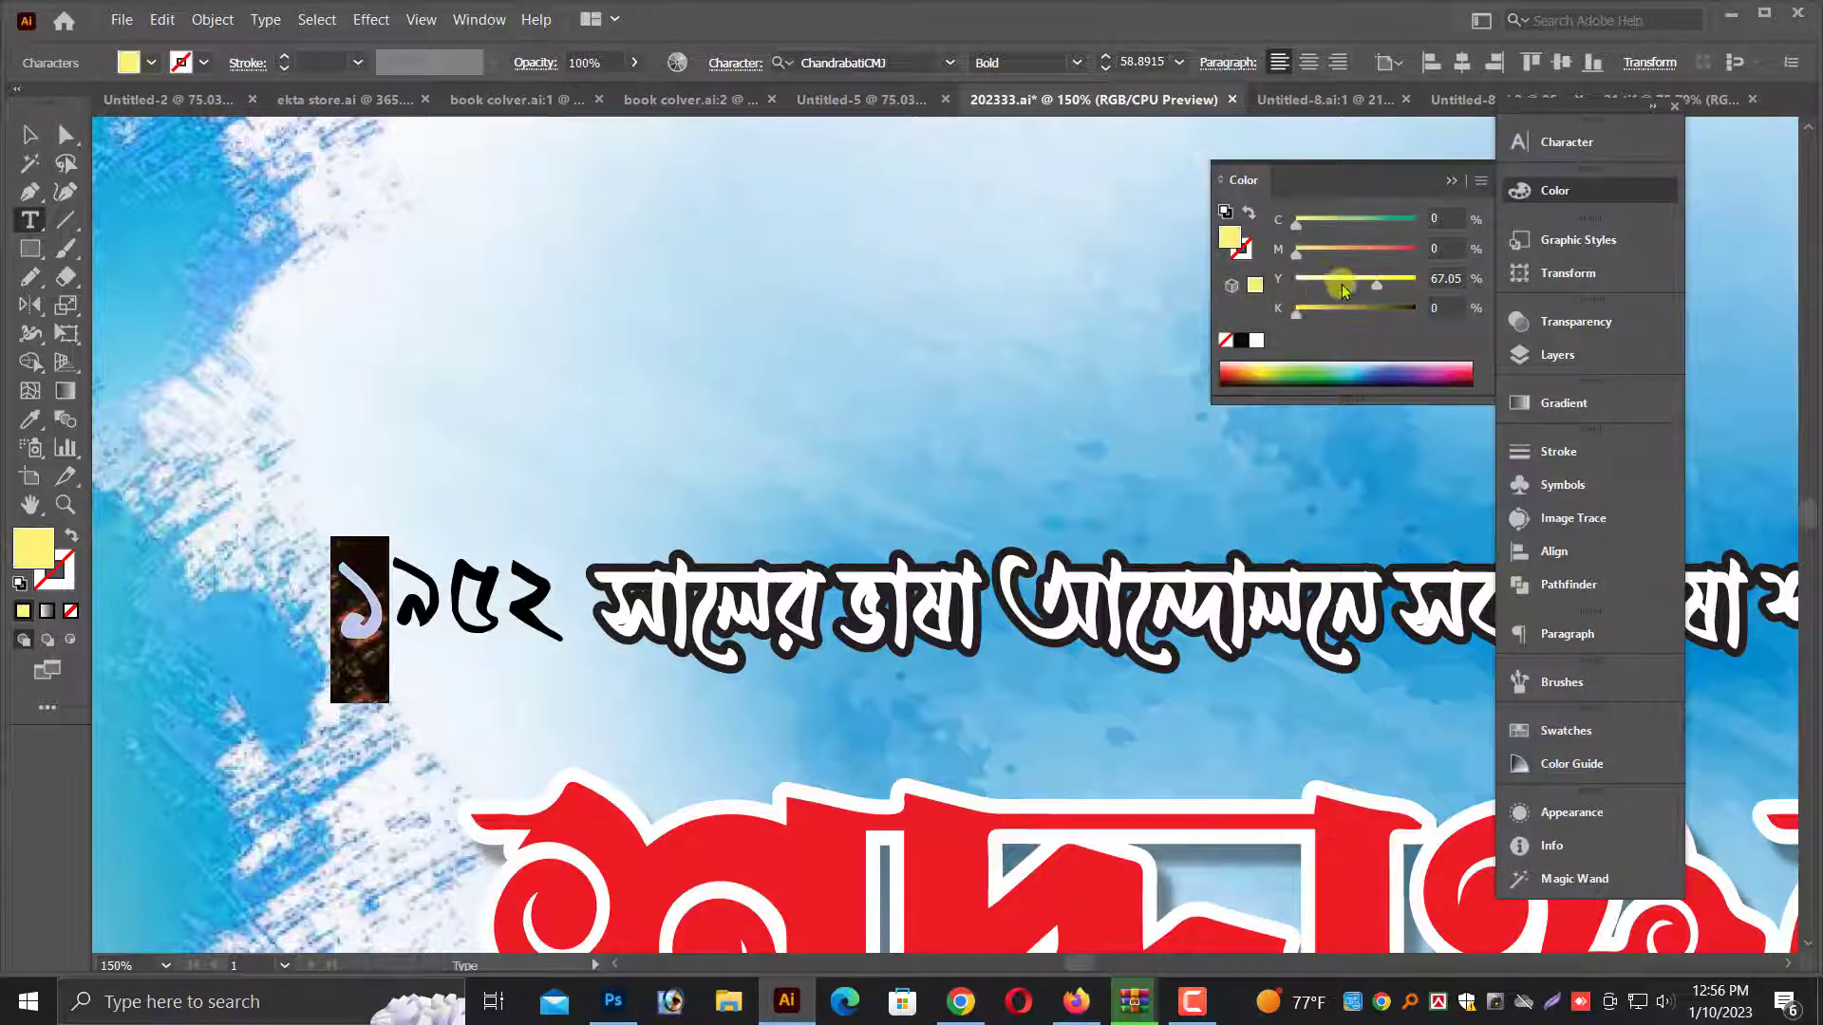
{"action": "left_click_drag", "start_coordinate": [1376, 285], "coordinate": [1503, 281]}
{"action": "left_click_drag", "start_coordinate": [1296, 254], "coordinate": [1507, 242]}
Color the third digit ৫ of ১৯৫২ red with C 0, M 100, Y 100 and K 0
{"action": "left_click_drag", "start_coordinate": [448, 613], "coordinate": [503, 613]}
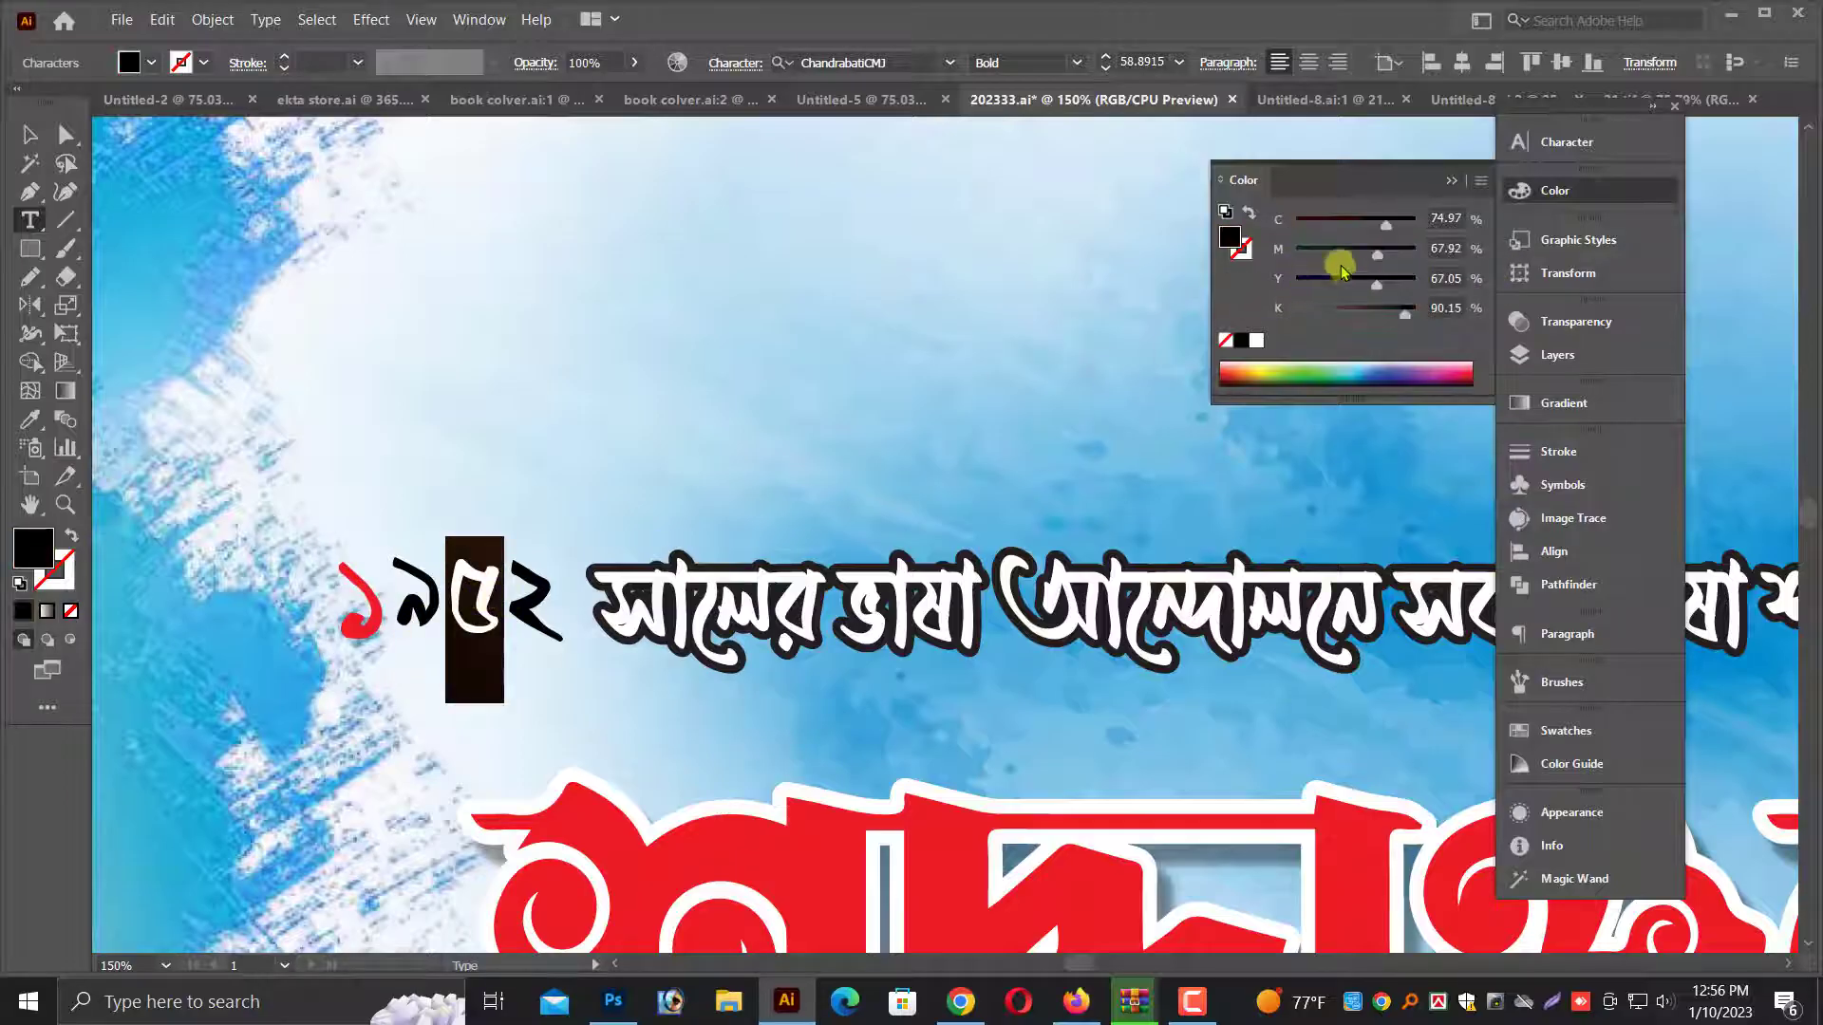
{"action": "left_click_drag", "start_coordinate": [1388, 220], "coordinate": [1296, 220]}
{"action": "left_click_drag", "start_coordinate": [1405, 314], "coordinate": [1296, 314]}
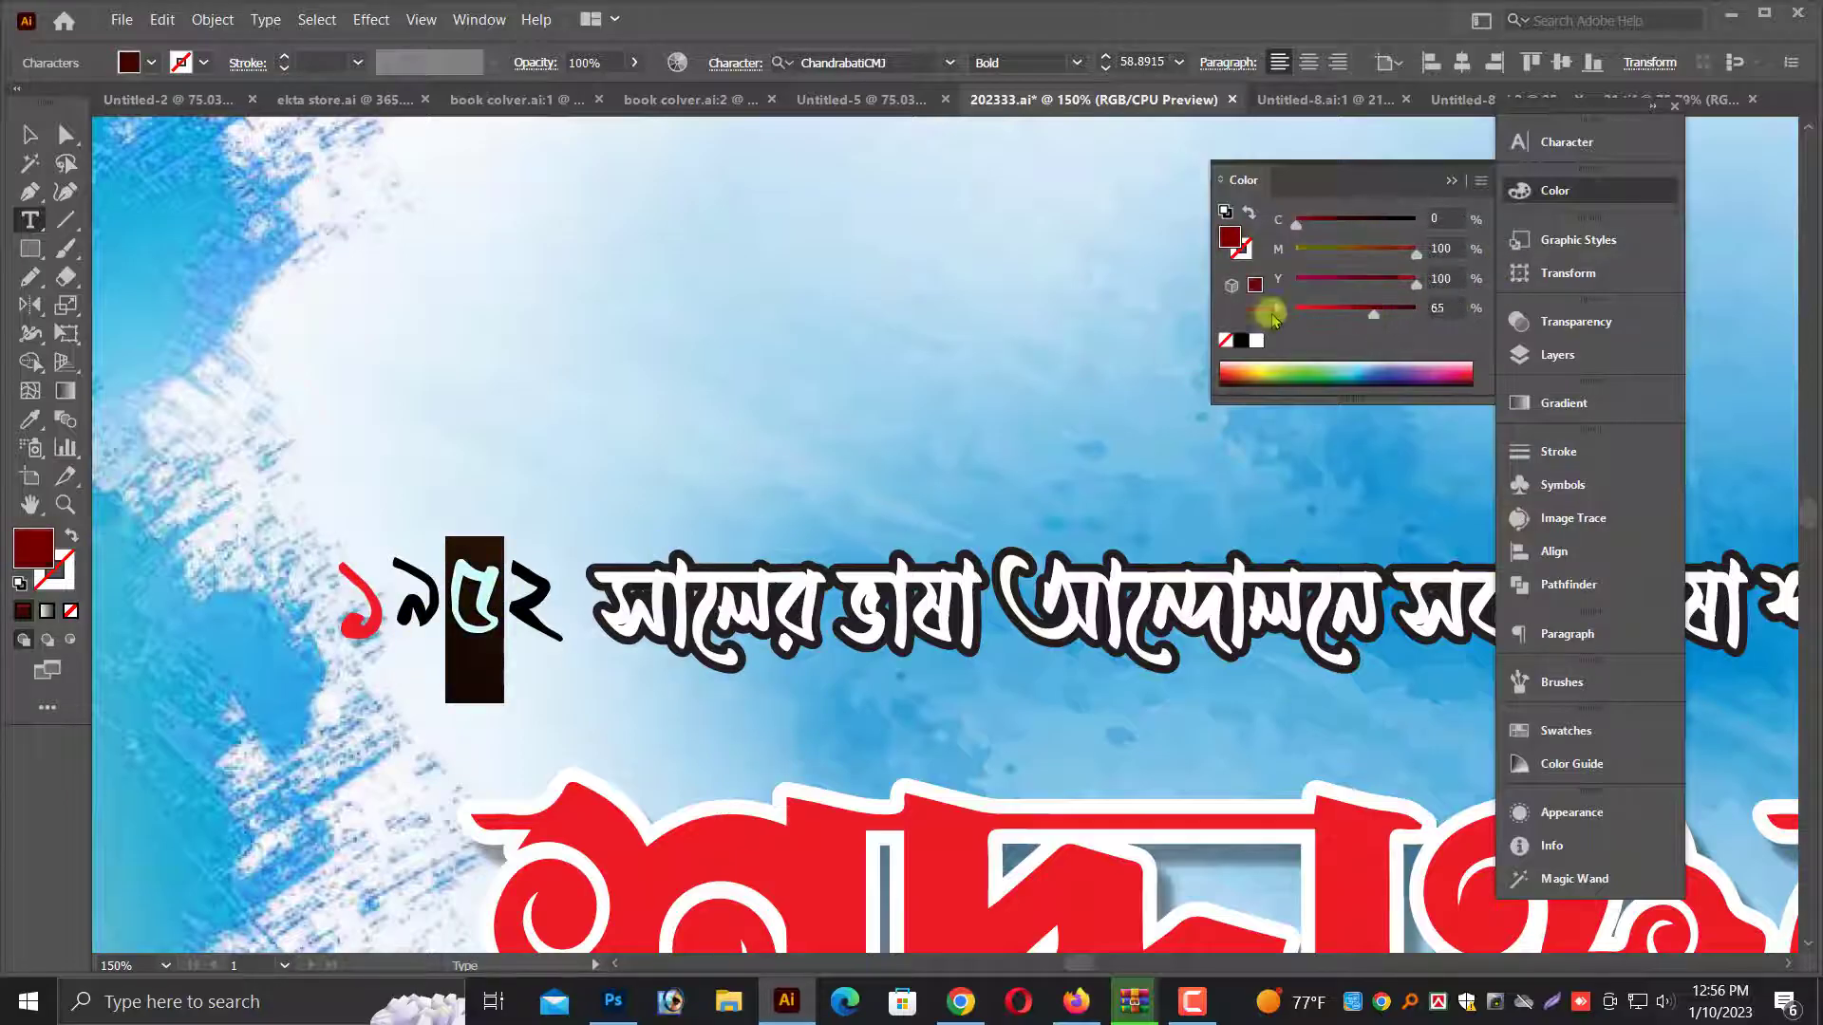
Color the last digit ২ of ১৯৫২ magenta with C 0, M 100, Y 0 and K 0
{"action": "key", "text": "Right"}
{"action": "key", "text": "shift+Right"}
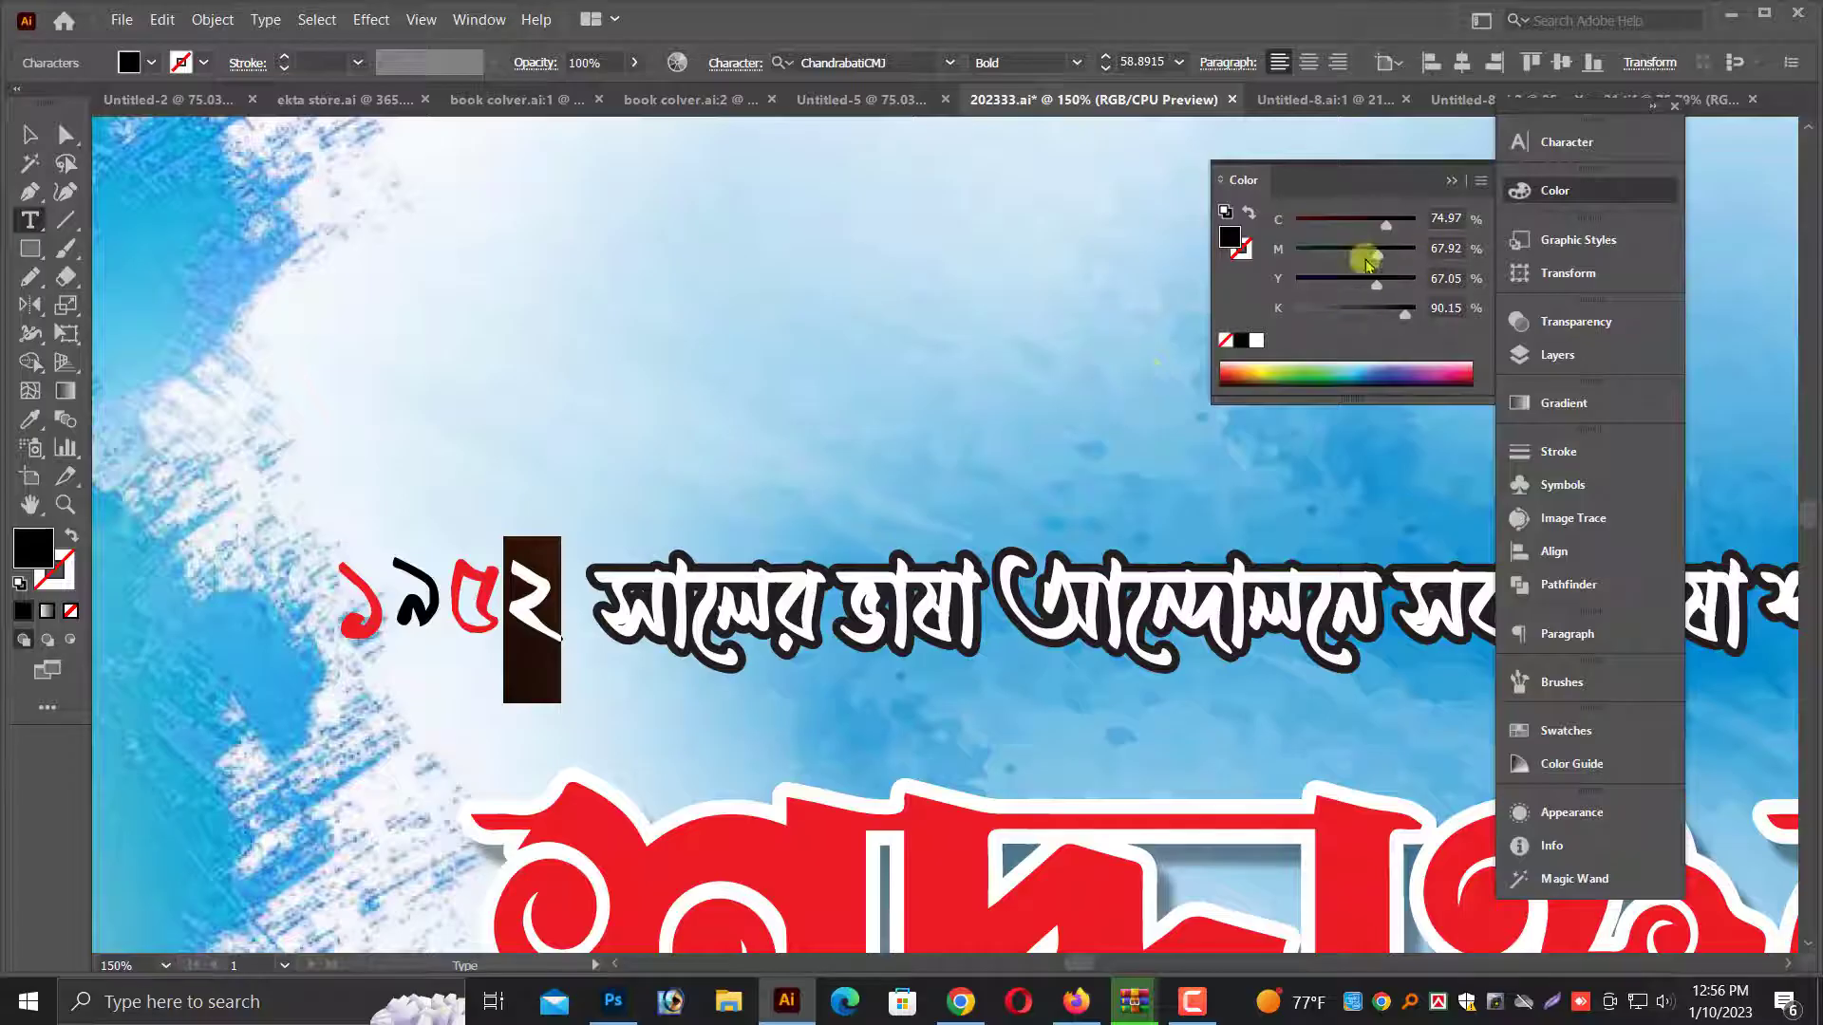
{"action": "left_click_drag", "start_coordinate": [1376, 254], "coordinate": [1295, 225]}
{"action": "left_click_drag", "start_coordinate": [1405, 302], "coordinate": [1232, 329]}
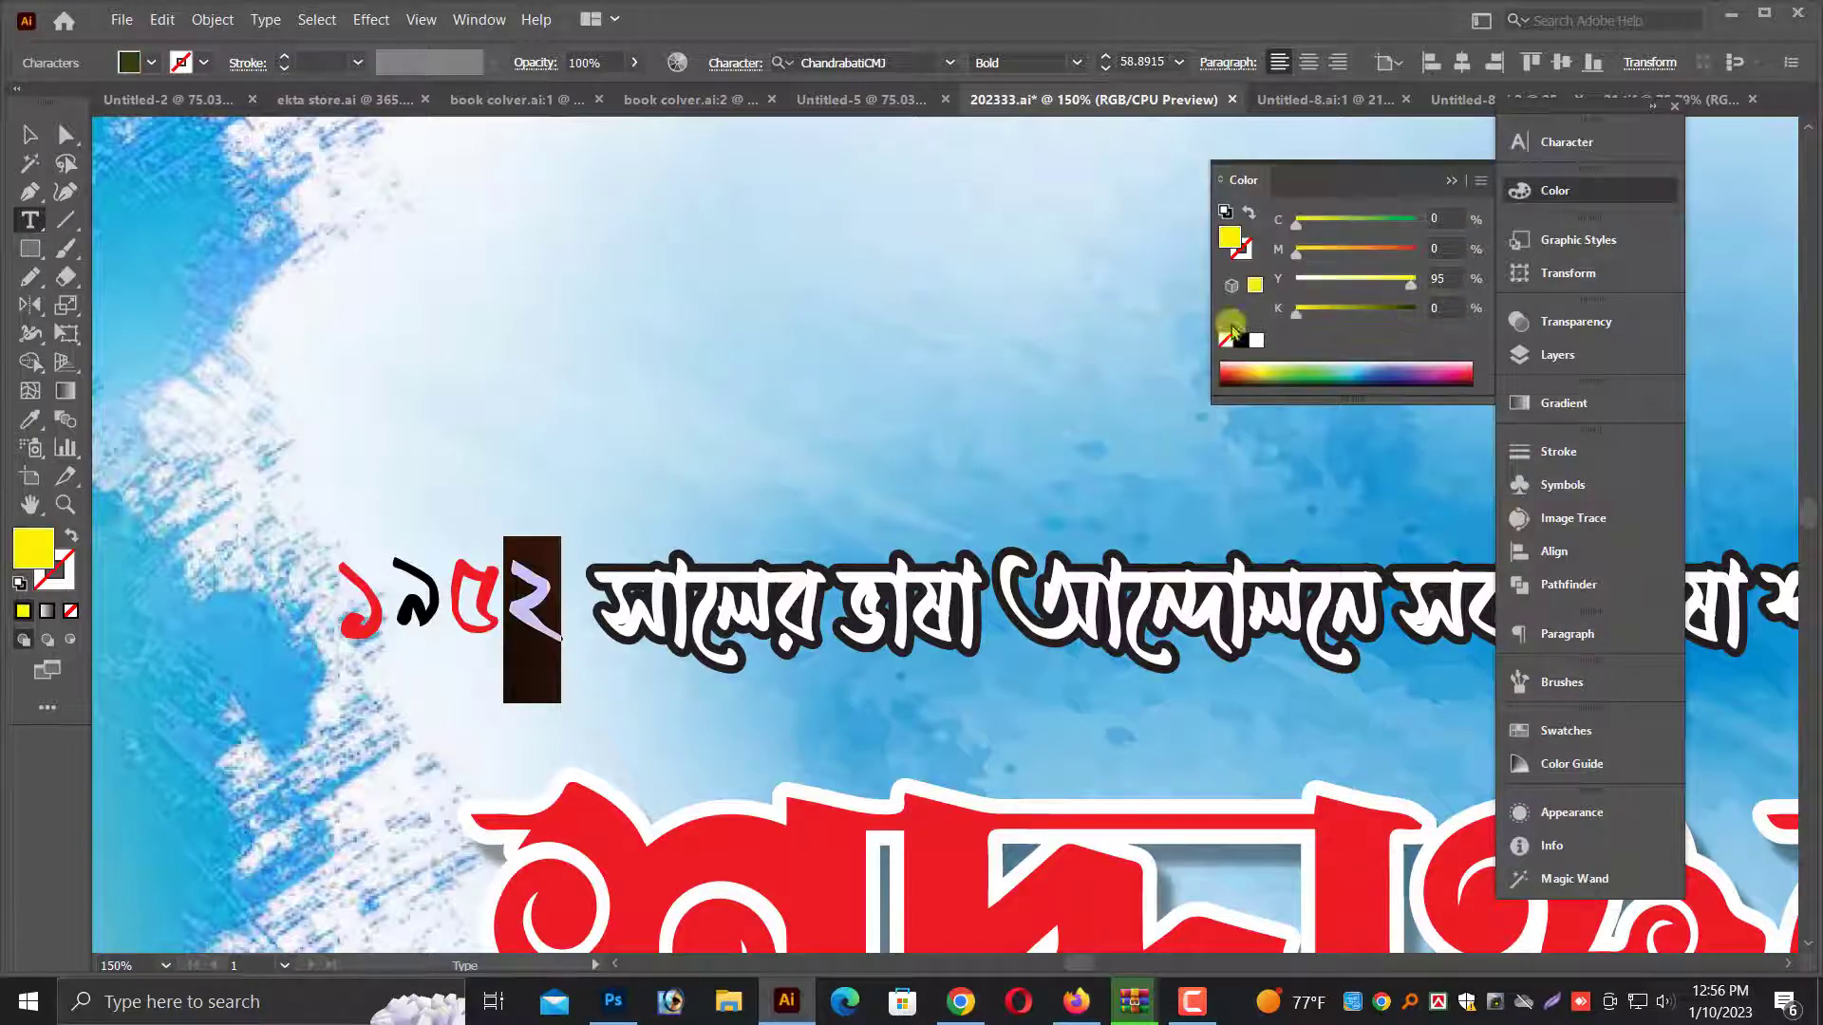
{"action": "left_click_drag", "start_coordinate": [1296, 251], "coordinate": [1495, 250]}
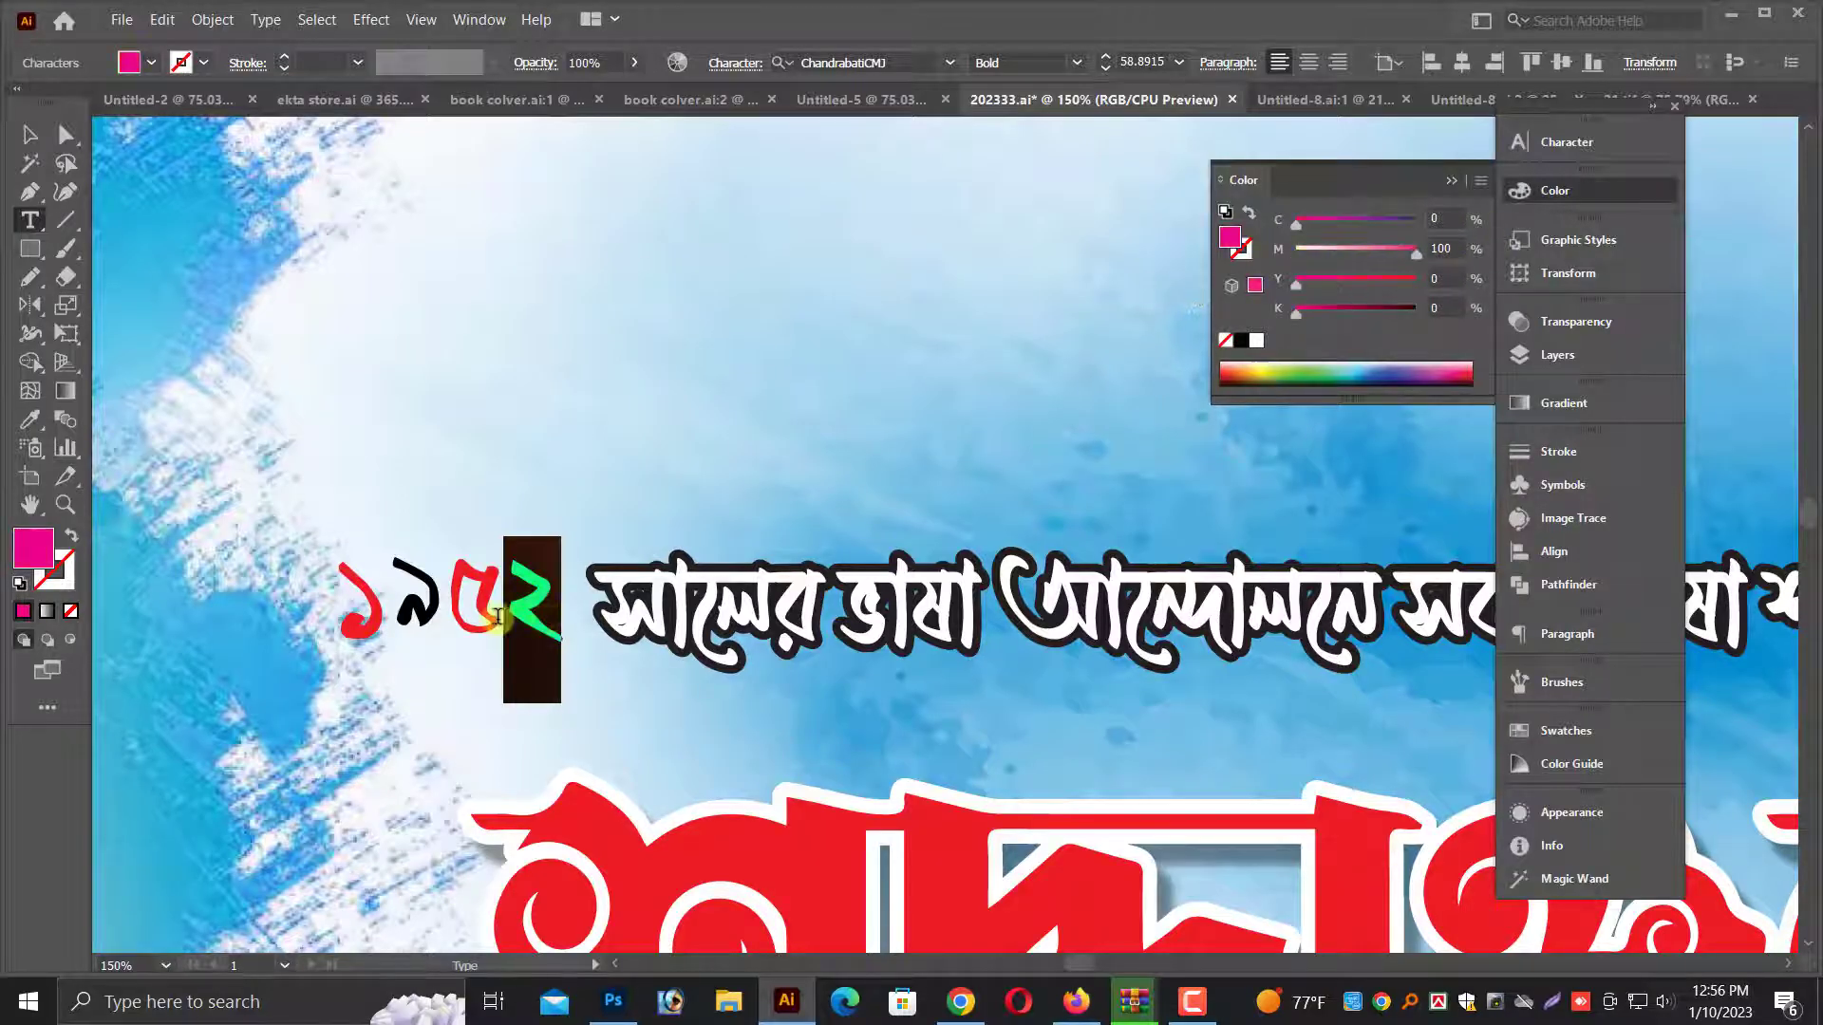
{"action": "key", "text": "Escape"}
Move the two heading lines down to just above the tribute line and enlarge them slightly
{"action": "key", "text": "ctrl+minus"}
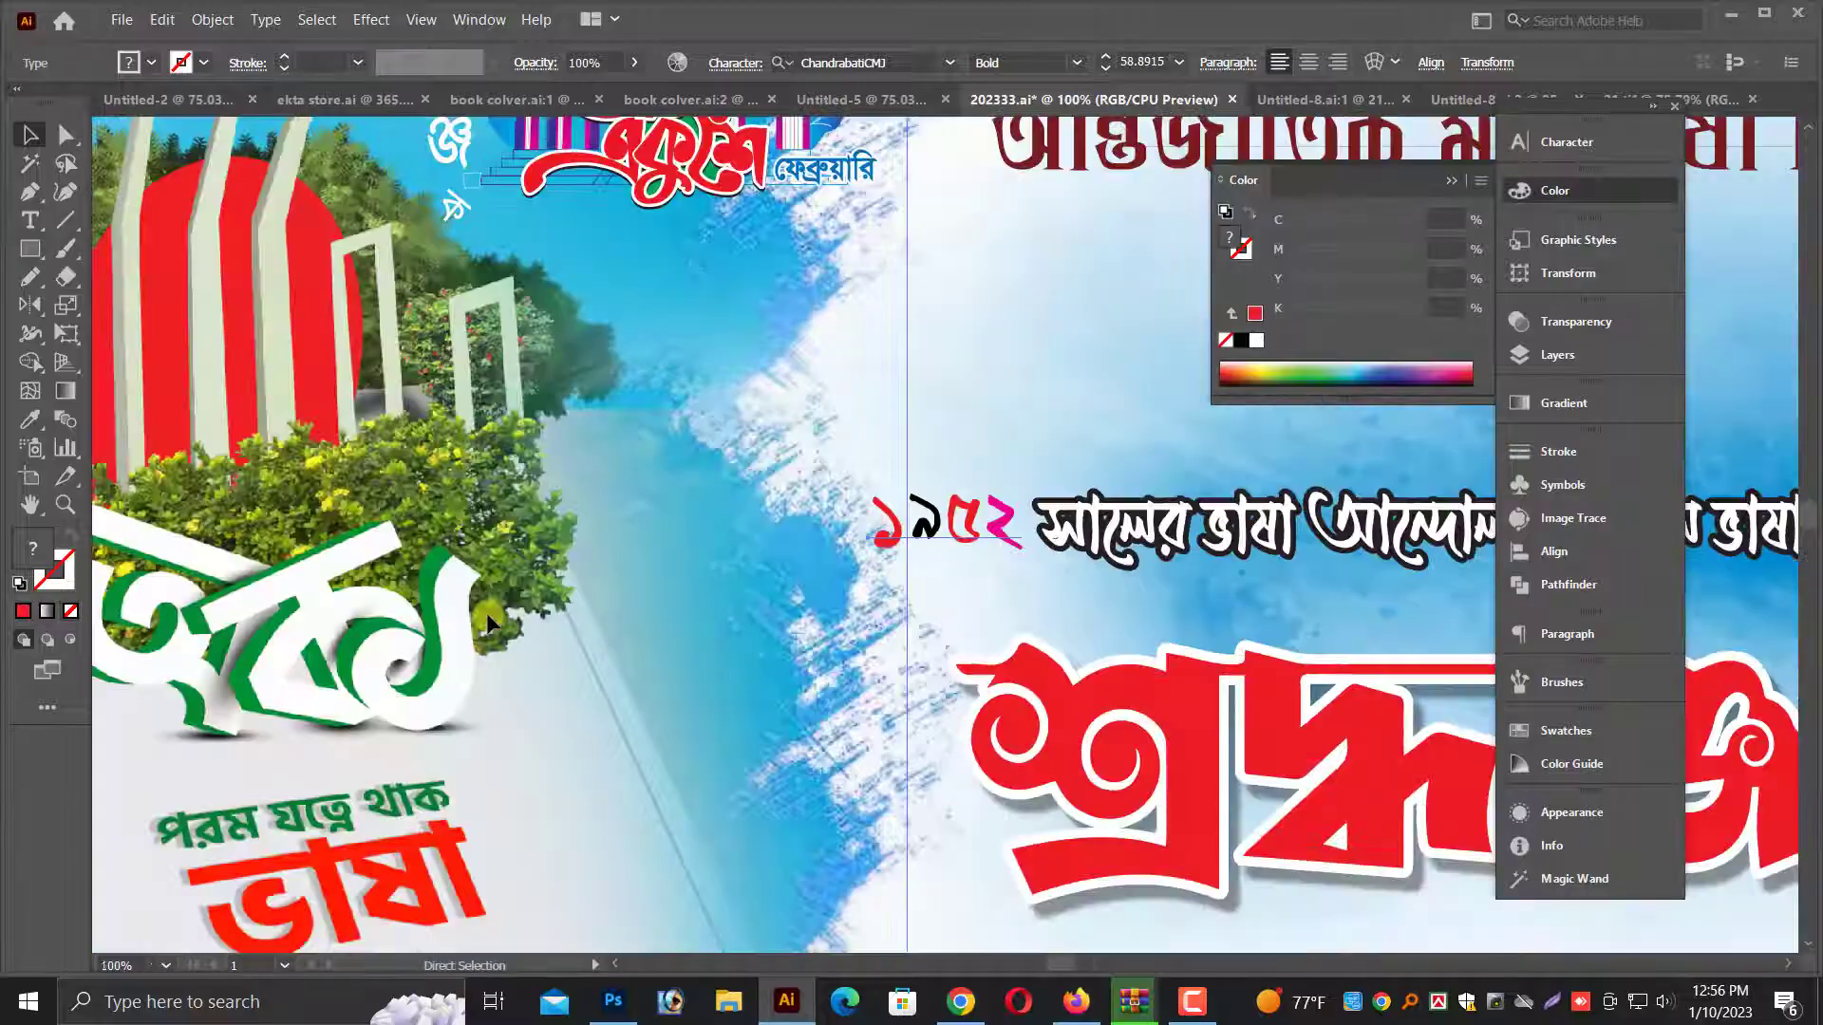
{"action": "key", "text": "ctrl+minus"}
{"action": "key", "text": "alt+space"}
{"action": "left_click_drag", "start_coordinate": [1257, 629], "coordinate": [859, 857]}
{"action": "left_click", "coordinate": [885, 432]}
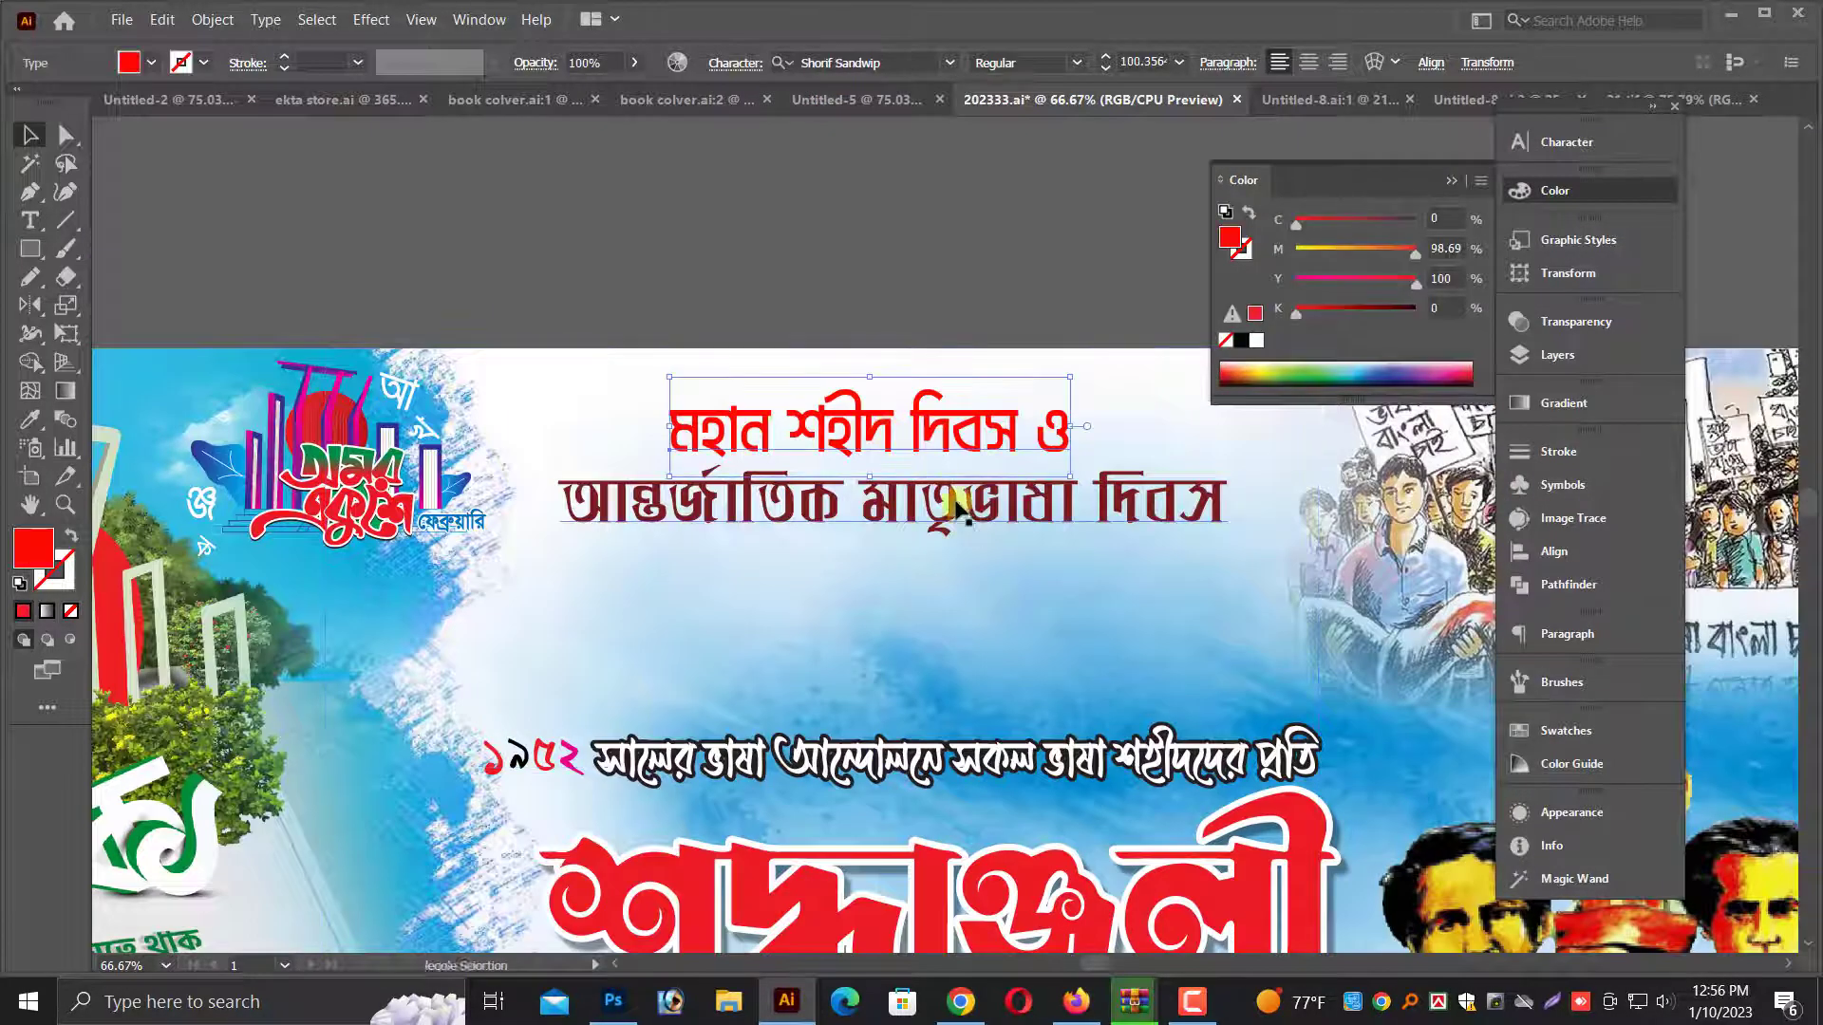
{"action": "left_click", "coordinate": [956, 504], "text": "shift"}
{"action": "left_click_drag", "start_coordinate": [956, 504], "coordinate": [938, 664]}
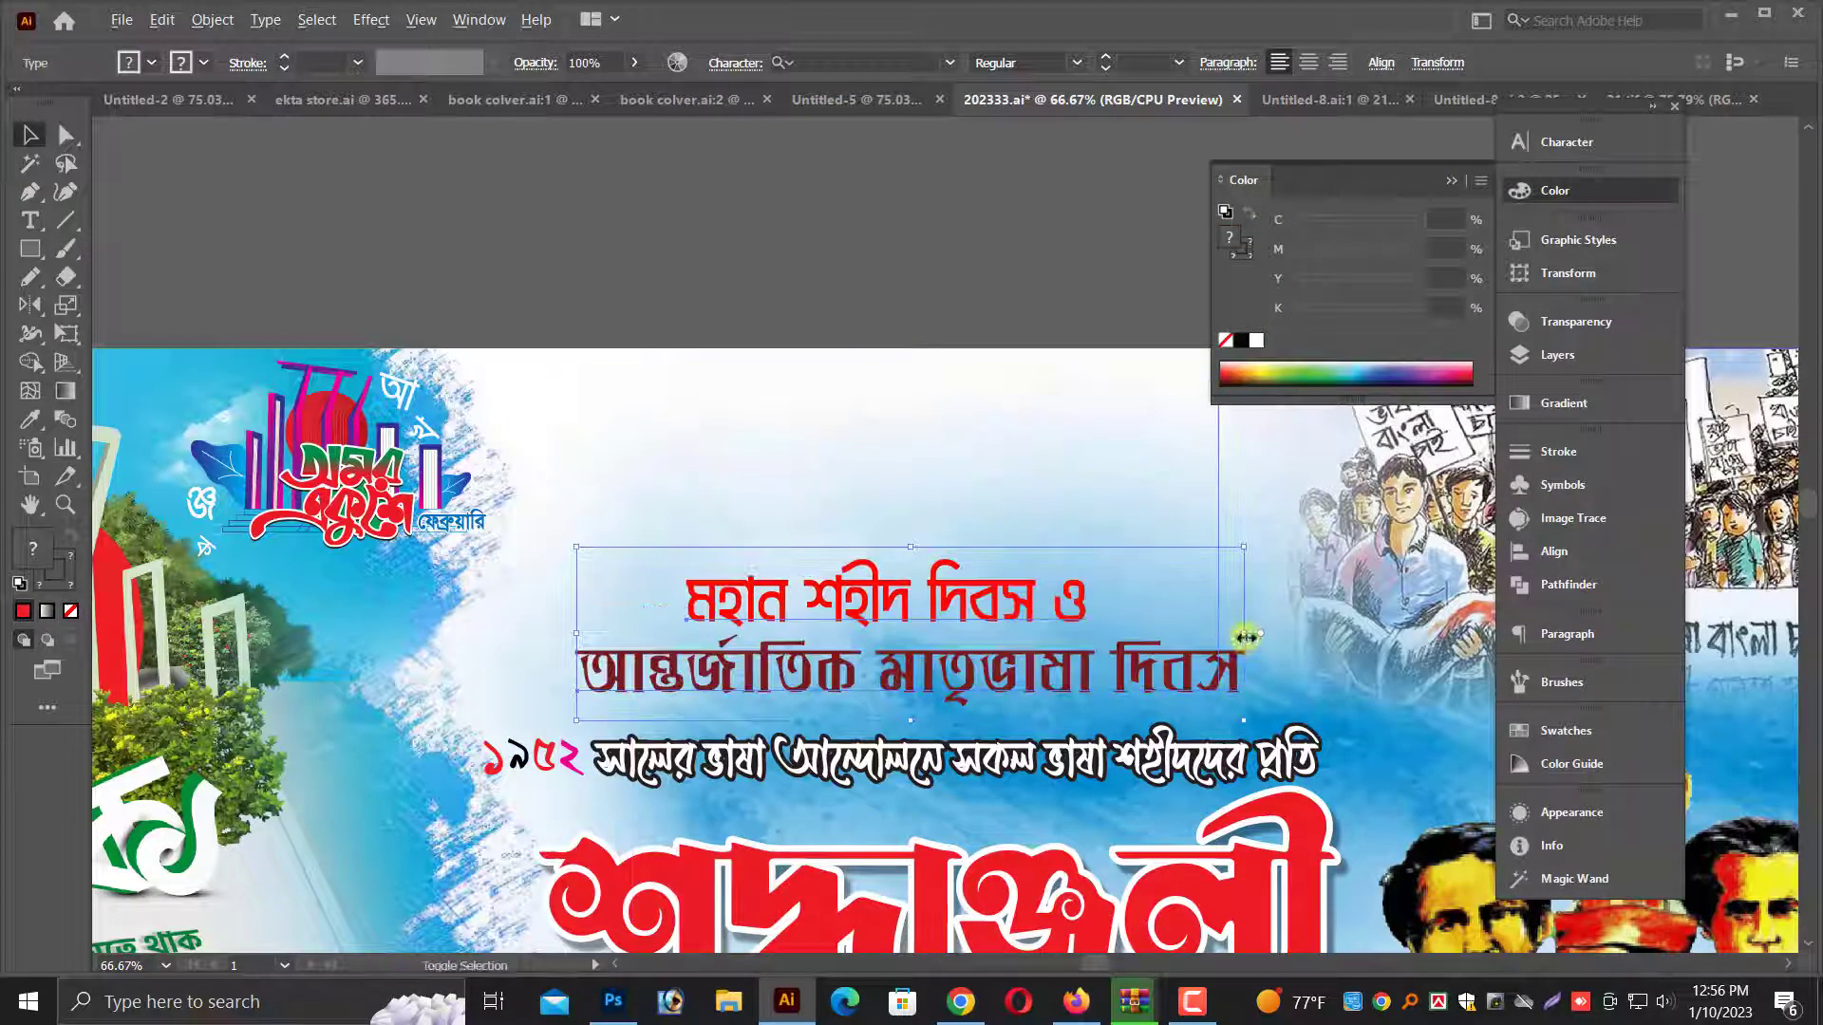
{"action": "left_click_drag", "start_coordinate": [1245, 636], "coordinate": [1261, 638]}
{"action": "left_click_drag", "start_coordinate": [975, 654], "coordinate": [967, 660]}
{"action": "key", "text": "ctrl+plus"}
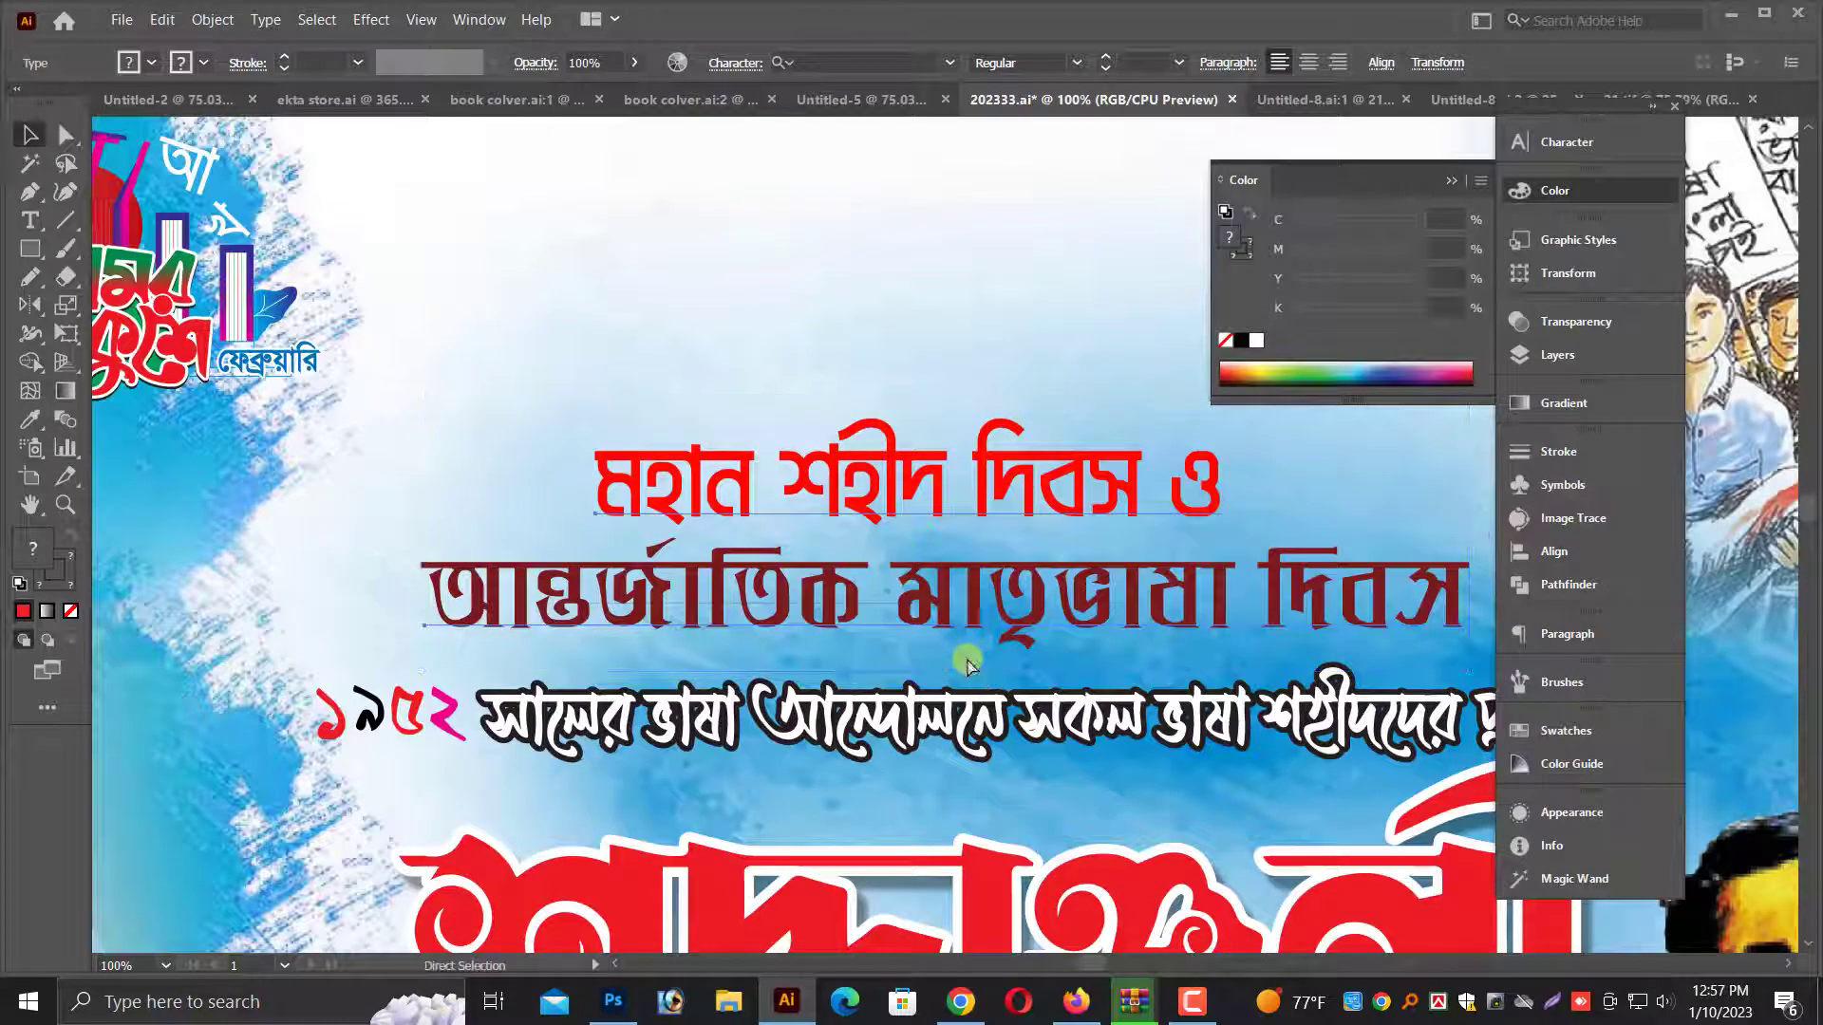
Group the two heading lines and give the আন্তর্জাতিক মাতৃভাষা দিবস line a thick stroke with round corners
{"action": "key", "text": "ctrl+g"}
{"action": "left_click", "coordinate": [967, 659]}
{"action": "left_click", "coordinate": [1039, 615]}
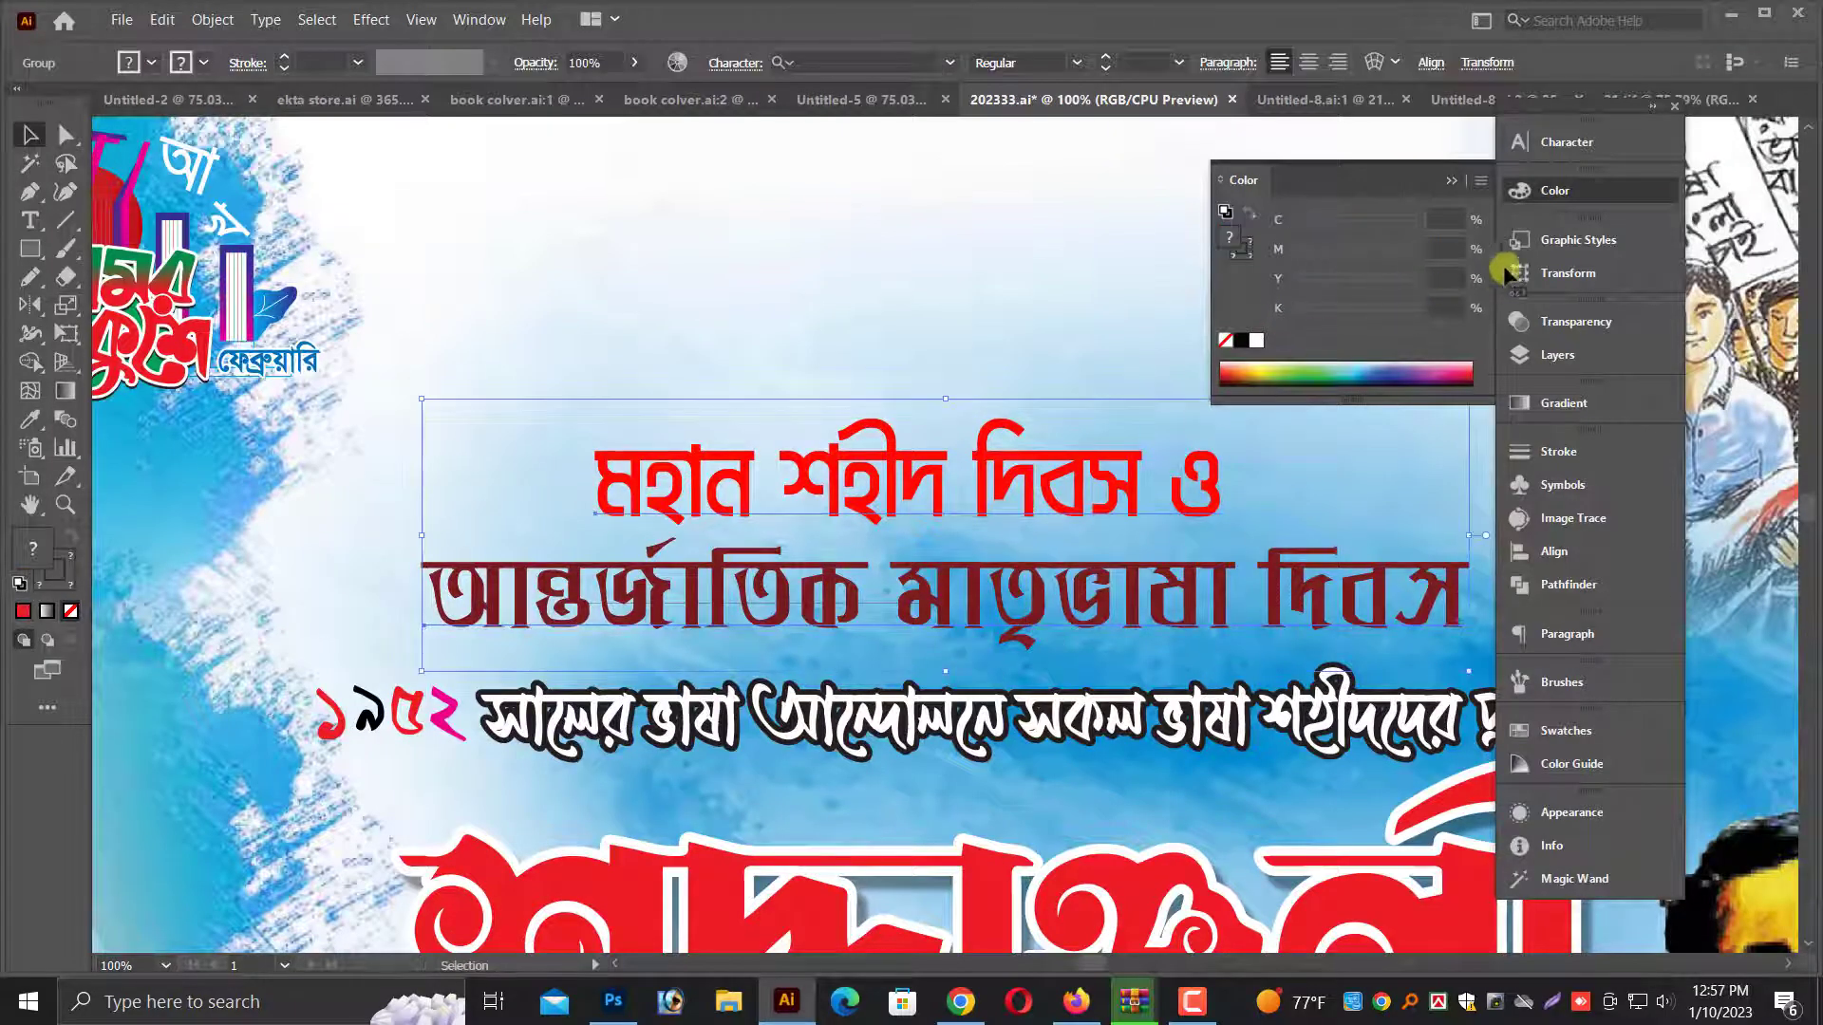
{"action": "left_click", "coordinate": [1584, 454]}
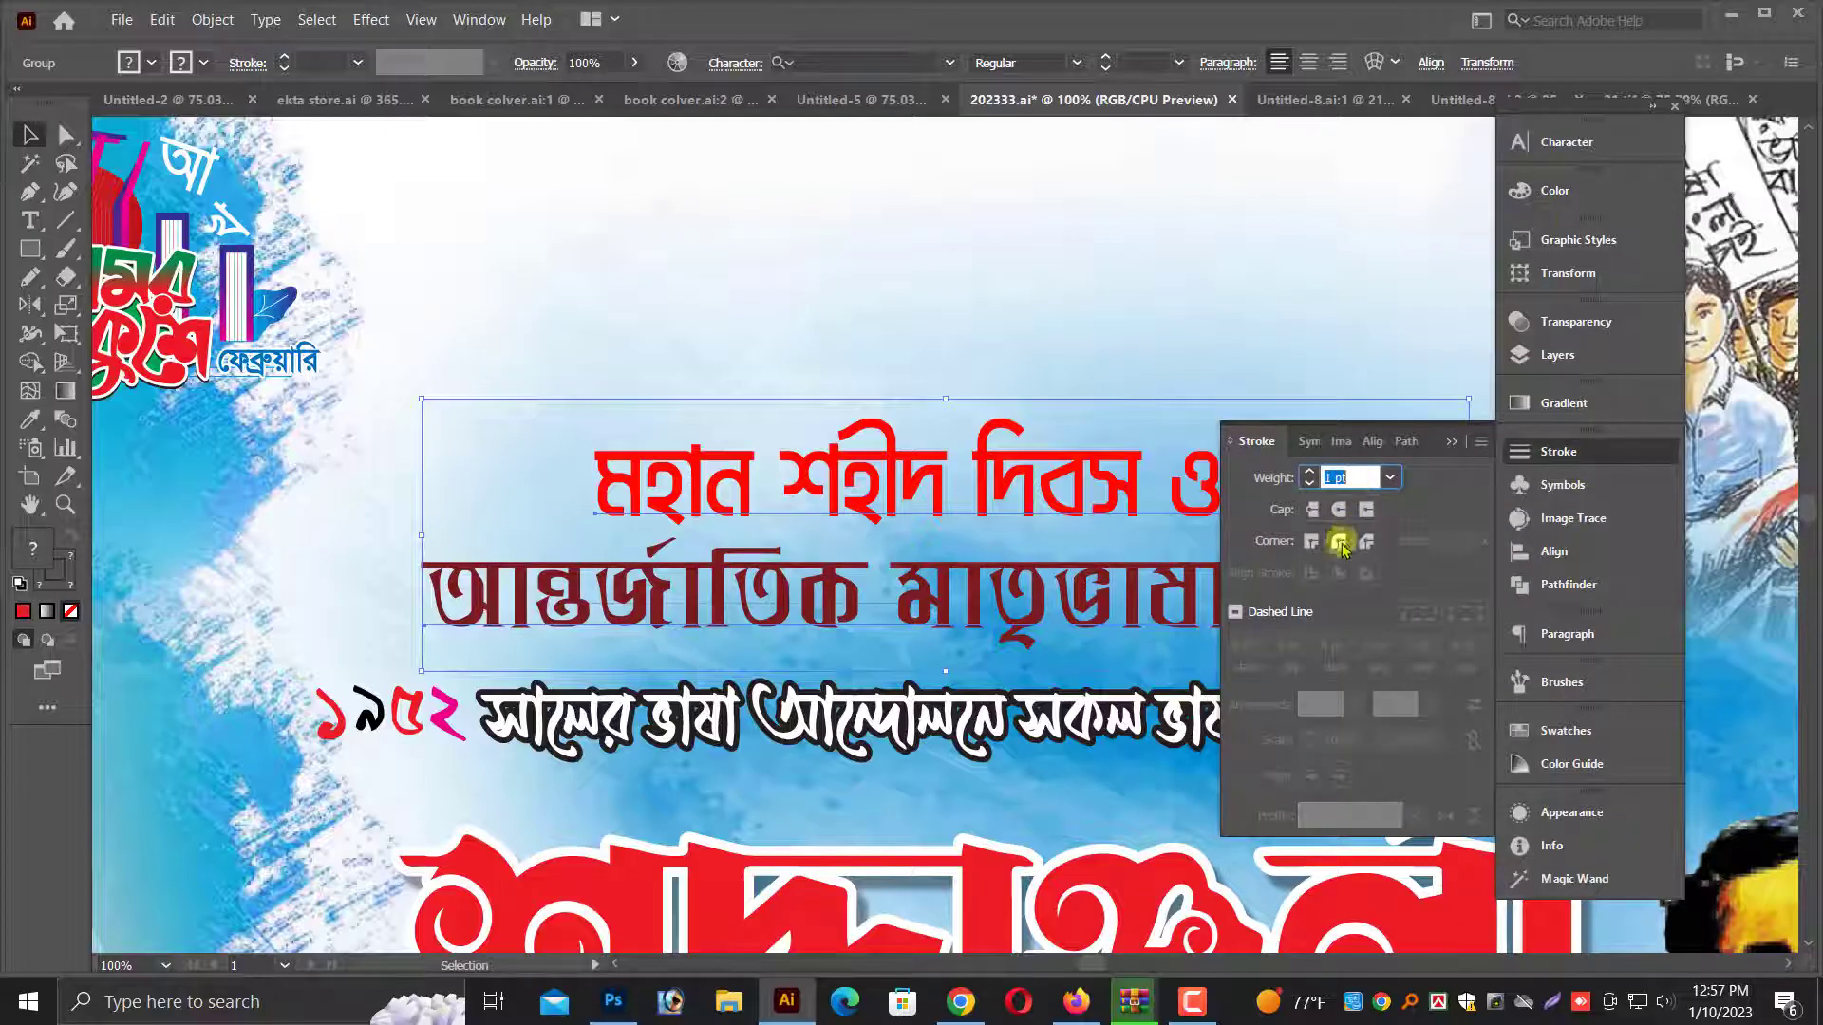
{"action": "key", "text": "Up"}
{"action": "key", "text": "Up"}
{"action": "key", "text": "Up"}
{"action": "key", "text": "Up"}
{"action": "key", "text": "Up"}
{"action": "key", "text": "Up"}
{"action": "key", "text": "Up"}
{"action": "key", "text": "Up"}
{"action": "key", "text": "Up"}
{"action": "key", "text": "Up"}
{"action": "key", "text": "Up"}
{"action": "key", "text": "Up"}
{"action": "key", "text": "Up"}
{"action": "key", "text": "Up"}
{"action": "key", "text": "Up"}
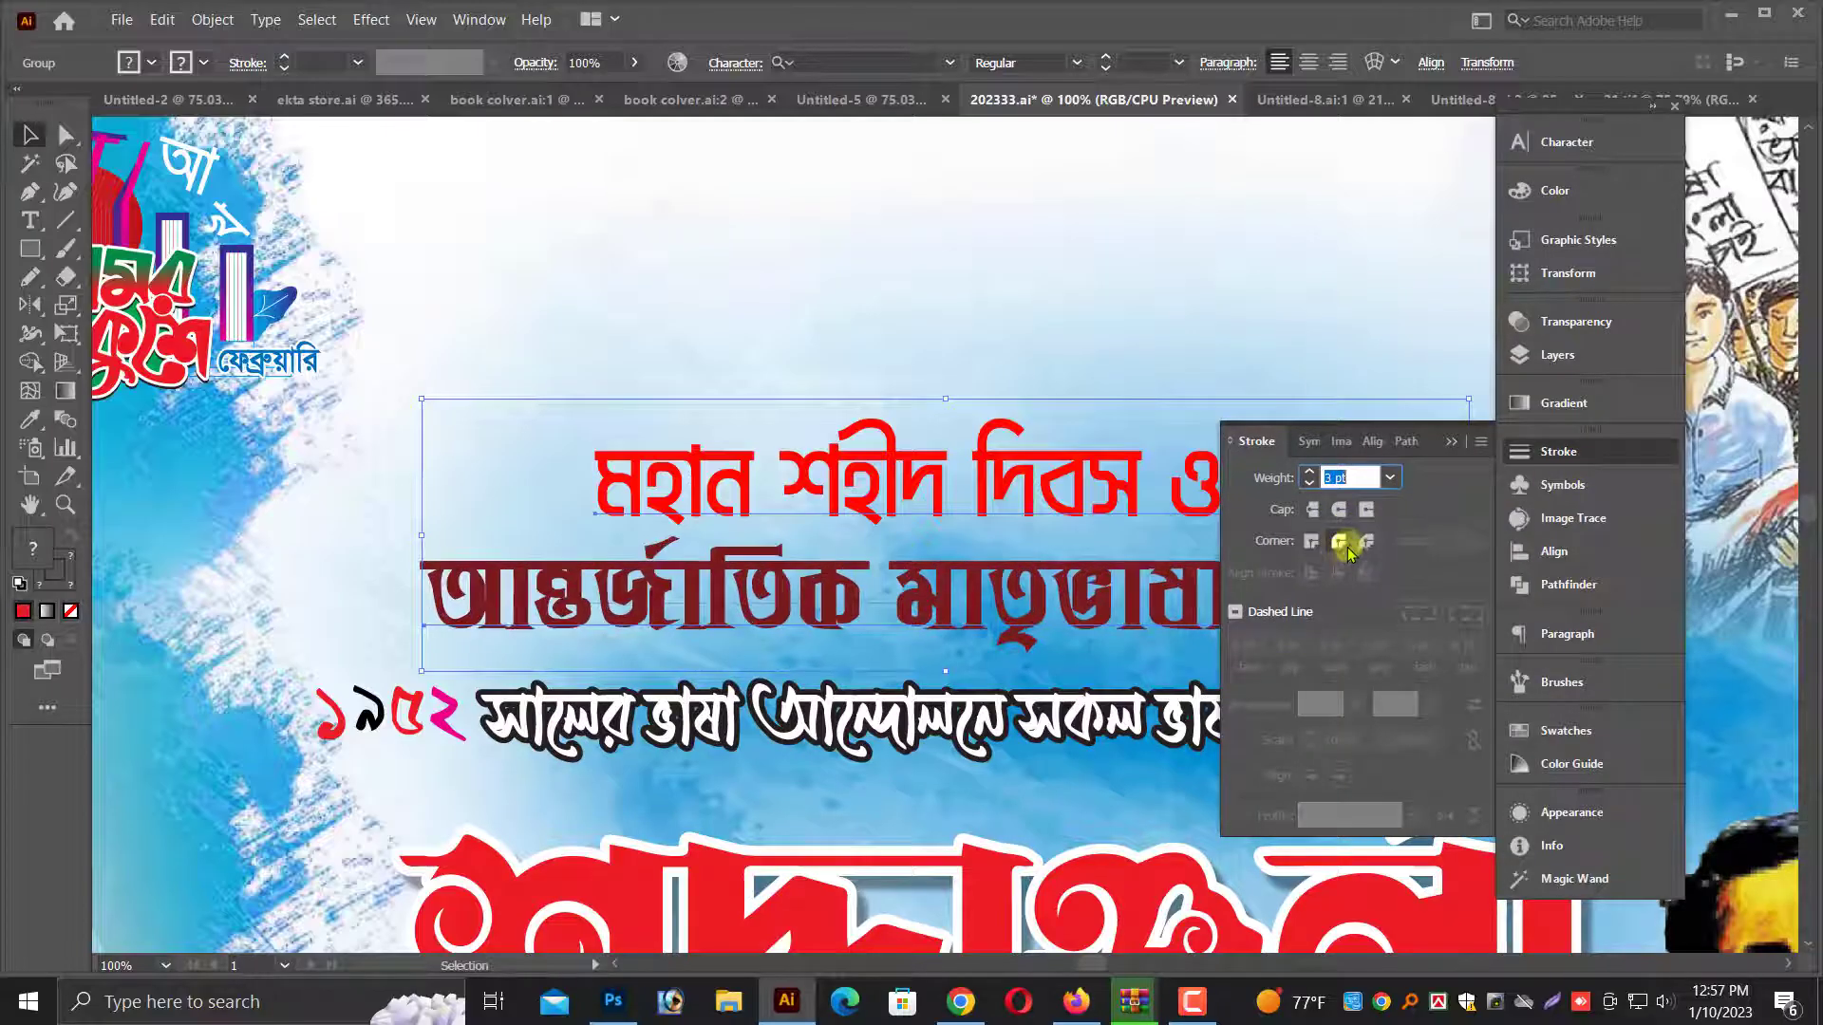
{"action": "left_click", "coordinate": [1339, 542]}
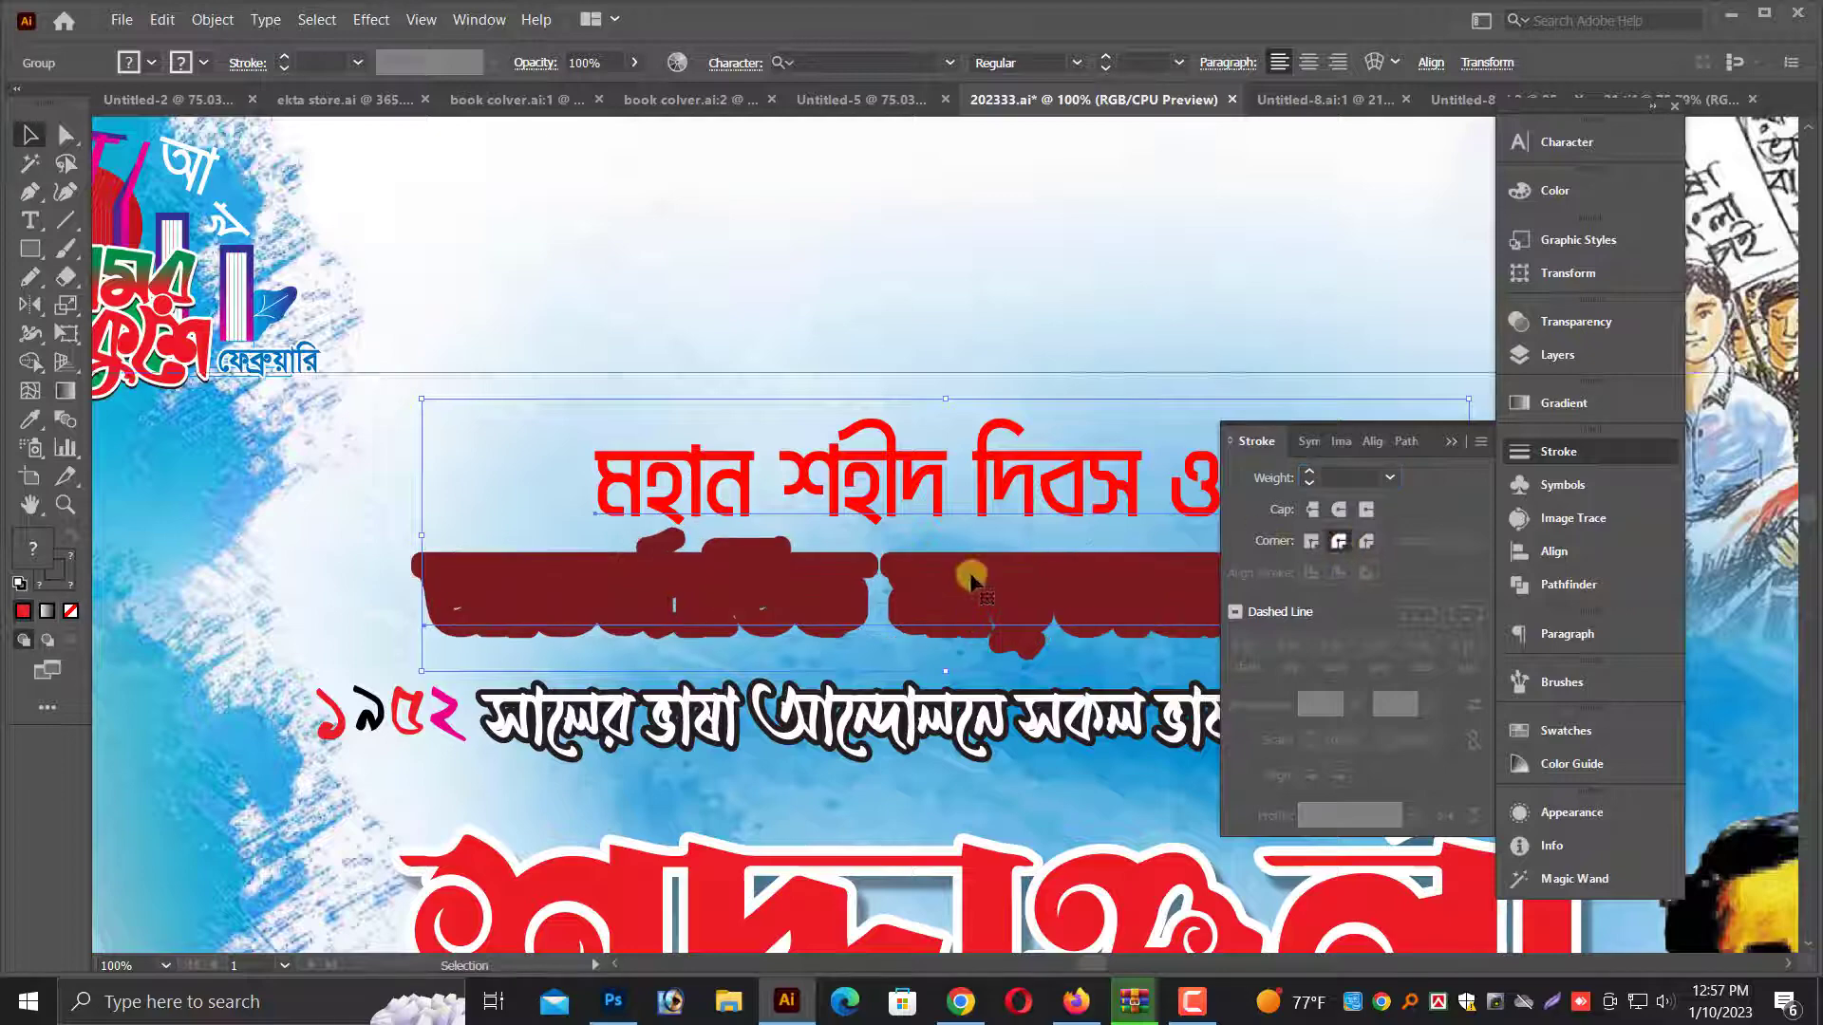
Turn the thick-stroked backing copy of the grouped headings white
{"action": "scroll", "coordinate": [1180, 479], "scroll_direction": "down", "scroll_amount": 3}
{"action": "left_click", "coordinate": [1582, 190]}
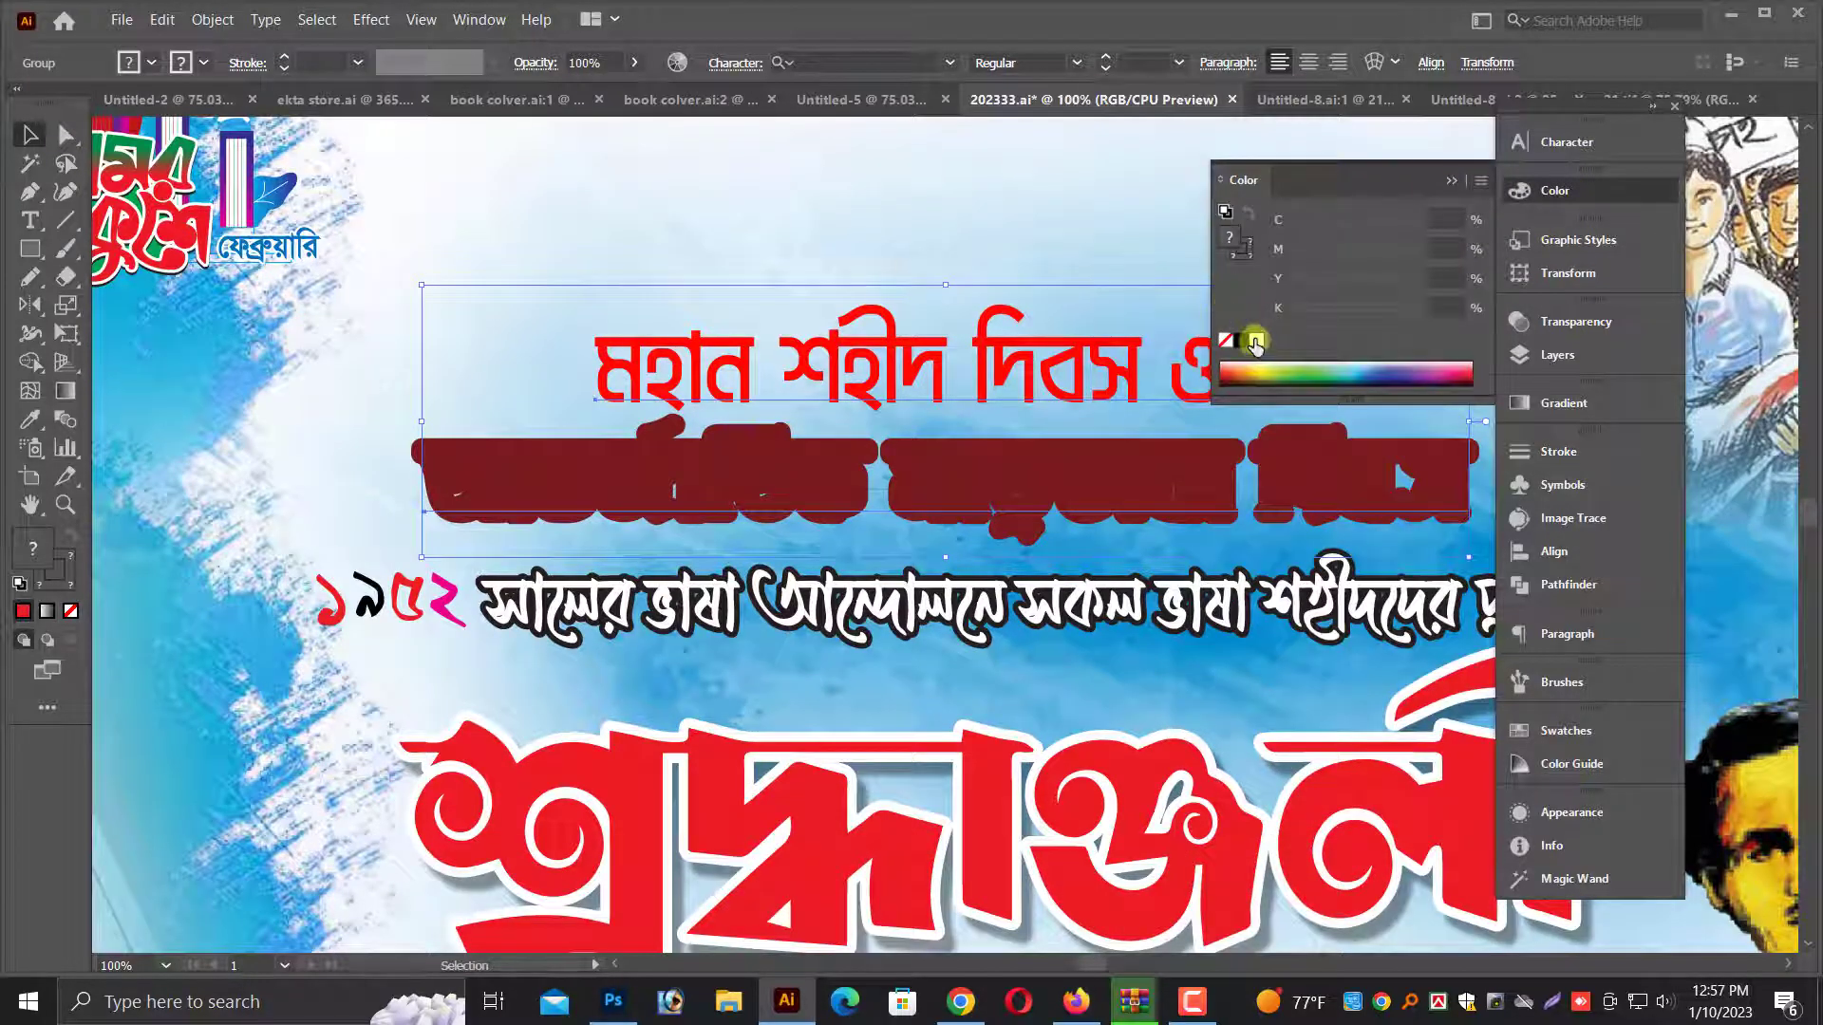
{"action": "left_click", "coordinate": [1255, 340]}
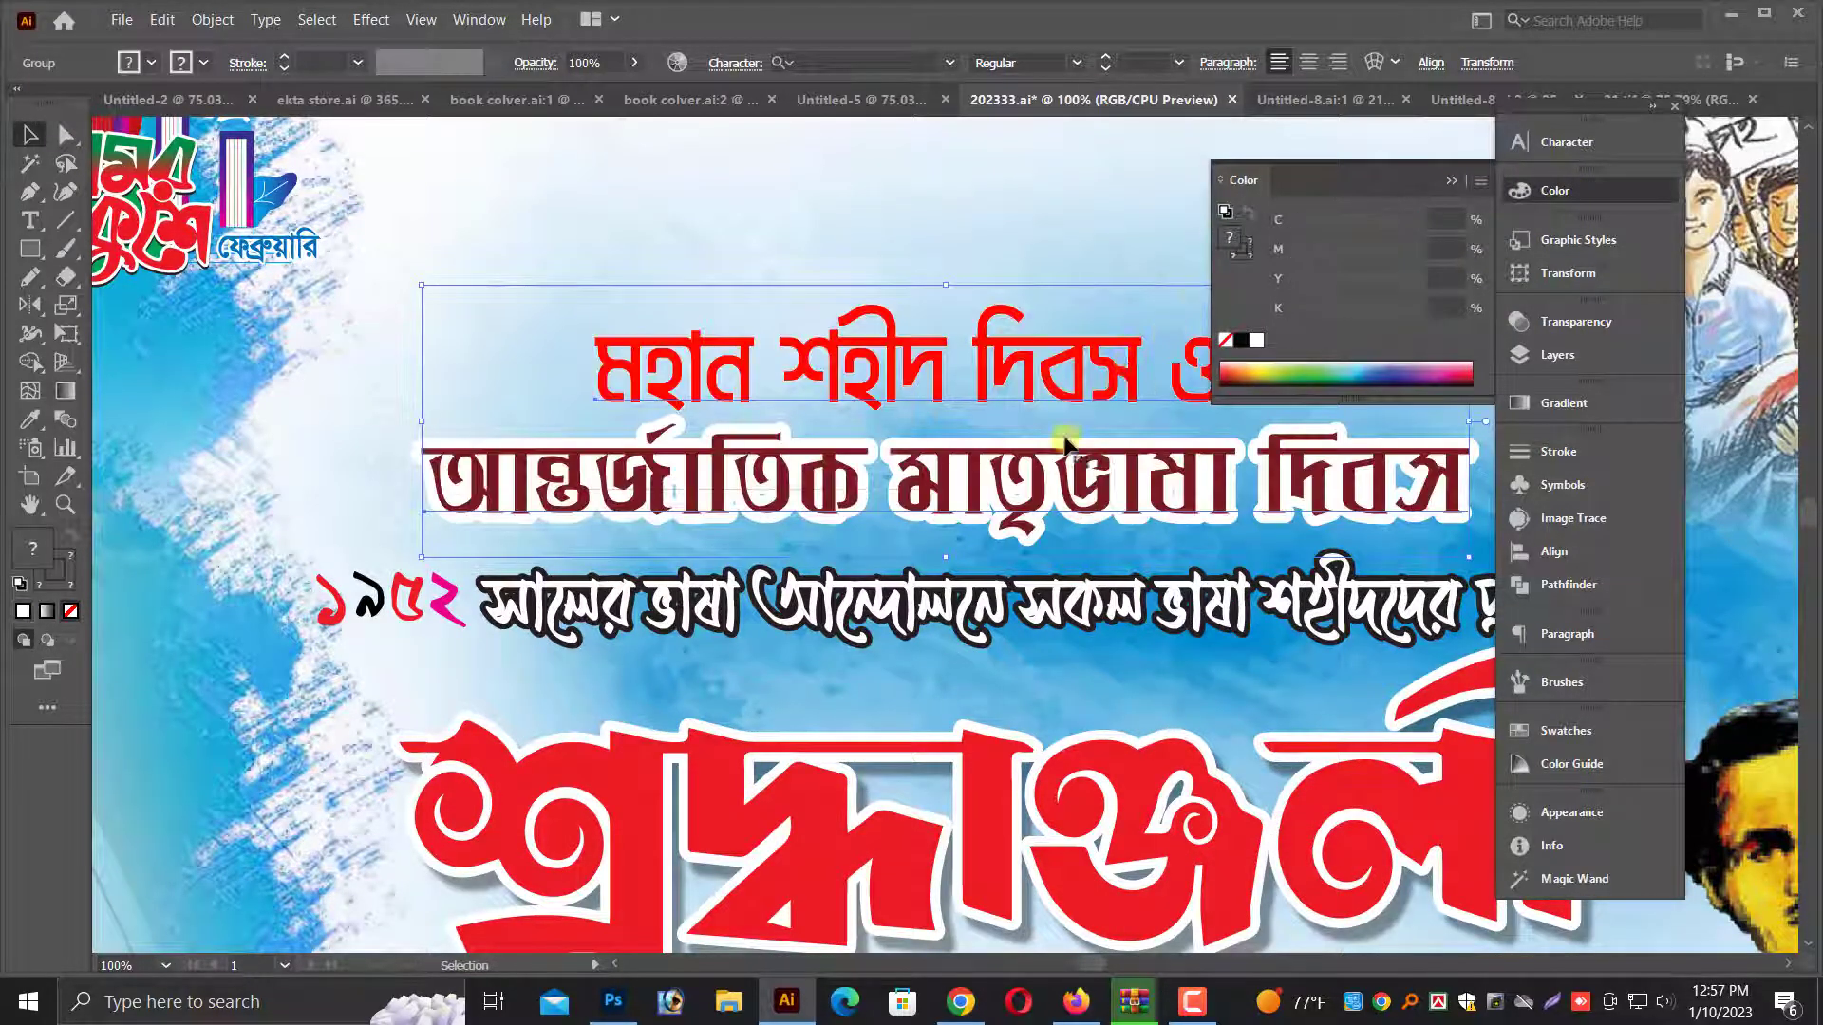
Ungroup the front copy of the headings and hide its red line মহান শহীদ দিবস ও
{"action": "scroll", "coordinate": [1063, 443], "scroll_direction": "up", "scroll_amount": 2}
{"action": "left_click", "coordinate": [1010, 368]}
{"action": "key", "text": "ctrl+minus"}
{"action": "key", "text": "ctrl+minus"}
{"action": "scroll", "coordinate": [1010, 398], "scroll_direction": "up", "scroll_amount": 2}
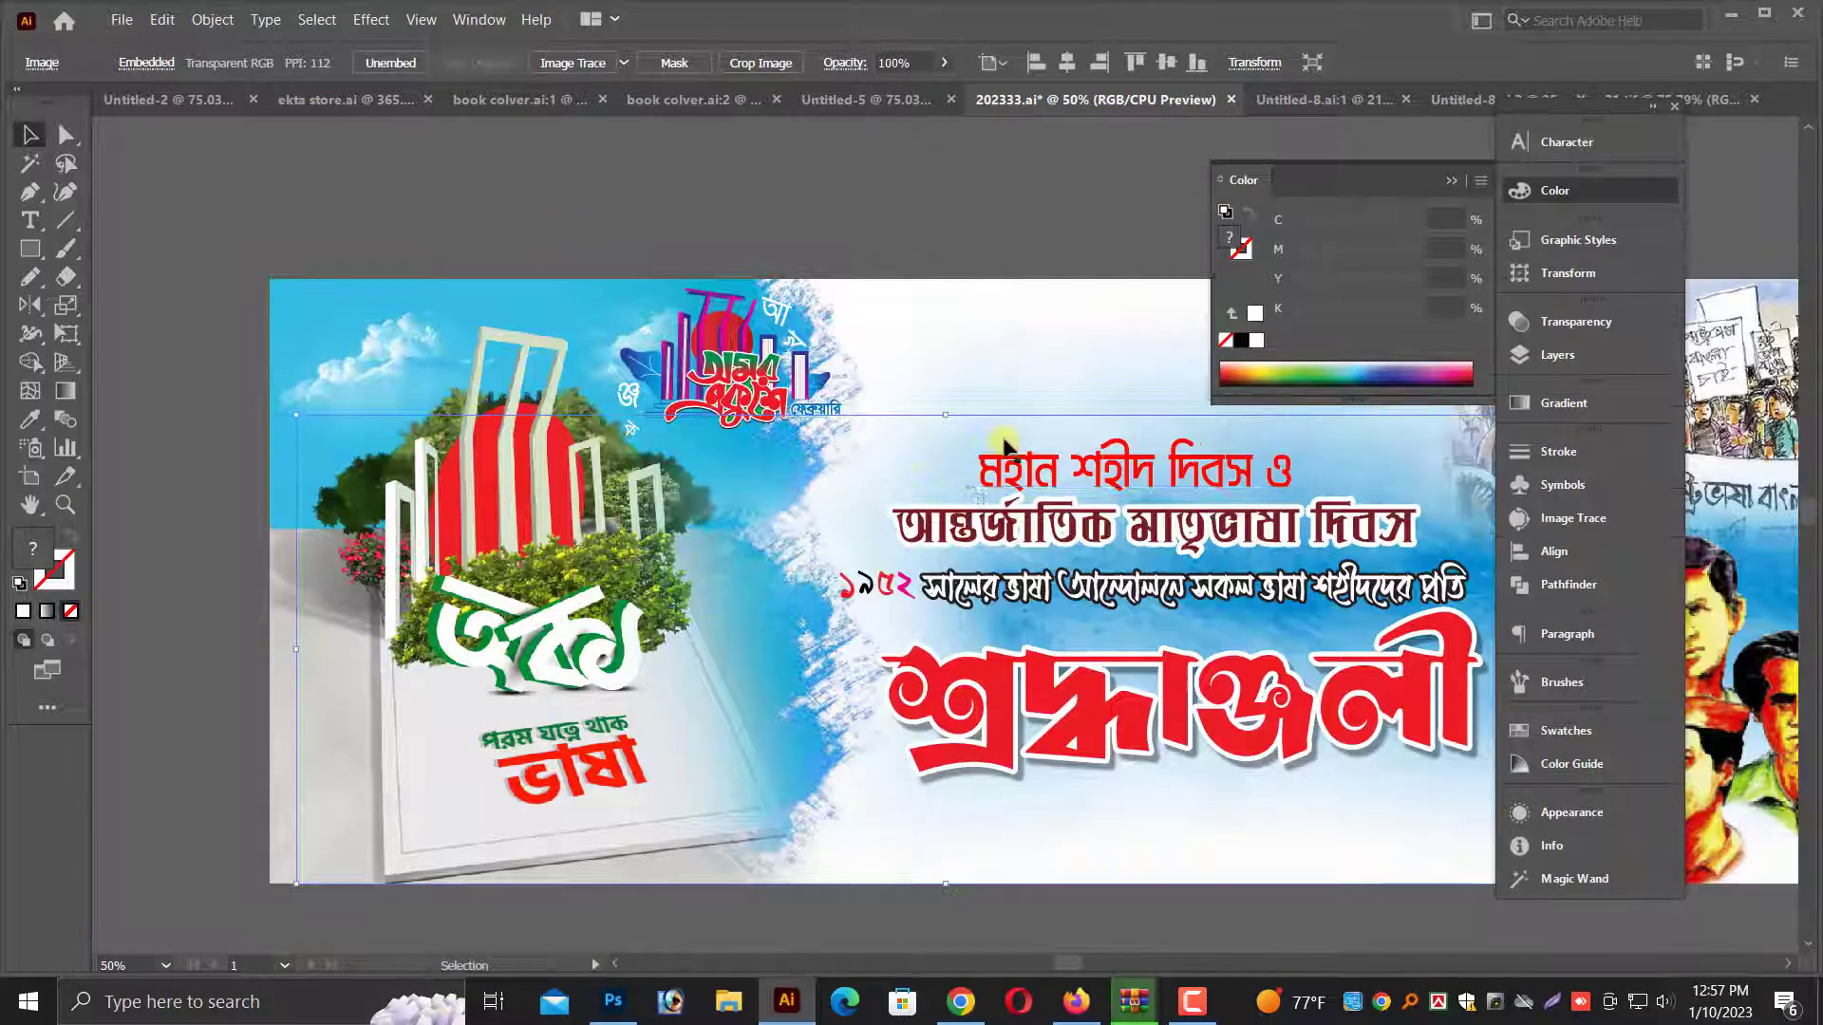
{"action": "left_click_drag", "start_coordinate": [1008, 442], "coordinate": [773, 628]}
{"action": "left_click", "coordinate": [937, 645]}
{"action": "right_click", "coordinate": [1024, 682]}
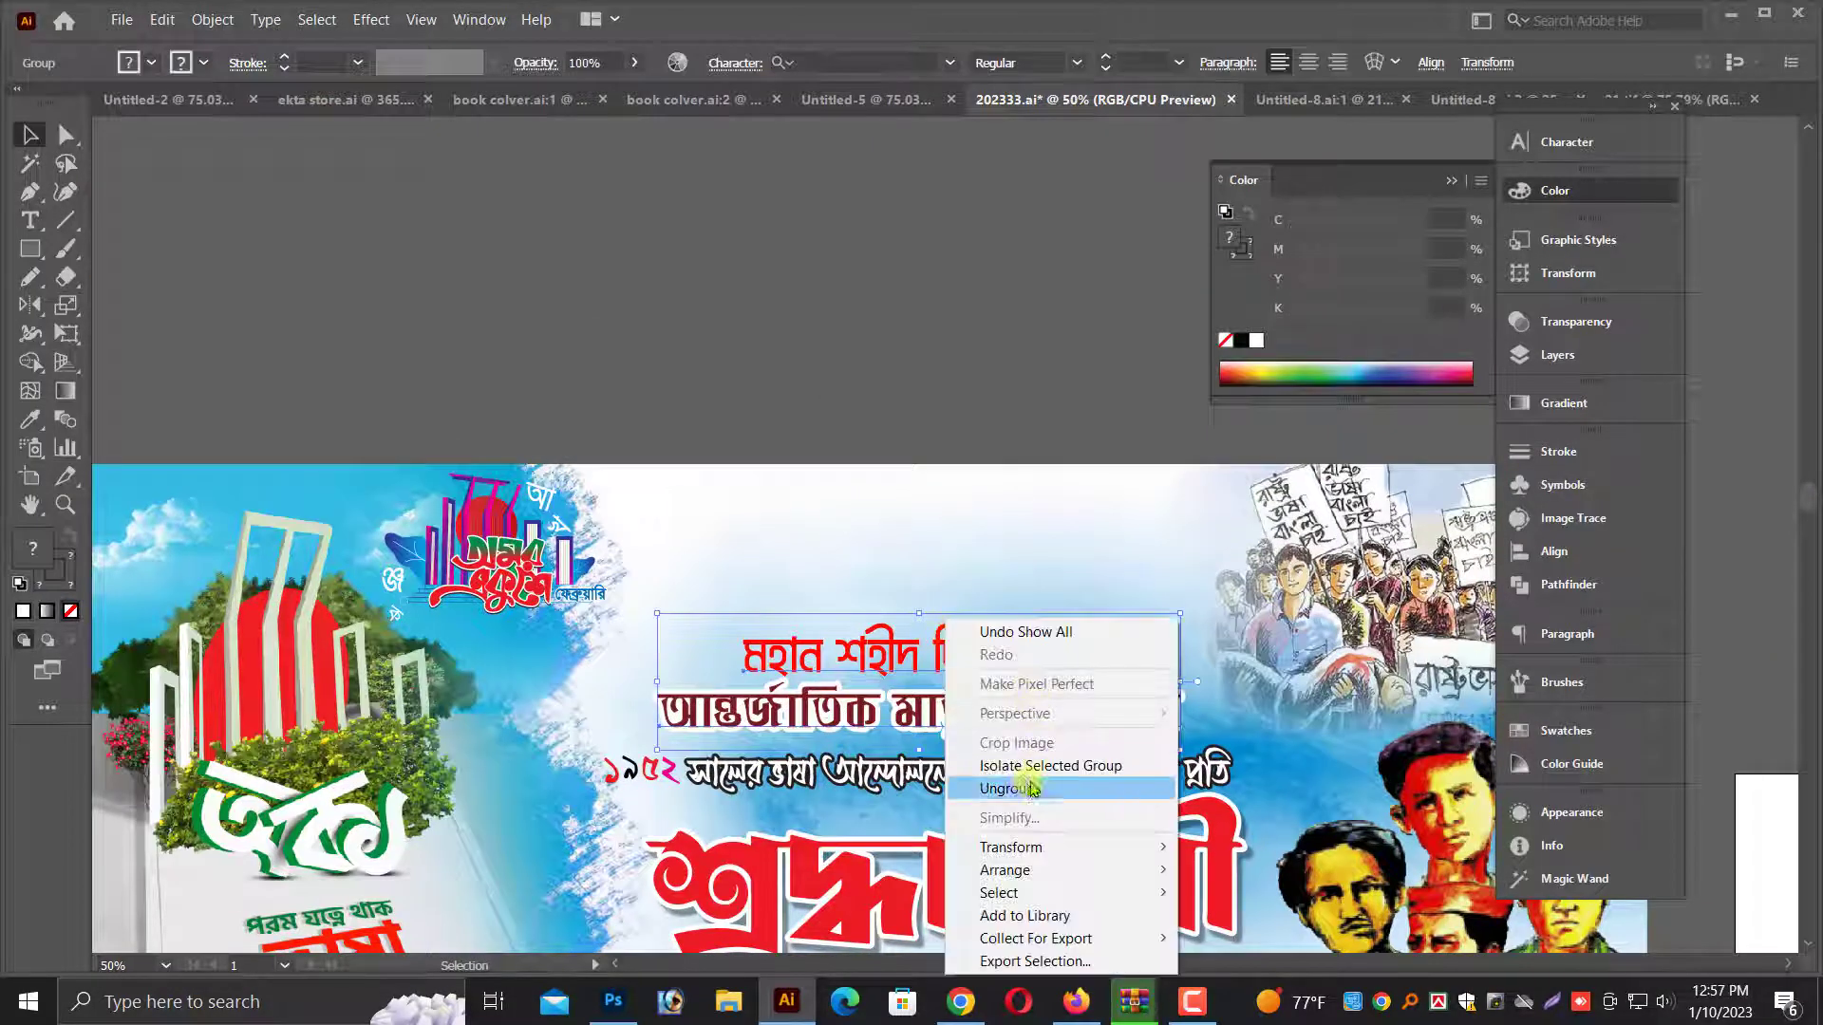
{"action": "left_click", "coordinate": [1020, 786]}
{"action": "left_click_drag", "start_coordinate": [996, 669], "coordinate": [997, 631]}
{"action": "key", "text": "ctrl+z"}
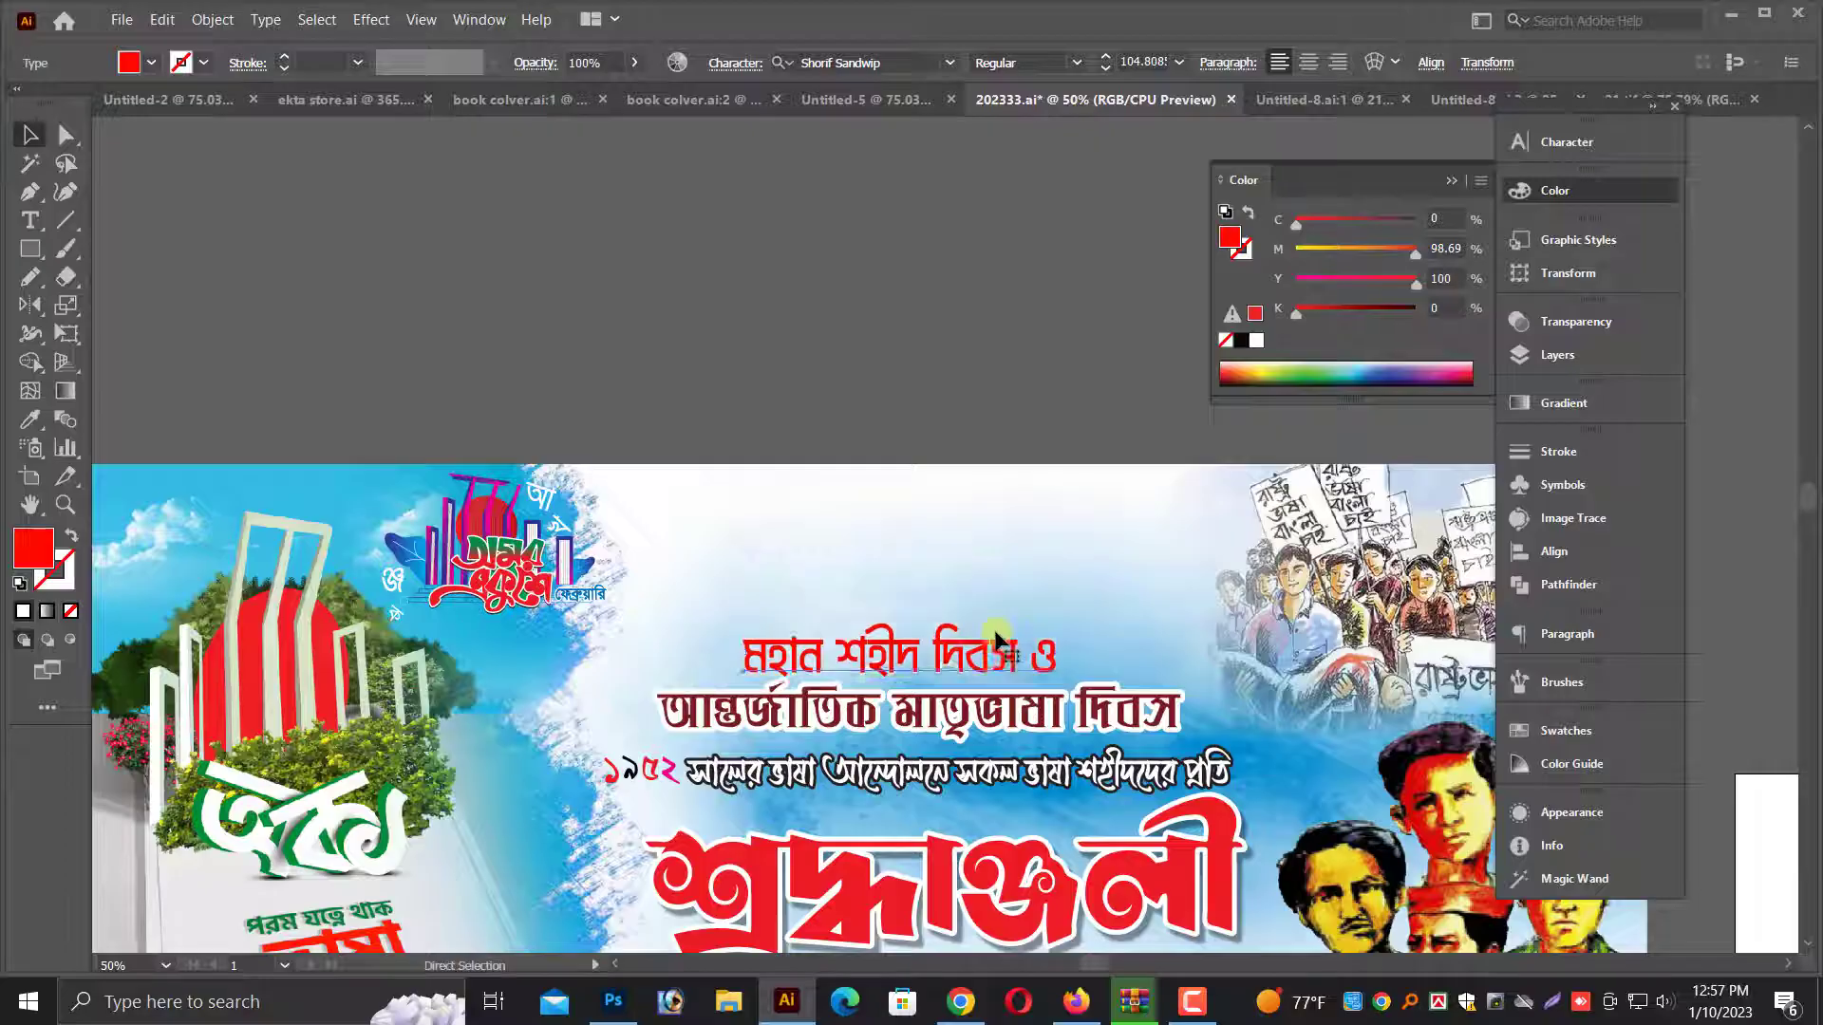
{"action": "key", "text": "ctrl+3"}
Ungroup the white backing copy and give its মহান শহীদ দিবস ও line a 6 pt stroke with round corners
{"action": "left_click", "coordinate": [1008, 649]}
{"action": "right_click", "coordinate": [1019, 448]}
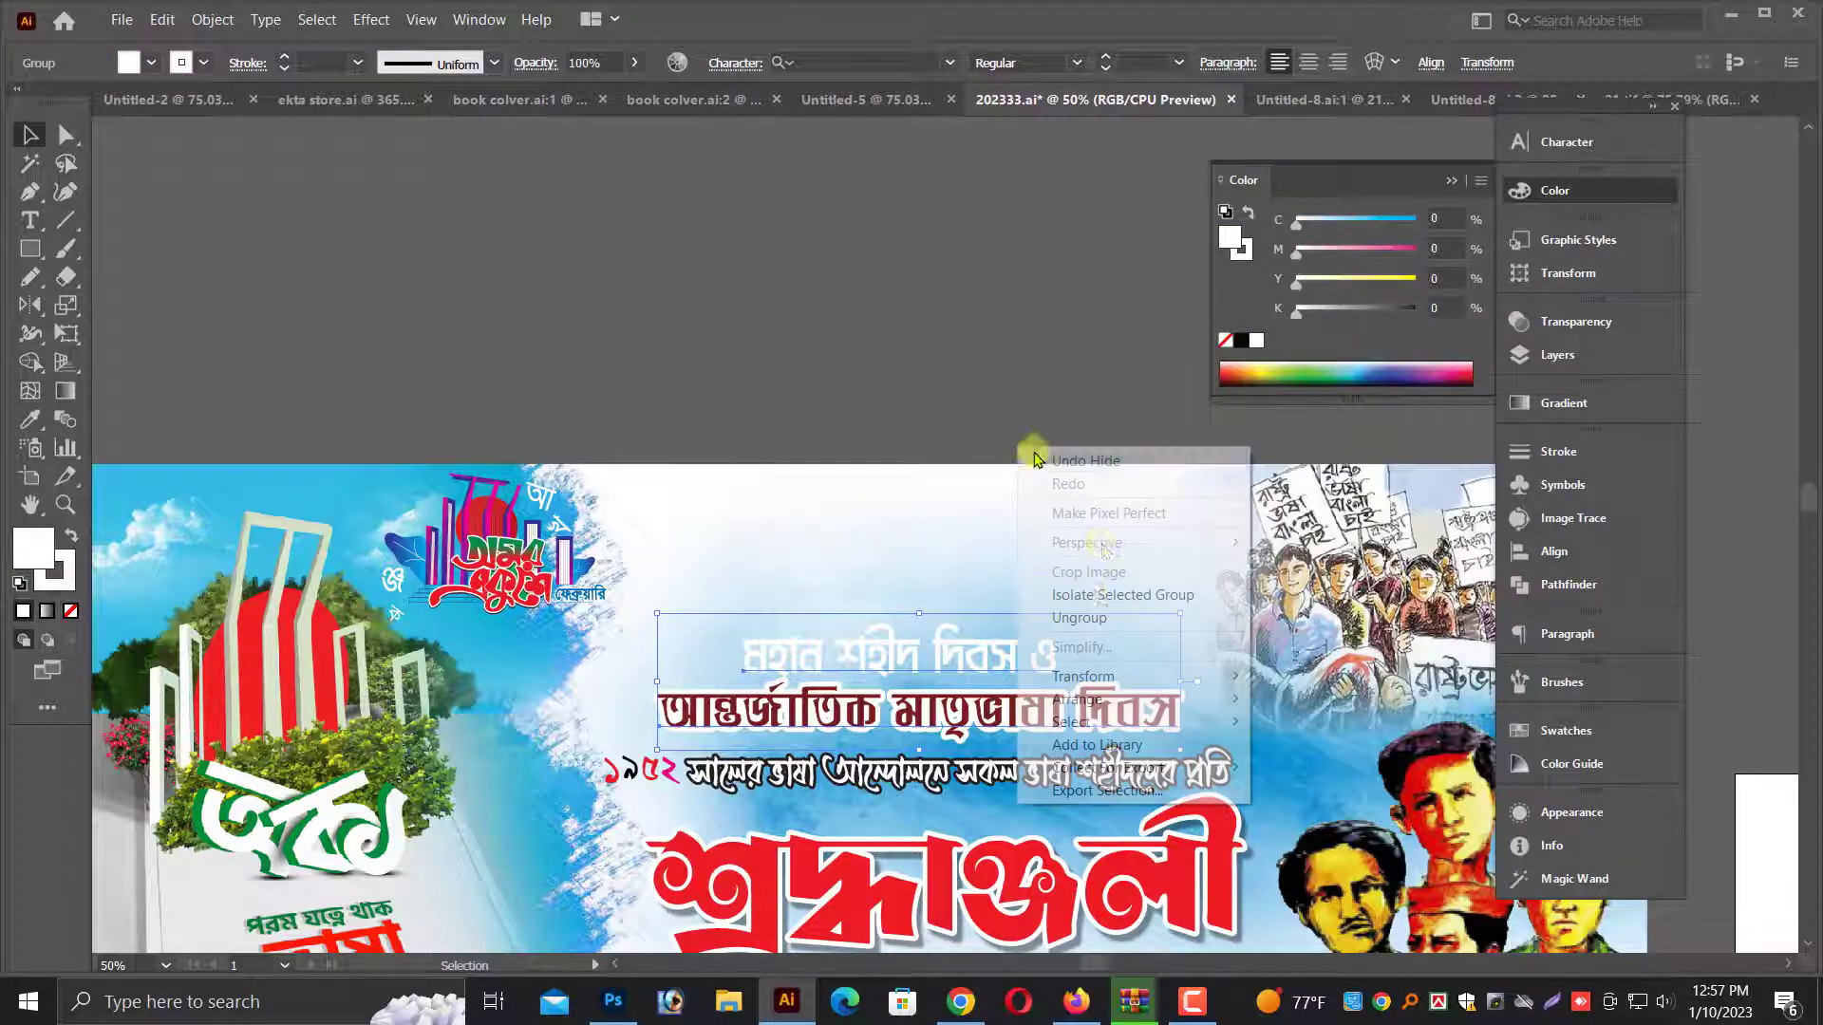
{"action": "left_click", "coordinate": [1078, 618]}
{"action": "left_click", "coordinate": [948, 626]}
{"action": "key", "text": "ctrl+F10"}
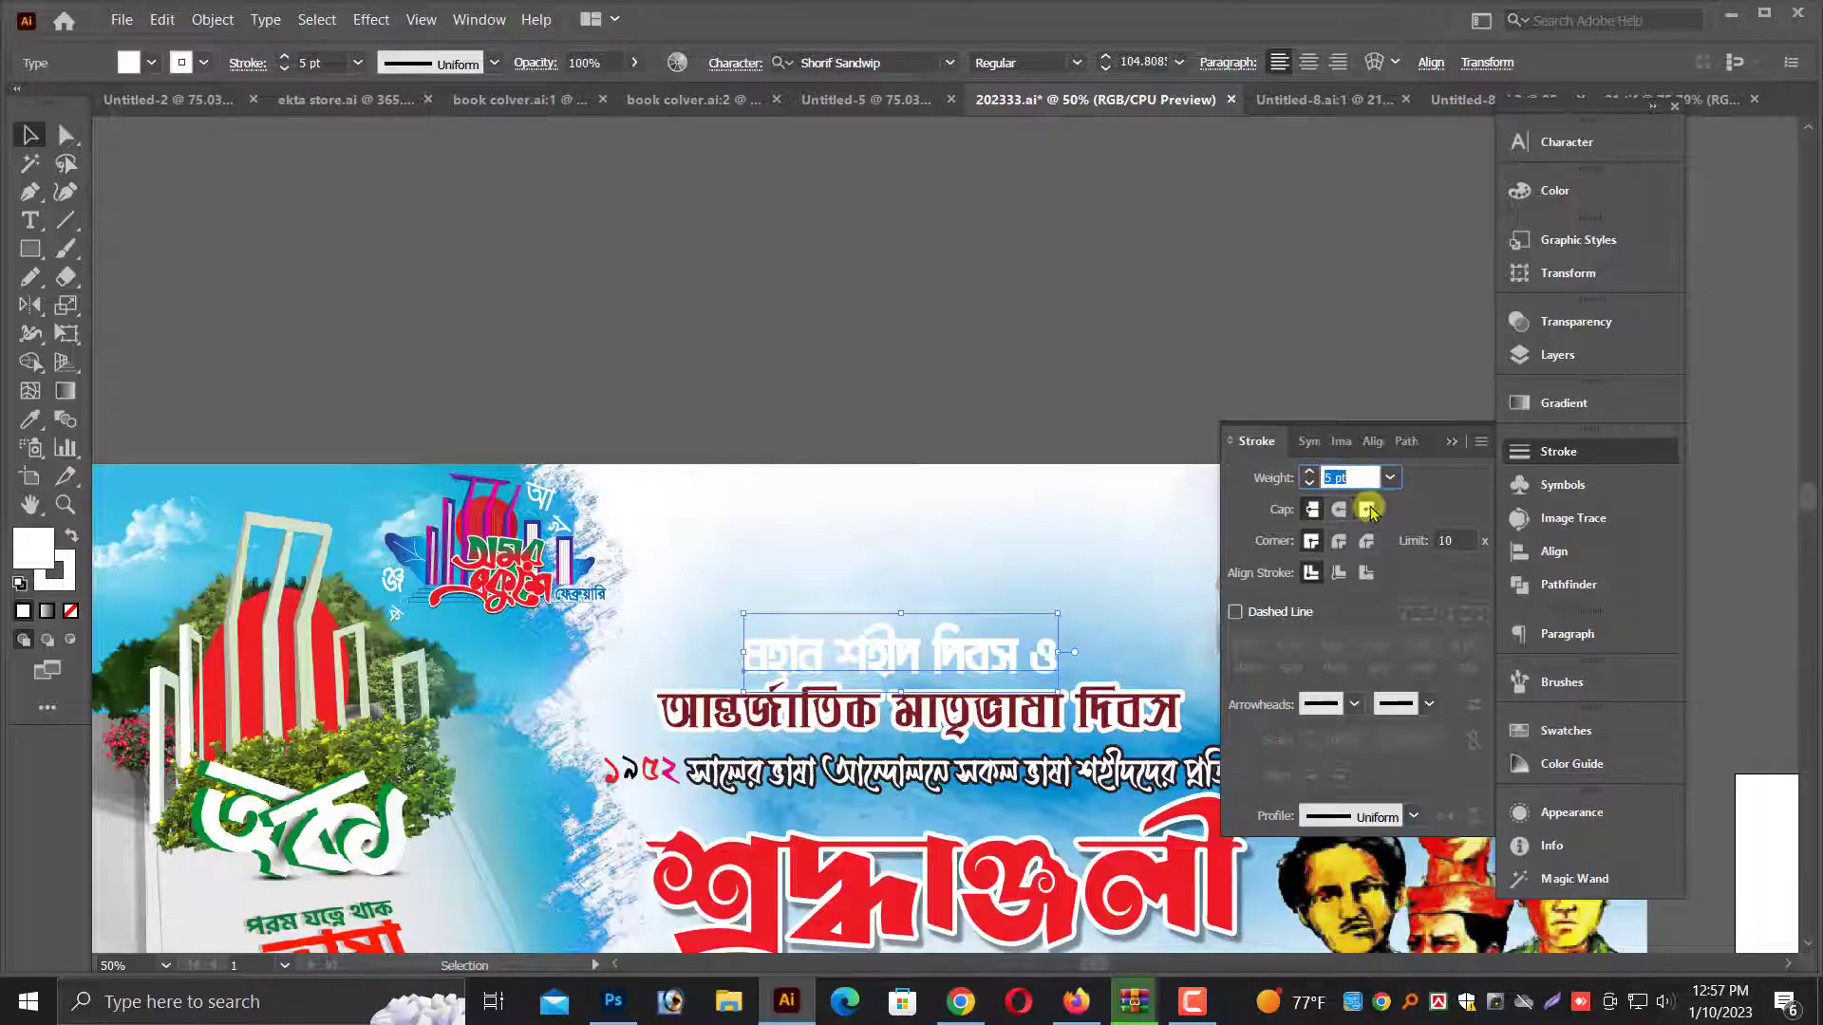
{"action": "key", "text": "Up"}
{"action": "left_click", "coordinate": [1340, 540]}
{"action": "left_click", "coordinate": [1215, 368]}
Restore the red line মহান শহীদ দিবস ও in front of its white outline and nudge both slightly up
{"action": "scroll", "coordinate": [1102, 479], "scroll_direction": "down", "scroll_amount": 1}
{"action": "left_click", "coordinate": [989, 590]}
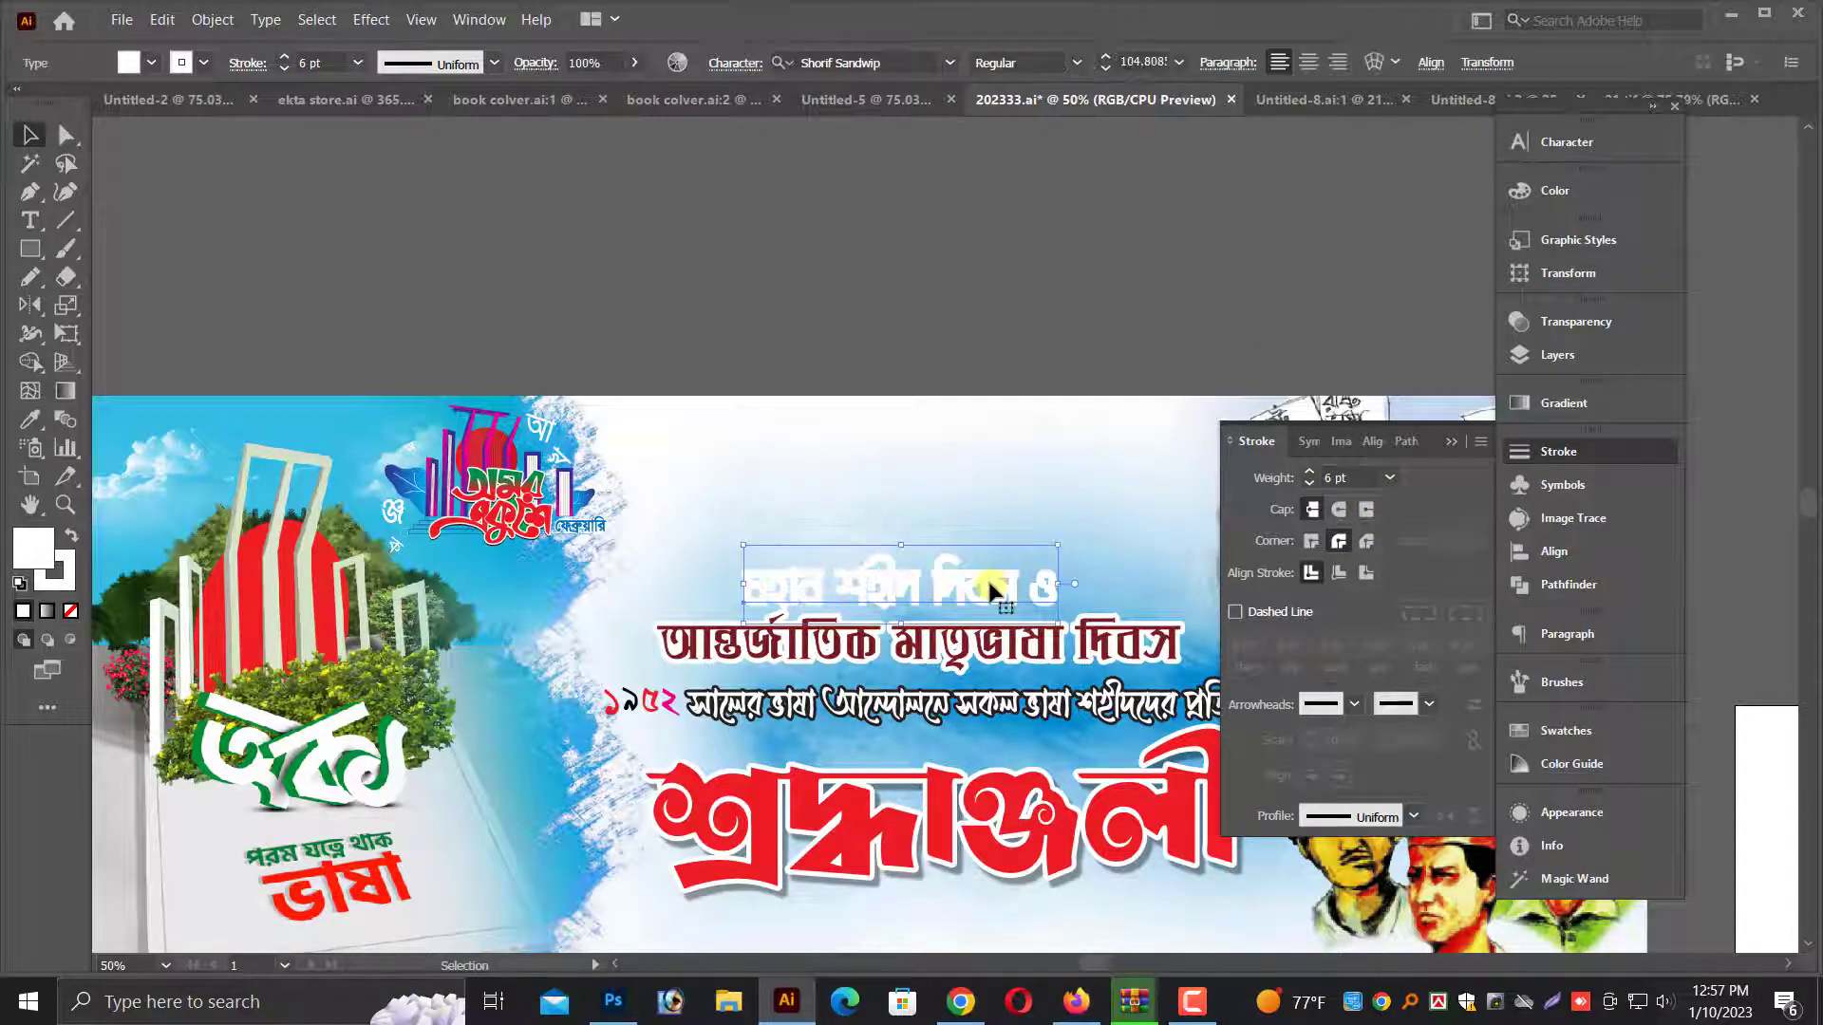
{"action": "key", "text": "ctrl+f"}
{"action": "key", "text": "ctrl+x"}
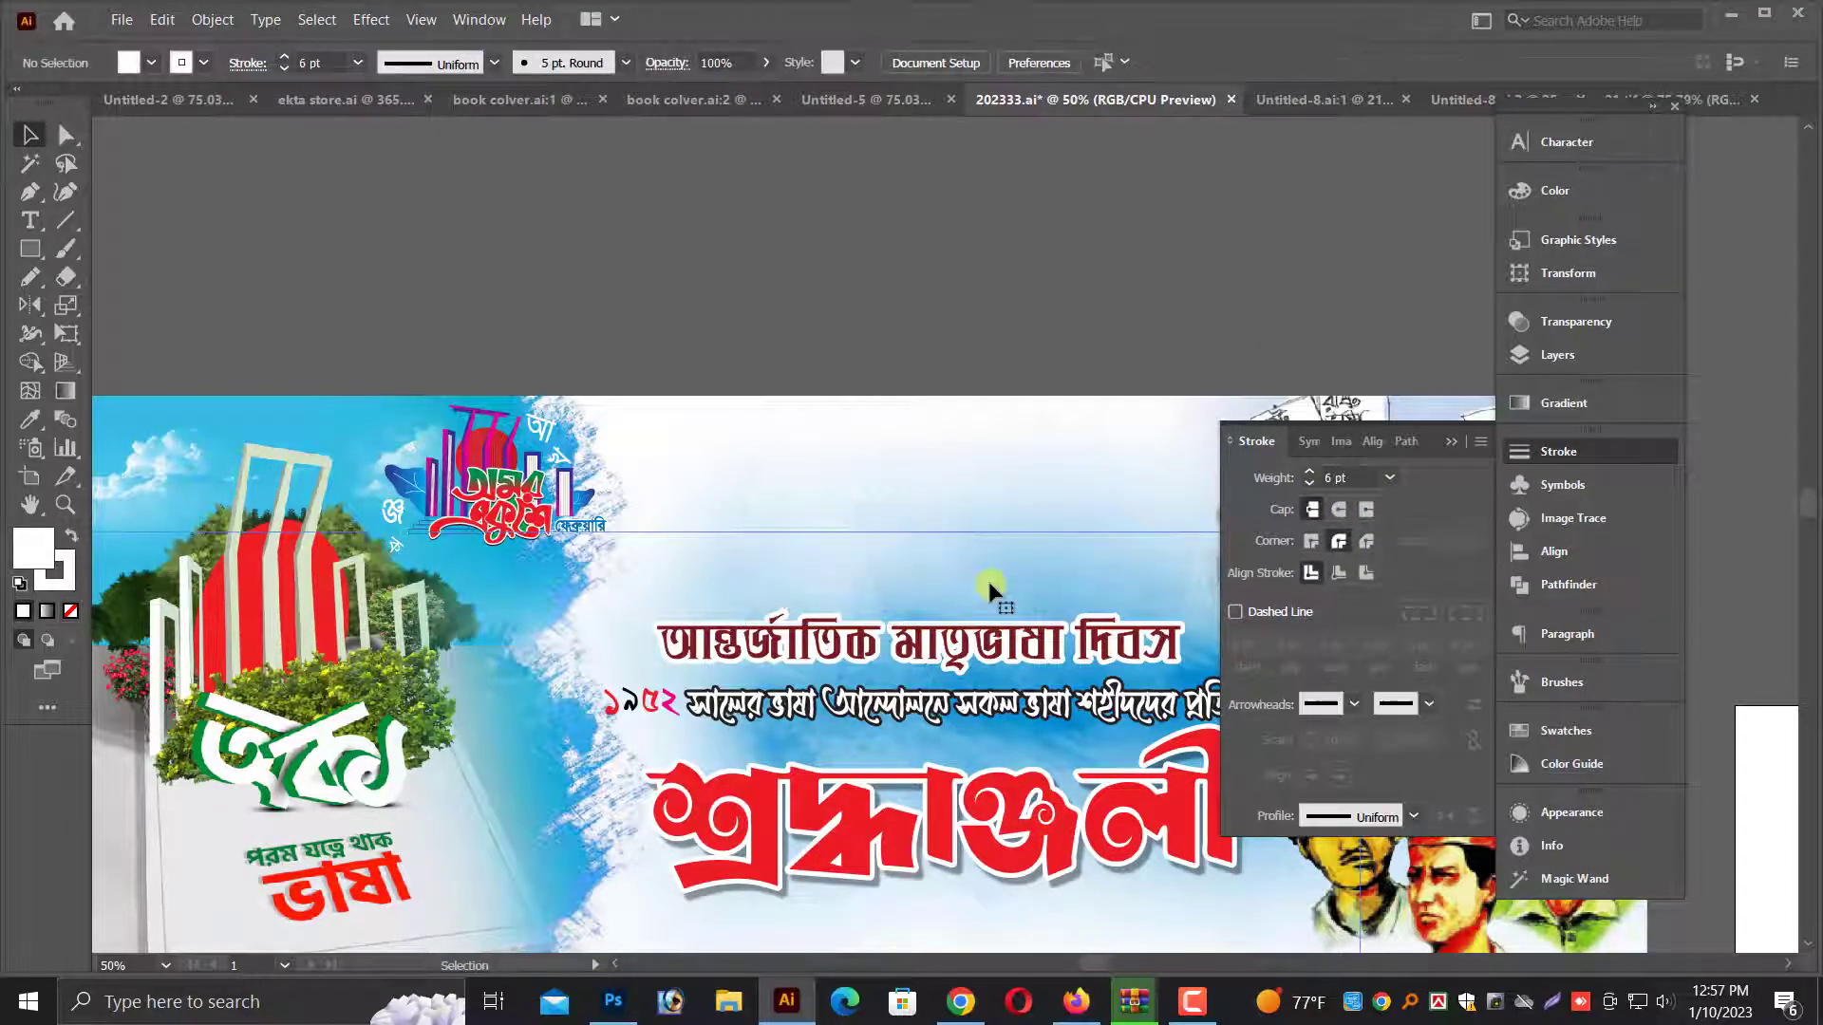
{"action": "key", "text": "ctrl+f"}
{"action": "key", "text": "shift+Up"}
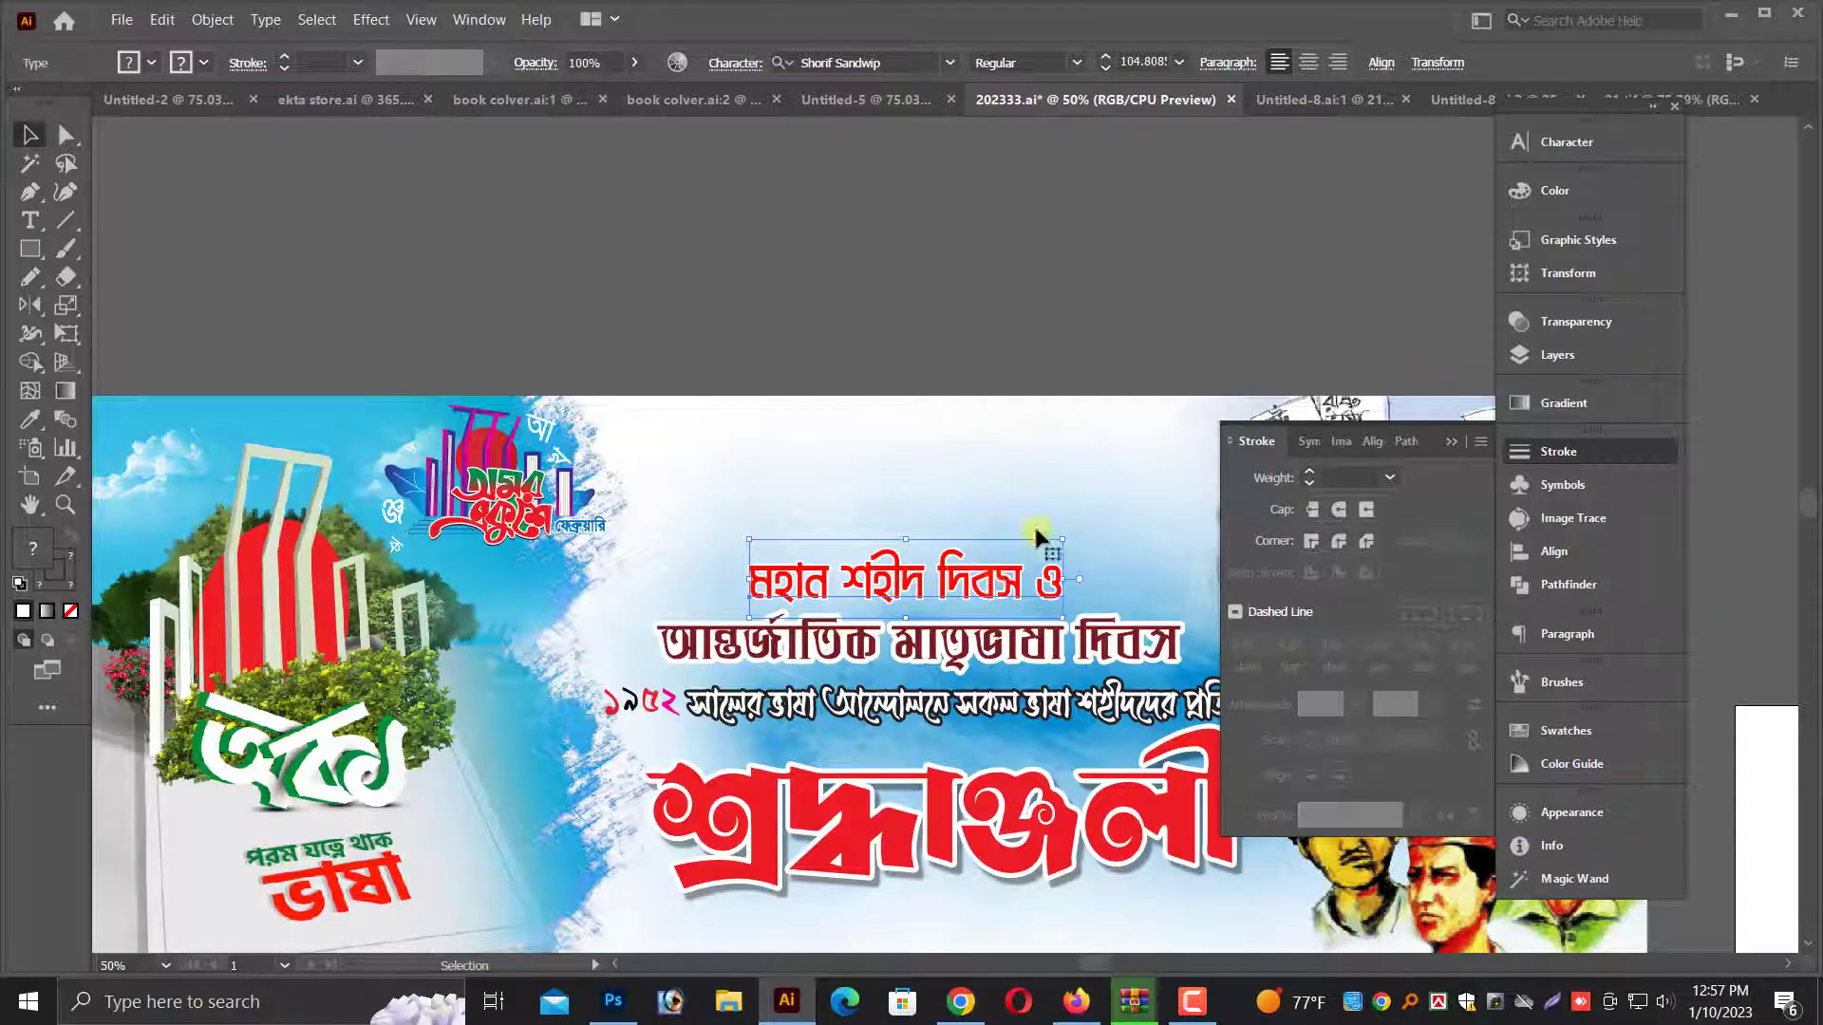
{"action": "scroll", "coordinate": [1033, 522], "scroll_direction": "down", "scroll_amount": 1}
{"action": "left_click", "coordinate": [1451, 440]}
{"action": "left_click", "coordinate": [1255, 239]}
Move the four-line quote from beside the artboard onto the banner above the headings and shrink it slightly
{"action": "key", "text": "ctrl+minus"}
{"action": "scroll", "coordinate": [1255, 239], "scroll_direction": "down", "scroll_amount": 2}
{"action": "key", "text": "alt+space"}
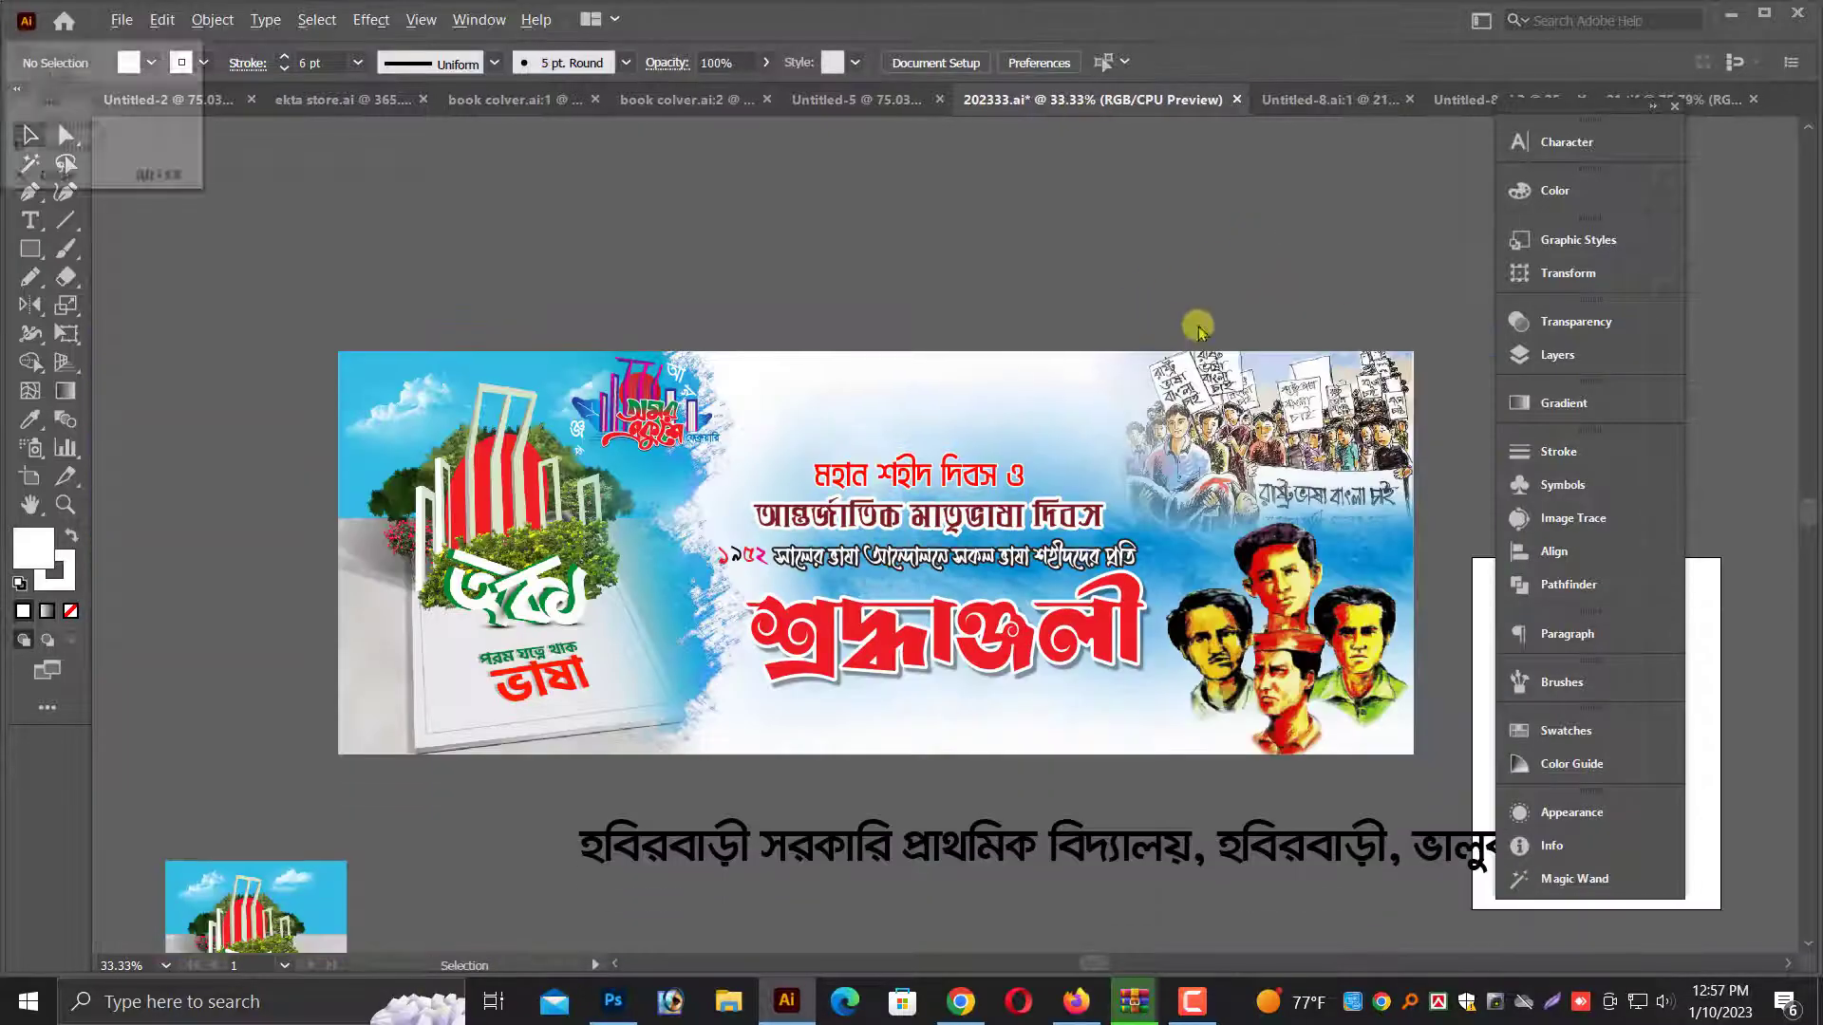
{"action": "key", "text": "alt+space"}
{"action": "left_click_drag", "start_coordinate": [1196, 325], "coordinate": [933, 294]}
{"action": "left_click", "coordinate": [1444, 532]}
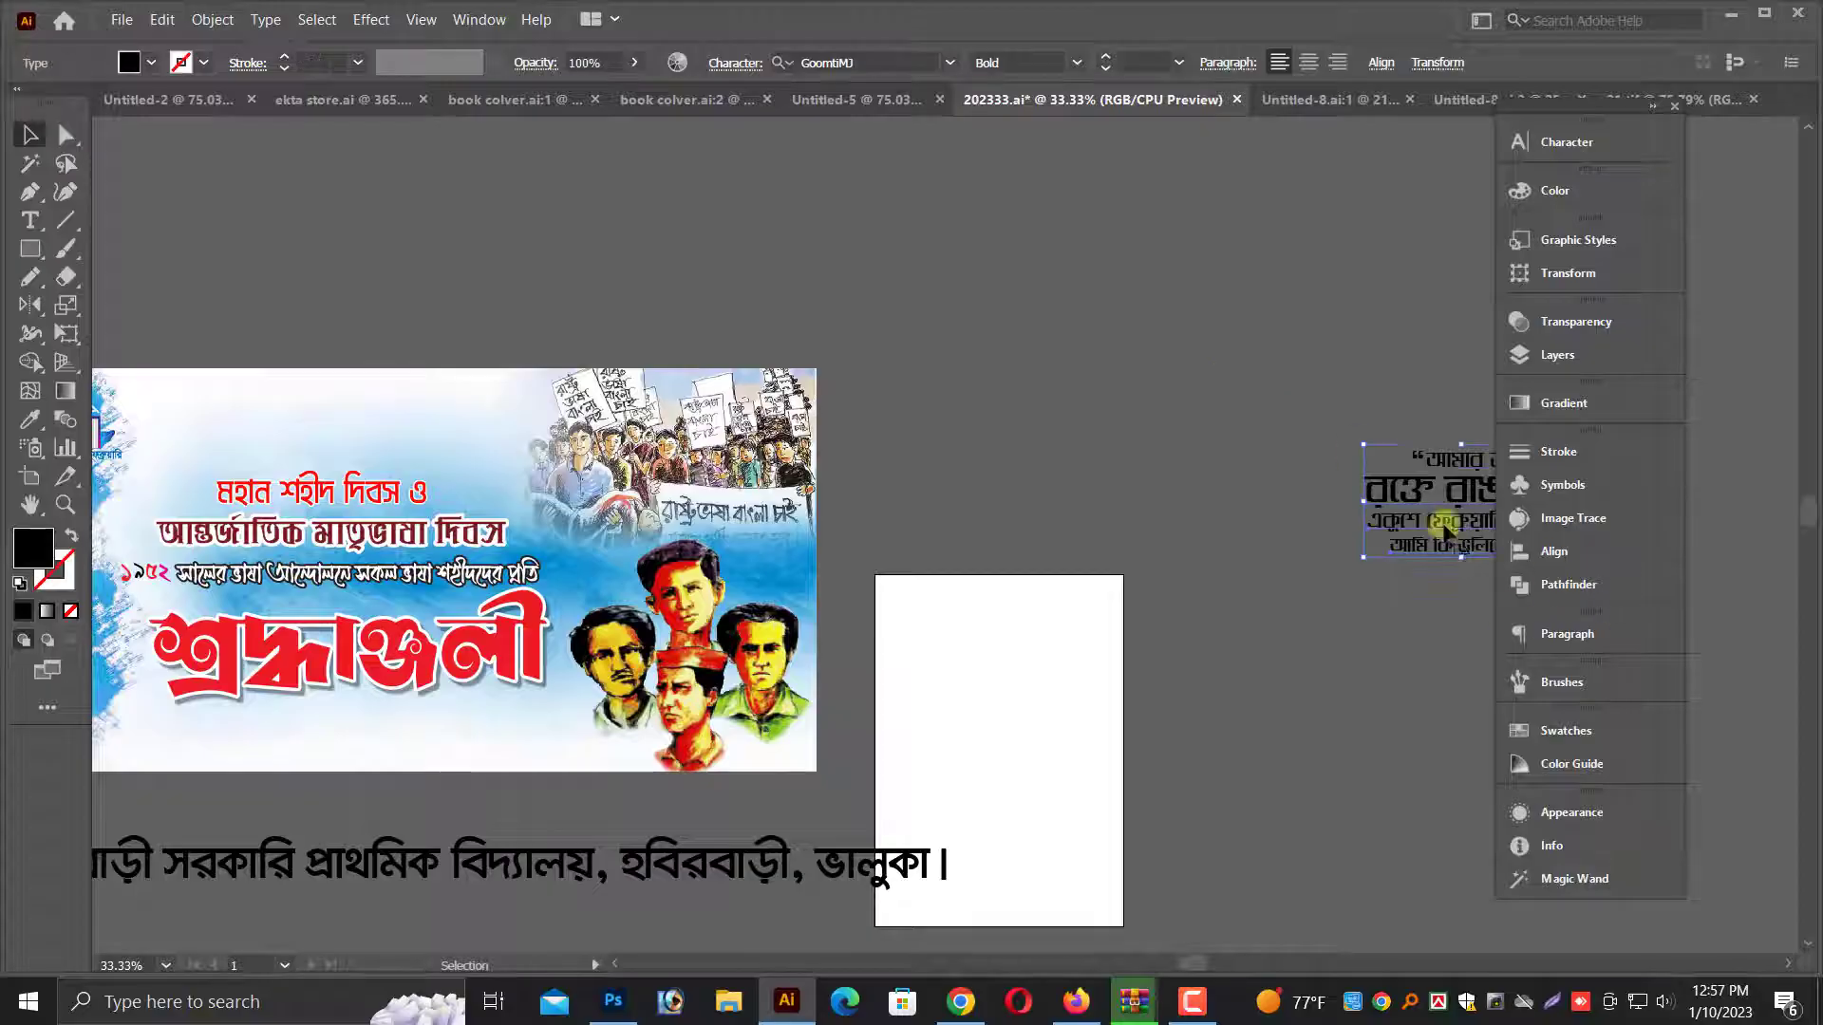
{"action": "left_click_drag", "start_coordinate": [363, 407], "coordinate": [323, 404]}
{"action": "key", "text": "ctrl+space"}
{"action": "left_click_drag", "start_coordinate": [218, 343], "coordinate": [950, 448]}
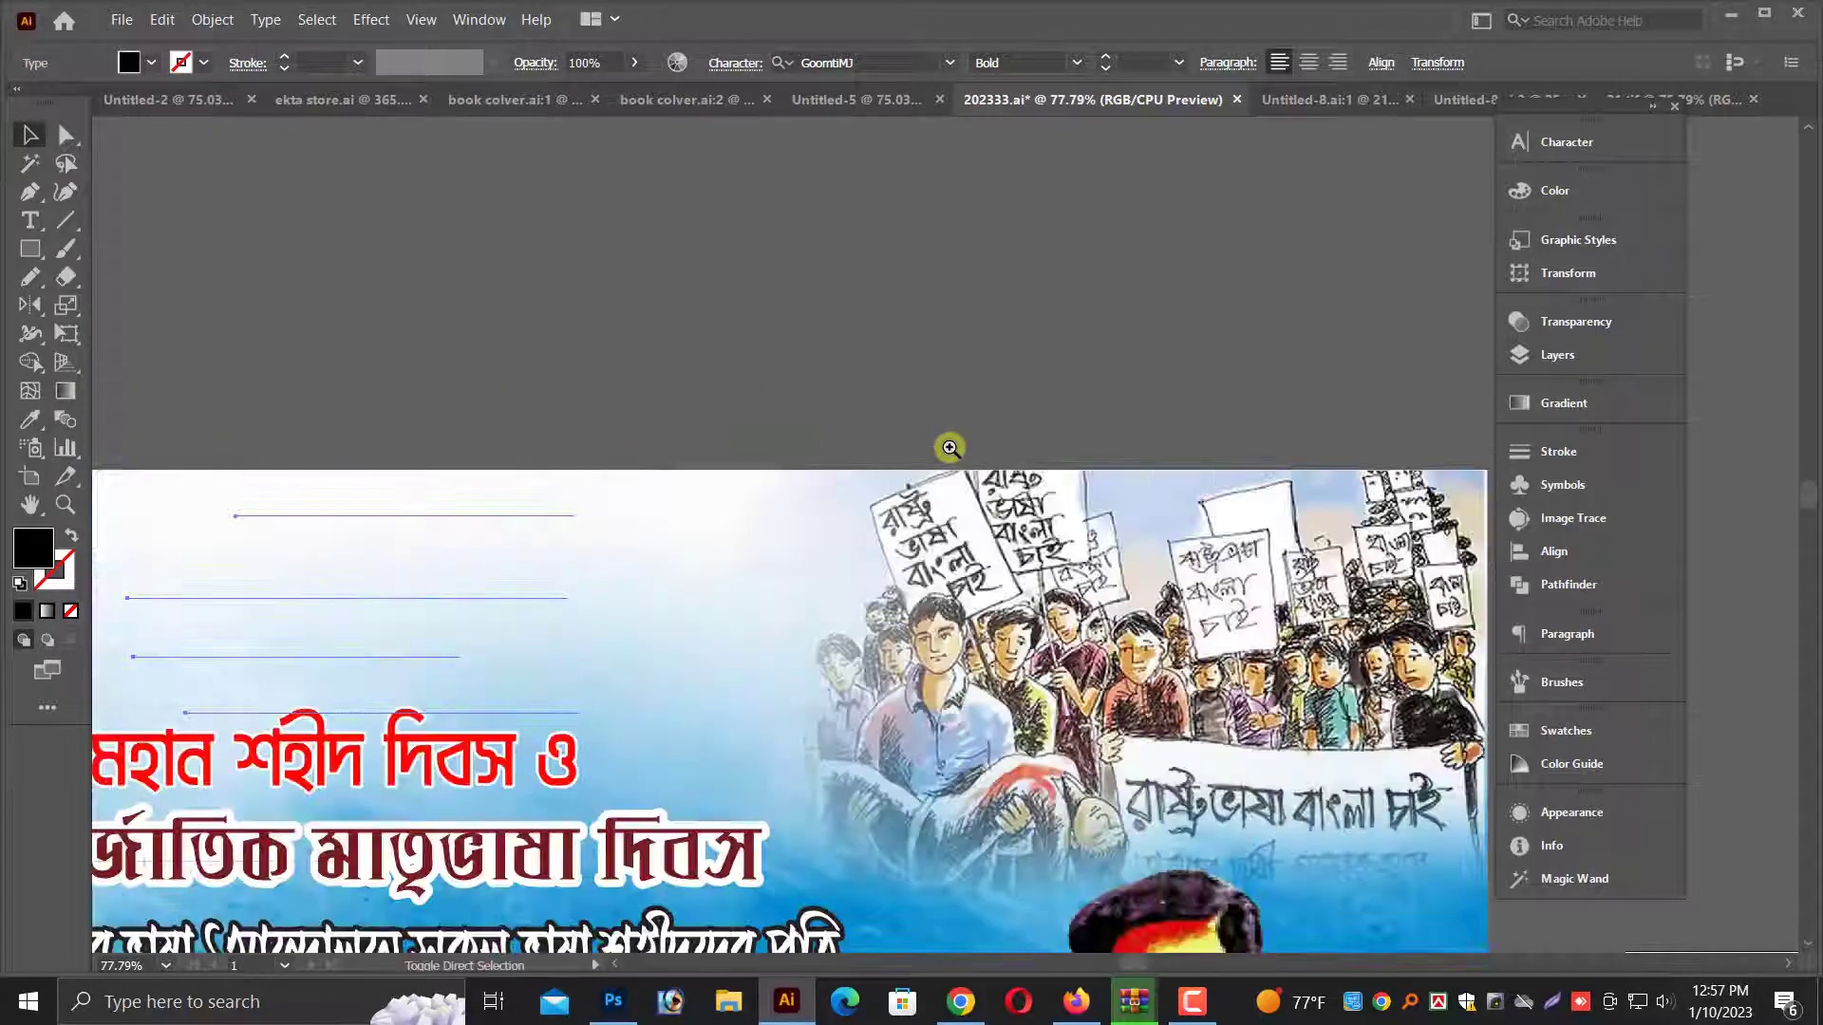
{"action": "left_click_drag", "start_coordinate": [589, 592], "coordinate": [547, 591]}
{"action": "left_click_drag", "start_coordinate": [607, 535], "coordinate": [1120, 476]}
{"action": "left_click_drag", "start_coordinate": [902, 528], "coordinate": [886, 529]}
{"action": "left_click_drag", "start_coordinate": [460, 361], "coordinate": [1391, 576]}
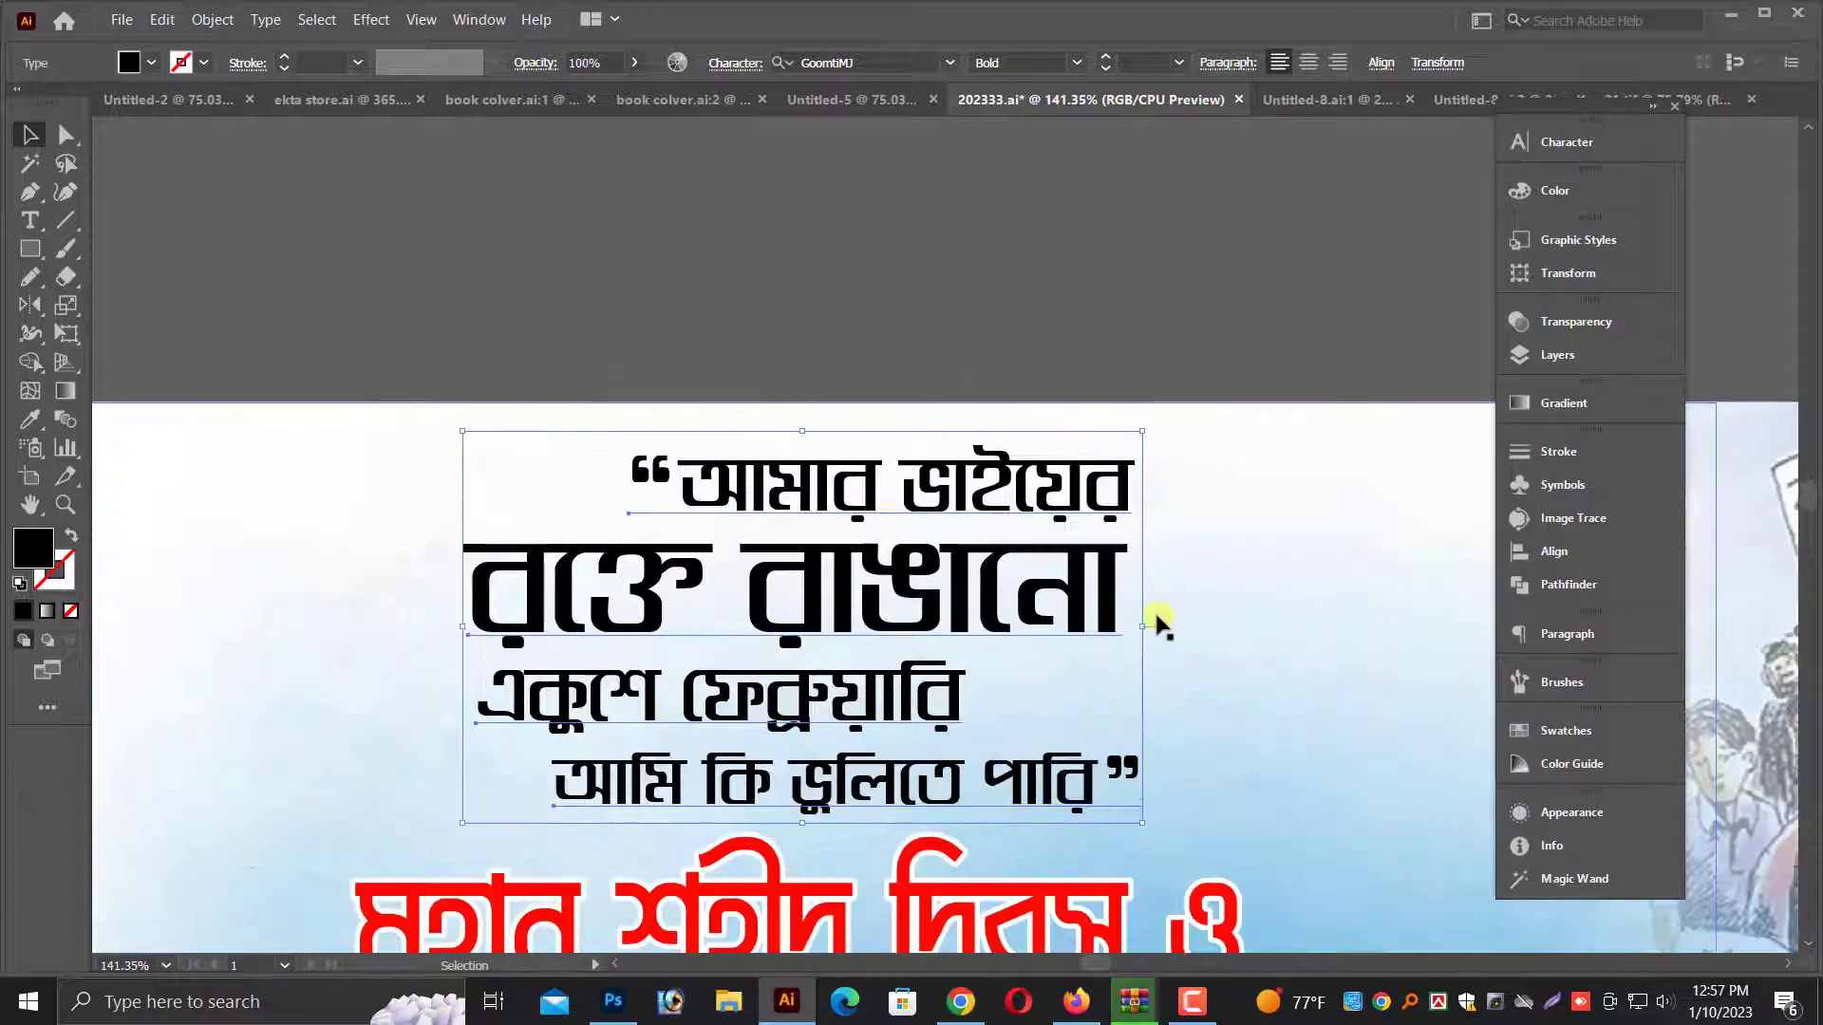
{"action": "left_click_drag", "start_coordinate": [1145, 631], "coordinate": [1089, 629]}
Switch the color sliders to RGB and color the quote's second line, রক্তে রাঙানো, red with R 255, G 0, B 0
{"action": "left_click", "coordinate": [944, 578]}
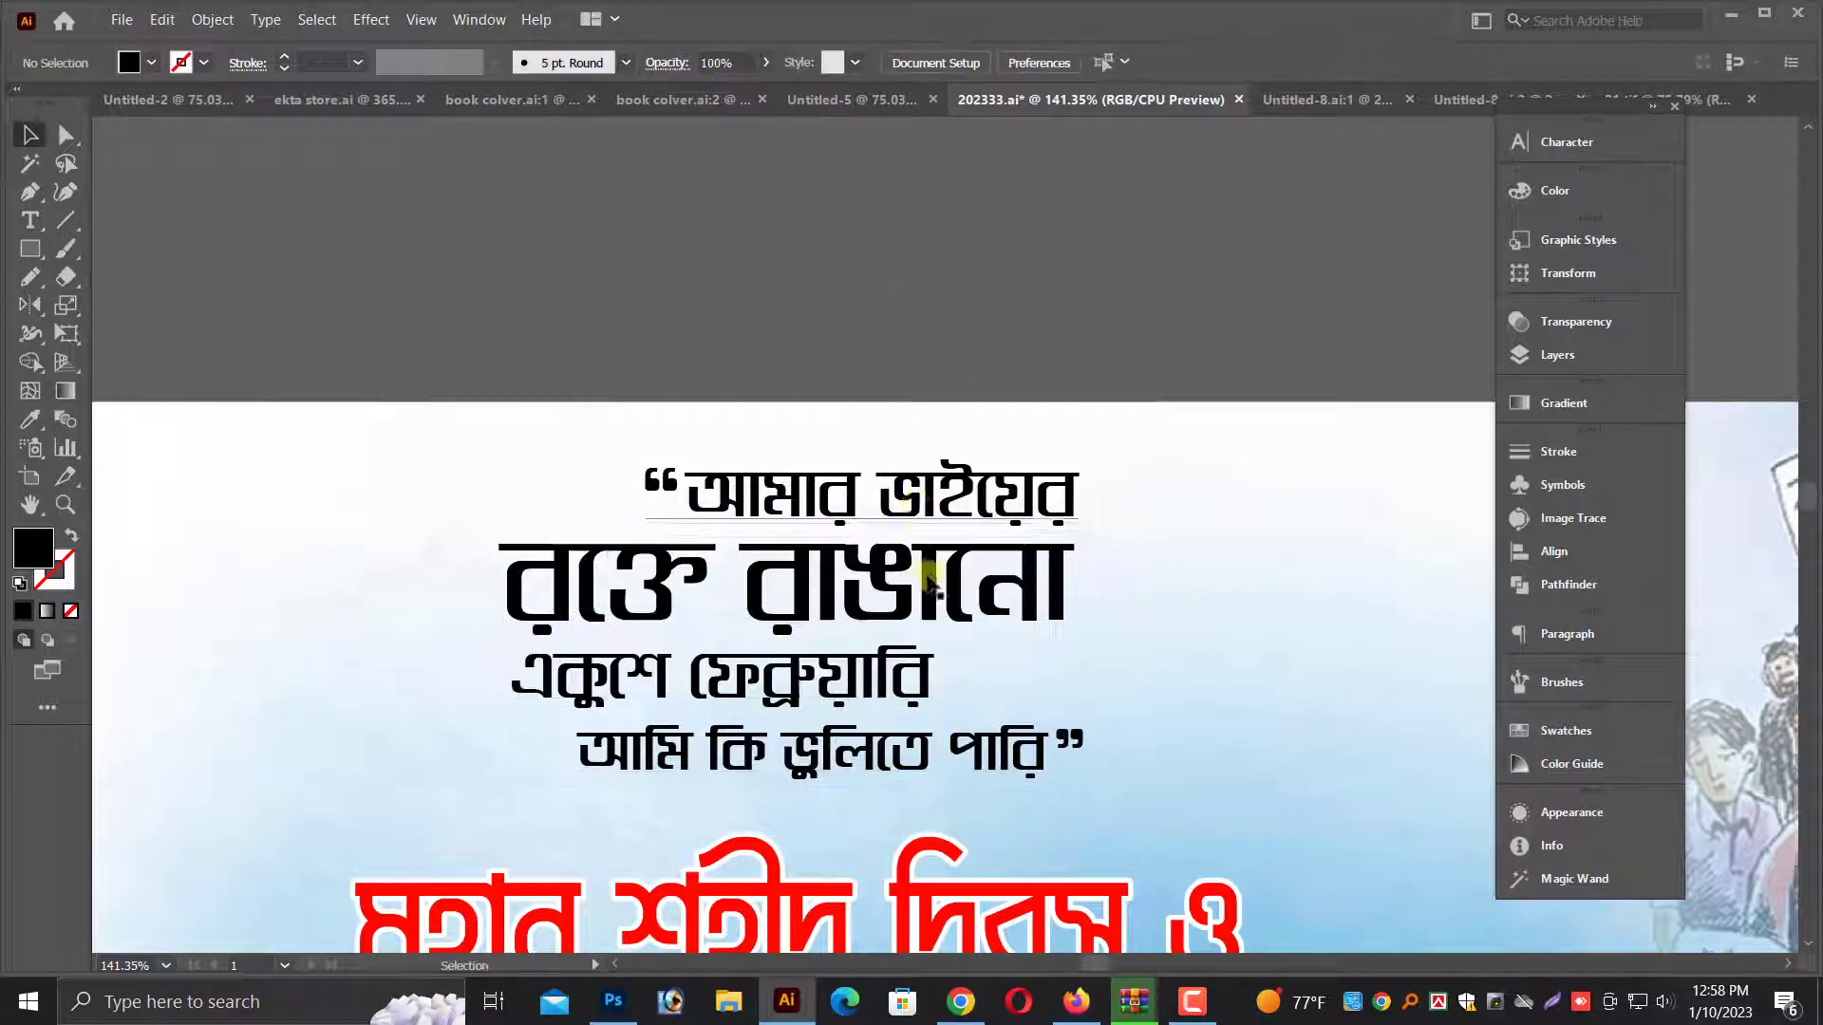
{"action": "left_click", "coordinate": [1529, 190]}
{"action": "left_click", "coordinate": [1479, 180]}
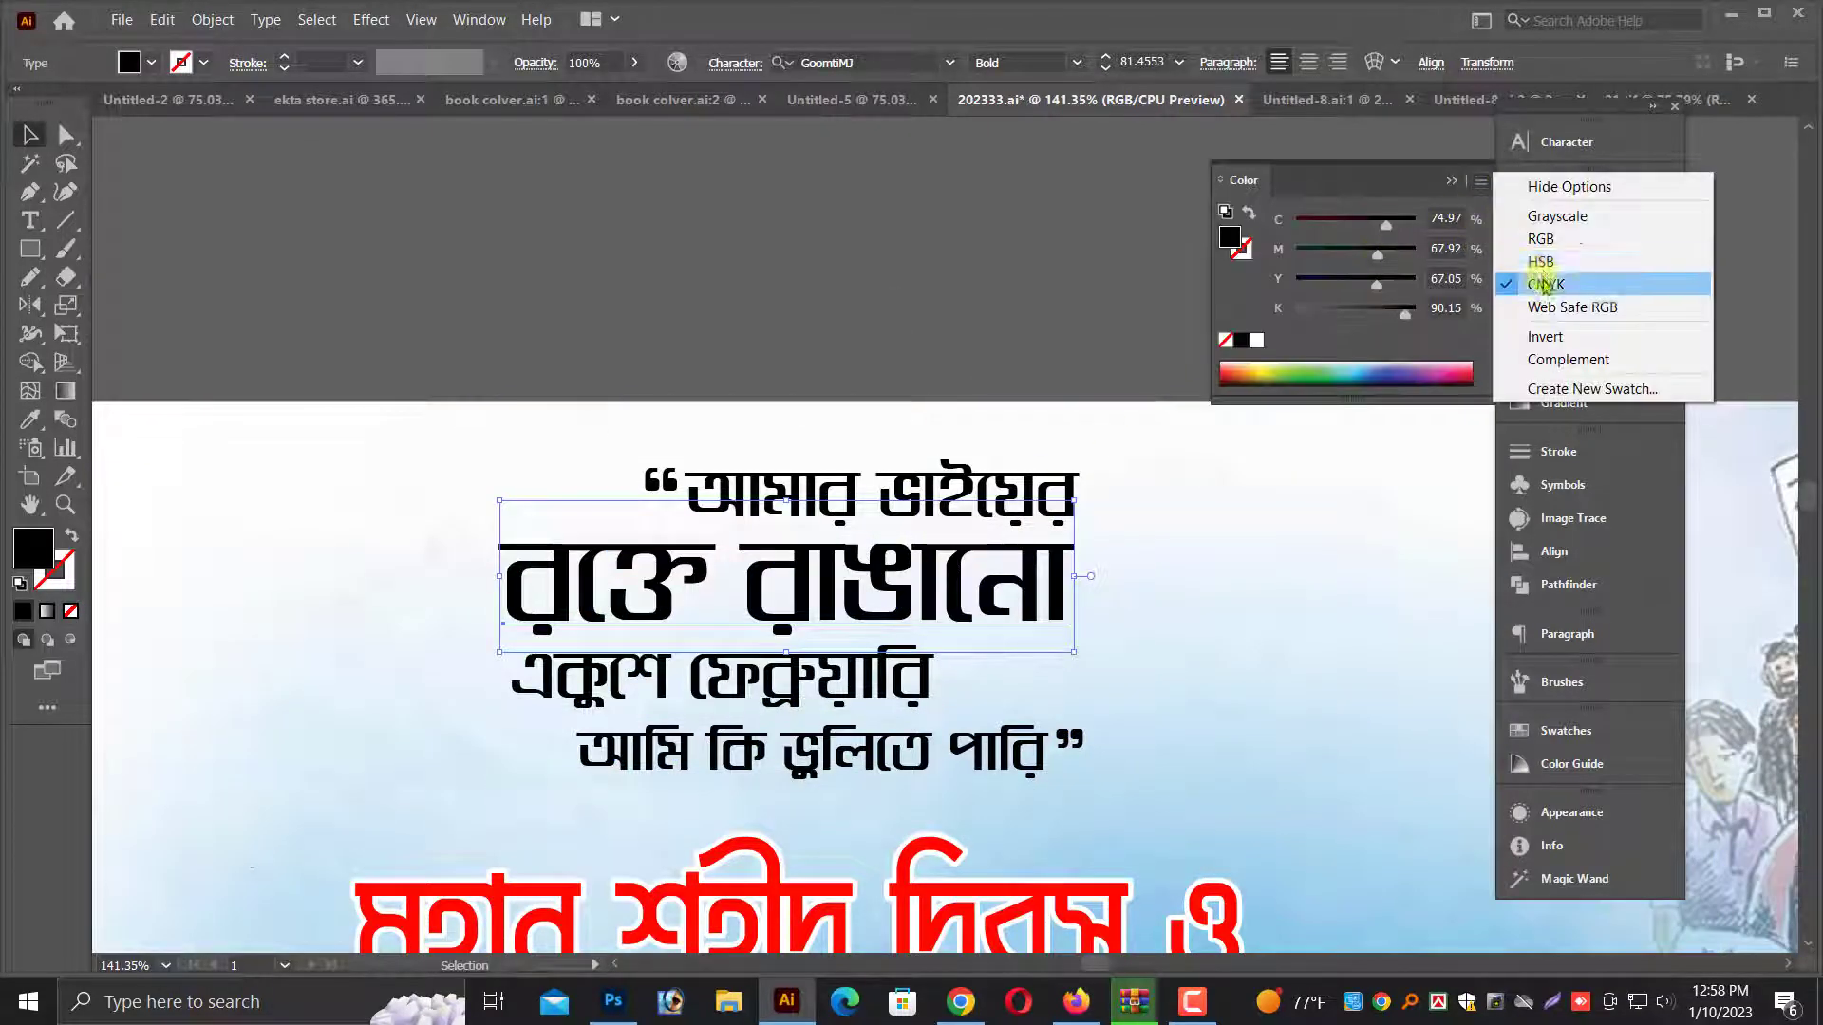
{"action": "left_click", "coordinate": [1540, 243]}
{"action": "left_click_drag", "start_coordinate": [1350, 228], "coordinate": [1467, 201]}
{"action": "scroll", "coordinate": [868, 677], "scroll_direction": "down", "scroll_amount": 1}
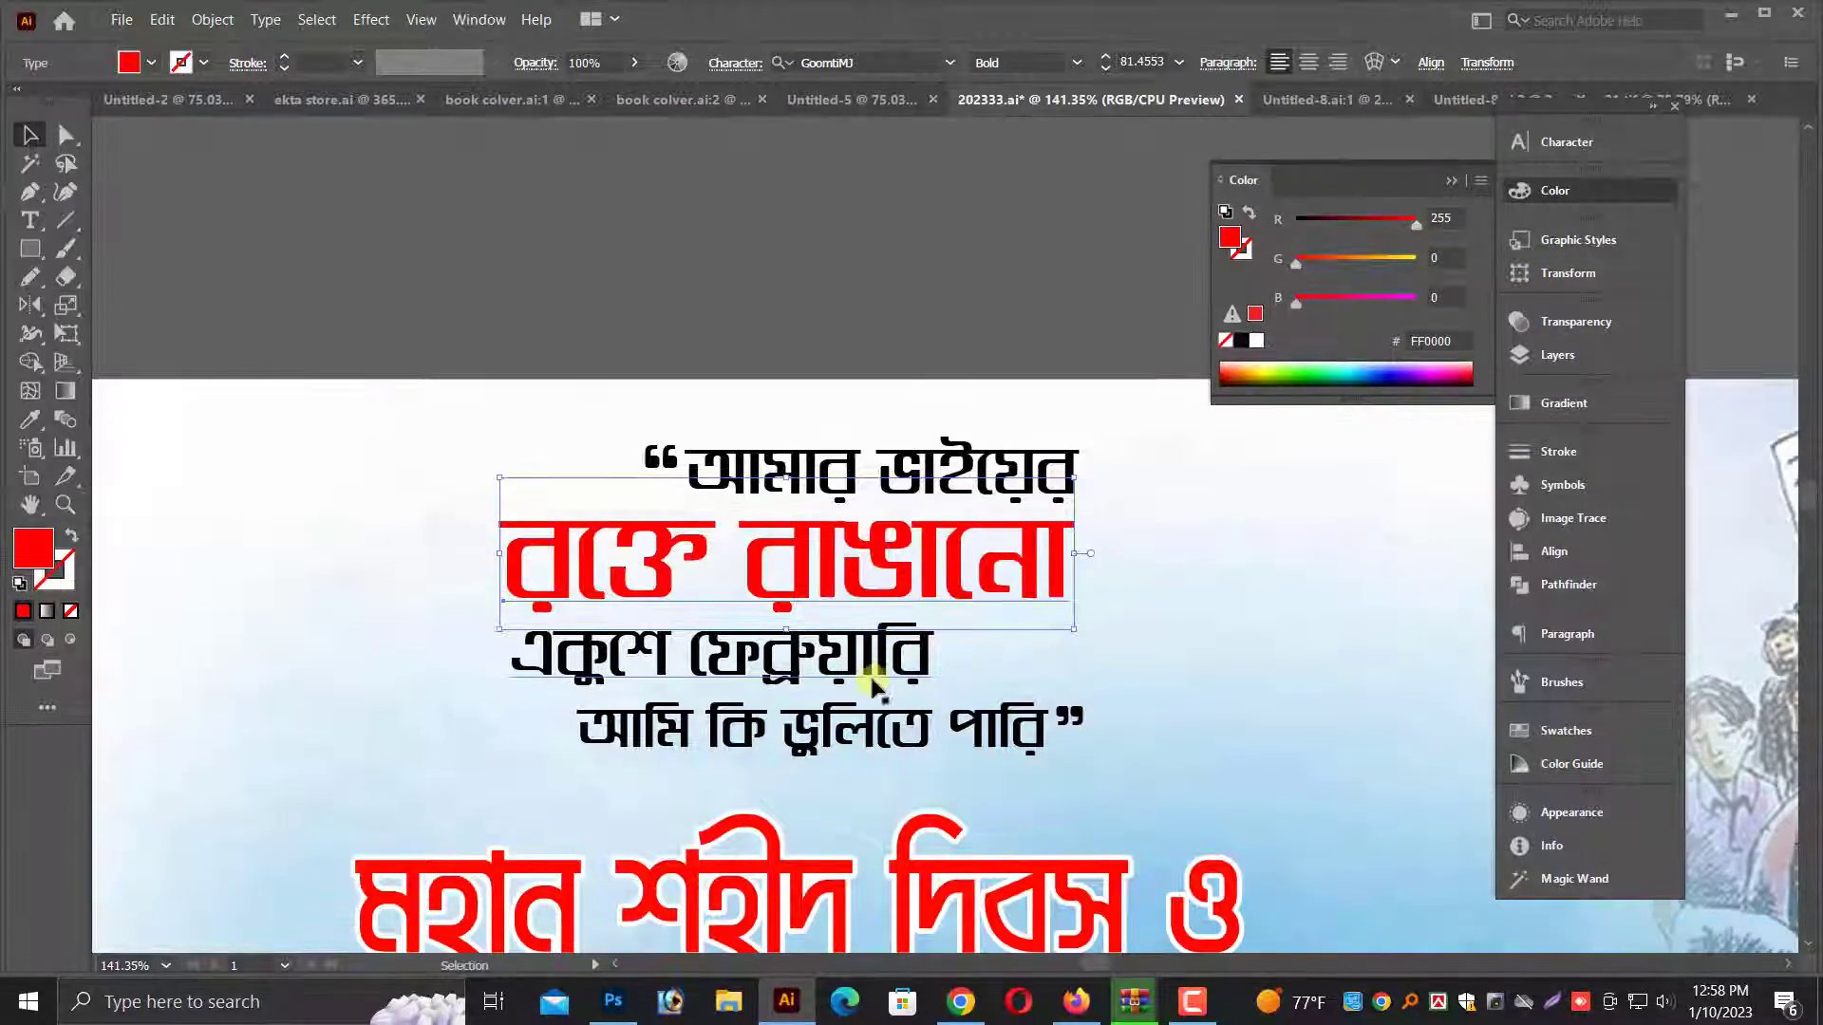
Color the quote's last line, আমি কি ভুলিতে পারি, dark maroon with R 68, G 0, B 0
{"action": "left_click", "coordinate": [871, 676]}
{"action": "left_click", "coordinate": [914, 732]}
{"action": "left_click_drag", "start_coordinate": [1321, 259], "coordinate": [1359, 300]}
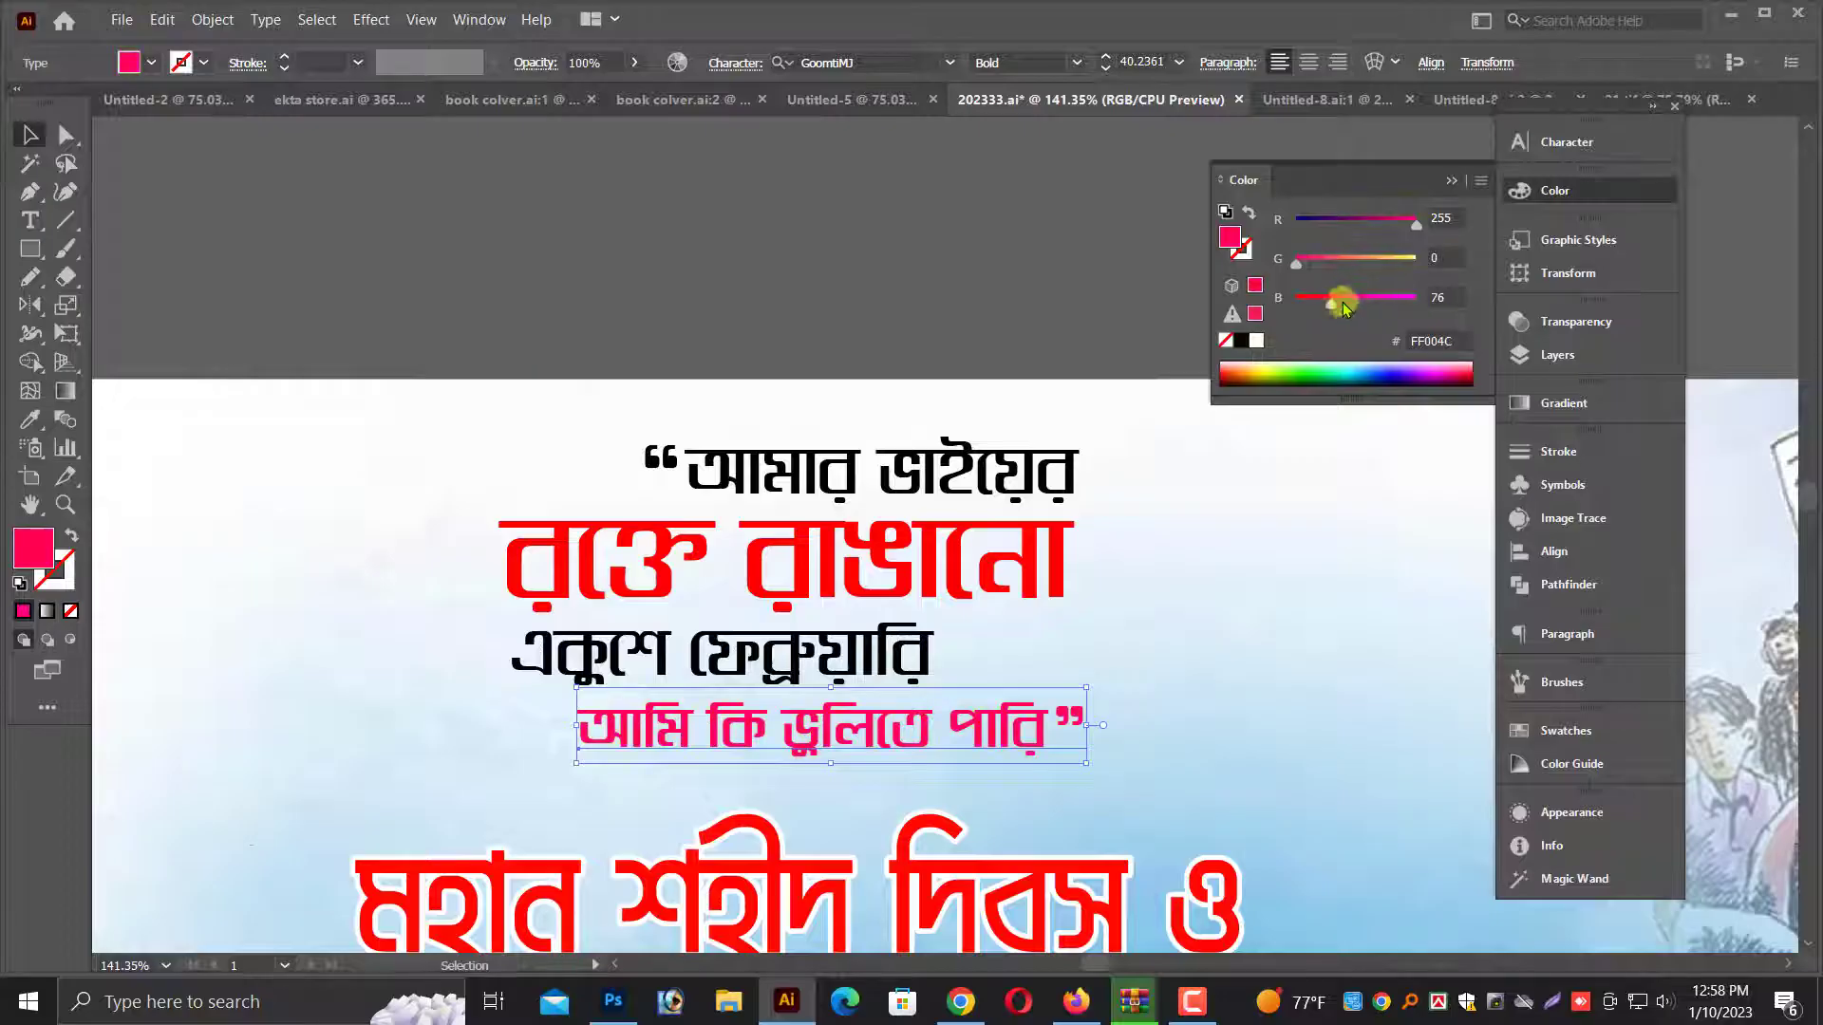
{"action": "left_click", "coordinate": [1339, 222]}
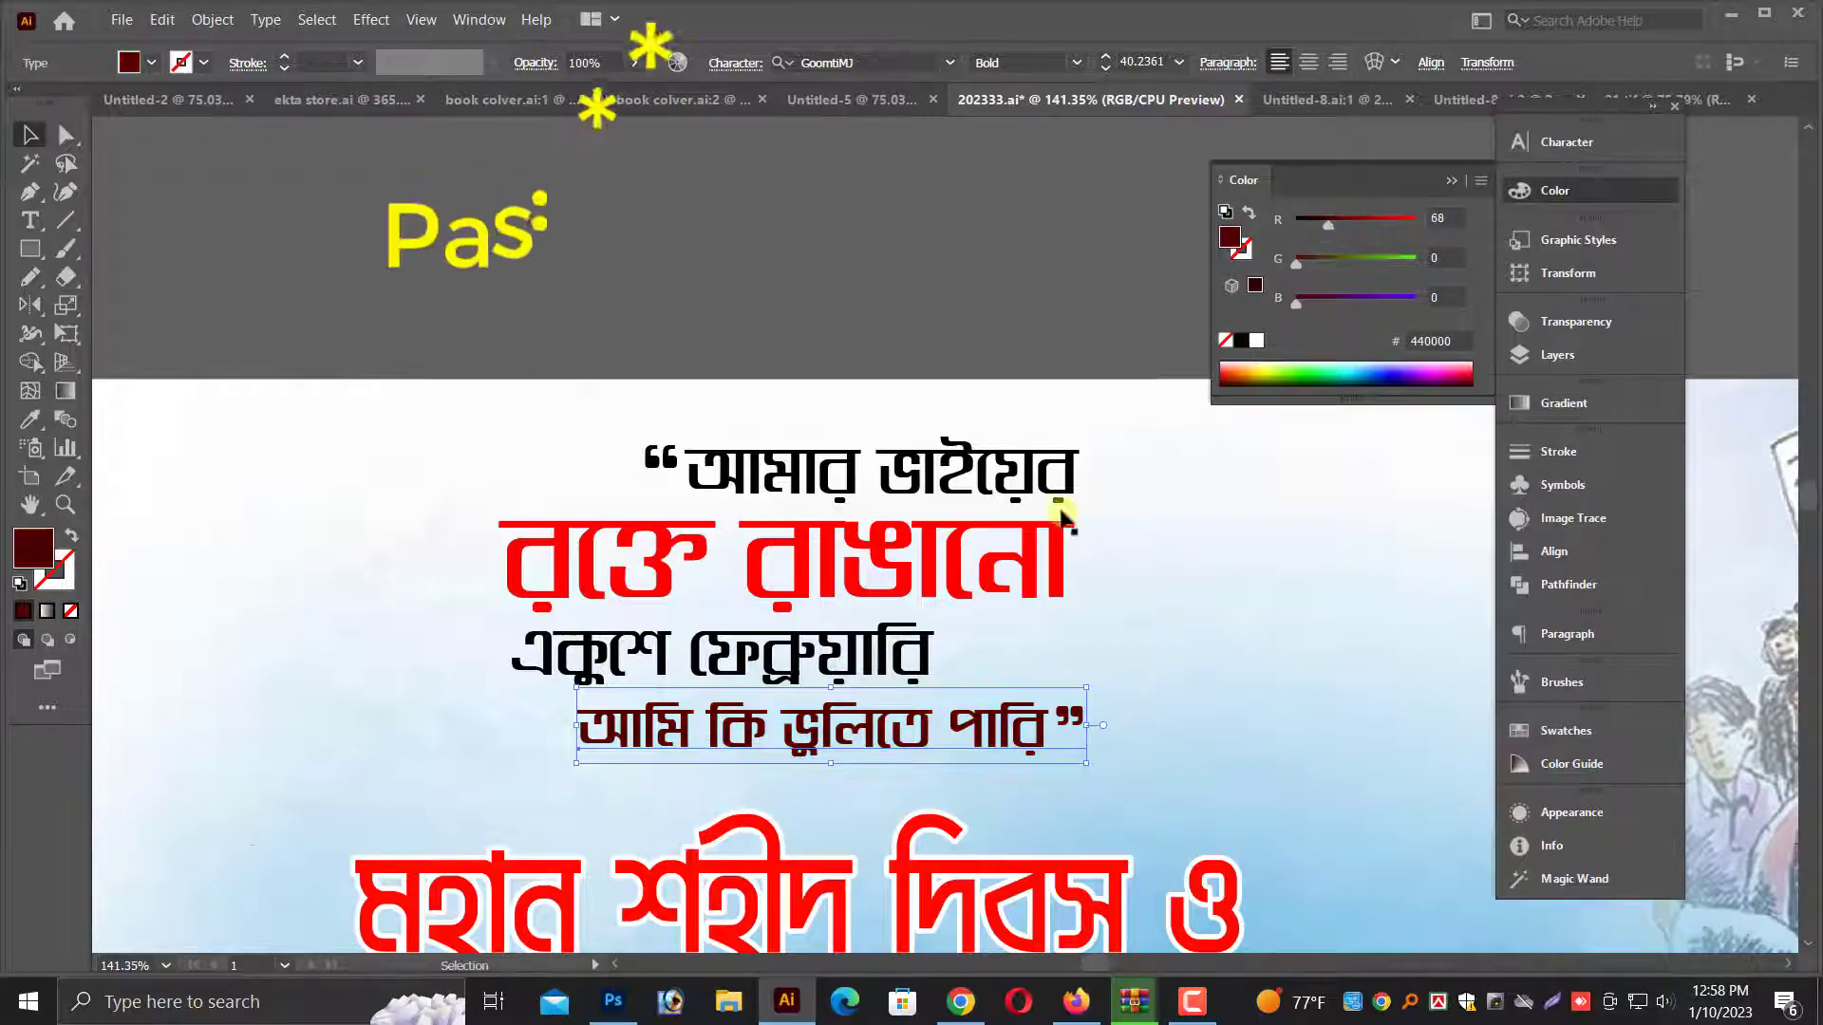
Color the quote's first line, আমার ভাইয়ের, green with R 0, G 112, B 0
{"action": "left_click", "coordinate": [857, 621]}
{"action": "left_click", "coordinate": [835, 649]}
{"action": "left_click", "coordinate": [992, 470]}
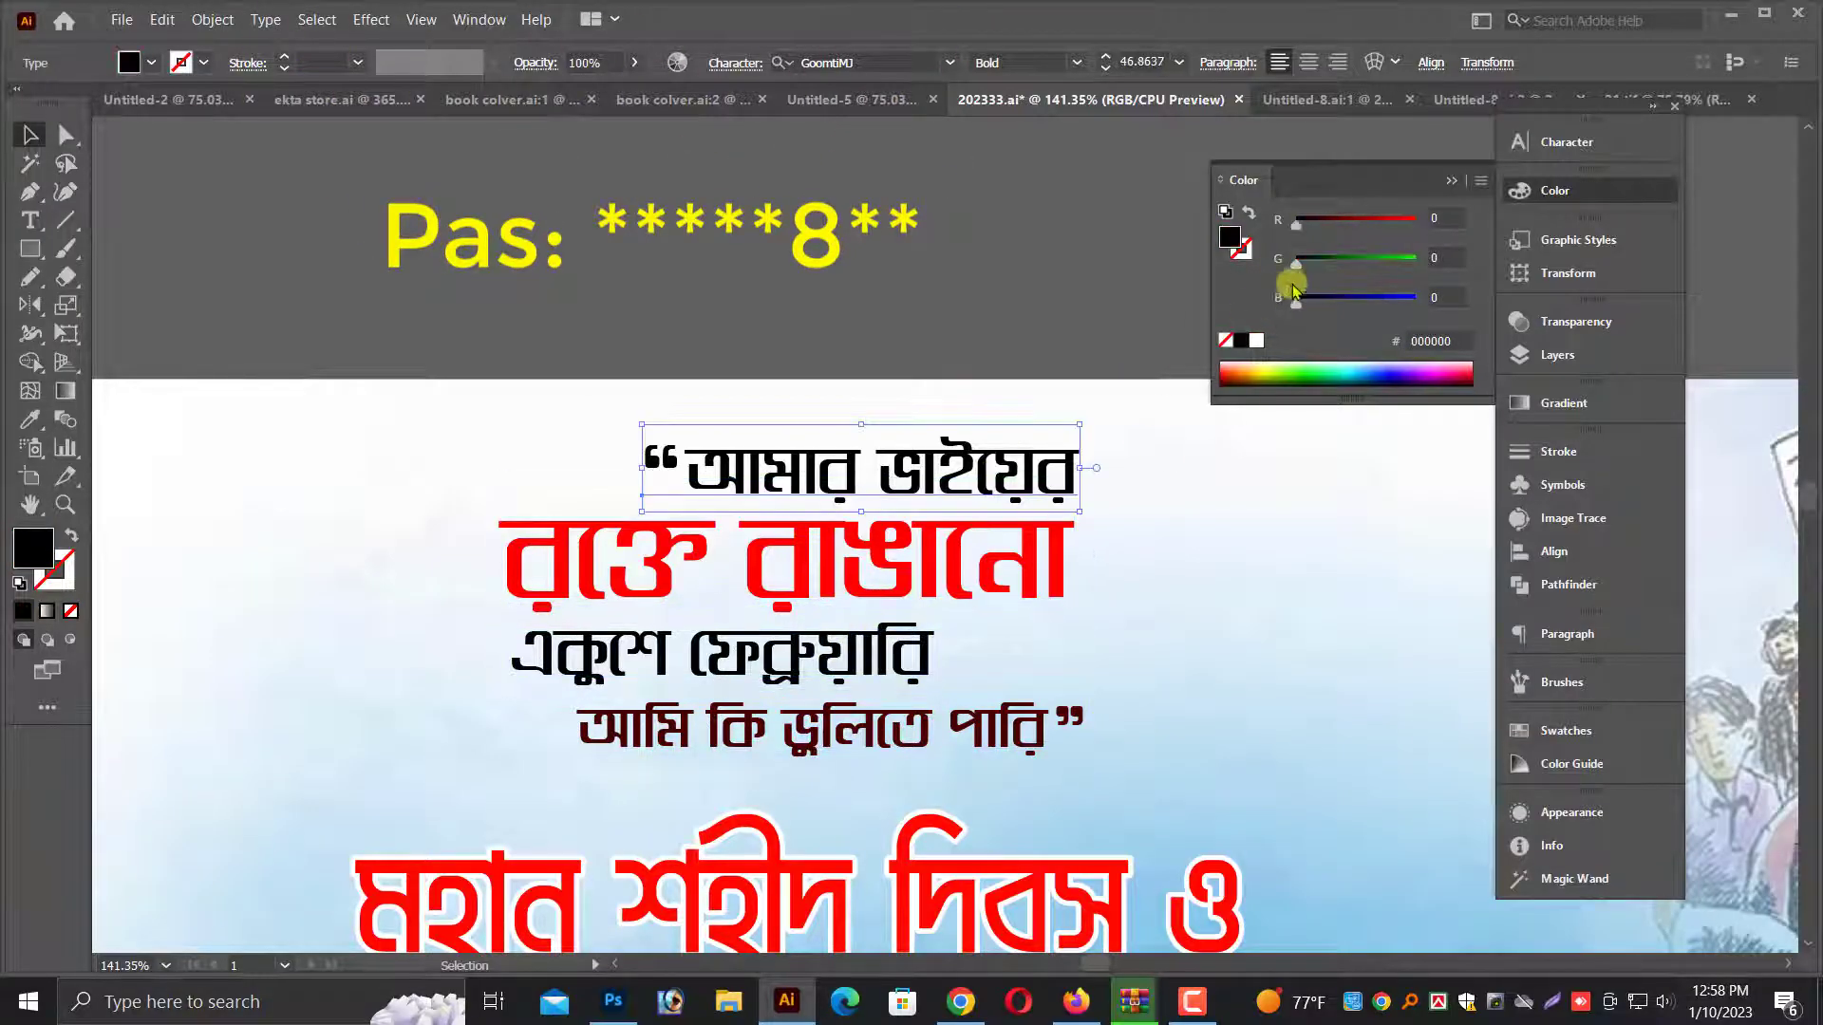
{"action": "left_click_drag", "start_coordinate": [1296, 258], "coordinate": [1348, 261]}
Select all four lines of the quote above the headings and group them
{"action": "scroll", "coordinate": [817, 579], "scroll_direction": "down", "scroll_amount": 2}
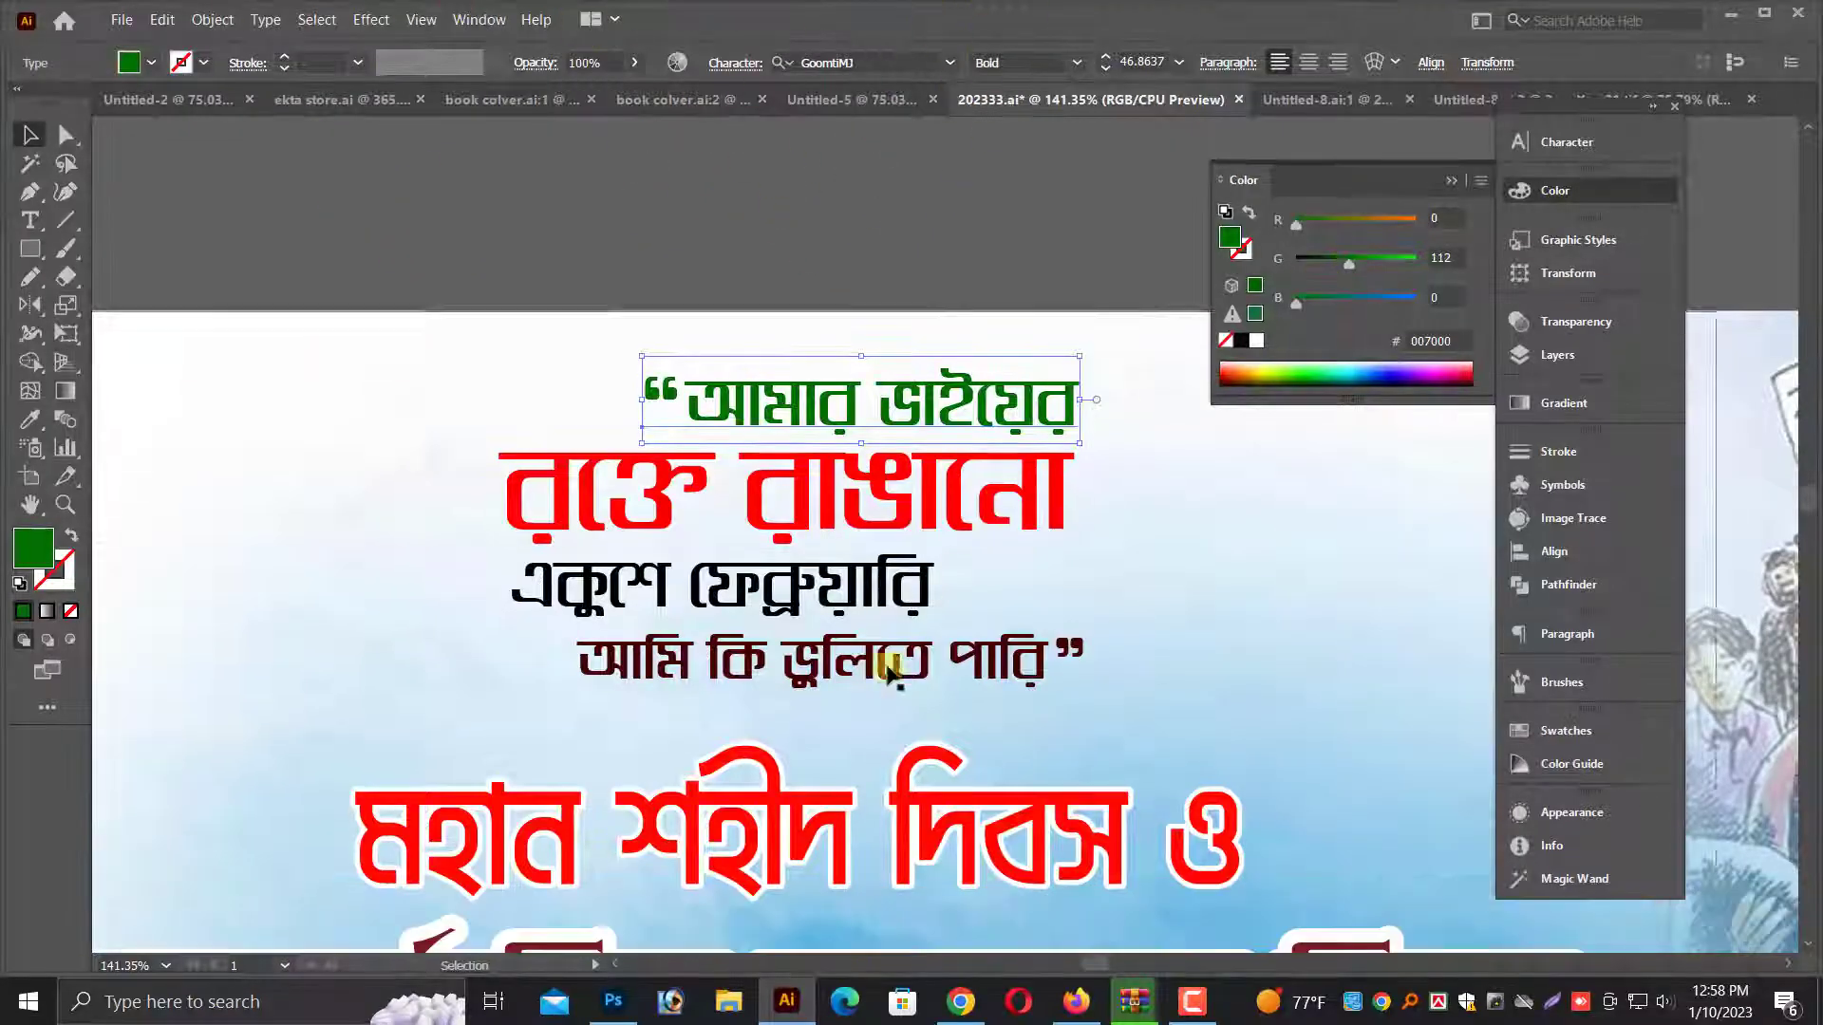
{"action": "left_click", "coordinate": [814, 581]}
{"action": "left_click", "coordinate": [887, 646]}
{"action": "left_click", "coordinate": [881, 600]}
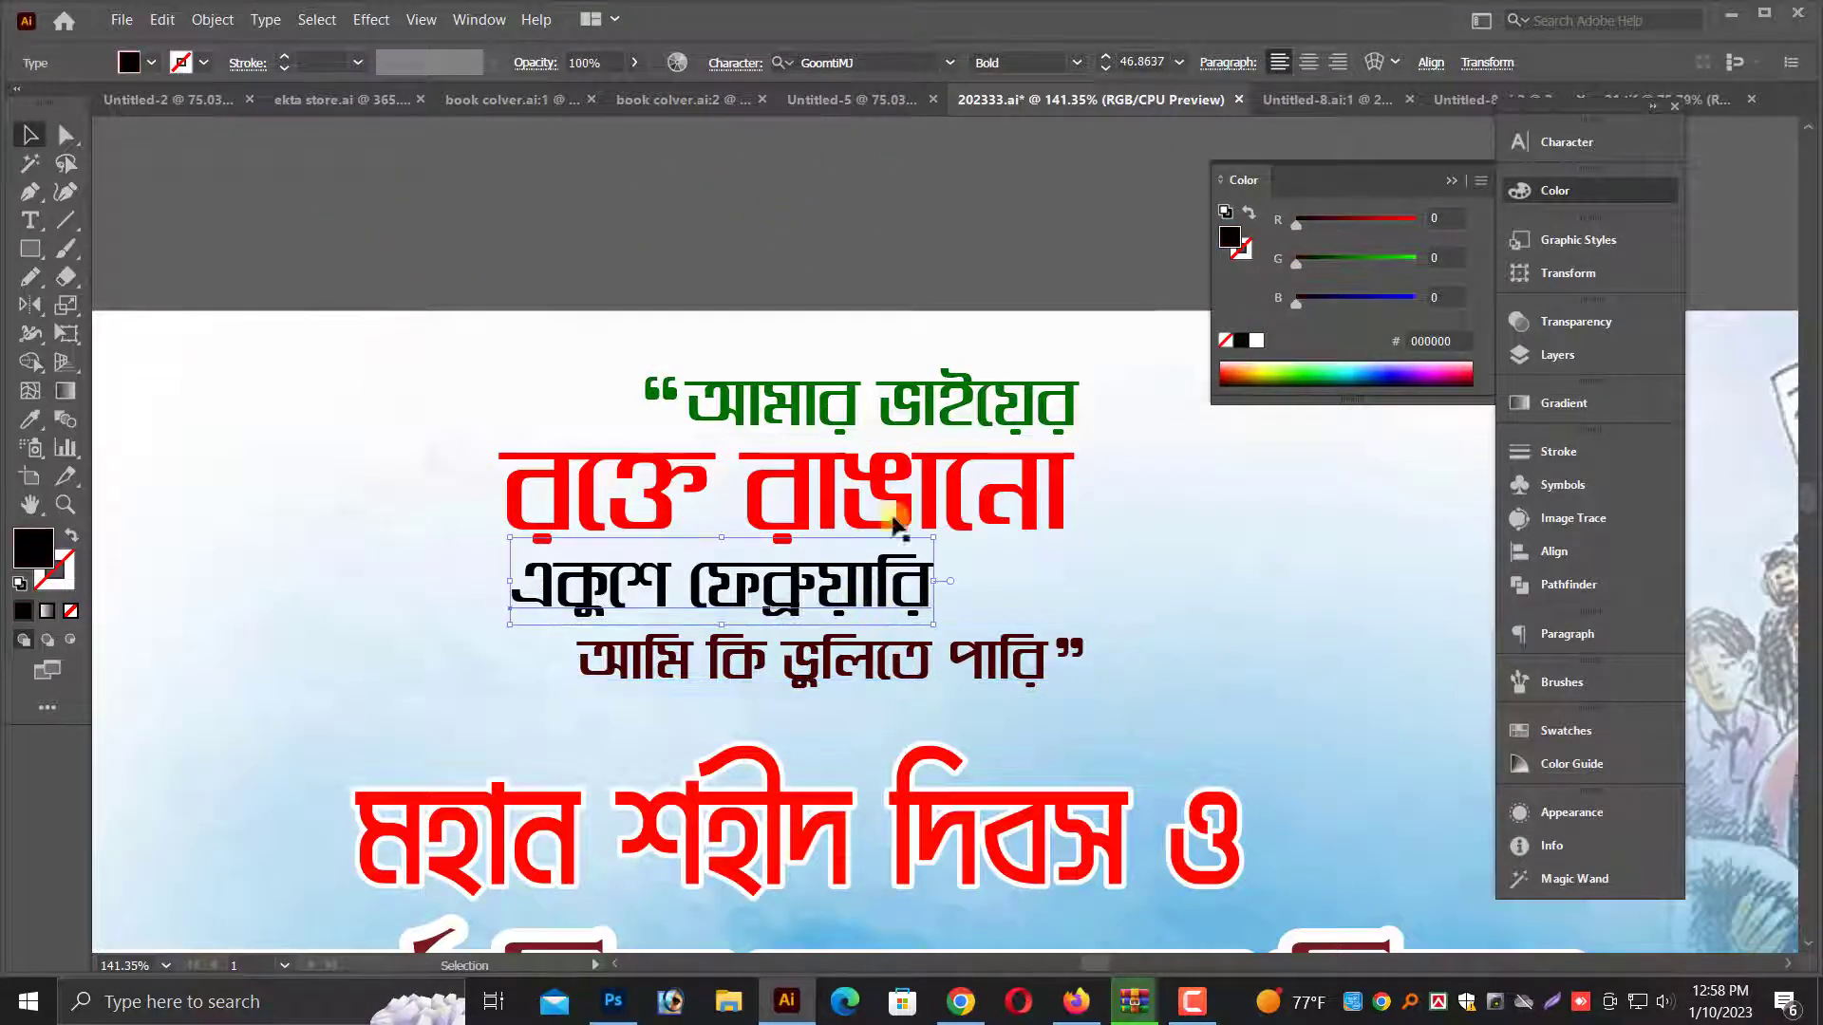
{"action": "left_click", "coordinate": [897, 508], "text": "shift"}
{"action": "left_click", "coordinate": [930, 392], "text": "shift"}
{"action": "left_click", "coordinate": [960, 670], "text": "shift"}
{"action": "left_click_drag", "start_coordinate": [829, 563], "coordinate": [822, 489]}
{"action": "key", "text": "ctrl+z"}
{"action": "key", "text": "ctrl+g"}
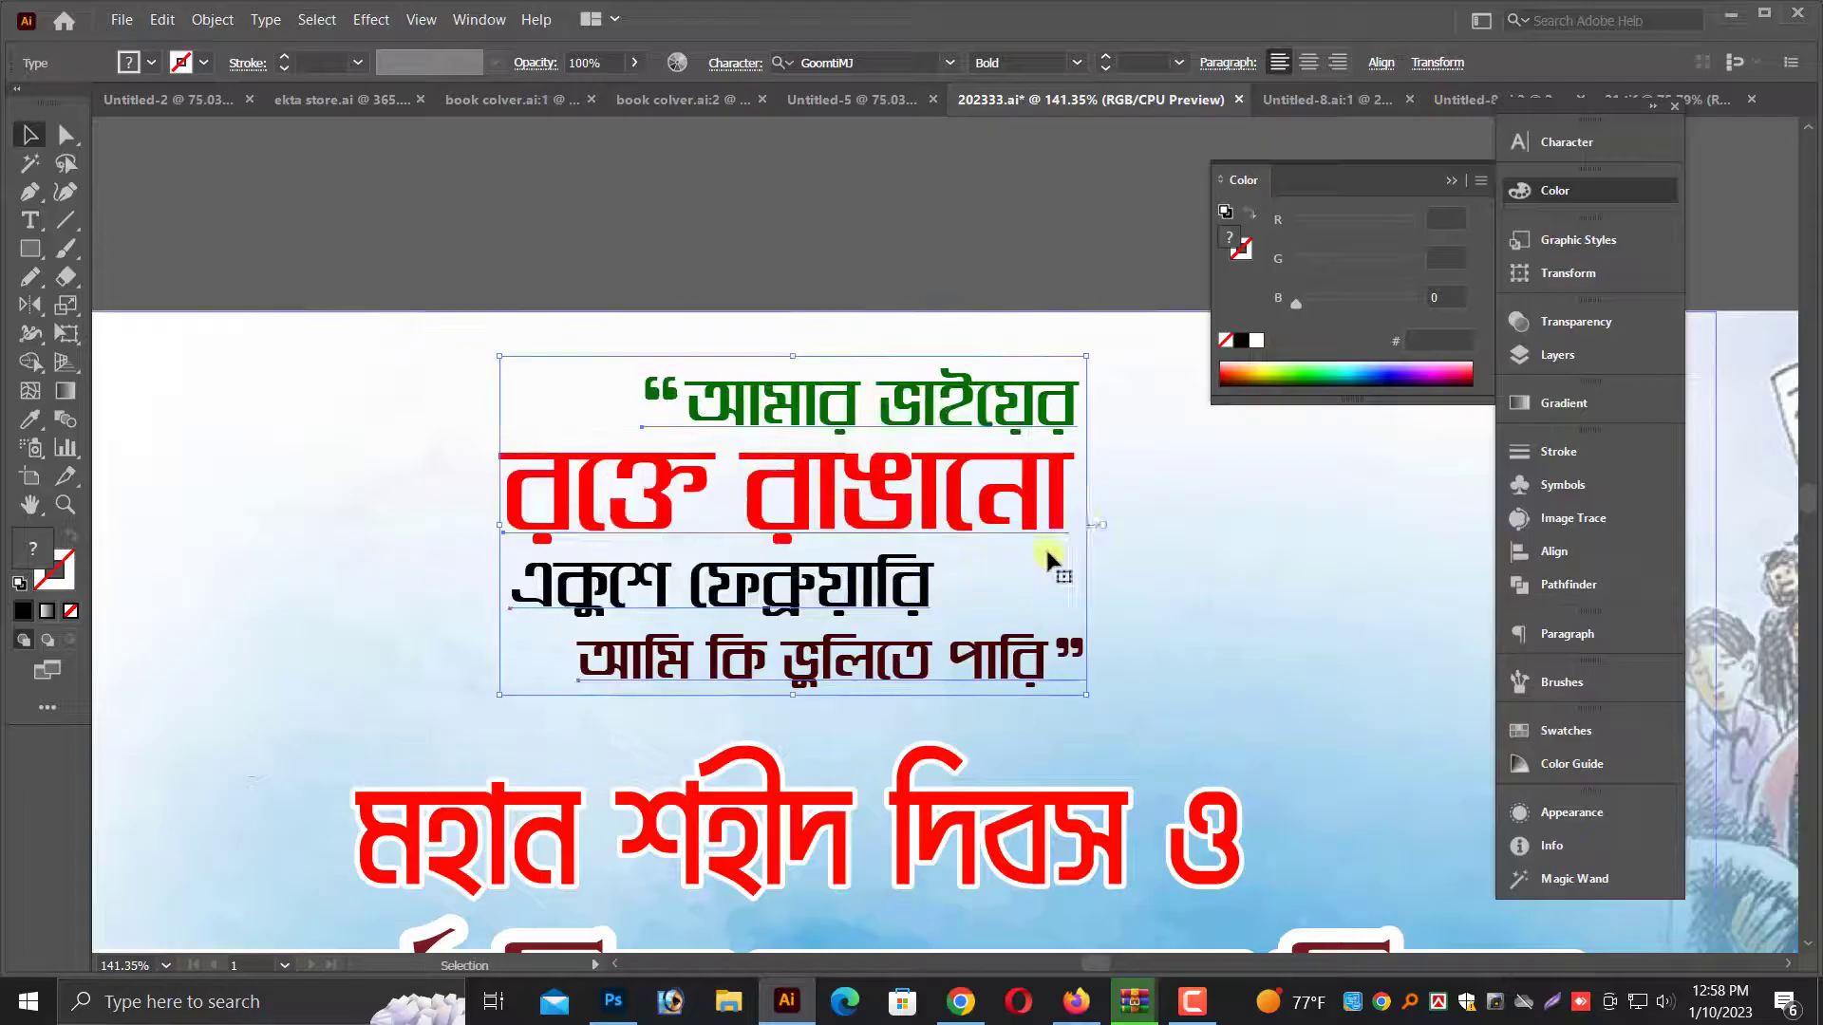
Shrink the quote group slightly and shift it a little within the space above the headings
{"action": "left_click_drag", "start_coordinate": [1086, 525], "coordinate": [1068, 525]}
{"action": "left_click_drag", "start_coordinate": [890, 496], "coordinate": [875, 486]}
{"action": "key", "text": "ctrl+minus"}
{"action": "key", "text": "ctrl+minus"}
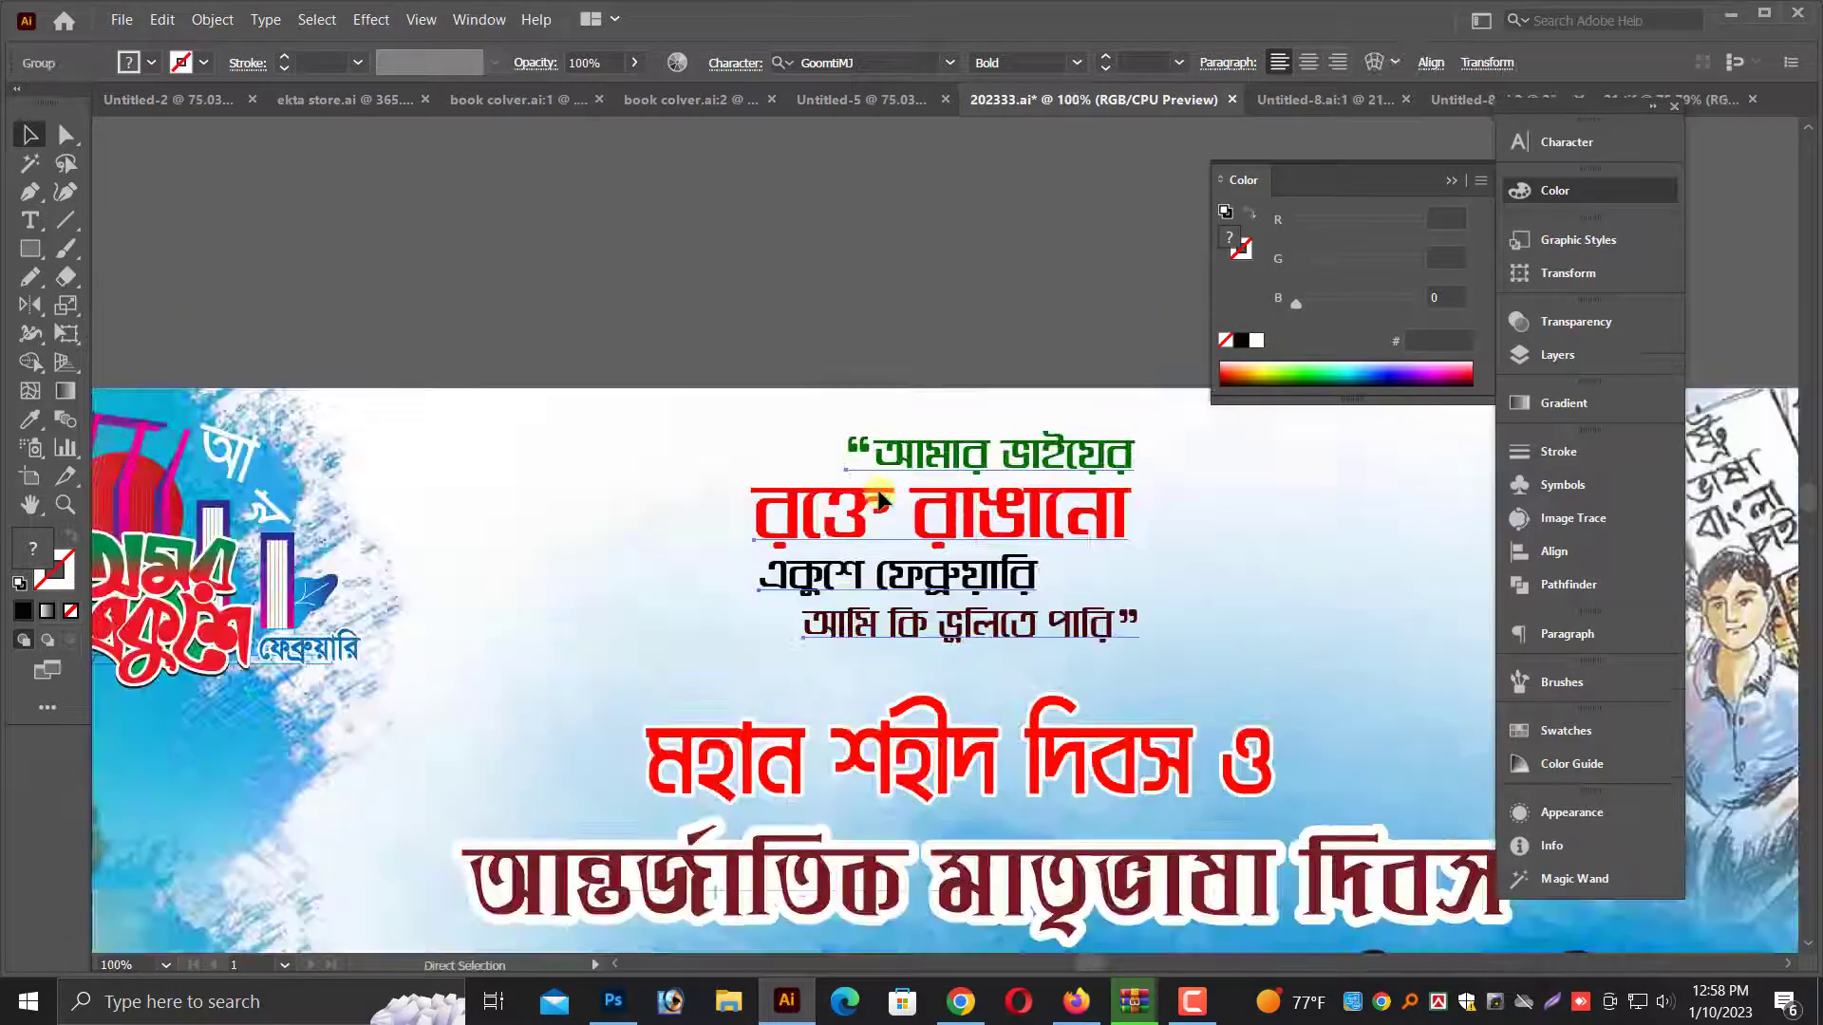
Take the maroon text off the heading আন্তর্জাতিক মাতৃভাষা দিবস and set its white backing copy's stroke weight to 10 pt
{"action": "scroll", "coordinate": [859, 607], "scroll_direction": "down", "scroll_amount": 3}
{"action": "scroll", "coordinate": [897, 727], "scroll_direction": "up", "scroll_amount": 1}
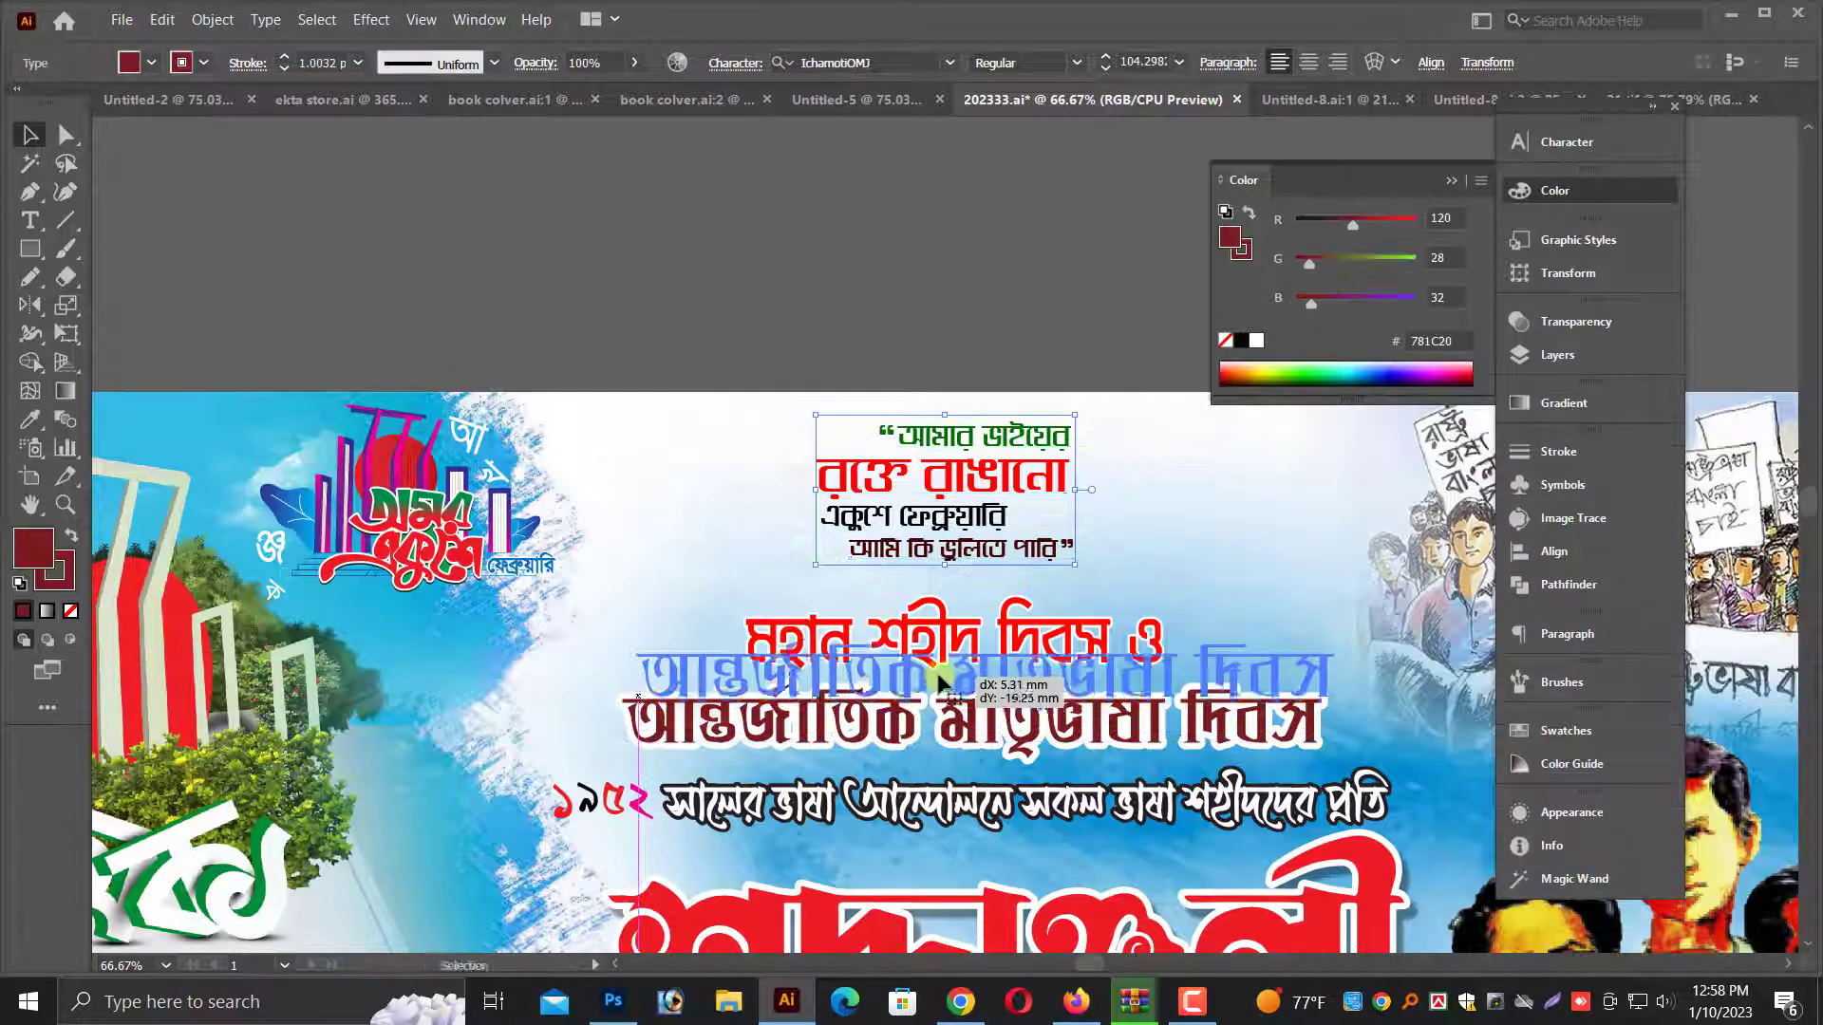
{"action": "left_click", "coordinate": [940, 707]}
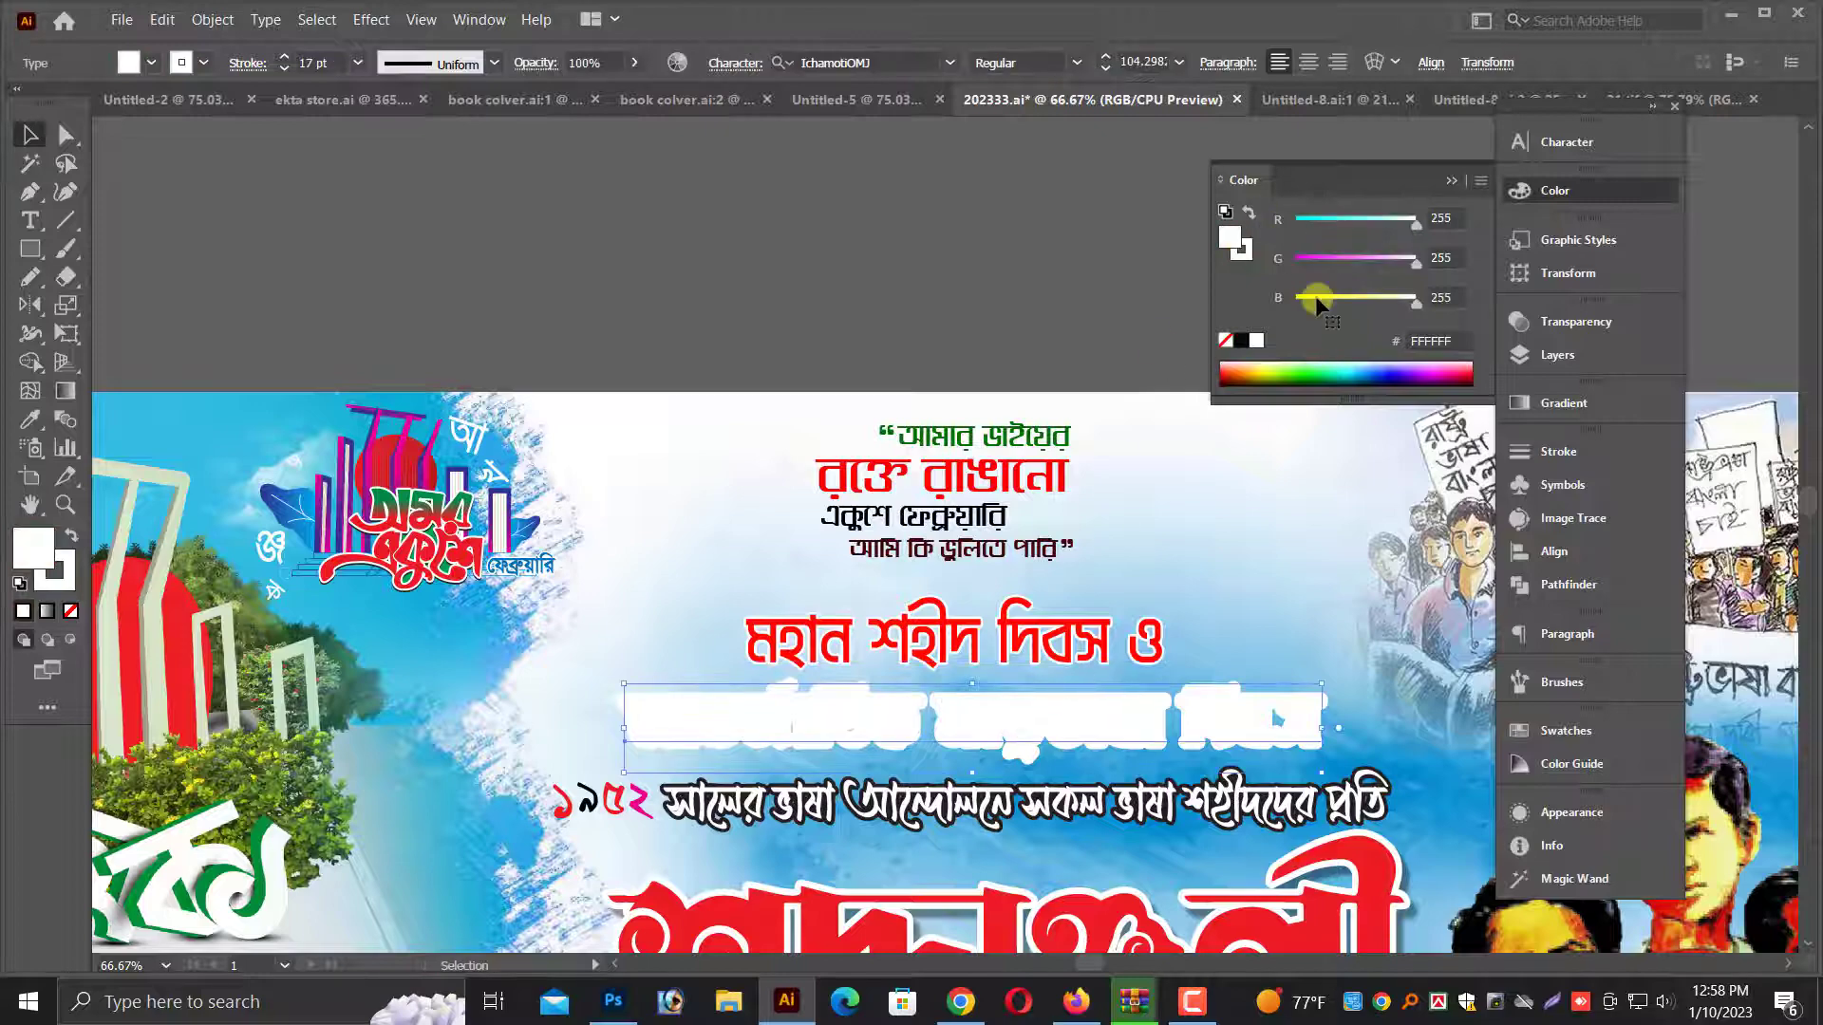
{"action": "key", "text": "ctrl+F10"}
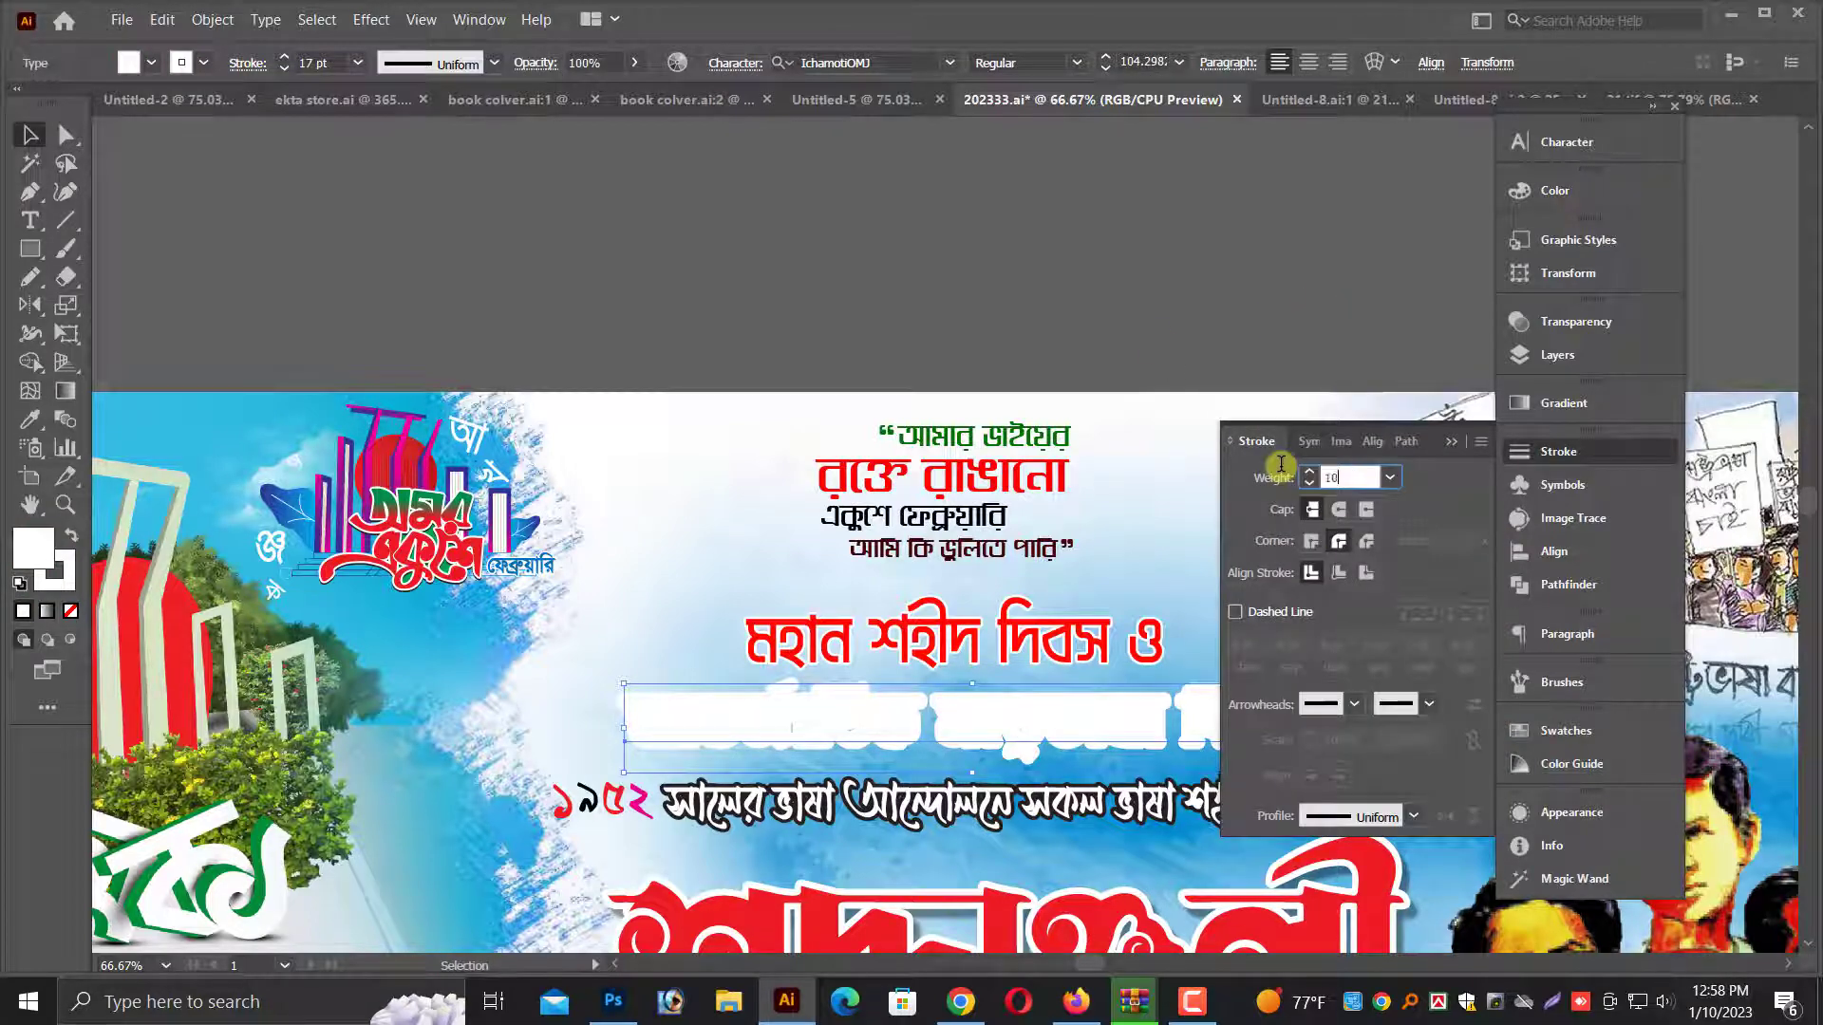
{"action": "type", "text": "10"}
{"action": "key", "text": "Return"}
{"action": "left_click", "coordinate": [1239, 327]}
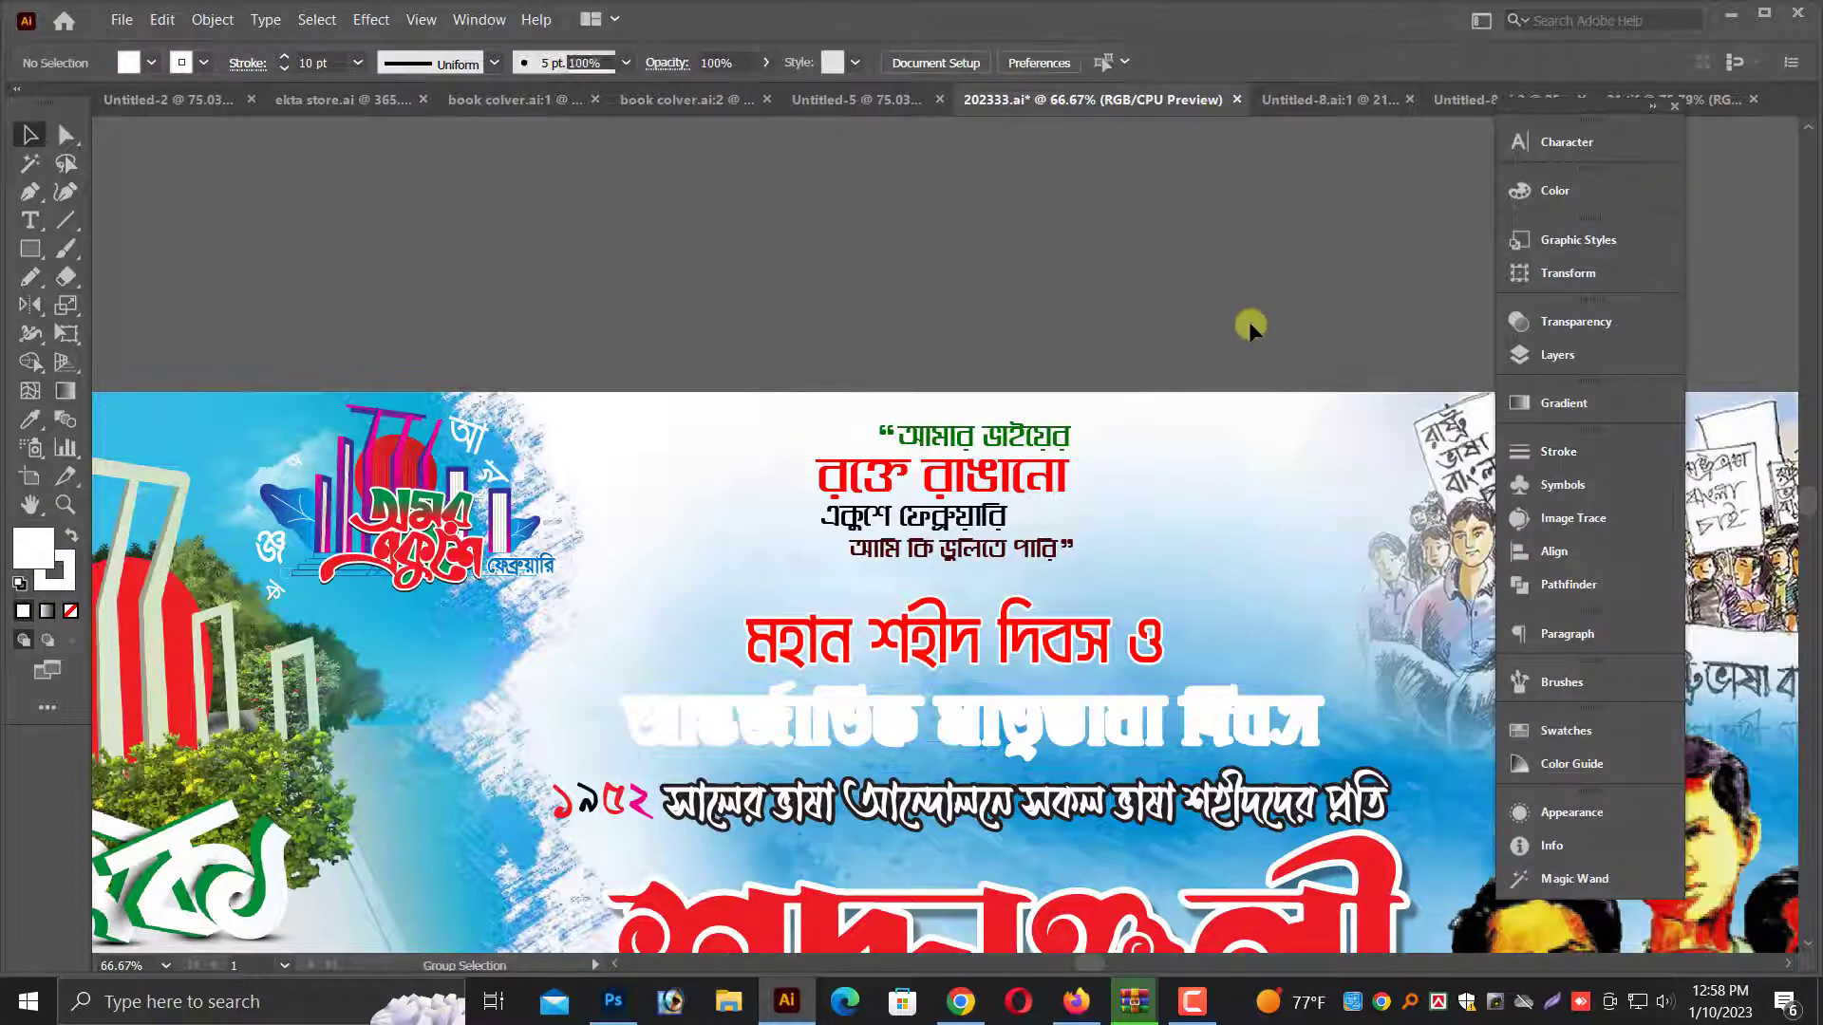
Restore the heading's text in front of its white backing and color it red with R 204, G 28, B 32
{"action": "key", "text": "ctrl+f"}
{"action": "left_click", "coordinate": [1531, 202]}
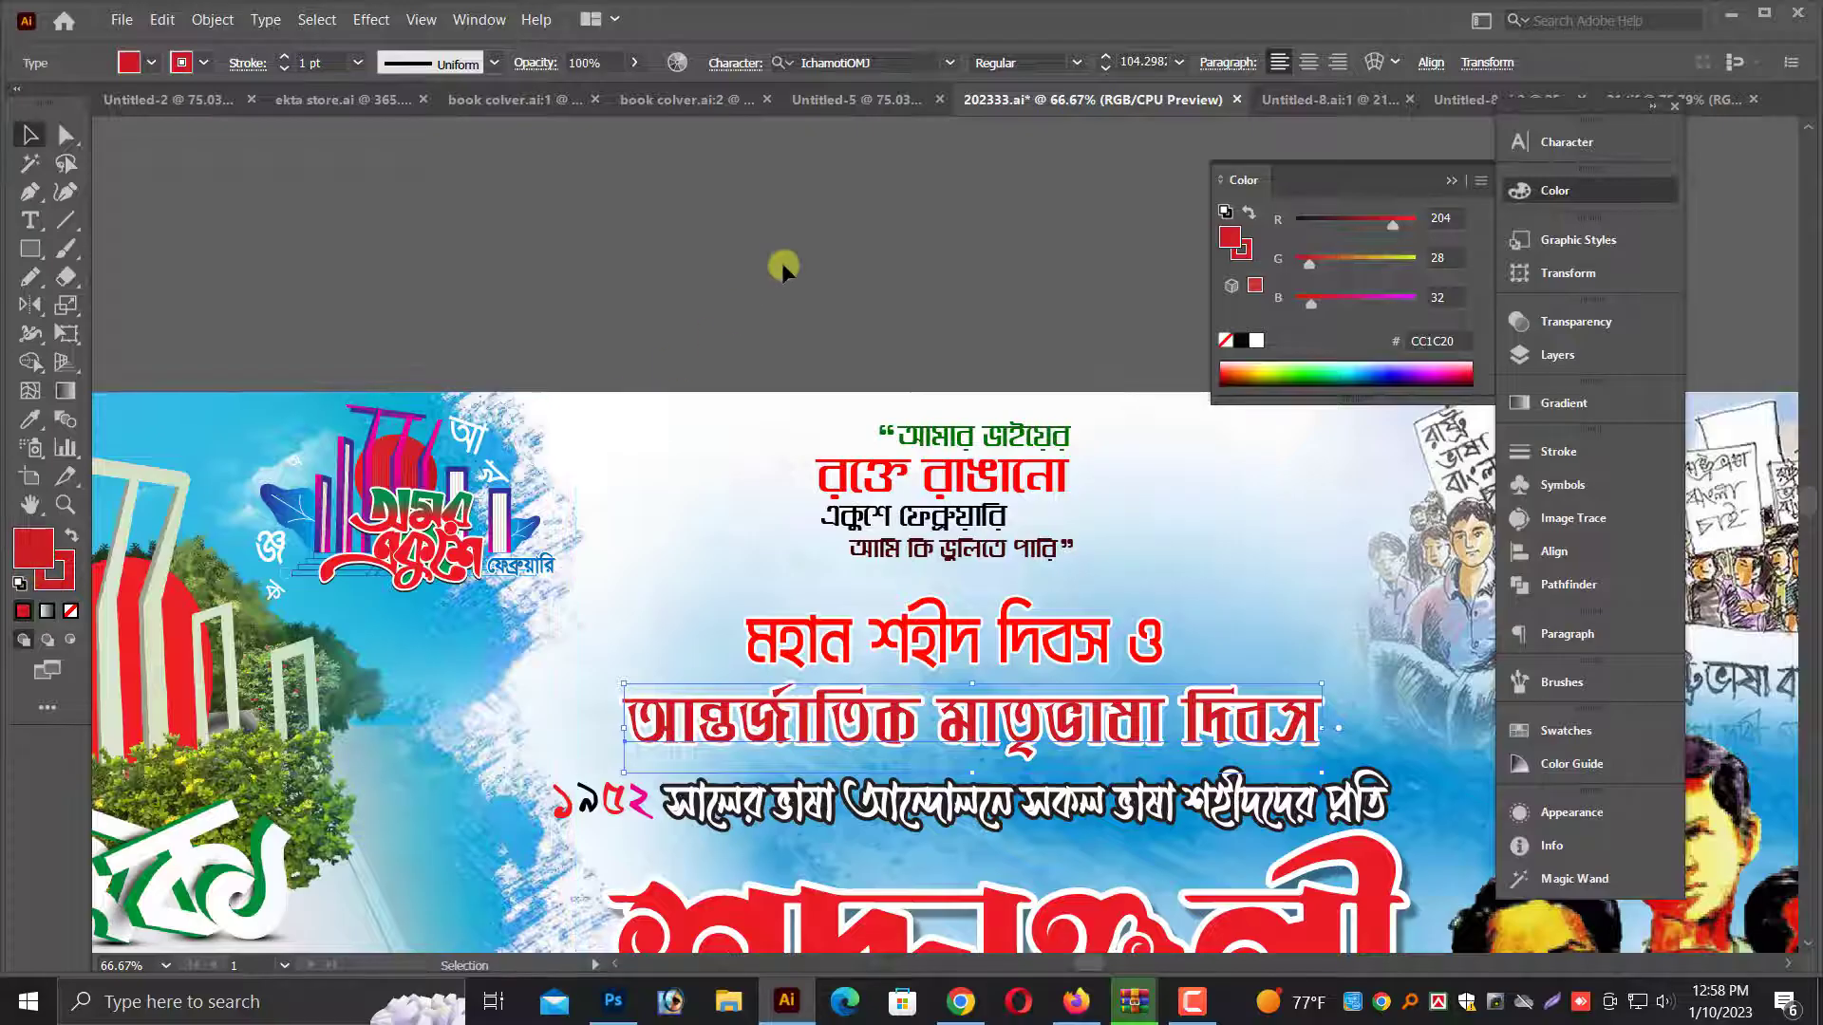
{"action": "left_click", "coordinate": [782, 262]}
Break the school text after বিদ্যালয়, dropping the comma, so হবিরবাড়ী, ভালুকা। starts a second line
{"action": "scroll", "coordinate": [782, 262], "scroll_direction": "down", "scroll_amount": 5}
{"action": "key", "text": "ctrl+minus"}
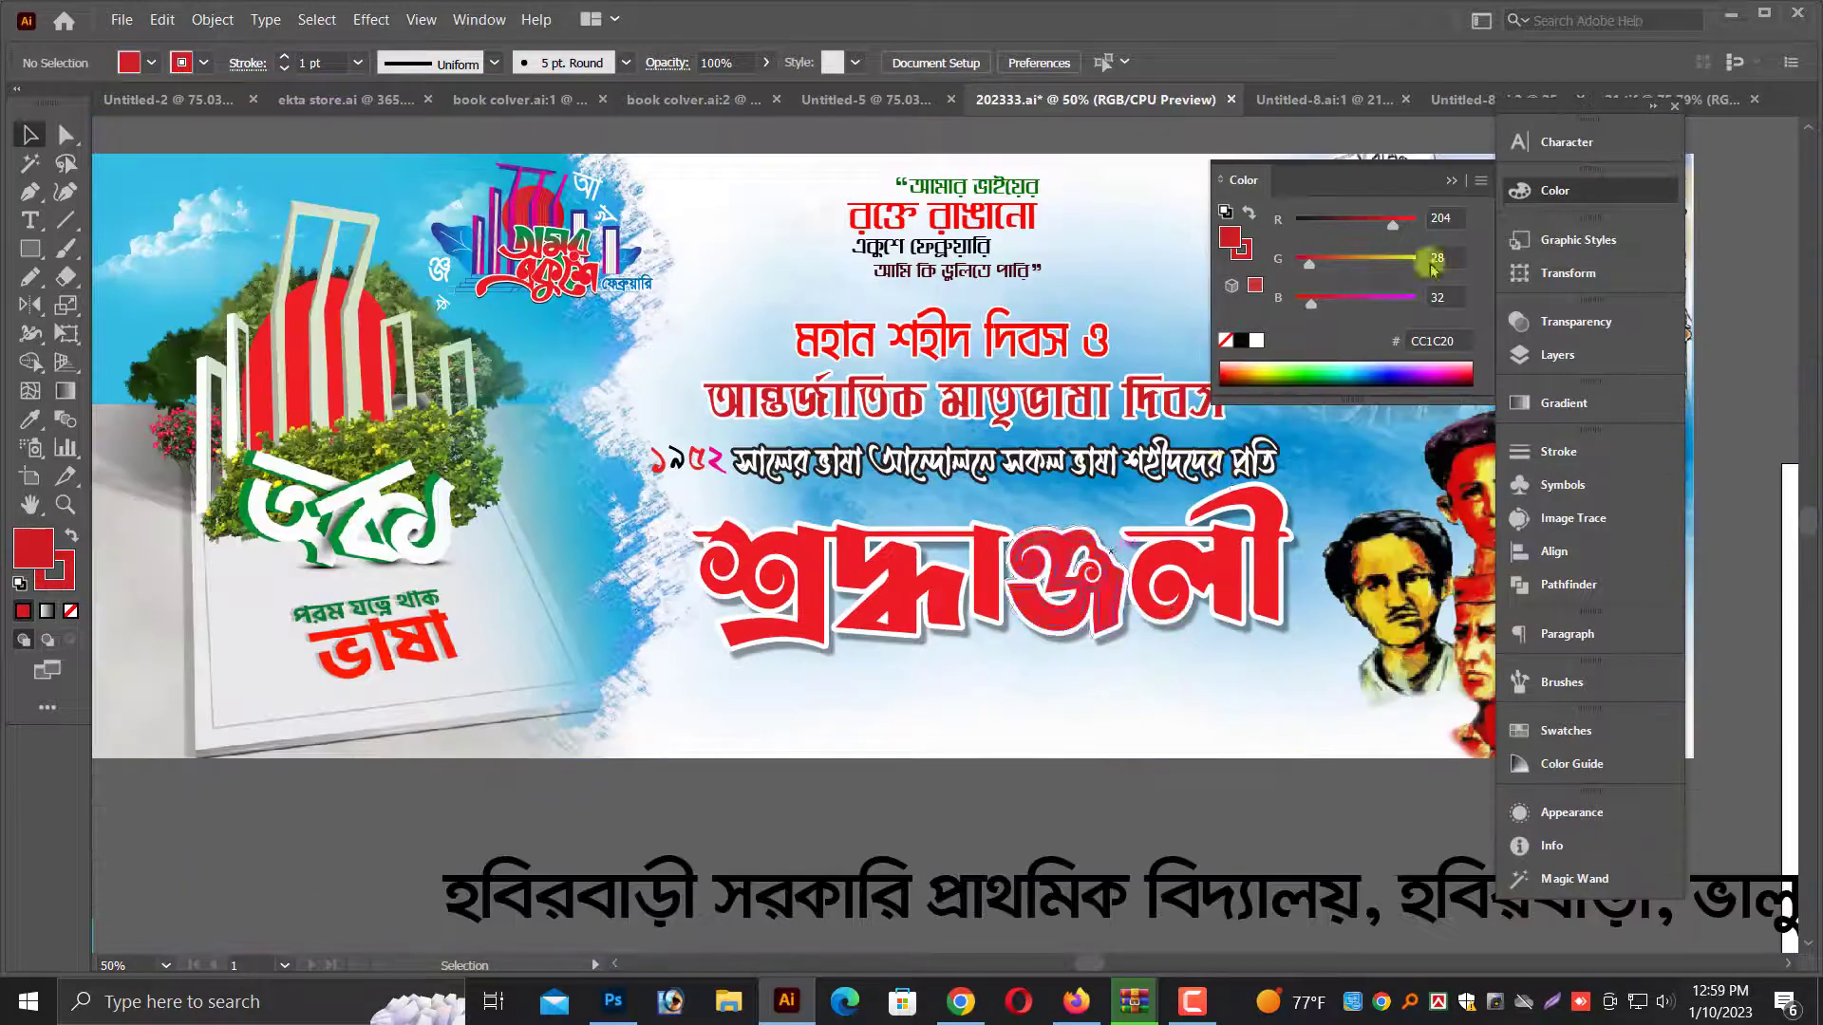
{"action": "scroll", "coordinate": [886, 769], "scroll_direction": "down", "scroll_amount": 1}
{"action": "left_click", "coordinate": [1082, 842]}
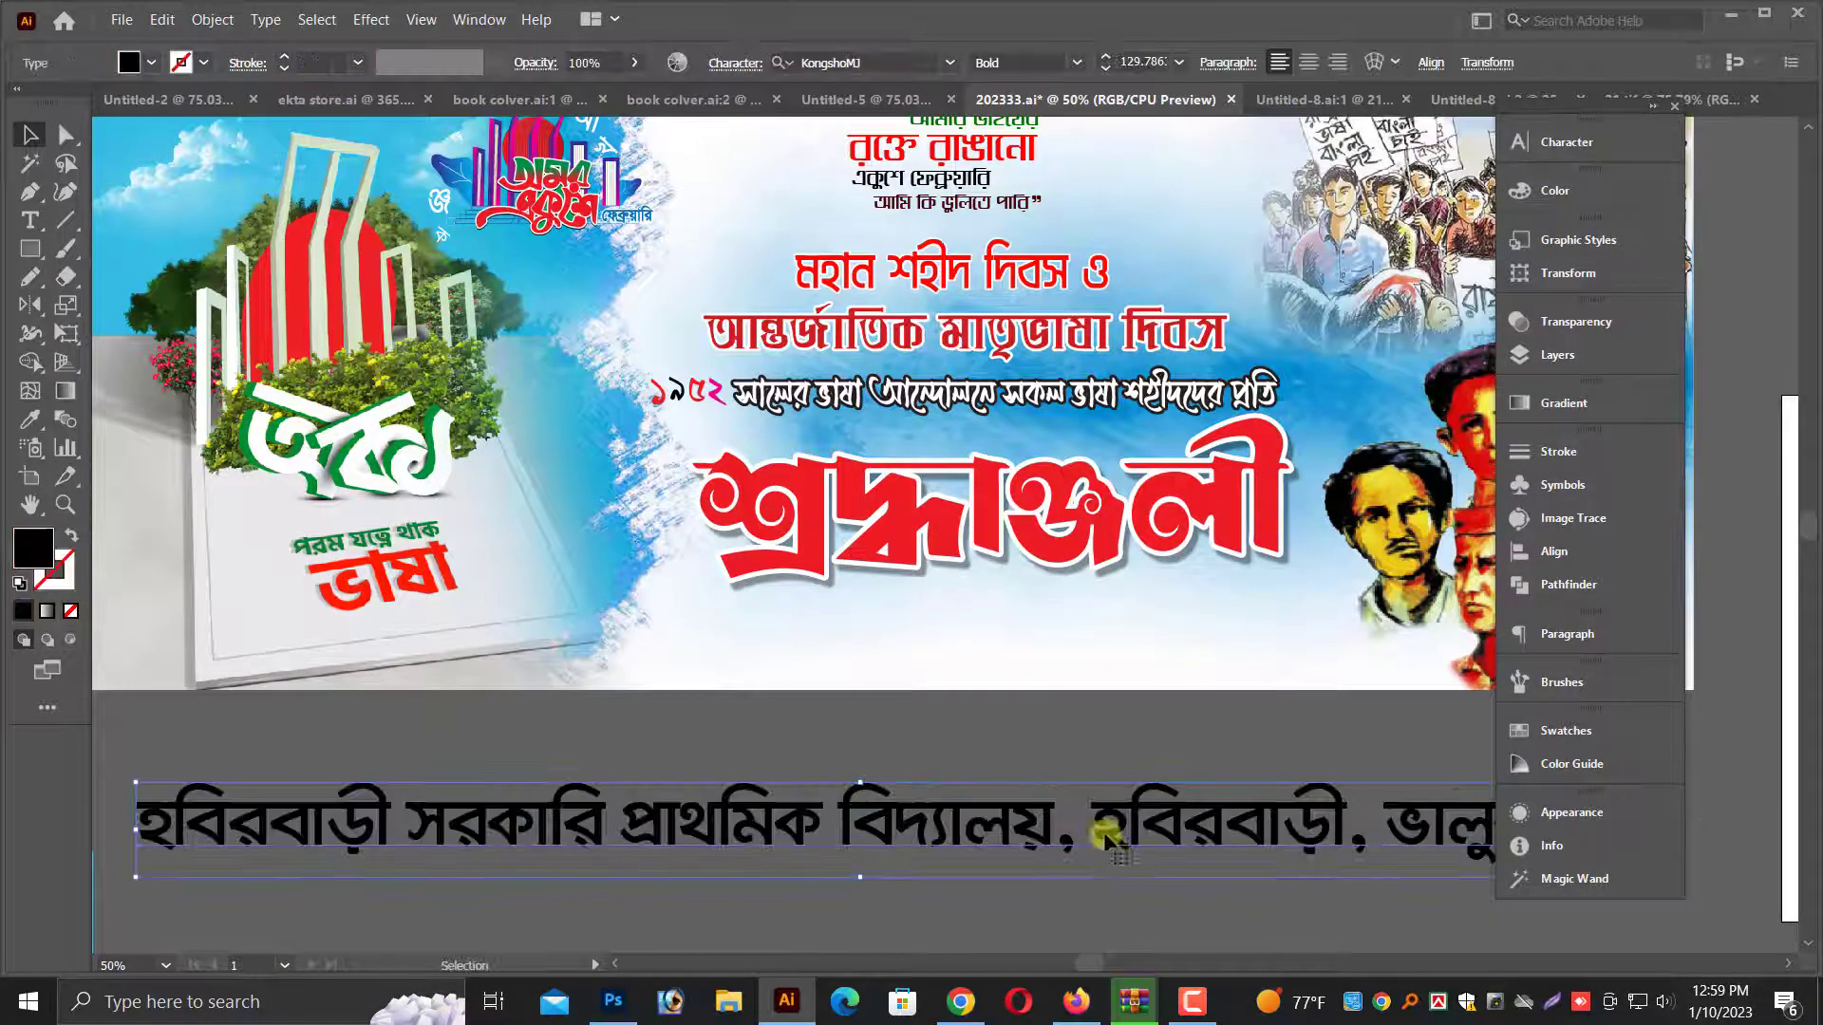
{"action": "double_click", "coordinate": [1106, 840]}
{"action": "key", "text": "BackSpace"}
{"action": "key", "text": "BackSpace"}
{"action": "key", "text": "Return"}
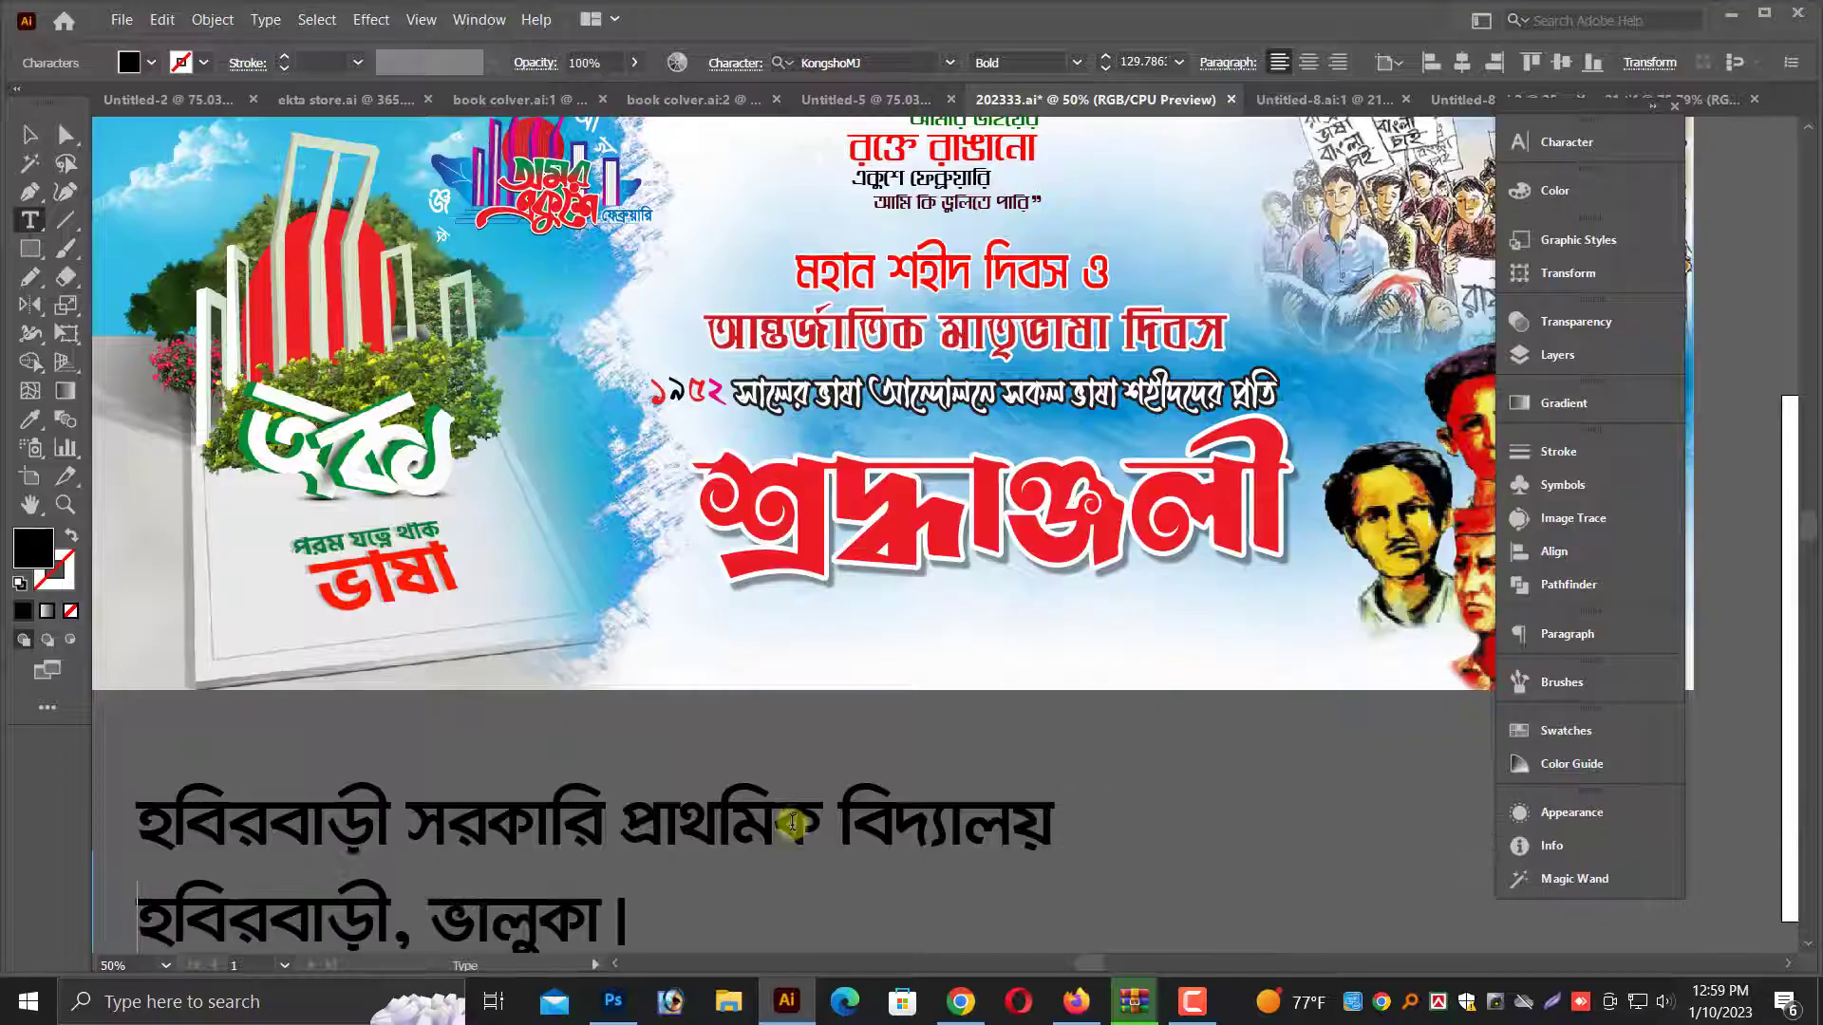
Center-align the two-line school text and move it beneath the banner's middle
{"action": "key", "text": "Escape"}
{"action": "key", "text": "ctrl+shift+c"}
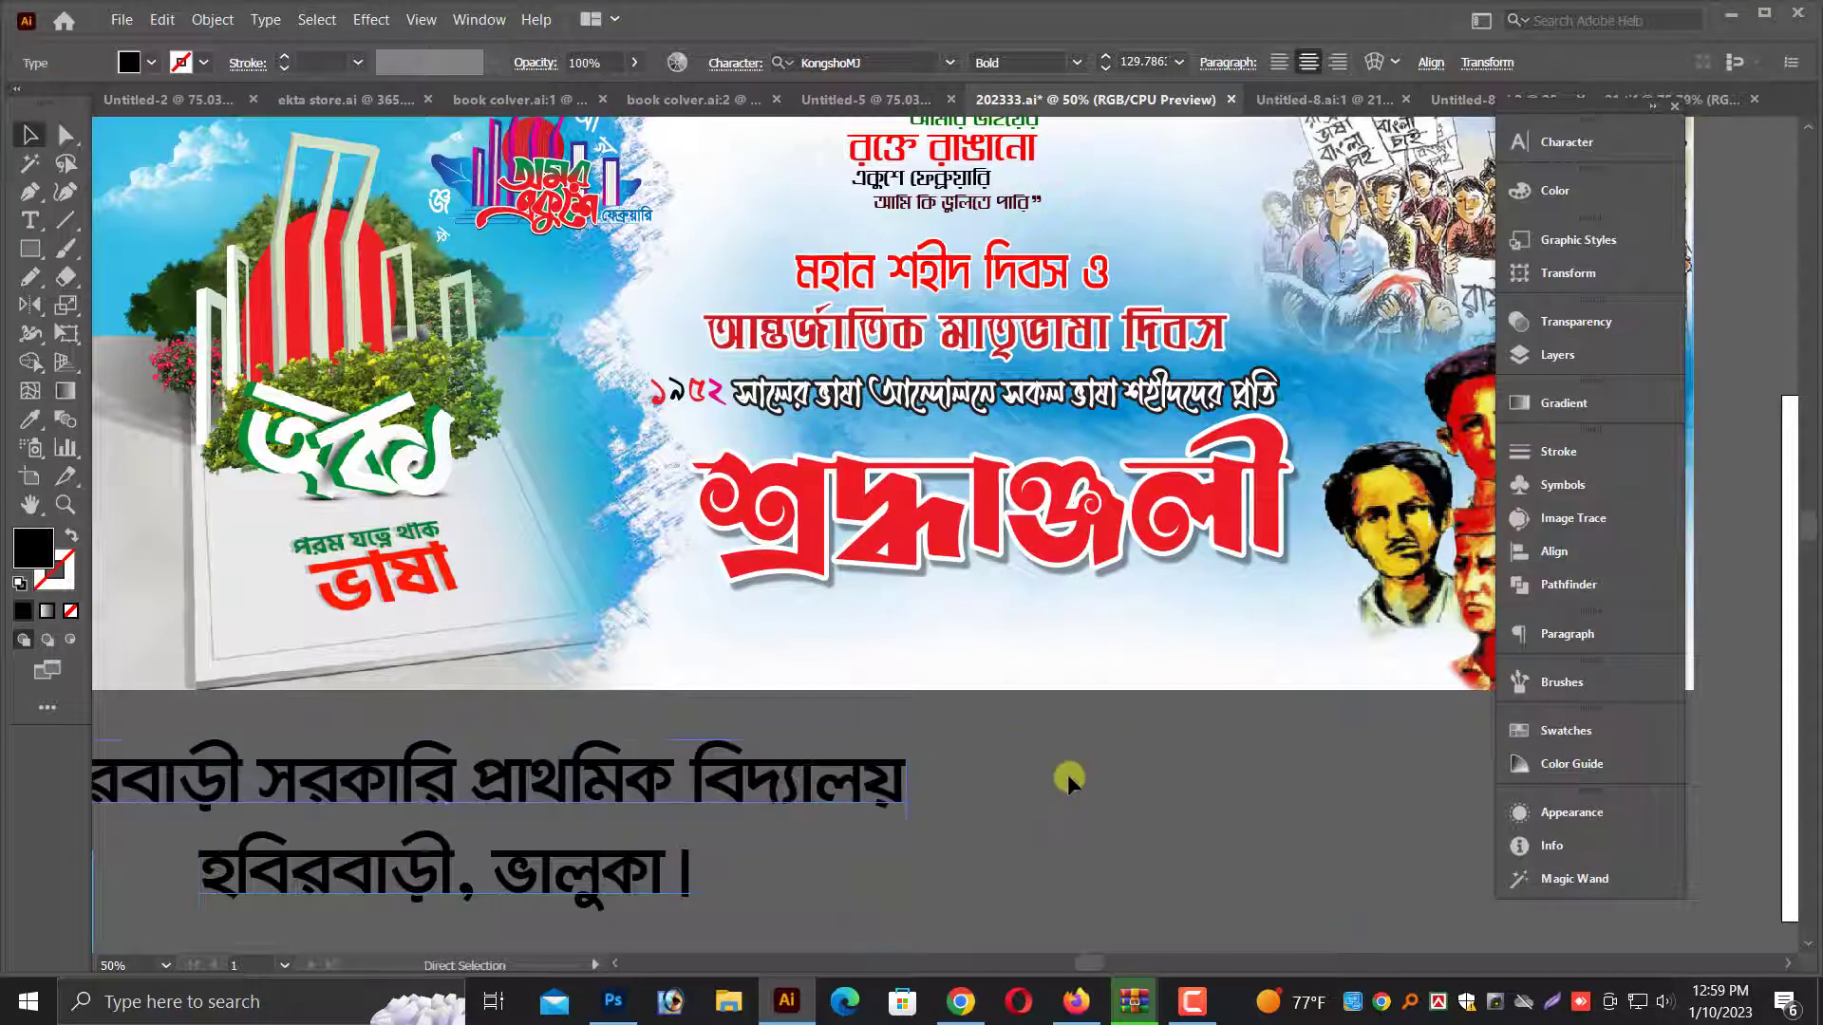
{"action": "left_click_drag", "start_coordinate": [755, 788], "coordinate": [1094, 762]}
Reduce the font size of the school text's second line, হবিরবাড়ী, ভালুকা।, by six increments
{"action": "triple_click", "coordinate": [865, 843]}
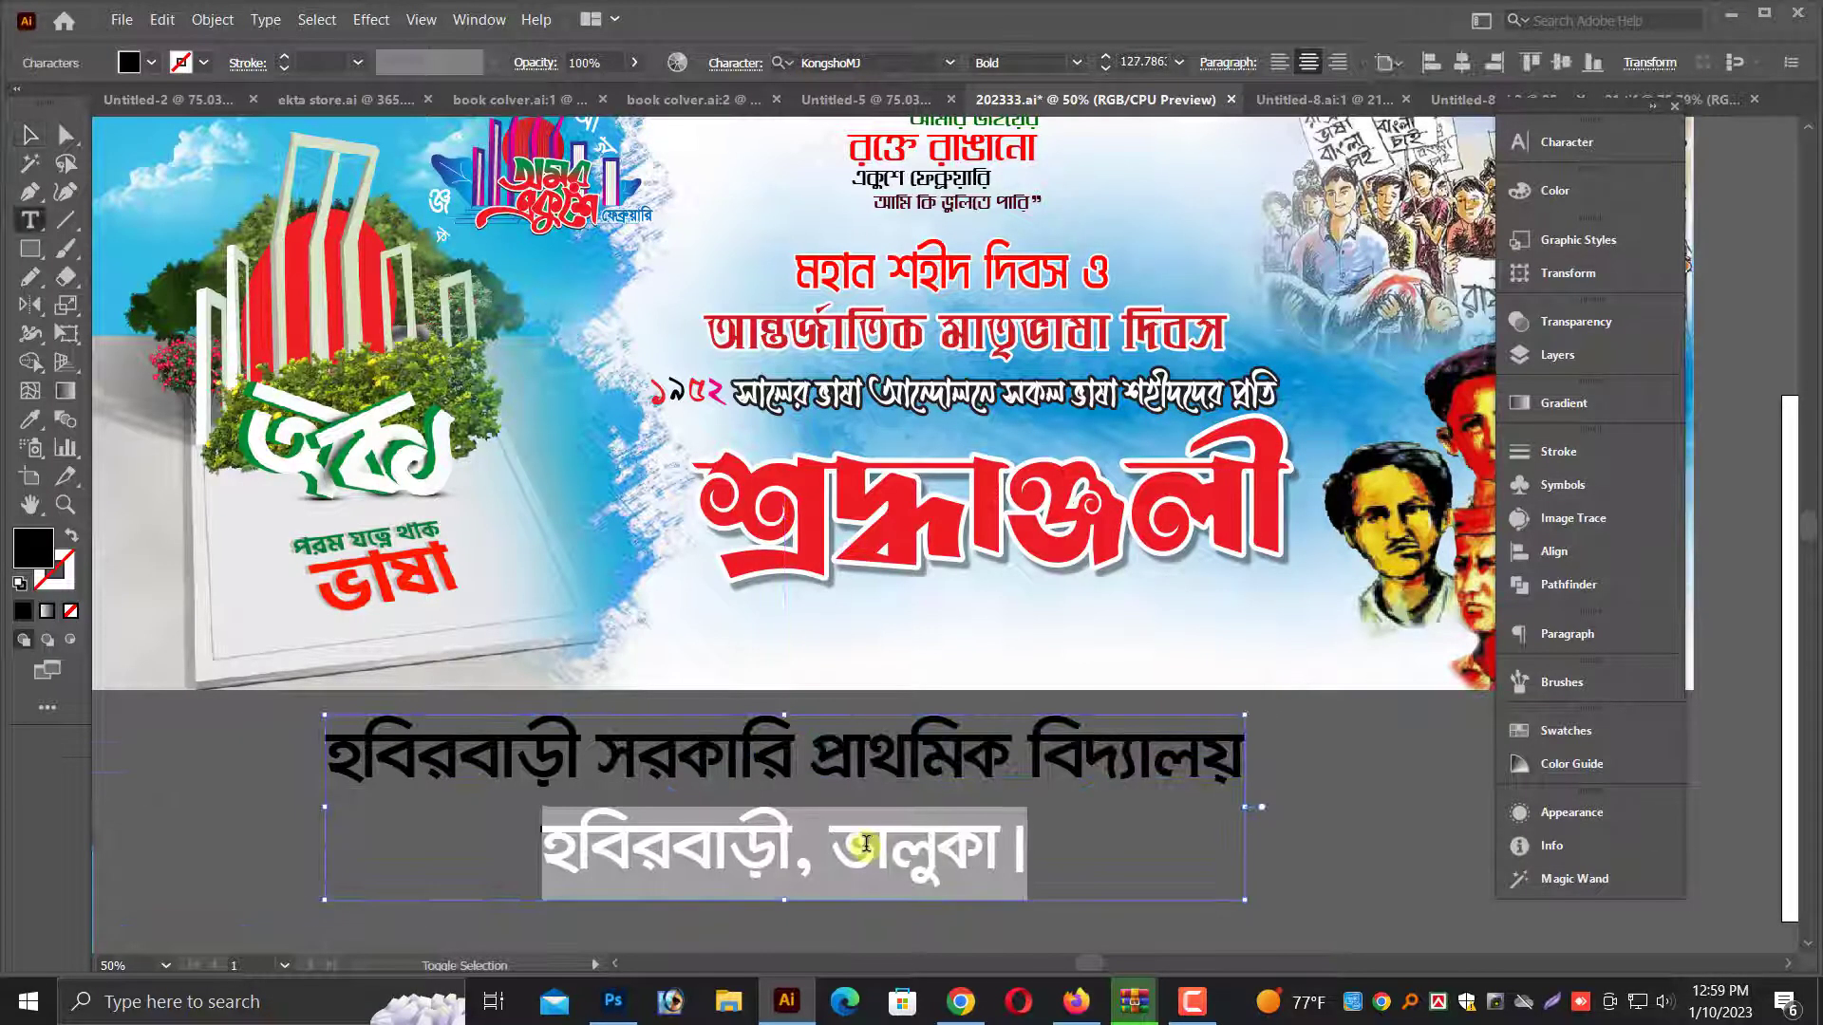
{"action": "key", "text": "ctrl+shift+comma"}
{"action": "key", "text": "ctrl+shift+comma"}
{"action": "key", "text": "ctrl+shift+comma"}
{"action": "key", "text": "ctrl+shift+comma"}
{"action": "key", "text": "ctrl+shift+comma"}
{"action": "key", "text": "ctrl+shift+comma"}
{"action": "key", "text": "Escape"}
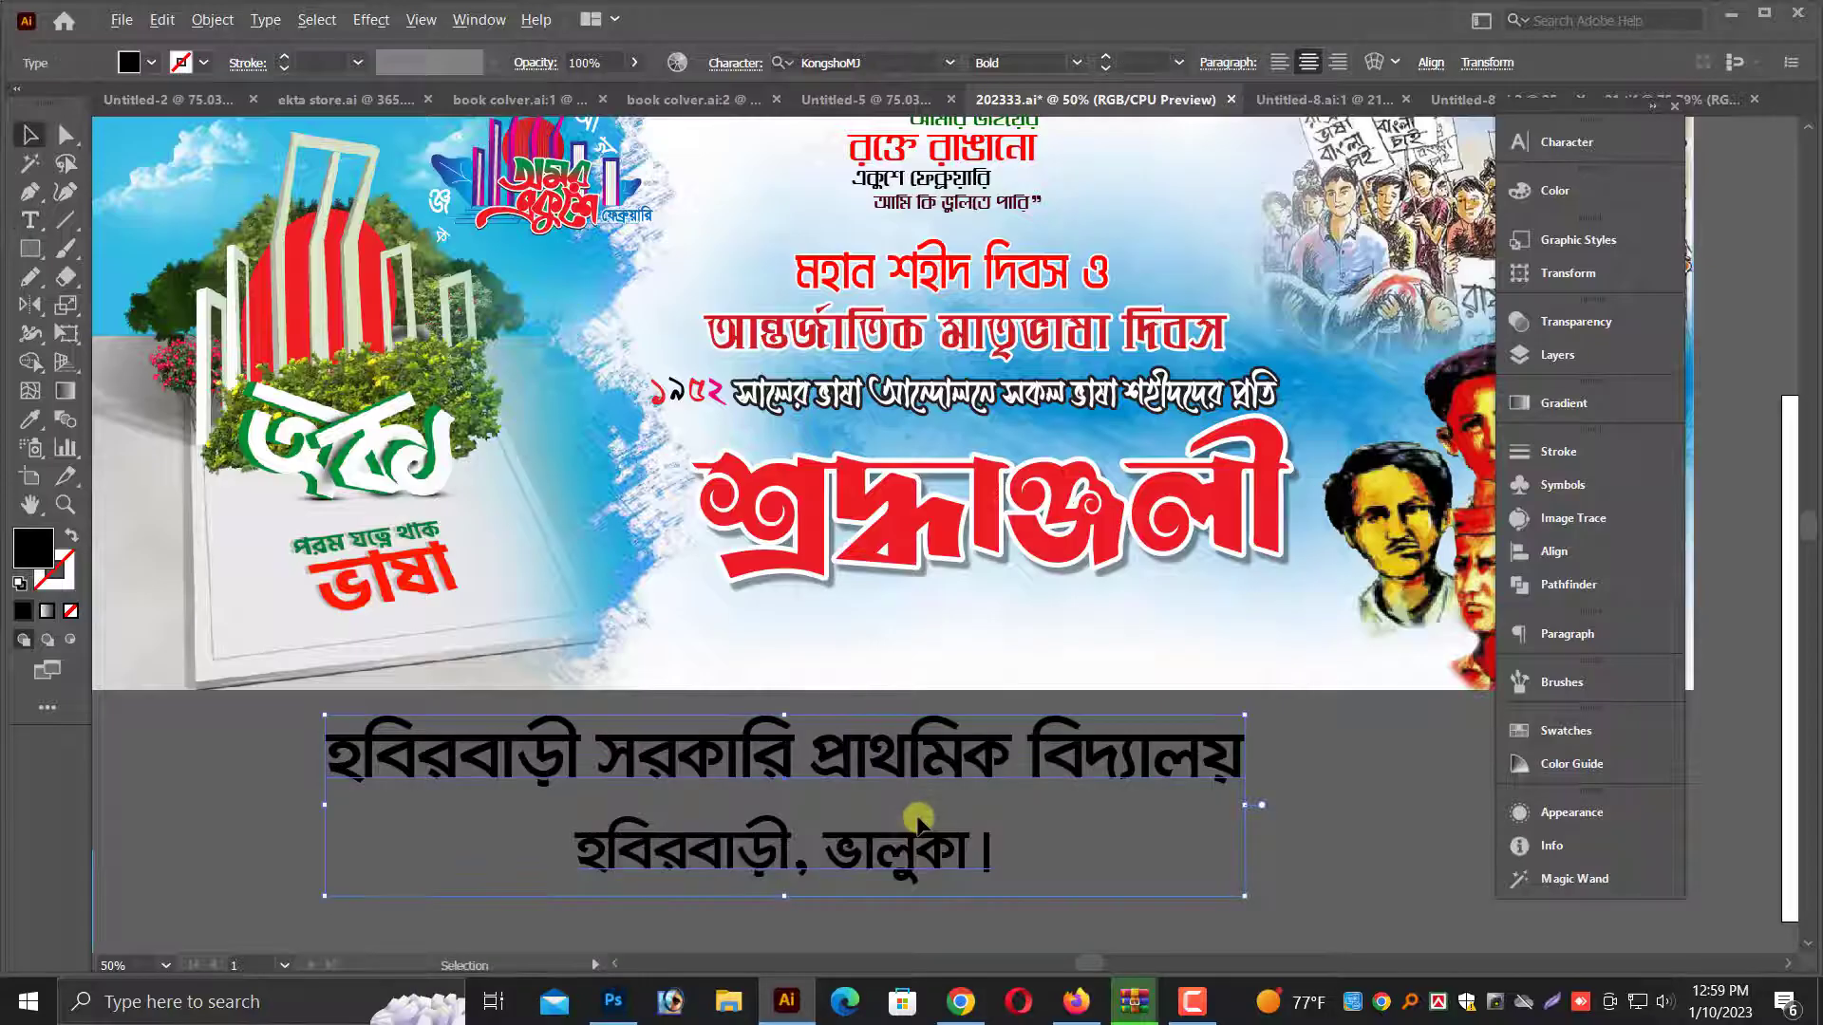
Tighten the spacing between the two school text lines and scale the whole block down
{"action": "key", "text": "alt+Up"}
{"action": "key", "text": "alt+Up"}
{"action": "key", "text": "alt+Up"}
{"action": "key", "text": "alt+Up"}
{"action": "key", "text": "alt+Up"}
{"action": "key", "text": "alt+Up"}
{"action": "key", "text": "alt+Up"}
{"action": "key", "text": "alt+Up"}
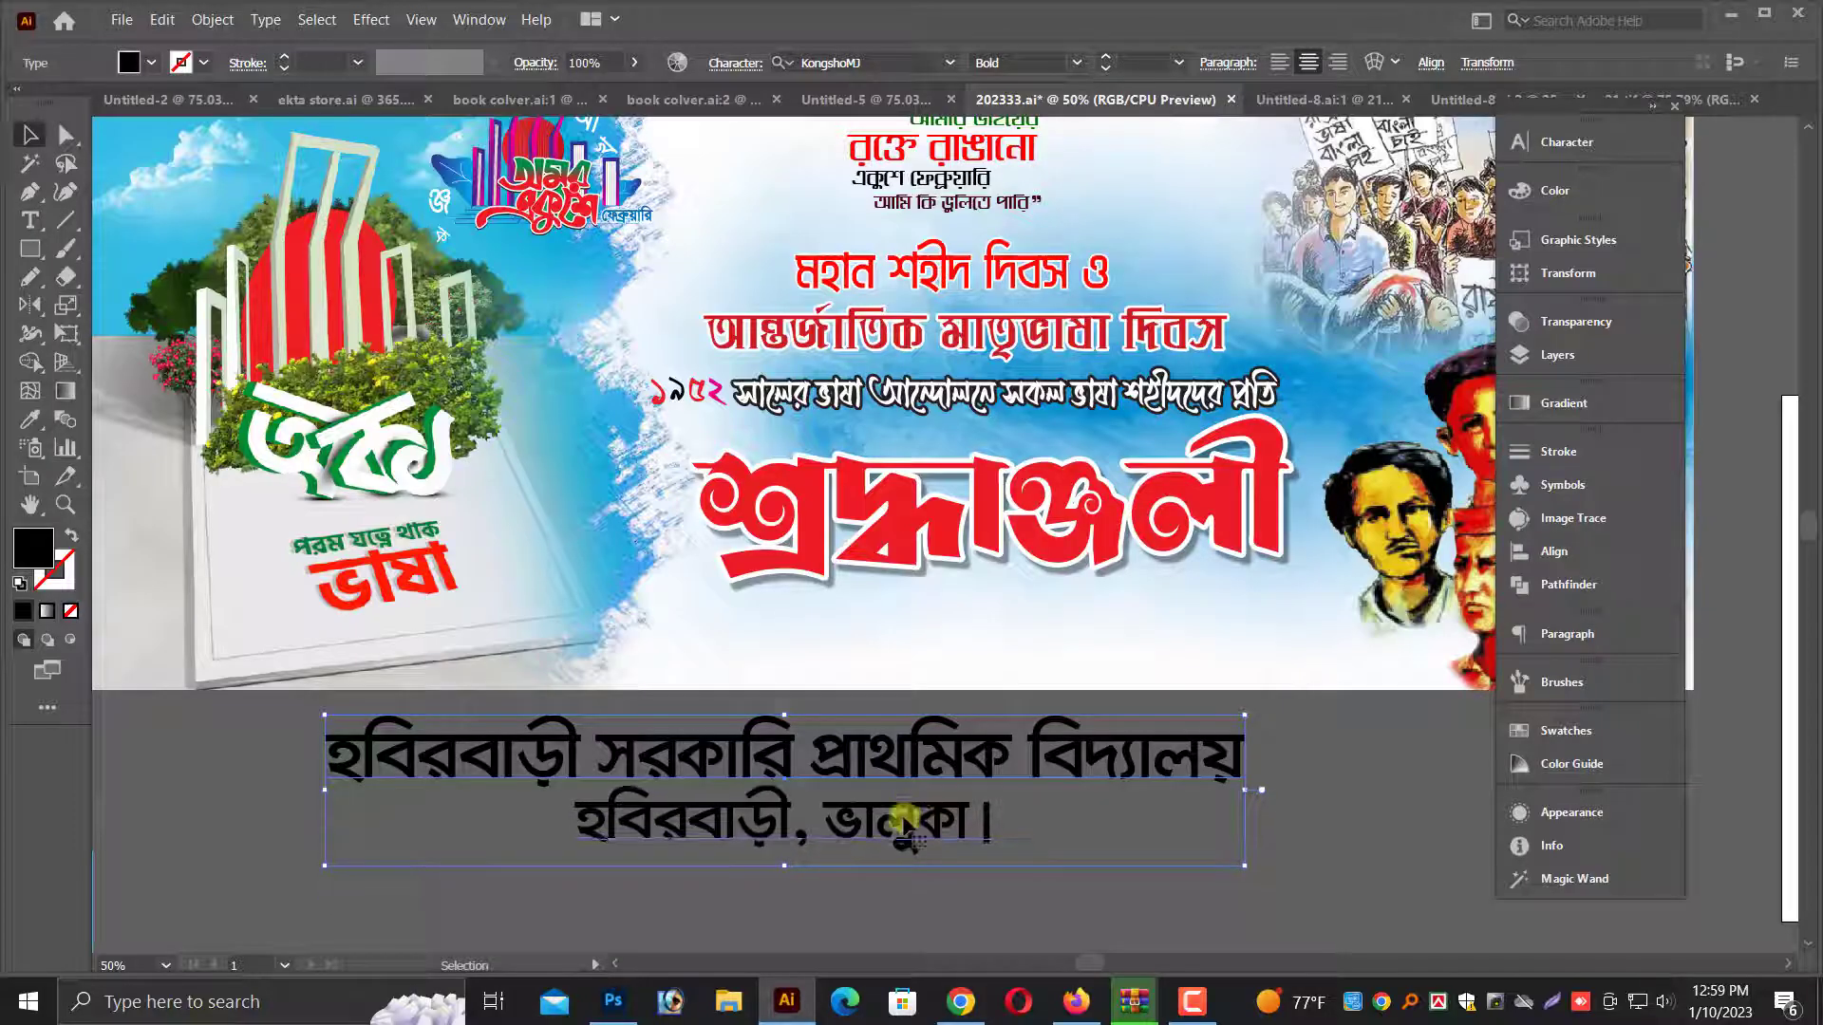
{"action": "left_click_drag", "start_coordinate": [1251, 791], "coordinate": [1098, 785]}
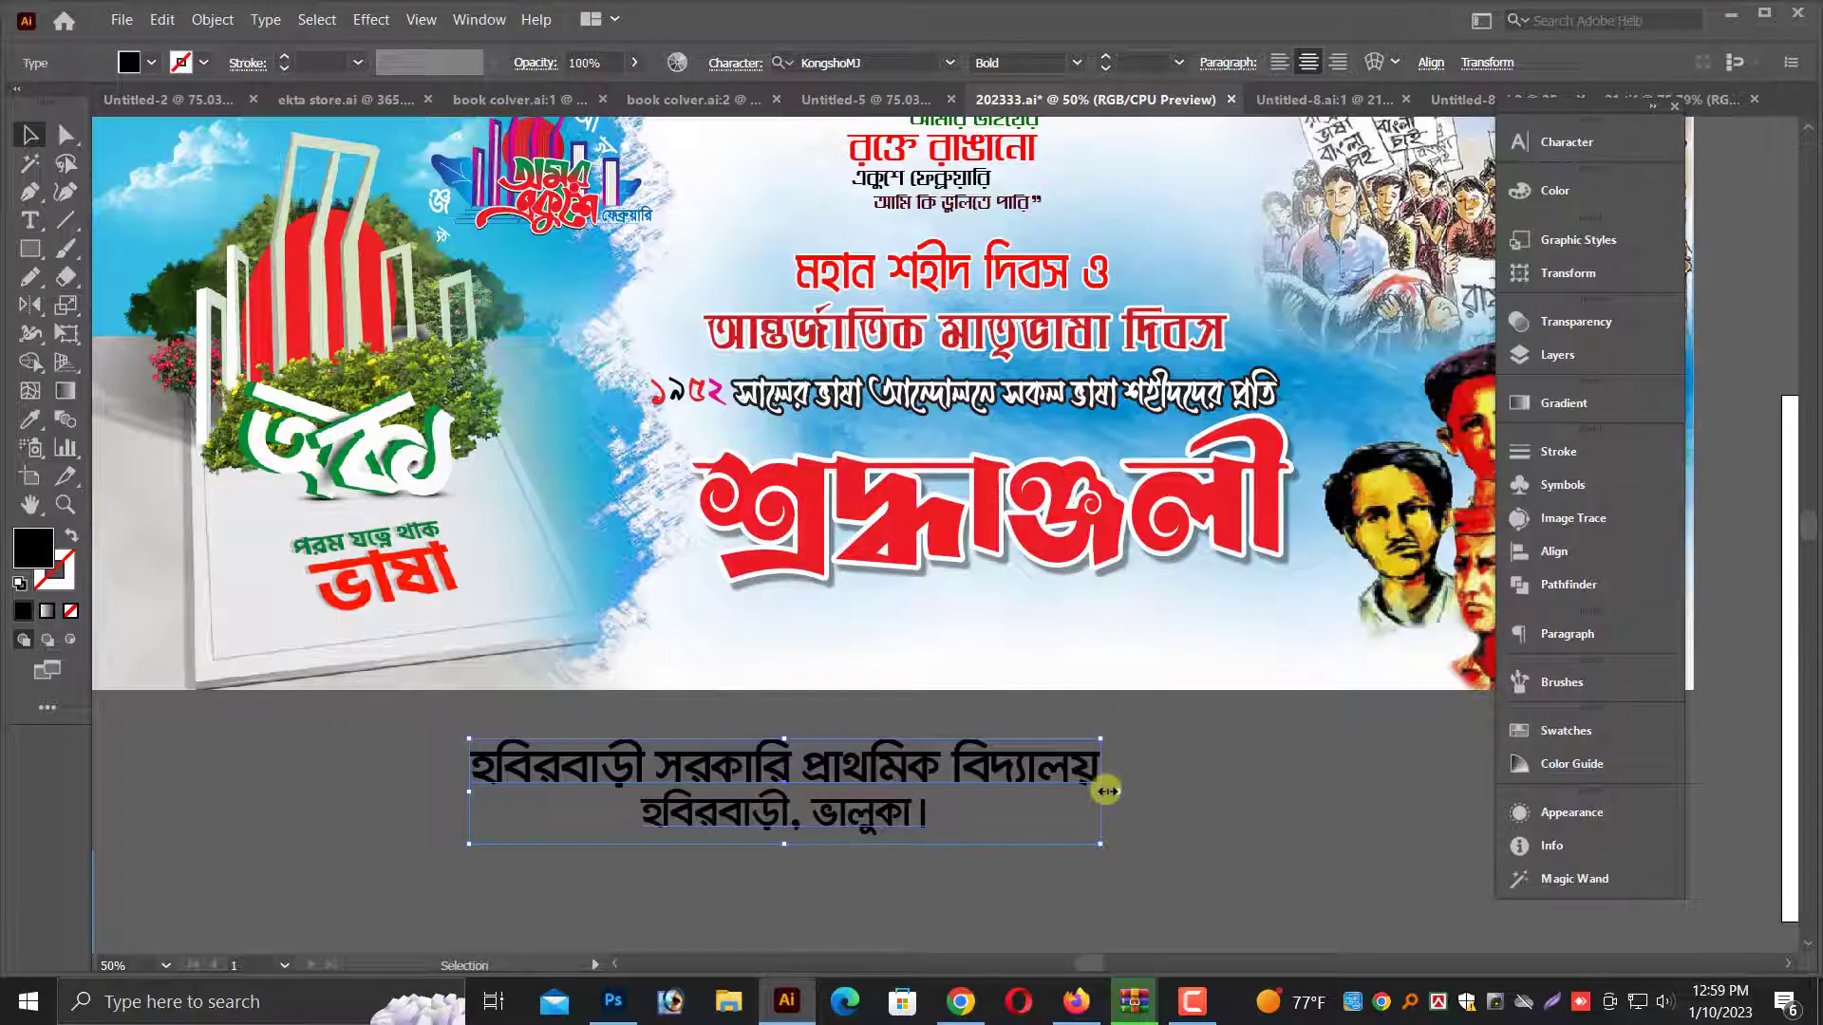
Lock the banner background and nudge the quote group up toward the banner's upper edge
{"action": "scroll", "coordinate": [1106, 791], "scroll_direction": "up", "scroll_amount": 3}
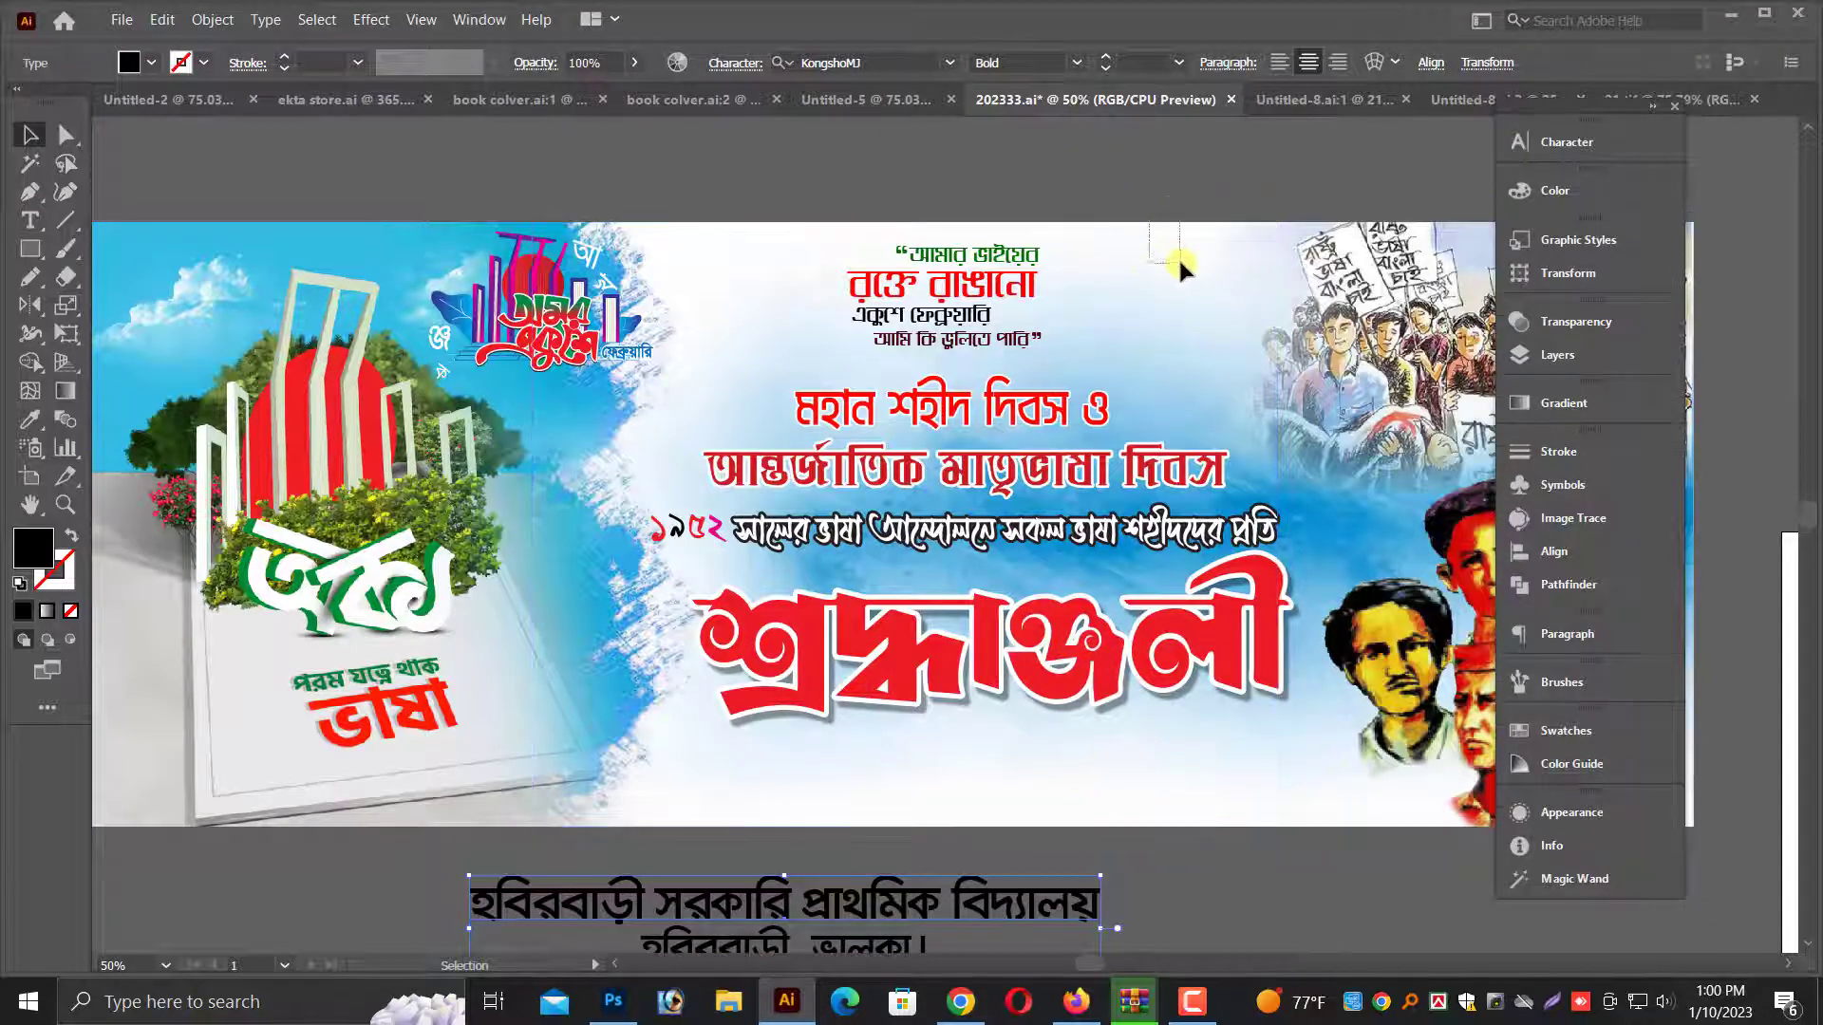
{"action": "left_click_drag", "start_coordinate": [1148, 194], "coordinate": [1180, 262]}
{"action": "key", "text": "ctrl+2"}
{"action": "left_click_drag", "start_coordinate": [820, 209], "coordinate": [1058, 345]}
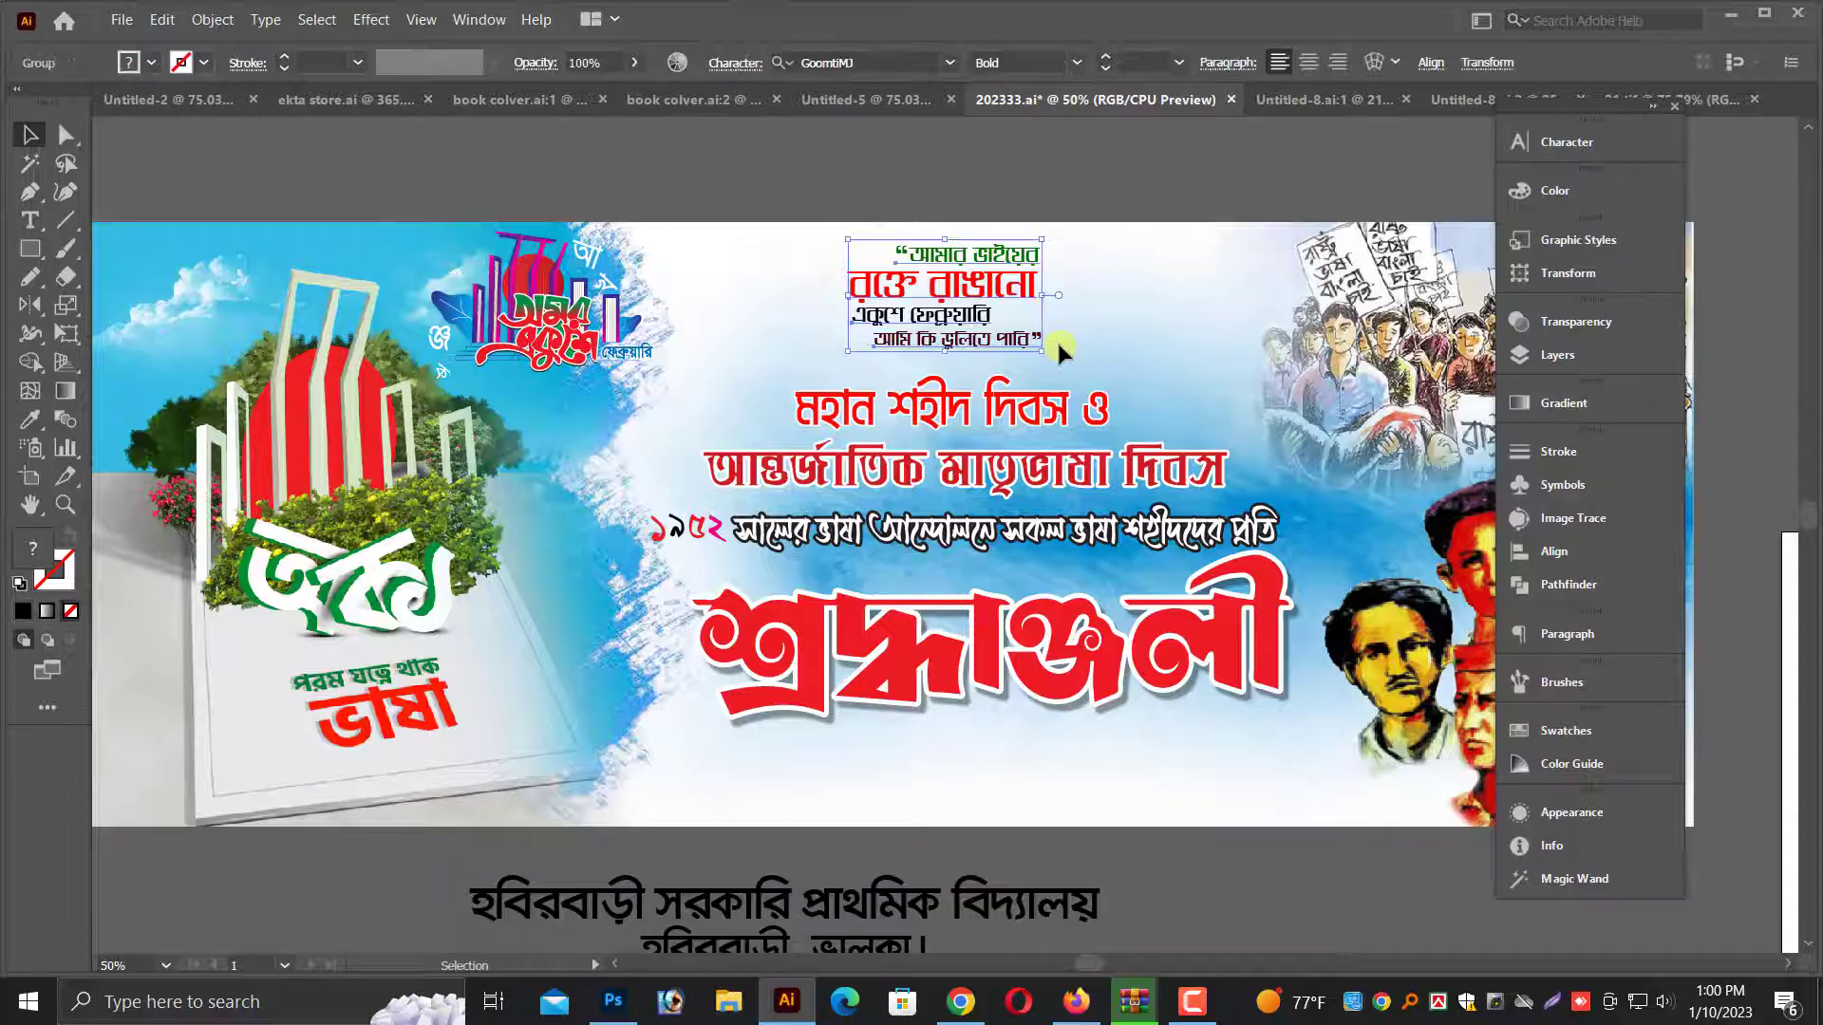
{"action": "key", "text": "shift+Up"}
{"action": "key", "text": "shift+Up"}
{"action": "left_click", "coordinate": [840, 354]}
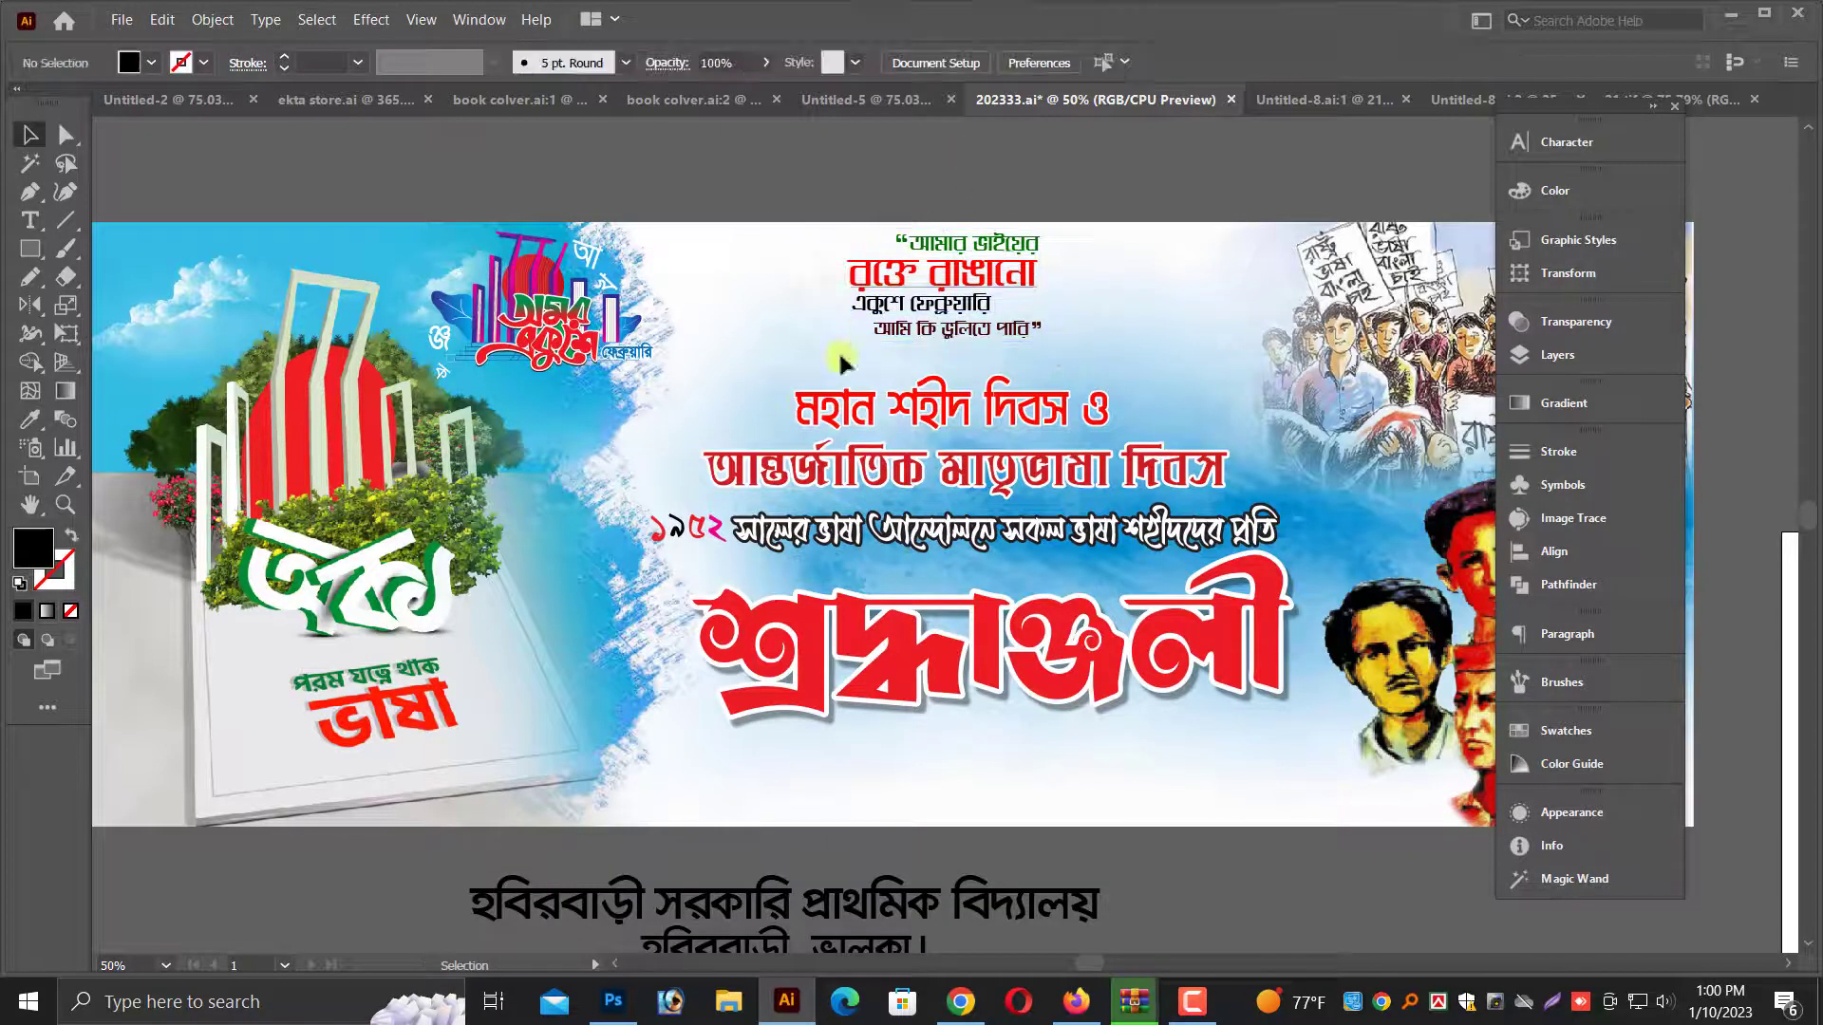
Select the two headings, মহান শহীদ দিবস ও and আন্তর্জাতিক মাতৃভাষা দিবস, and nudge them up together
{"action": "left_click_drag", "start_coordinate": [753, 387], "coordinate": [1155, 484]}
{"action": "key", "text": "ctrl+z"}
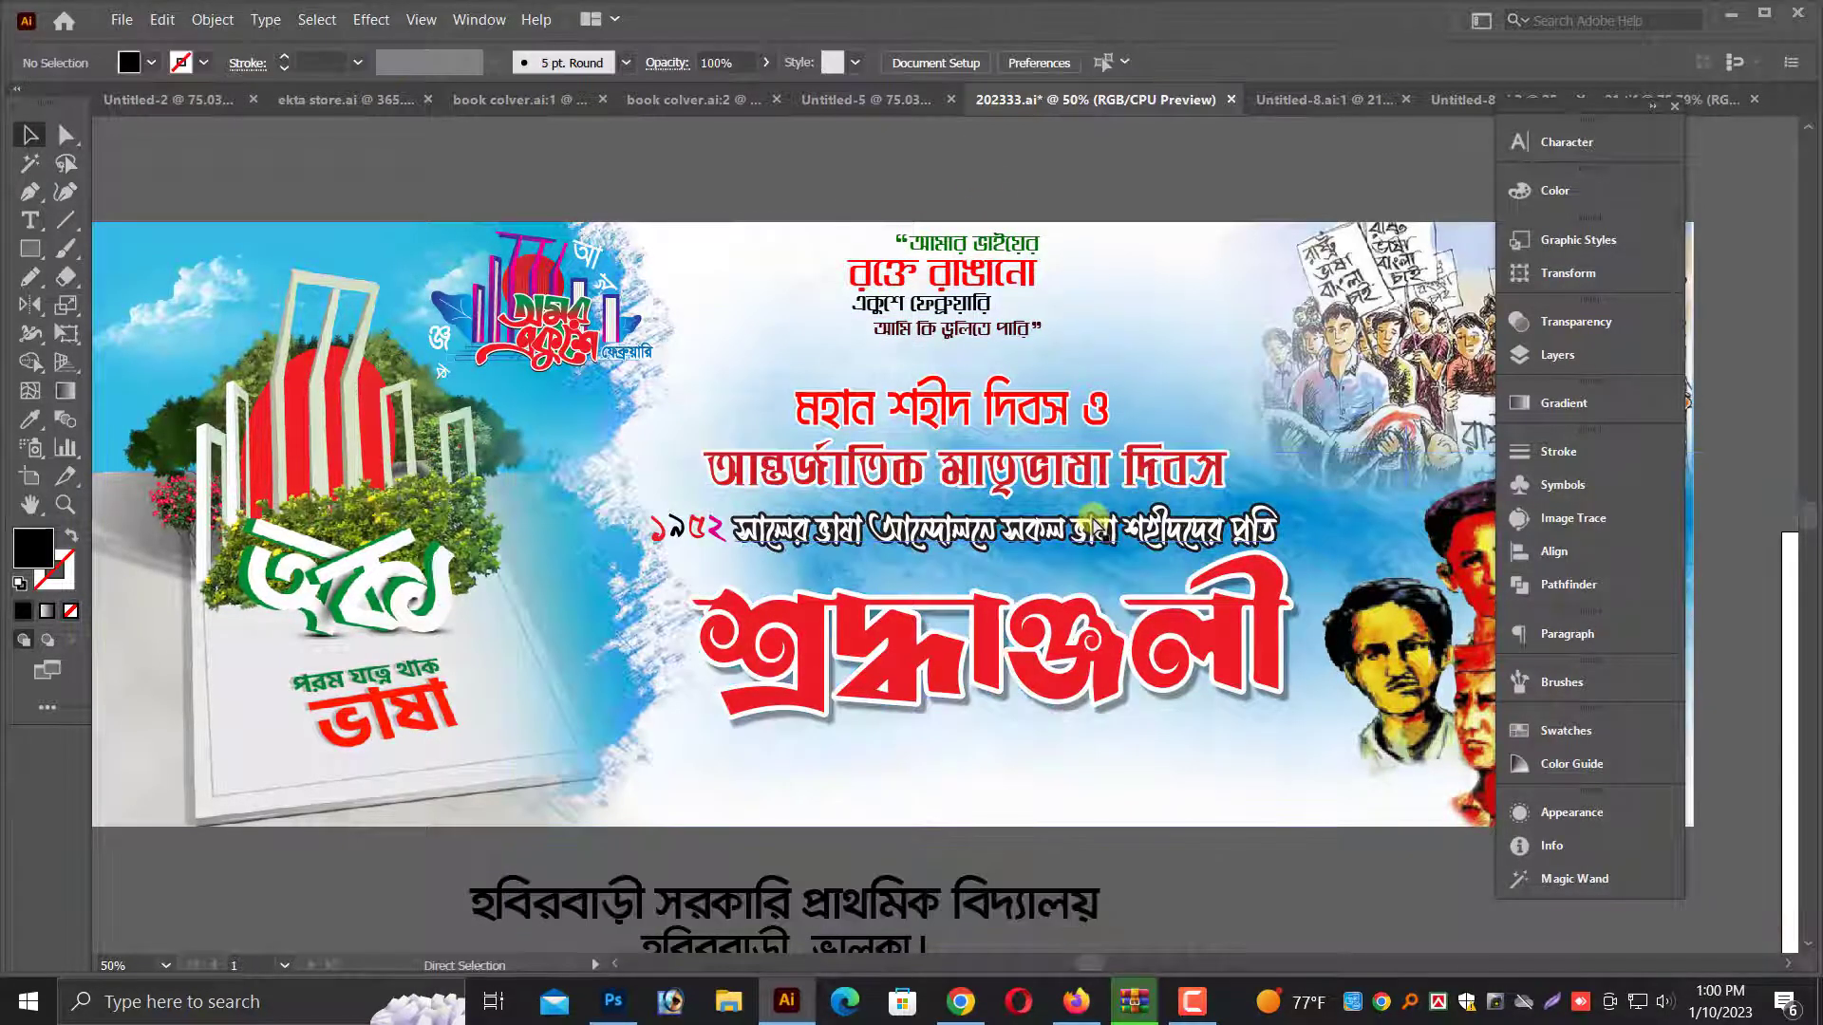
{"action": "left_click", "coordinate": [788, 392]}
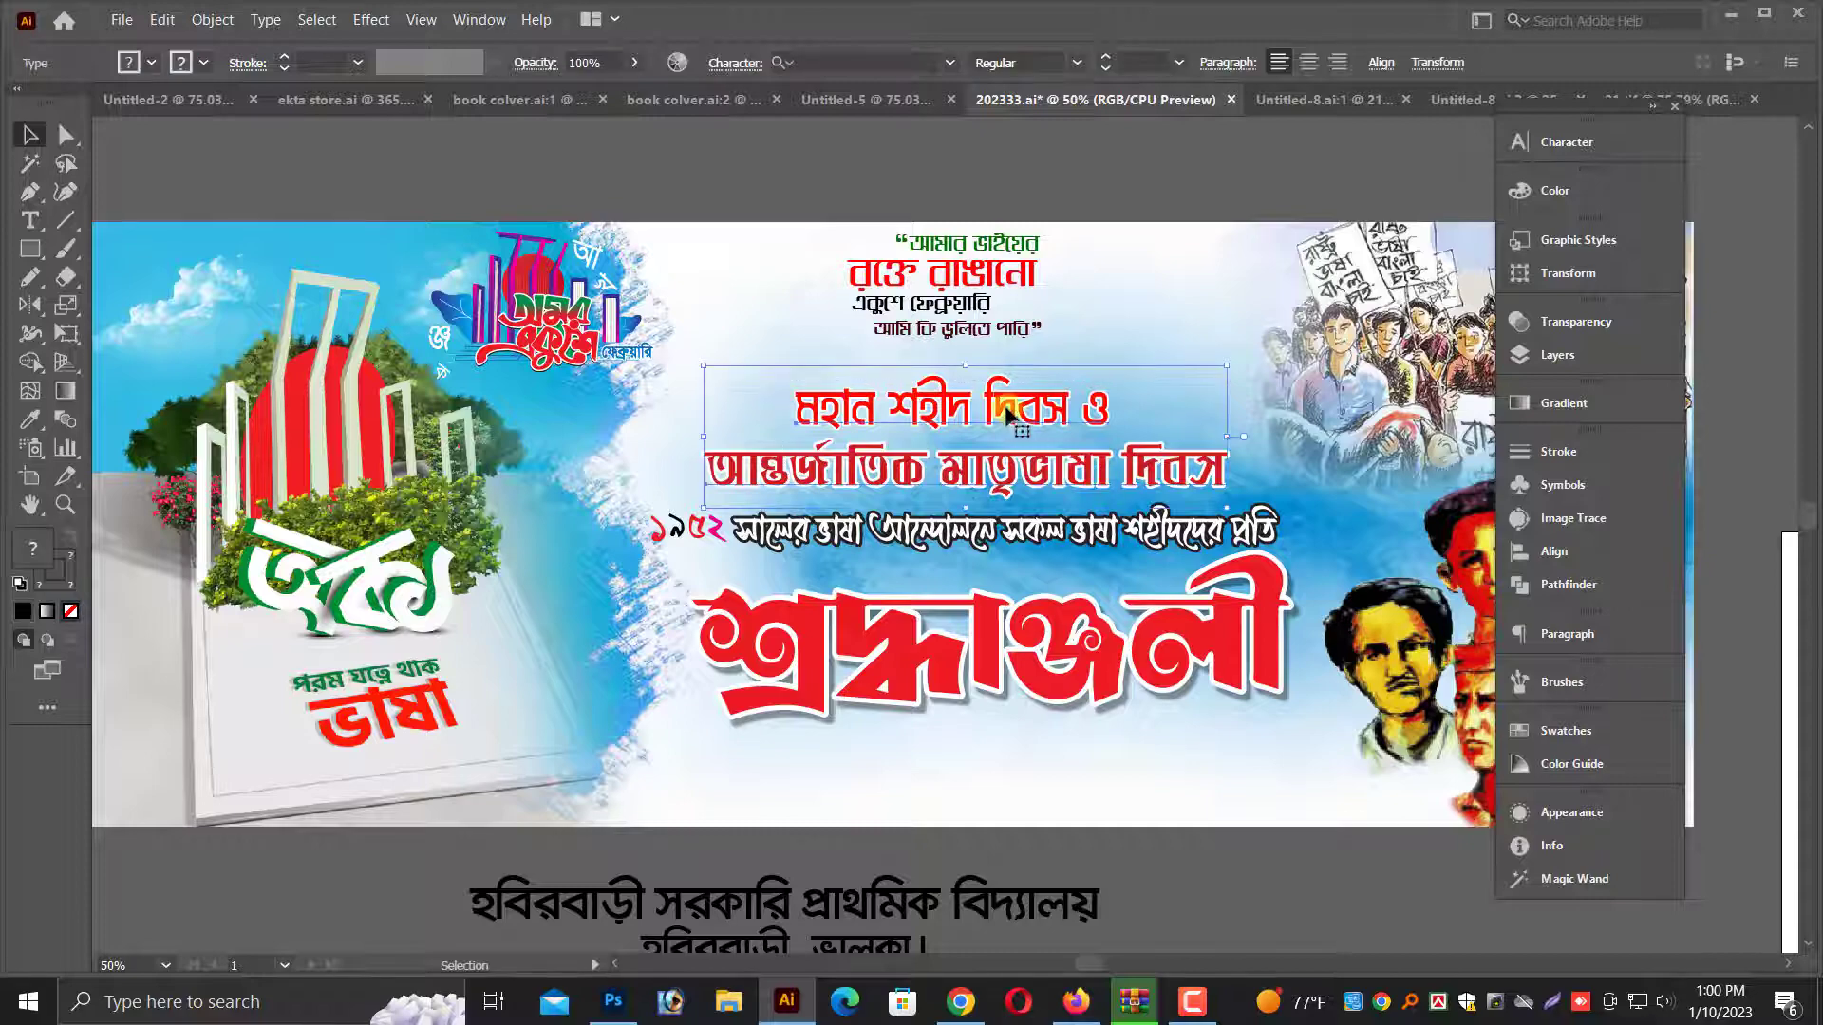
{"action": "key", "text": "shift+Up"}
{"action": "key", "text": "shift+Up"}
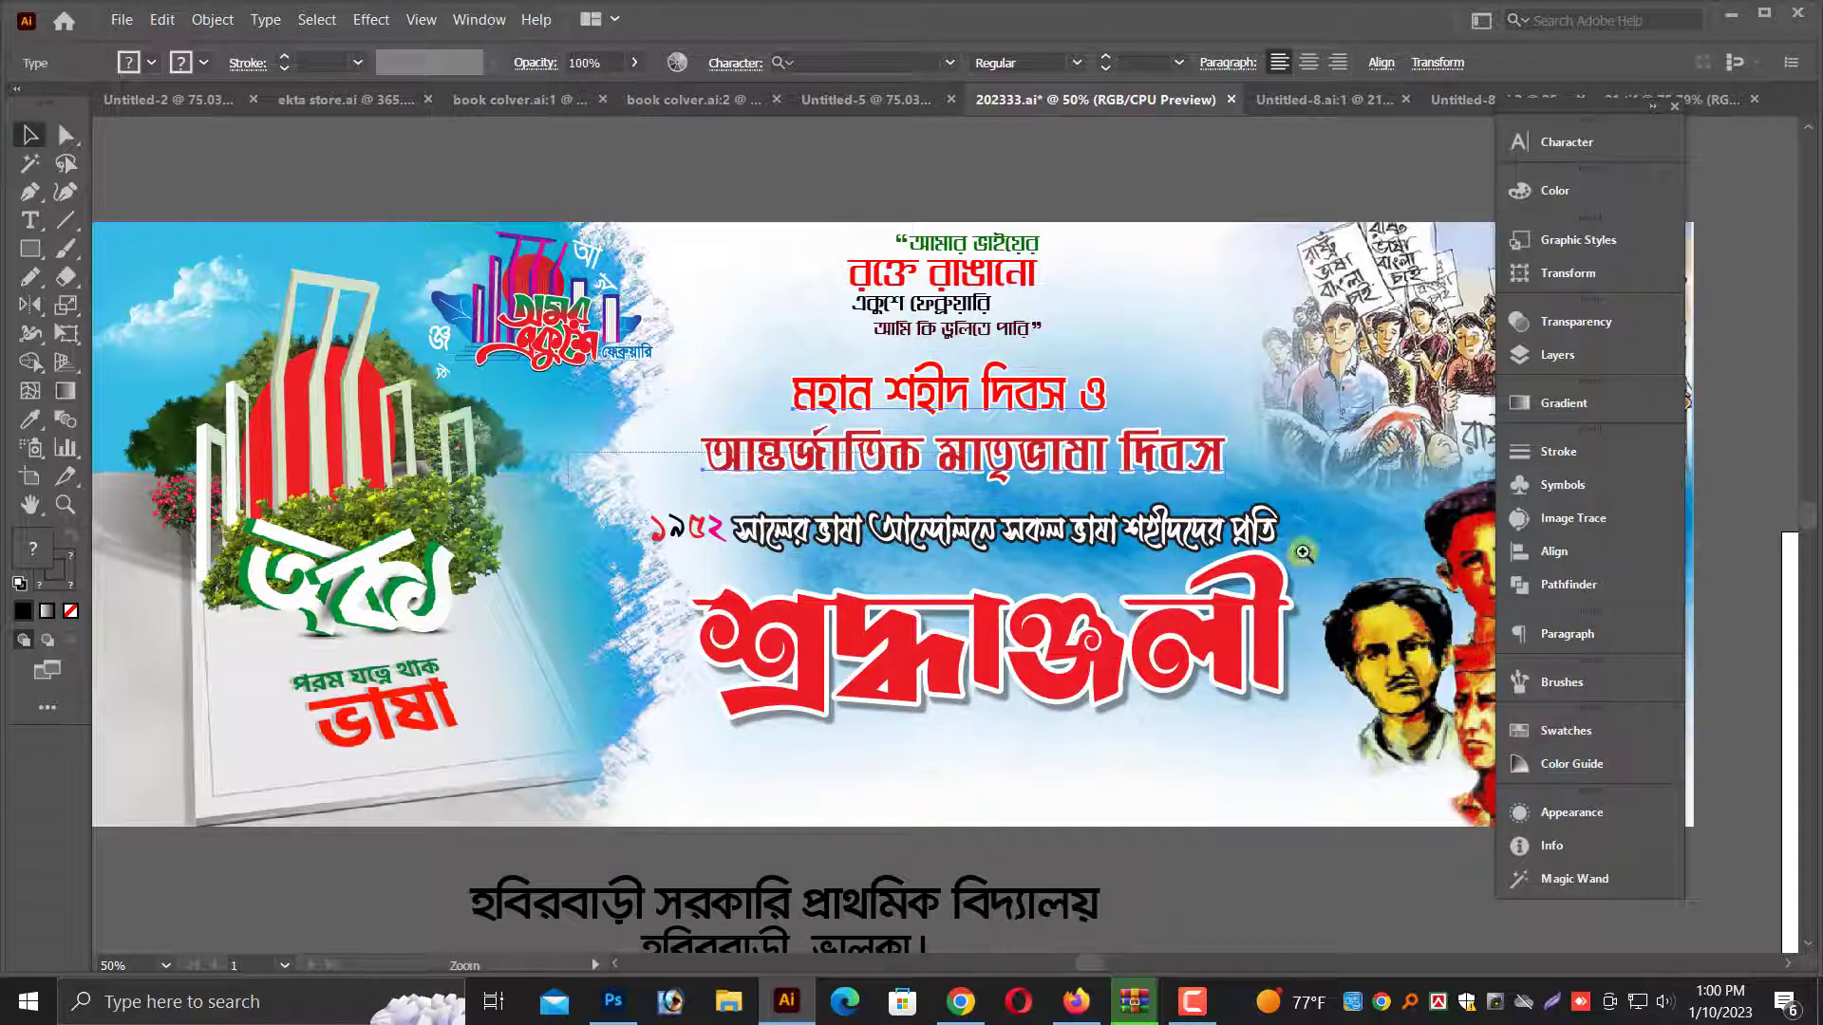
Select both parts of the tribute line starting with ১৯৫২ and nudge it up closer to the headings
{"action": "scroll", "coordinate": [927, 475], "scroll_direction": "up", "scroll_amount": 5}
{"action": "left_click", "coordinate": [389, 560]}
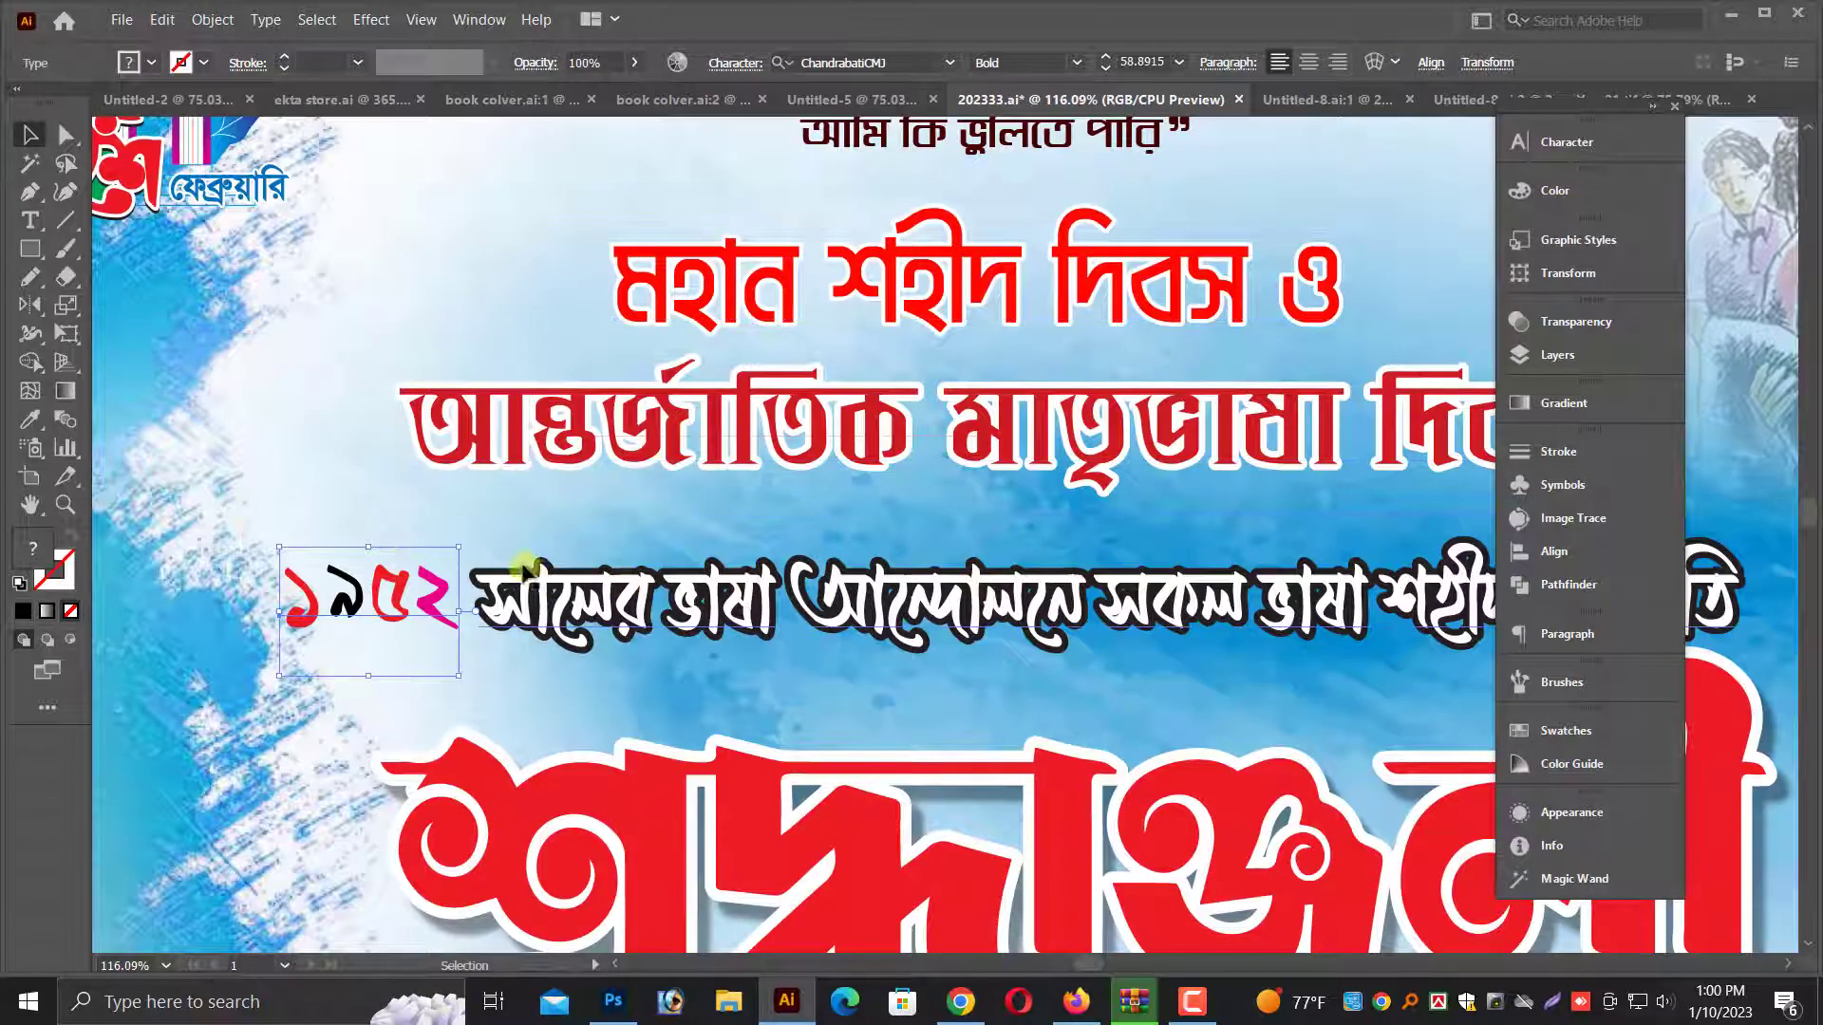
{"action": "key", "text": "ctrl+1"}
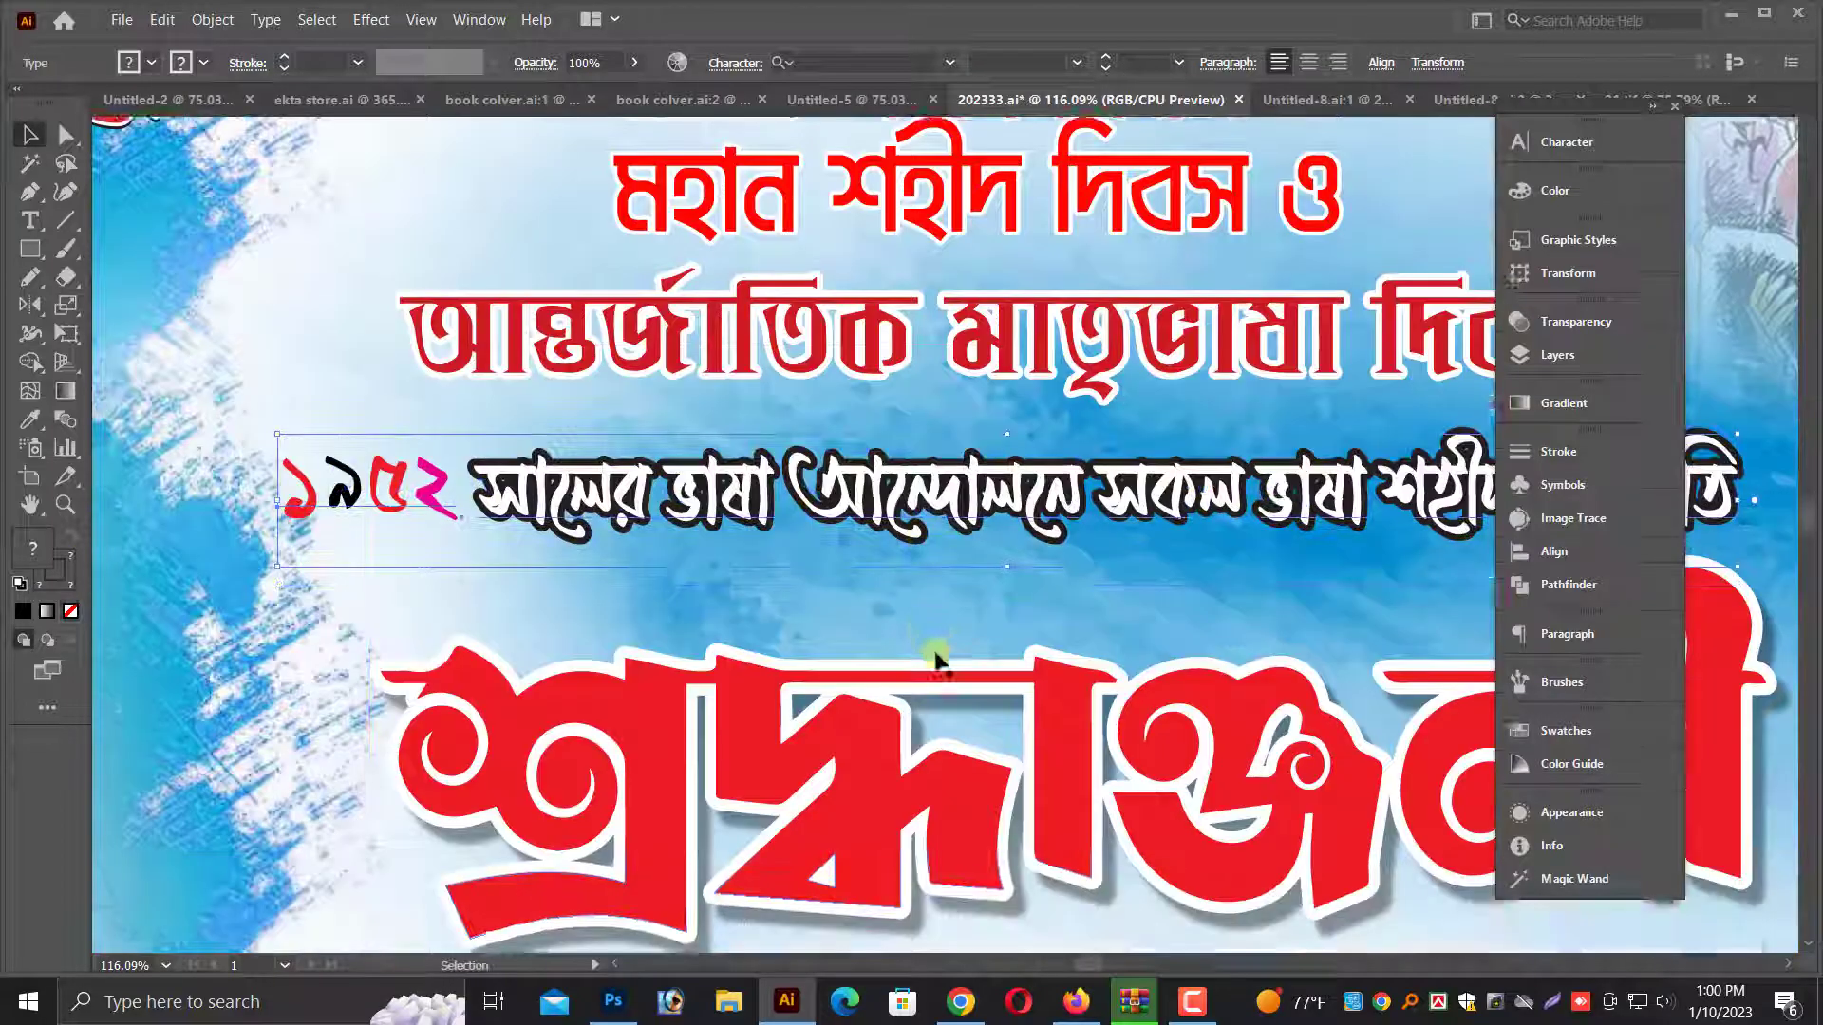
Move the two-line school text onto the banner below শ্রদ্ধাঞ্জলী and shrink it to fit the space
{"action": "scroll", "coordinate": [965, 722], "scroll_direction": "down", "scroll_amount": 4}
{"action": "scroll", "coordinate": [990, 712], "scroll_direction": "down", "scroll_amount": 3}
{"action": "key", "text": "ctrl+minus"}
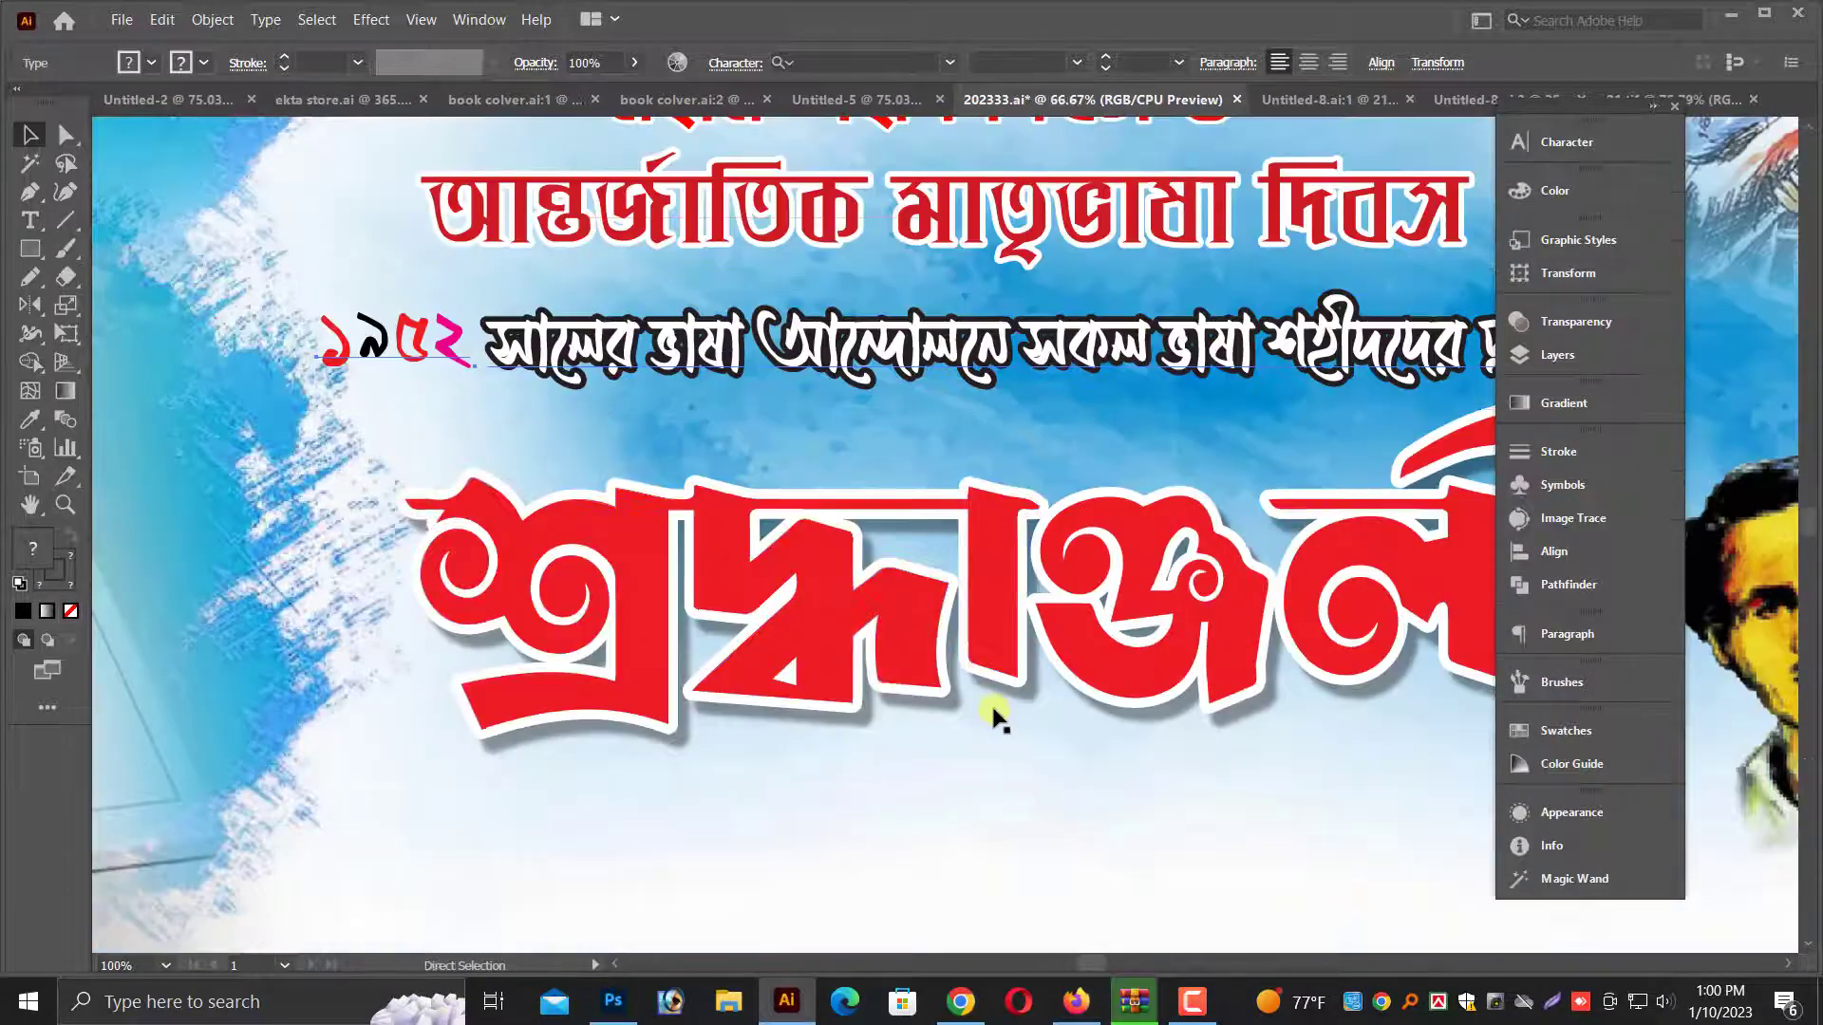
{"action": "scroll", "coordinate": [1019, 765], "scroll_direction": "down", "scroll_amount": 5}
{"action": "left_click_drag", "start_coordinate": [783, 746], "coordinate": [1101, 559]}
{"action": "key", "text": "ctrl+plus"}
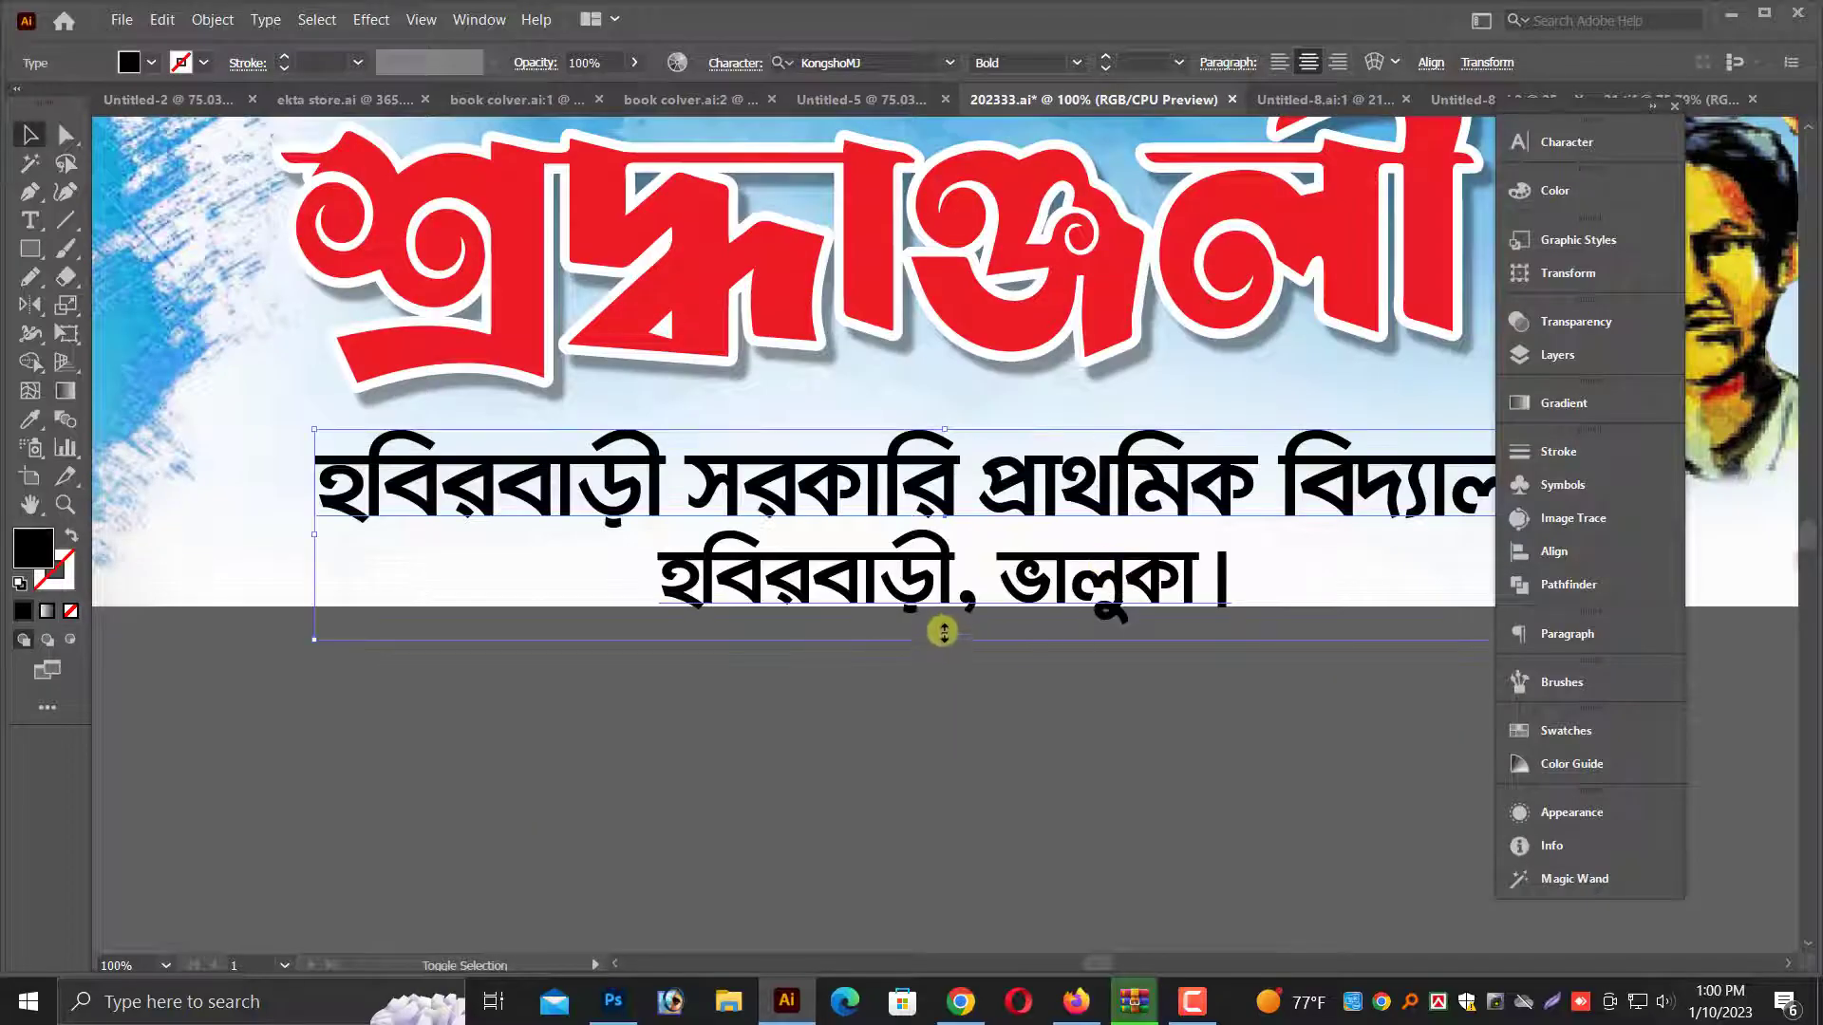
{"action": "left_click_drag", "start_coordinate": [944, 639], "coordinate": [942, 615], "text": "alt+shift"}
Color the school name's first line dark green with R 0, G 88, B 0 and enlarge the text block slightly
{"action": "scroll", "coordinate": [1014, 540], "scroll_direction": "up", "scroll_amount": 1}
{"action": "triple_click", "coordinate": [1014, 539]}
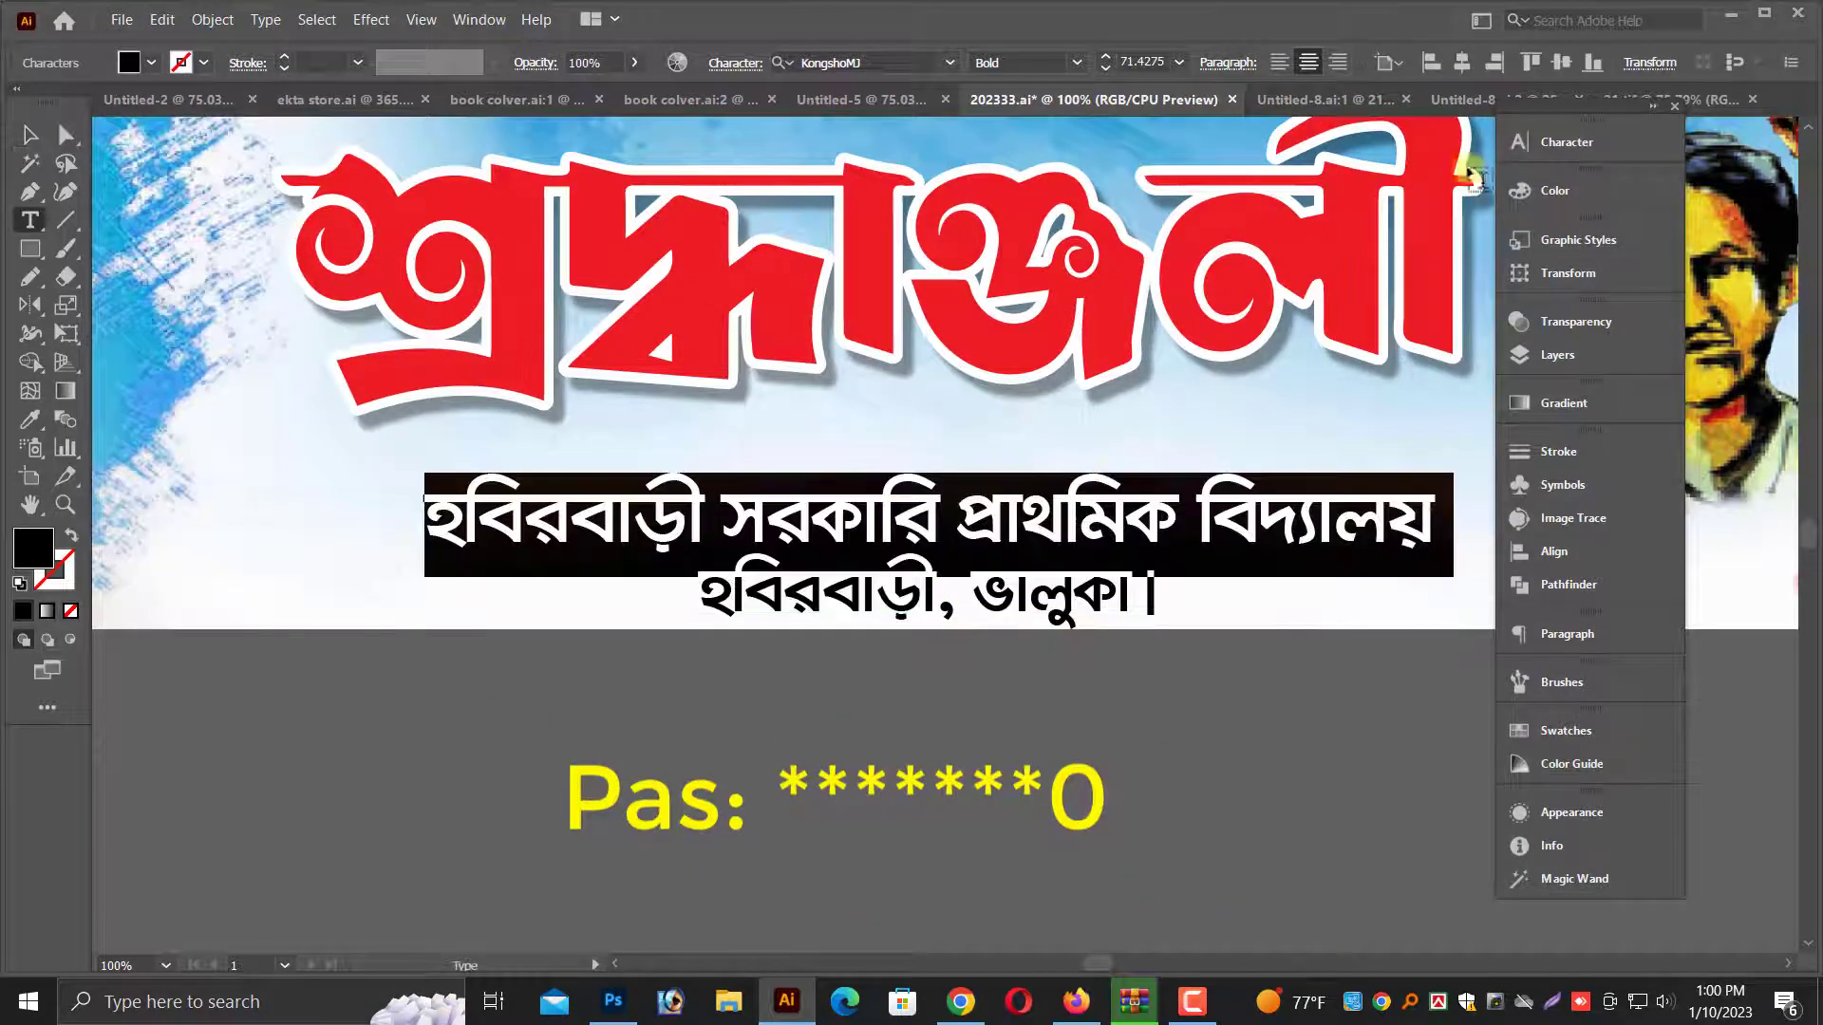
{"action": "left_click", "coordinate": [1554, 190]}
{"action": "left_click", "coordinate": [1339, 260]}
{"action": "left_click", "coordinate": [1035, 567]}
{"action": "scroll", "coordinate": [1032, 607], "scroll_direction": "up", "scroll_amount": 2}
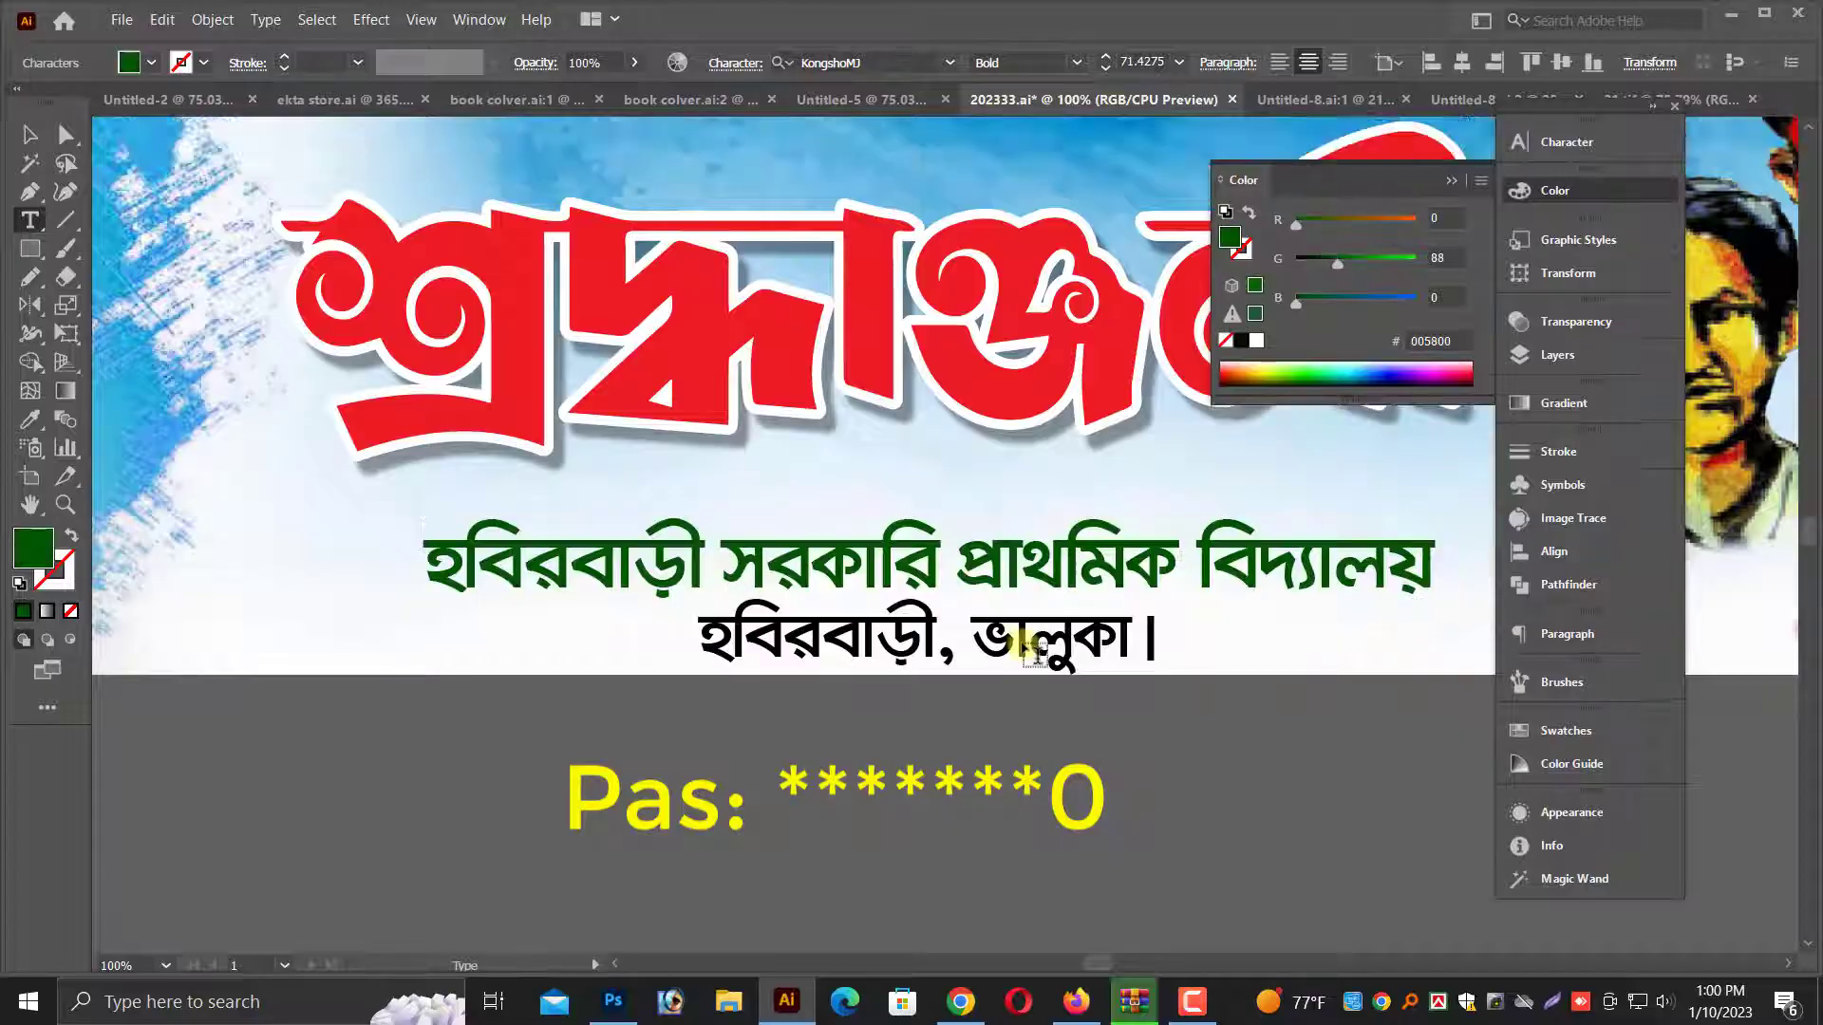
{"action": "key", "text": "Escape"}
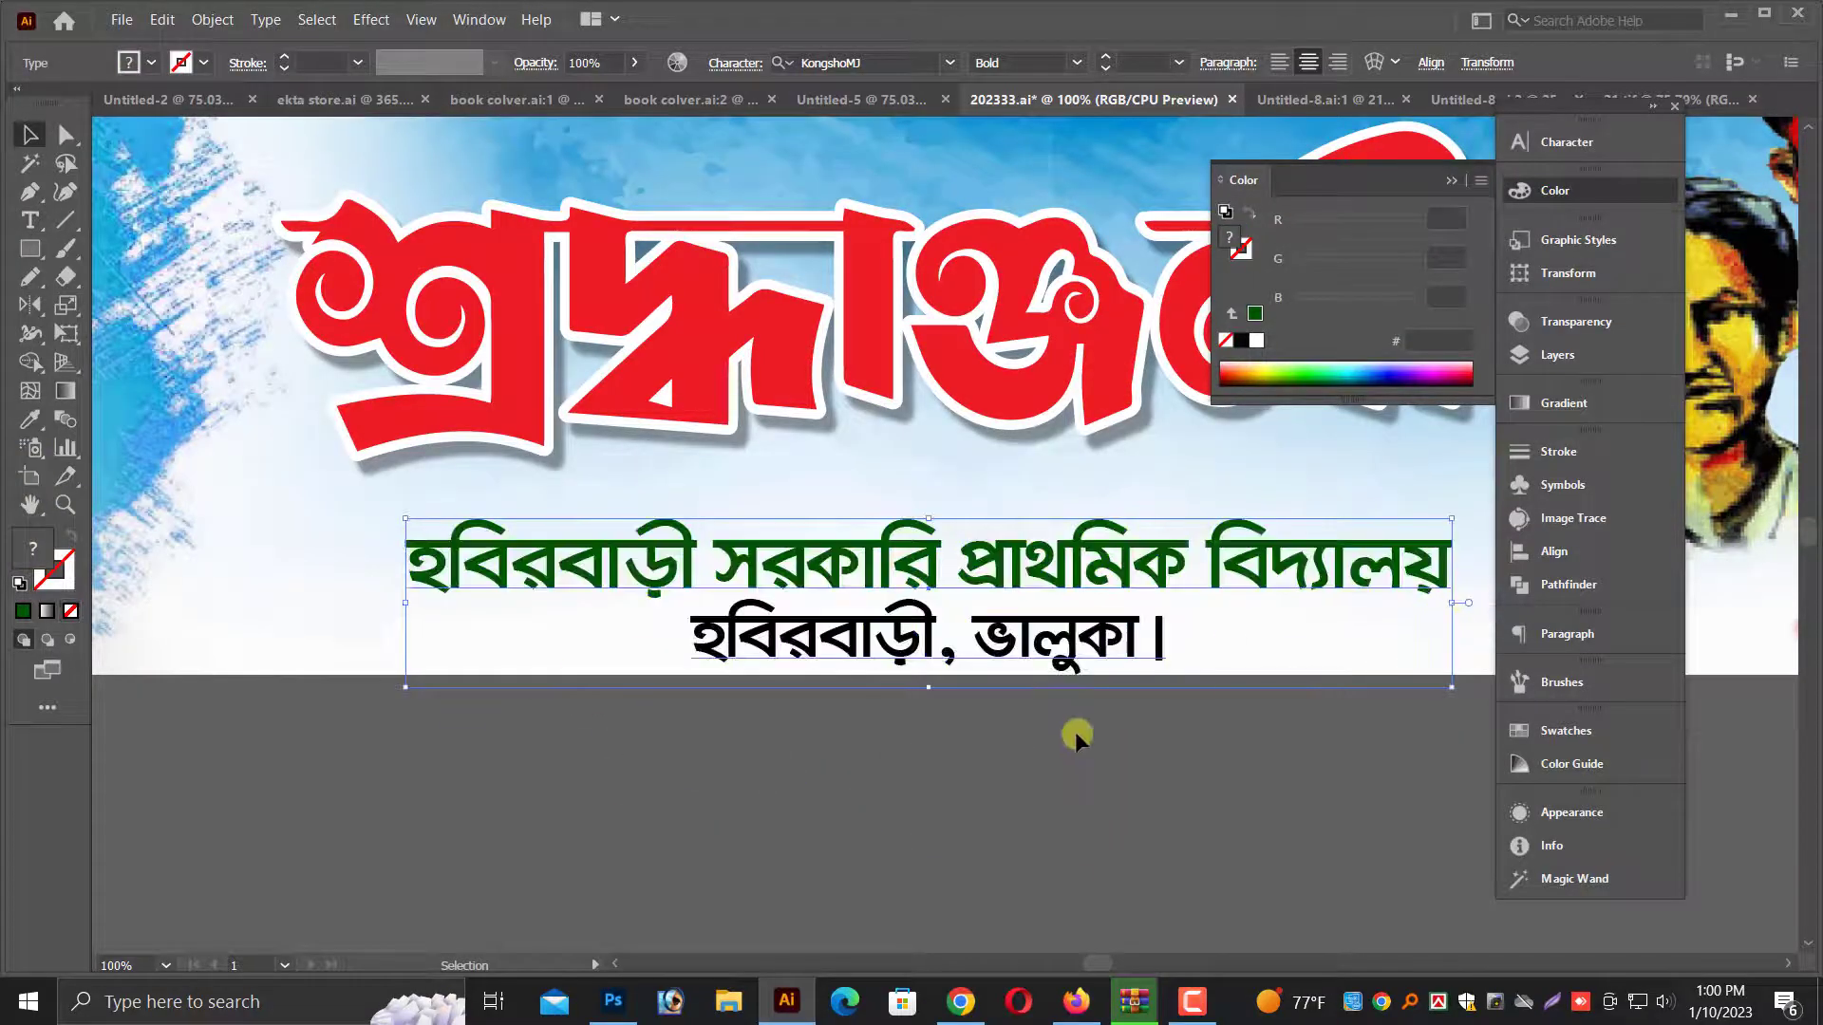
Hide the panels and review the complete banner layout from a zoomed-out view
{"action": "left_click", "coordinate": [1059, 773]}
{"action": "key", "text": "ctrl+minus"}
{"action": "left_click", "coordinate": [1451, 180]}
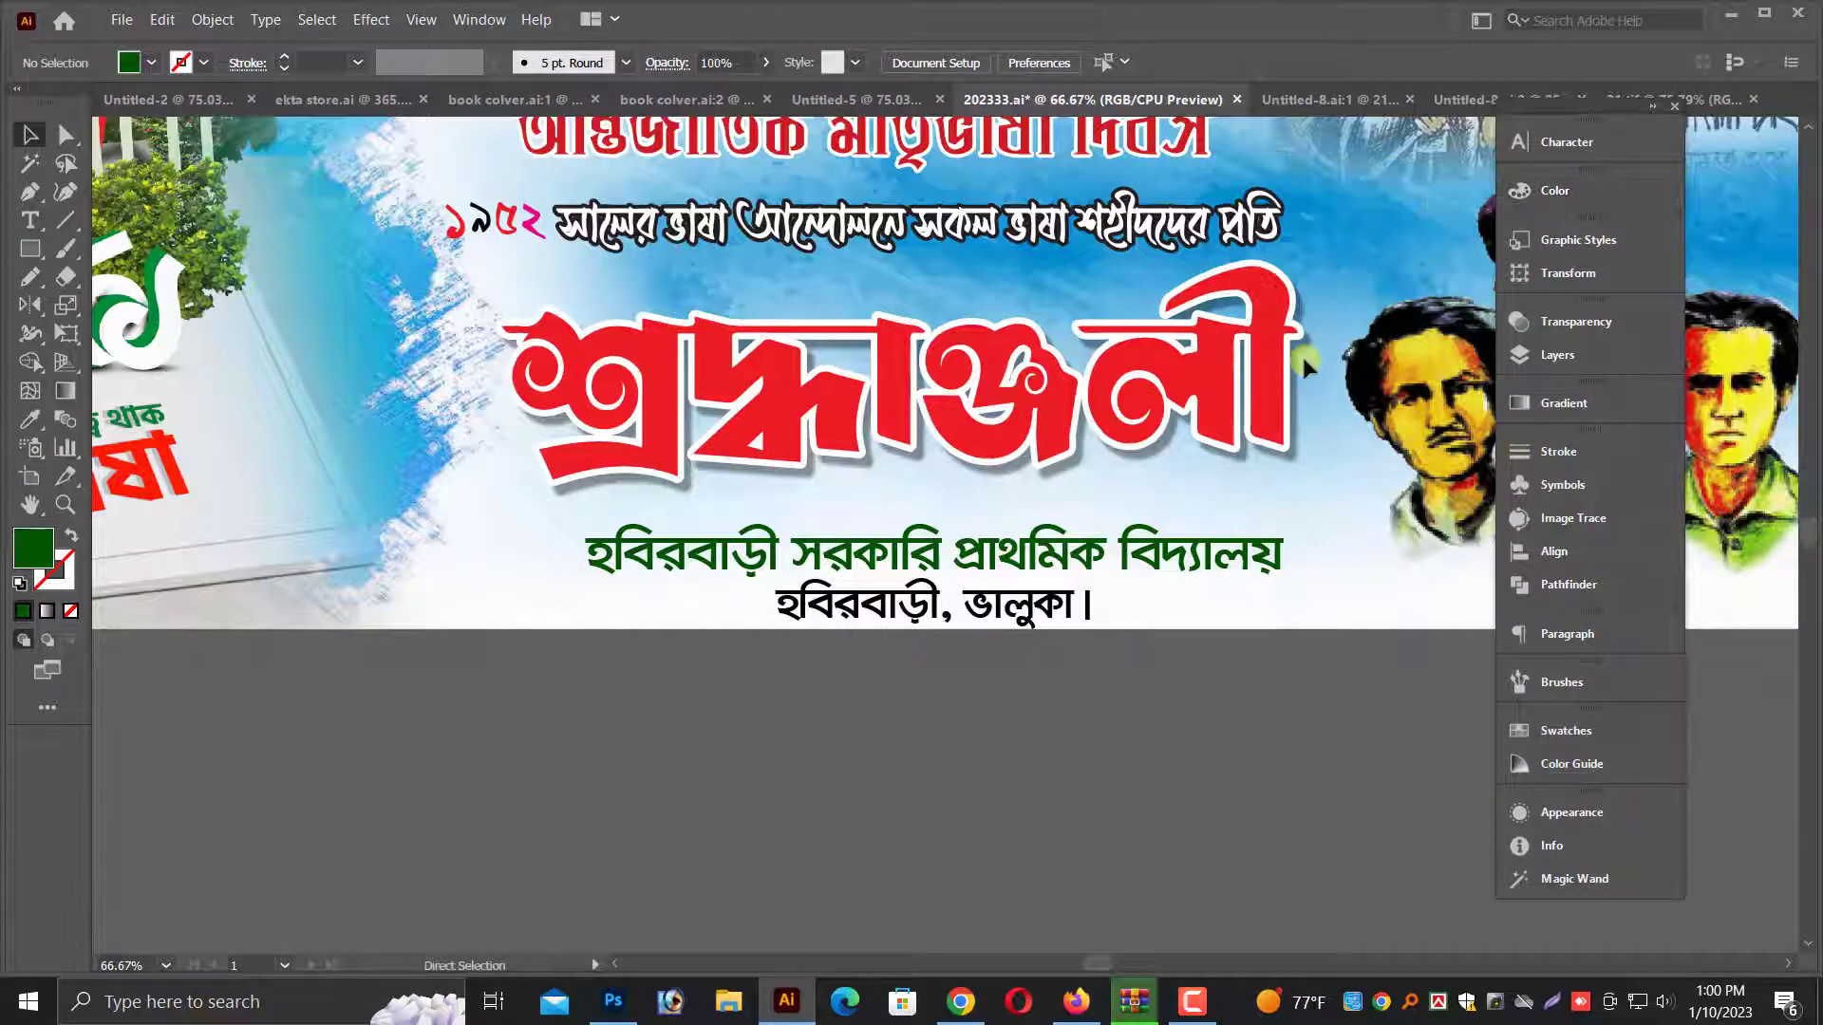
{"action": "key", "text": "ctrl+minus"}
{"action": "key", "text": "ctrl+minus"}
{"action": "scroll", "coordinate": [1225, 437], "scroll_direction": "up", "scroll_amount": 3}
{"action": "key", "text": "Tab"}
{"action": "scroll", "coordinate": [592, 646], "scroll_direction": "up", "scroll_amount": 3}
{"action": "left_click_drag", "start_coordinate": [198, 230], "coordinate": [1694, 630]}
{"action": "key", "text": "alt+space"}
{"action": "left_click_drag", "start_coordinate": [1471, 418], "coordinate": [1575, 411]}
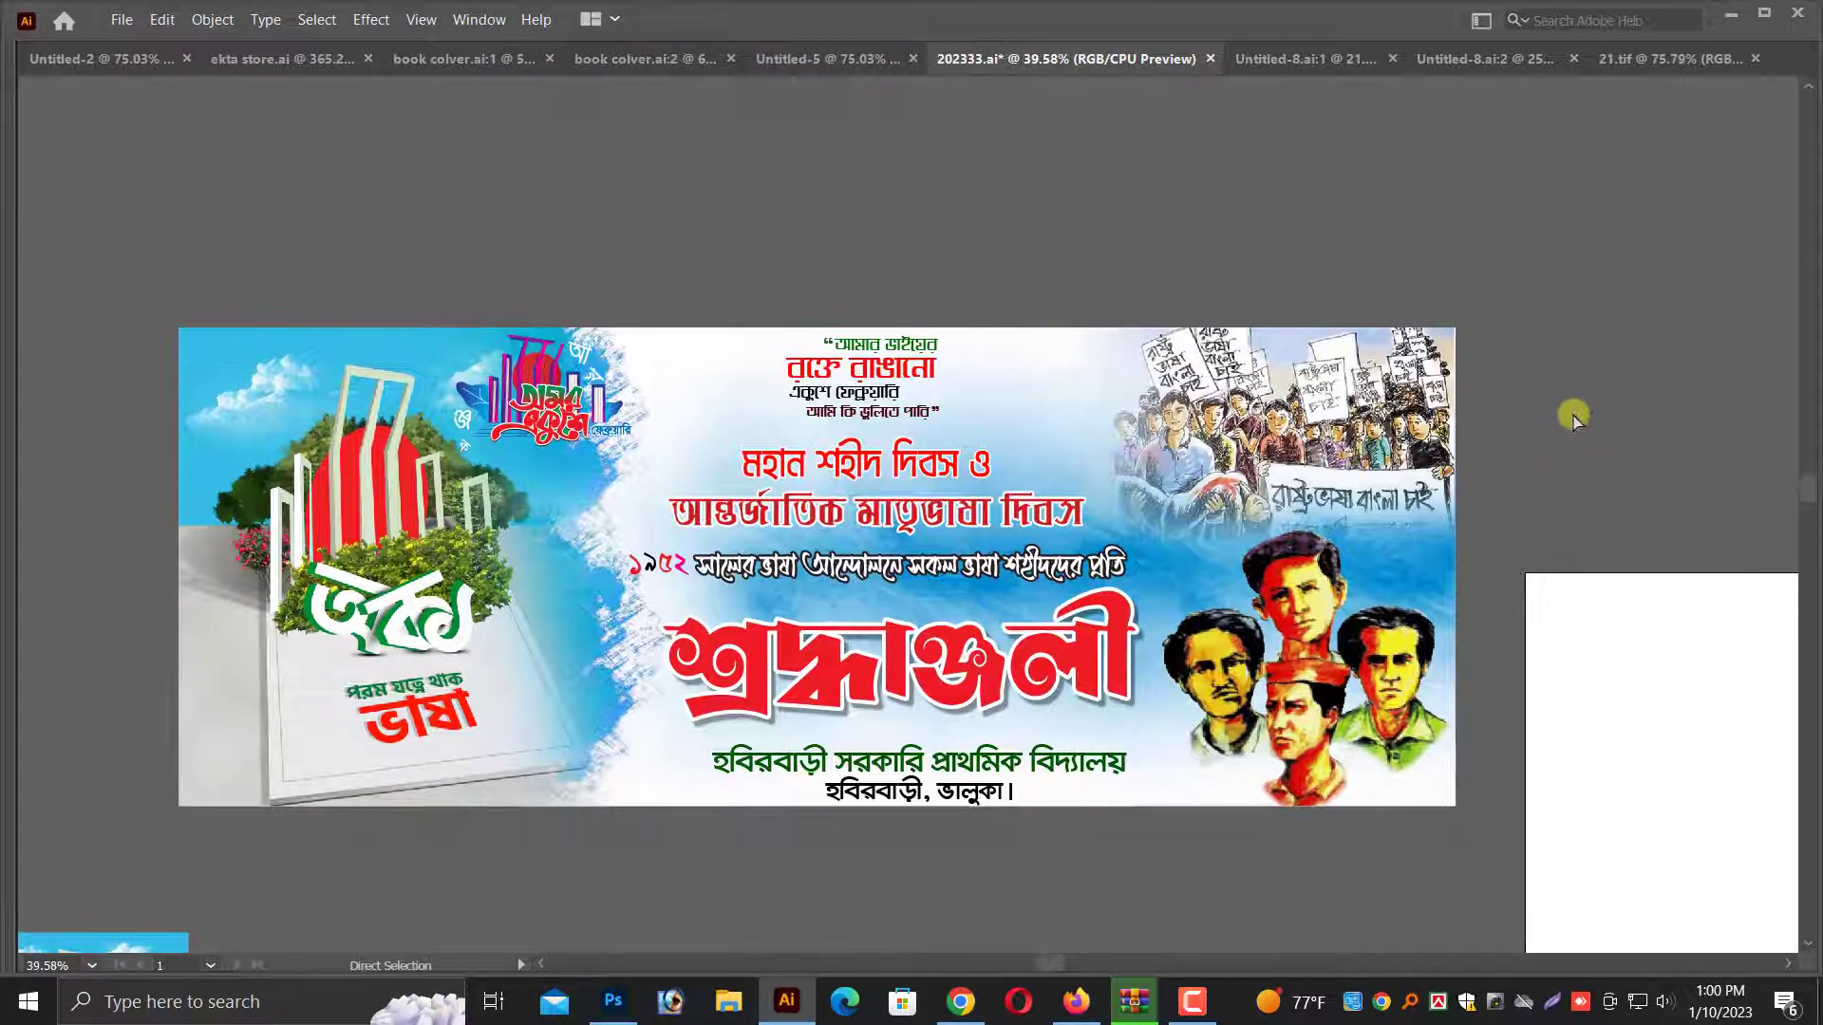